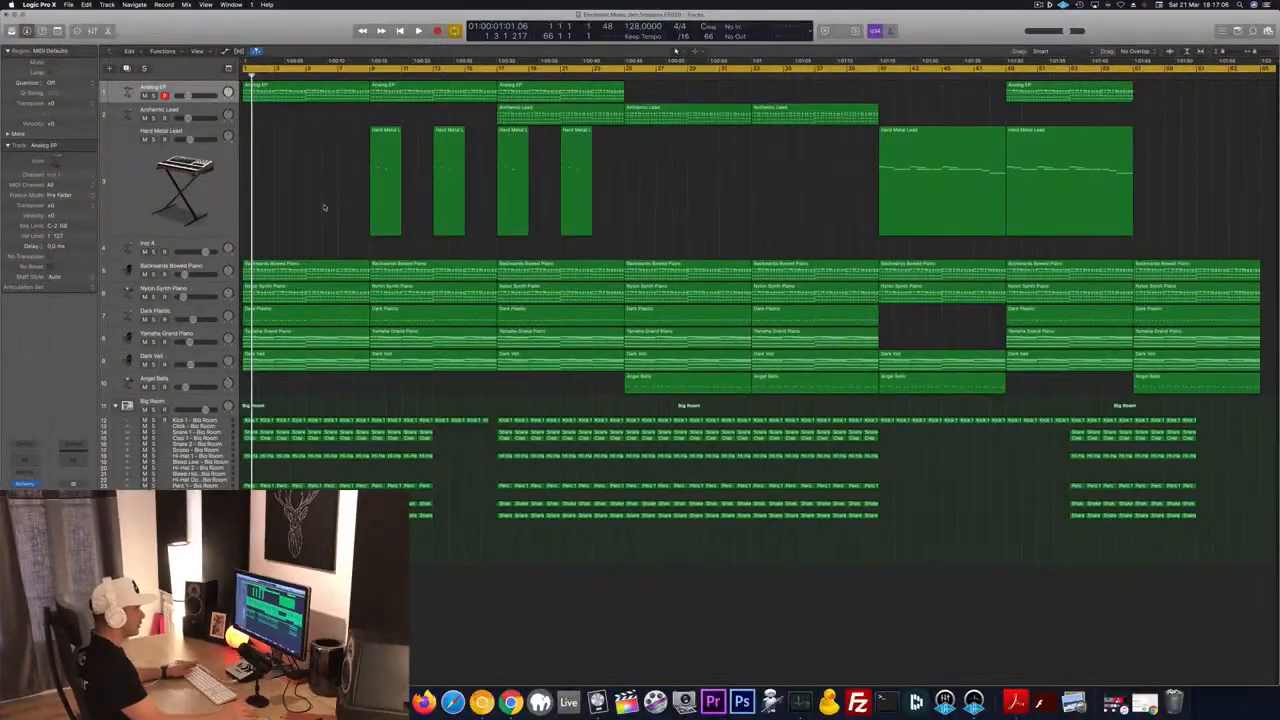
- Play the song and audition the Dark Plastic and Nylon Synth Piano tracks in solo, one after the other
key(space)
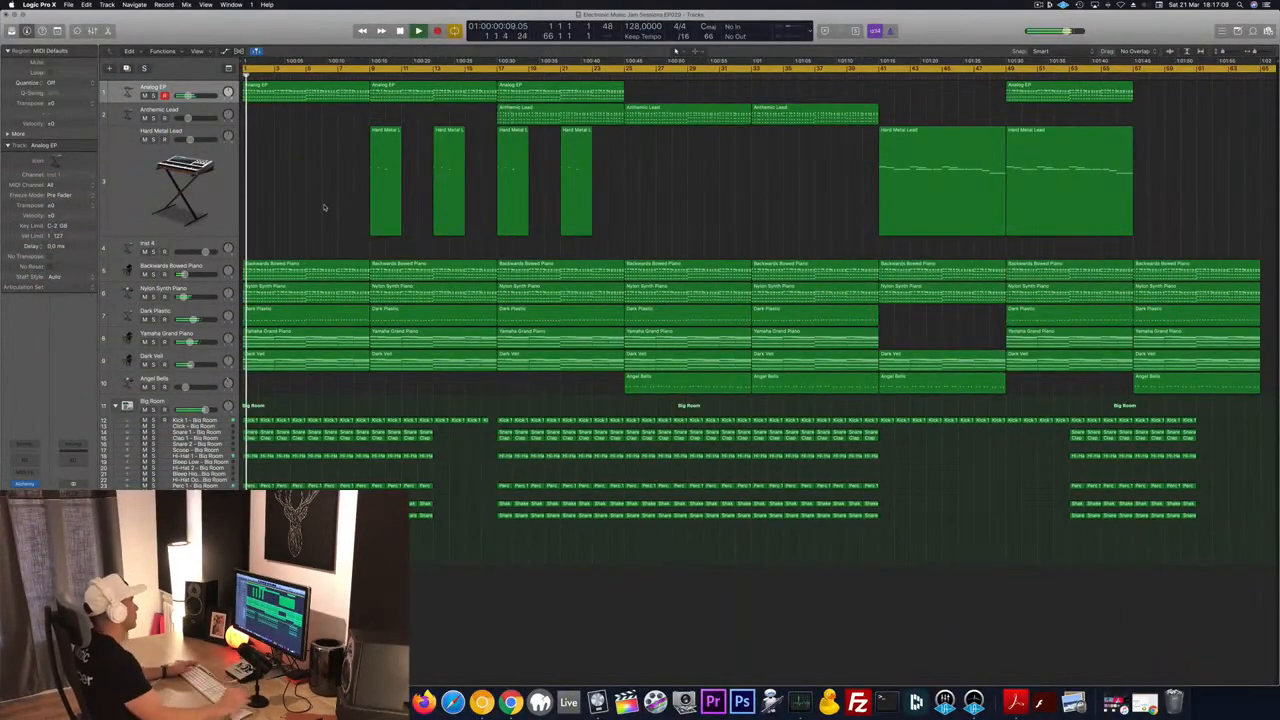
click(154, 319)
click(154, 319)
click(154, 297)
click(154, 297)
- Audition the mix with the Nylon Synth Piano and Backwards Bowed Piano tracks muted in turn, and select the Backwards Bowed Piano track
click(146, 297)
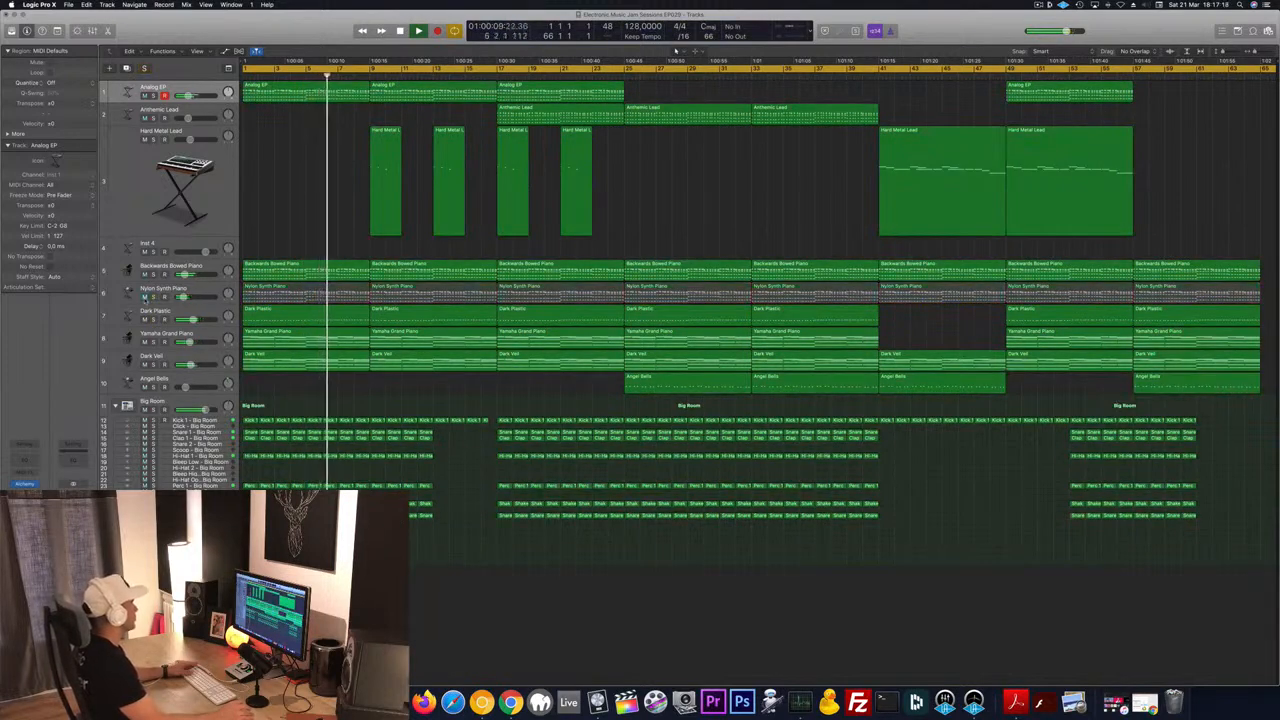
click(146, 274)
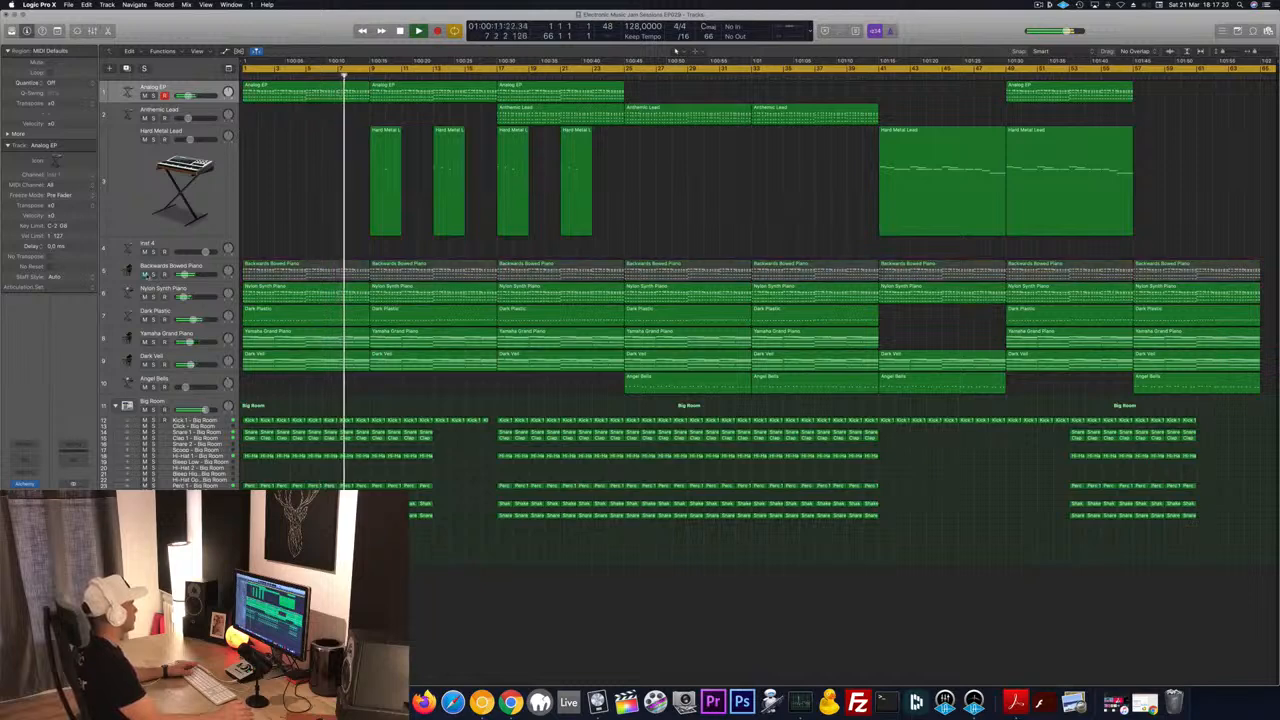
click(146, 275)
click(212, 268)
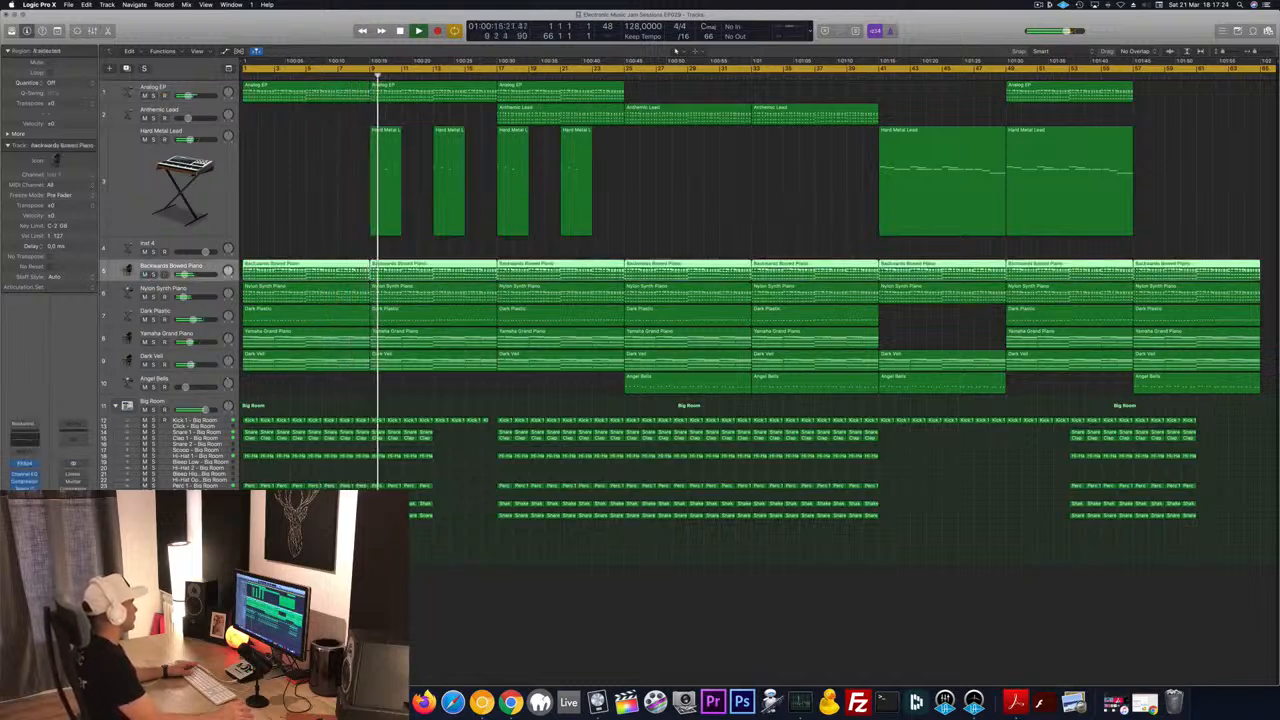
click(298, 190)
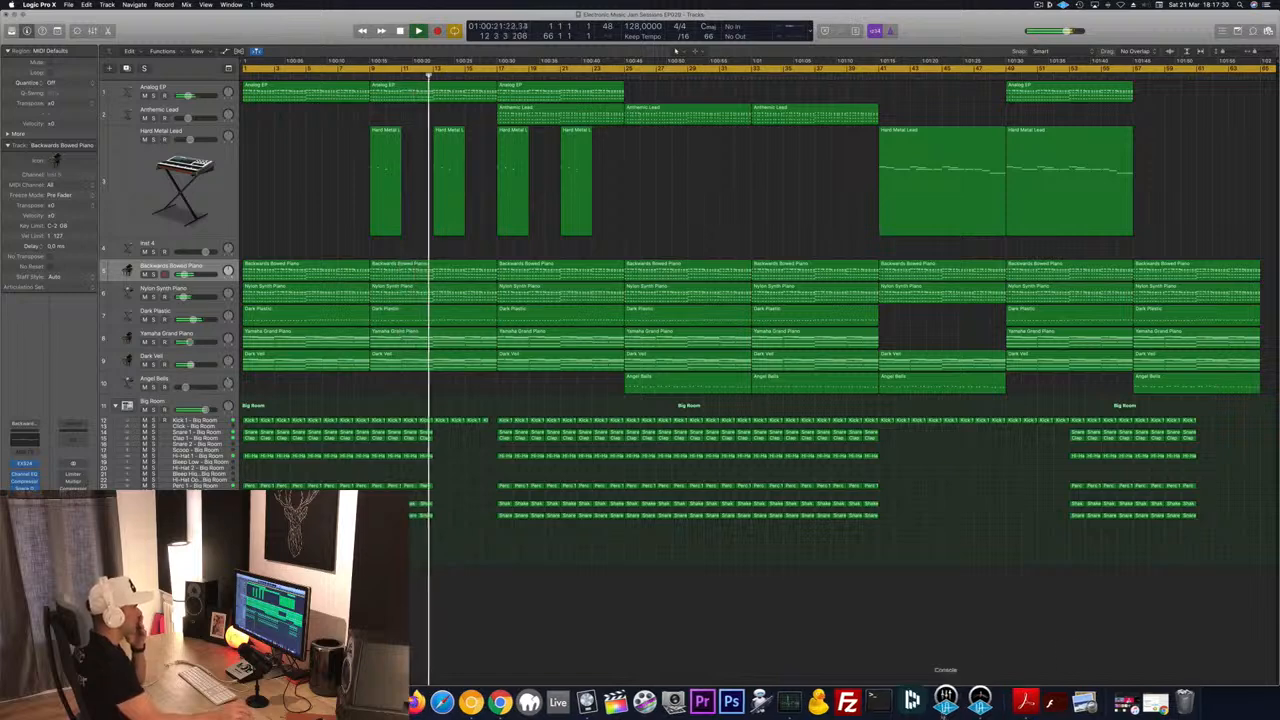
- Turn on automatic hiding of the Dock
right_click(992, 700)
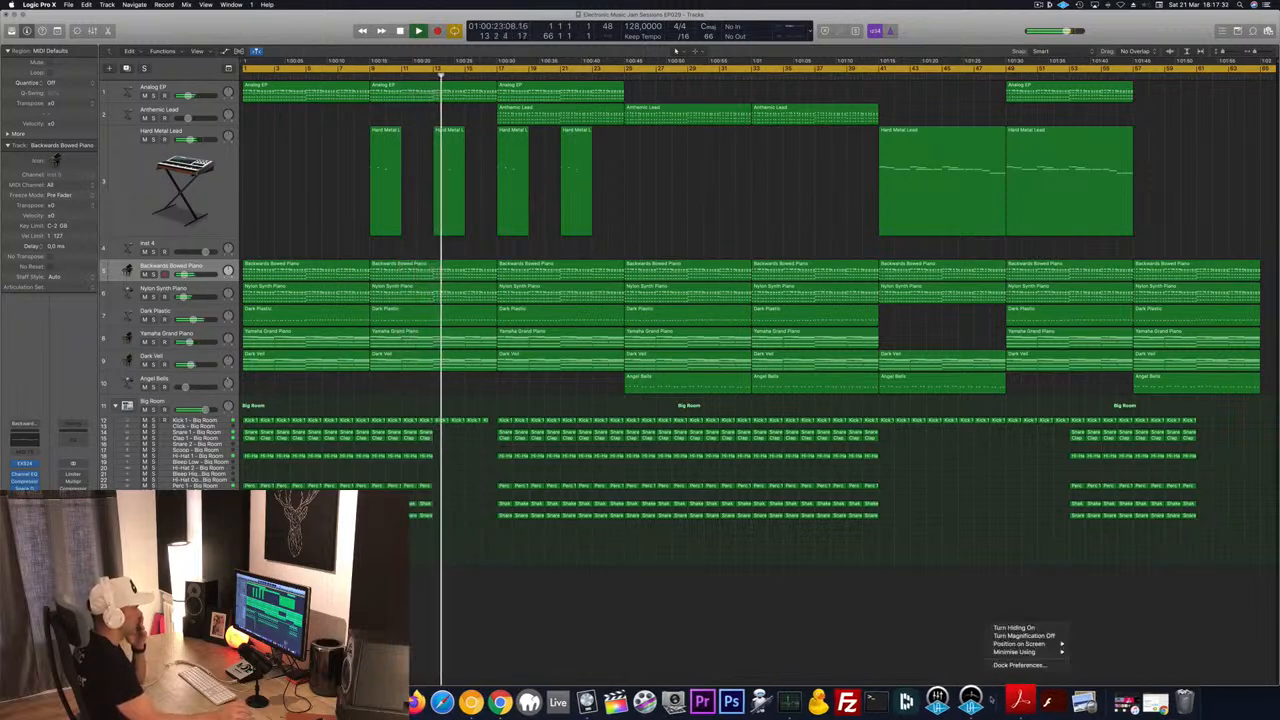
click(1014, 628)
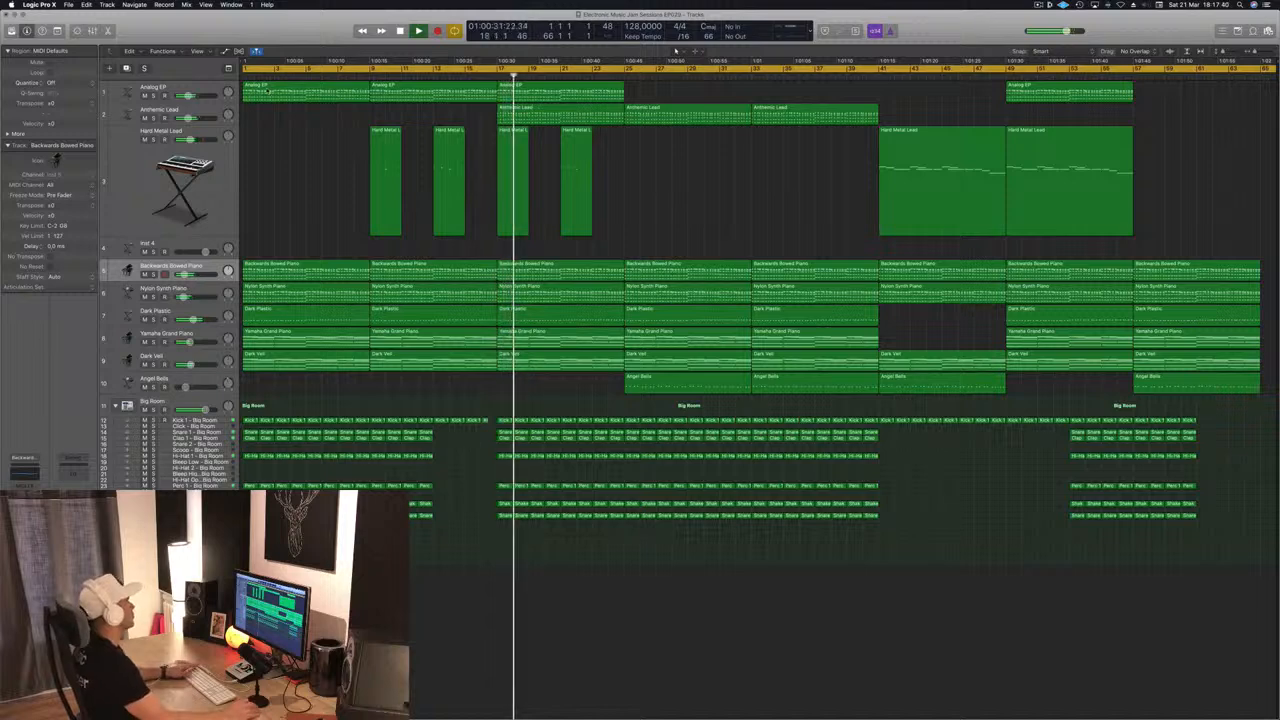
- Audition the Anthemic Lead track in solo, and listen to the full mix from bar 41
click(153, 118)
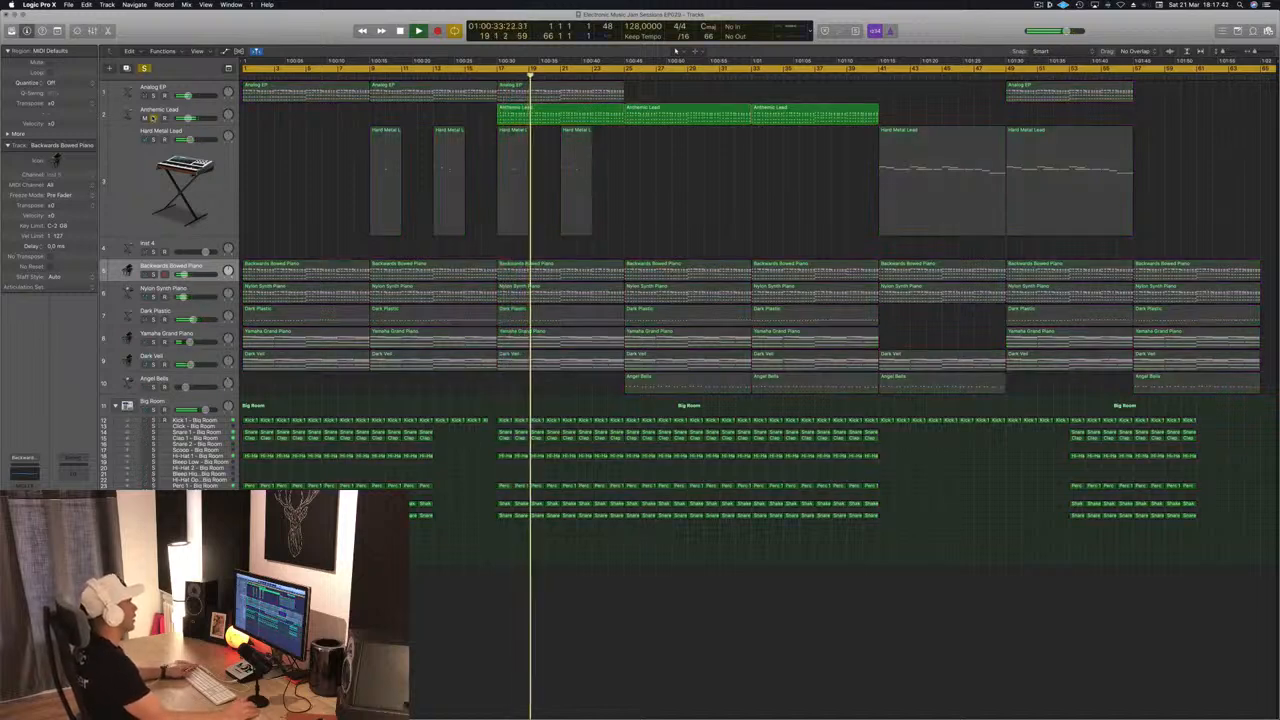
click(153, 118)
click(876, 76)
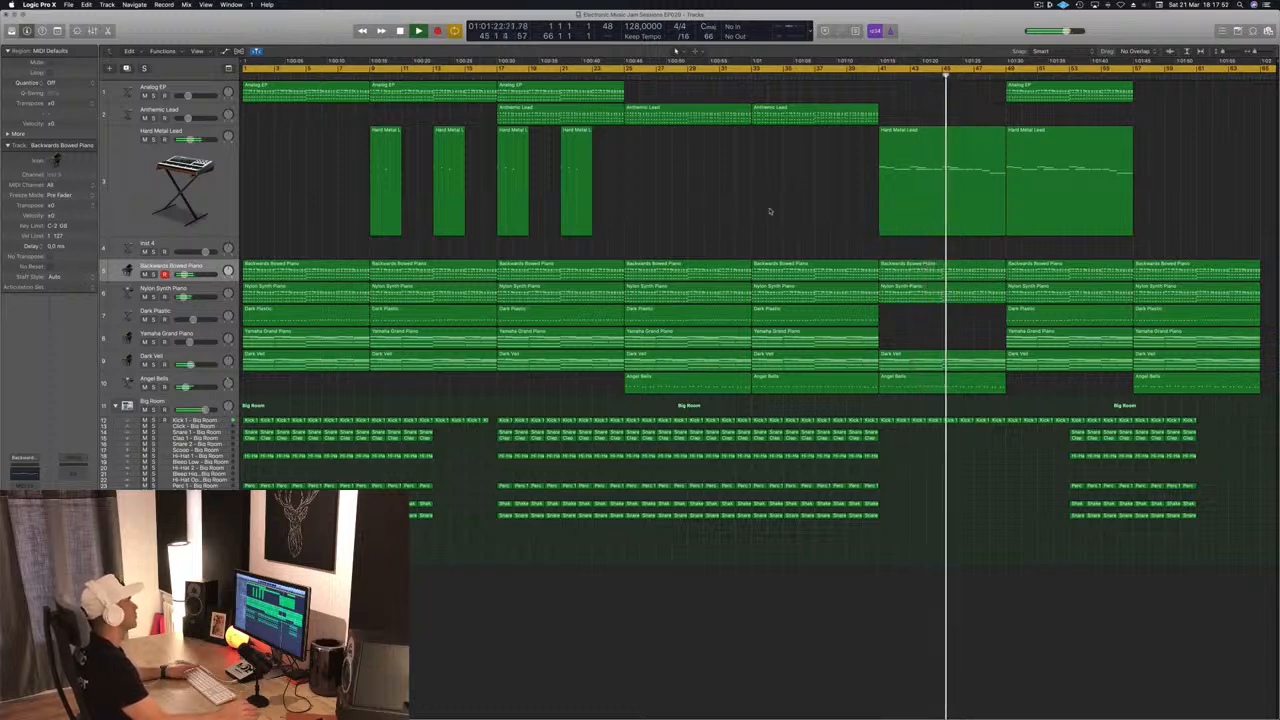
- Return to the start of the song and delete all Big Room drum regions in the first four bars
key(Return)
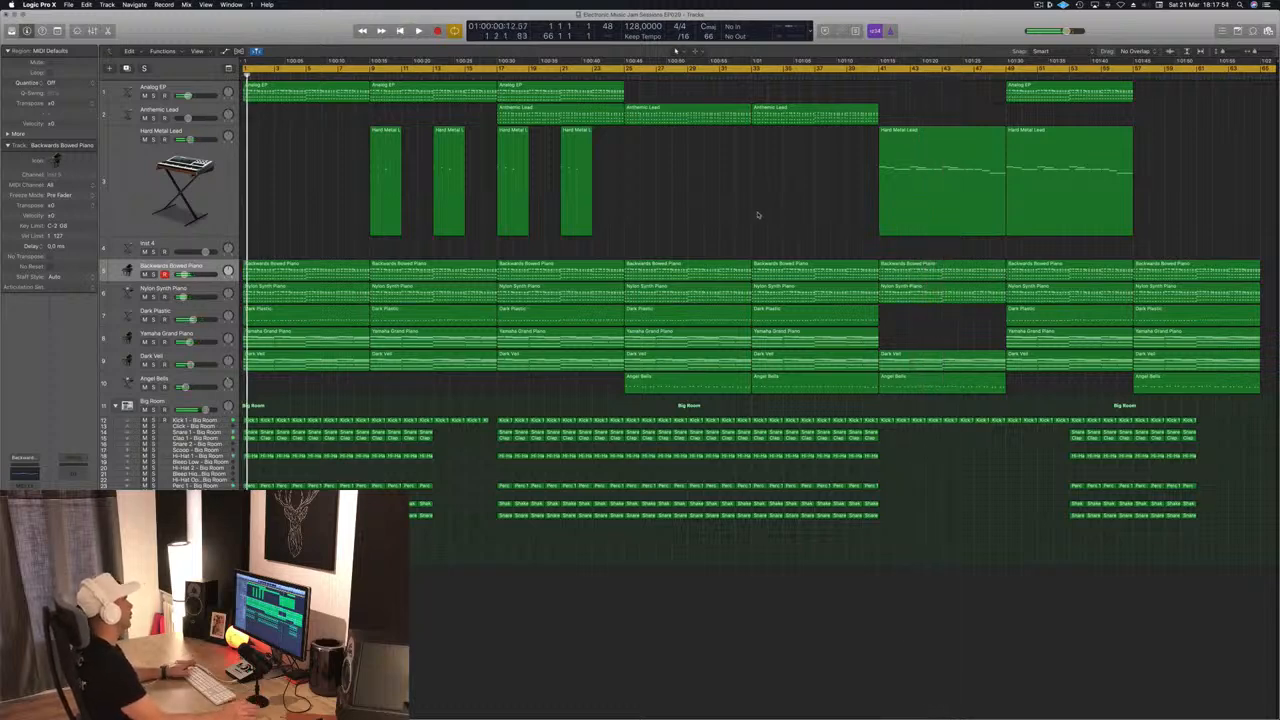
key(space)
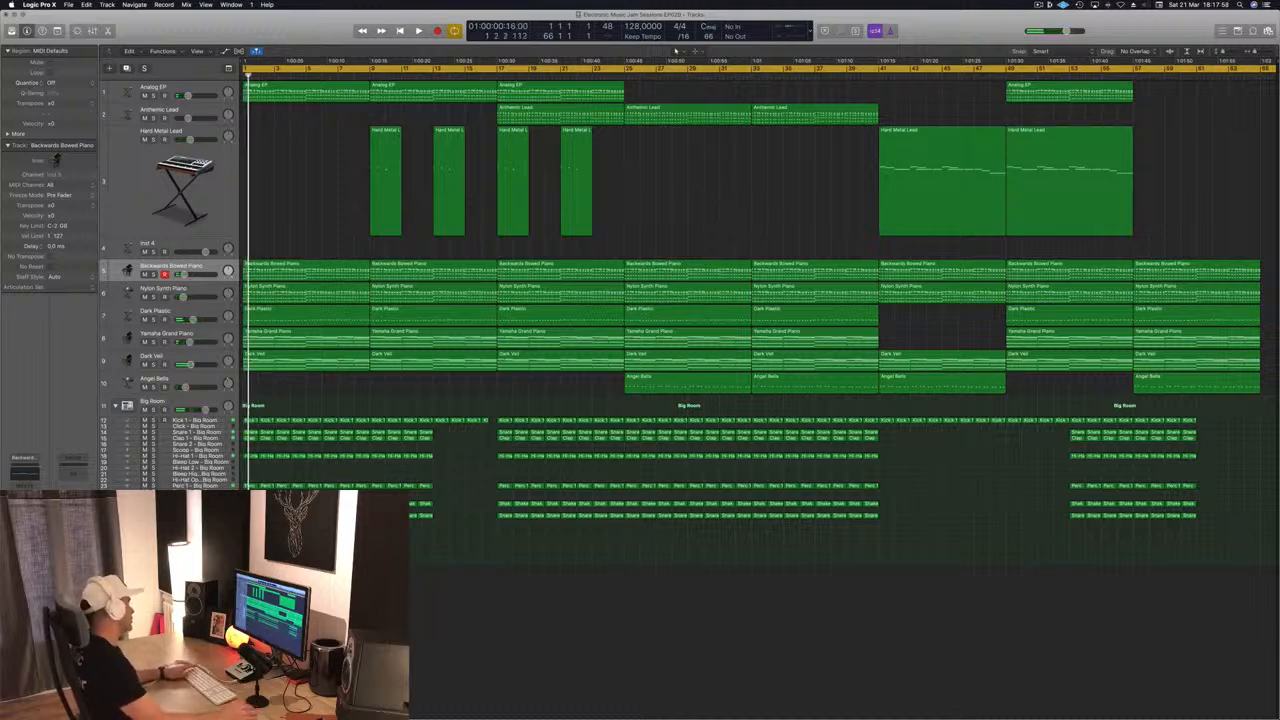
drag(246, 489, 297, 420)
key(Delete)
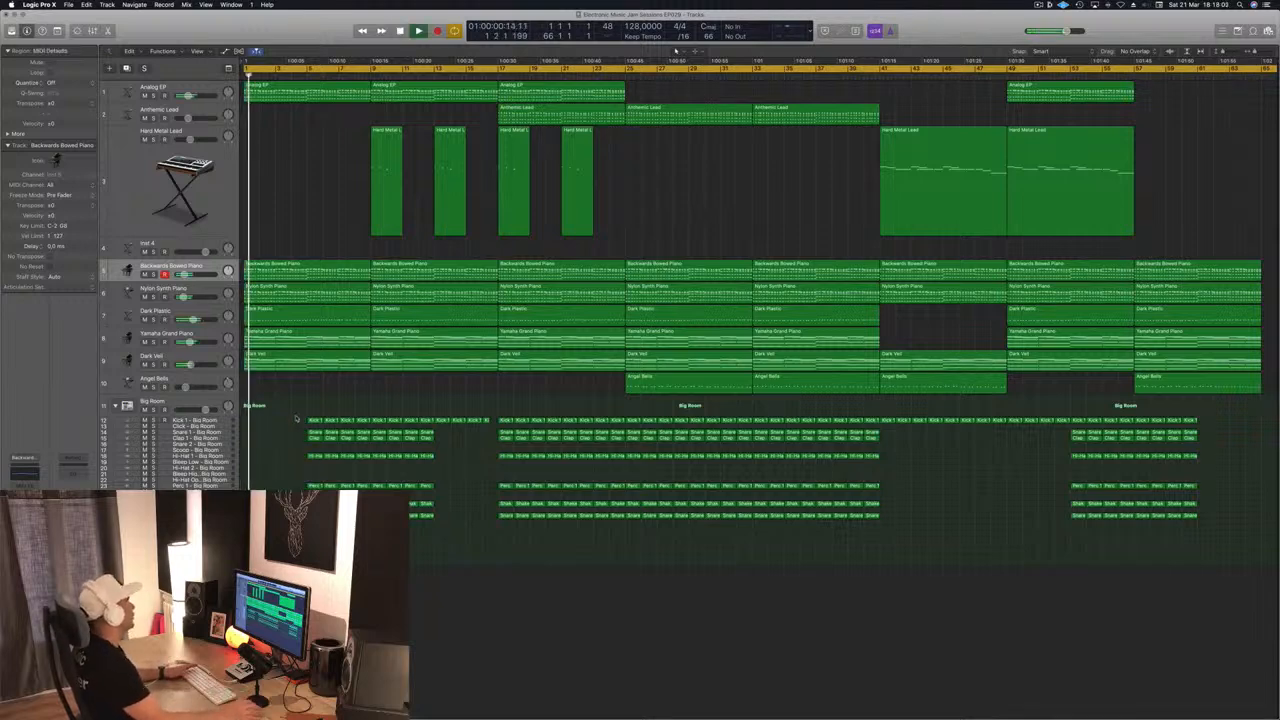
- Turn on Track Zoom for the Crash - Big Room track and open the Piano Roll for its region at bar 1
scroll(299, 421, right, 3)
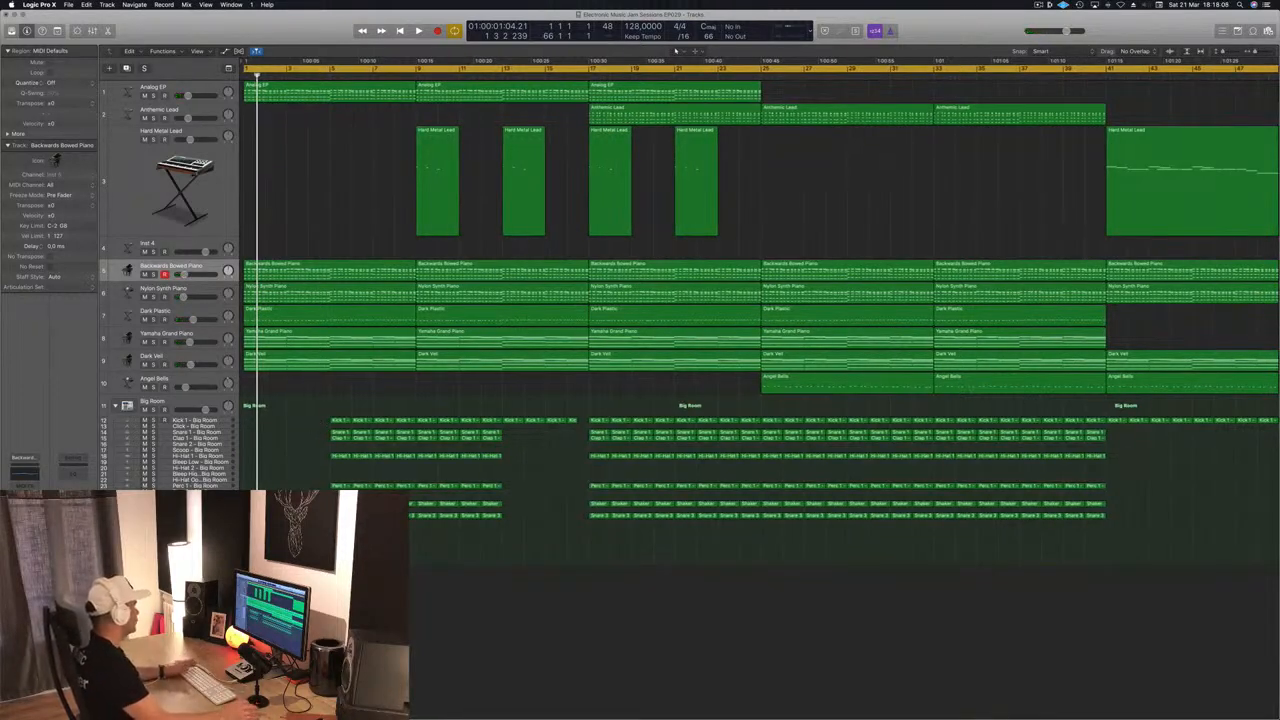
click(195, 498)
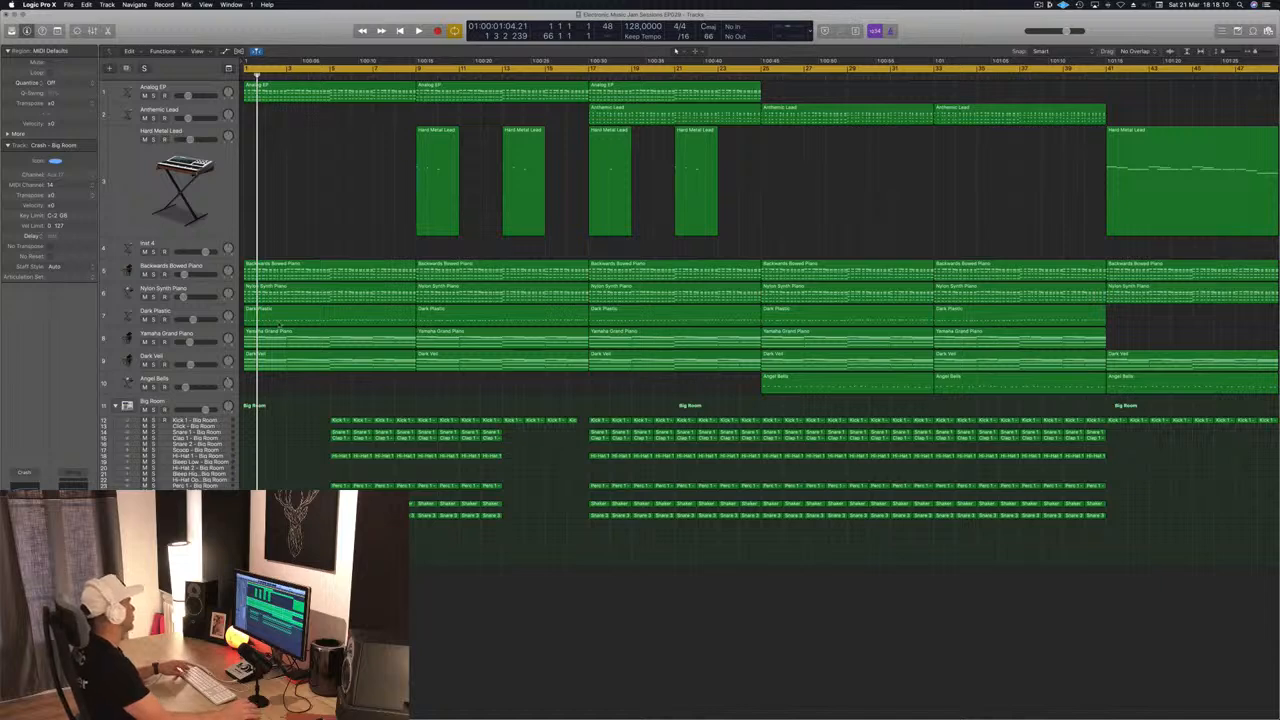
key(ctrl+alt+super+t)
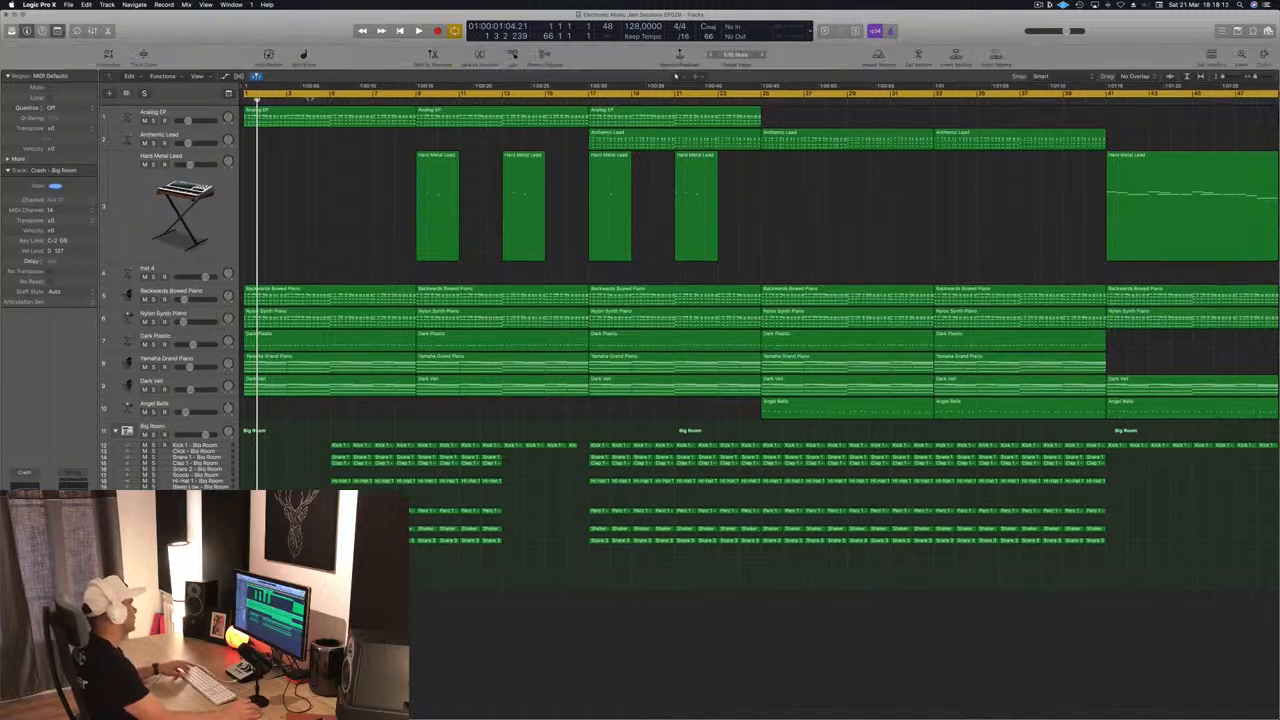
click(144, 55)
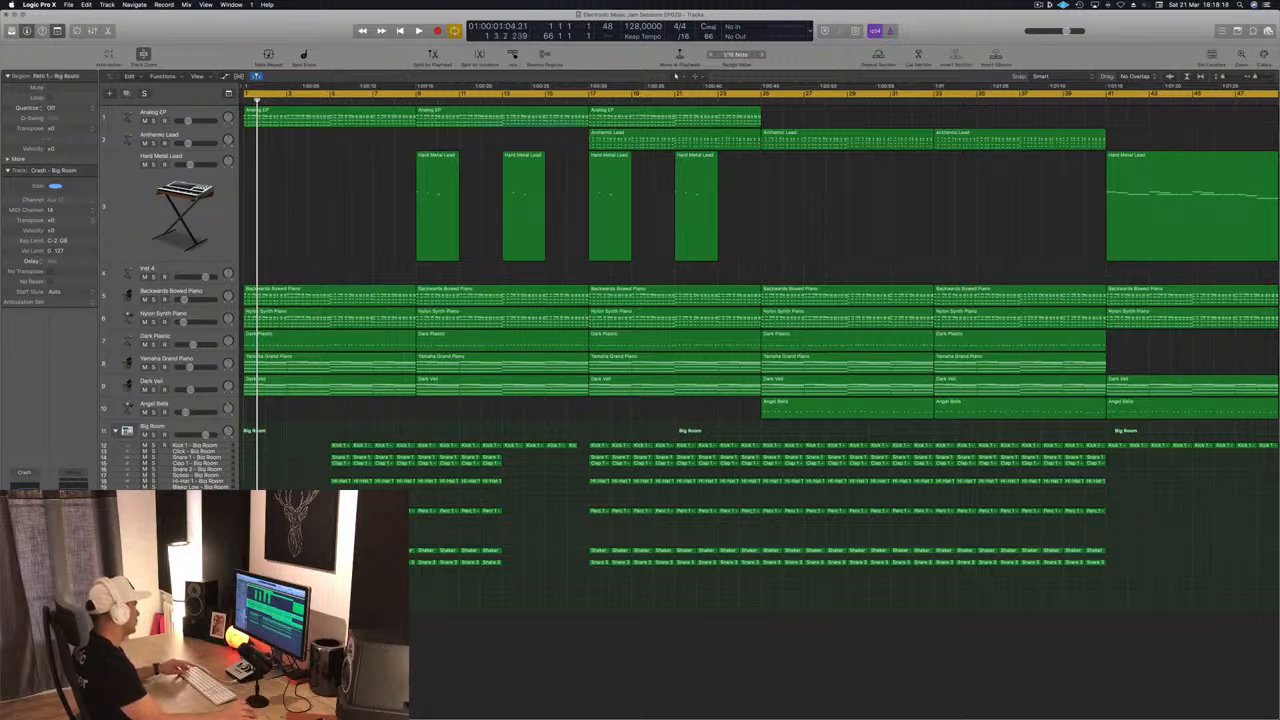
key(p)
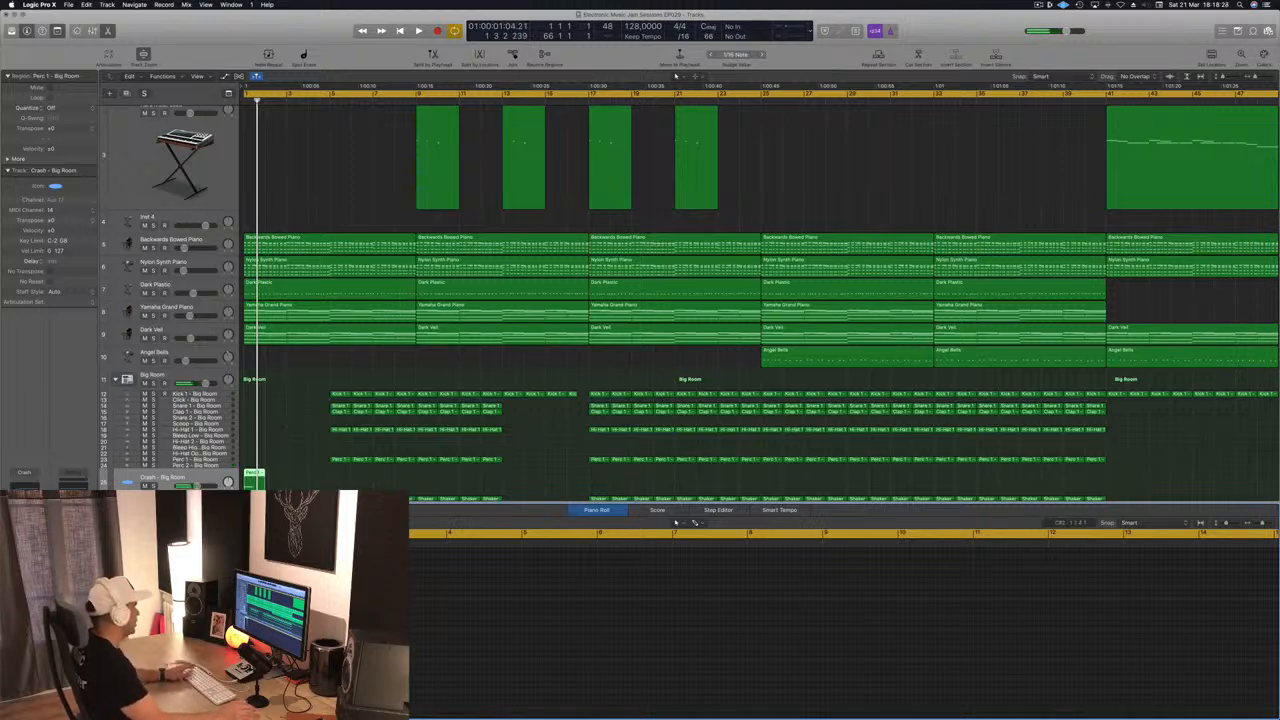
- Adjust the Crash - Big Room track's volume and check it by playing the song from the start
click(196, 484)
key(Return)
key(space)
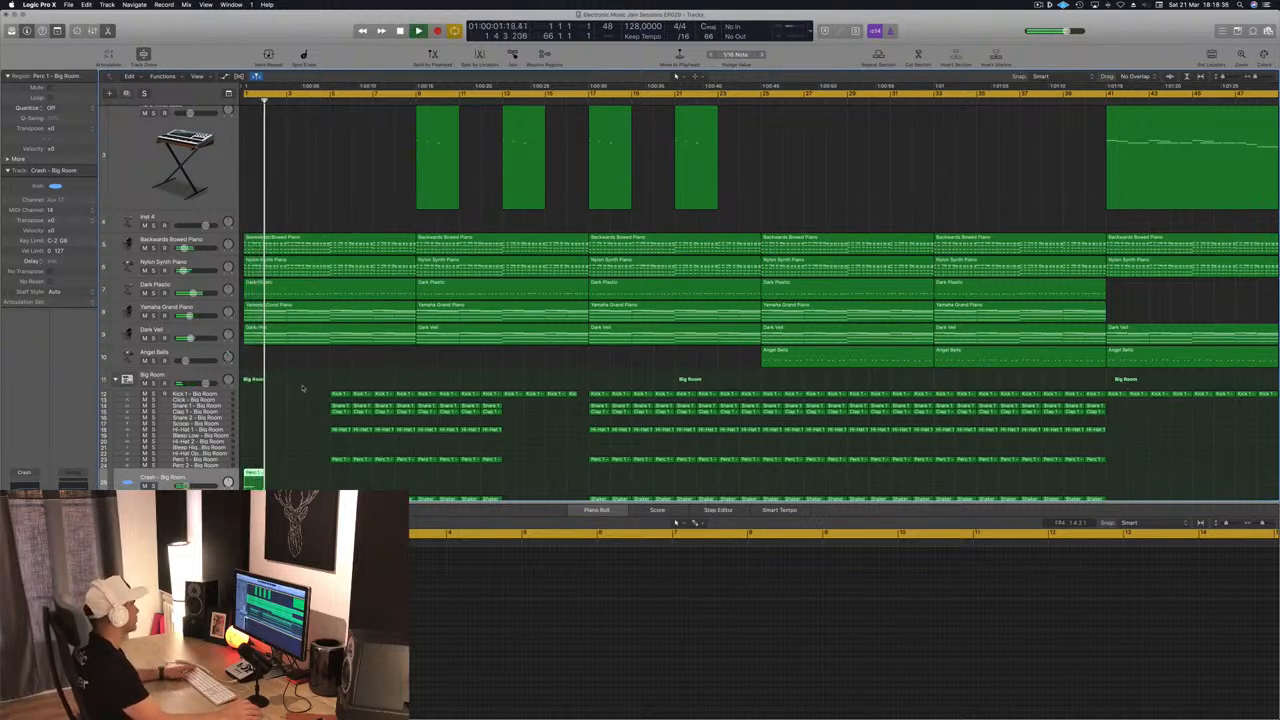
key(space)
- Delete the snare, clap, hi-hat, percussion and shaker regions in bars 5 to 8, keeping the kick regions
drag(316, 396, 410, 458)
key(Delete)
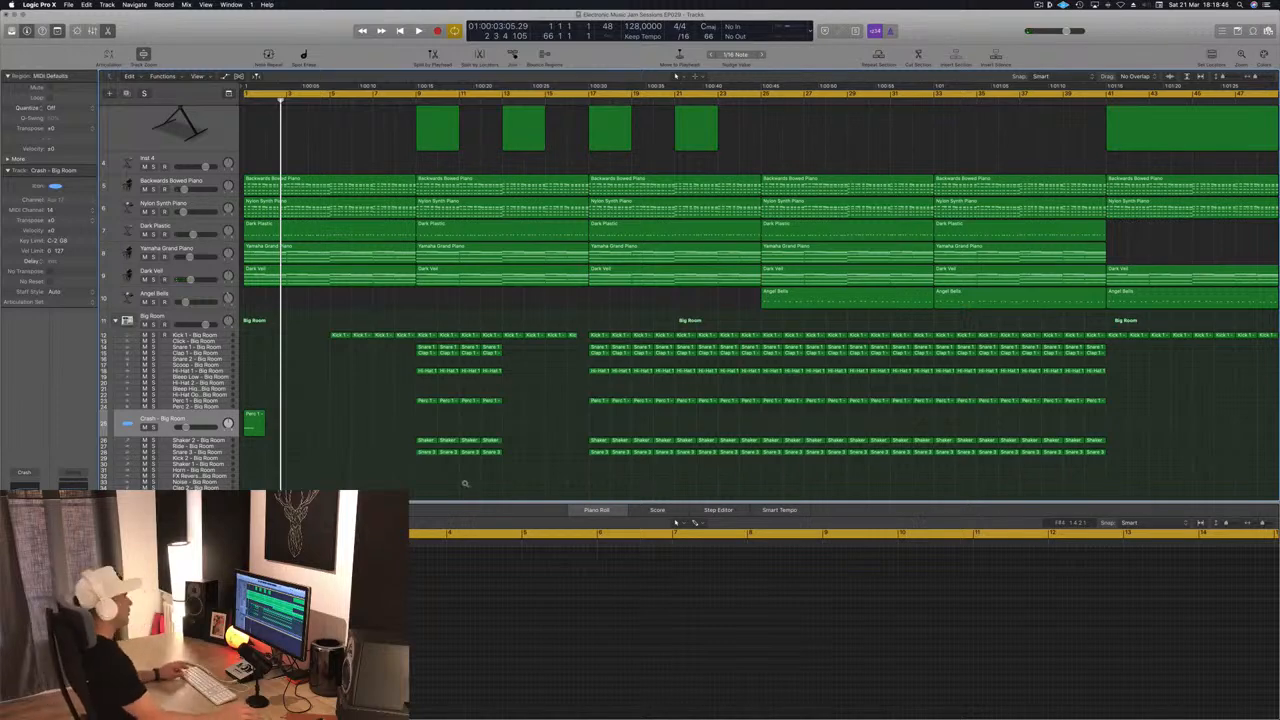
- Set the cycle range from bar 33 to bar 65 and repeat that section across all tracks starting at bar 65
scroll(465, 485, left, 3)
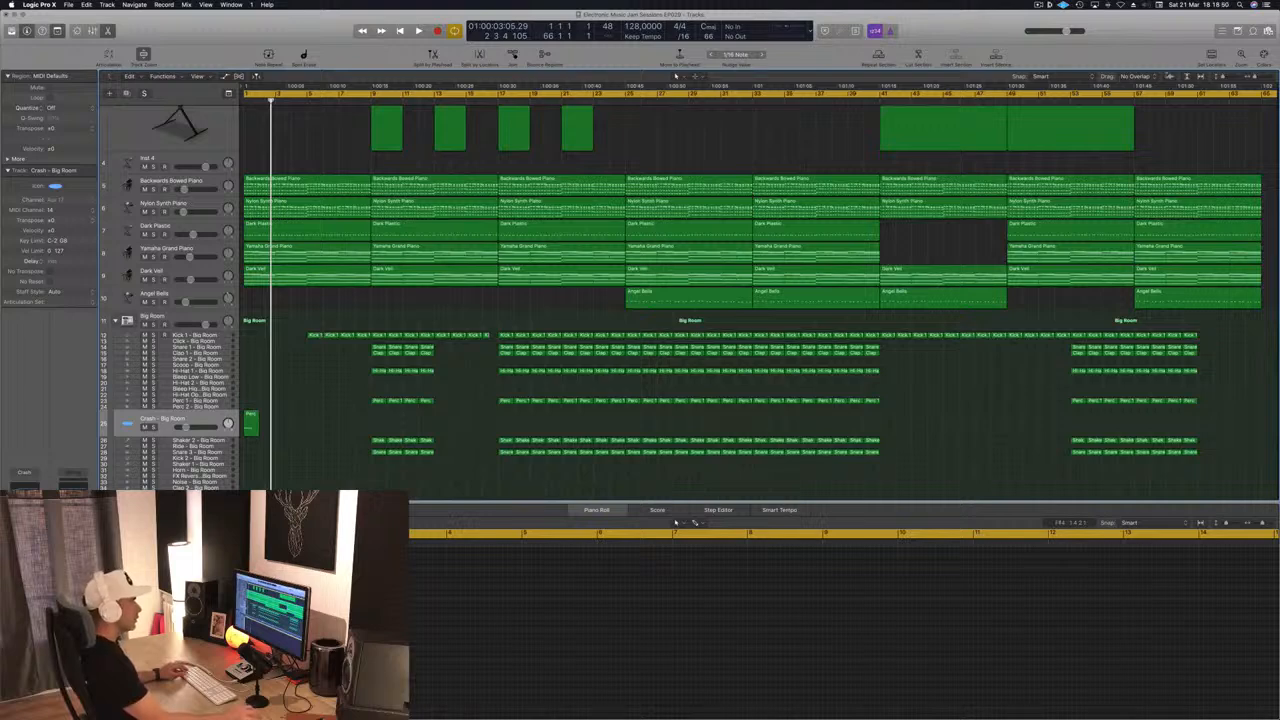
click(1248, 94)
drag(1180, 105, 756, 125)
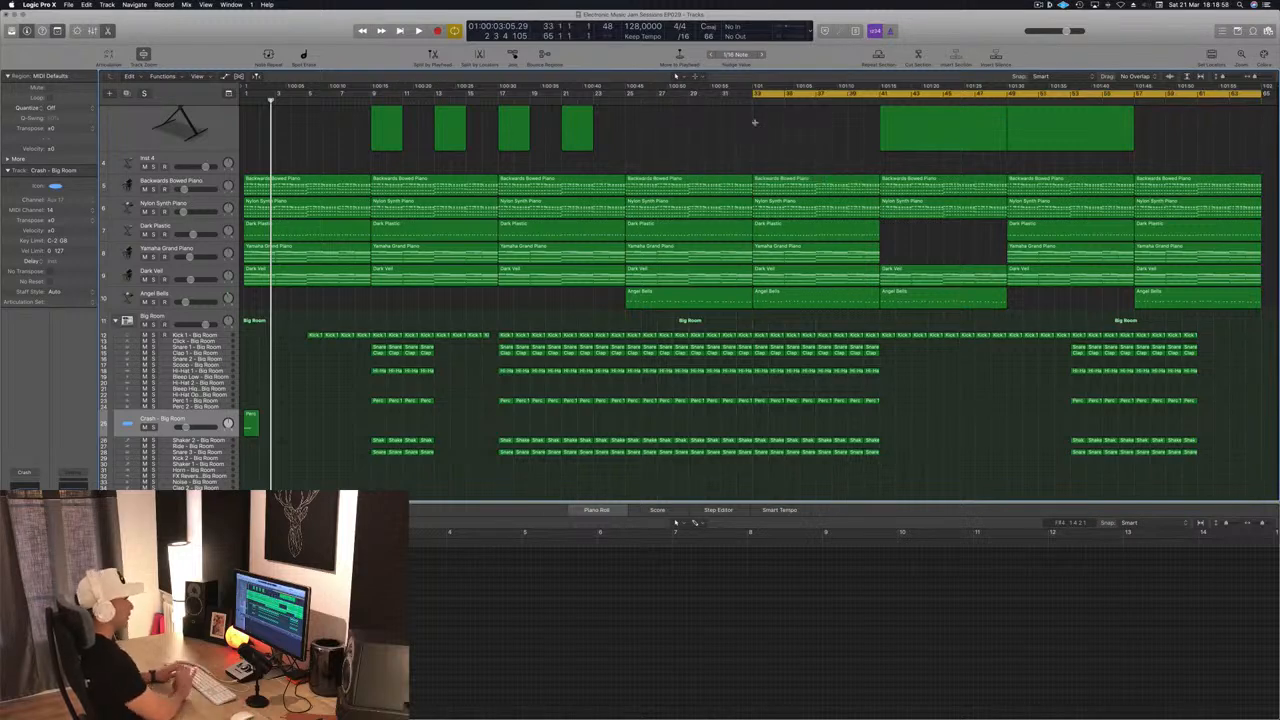
key(ctrl+super+r)
key(super+Left)
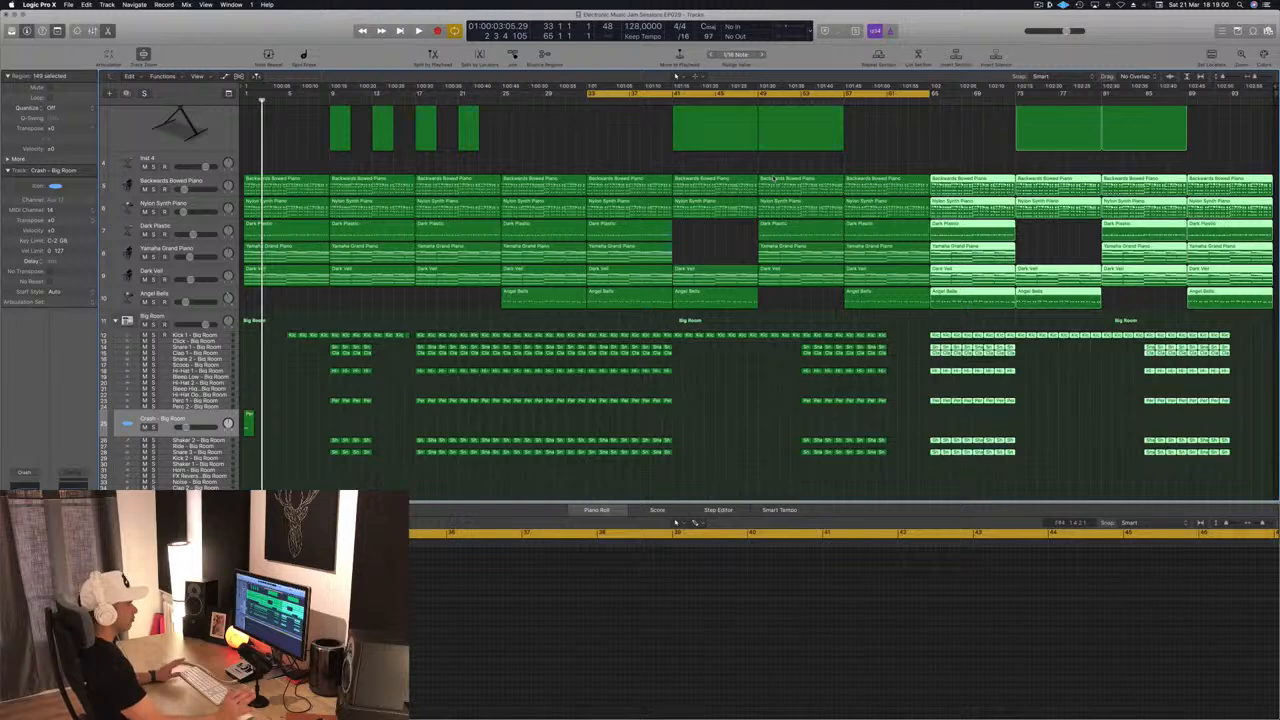
click(562, 143)
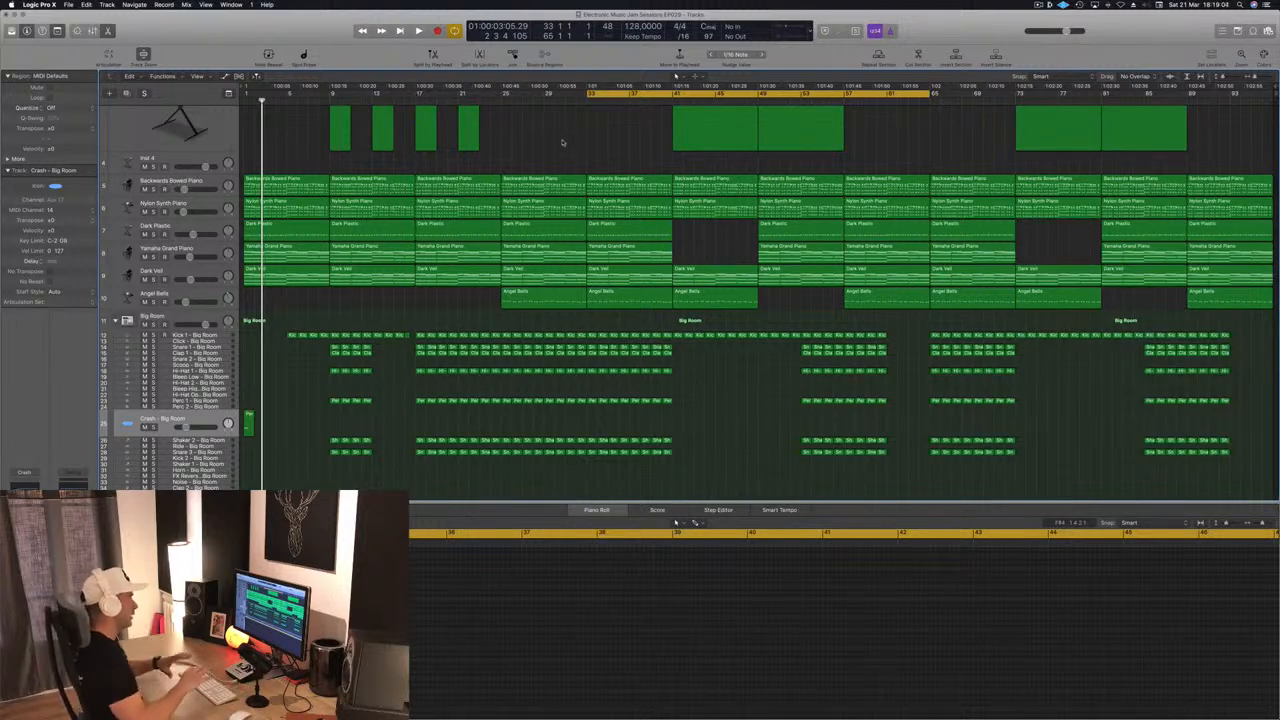
- Extend the cycle range back to bar 1, play from the start and audition the Analog EP track in solo
scroll(562, 143, up, 5)
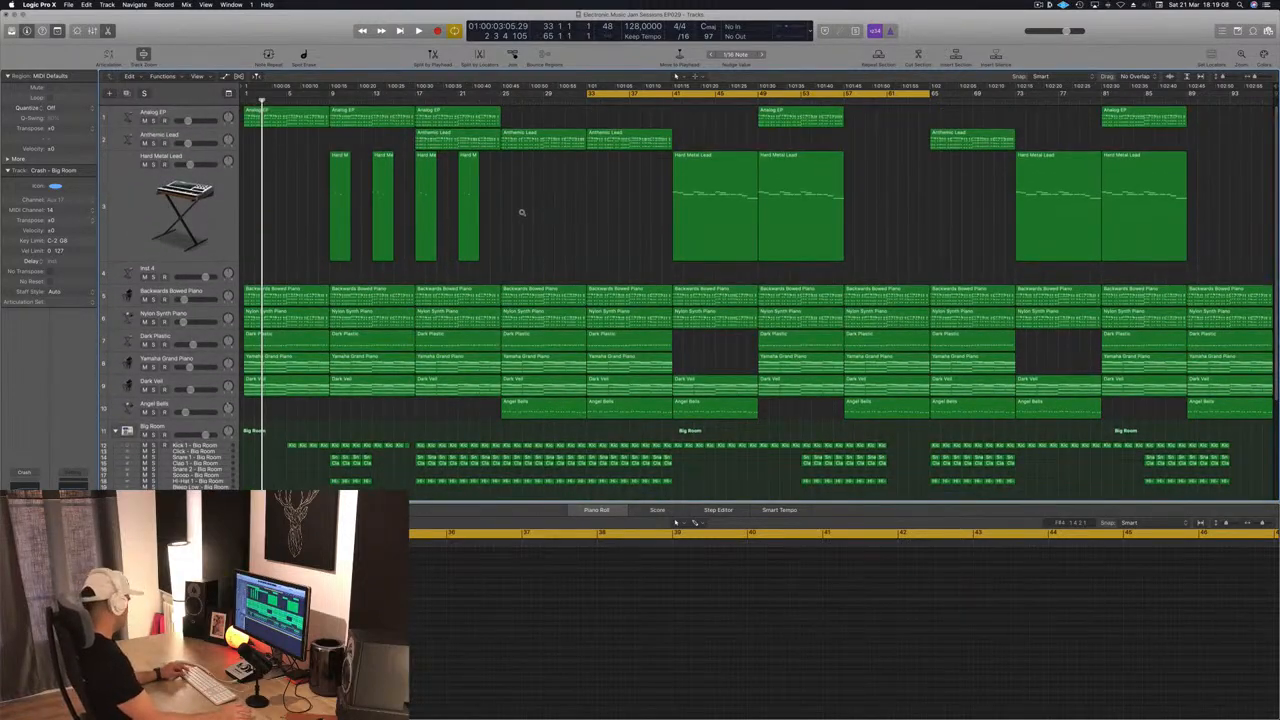
key(space)
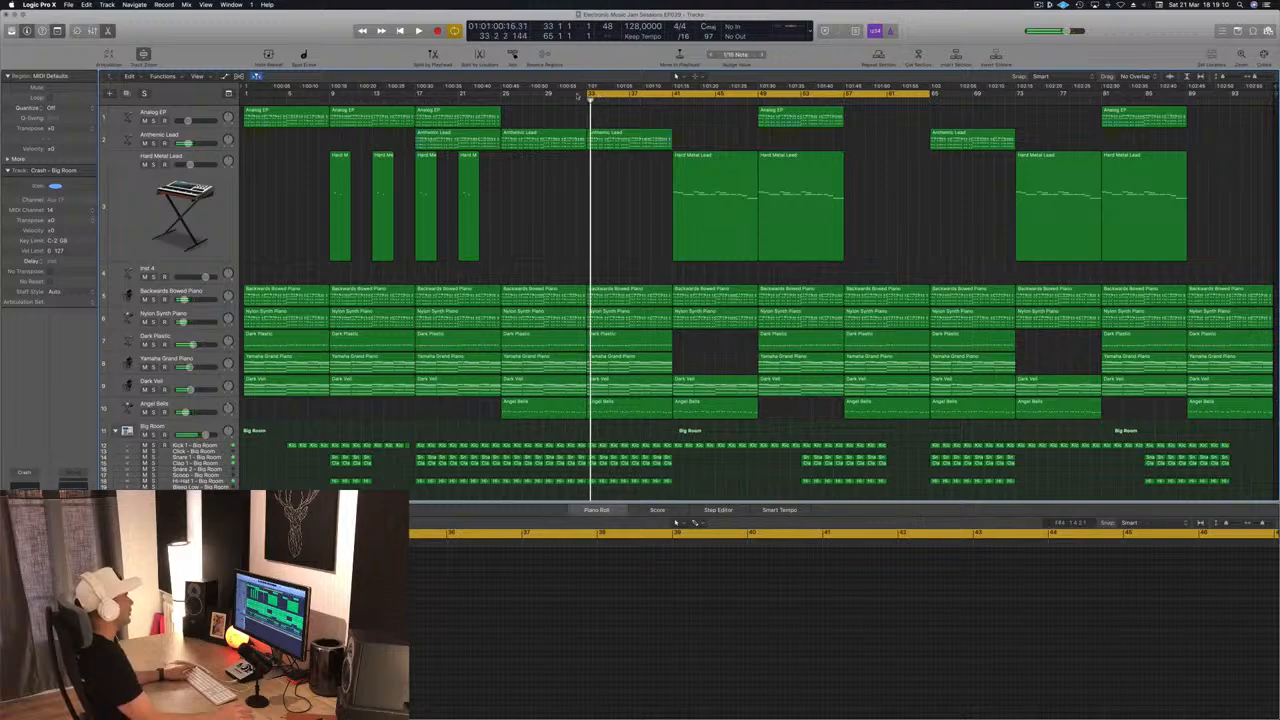
key(Return)
key(space)
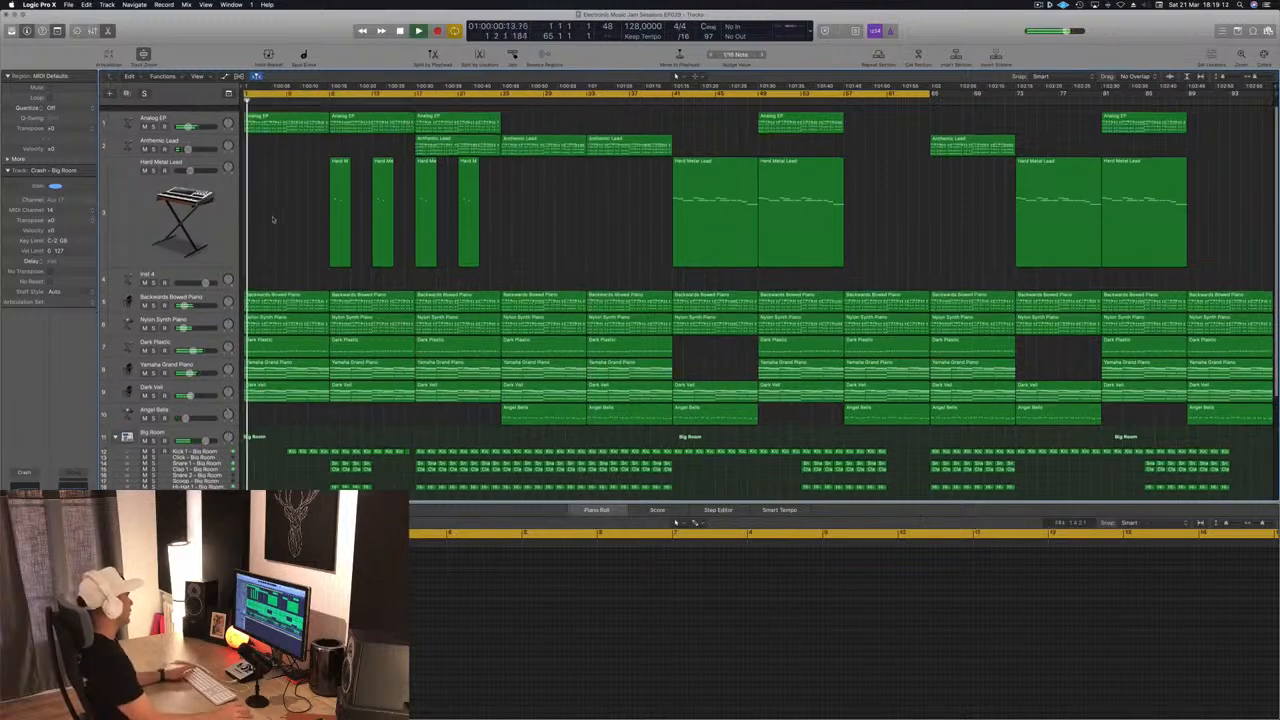
click(153, 120)
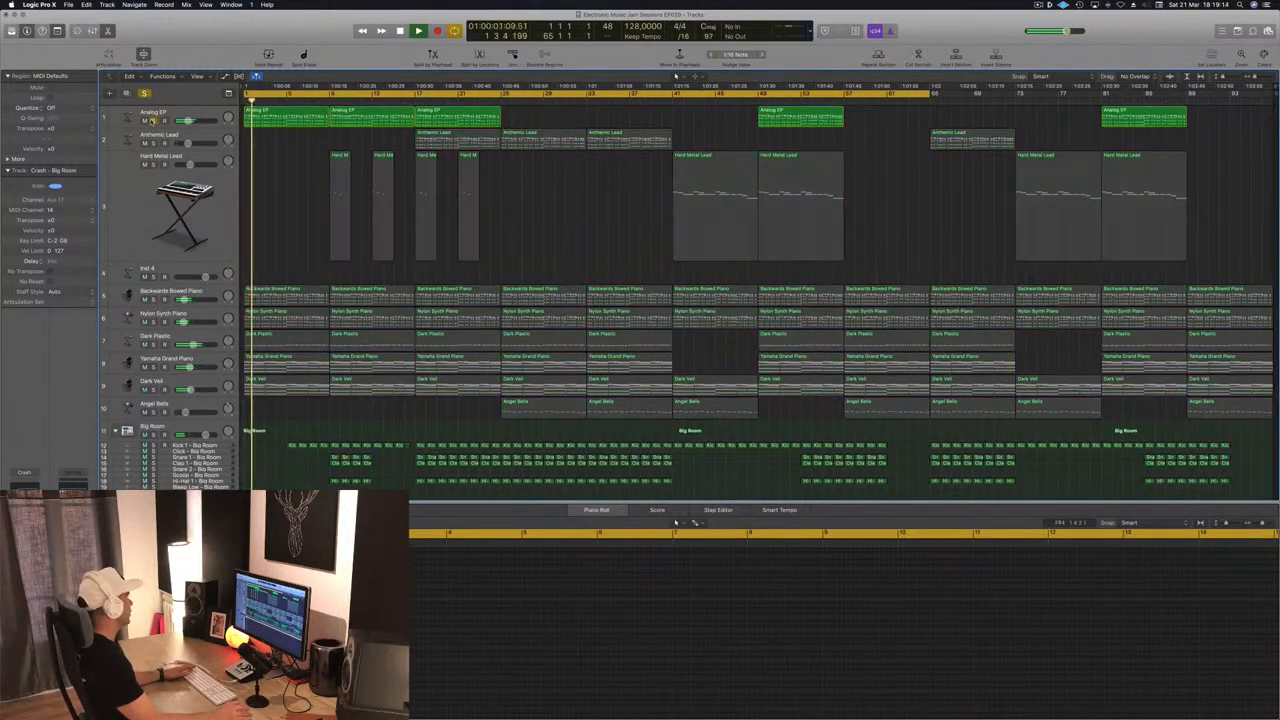
click(153, 120)
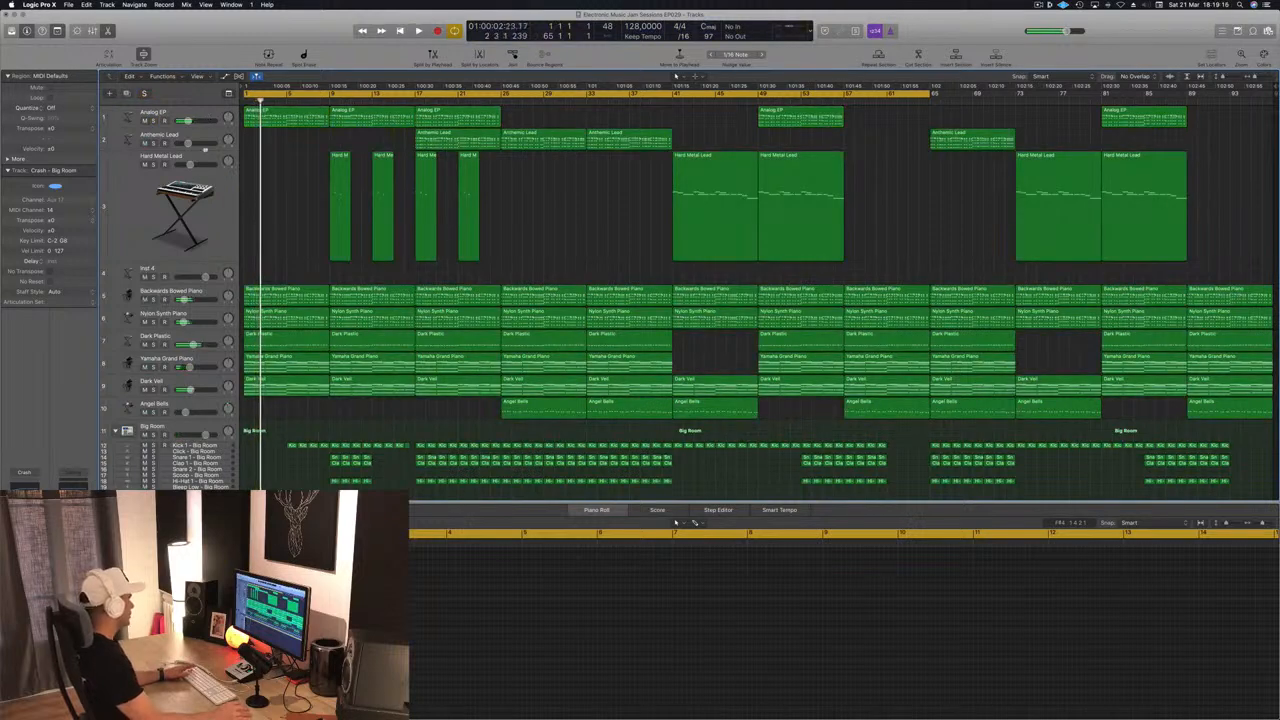
- Move the Analog EP track directly below the Inst 4 track and mute it
click(207, 122)
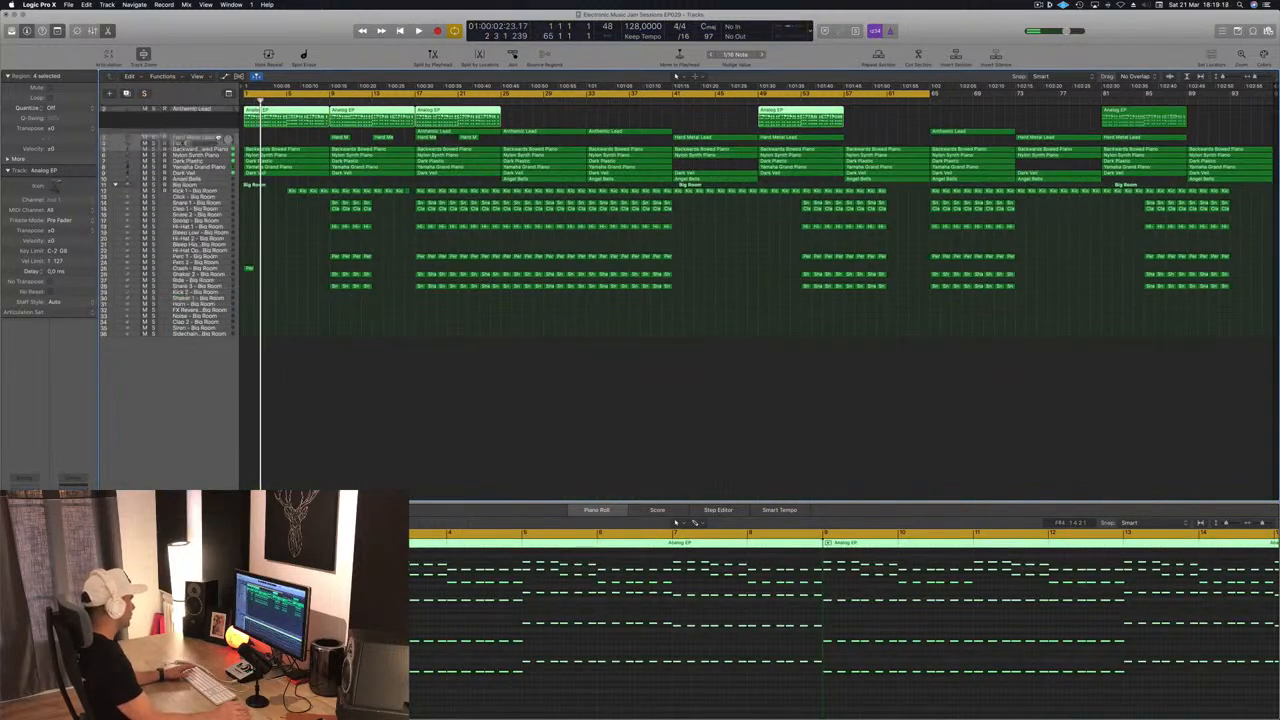
drag(220, 143, 223, 147)
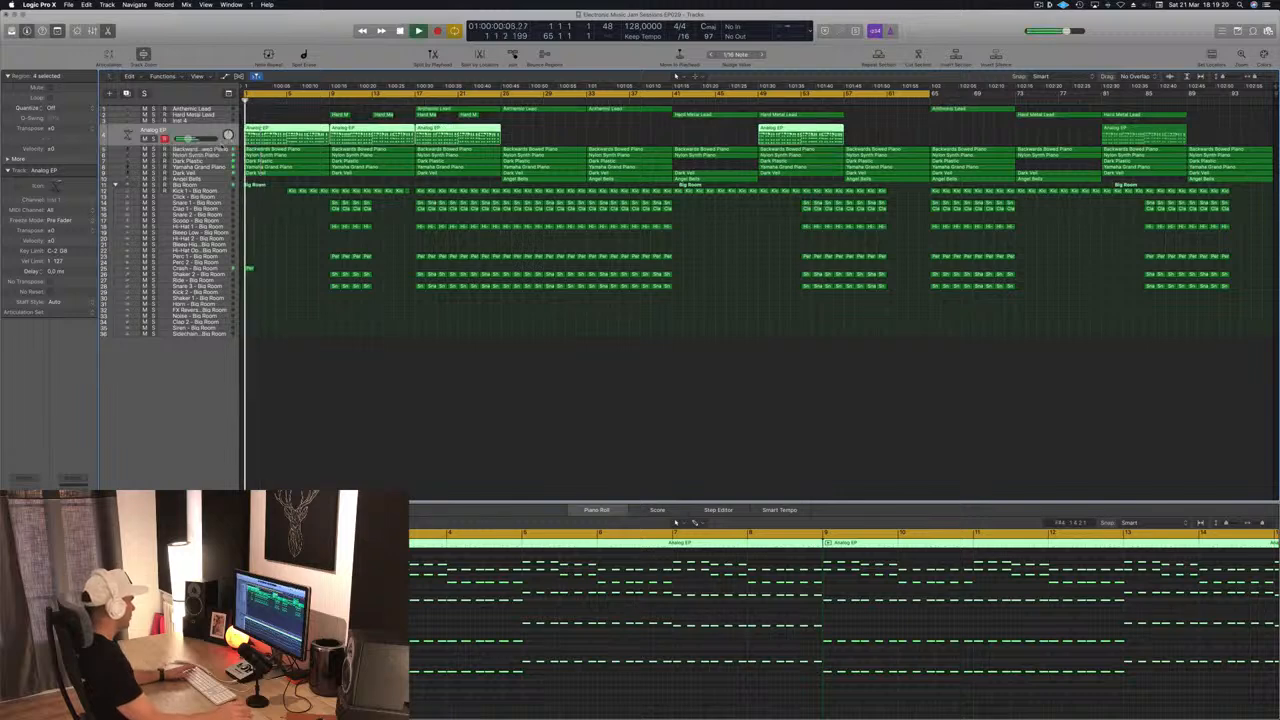
click(145, 139)
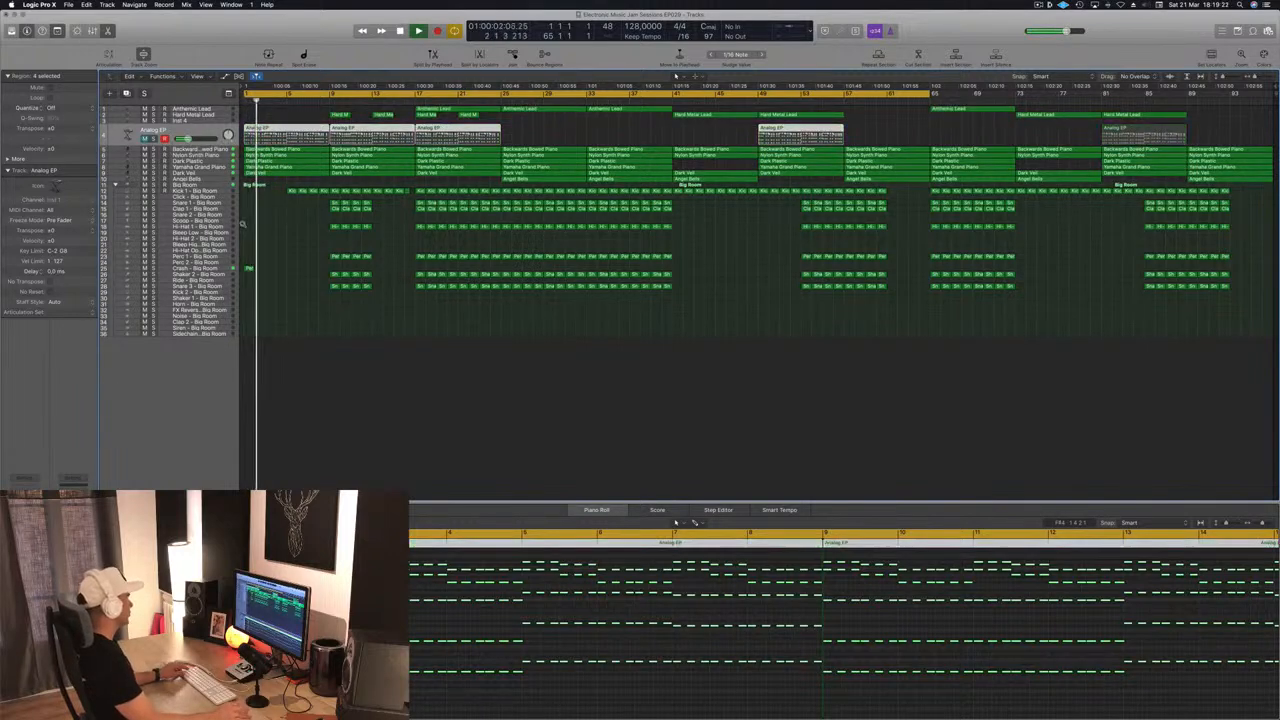
- Play the song from the start and mute the Nylon Synth Piano and Dark Plastic tracks
scroll(321, 235, up, 5)
key(Return)
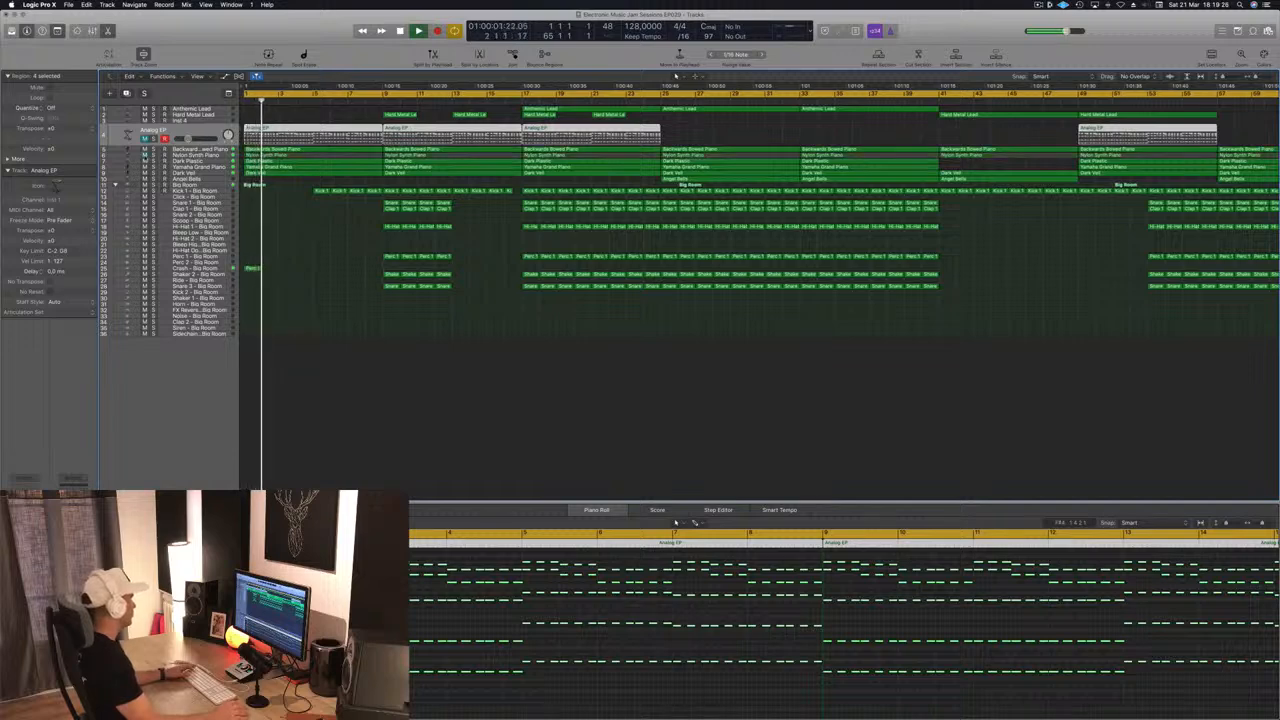
scroll(290, 216, up, 3)
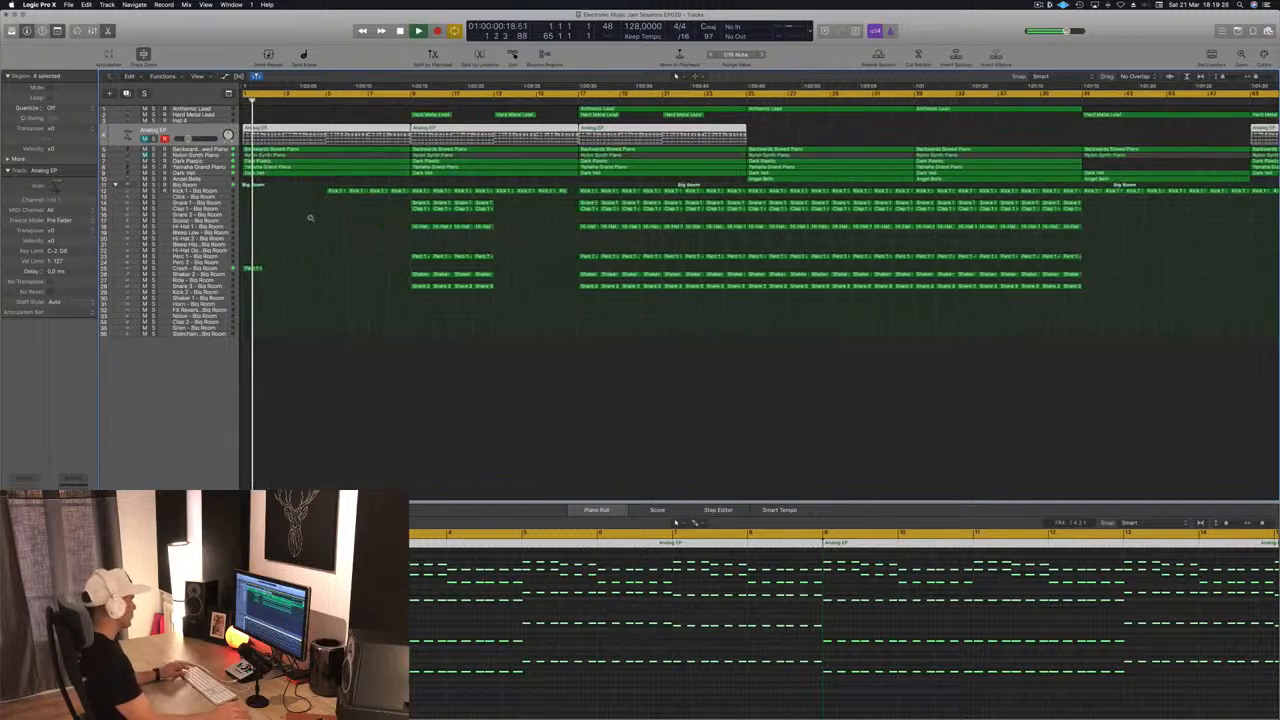
scroll(311, 217, up, 5)
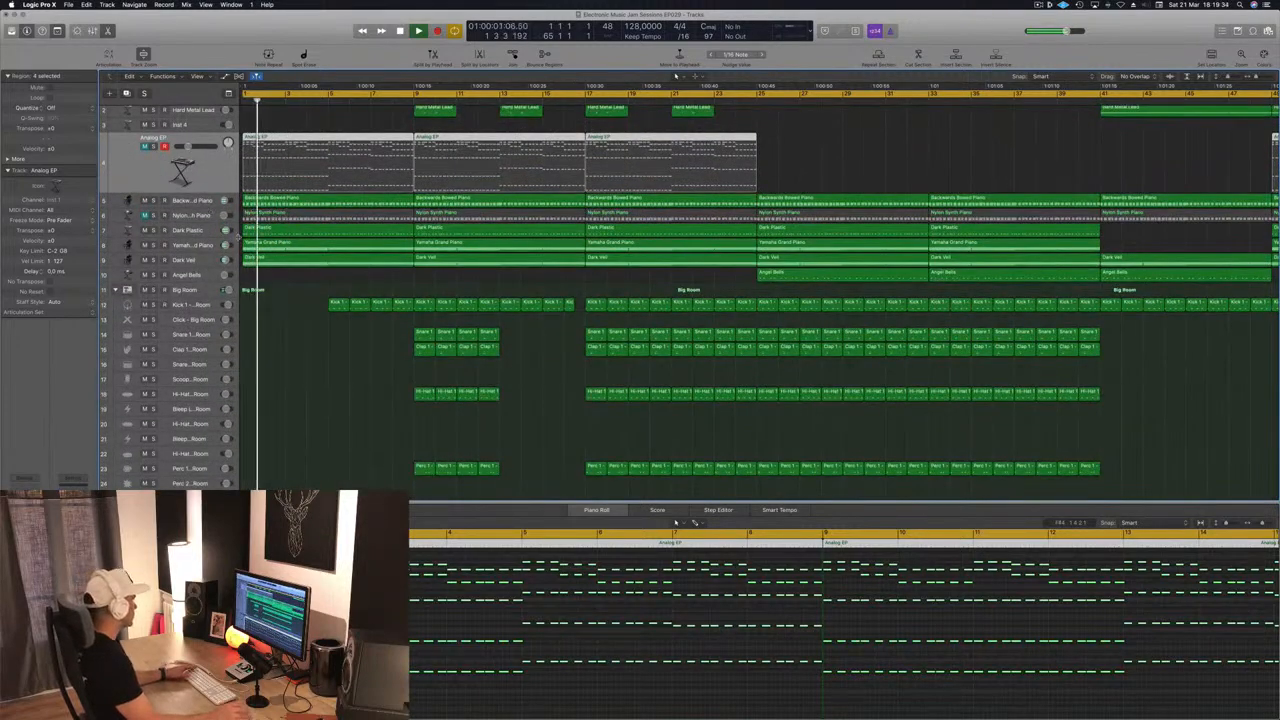
key(space)
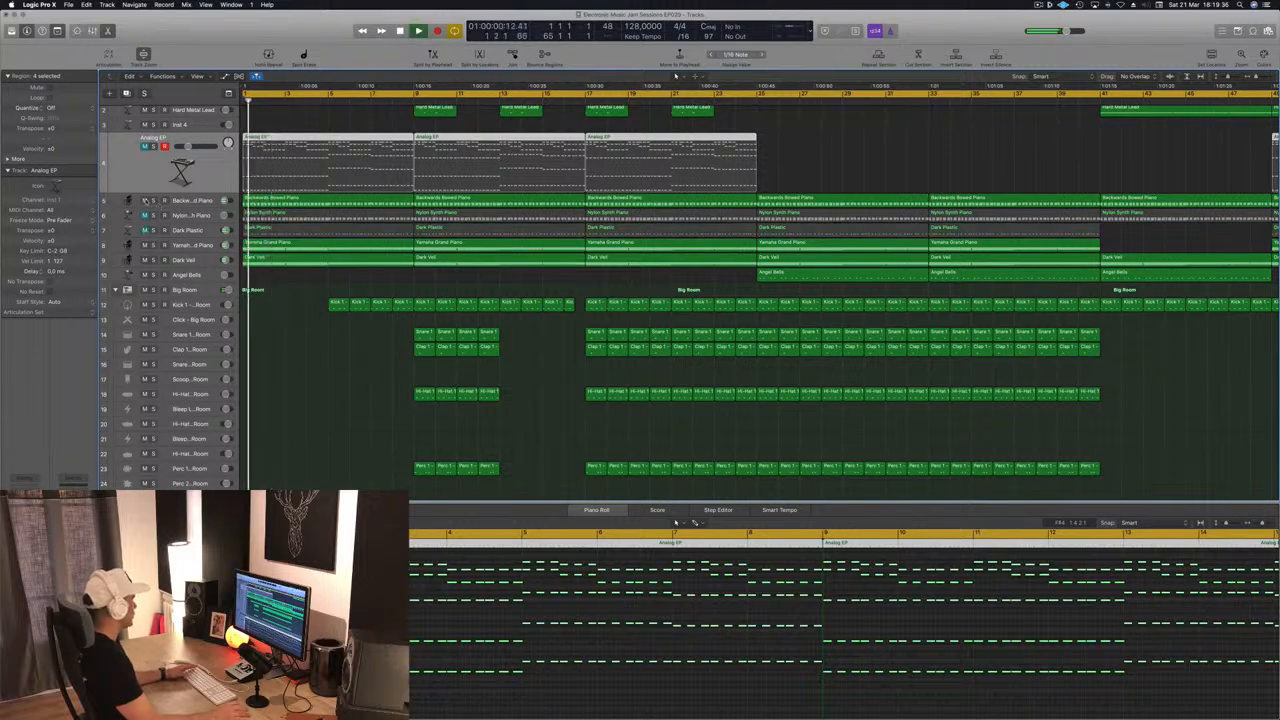
- Audition the Backwards Bowed Piano track by muting and soloing it, and leave it selected and playing with the mix
click(145, 200)
key(space)
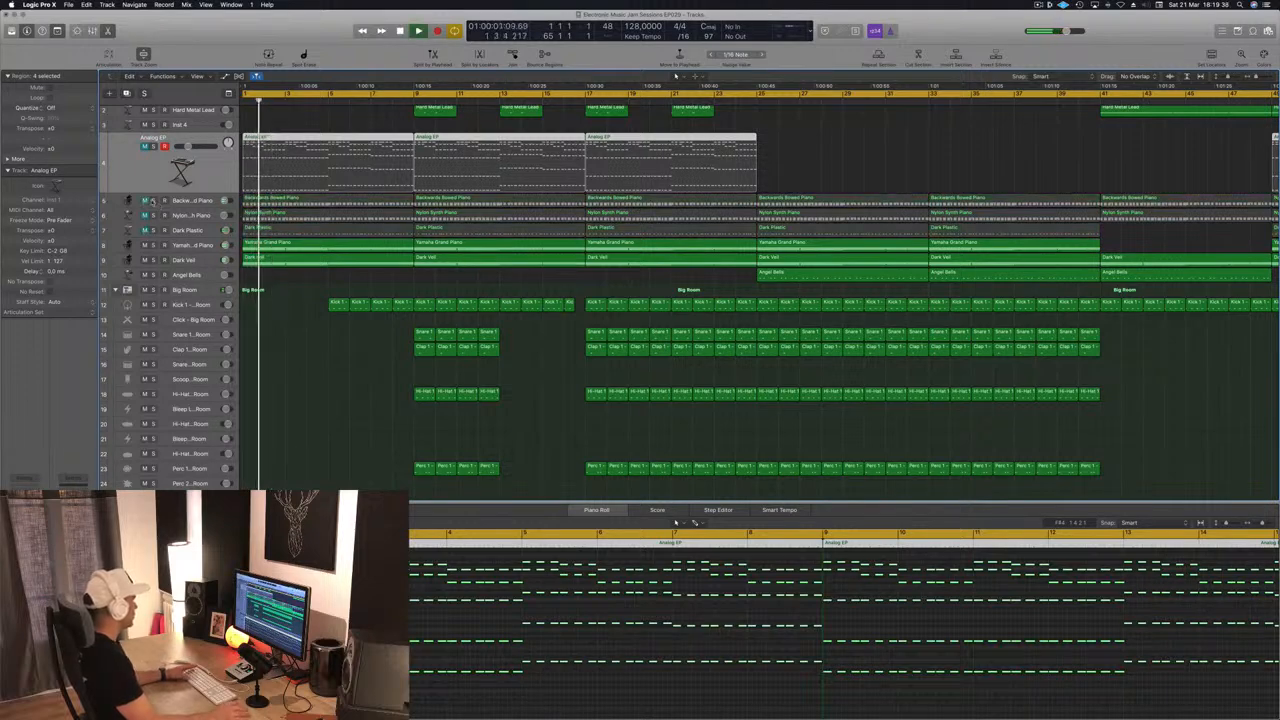
key(space)
click(153, 200)
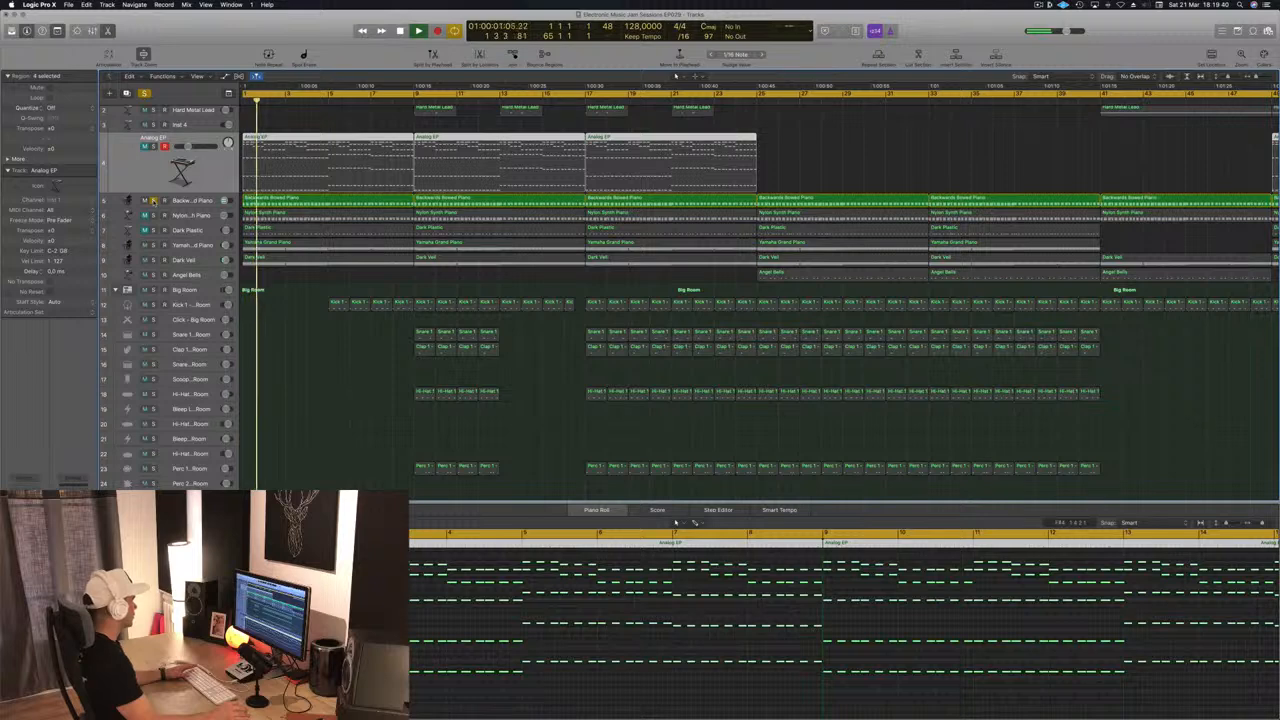
click(153, 200)
click(199, 201)
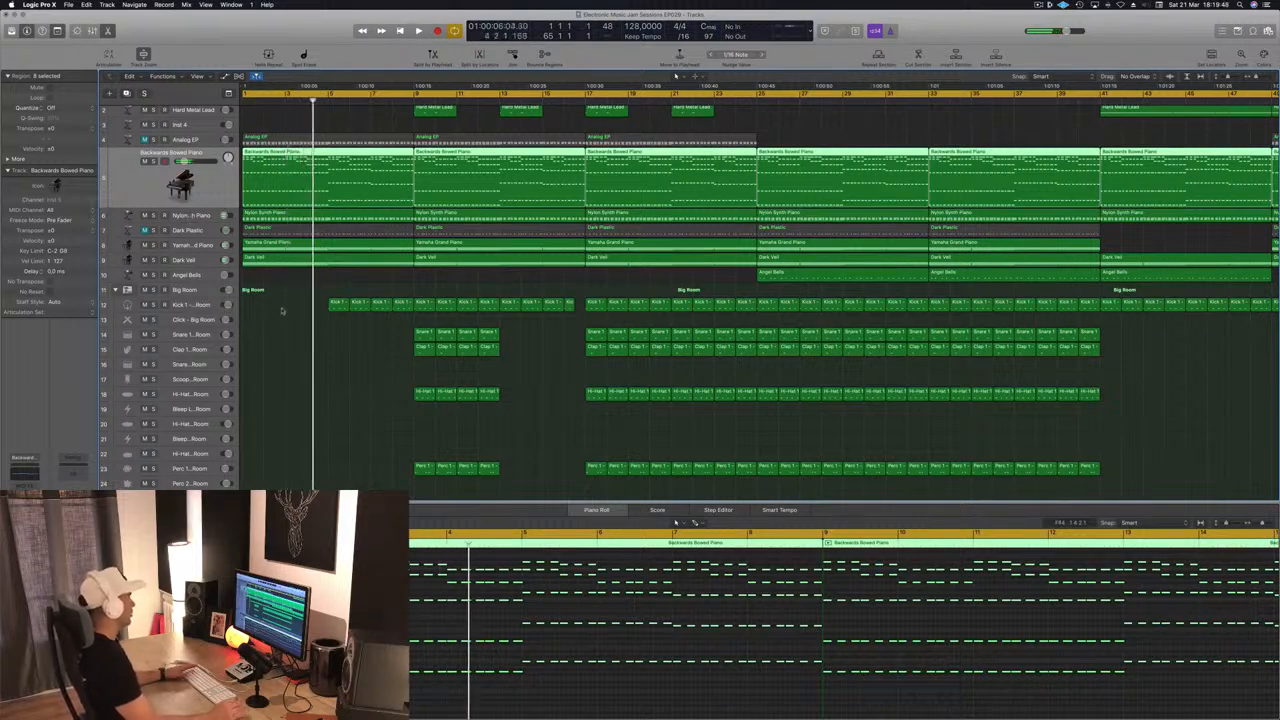
- Listen to the intro from bar 1, checking how the piano layers and the kick build towards bar 9
key(Return)
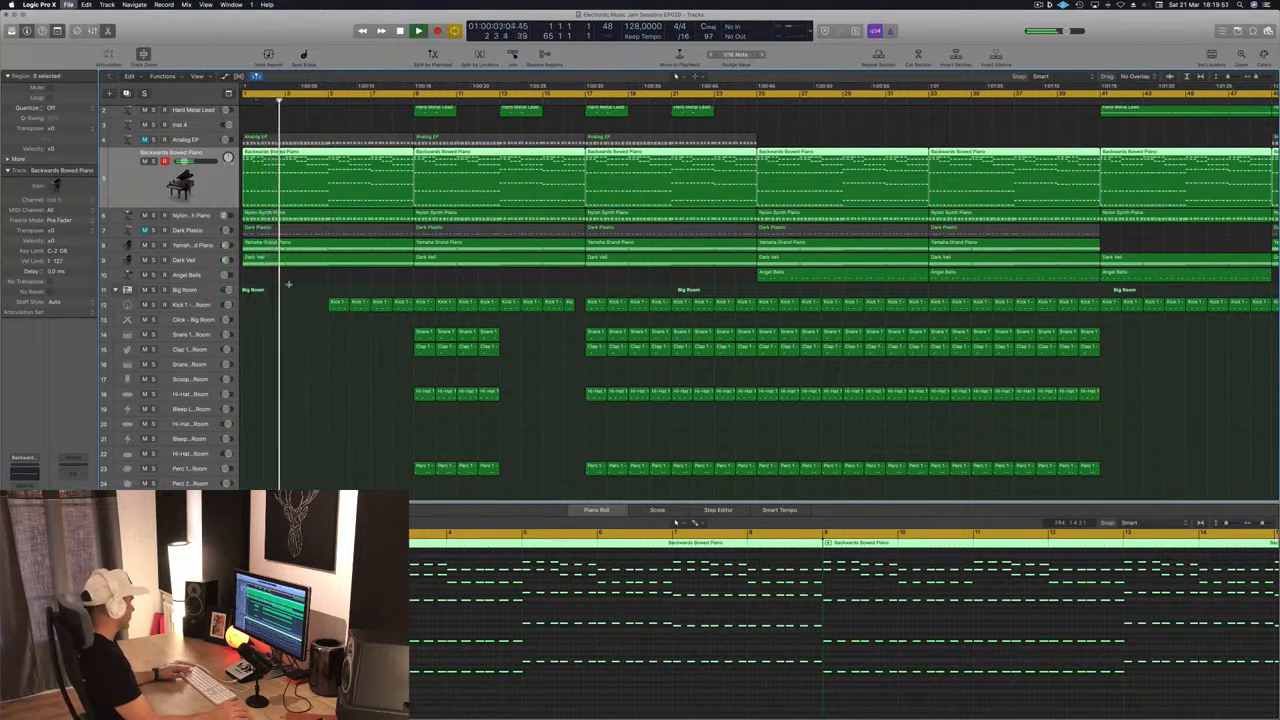
key(super+Right)
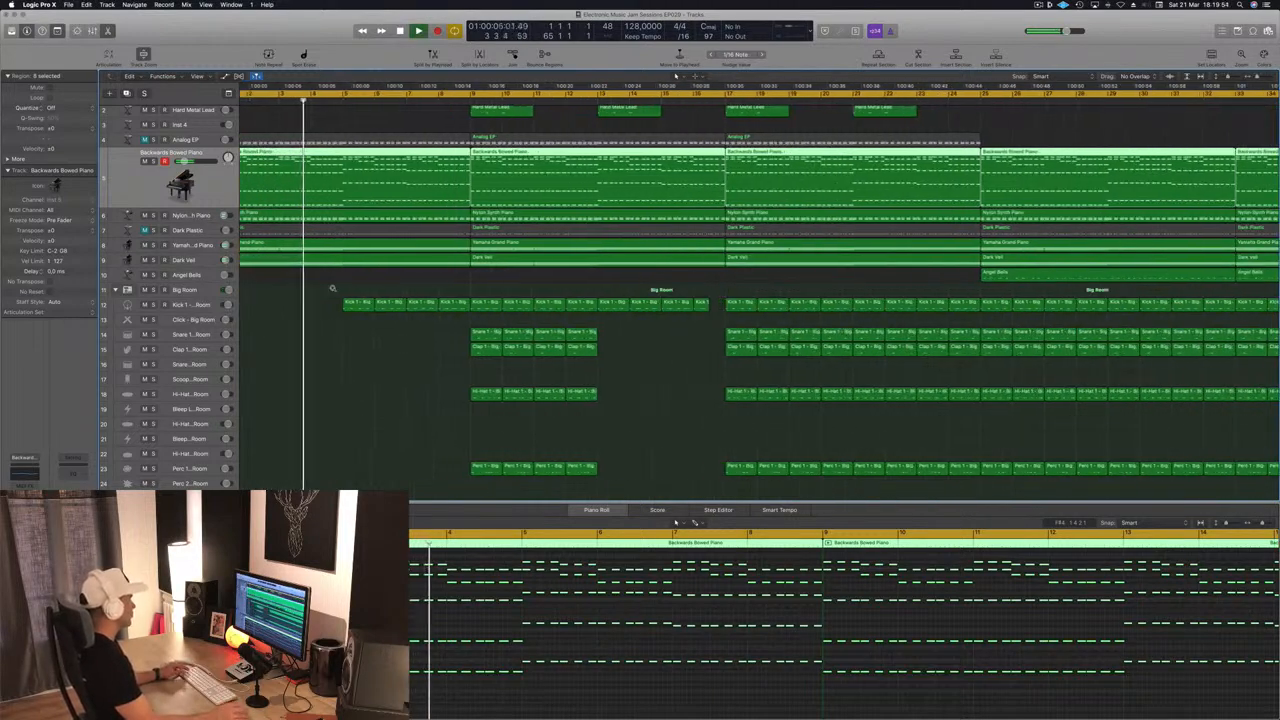
key(super+Left)
key(super+Left)
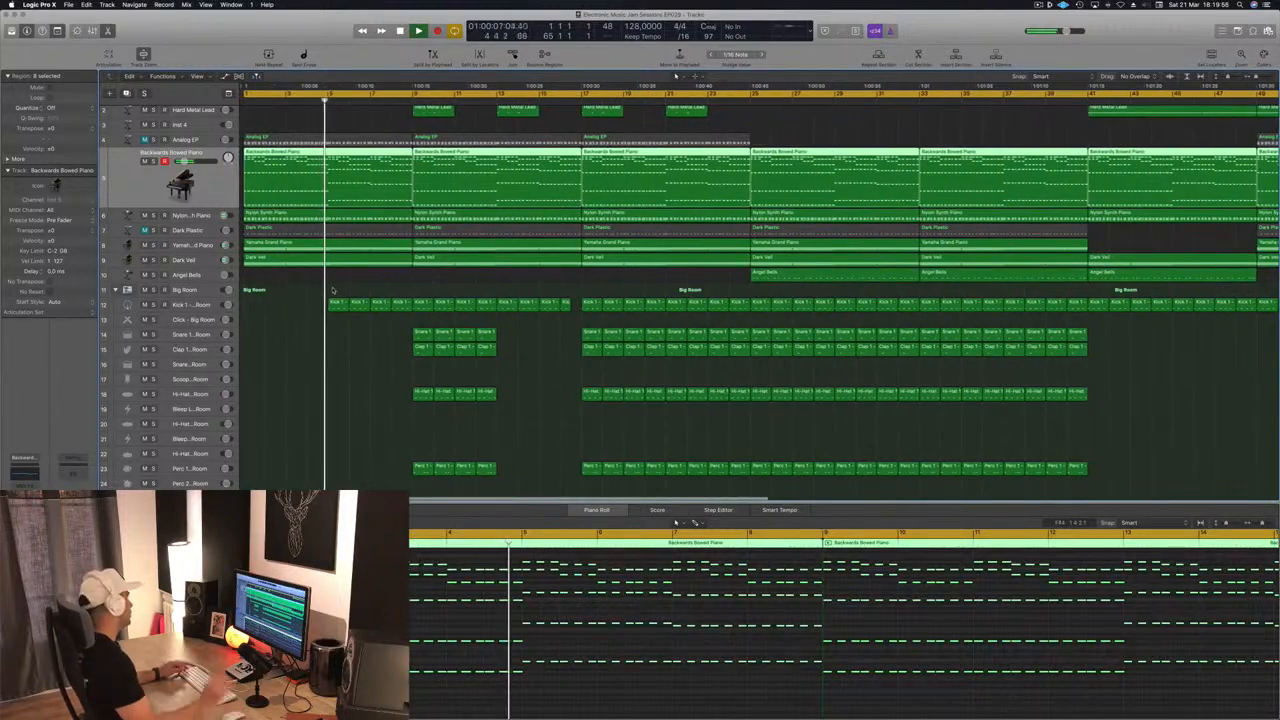
click(322, 291)
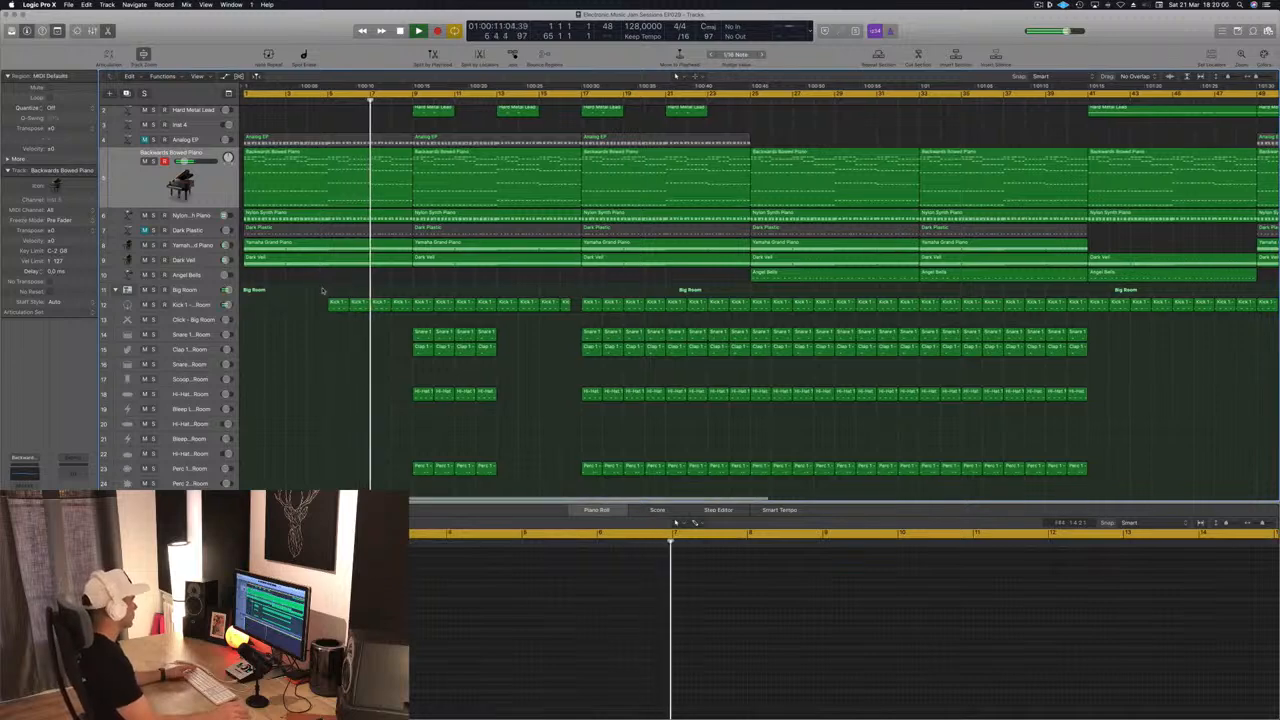
key(space)
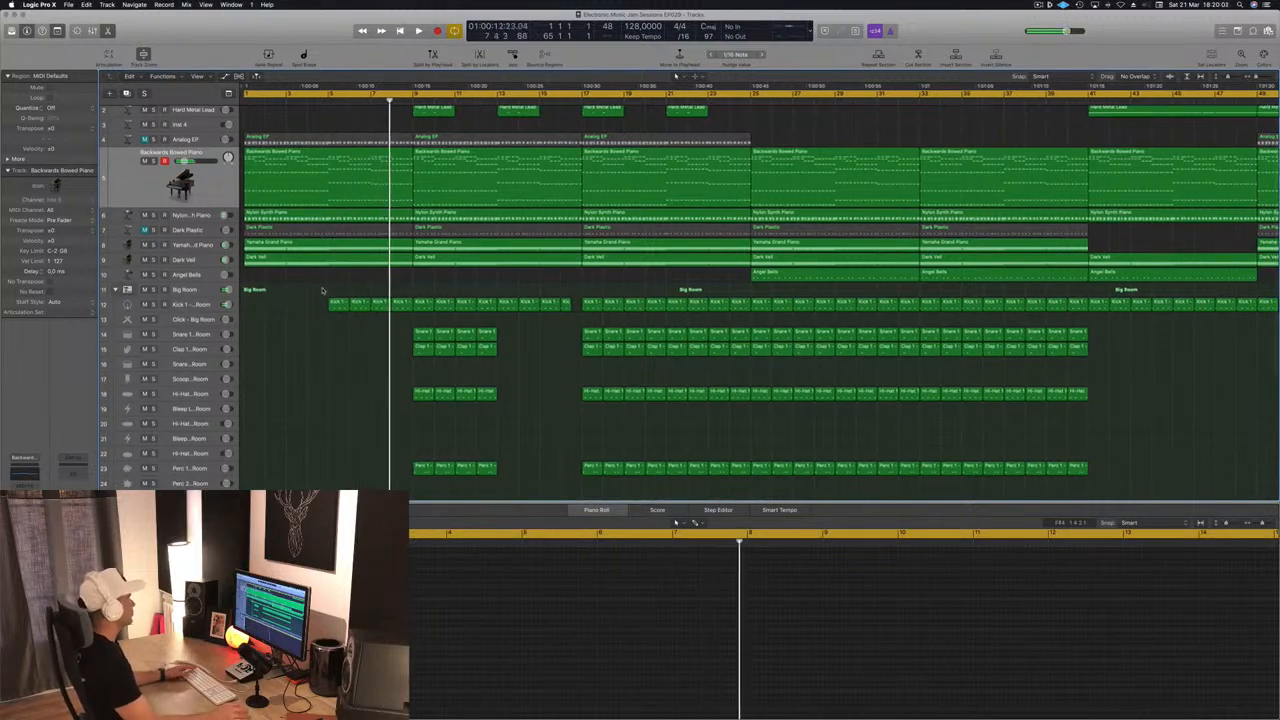
scroll(322, 291, up, 2)
scroll(377, 118, down, 3)
key(space)
key(space)
click(150, 202)
key(space)
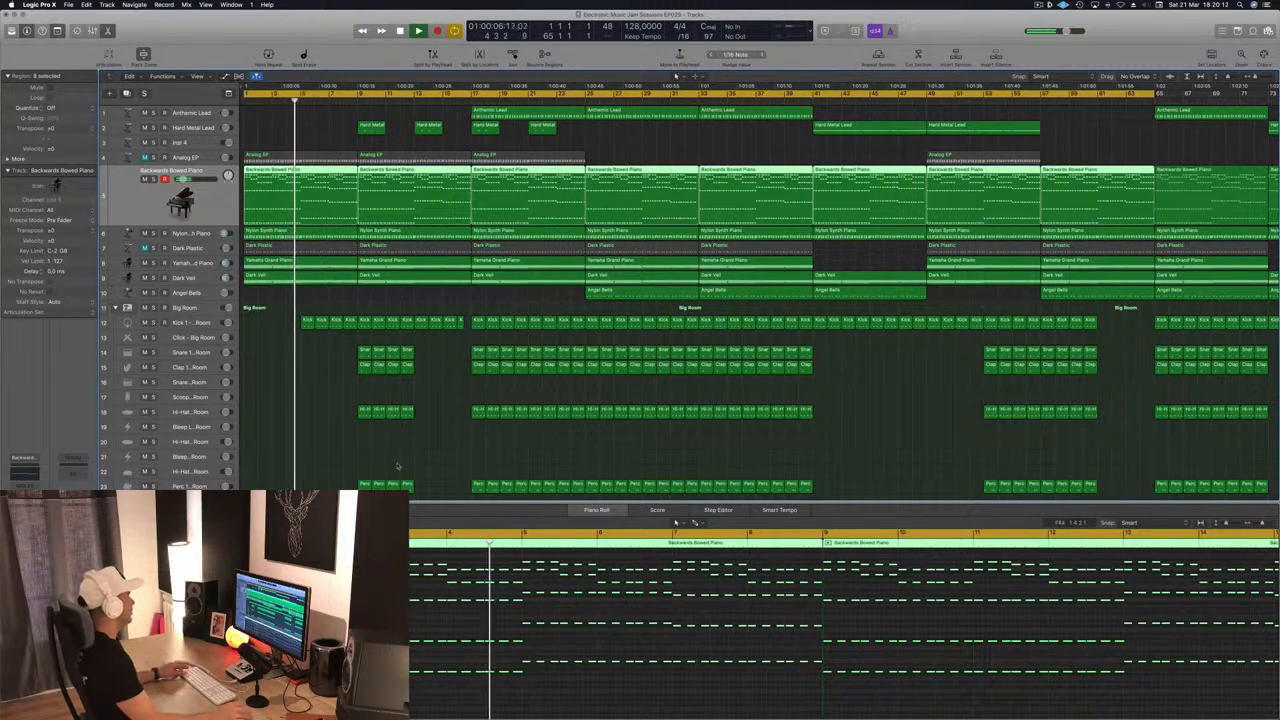
scroll(354, 406, up, 5)
scroll(354, 406, down, 4)
key(space)
- Copy the crash region from bar 1 to bar 8 of the FX Reverse track and lengthen its note to fill the bar
scroll(335, 380, down, 4)
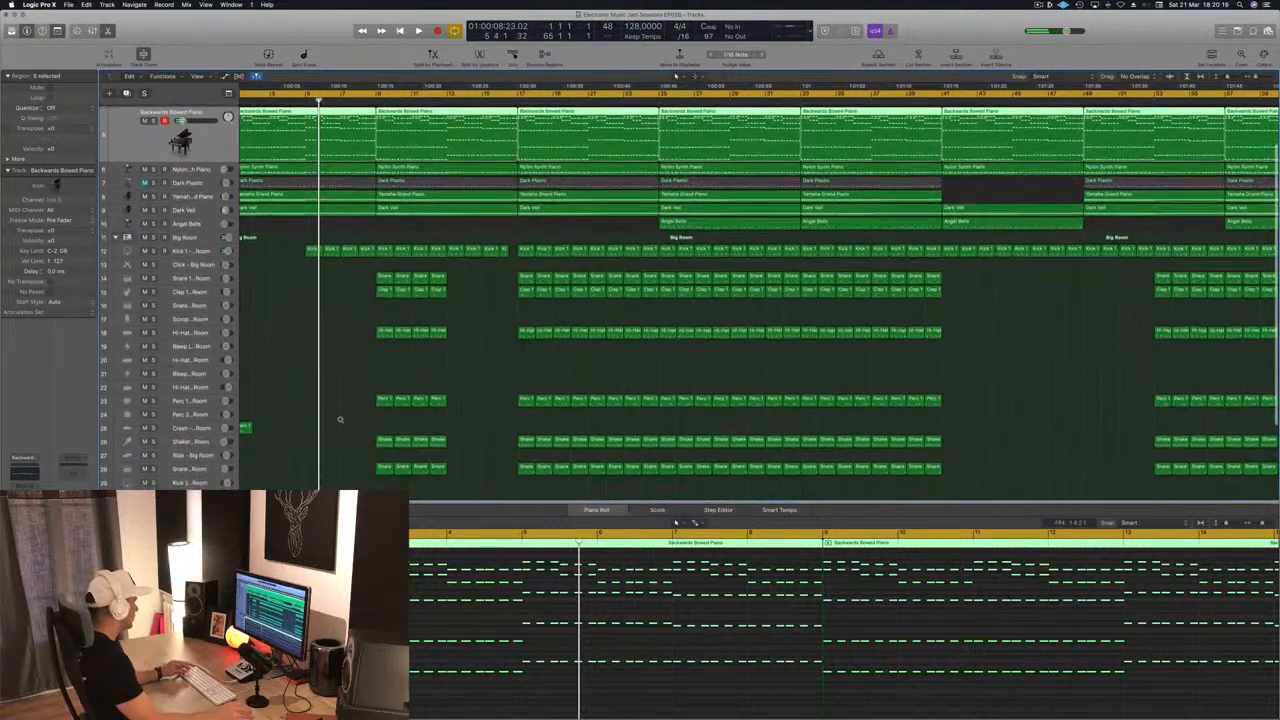
scroll(334, 427, down, 3)
scroll(331, 429, down, 5)
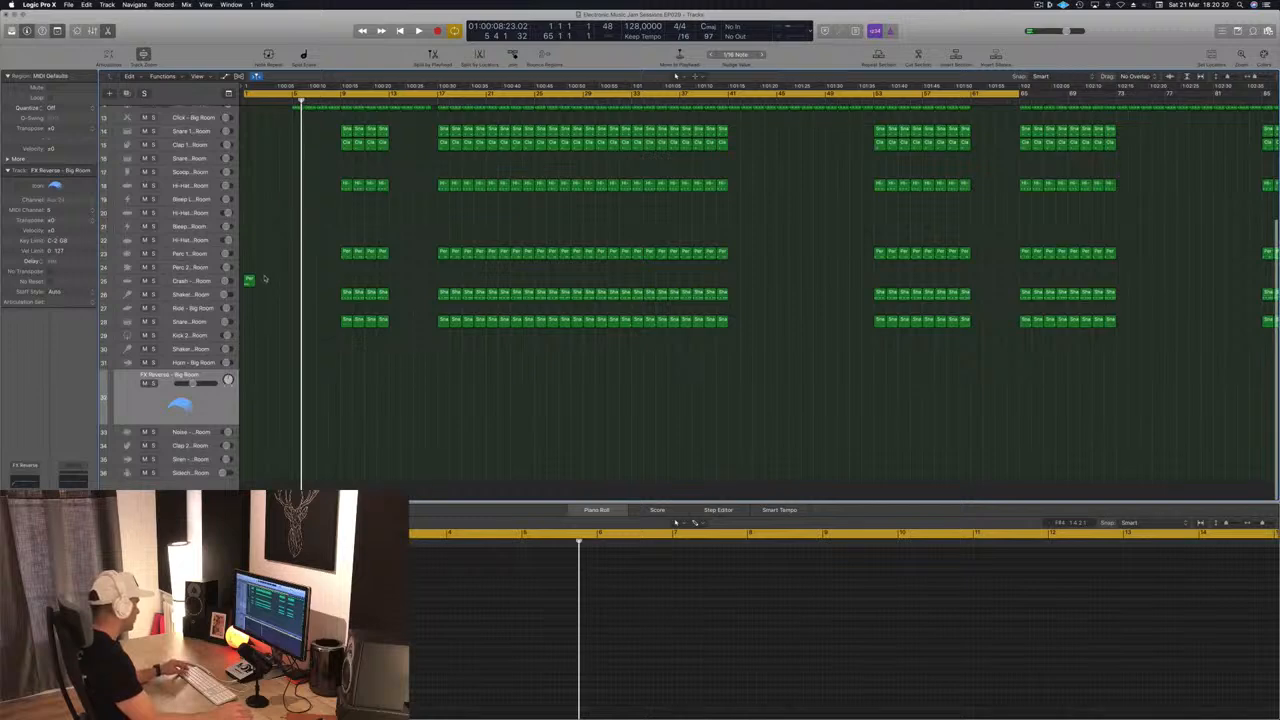
drag(249, 281, 334, 408)
click(773, 649)
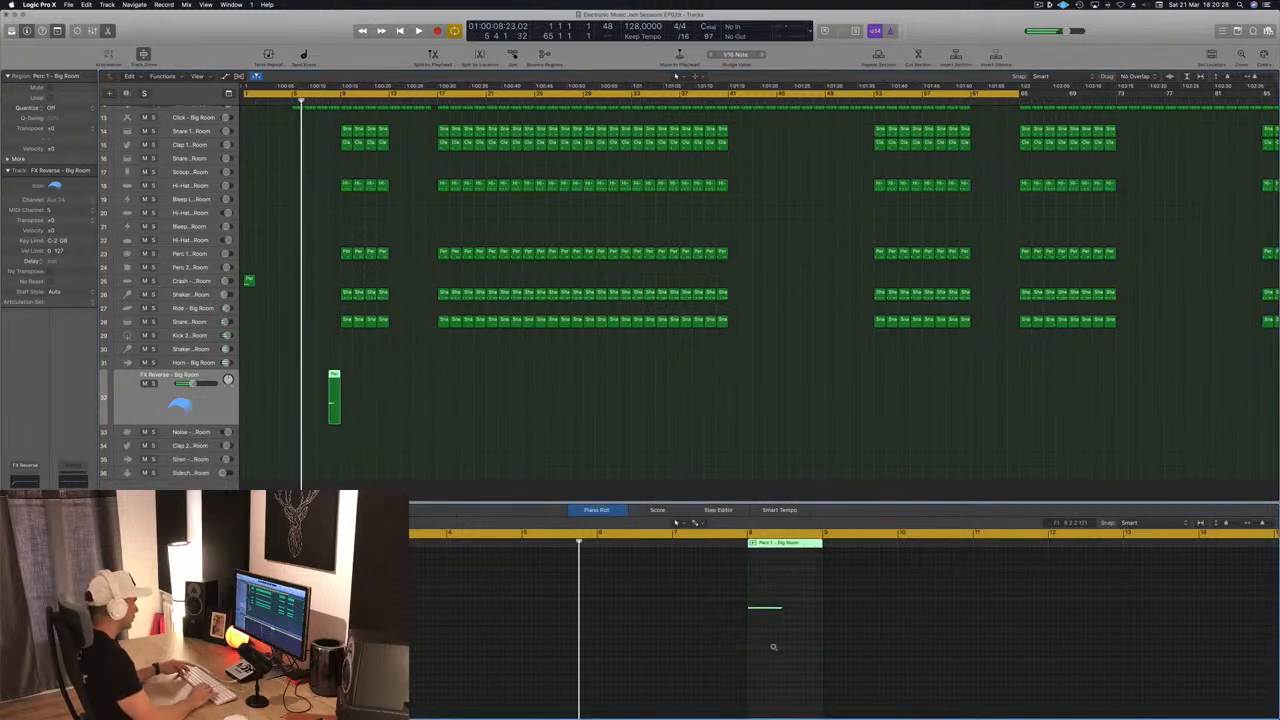
key(Return)
key(space)
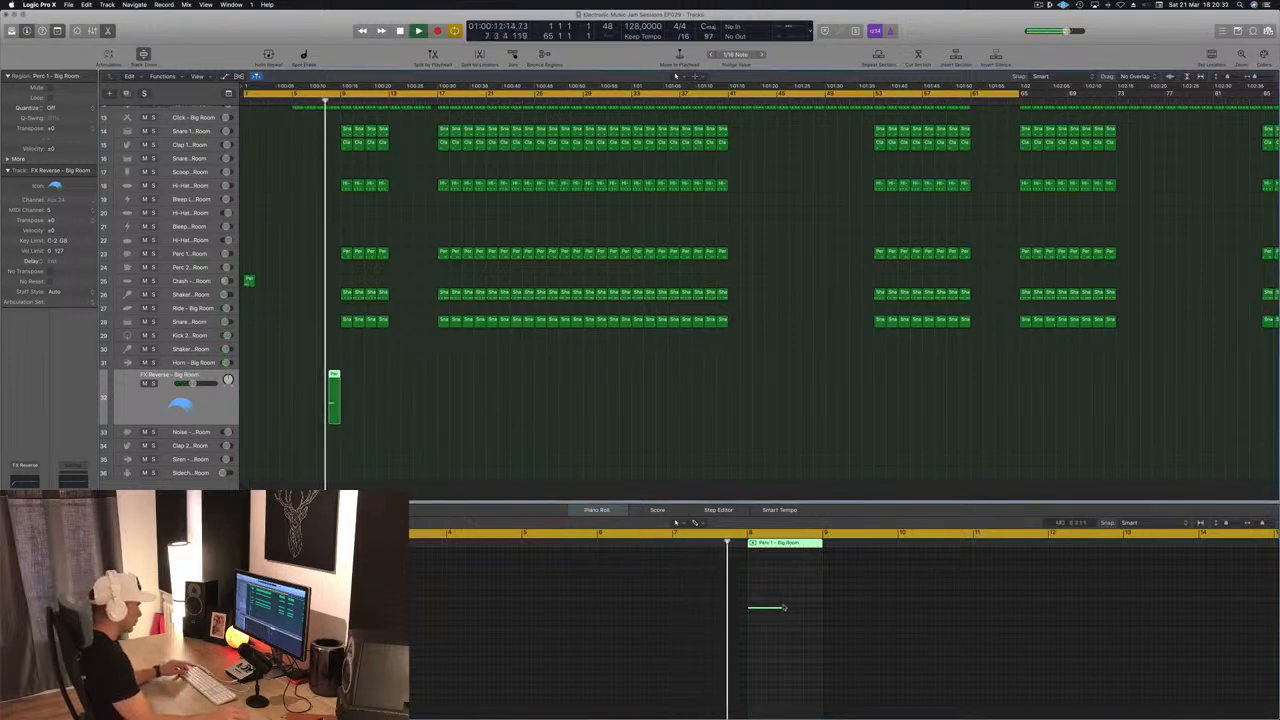
drag(779, 607, 822, 607)
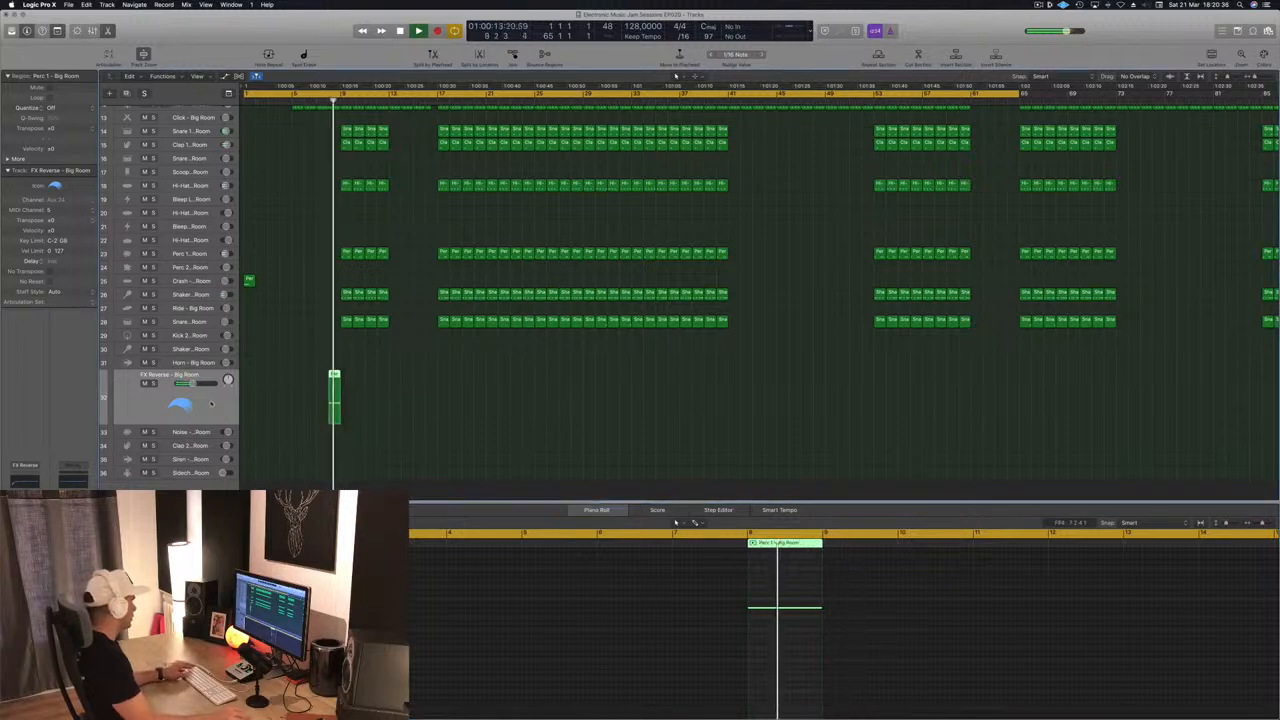
- Try Noise Burst - Radiant on the FX Reverse track and replace it with the Noise Downer - Dropkick sound
key(y)
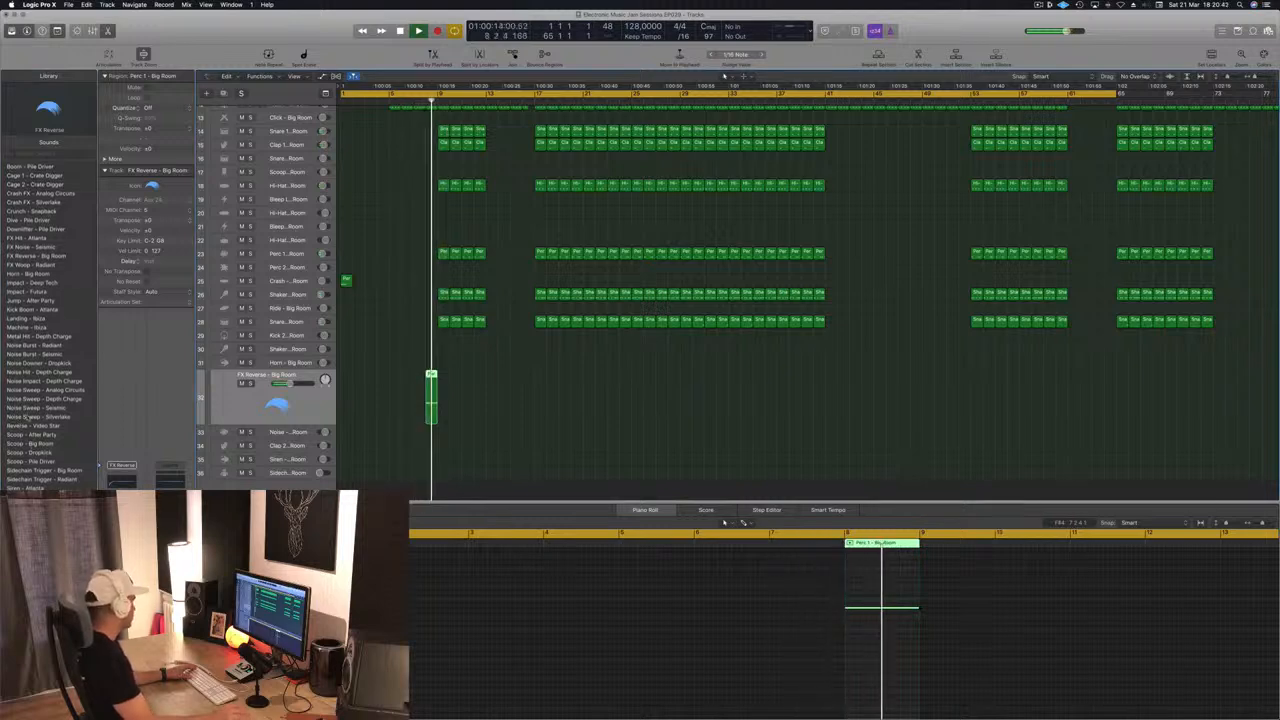
click(35, 345)
key(space)
click(20, 363)
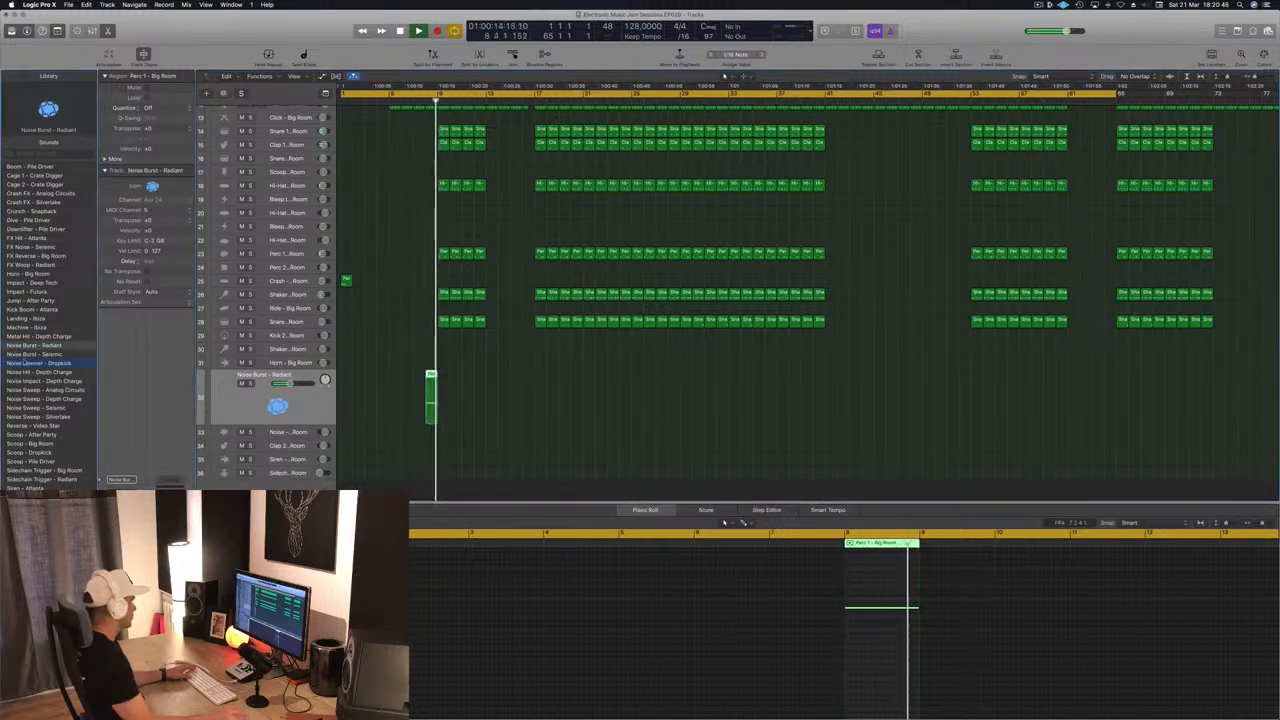
key(space)
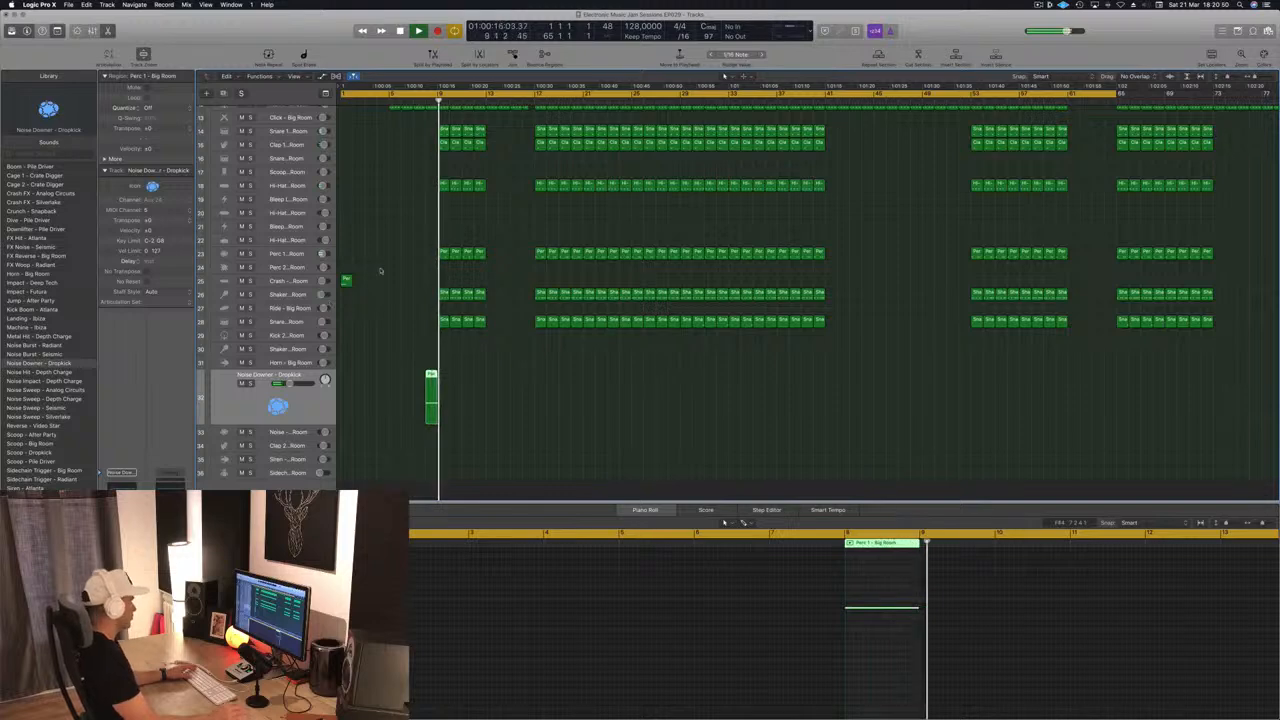
- Copy the crash region from bar 1 to bar 9 on the Crash track and save the project
scroll(404, 258, up, 4)
key(Return)
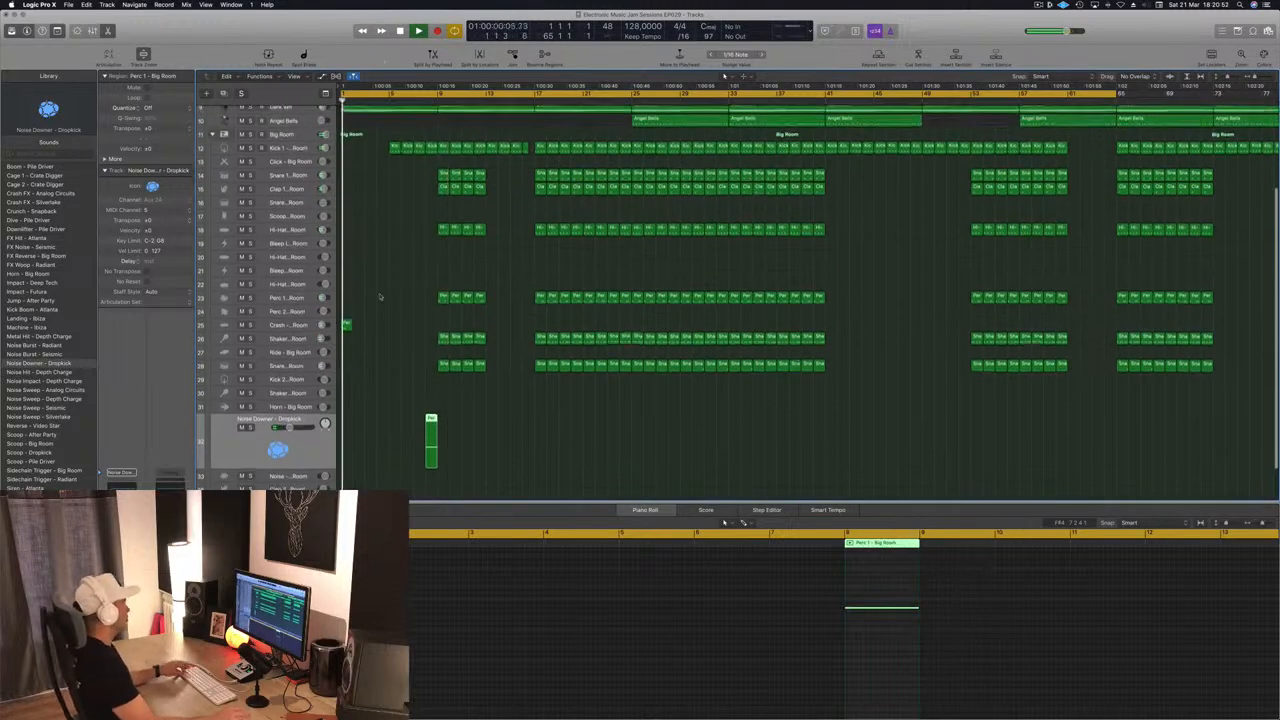
click(346, 326)
drag(346, 326, 443, 325)
scroll(421, 315, down, 8)
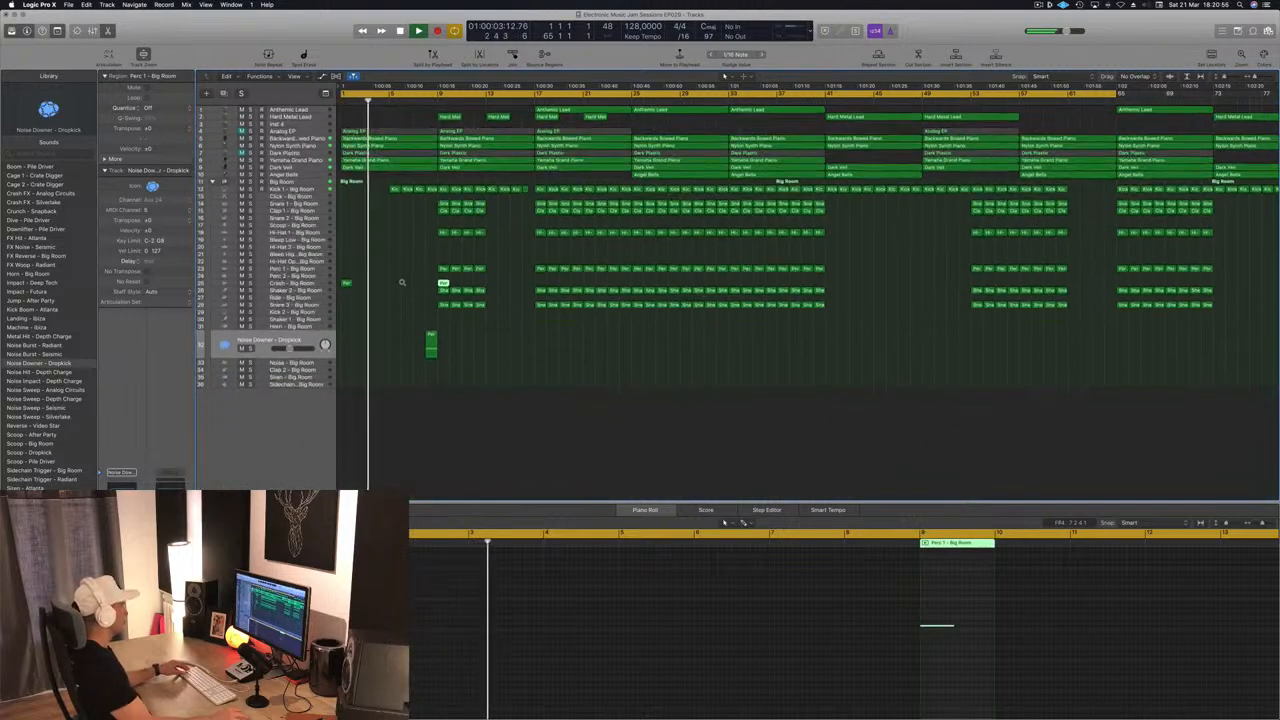
key(super+s)
- Hide the Piano Roll editor and play the arrangement from the start to hear the transition into bar 9
scroll(422, 228, up, 4)
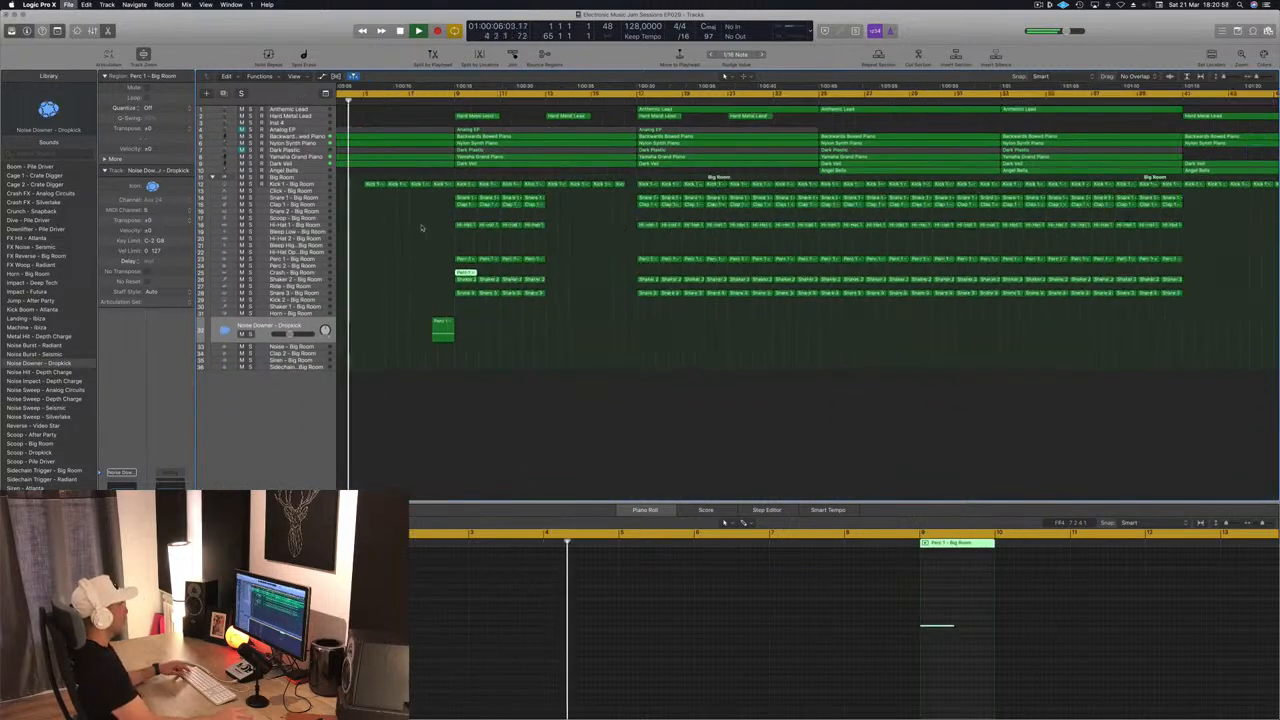
scroll(415, 264, up, 1)
scroll(415, 264, up, 3)
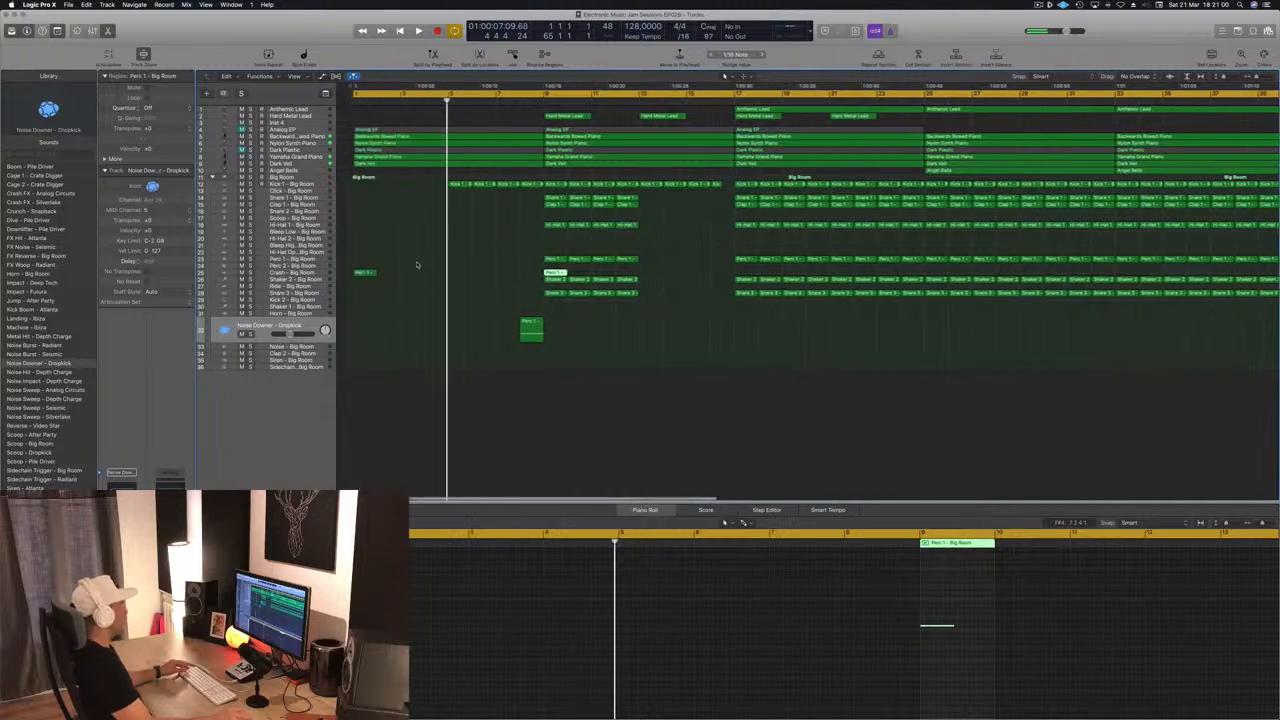
scroll(417, 265, up, 2)
scroll(417, 264, up, 3)
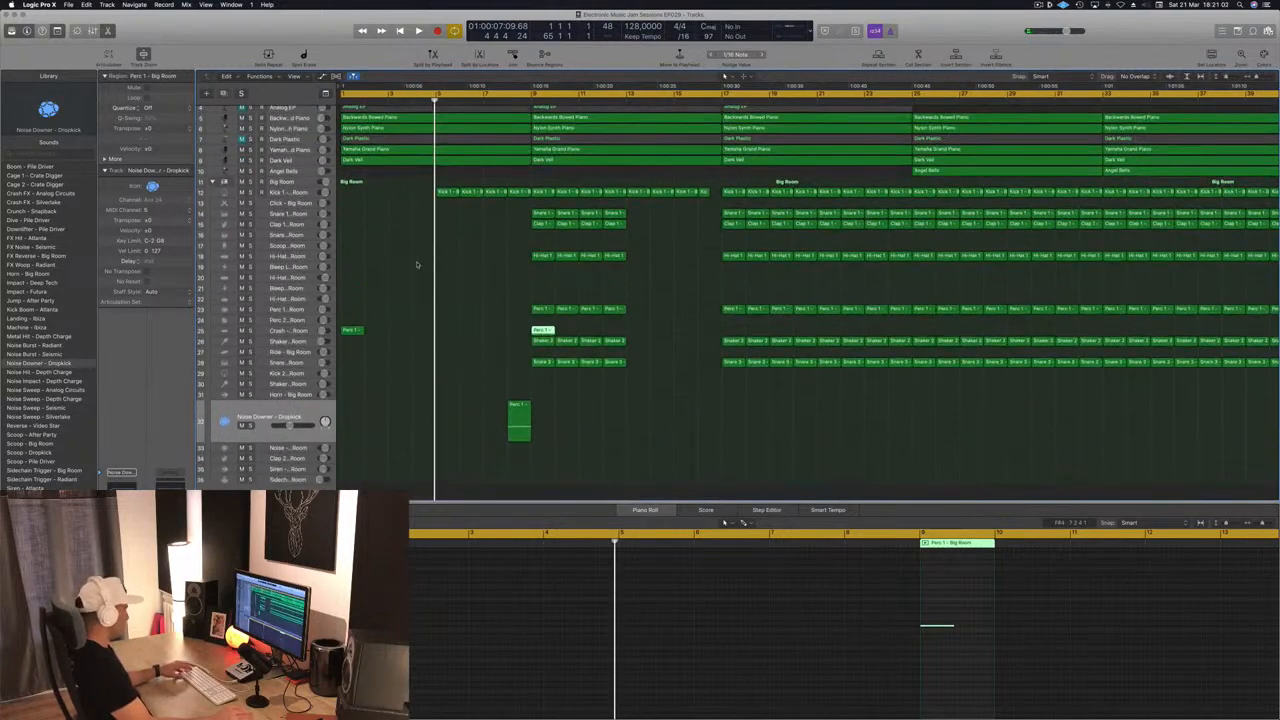
key(e)
scroll(417, 264, up, 2)
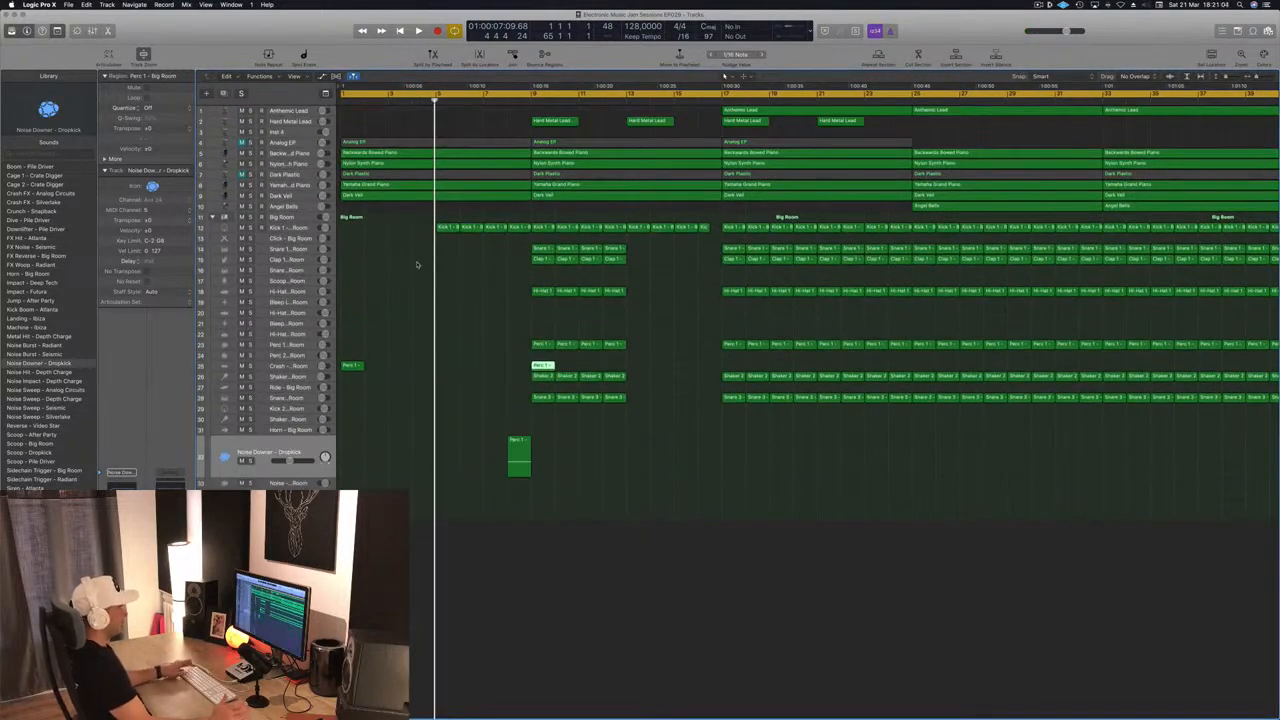
scroll(422, 282, down, 2)
scroll(422, 283, up, 3)
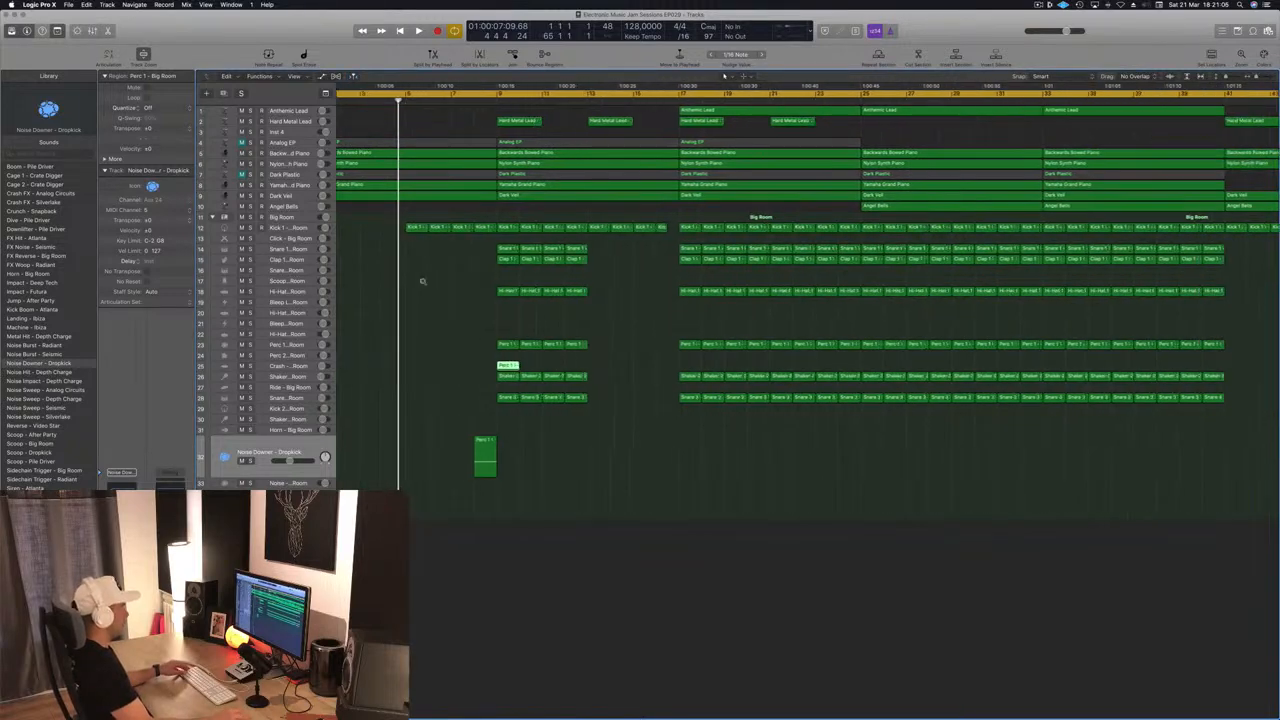
scroll(422, 284, left, 2)
scroll(422, 284, right, 1)
key(Return)
key(space)
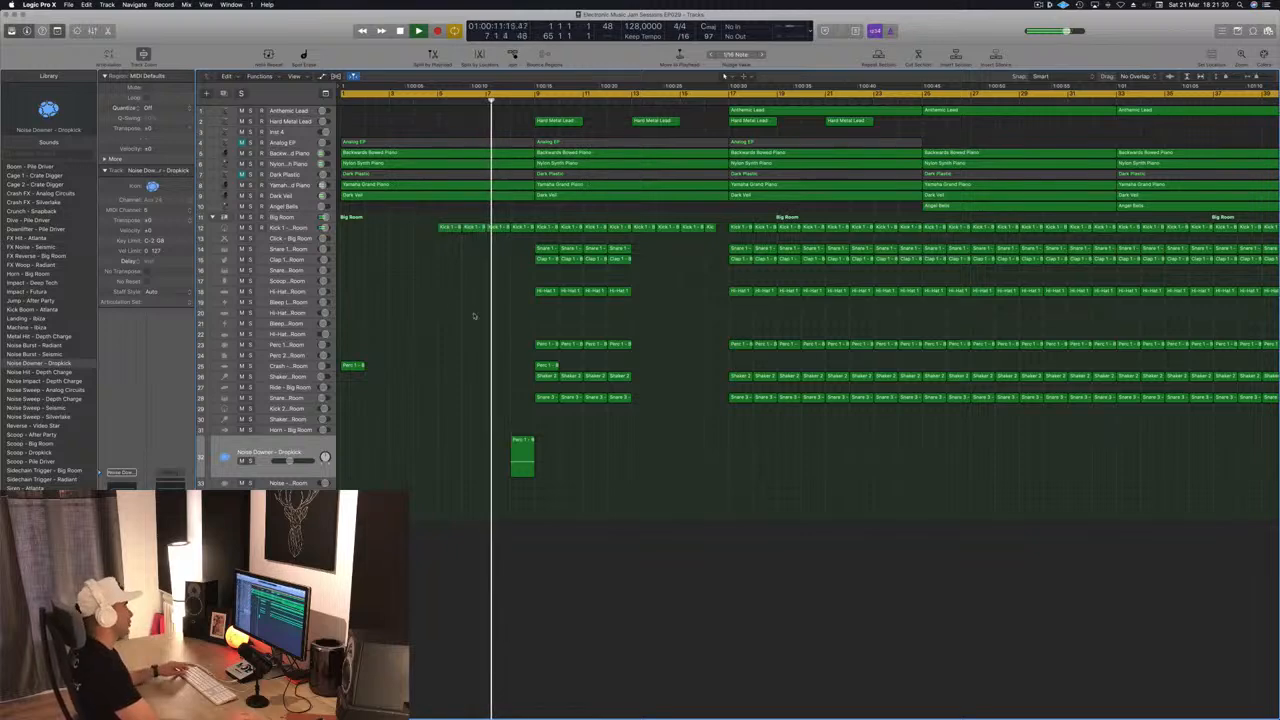
- Inspect the notes of the bar 8 kick region in a separate Piano Roll window and close it
click(520, 228)
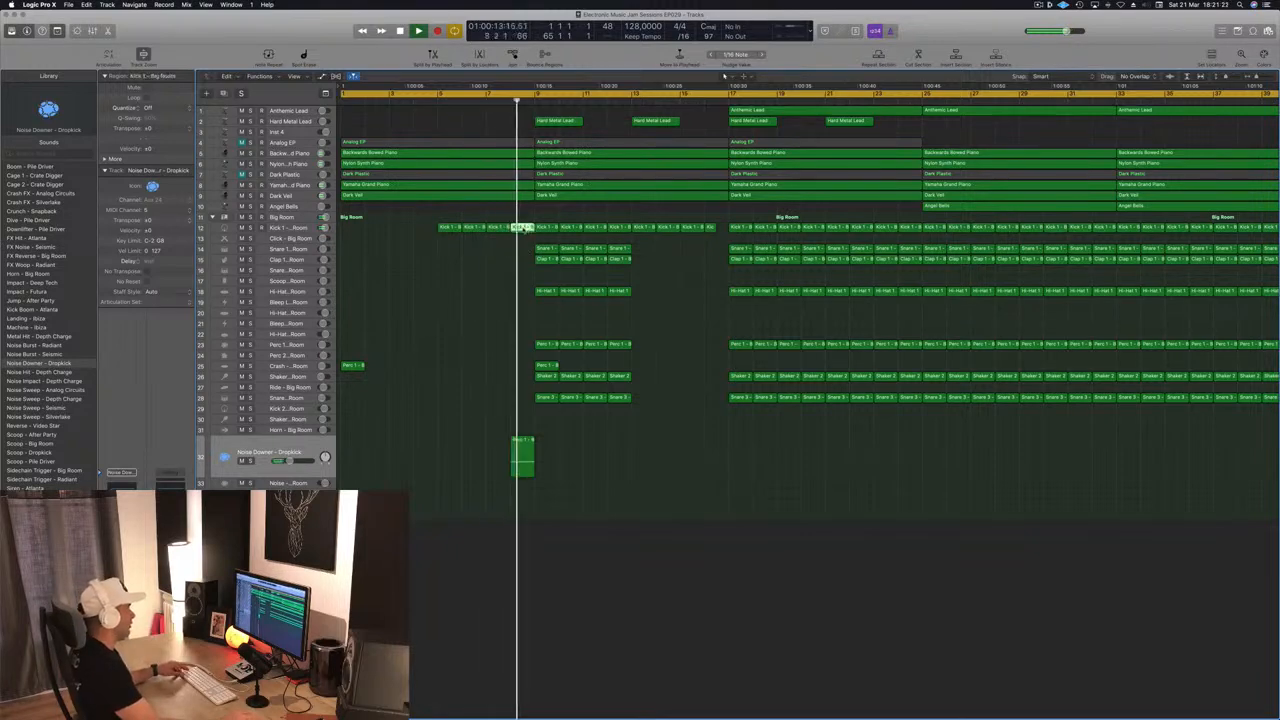
key(super+4)
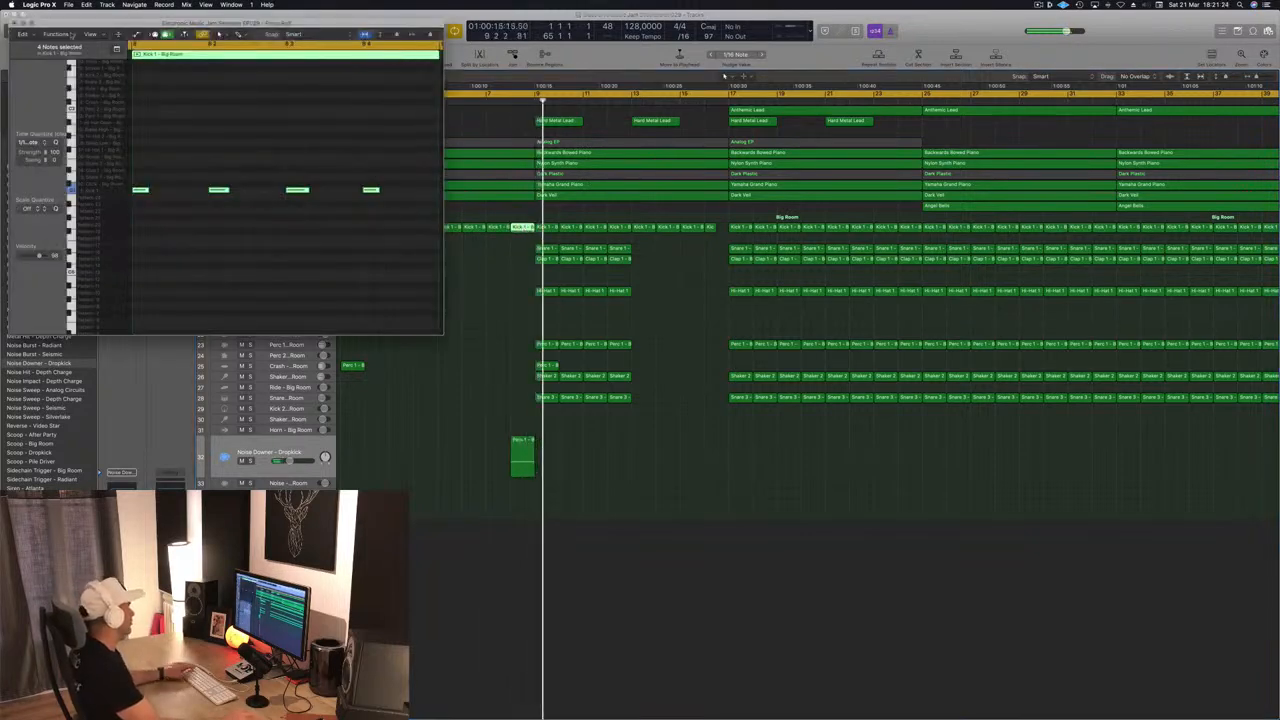
click(12, 22)
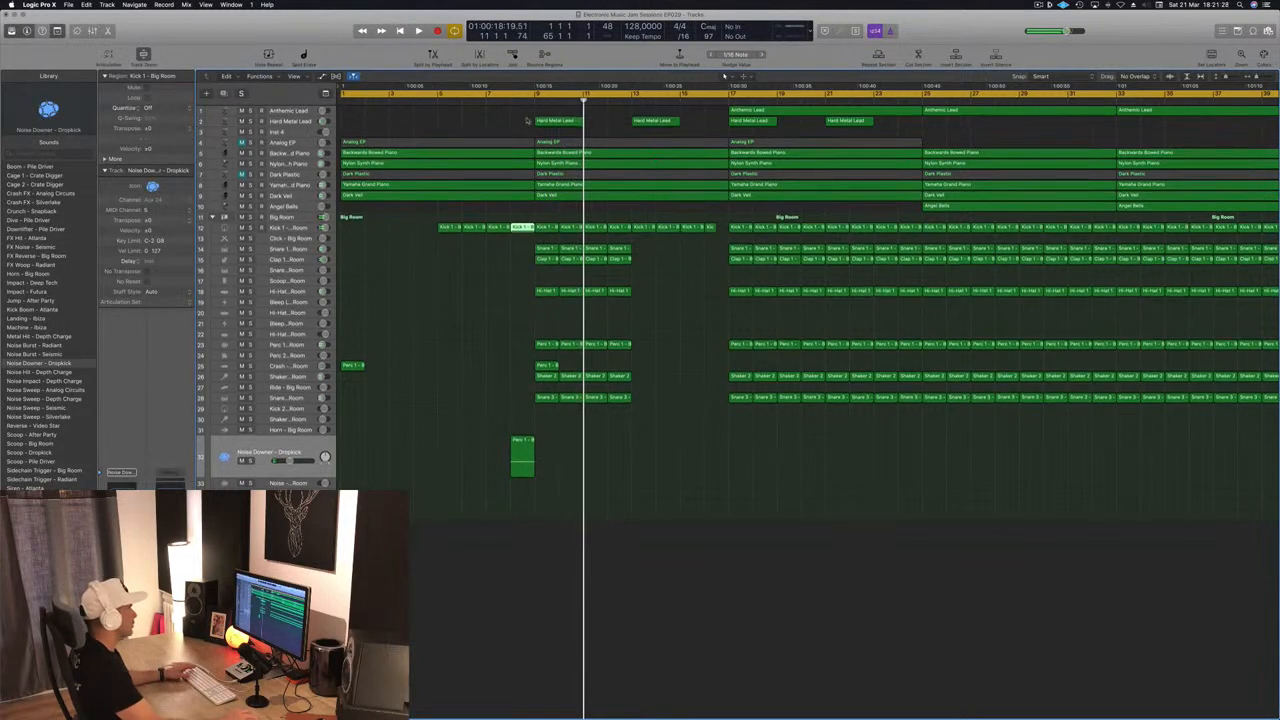
- Delete the Hard Metal Lead regions at bars 9 and 13, and copy the Anthemic Lead region from bar 17 to bar 9
key(Delete)
key(space)
click(798, 113)
drag(799, 113, 606, 119)
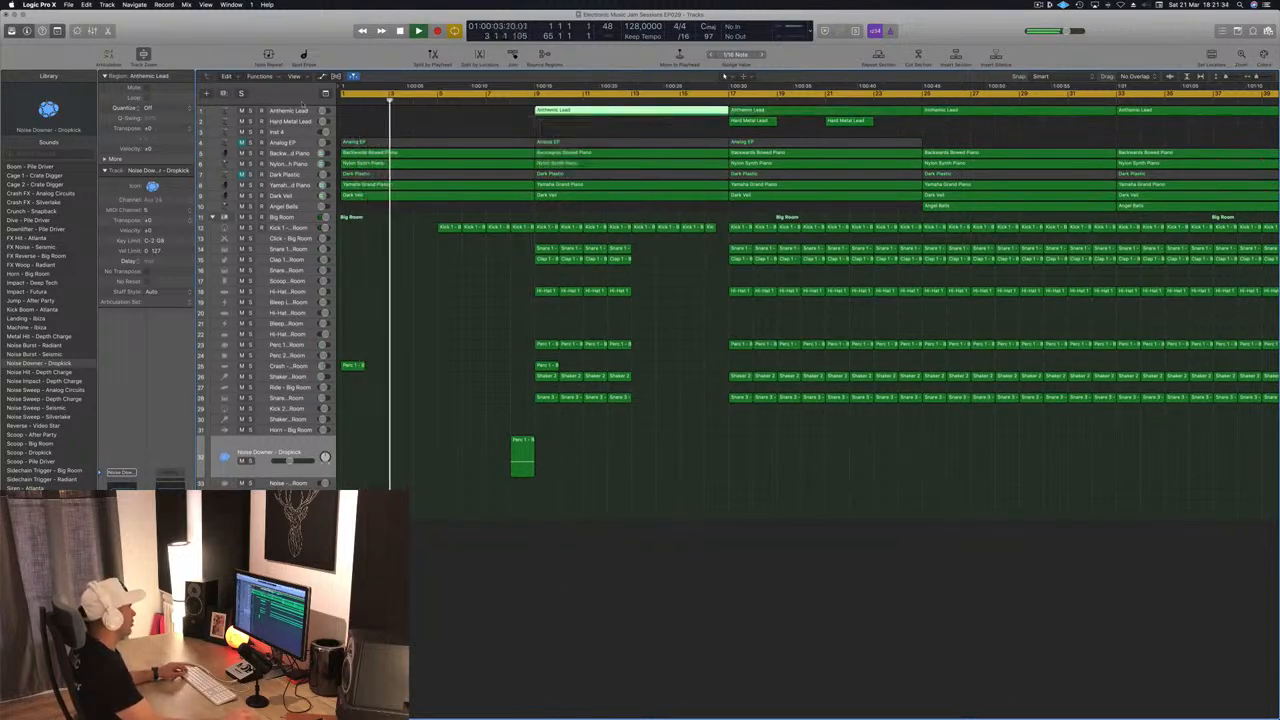
- Move the Anthemic Lead track directly below the Analog EP track and play the section from around bar 9
drag(292, 112, 293, 186)
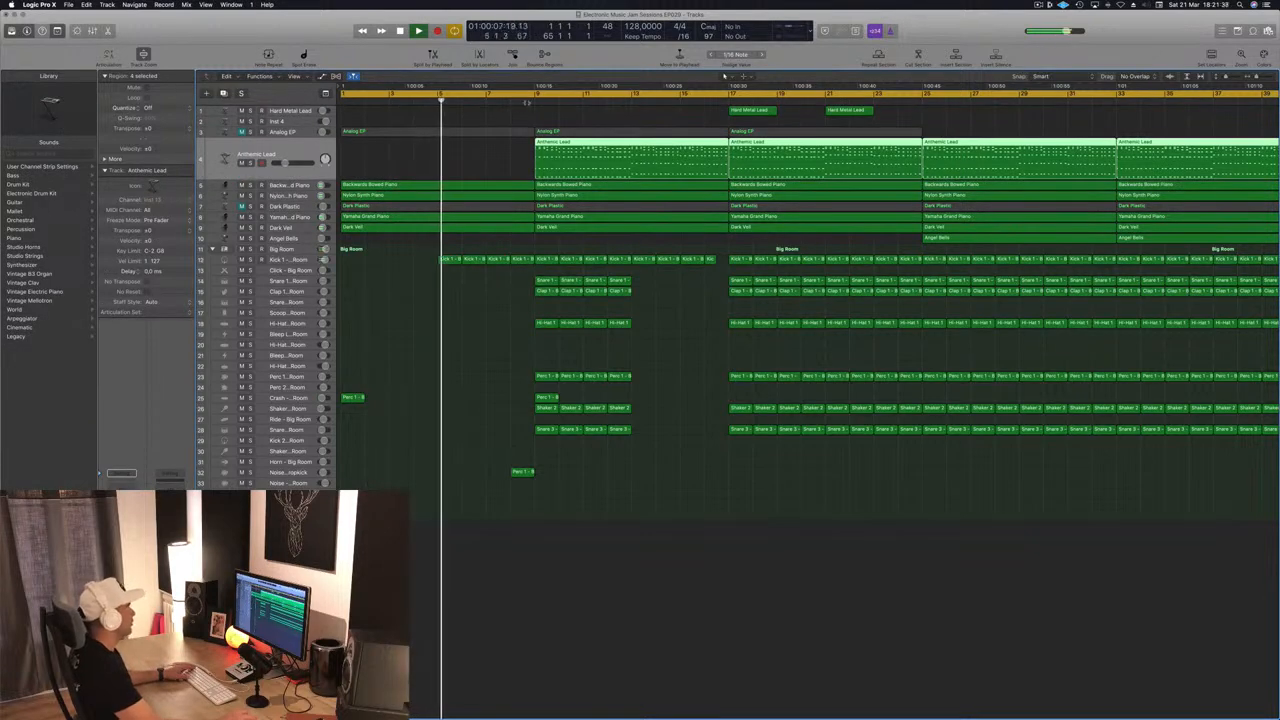
key(shift+space)
scroll(440, 141, down, 2)
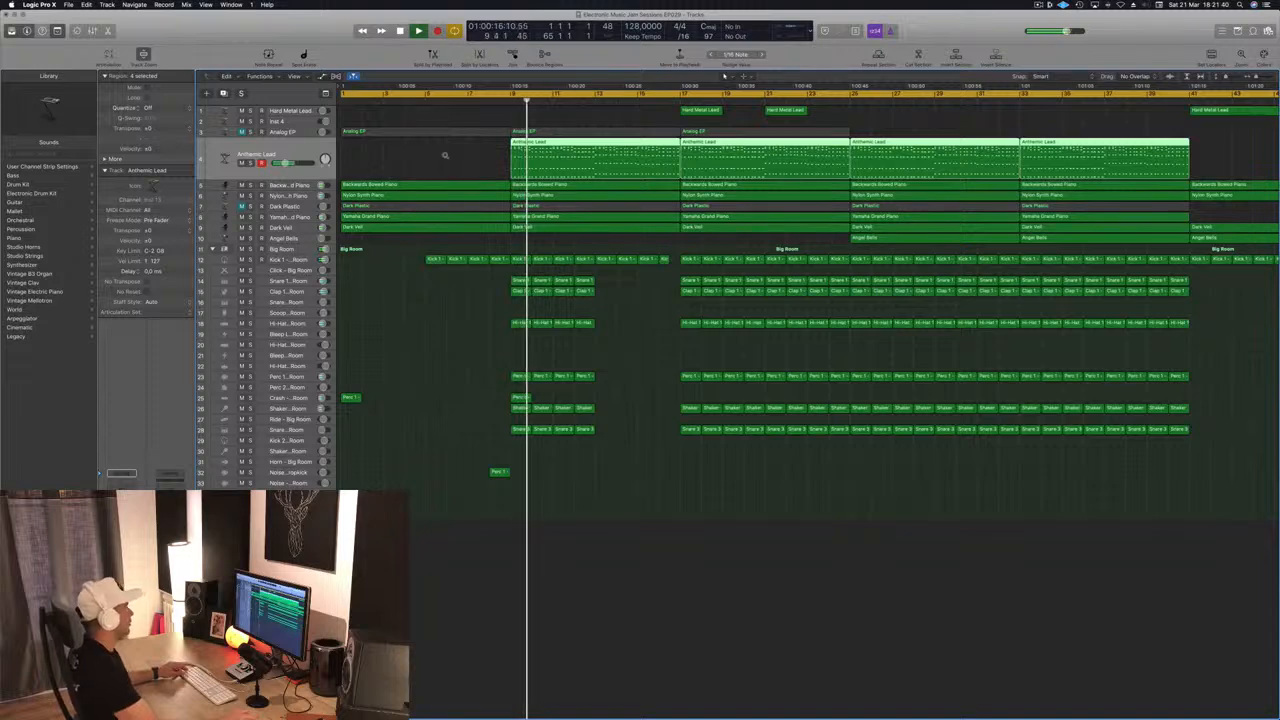
- Replay the section from bar 9, return playback to the start of the arrangement, and select the Hard Metal Lead track
scroll(444, 154, down, 3)
scroll(384, 171, up, 3)
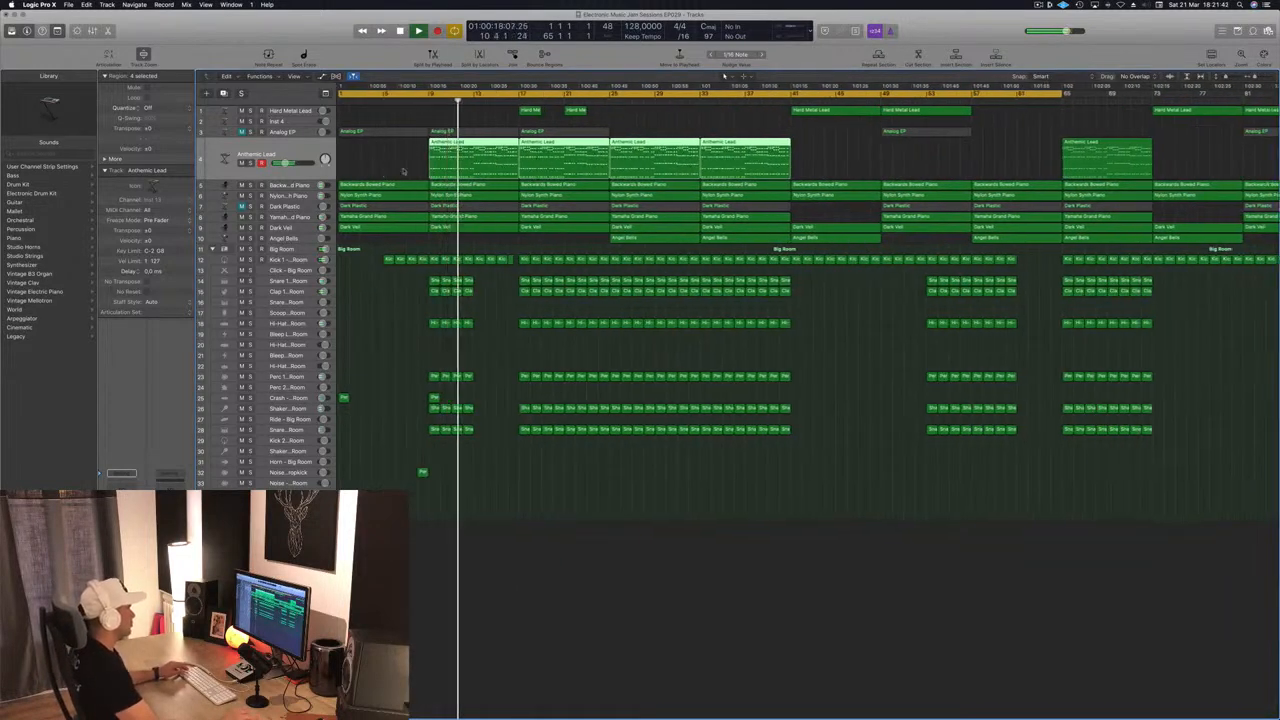
scroll(422, 167, up, 3)
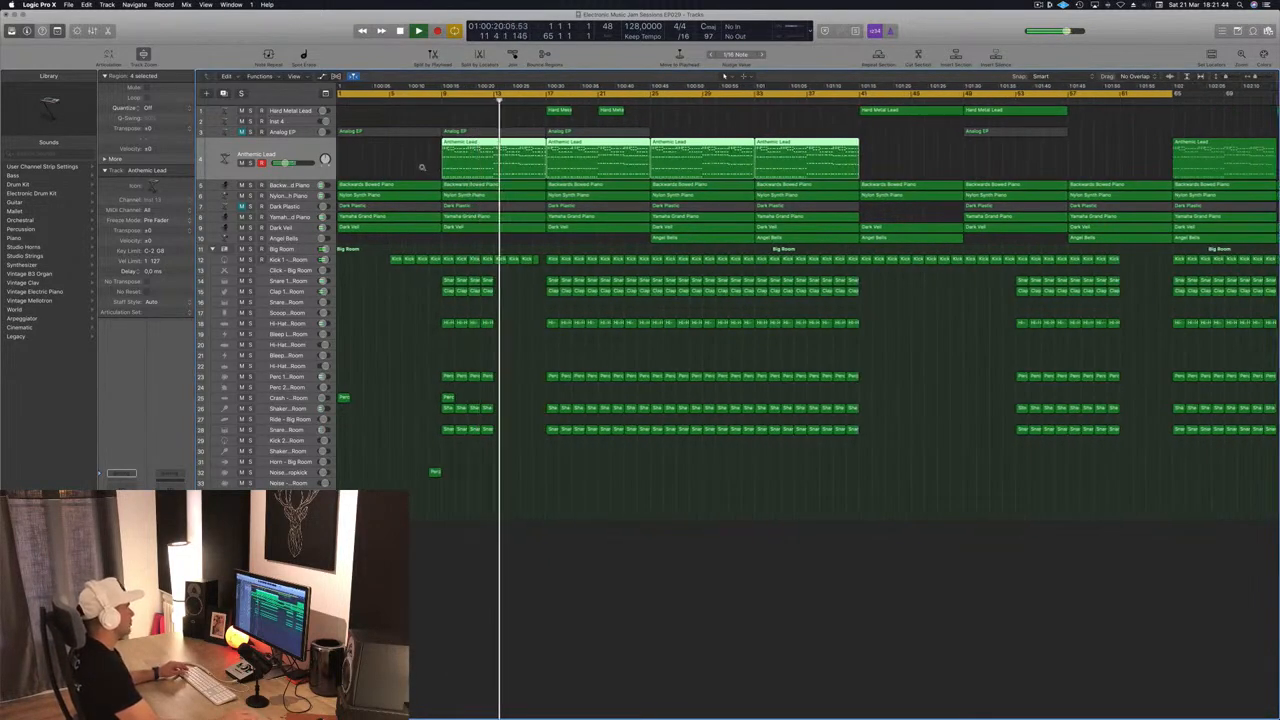
scroll(422, 167, down, 2)
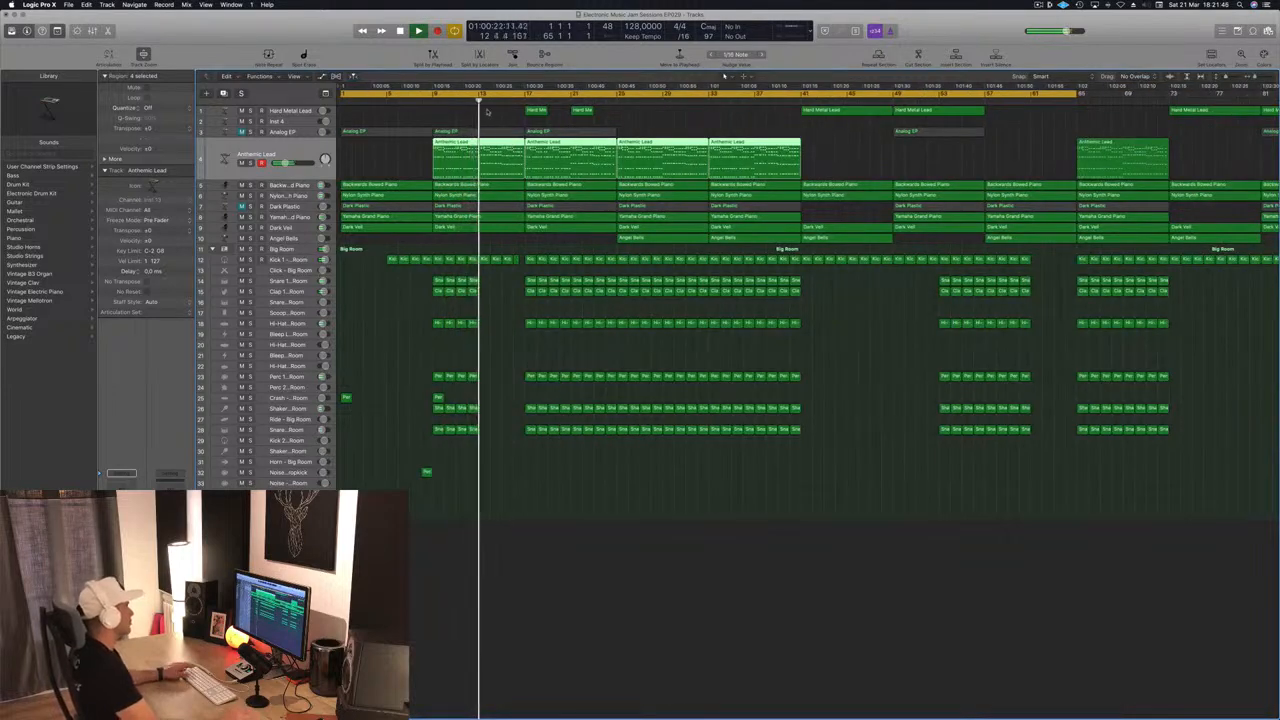
click(431, 100)
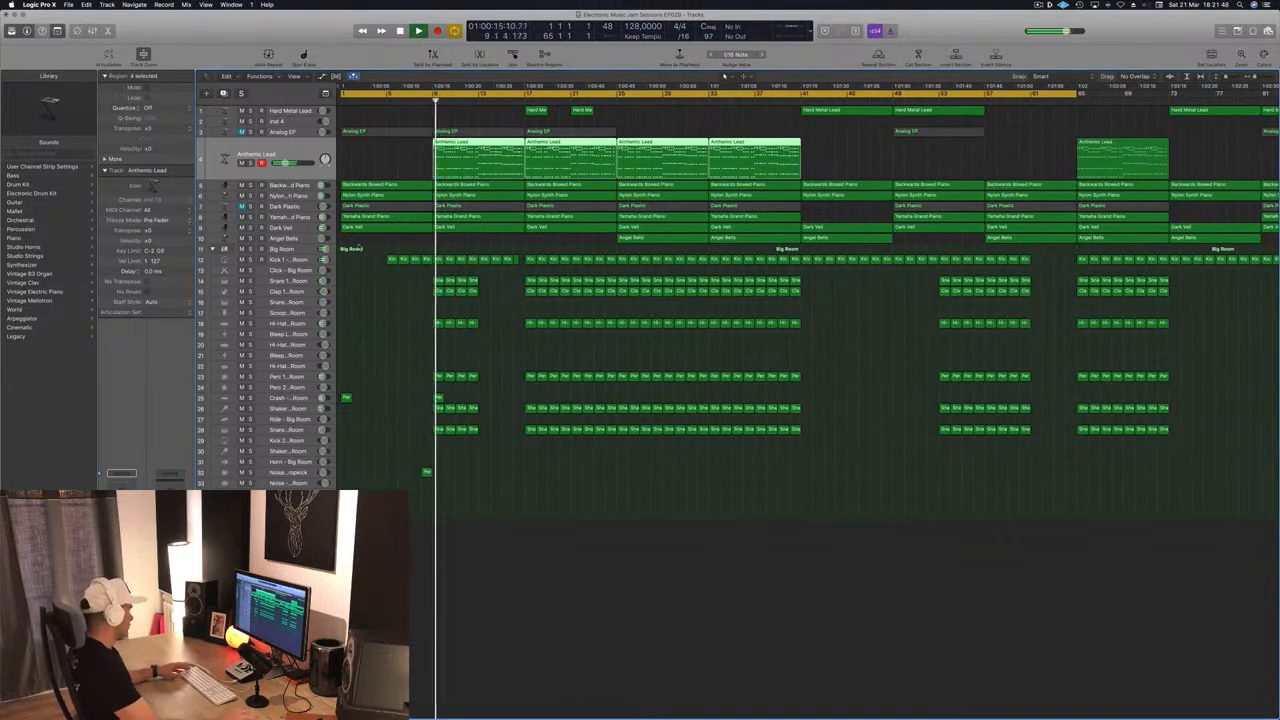
scroll(401, 159, up, 2)
key(Return)
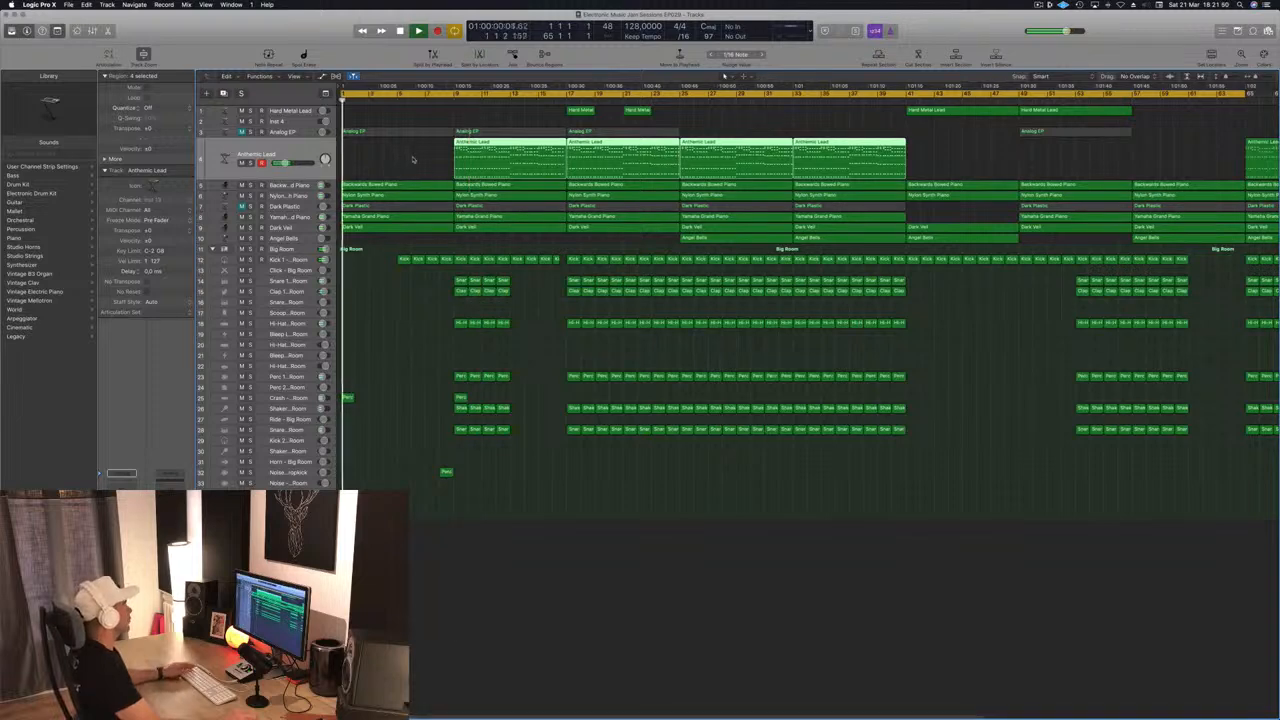
click(285, 111)
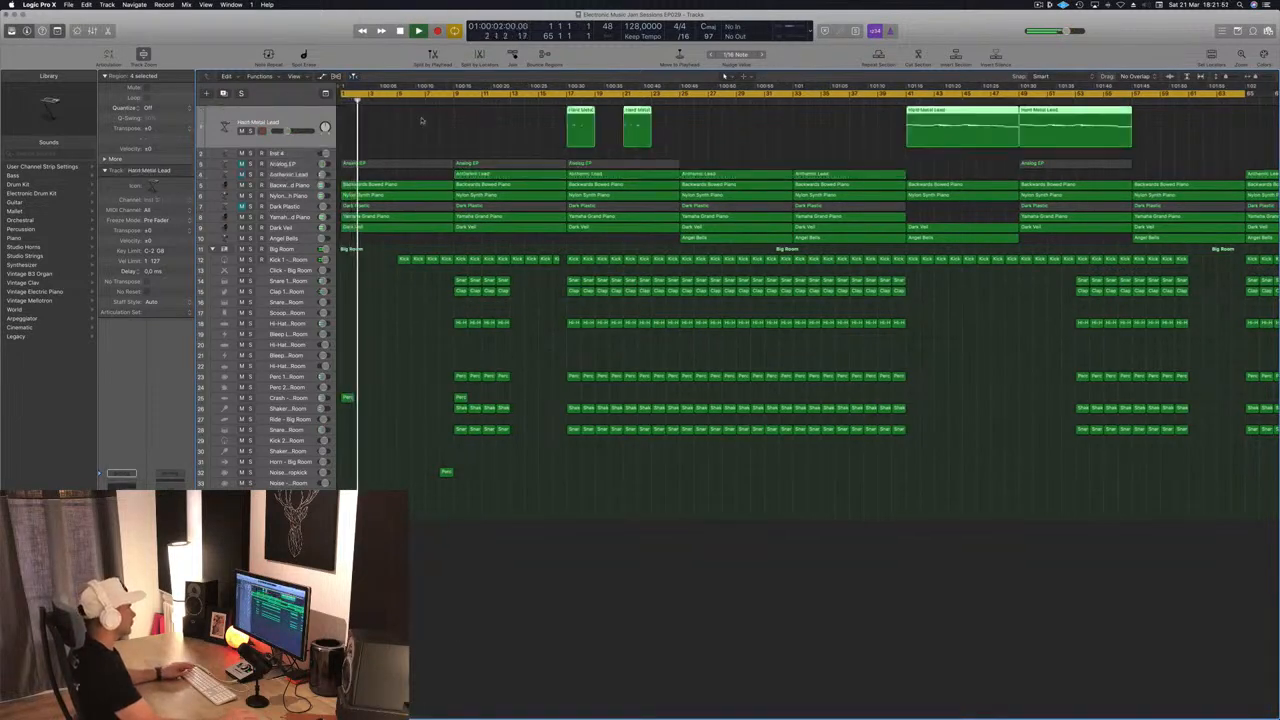
- Audition the opening with the Backwards Bowed Piano track muted, unmute it, and restart playback from the beginning
key(Return)
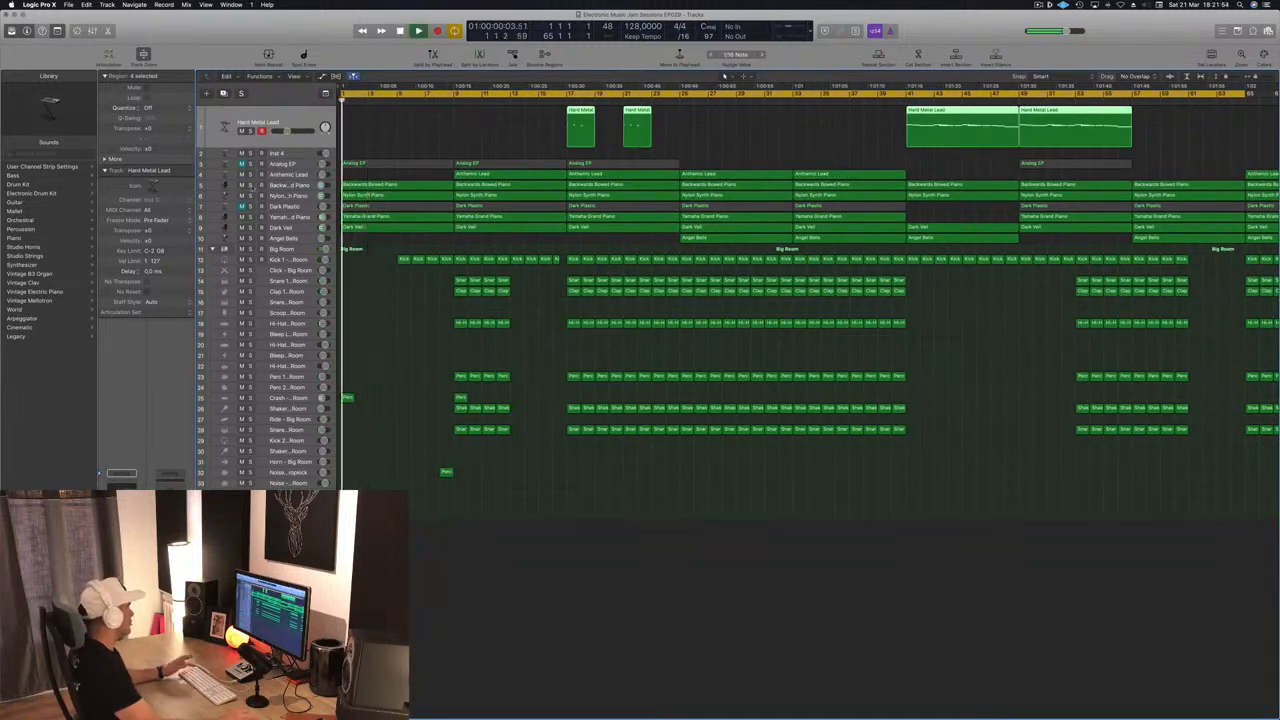
click(242, 186)
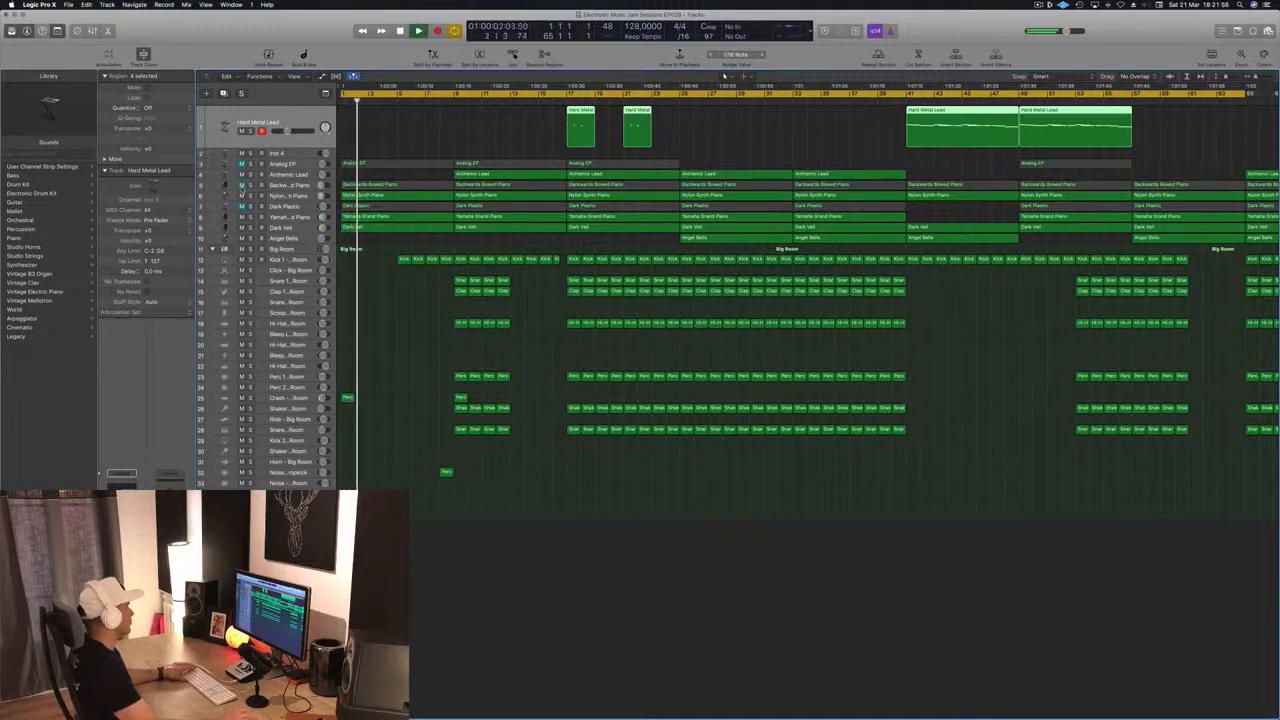
click(242, 186)
key(Return)
- Unmute the Dark Plastic track and delete its region at bar 1
click(241, 206)
click(241, 206)
click(241, 206)
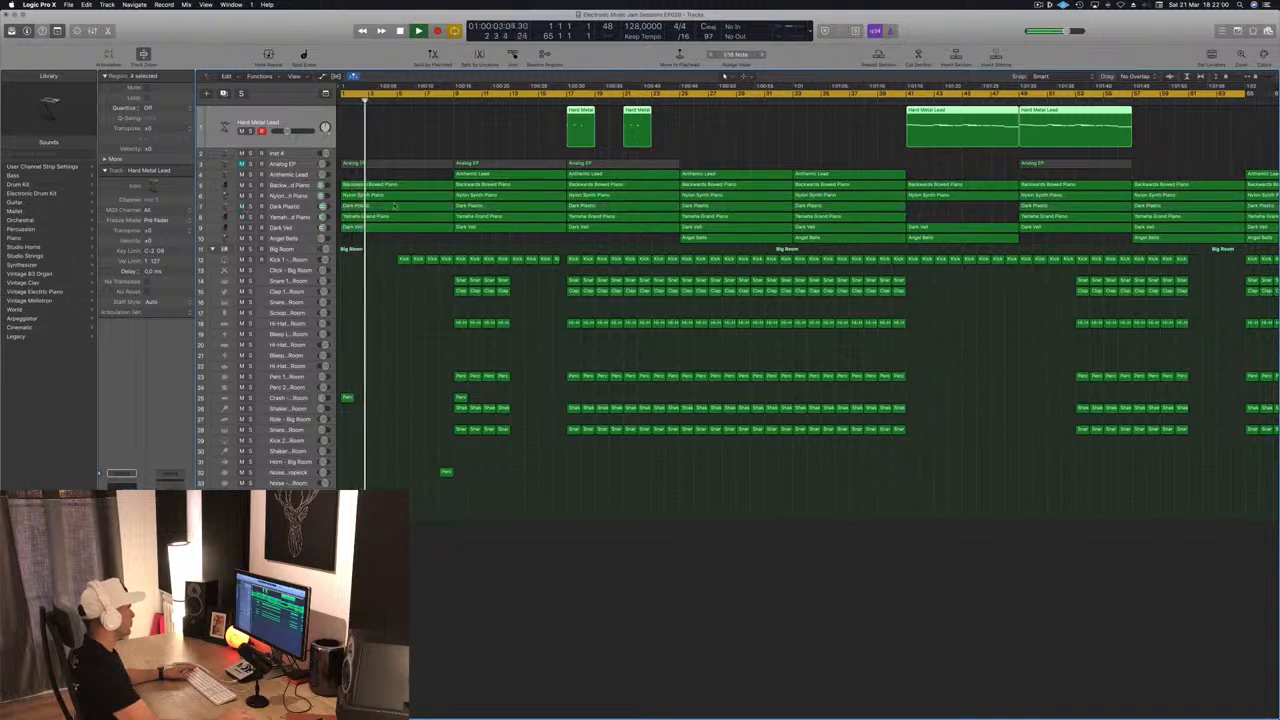
click(397, 208)
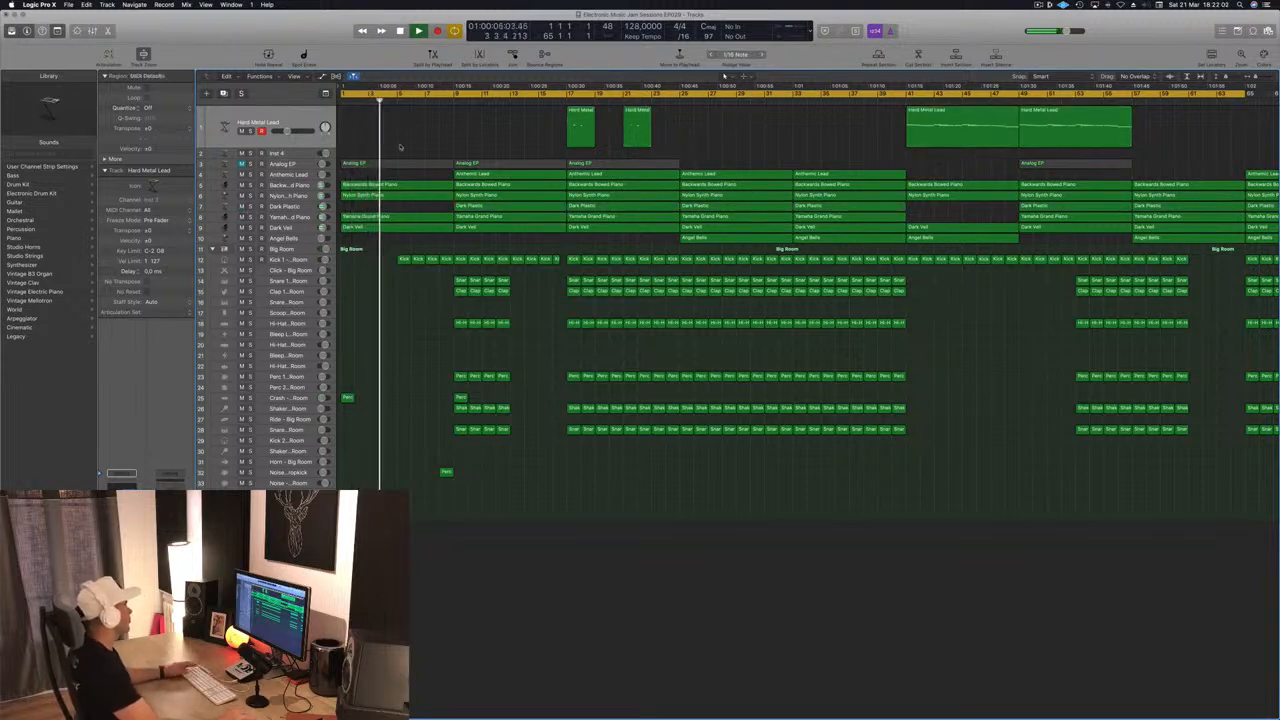
- Unmute and select the Analog EP track, and play the arrangement from the start
click(242, 163)
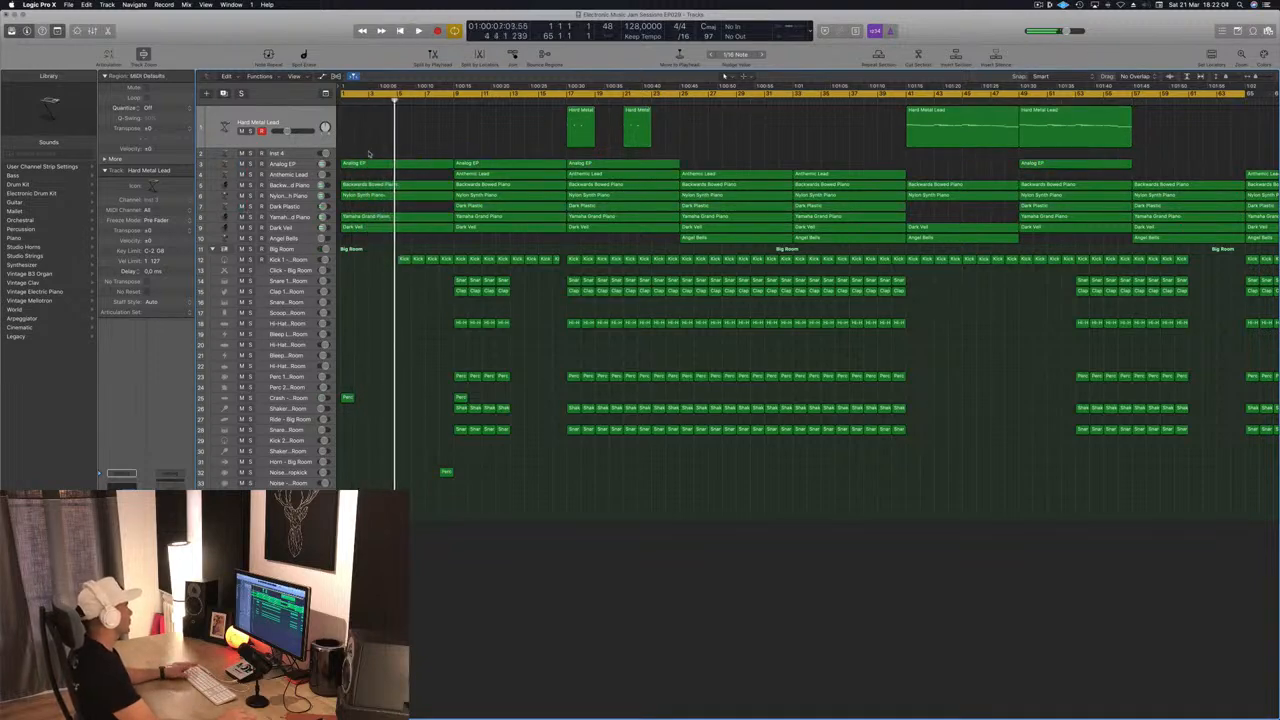
click(295, 165)
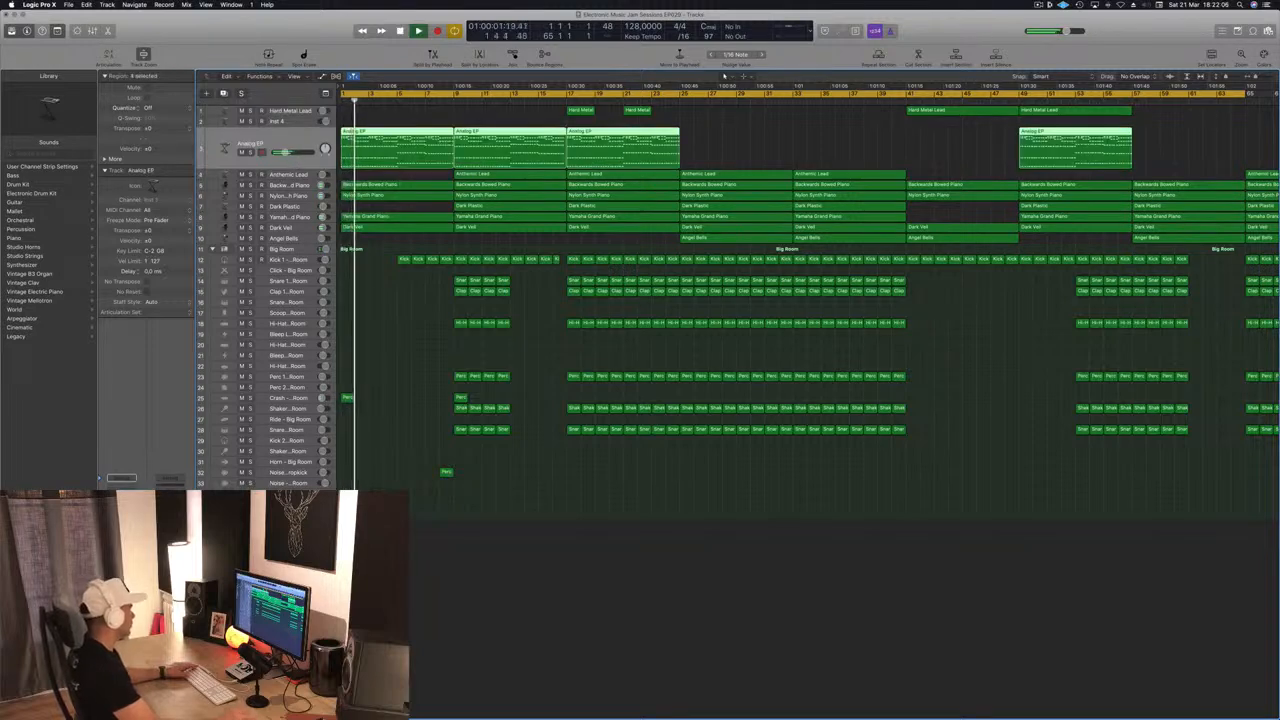
click(517, 627)
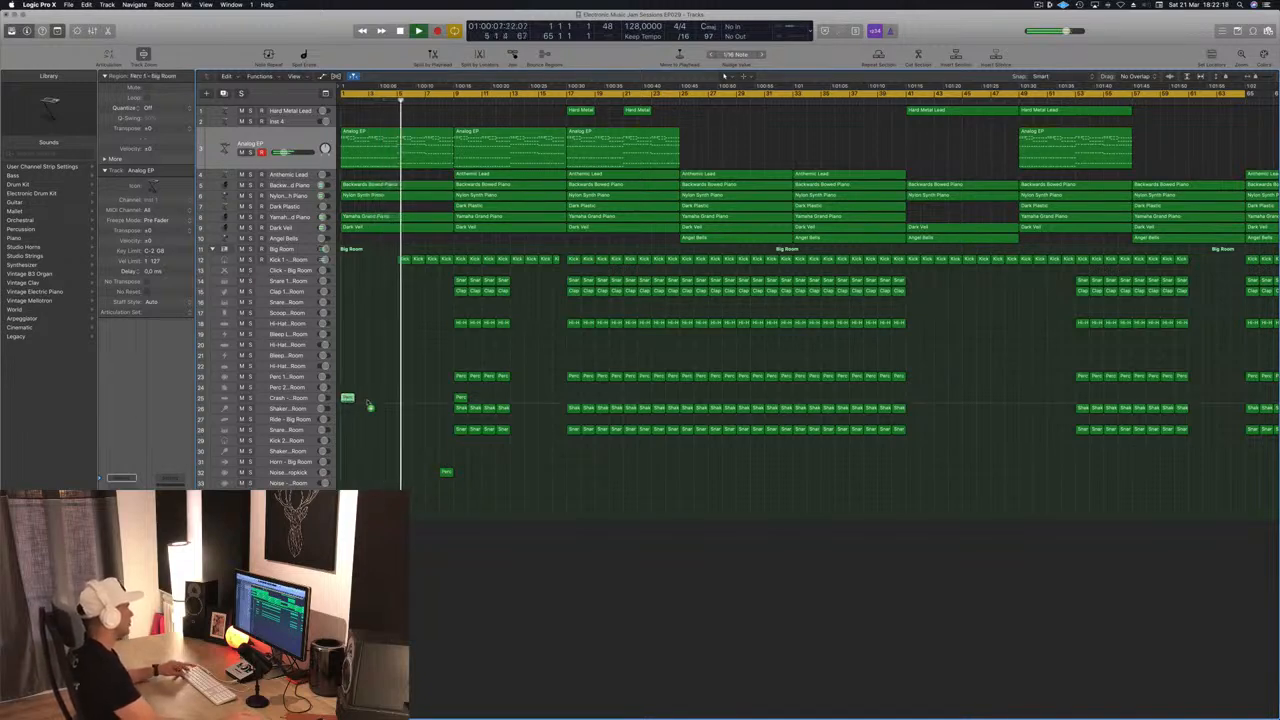
- Copy the crash region from bar 1 to bar 5 and play the arrangement from the start
drag(404, 399, 404, 399)
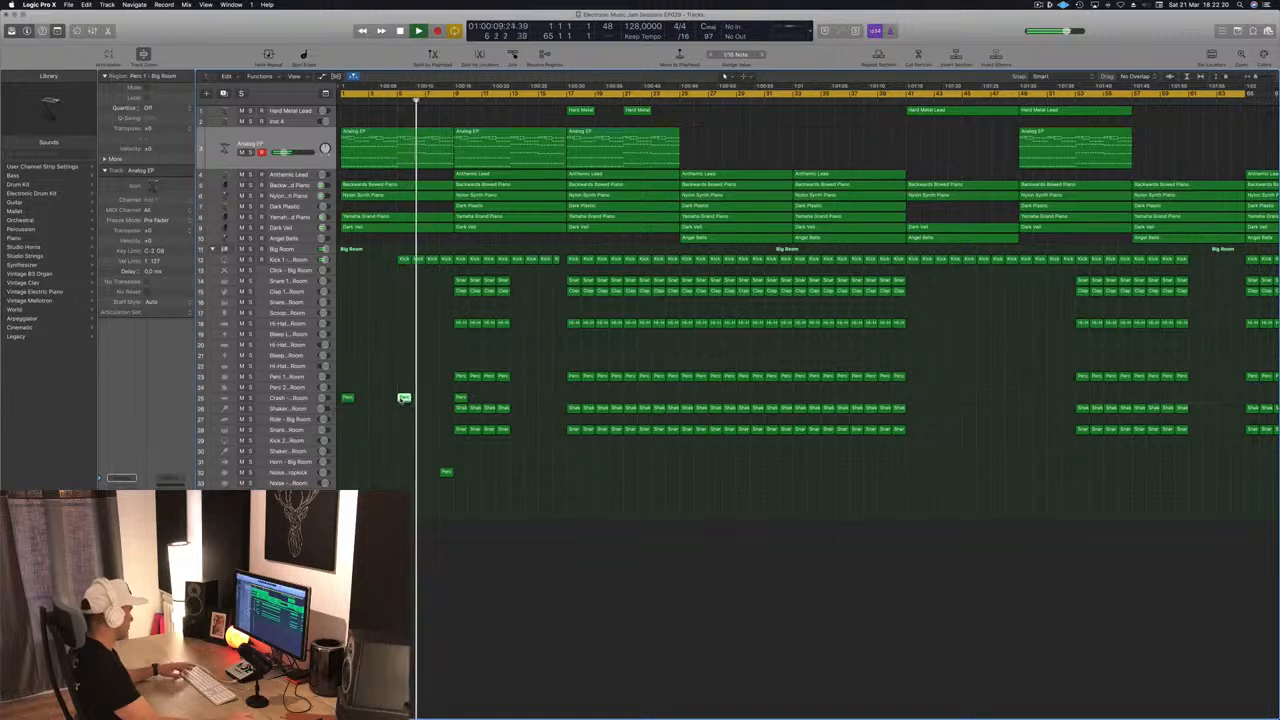
key(Return)
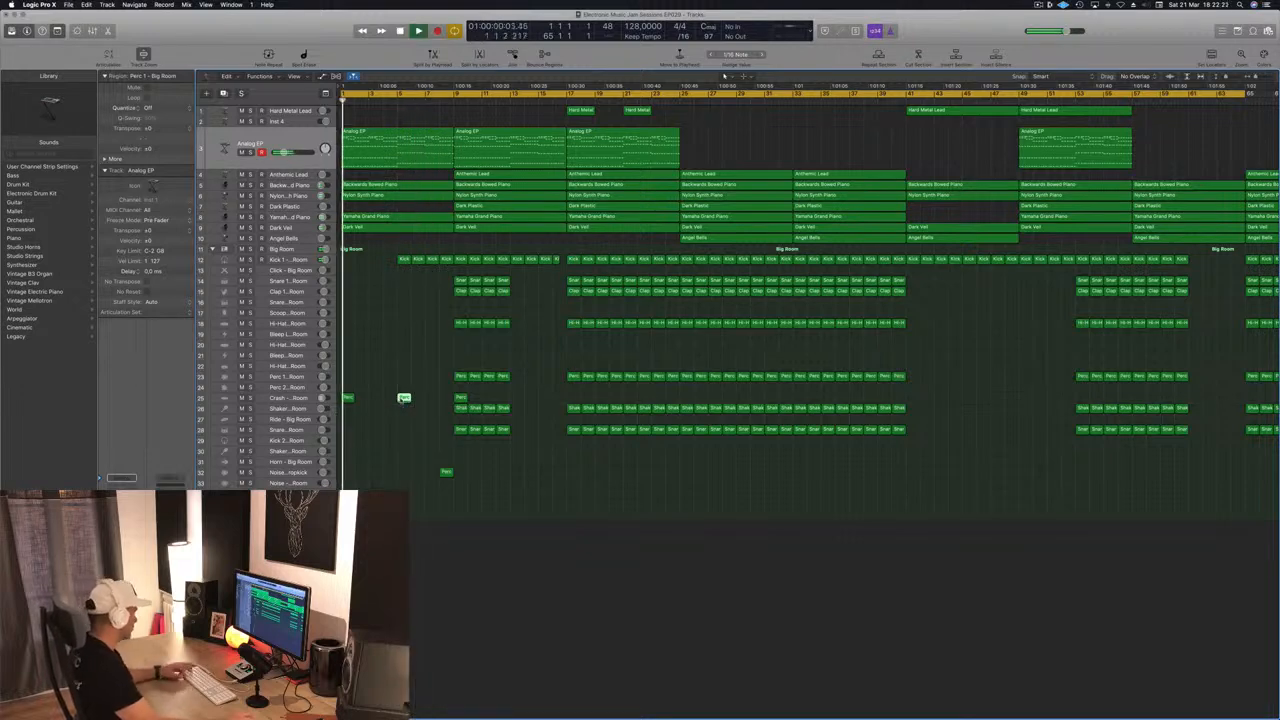
scroll(404, 371, down, 2)
scroll(405, 372, down, 2)
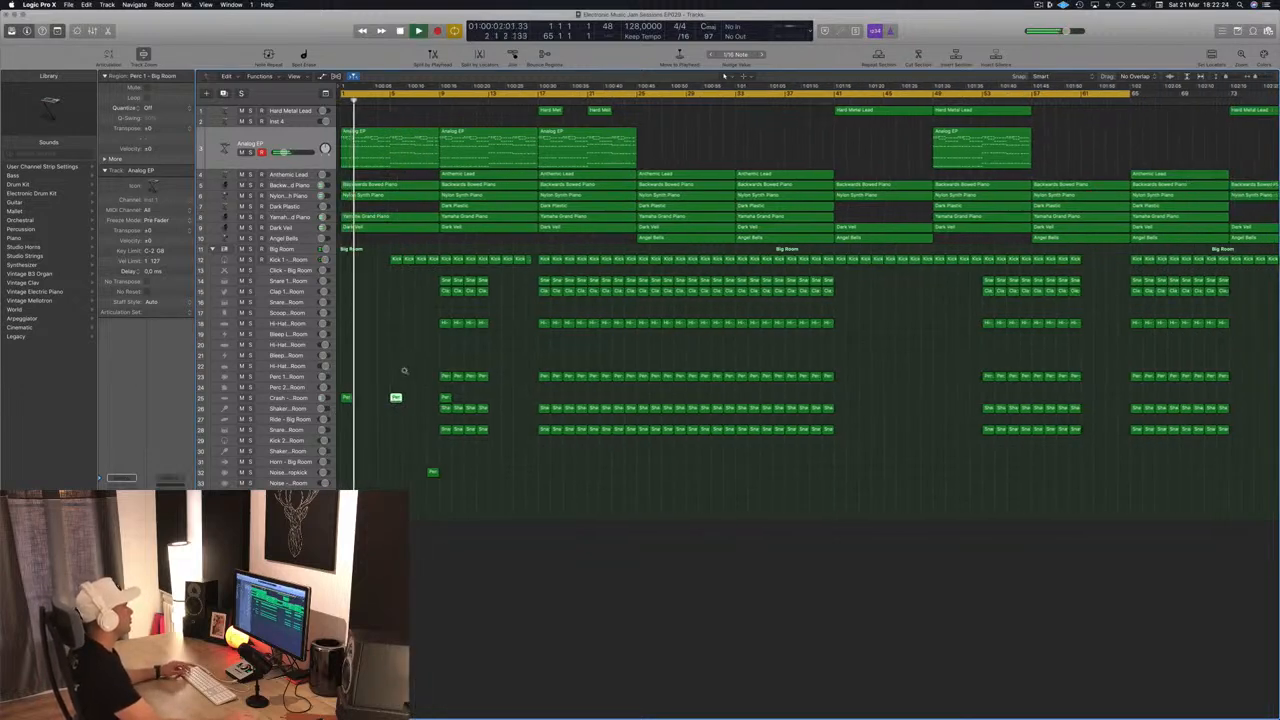
scroll(404, 371, down, 1)
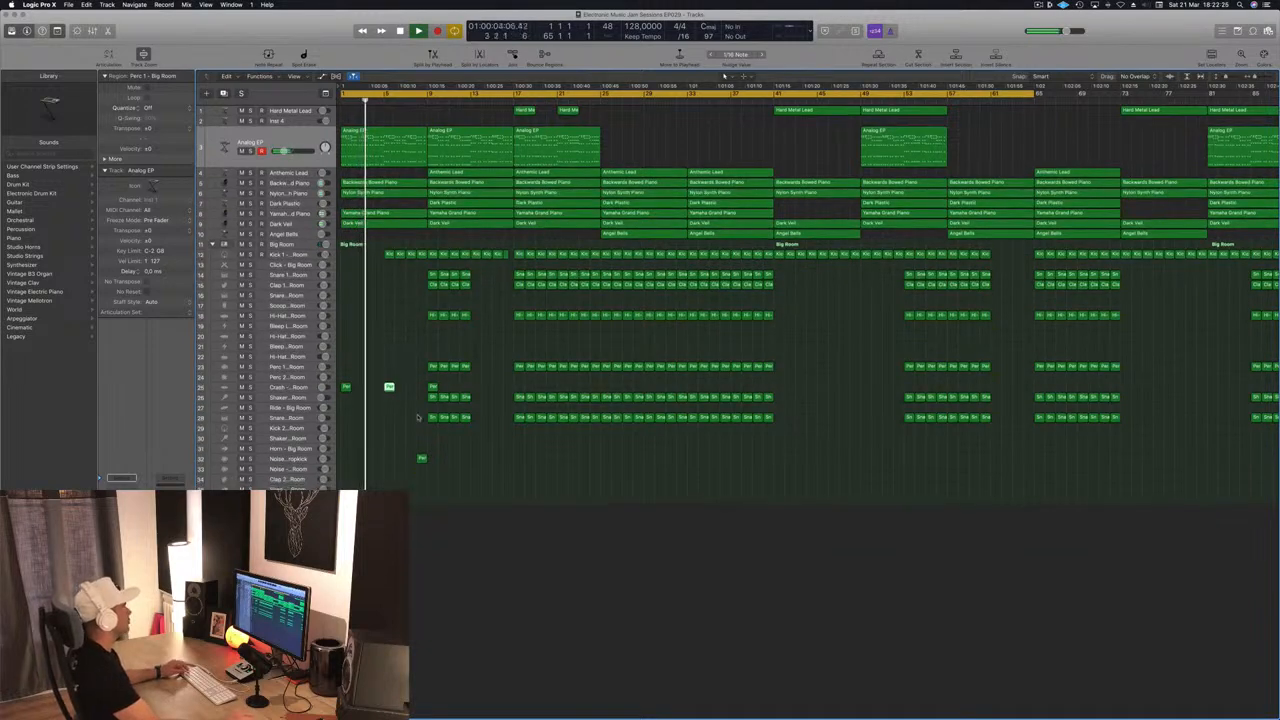
scroll(418, 417, up, 2)
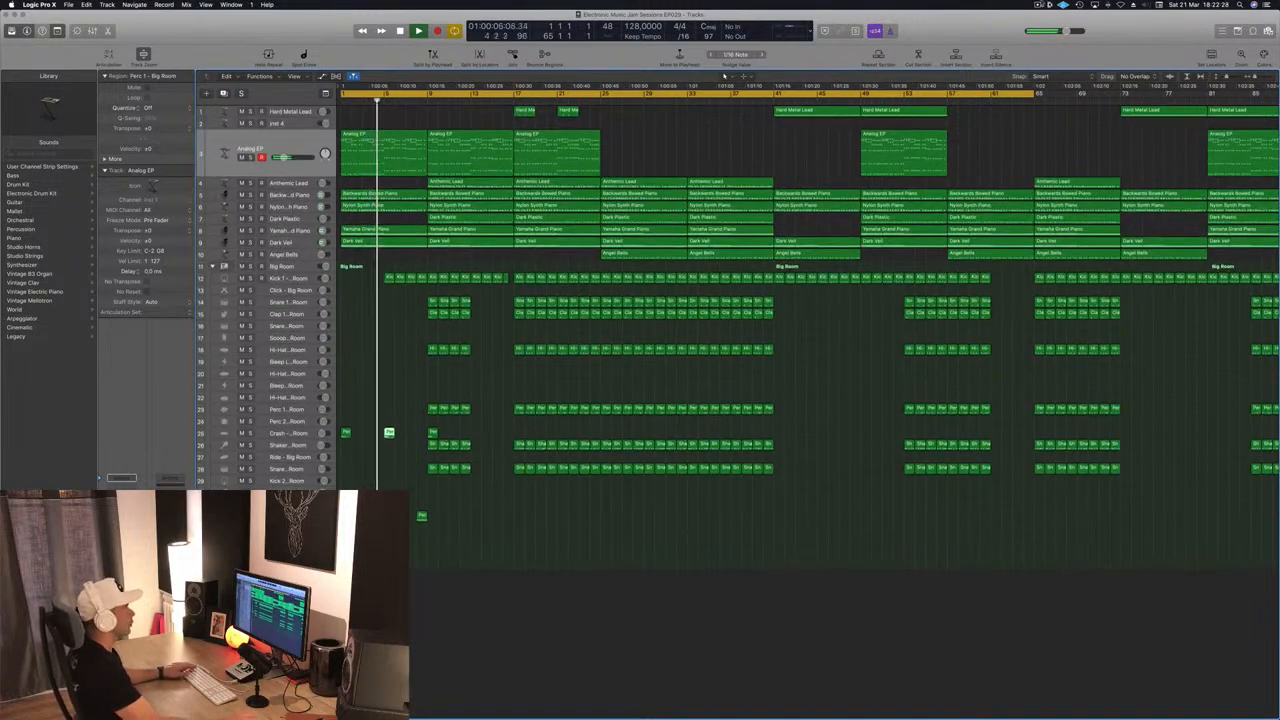
click(1039, 6)
click(976, 30)
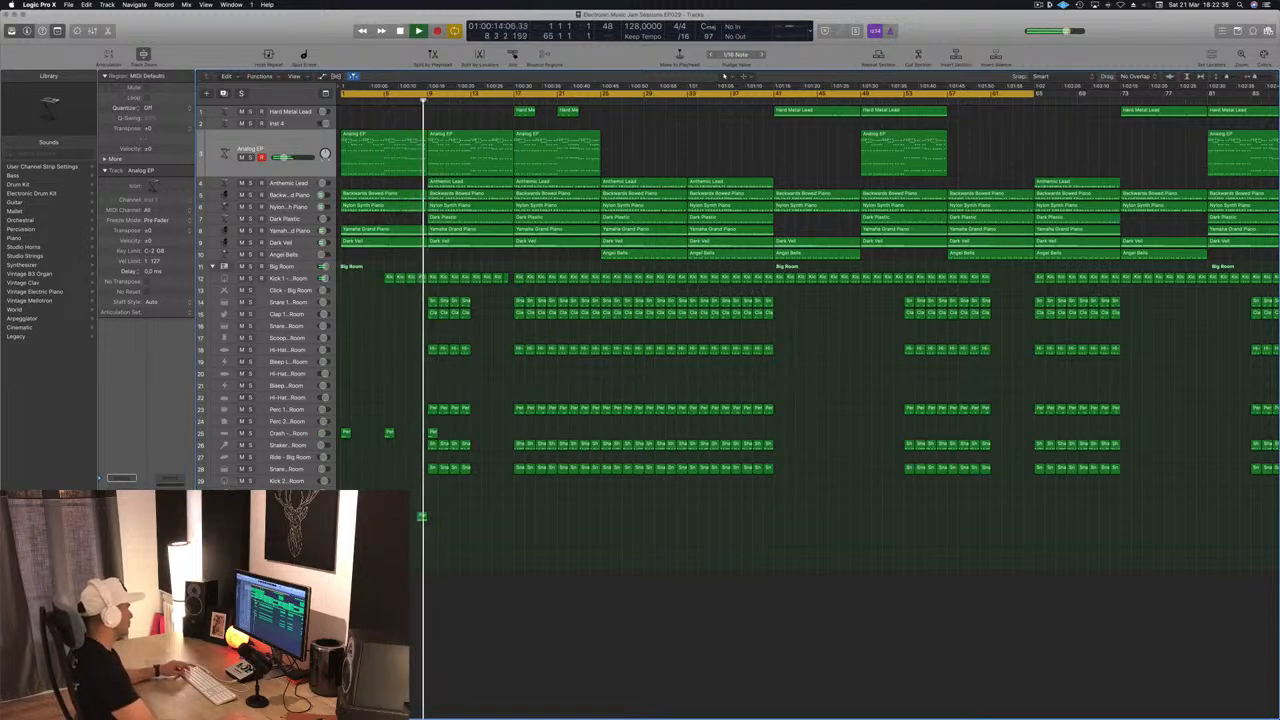
- Copy the bar 8 region on the Noise Downer - Dropkick track to bars 9 and 13
click(422, 517)
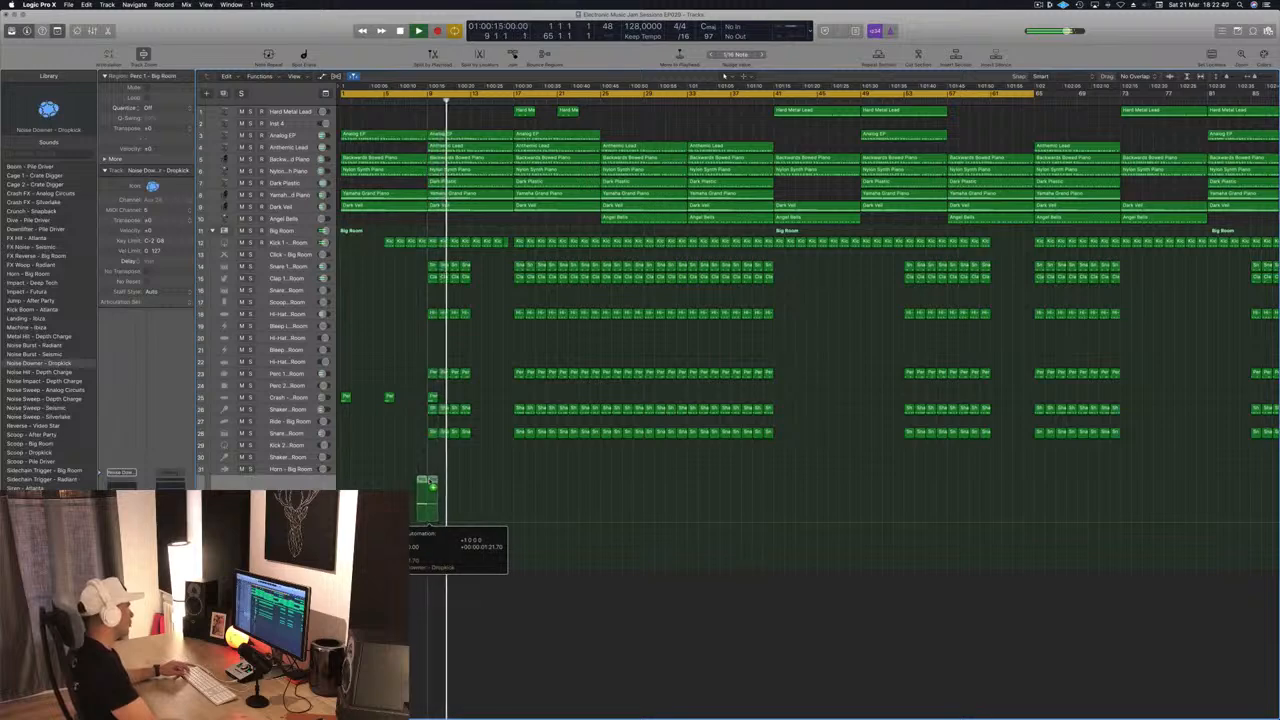
drag(432, 481, 480, 487)
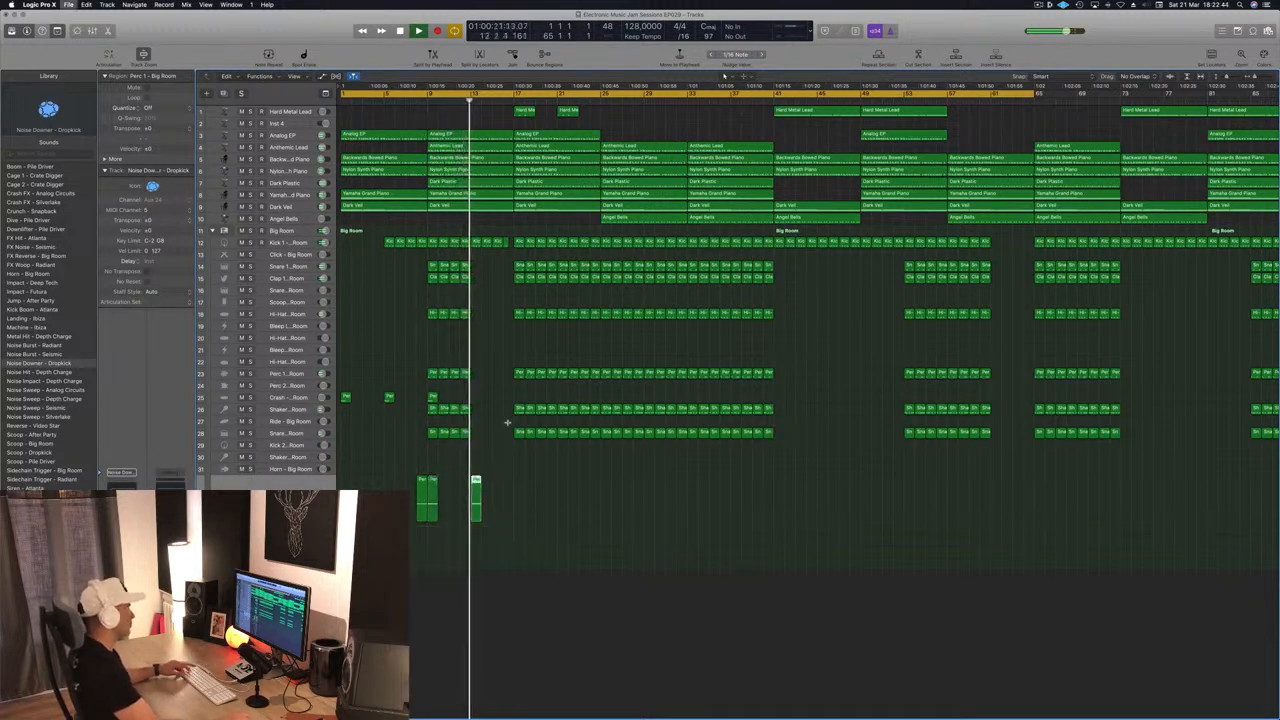
key(super+Right)
key(super+Right)
key(super+Left)
key(super+Left)
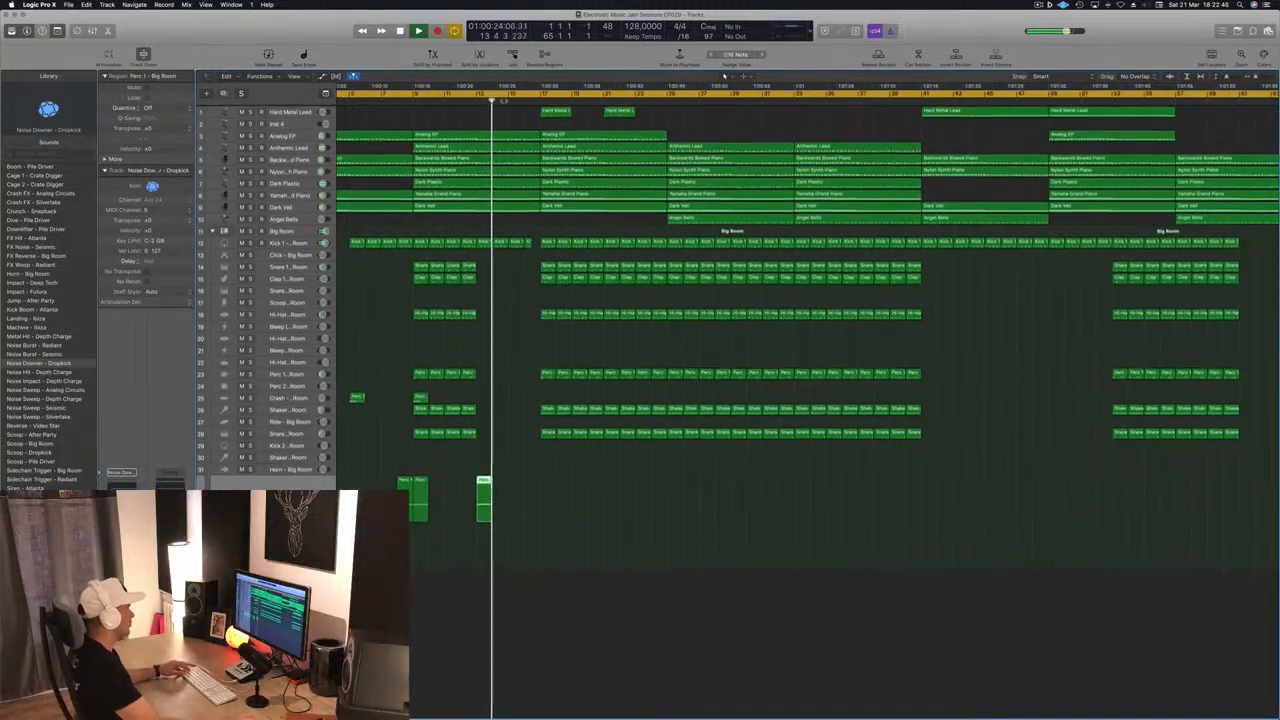
scroll(486, 104, left, 3)
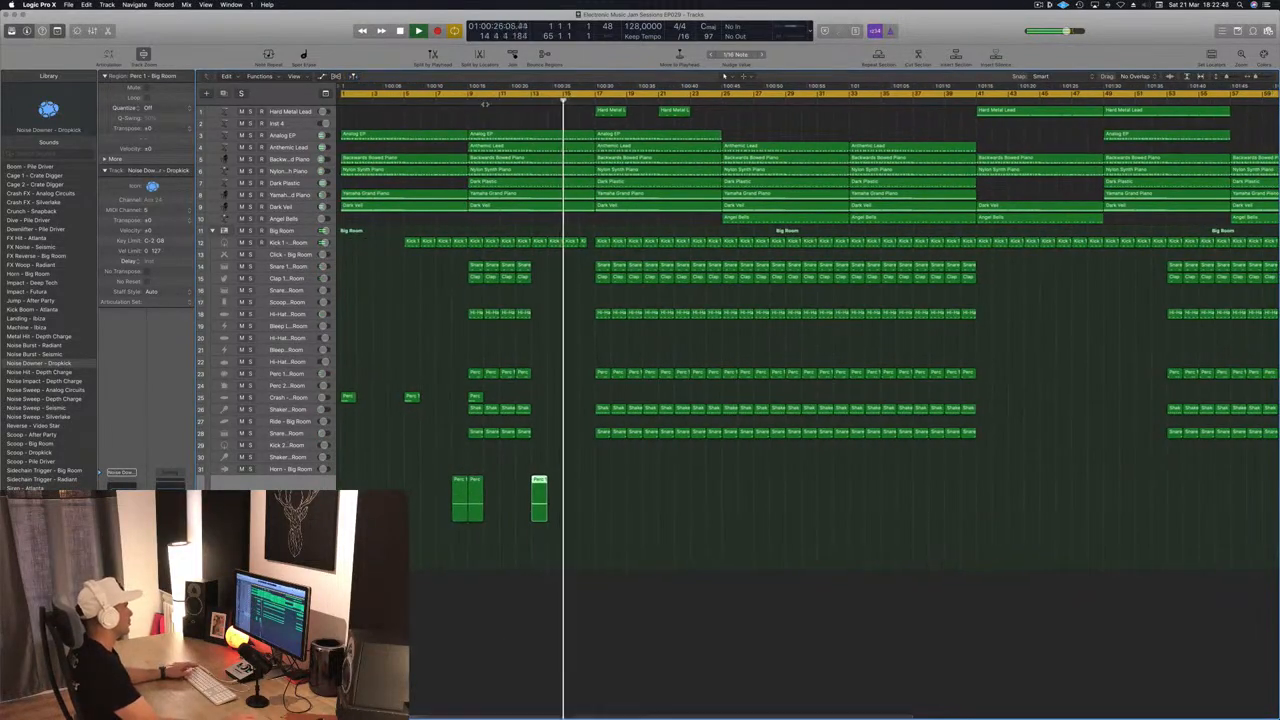
click(458, 100)
- Delete the Anthemic Lead region at bar 17 and play the section from around bar 13
click(288, 147)
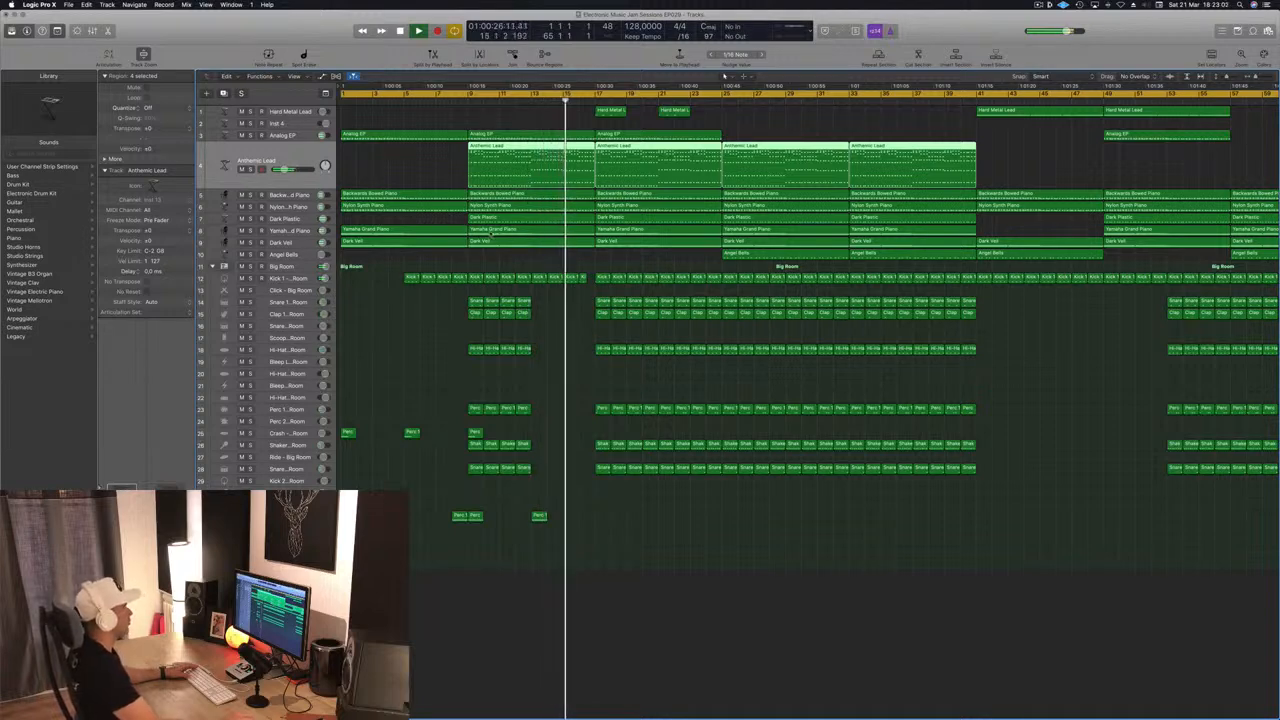
click(735, 117)
click(708, 149)
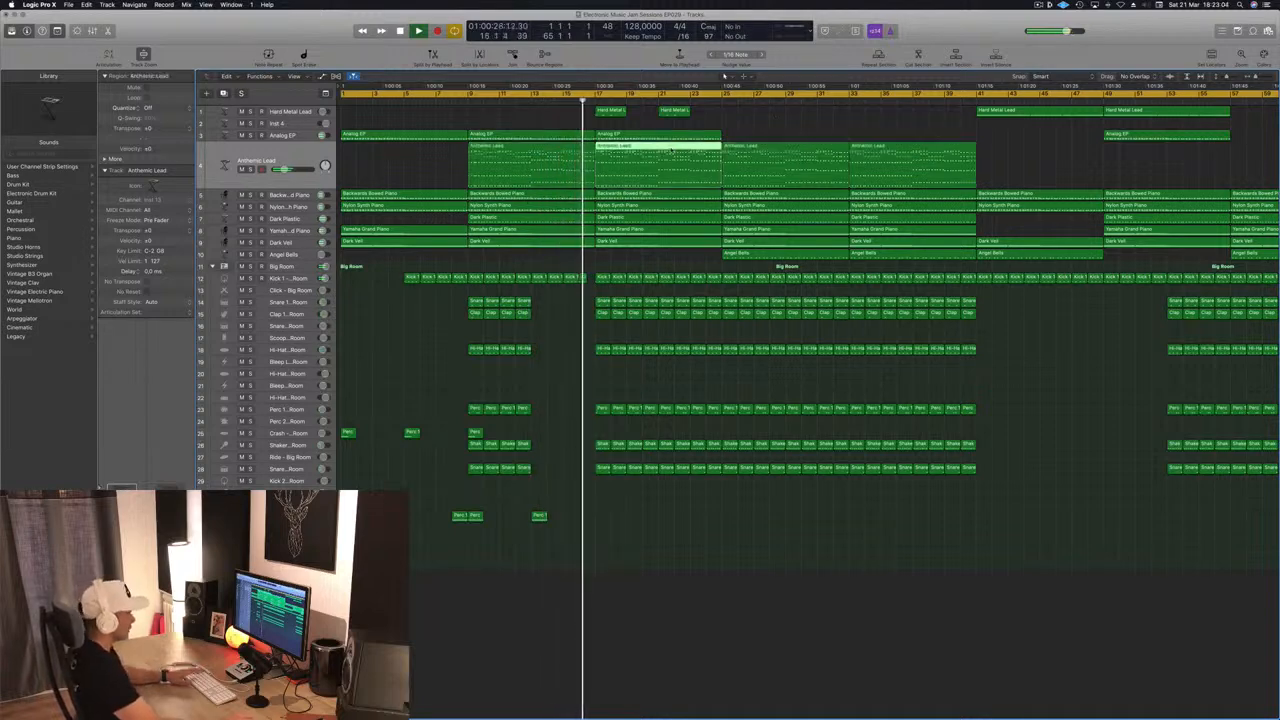
key(Delete)
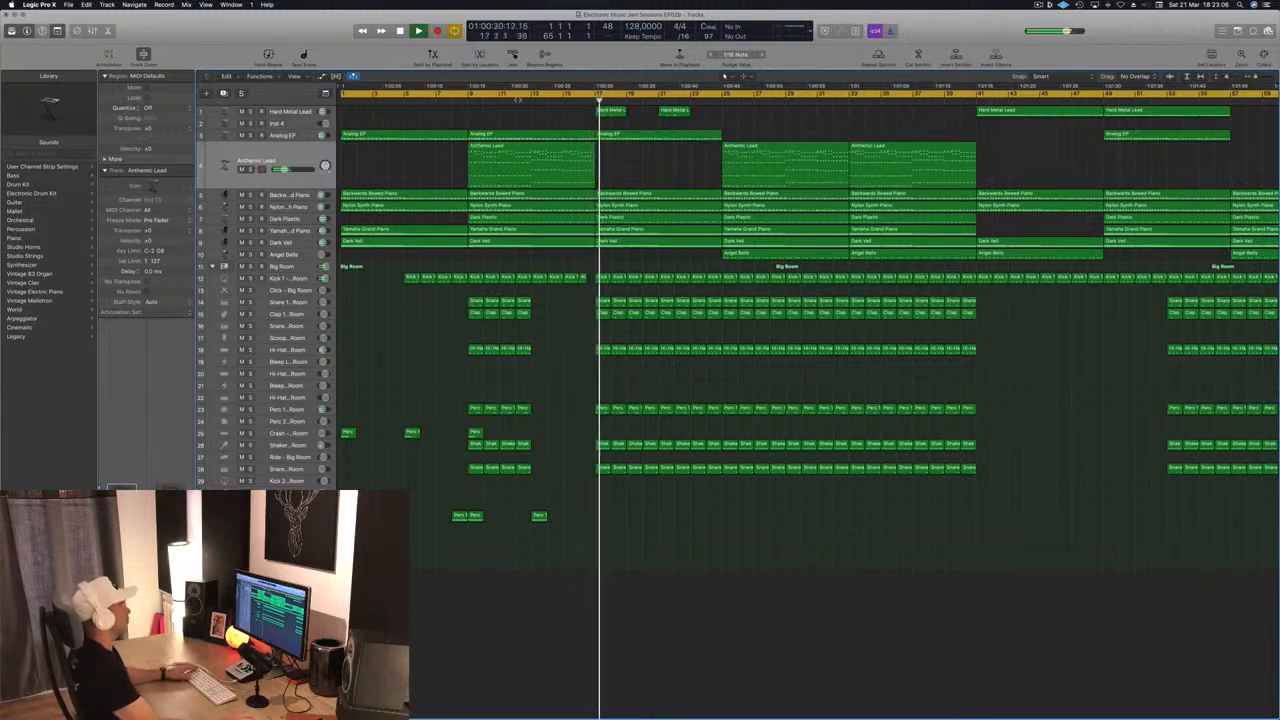
click(523, 100)
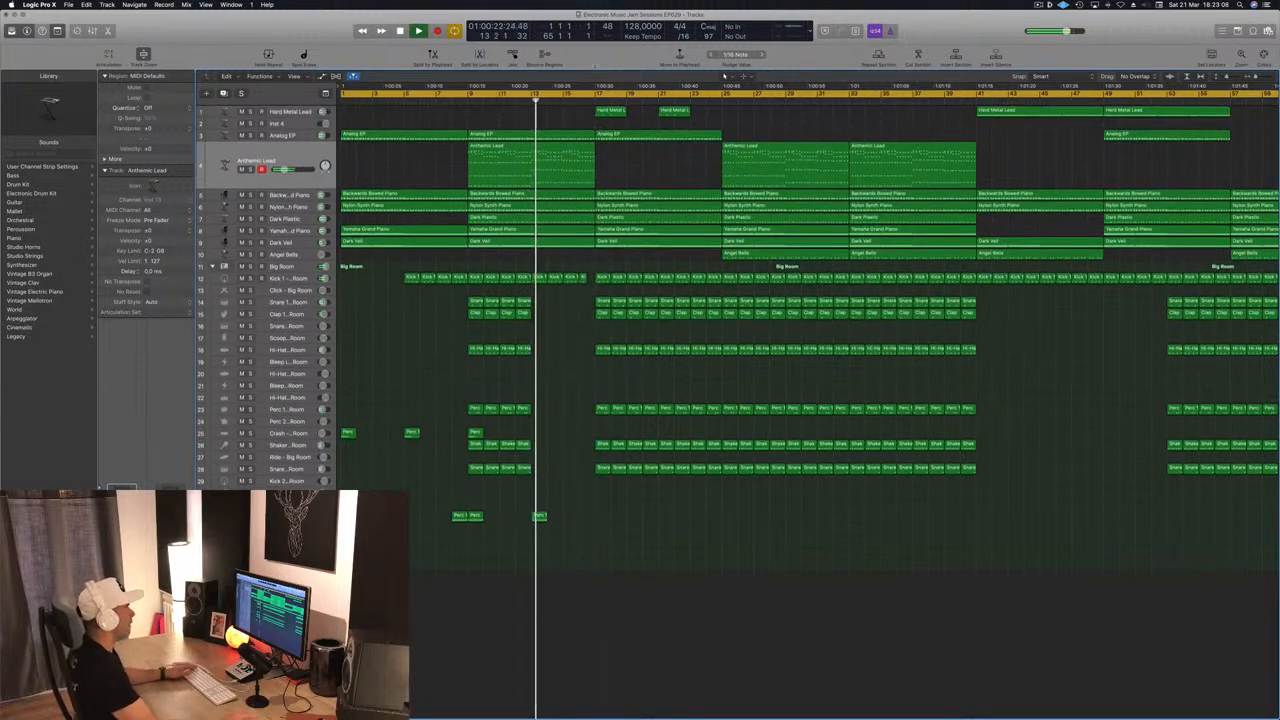
- Move the Hard Metal Lead regions at bars 17 and 21 to bars 25 and 29, and remove the Analog EP region at bar 17
mouse_move(714, 108)
mouse_down()
mouse_move(563, 127)
mouse_move(736, 111)
mouse_up()
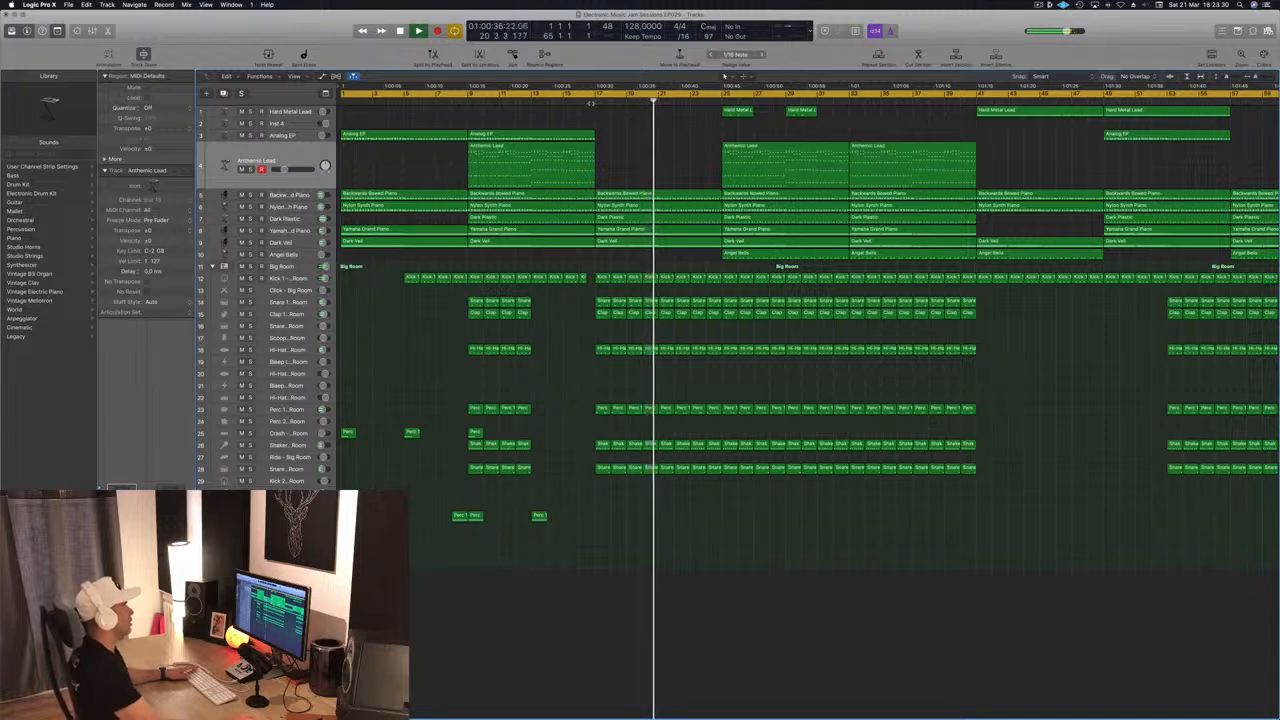
key(space)
click(593, 103)
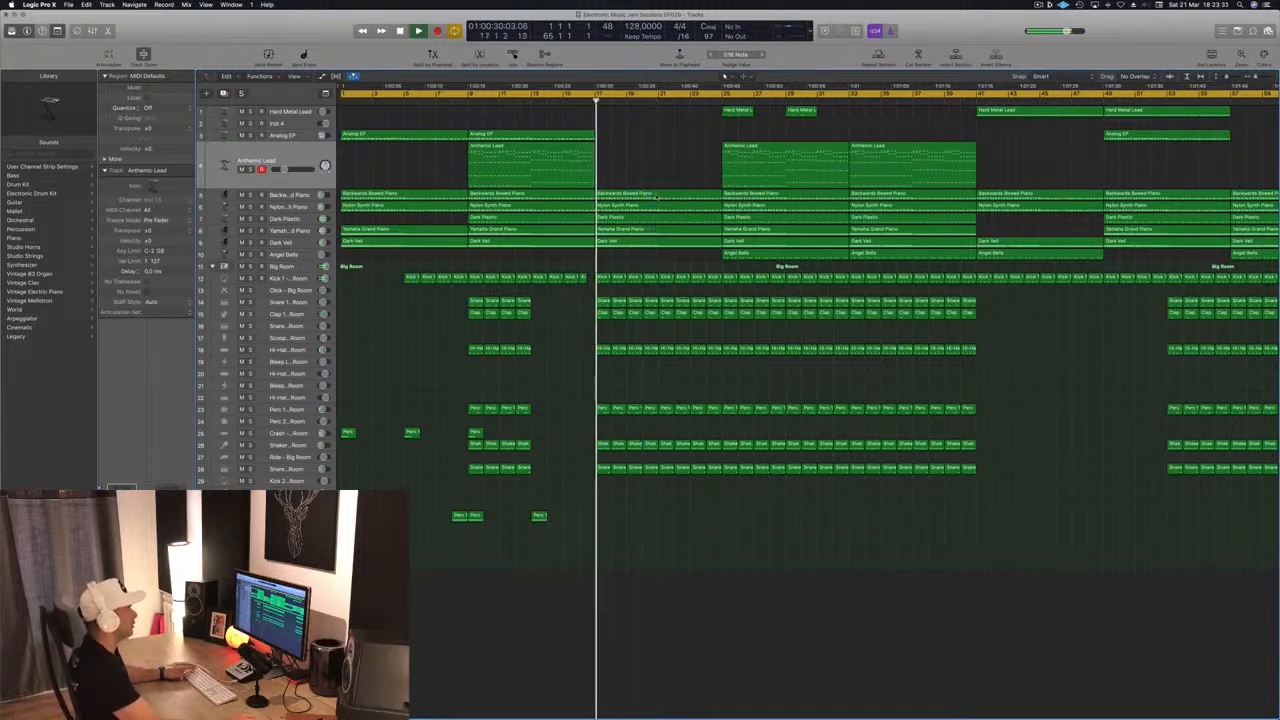
- Split the five bar 17 regions from Backwards Bowed Piano through Dark Veil at bar 21
drag(680, 178, 688, 258)
key(super+space)
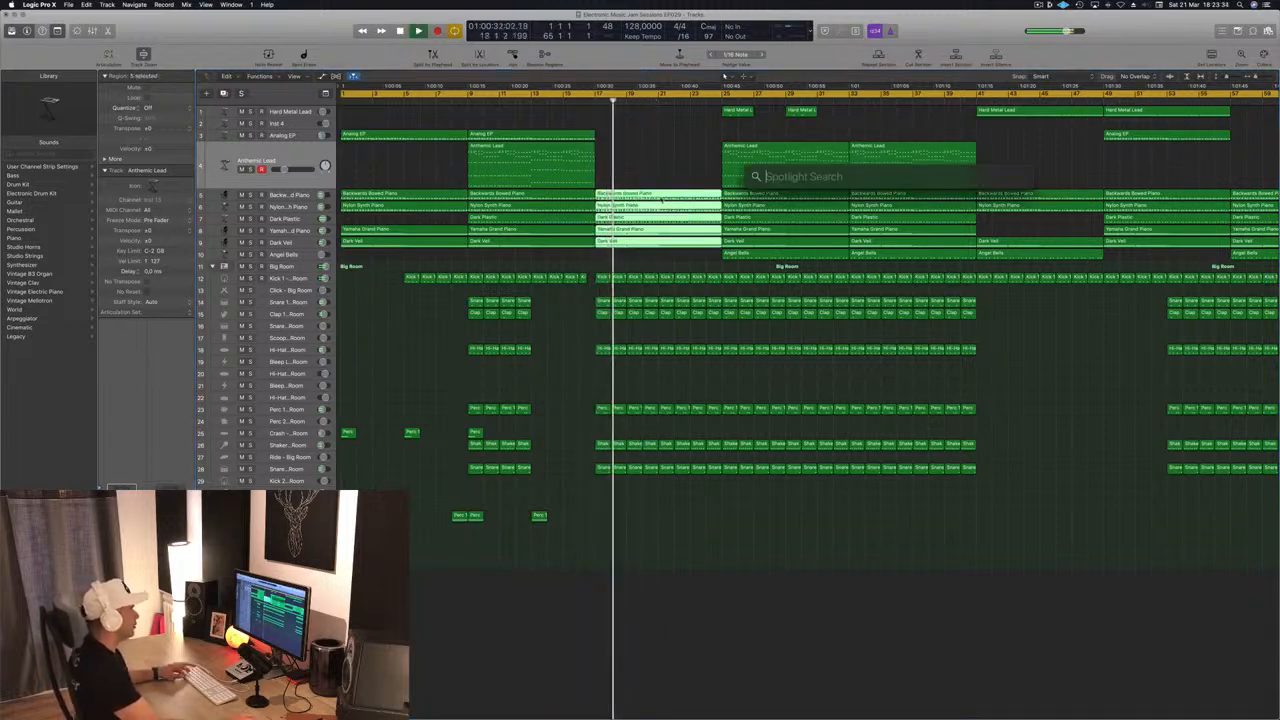
key(Escape)
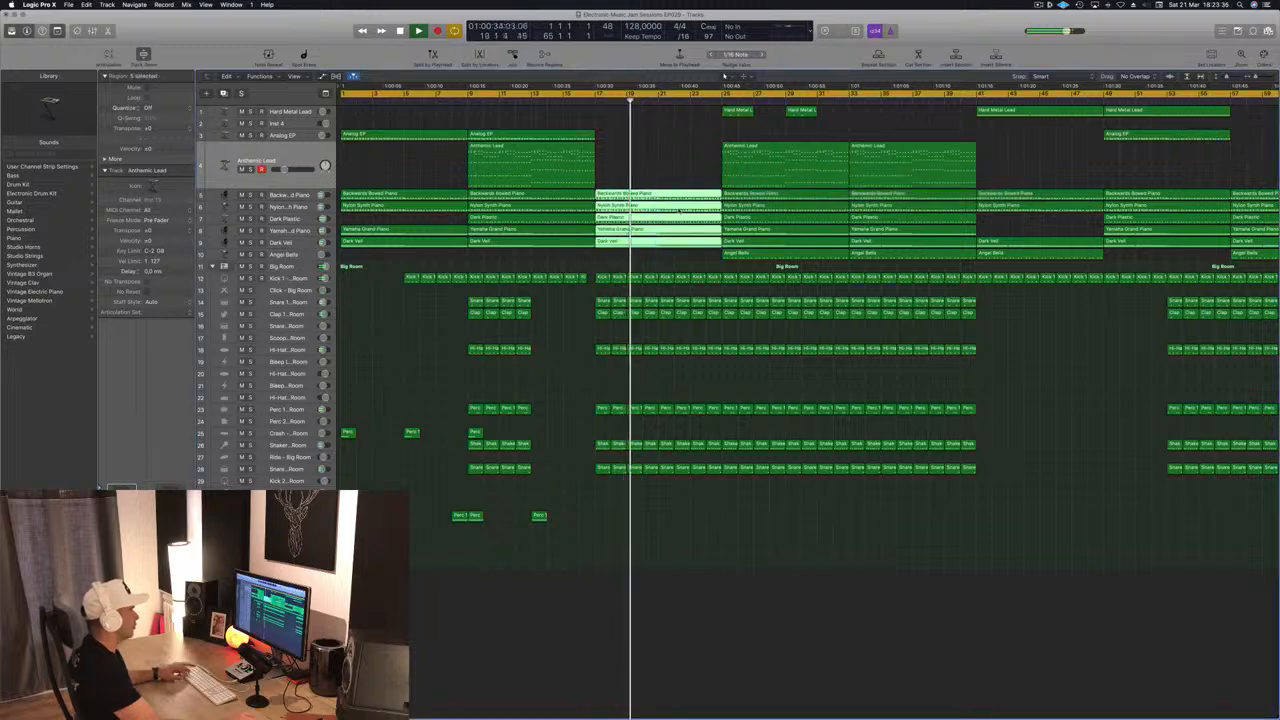
key(super+t)
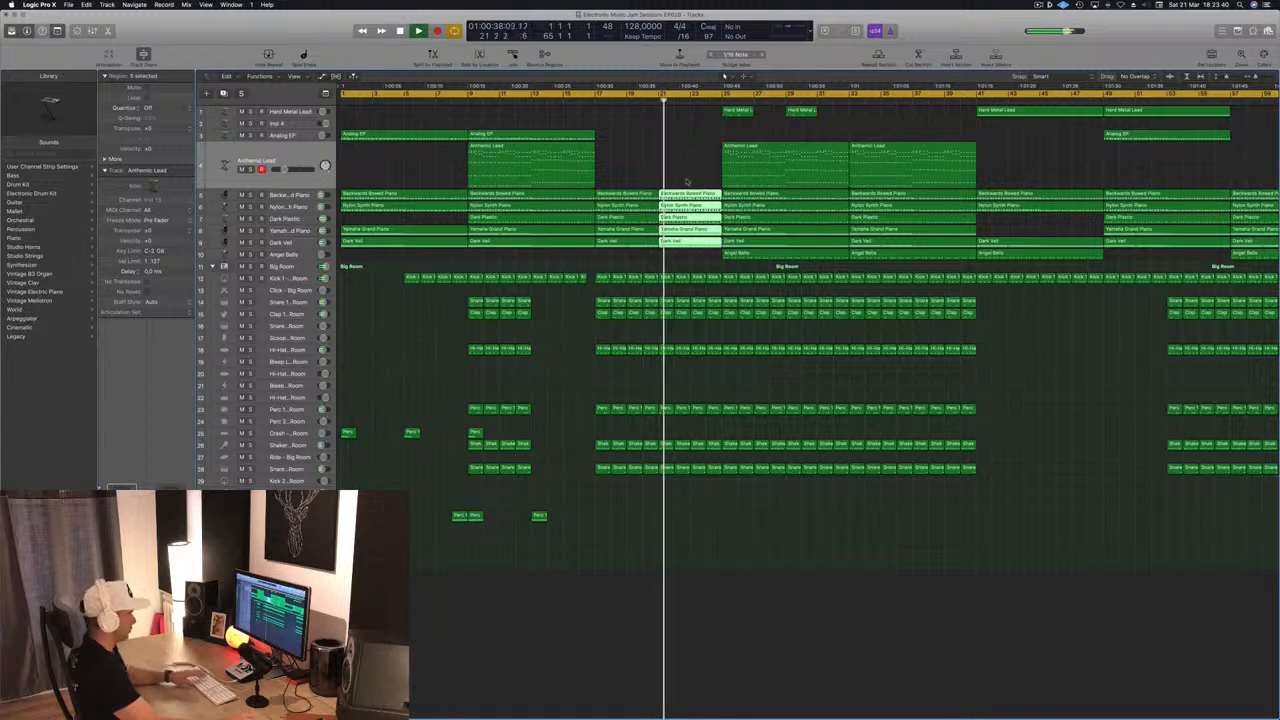
- Replace the split bar 21 to 25 regions on those five tracks with copies of their bar 17 to 21 regions
key(Delete)
drag(654, 174, 632, 247)
drag(627, 198, 684, 204)
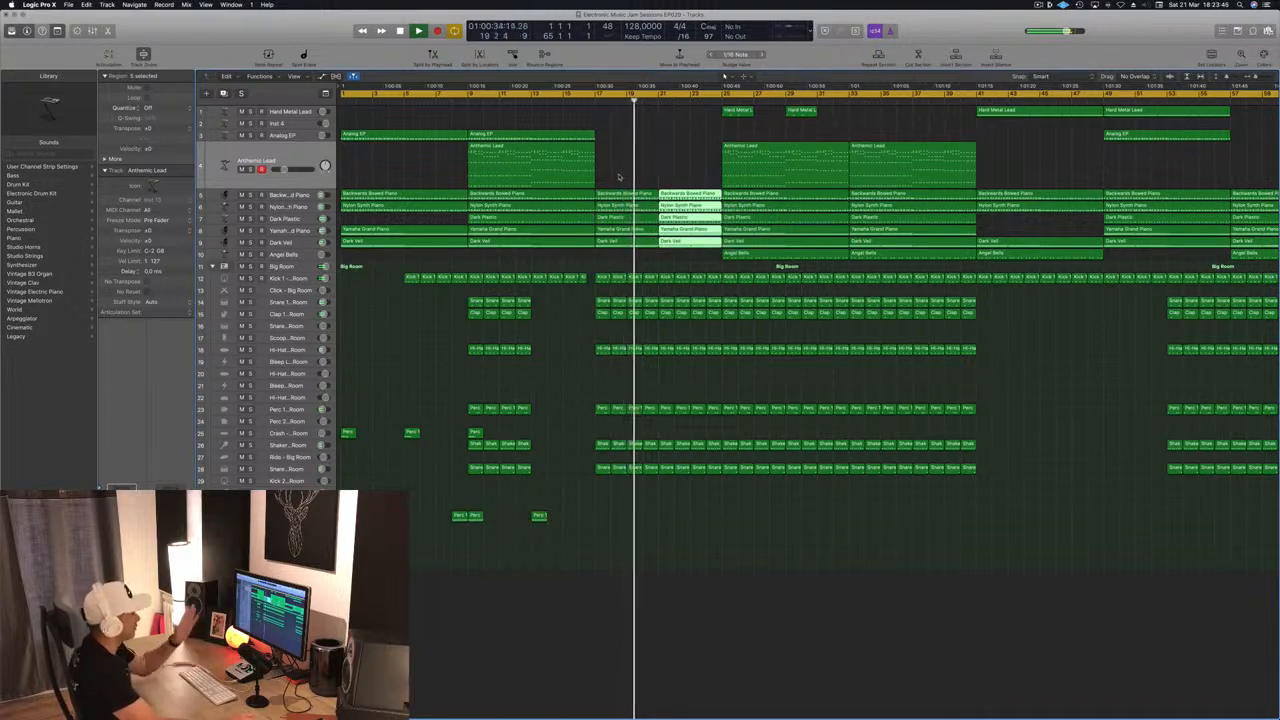
- Copy the noise region from bar 13 to bar 21 and open the bar 20 kick region in the Piano Roll
drag(539, 515, 669, 517)
key(super+Right)
click(646, 277)
key(p)
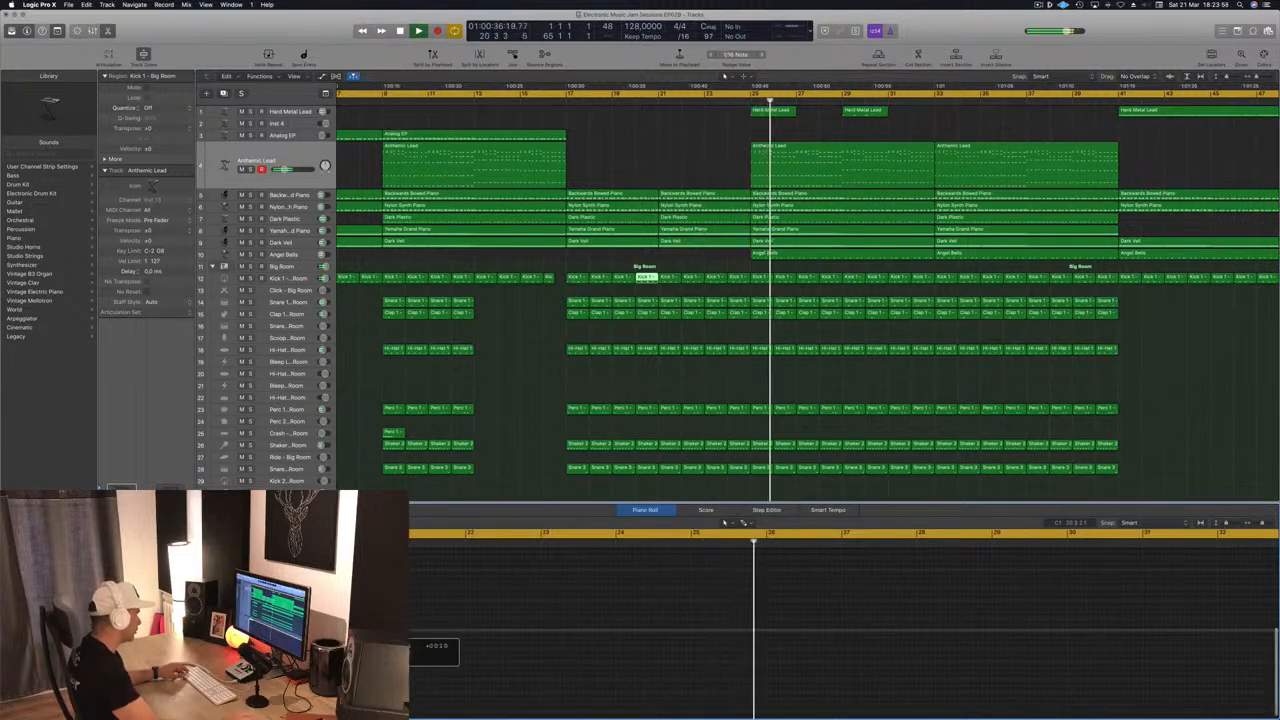
- Play the transition from bar 20 into bar 21
click(635, 100)
key(super+Left)
key(super+Left)
key(super+Right)
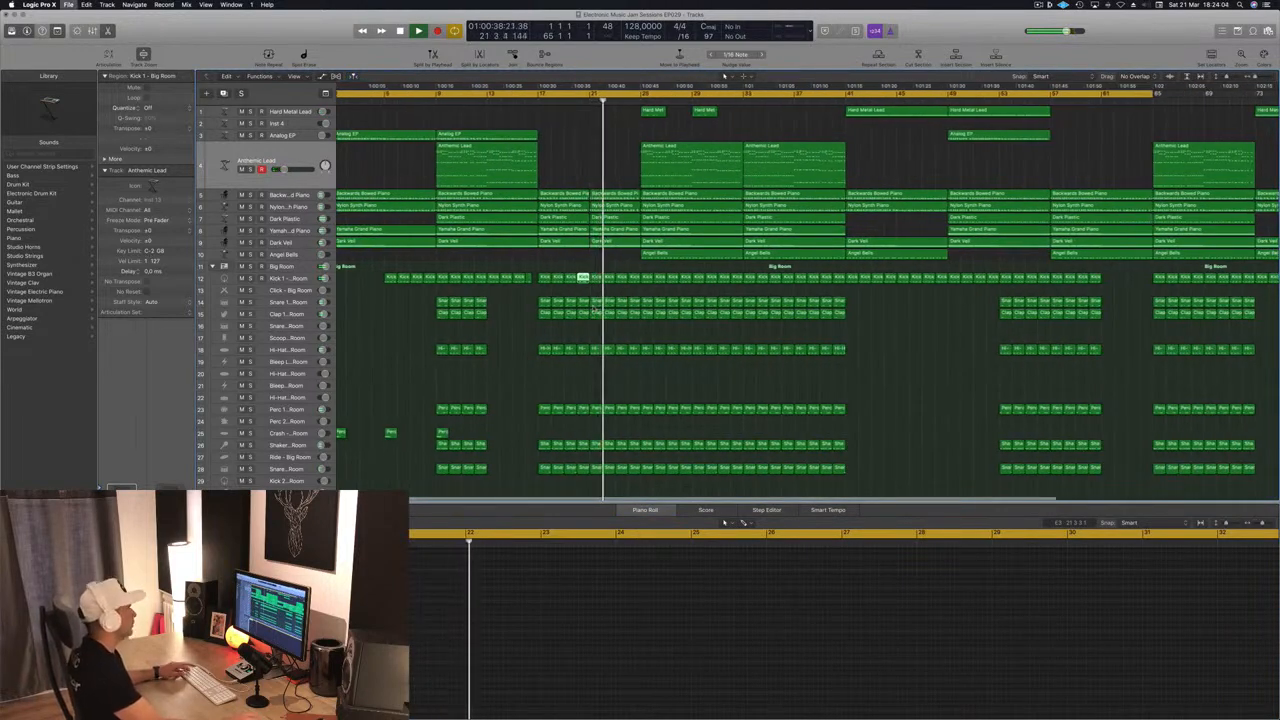
- Shorten the cycle range to start at bar 9 and play the arrangement from there
key(super+Left)
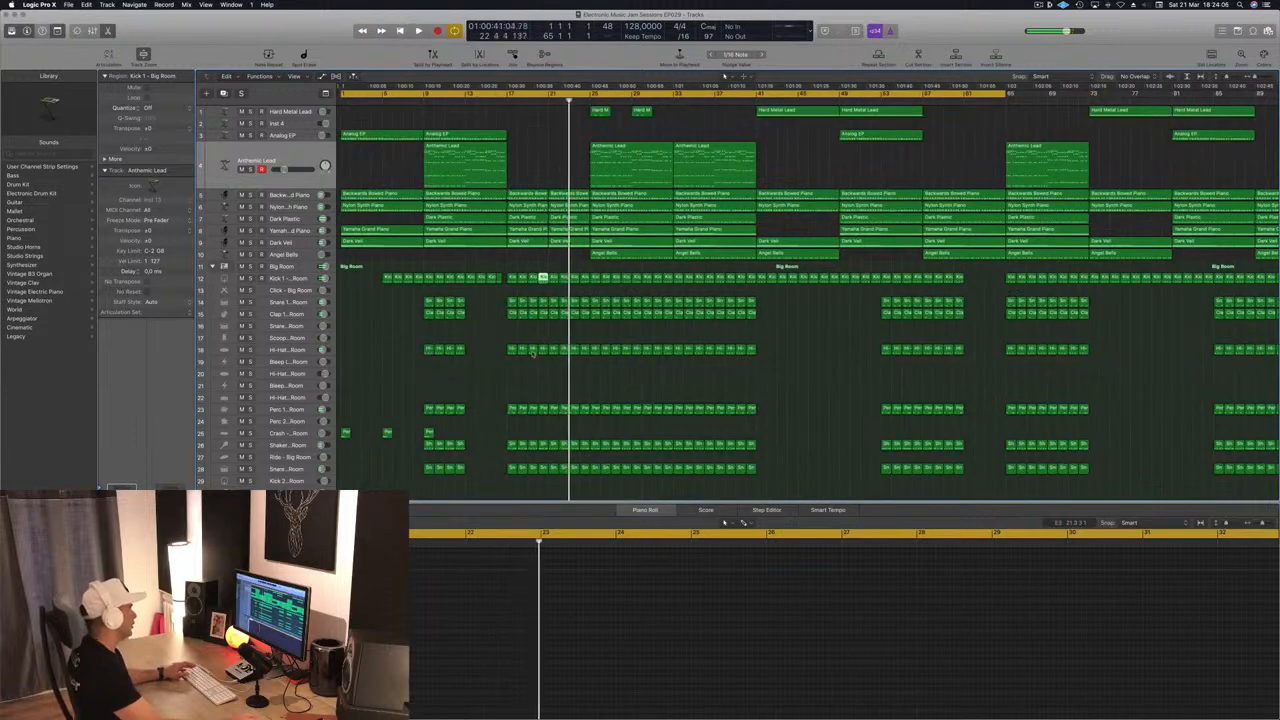
scroll(548, 350, down, 3)
key(Return)
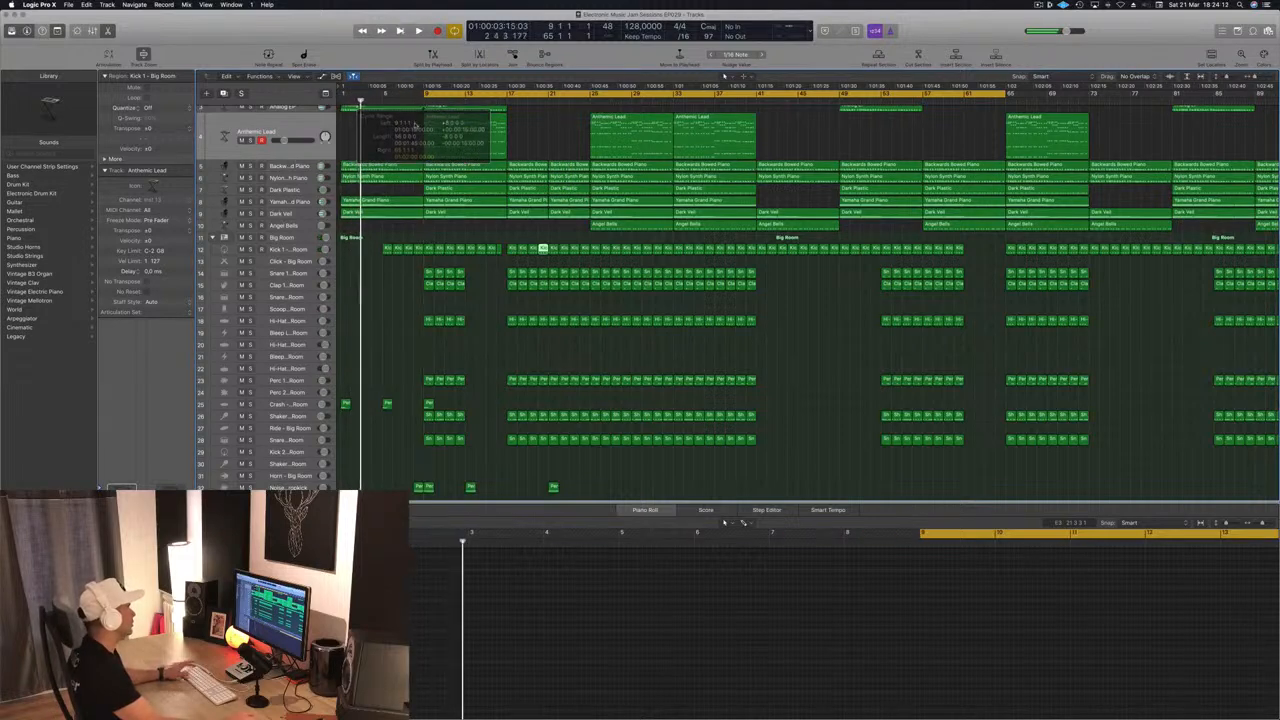
scroll(475, 376, up, 2)
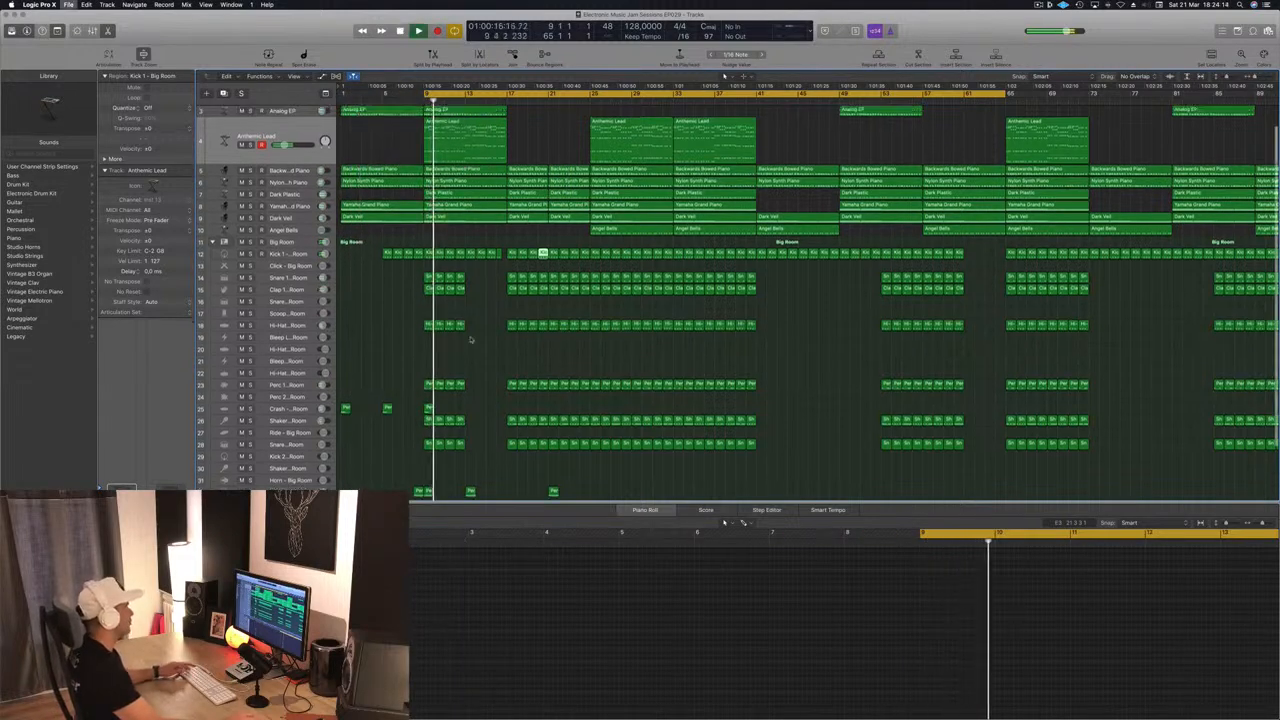
scroll(480, 354, up, 1)
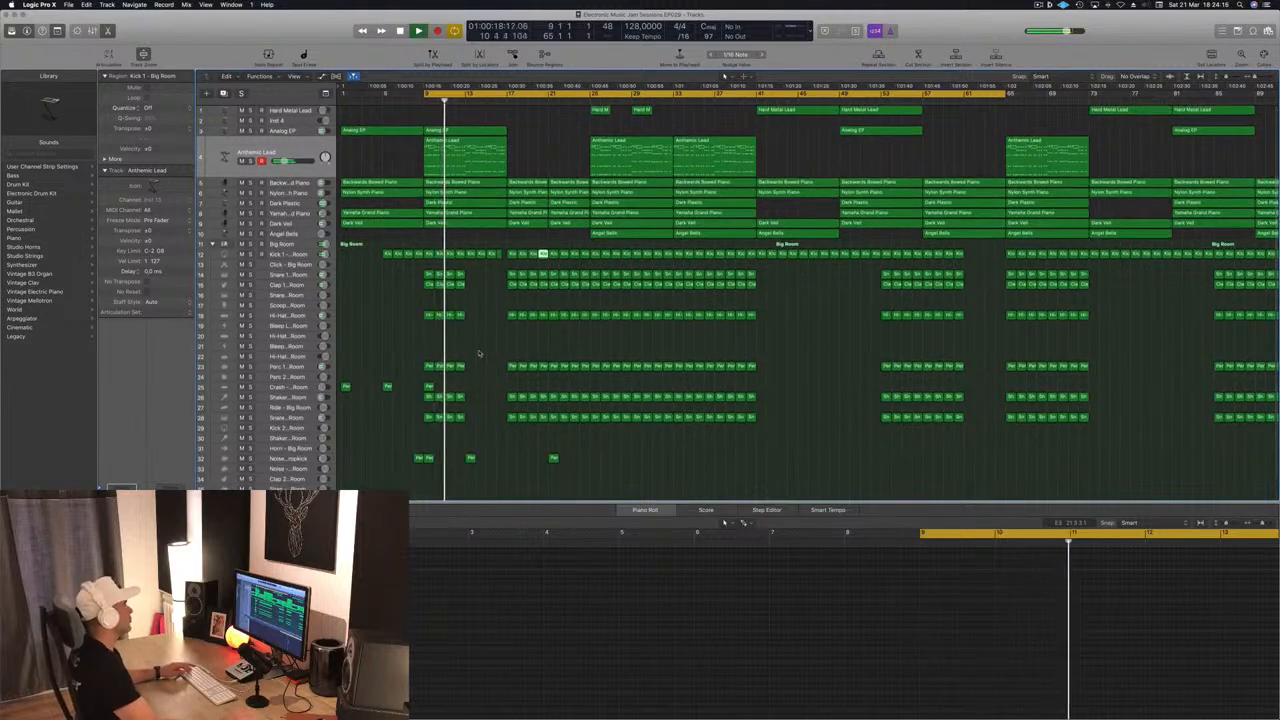
click(434, 341)
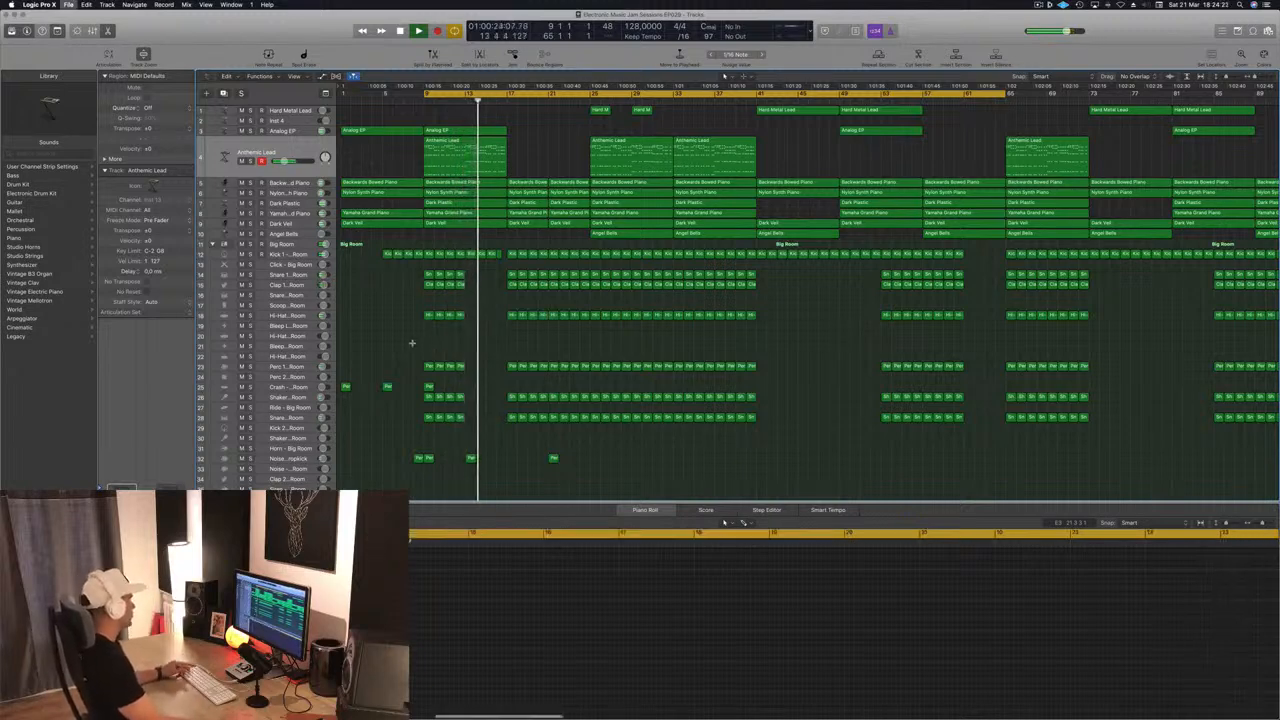
key(super+Left)
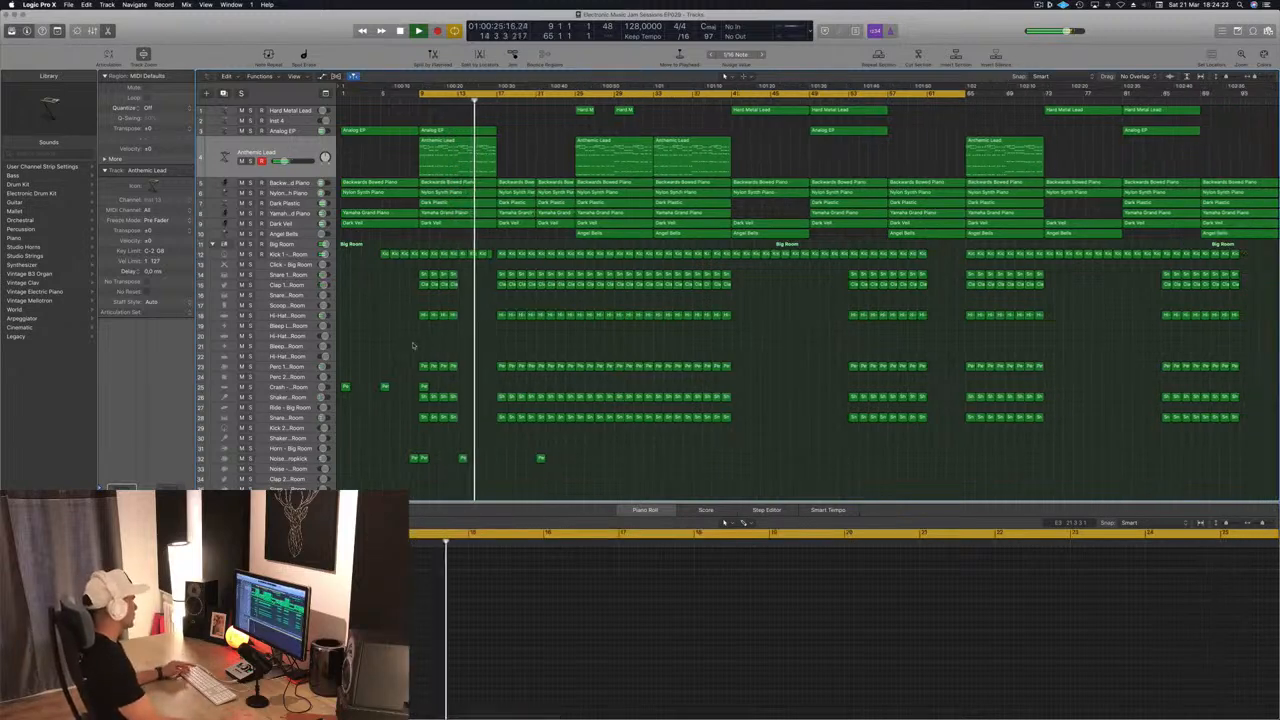
- Move the bar 17 Hi-Hat 1 region to bar 21 on the Bleep High track, reduced to a single note on its first beat
click(500, 316)
drag(500, 316, 501, 346)
drag(604, 600, 709, 634)
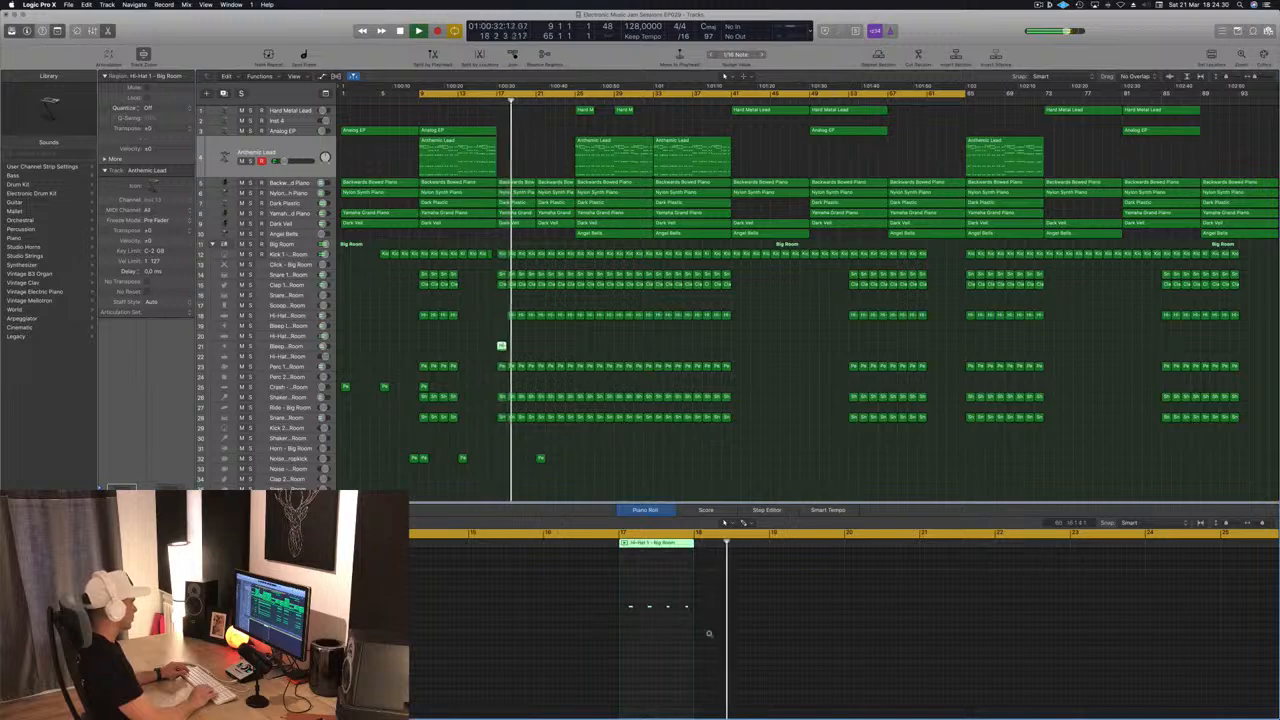
drag(643, 597, 692, 628)
key(Delete)
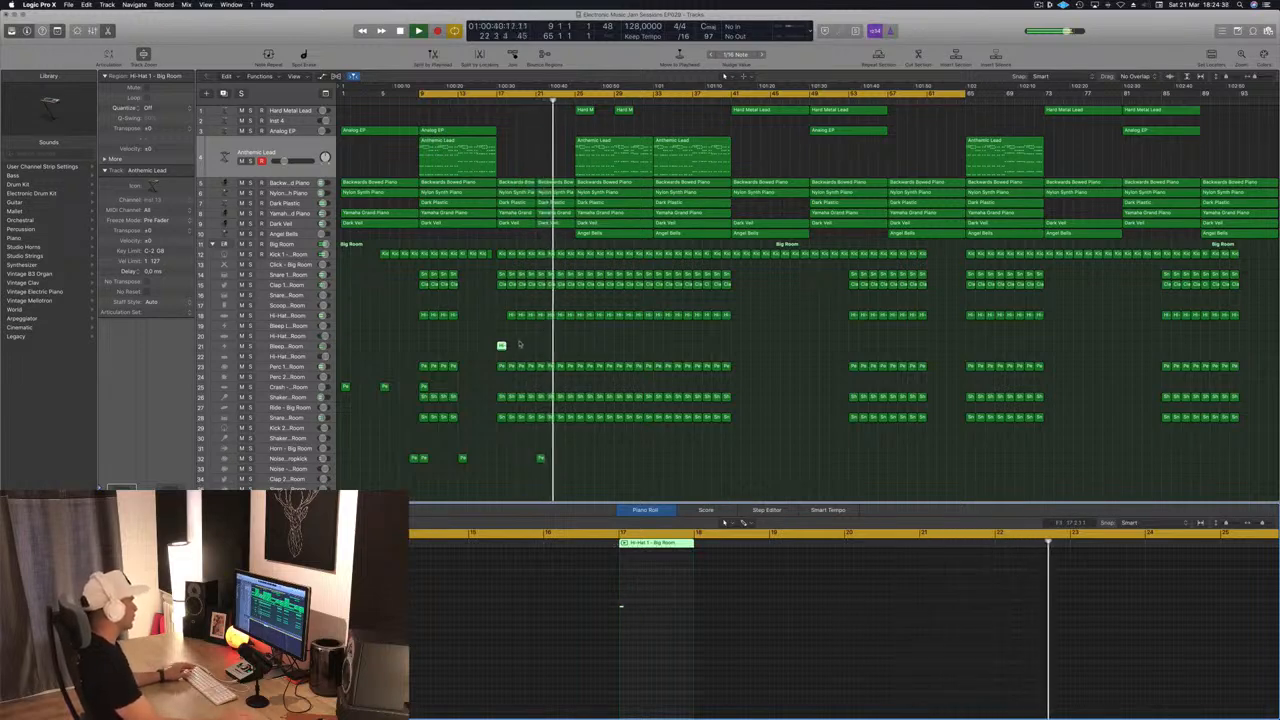
drag(502, 345, 540, 346)
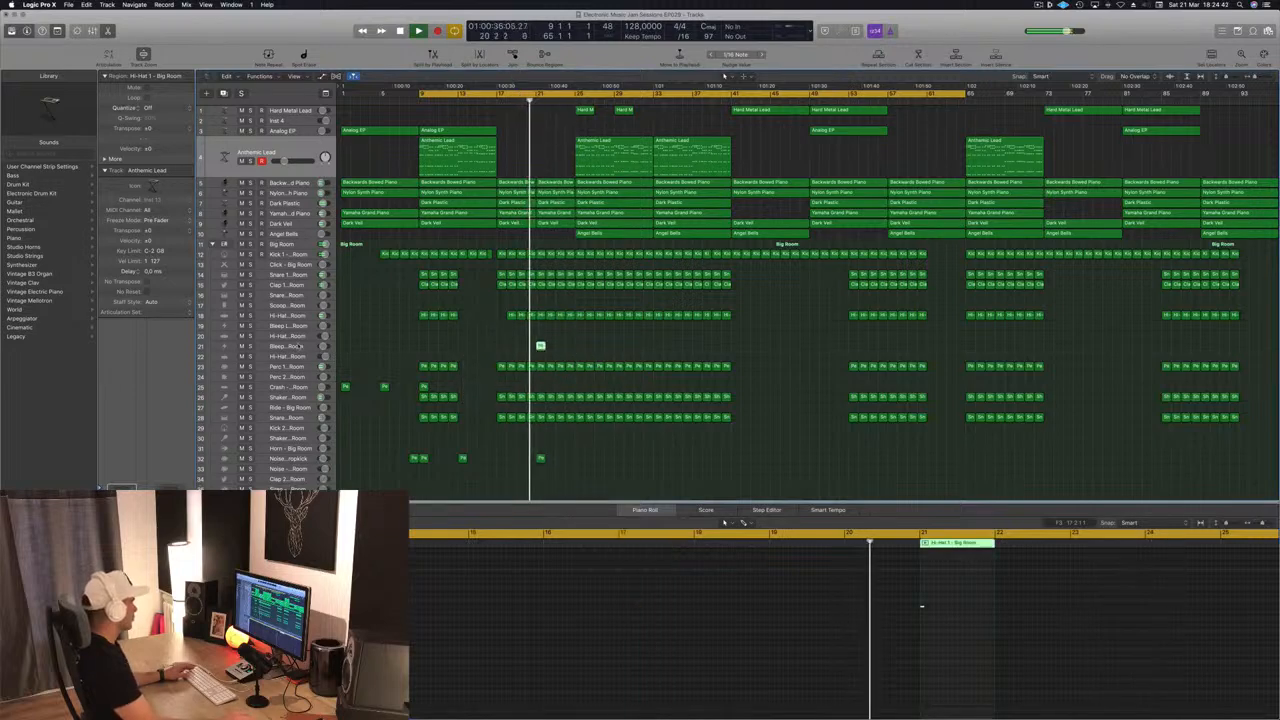
- Change the Bleep High track's sound to Noise - Video Star and lengthen its bar 21 note to almost a full bar
click(298, 345)
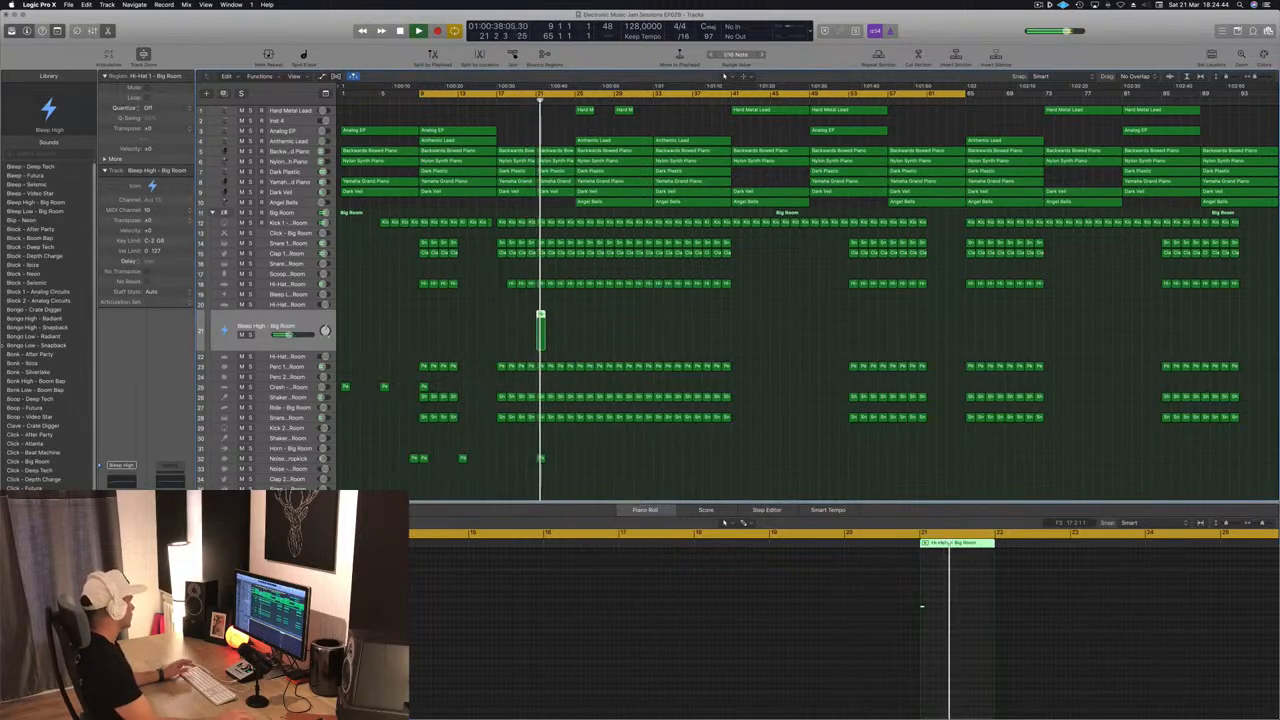
scroll(78, 405, down, 10)
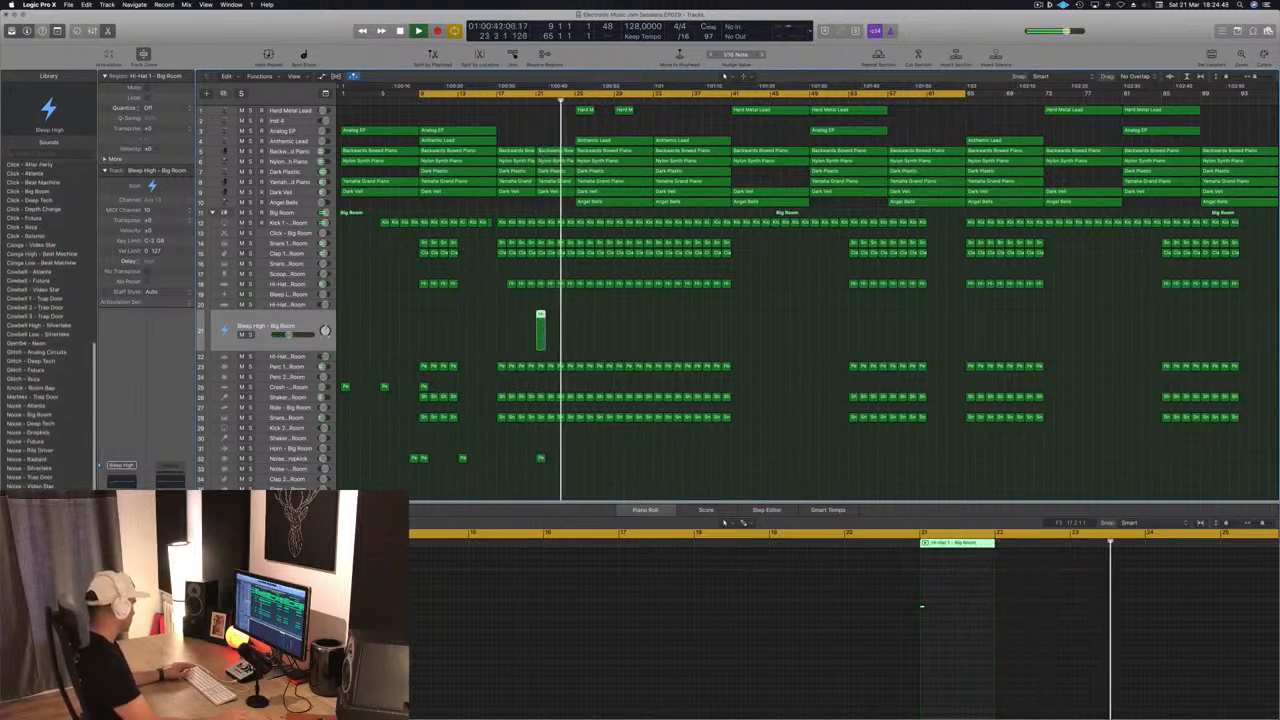
click(47, 485)
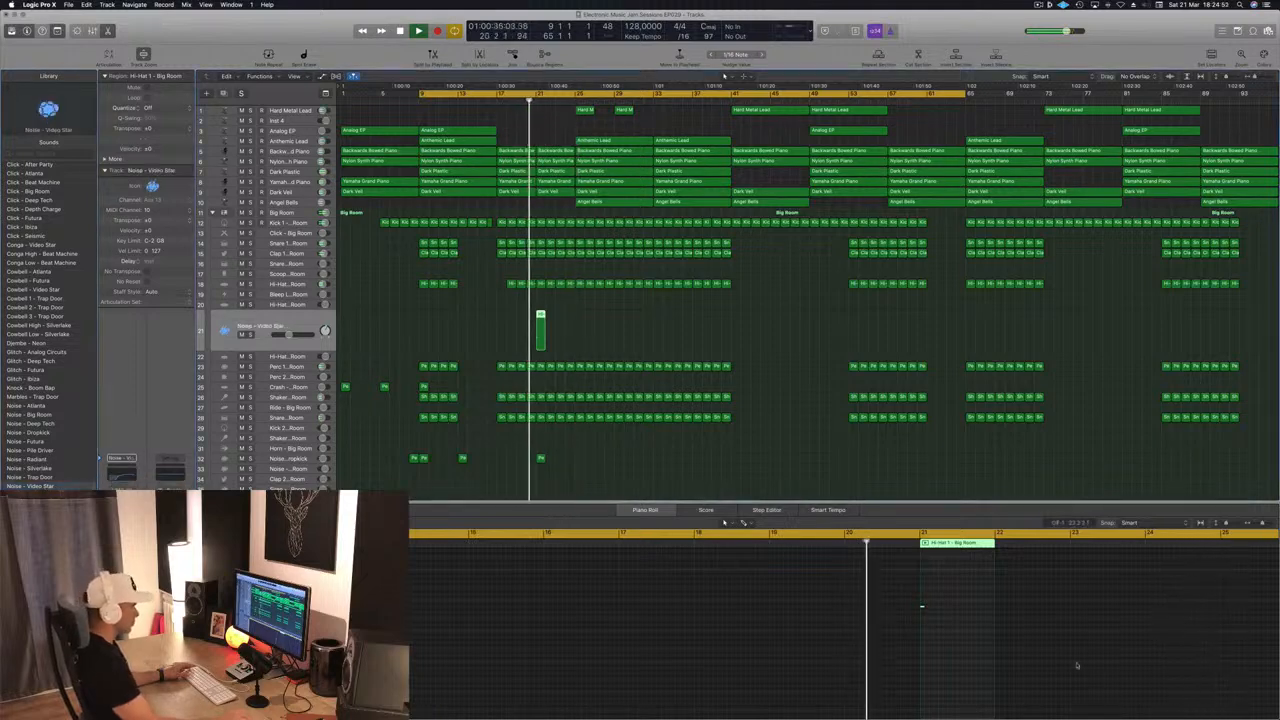
drag(922, 606, 986, 608)
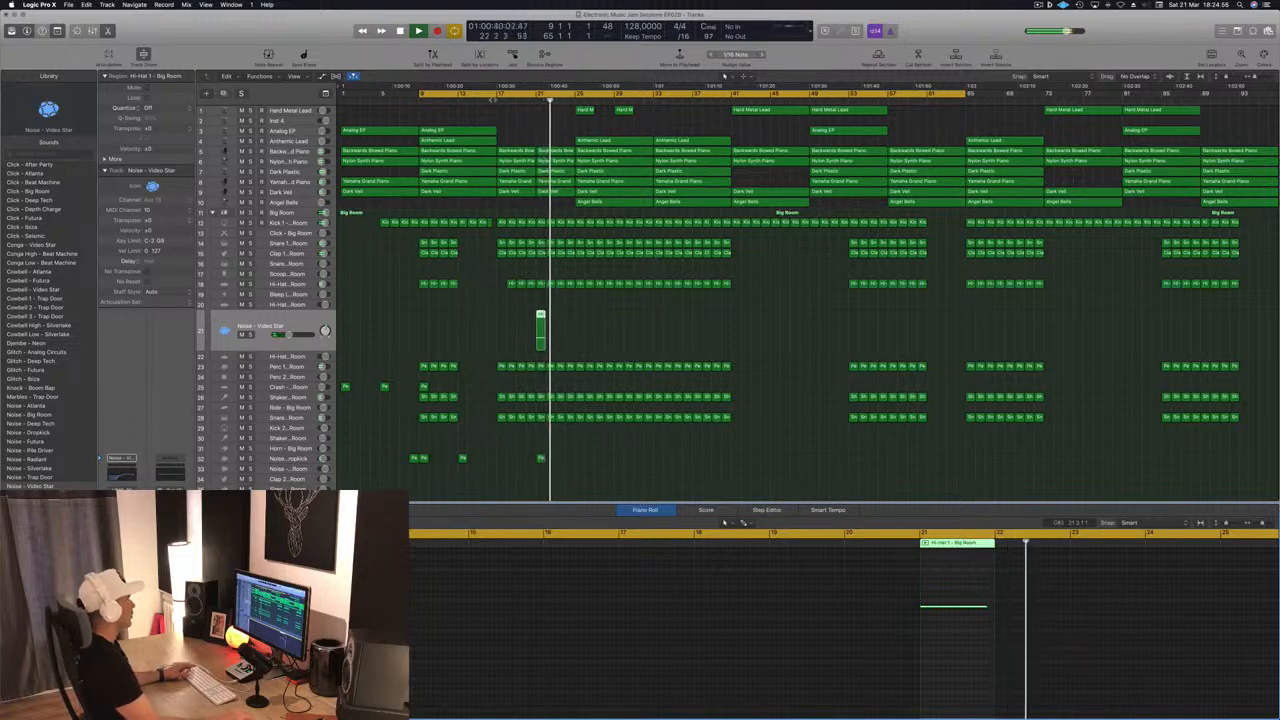
click(525, 101)
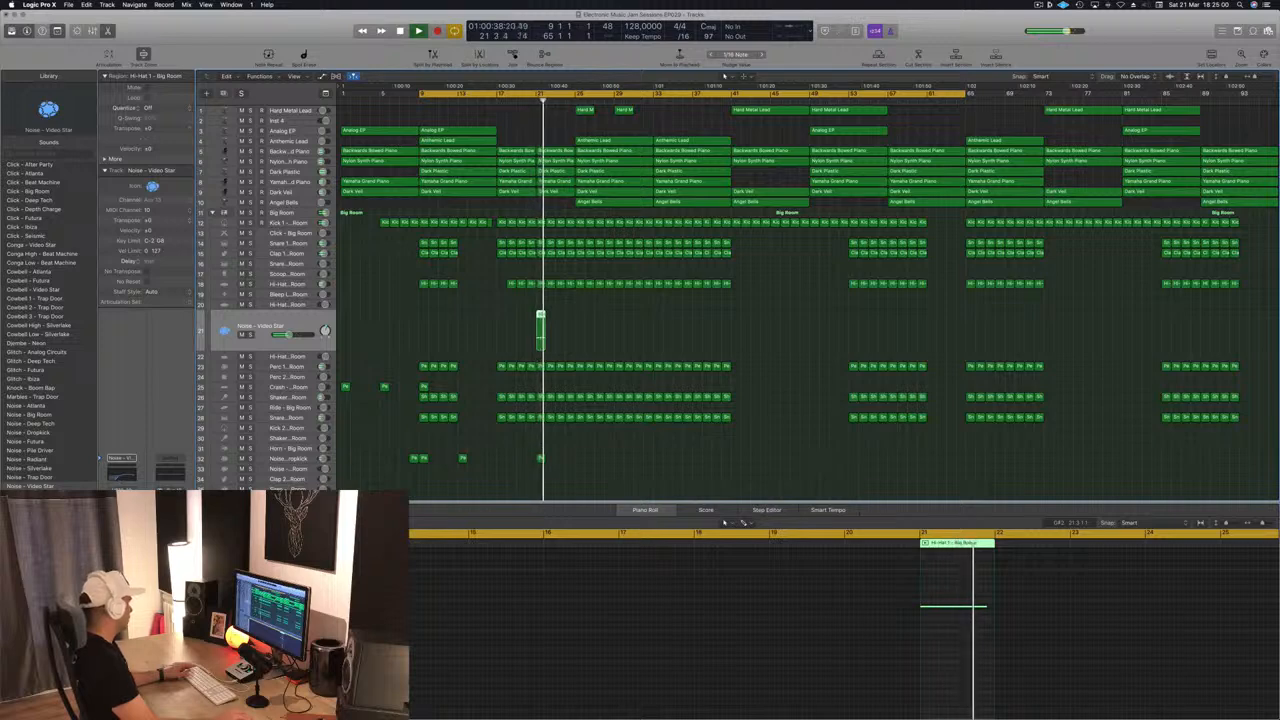
- Assign a bus send to the Noise - Video Star track and play the transition into bar 21
mouse_move(140, 552)
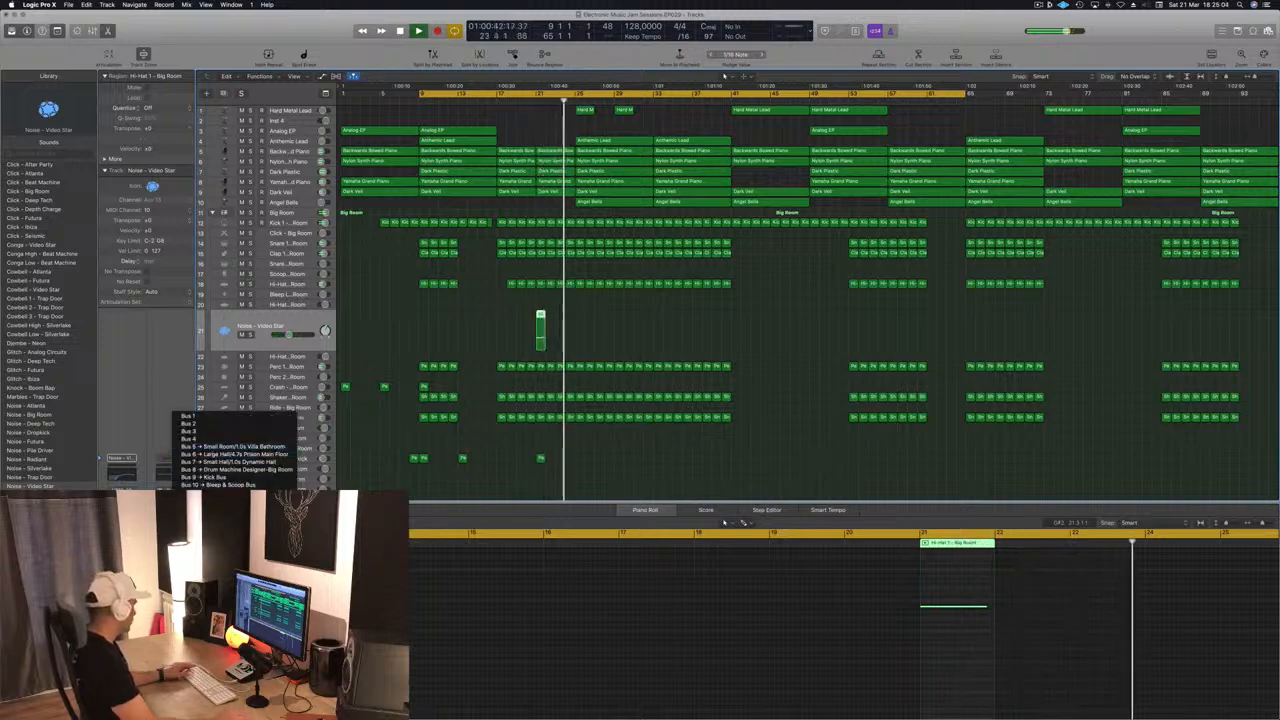
click(192, 493)
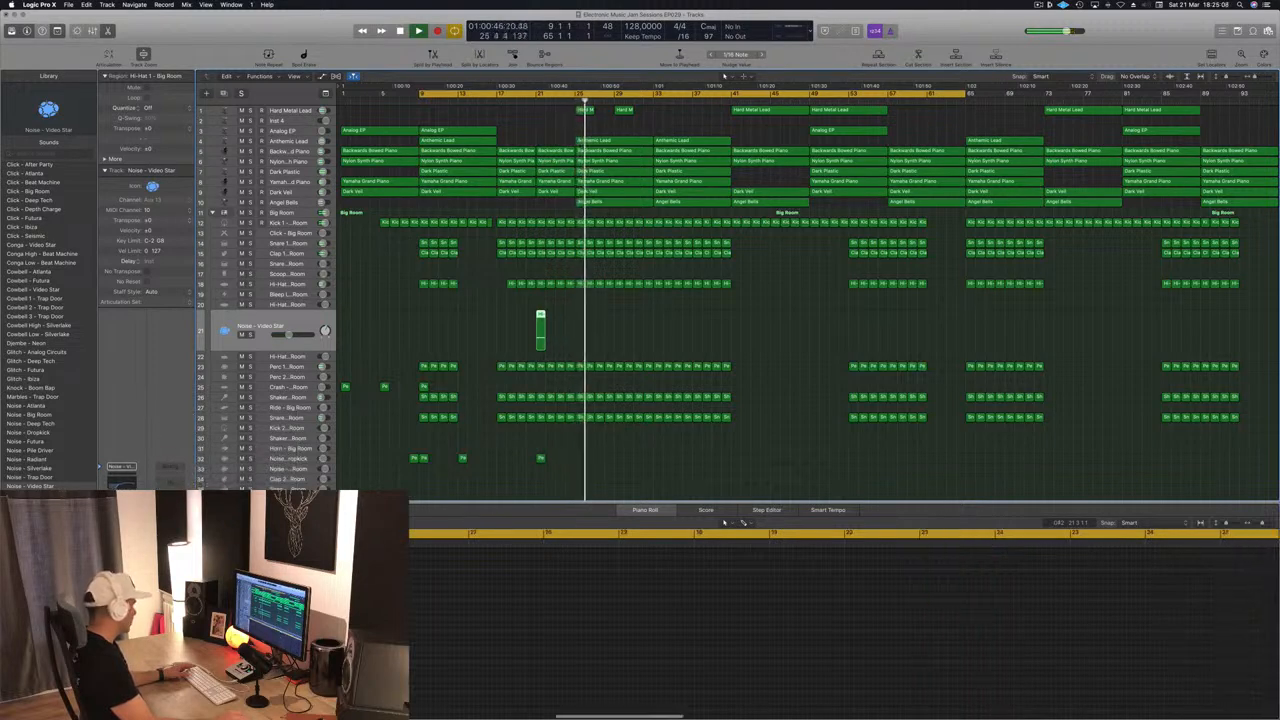
click(525, 101)
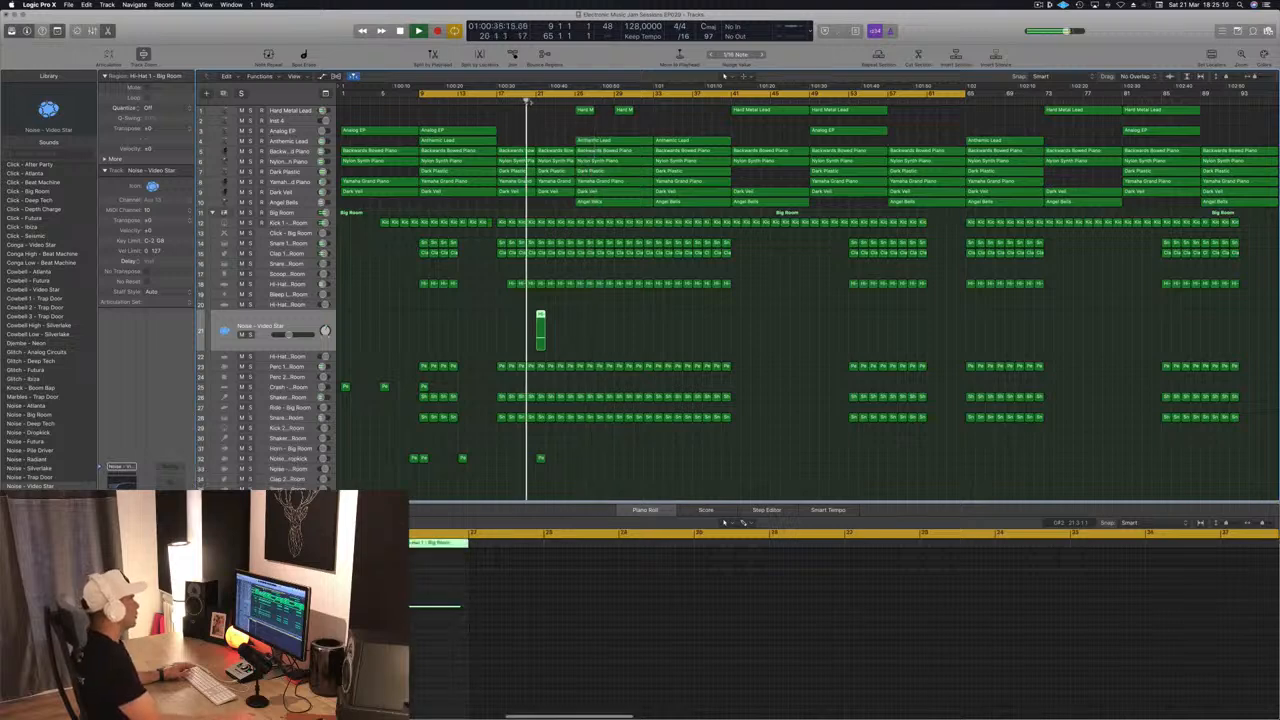
click(617, 324)
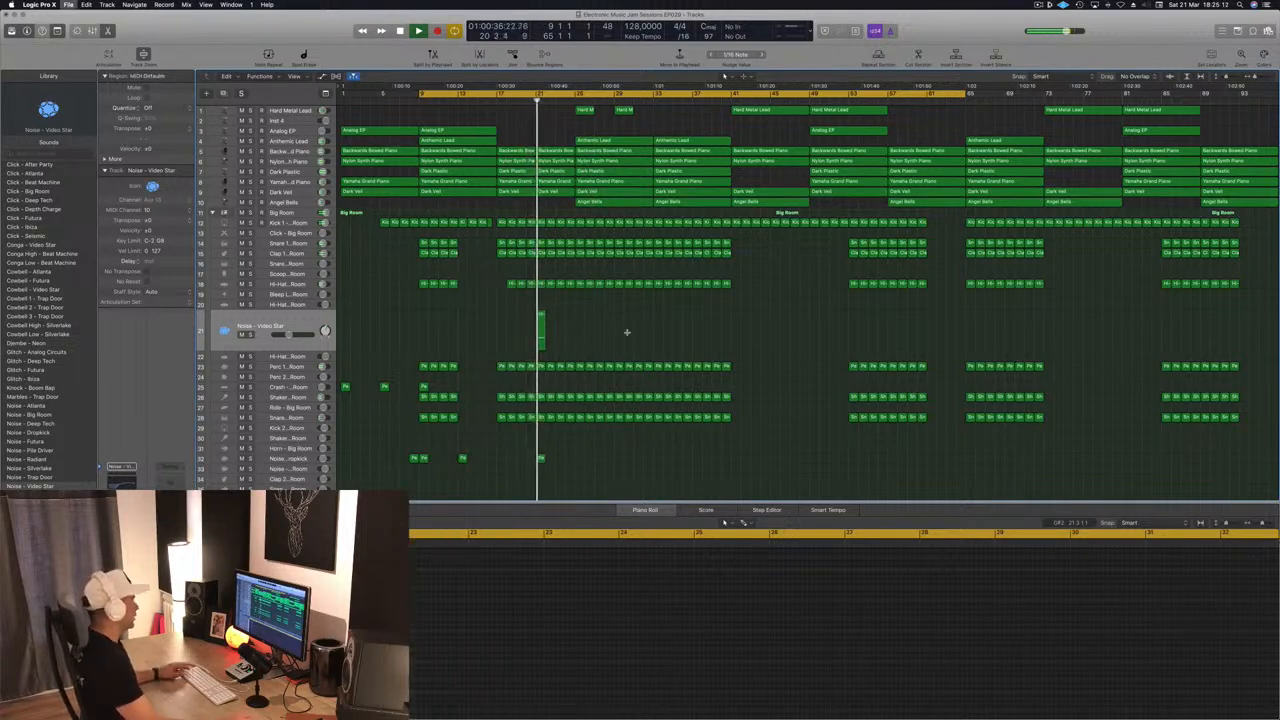
key(super+Right)
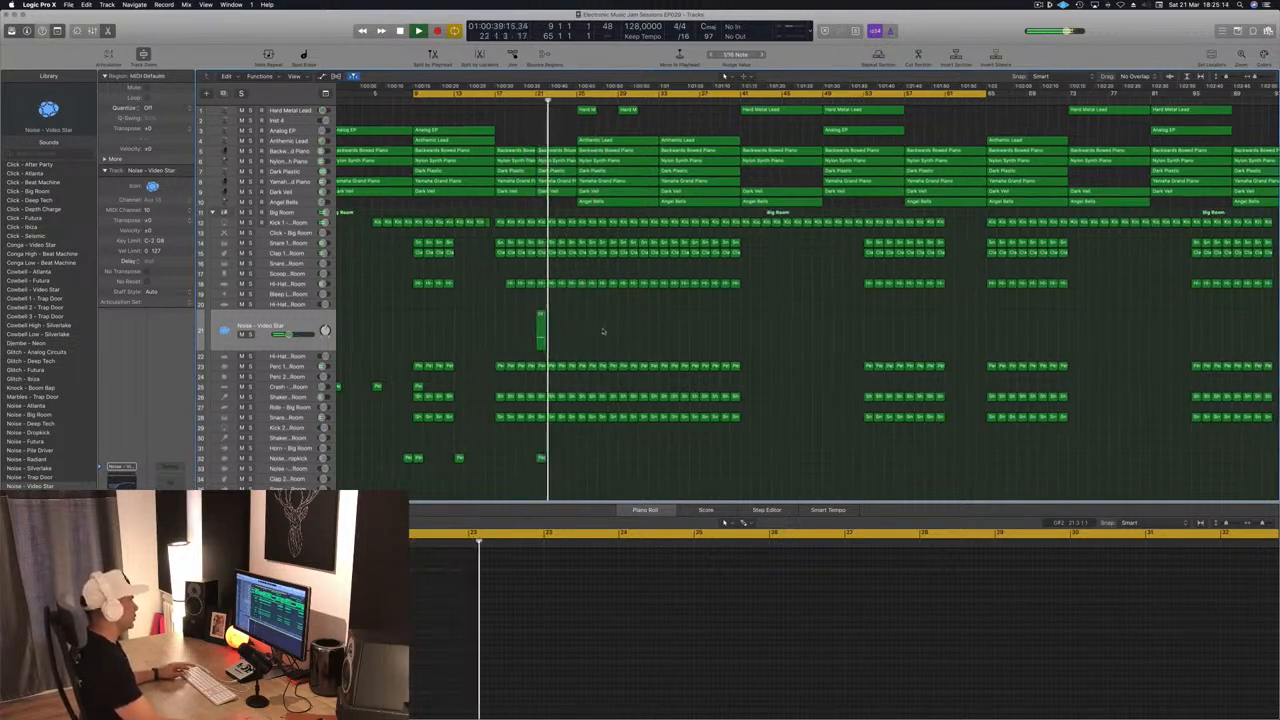
key(super+Right)
key(super+Left)
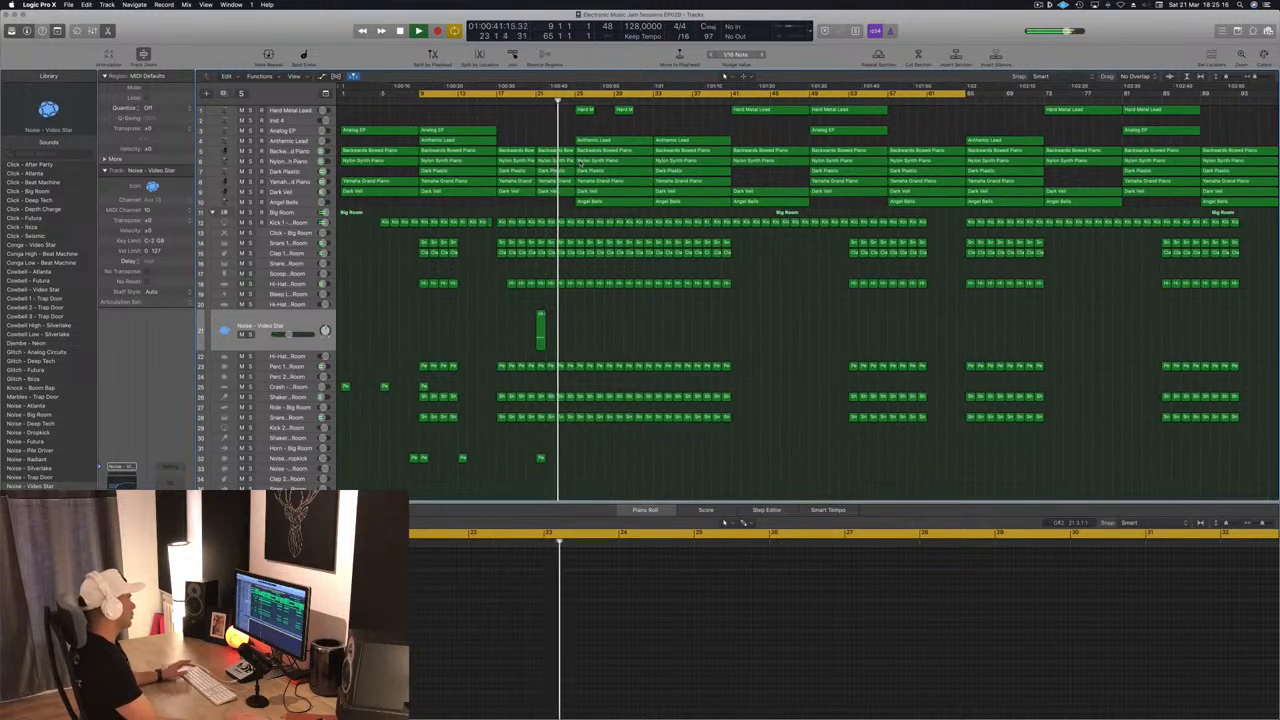
- Play from bar 16 and fill the empty bar 17 on the Hi-Hat 1 track with a copy of its bar 18 region
click(488, 100)
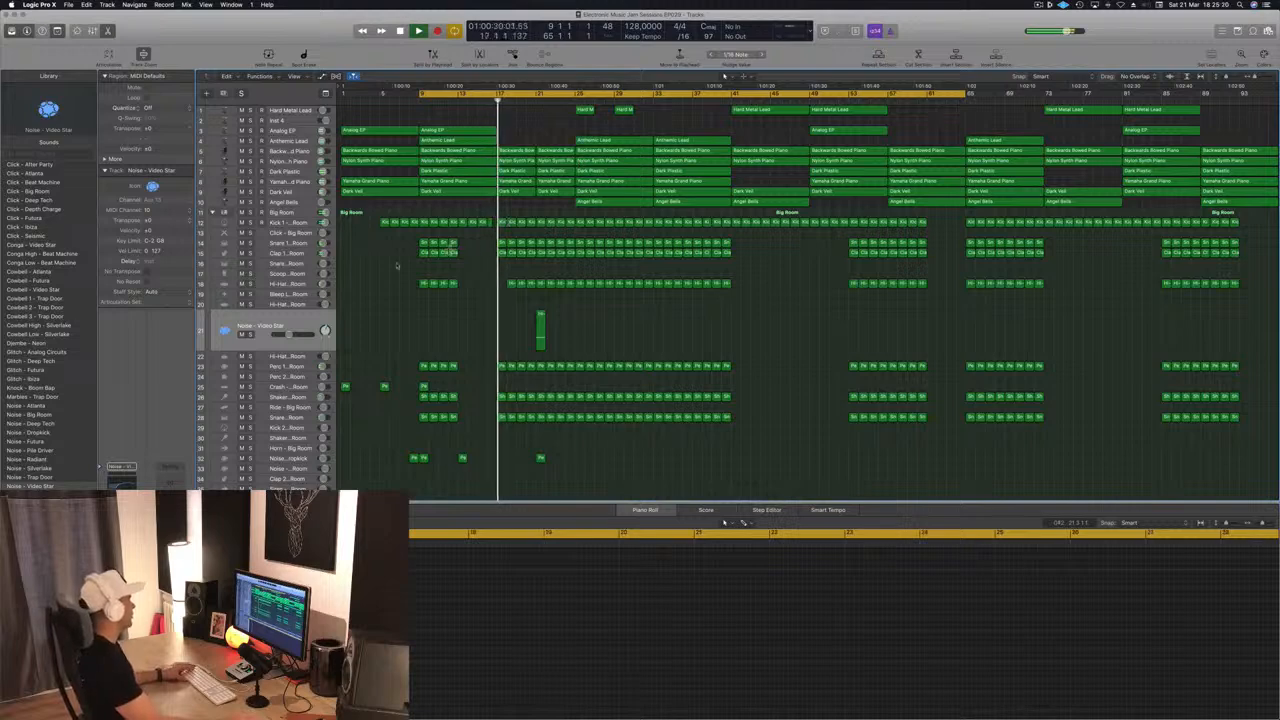
click(452, 252)
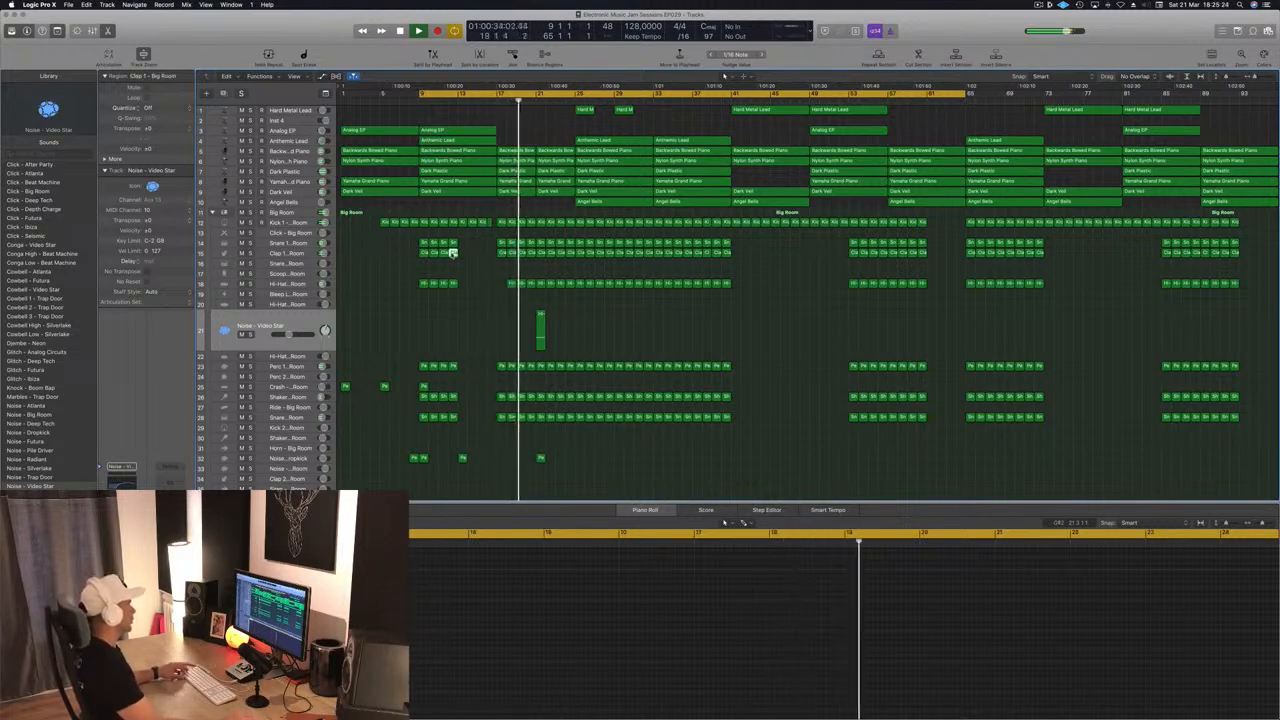
click(490, 101)
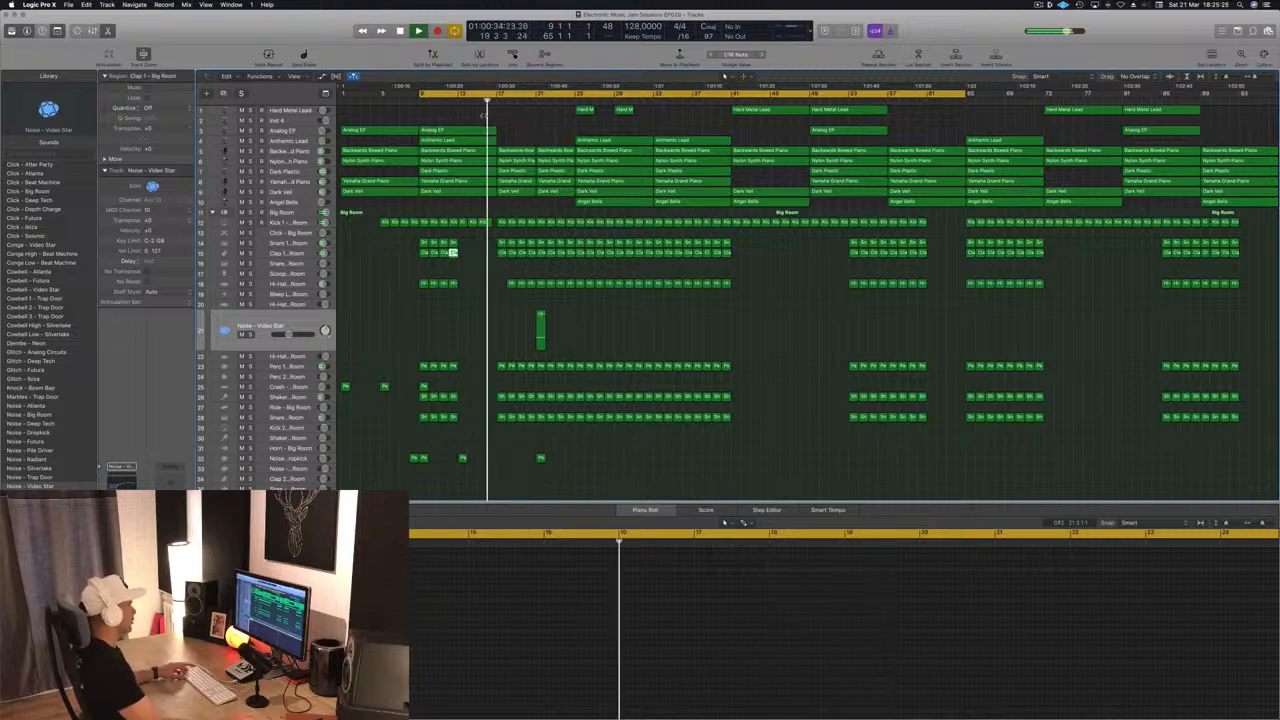
click(509, 284)
key(shift+space)
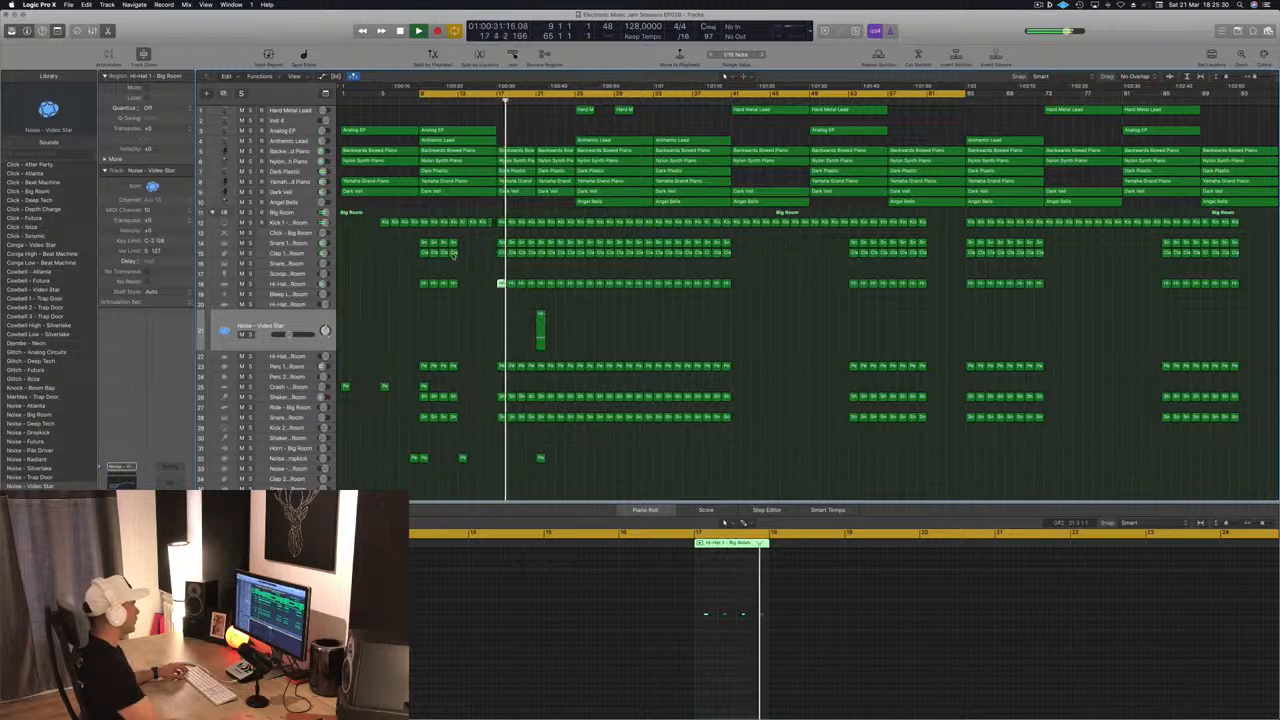
- Copy the bar 12 Clap 1 region to bar 24 on the Snare 2 track and select that track
drag(454, 253, 568, 263)
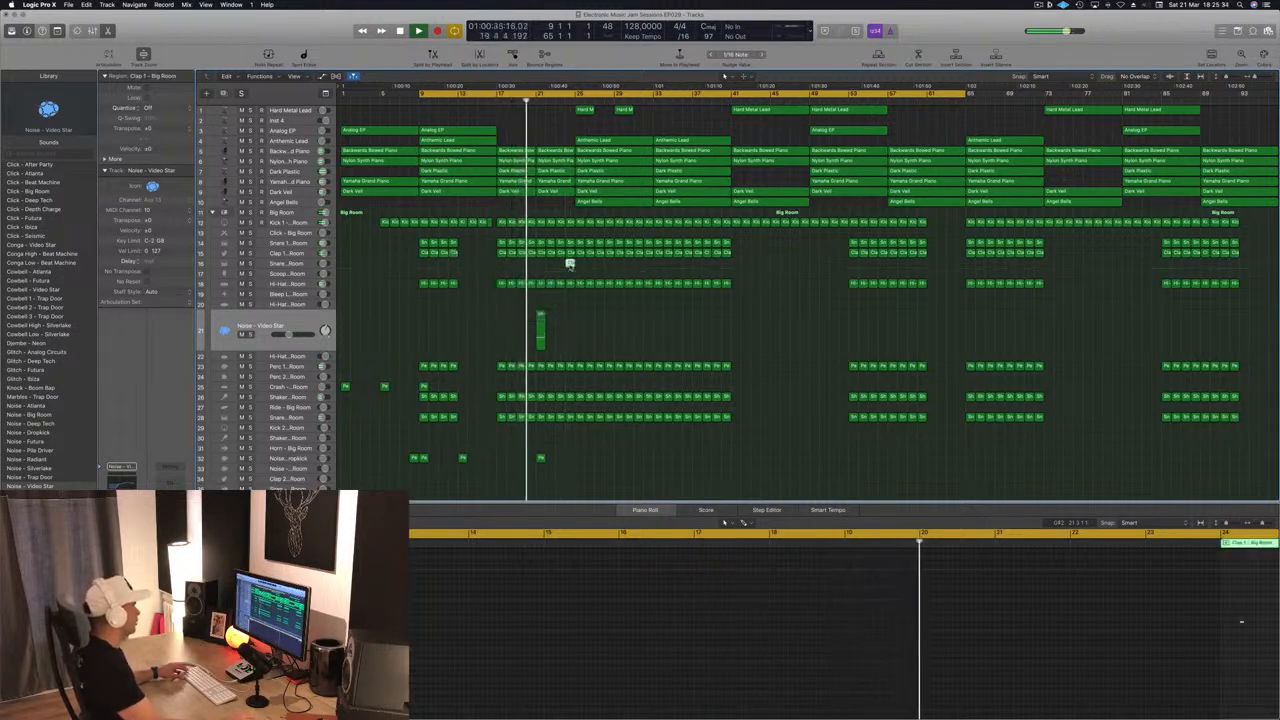
click(568, 263)
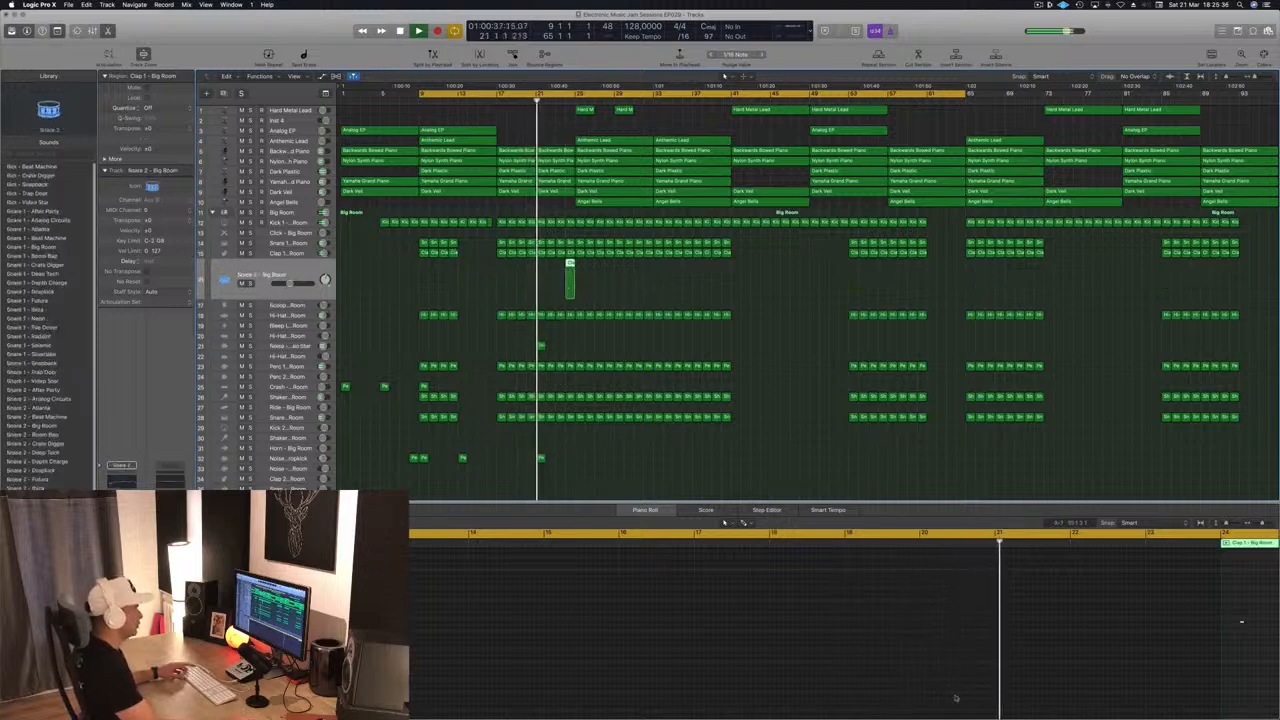
scroll(1000, 625, right, 5)
- Duplicate the note in the bar 24 Snare 2 region until it fills the bar with evenly spaced eighth notes
drag(1106, 615, 1067, 631)
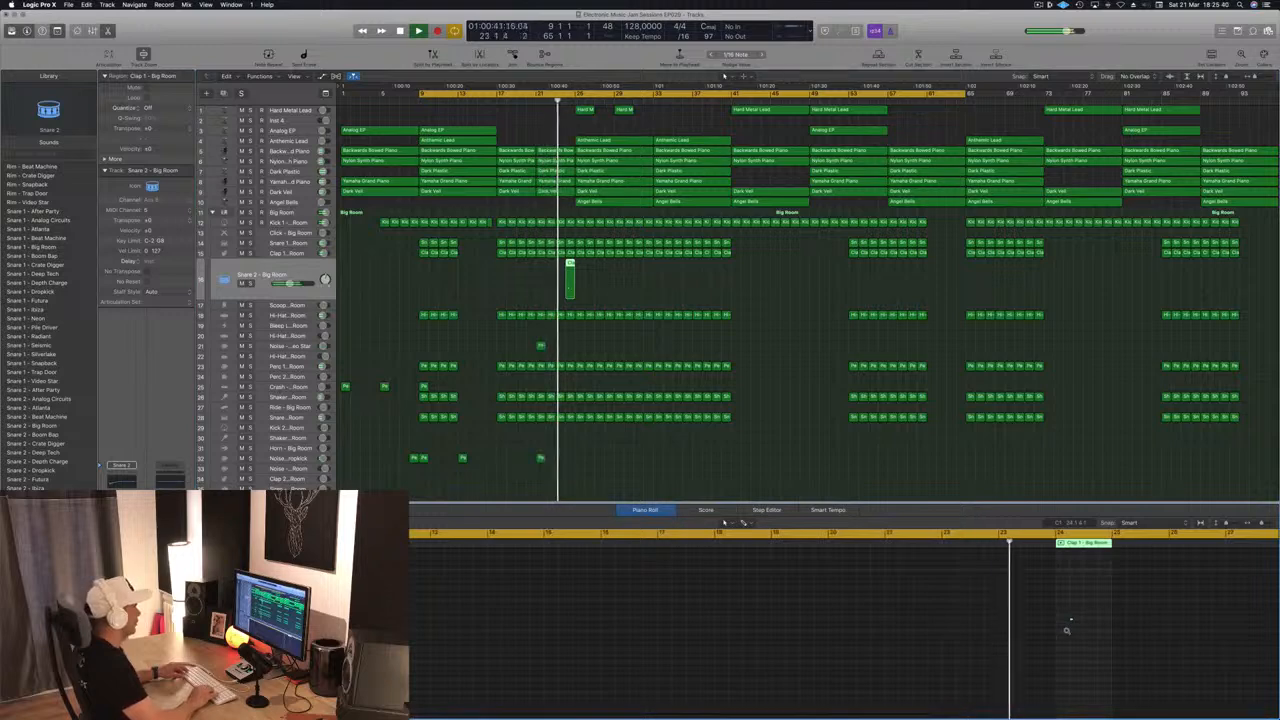
scroll(1067, 631, up, 4)
scroll(1067, 631, up, 2)
key(space)
drag(1082, 620, 1047, 626)
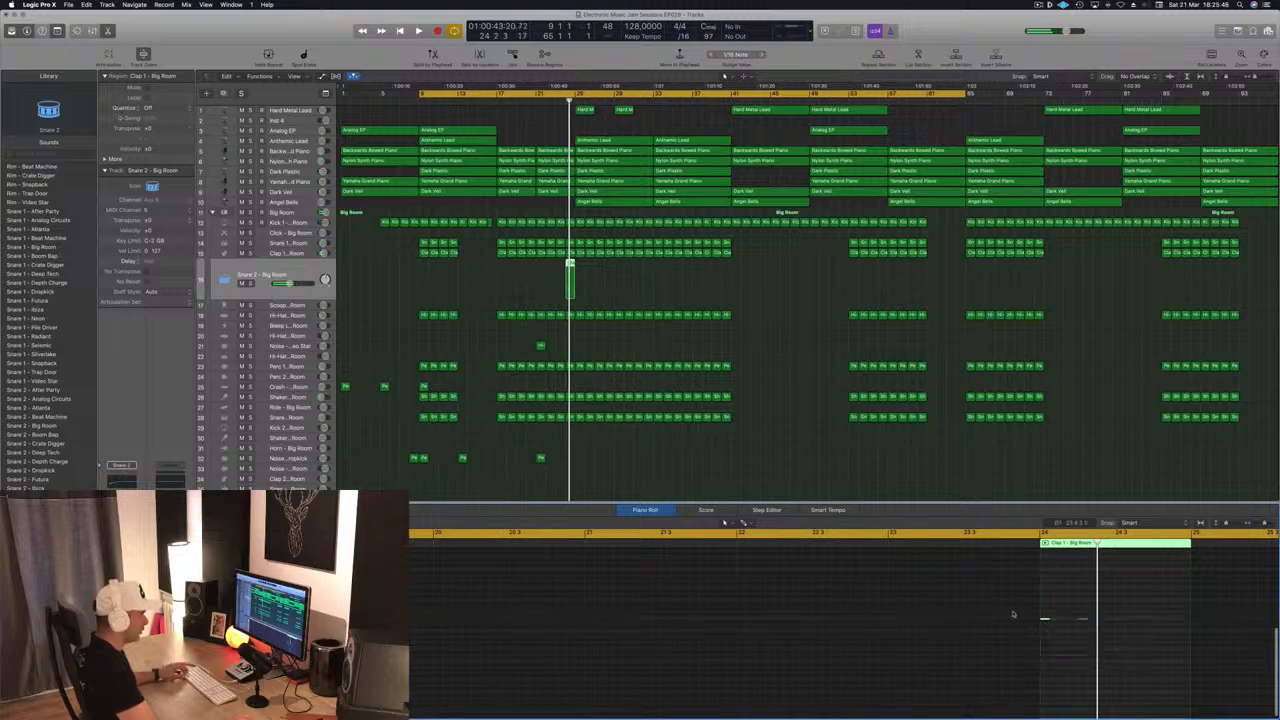
drag(1045, 620, 1122, 628)
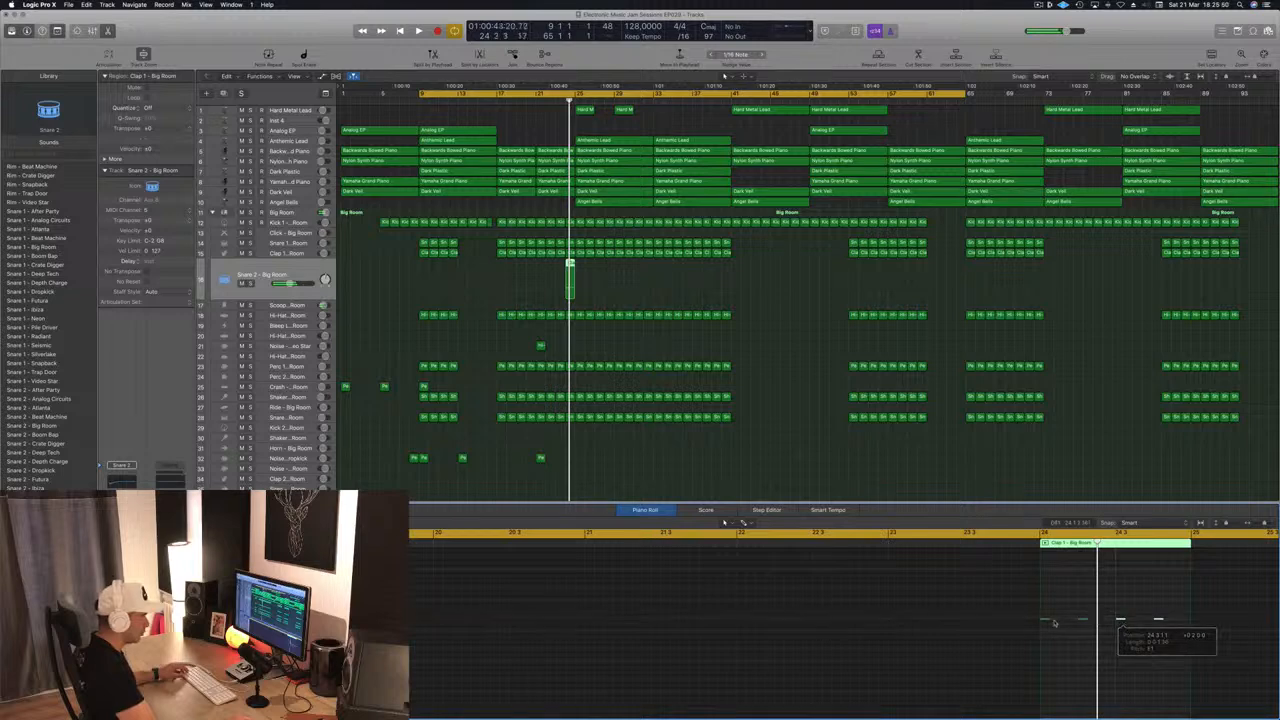
drag(1013, 616, 1190, 630)
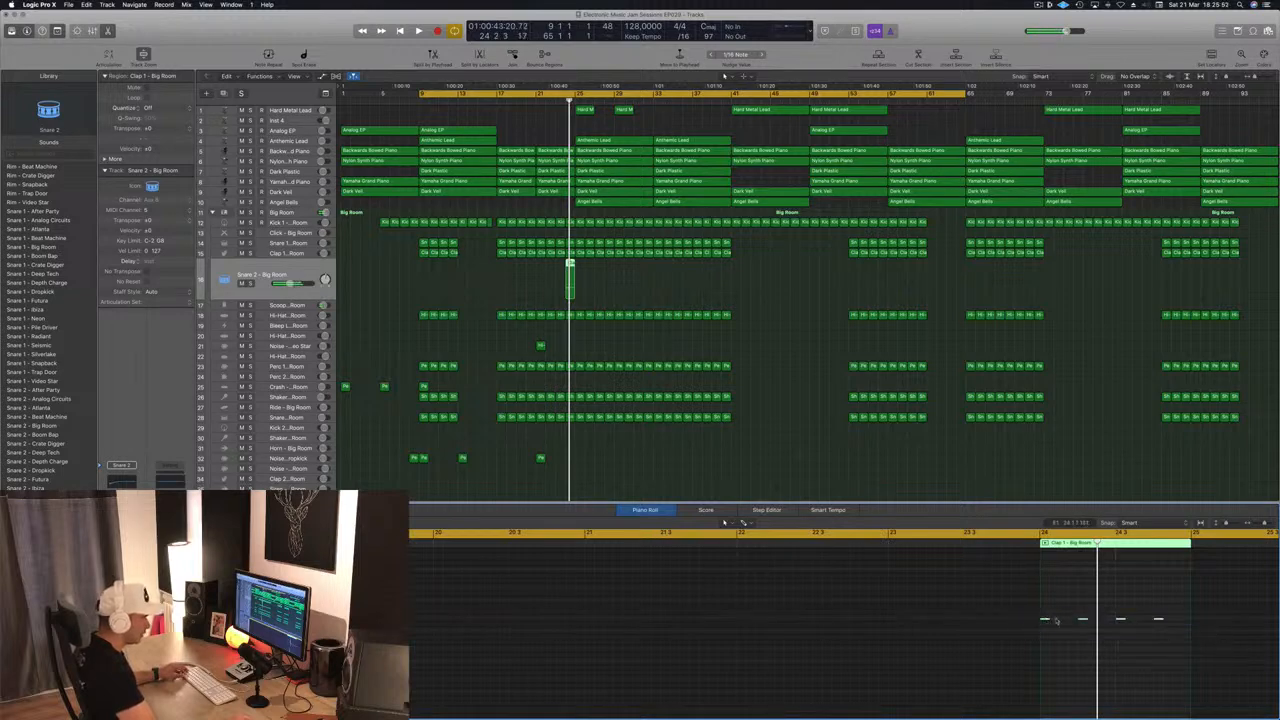
drag(1056, 620, 1064, 626)
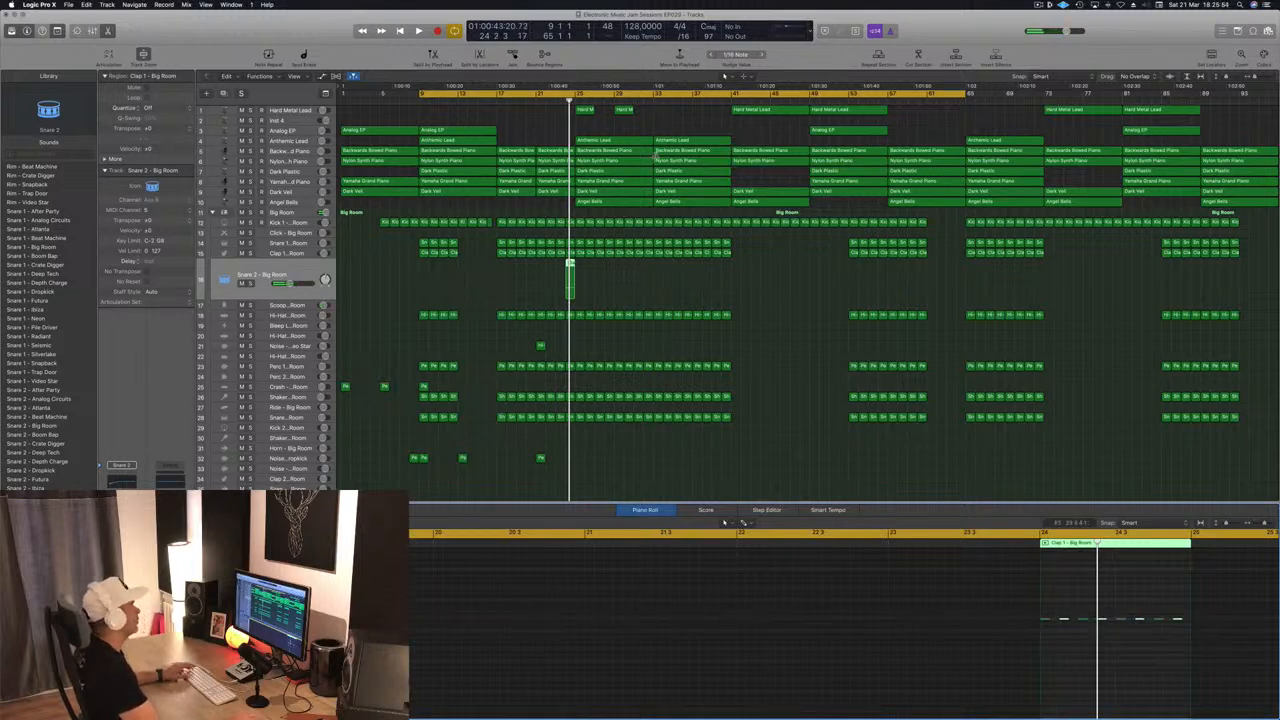
- Copy the Snare 2 eighth-note region to bar 23 and double the bar 24 notes to sixteenths for a snare roll
key(space)
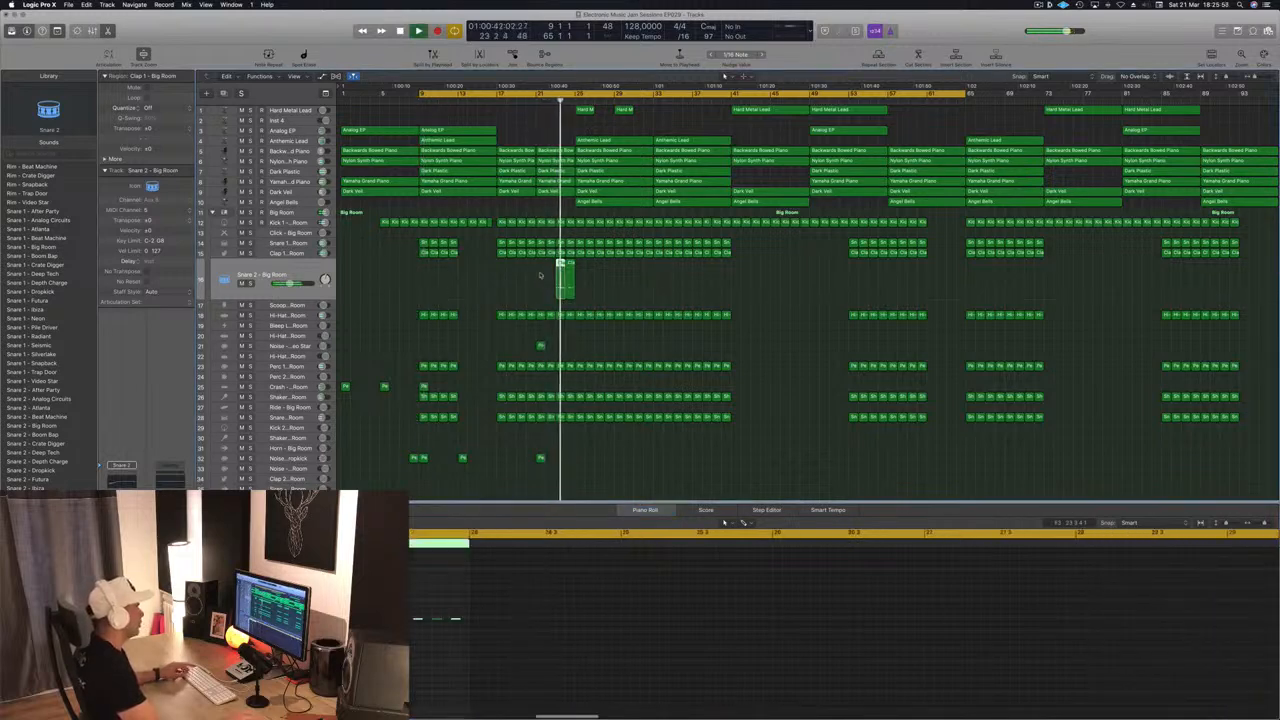
drag(434, 606, 684, 660)
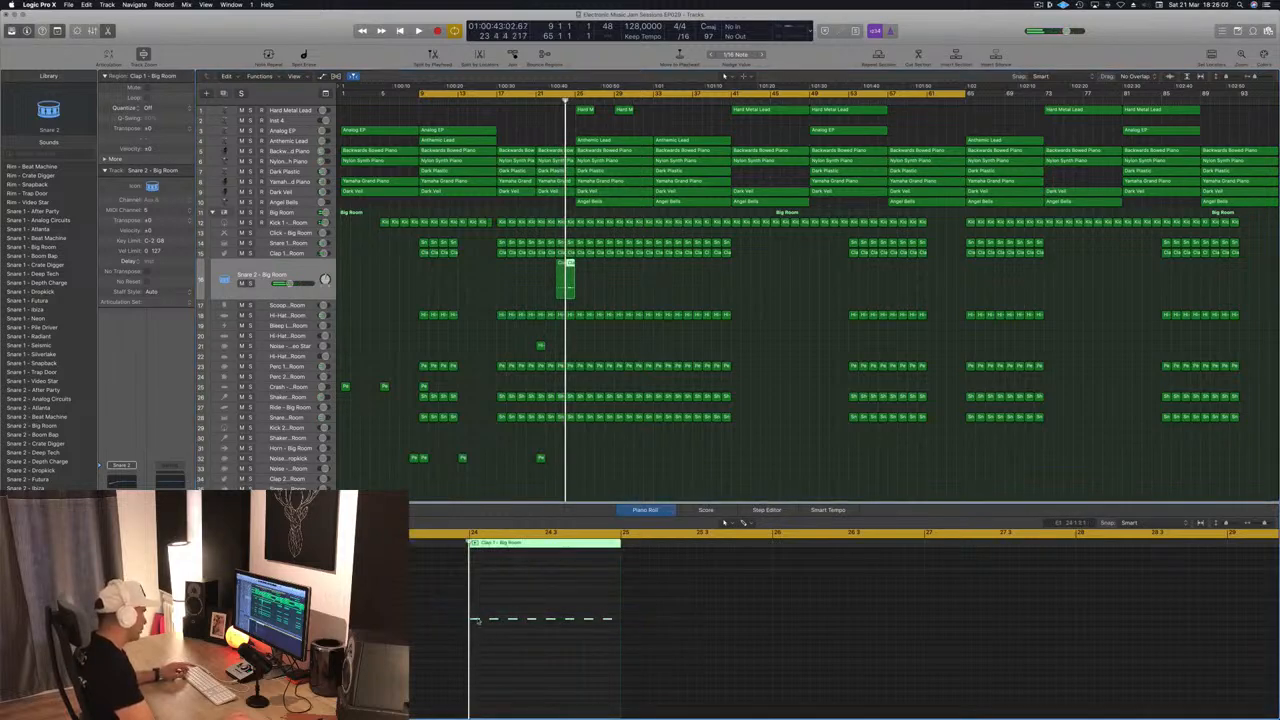
drag(474, 622, 487, 627)
- Set the cycle range to bars 21 to 25 and play the snare build-up
key(space)
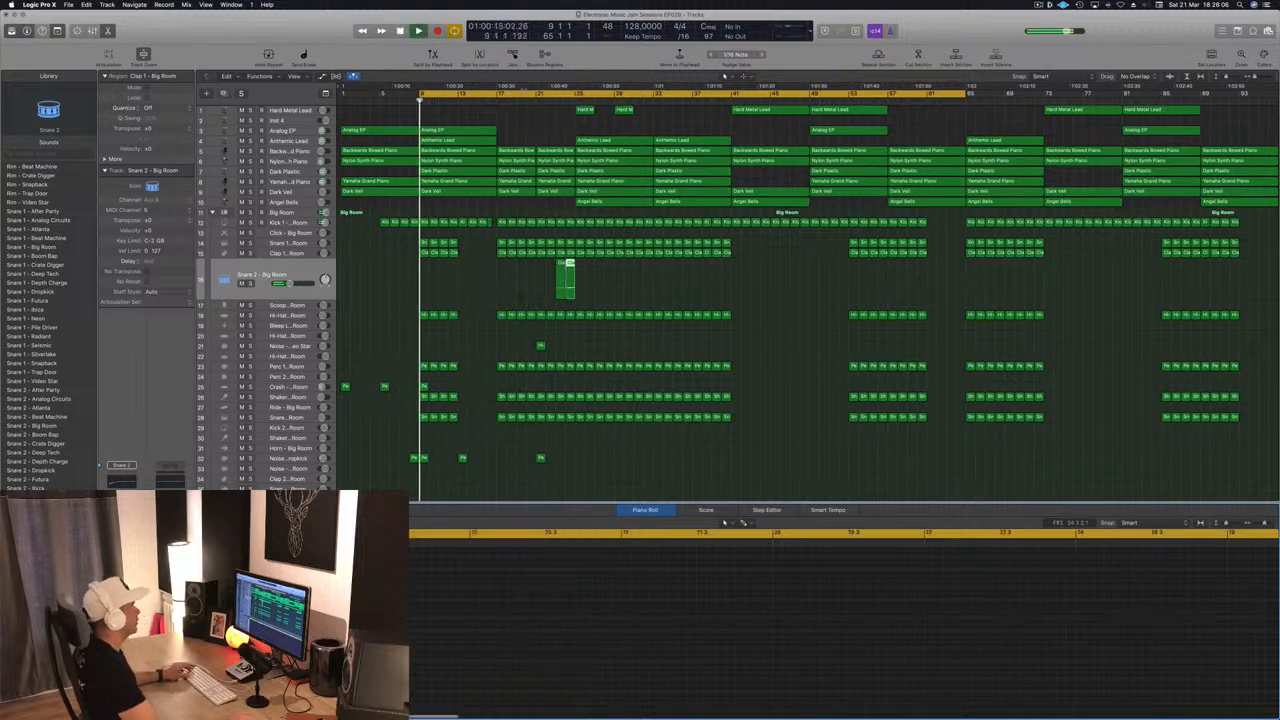
click(538, 99)
click(539, 94)
drag(540, 95, 575, 103)
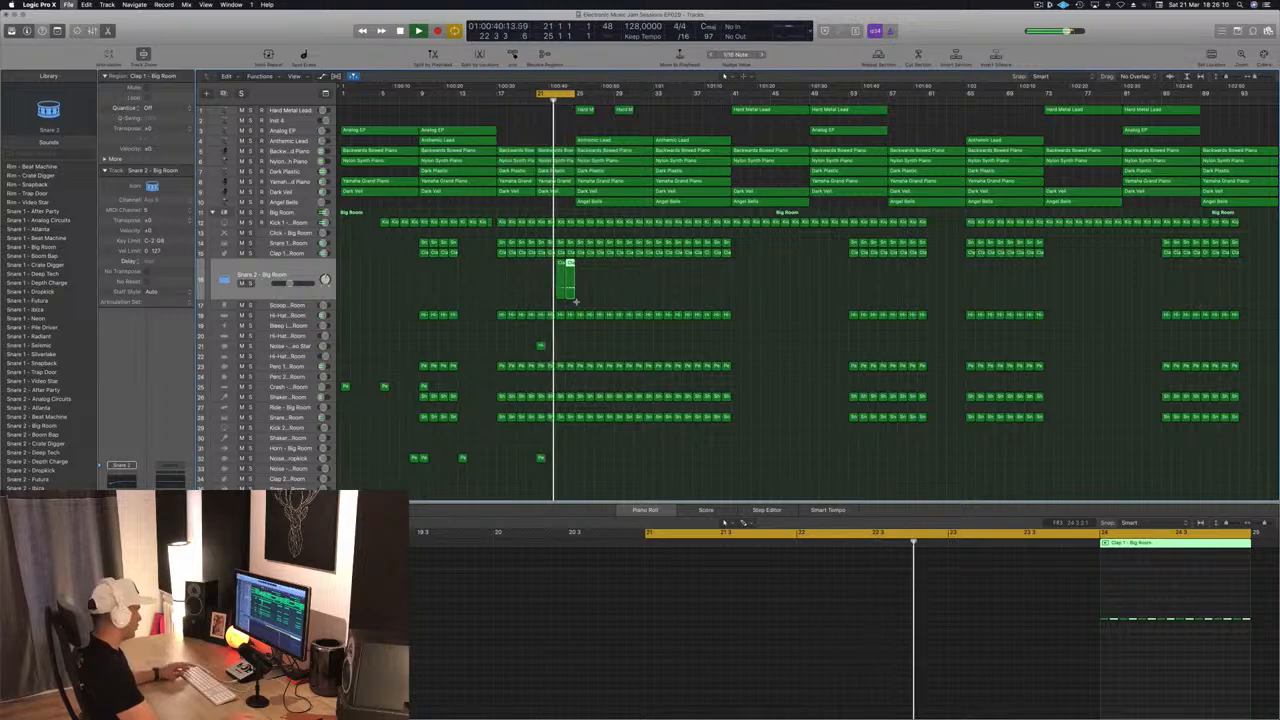
- Audition the Angel Bells track in the section starting at bar 25, comparing it soloed, muted and in the full mix
shift+click(561, 281)
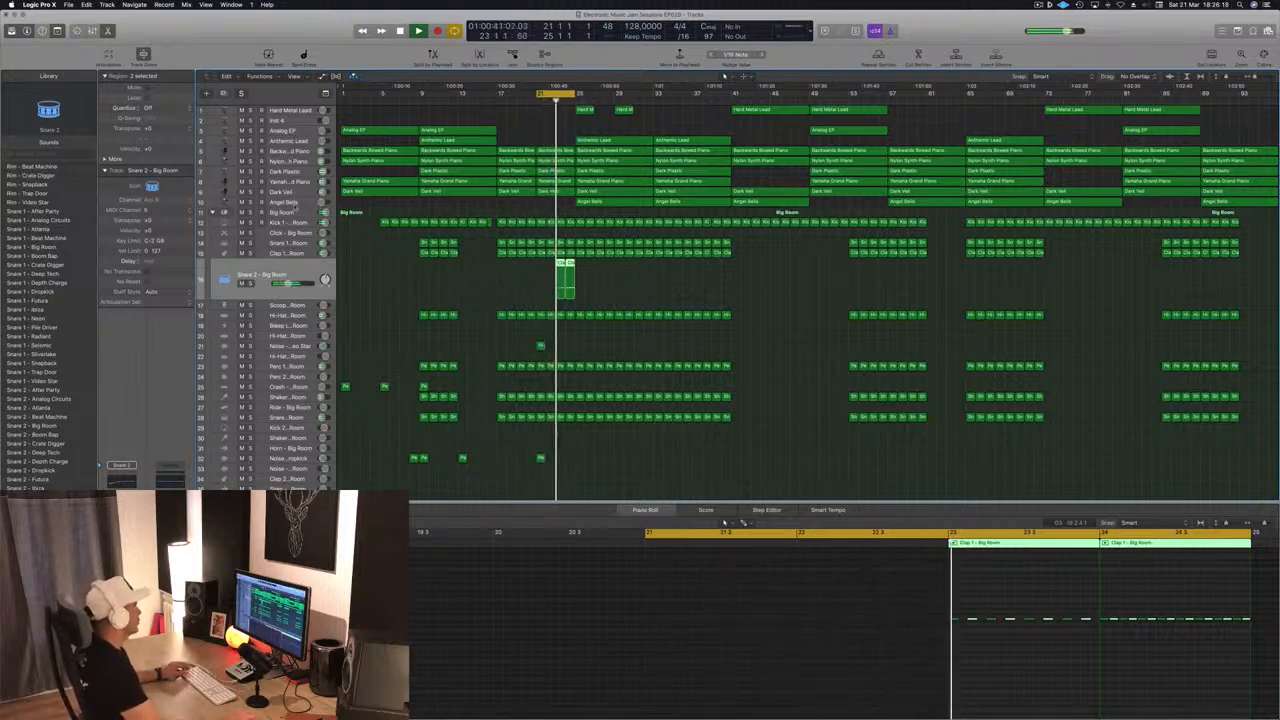
click(297, 203)
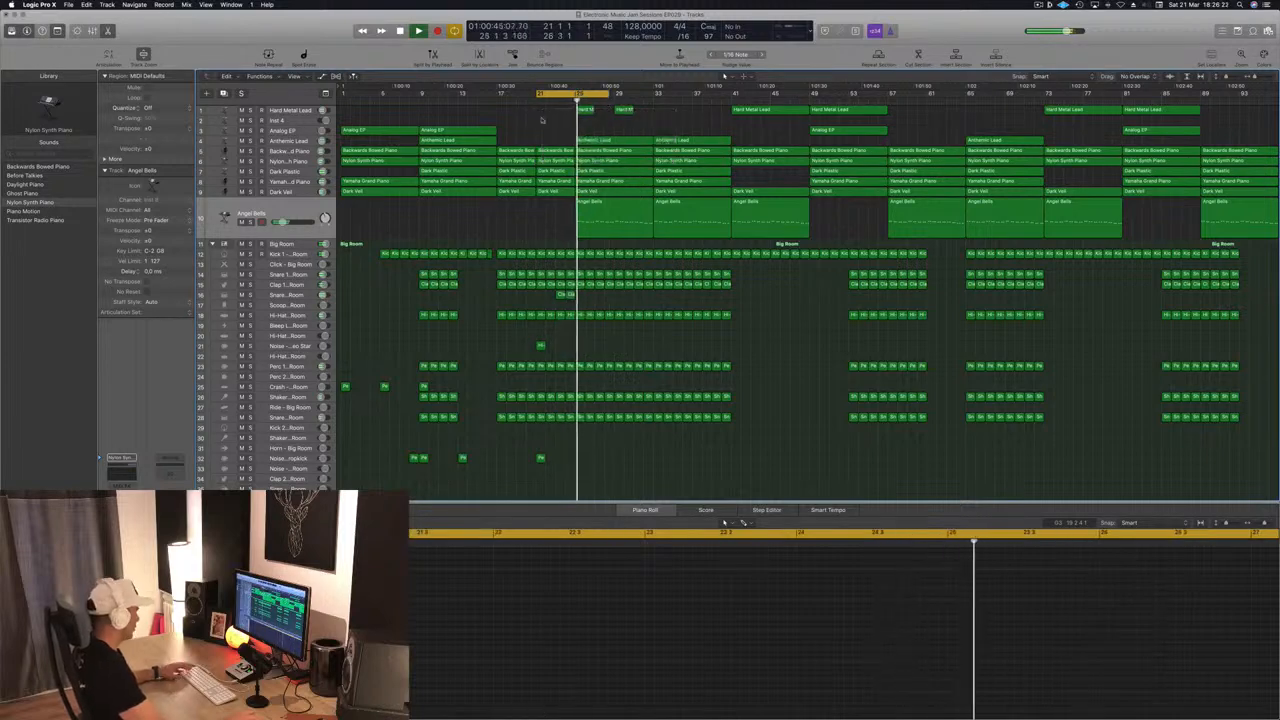
key(super+Right)
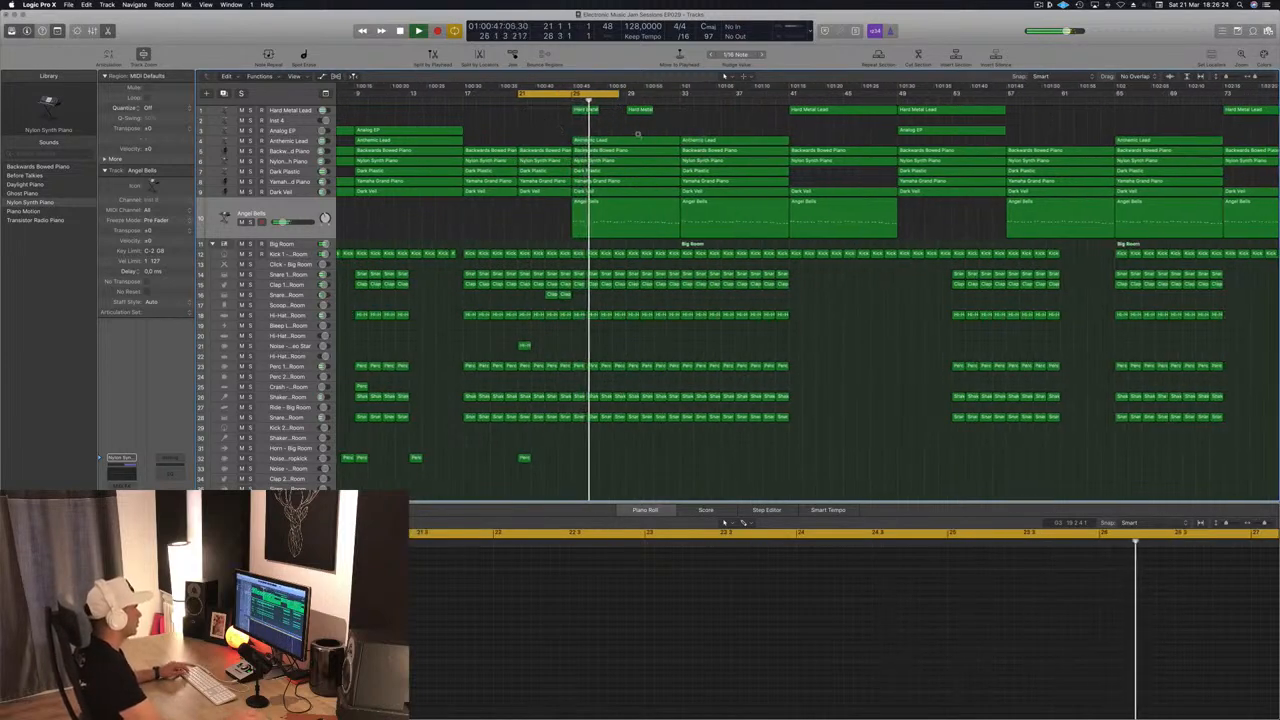
key(super+Left)
key(ctrl+s)
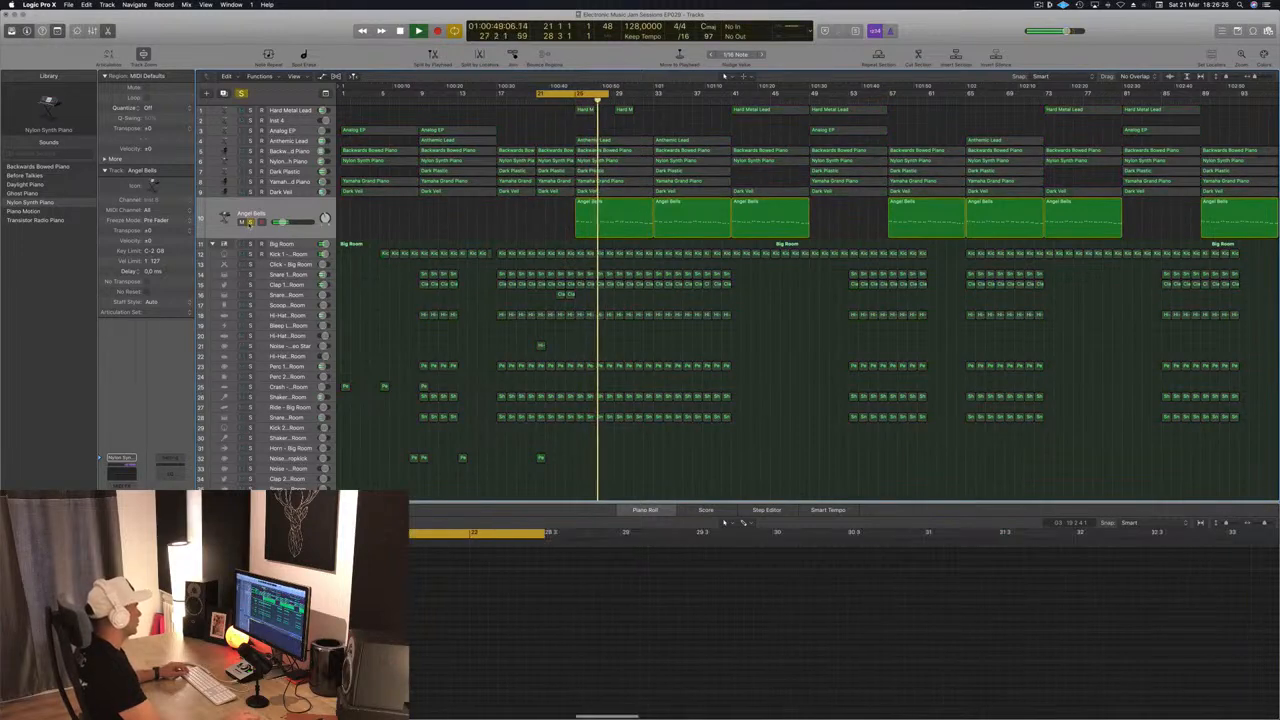
key(ctrl+s)
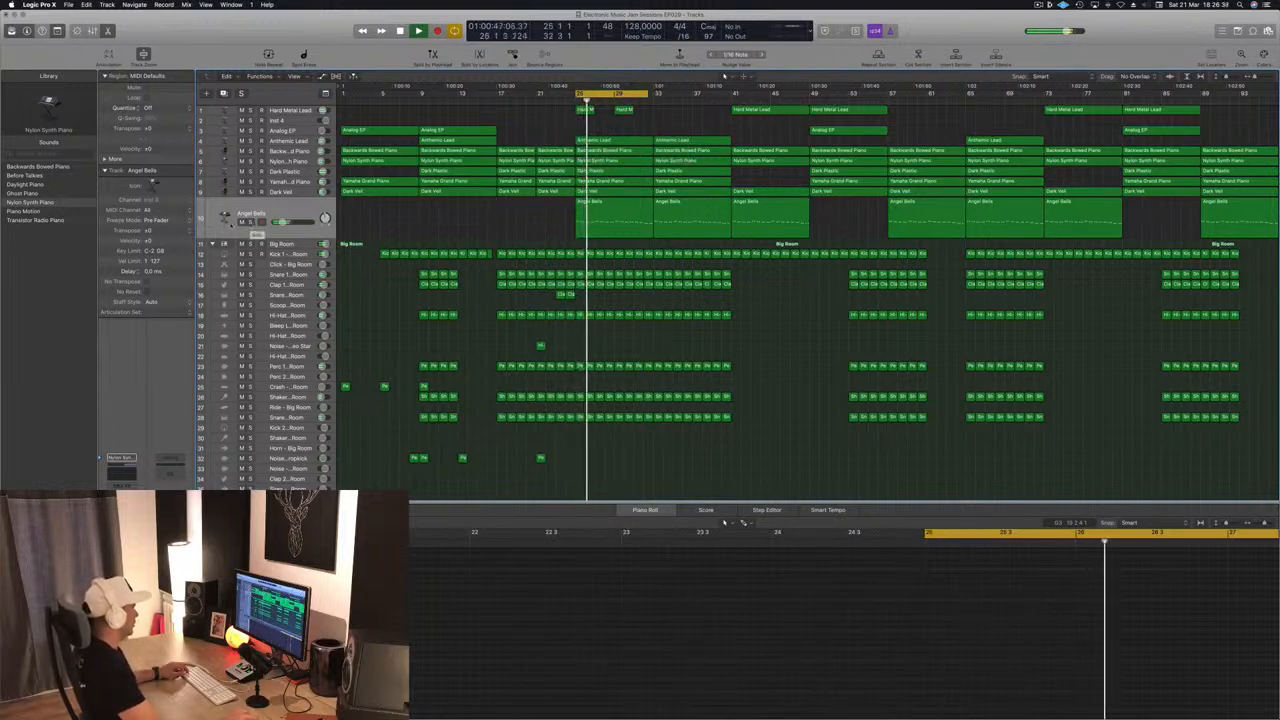
key(ctrl+m)
key(ctrl+m)
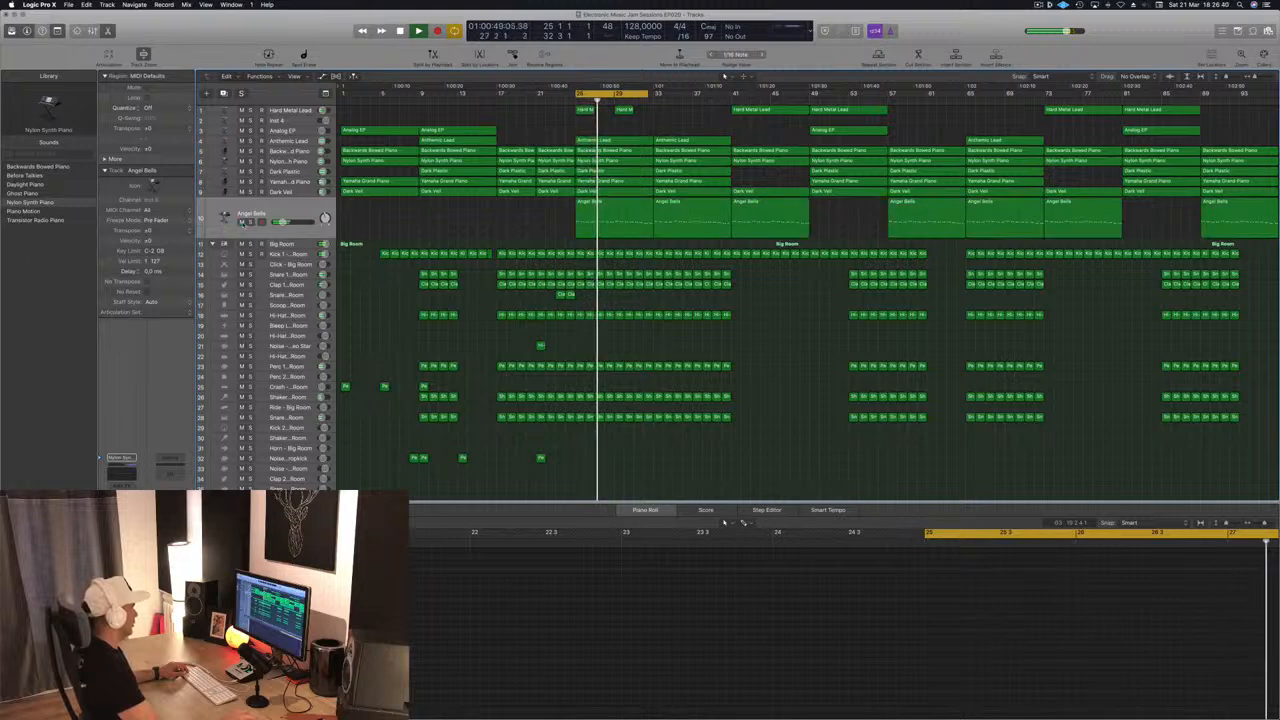
key(ctrl+s)
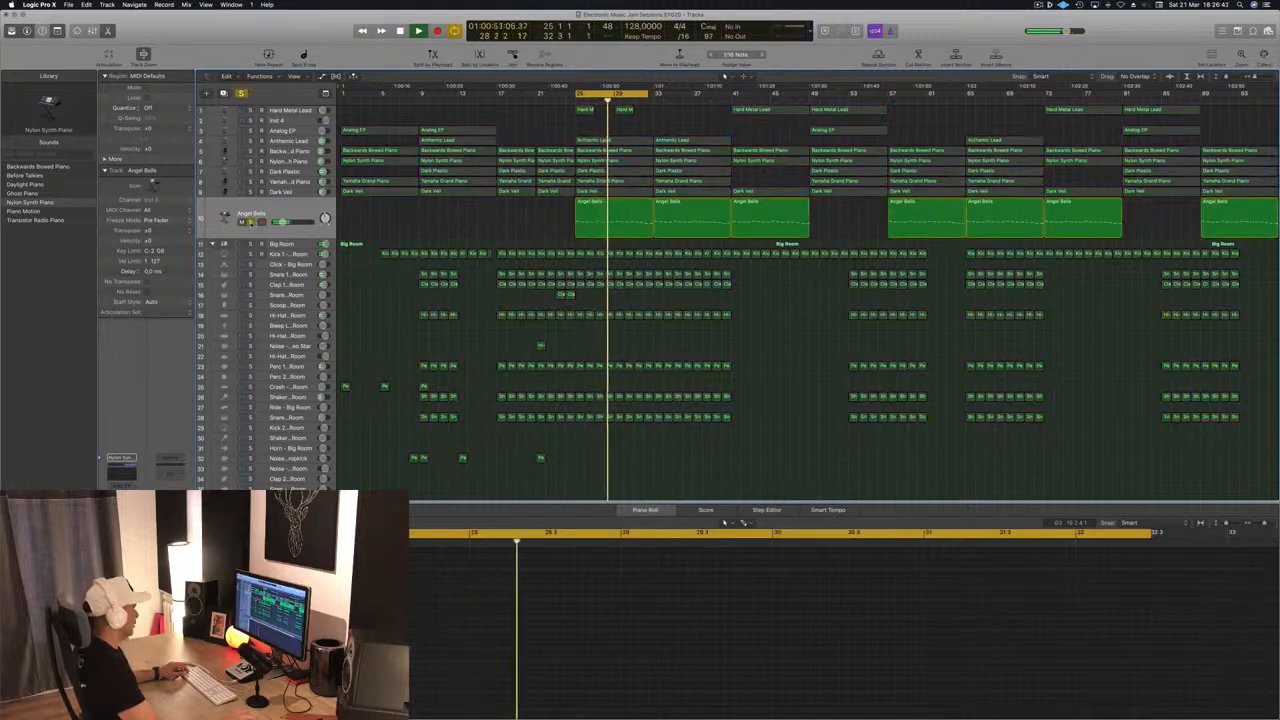
key(ctrl+s)
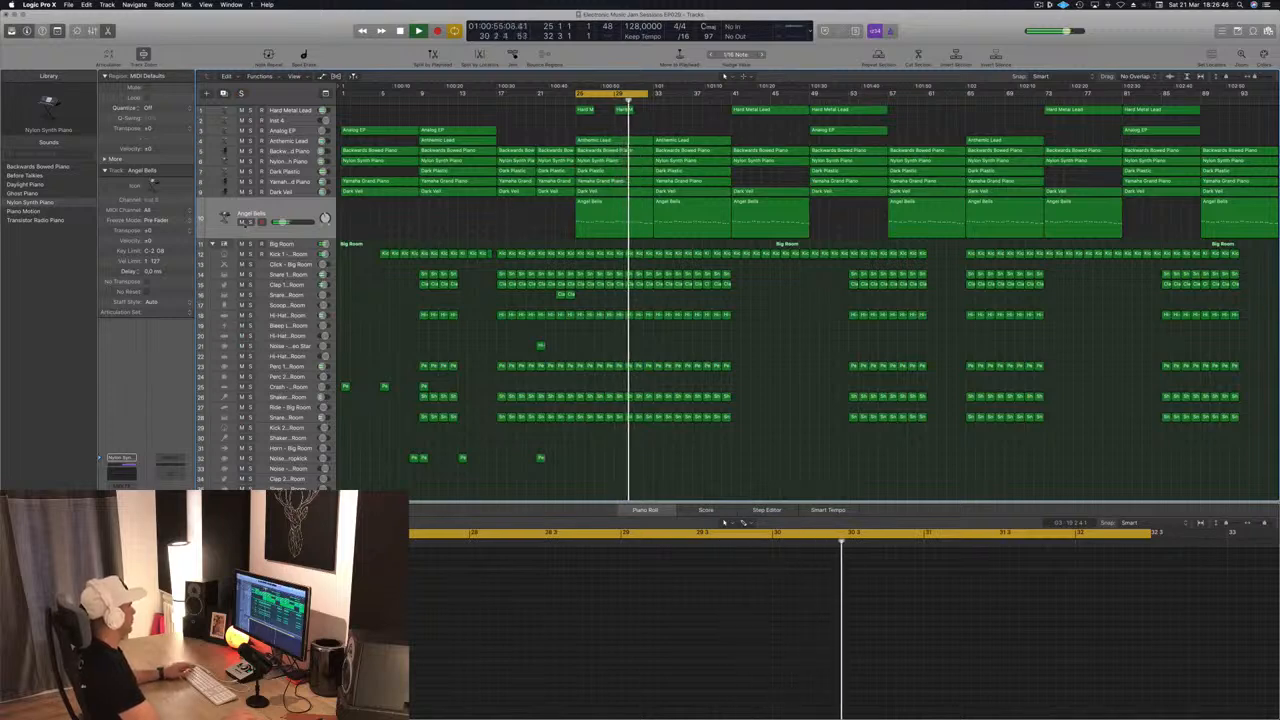
- Mute the Angel Bells track and extend the cycle range from bar 25 to bar 37
key(ctrl+m)
drag(513, 228, 676, 216)
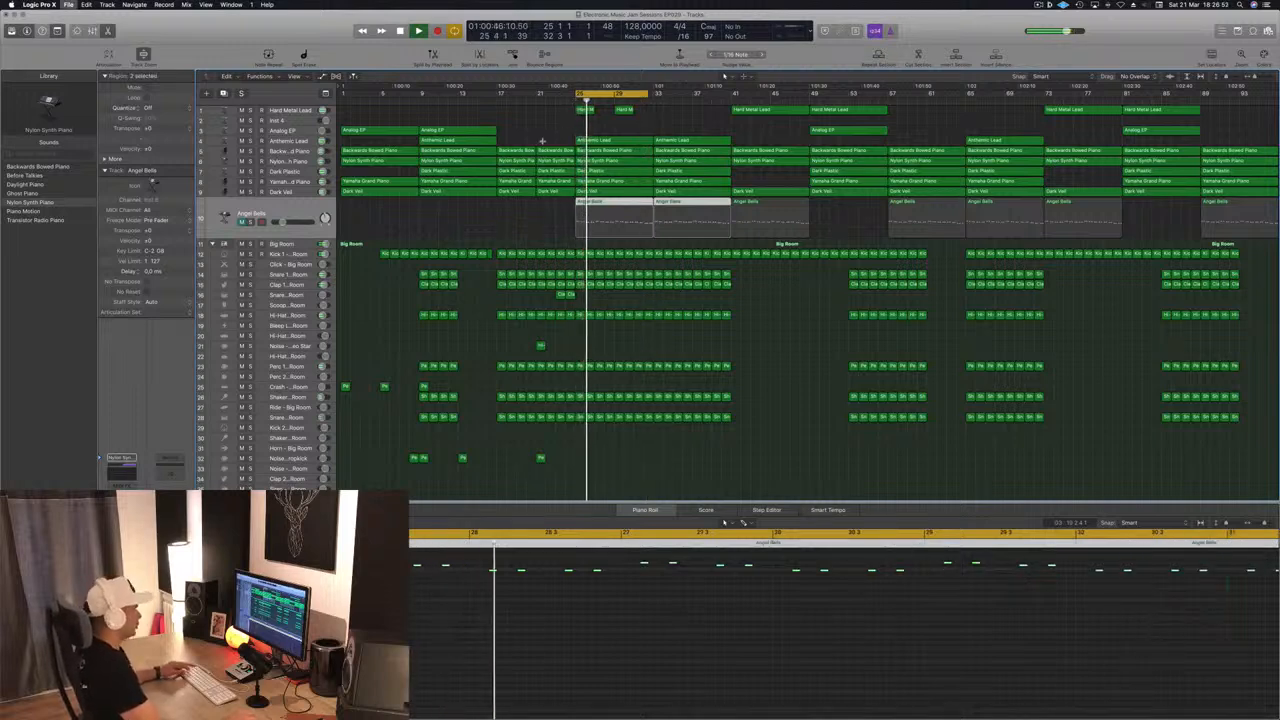
click(524, 234)
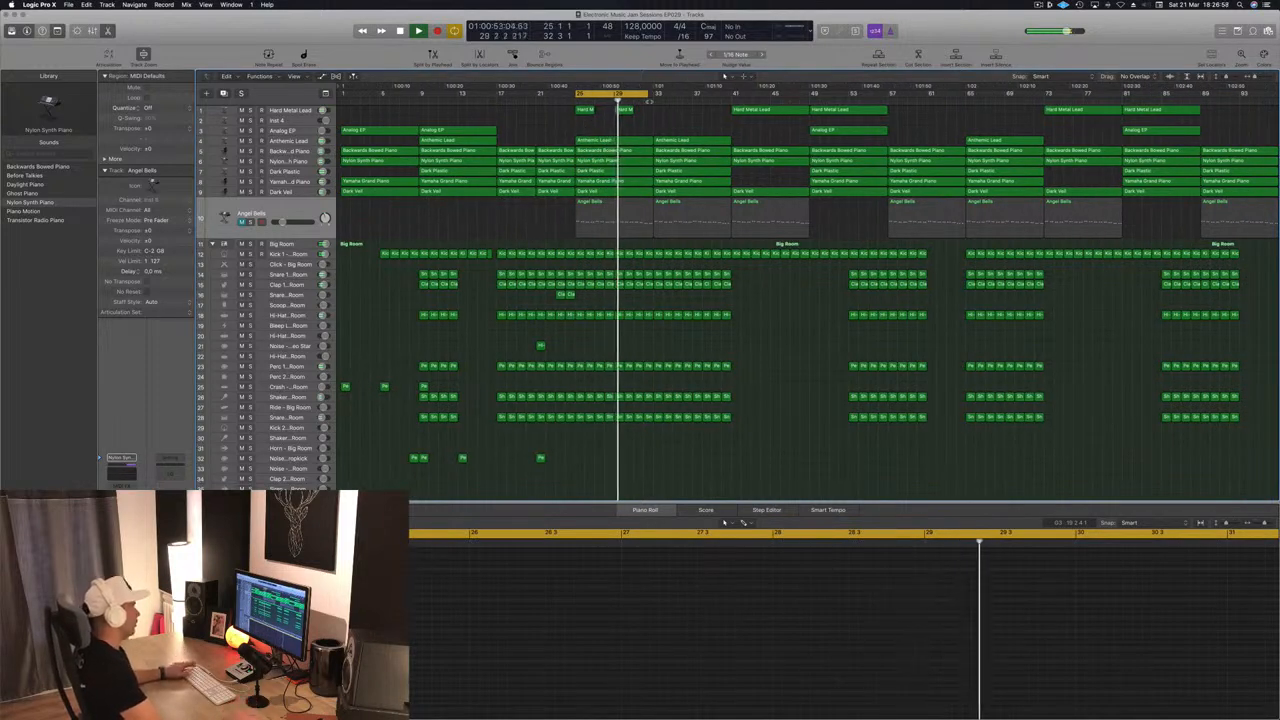
drag(649, 96, 688, 98)
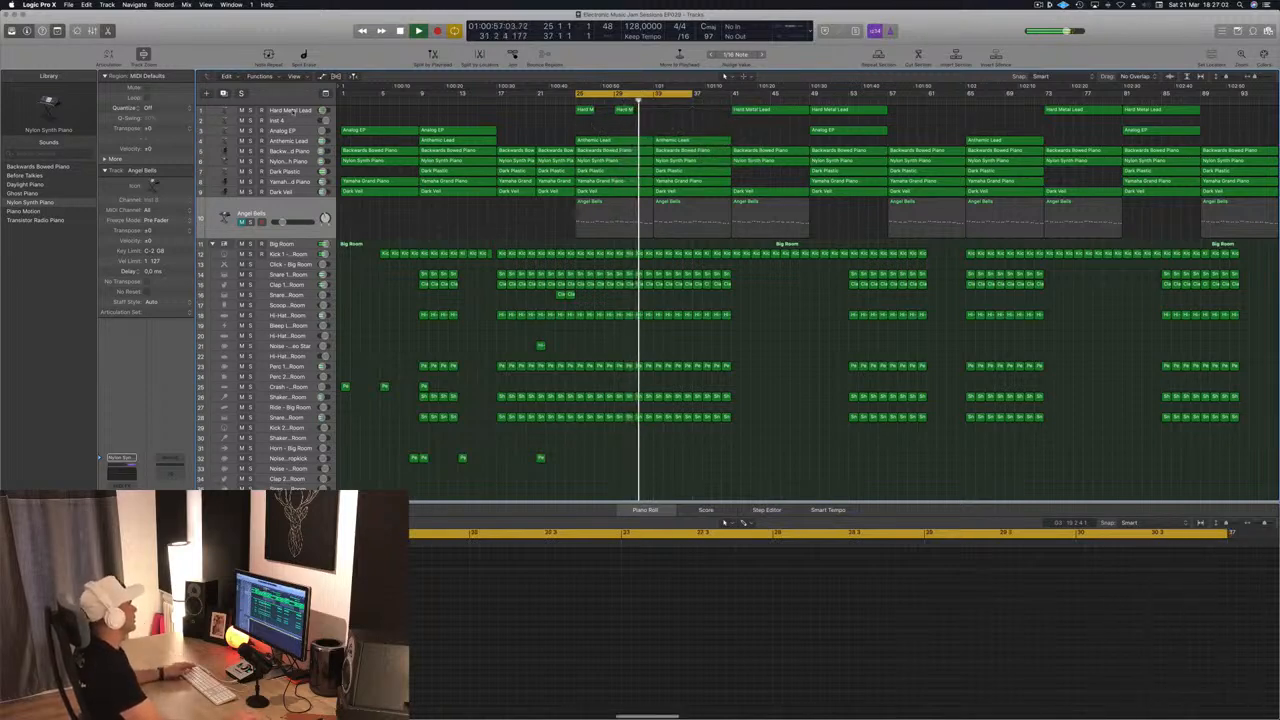
- Select the Hard Metal Lead track, check it in solo and clear its region selection
click(288, 110)
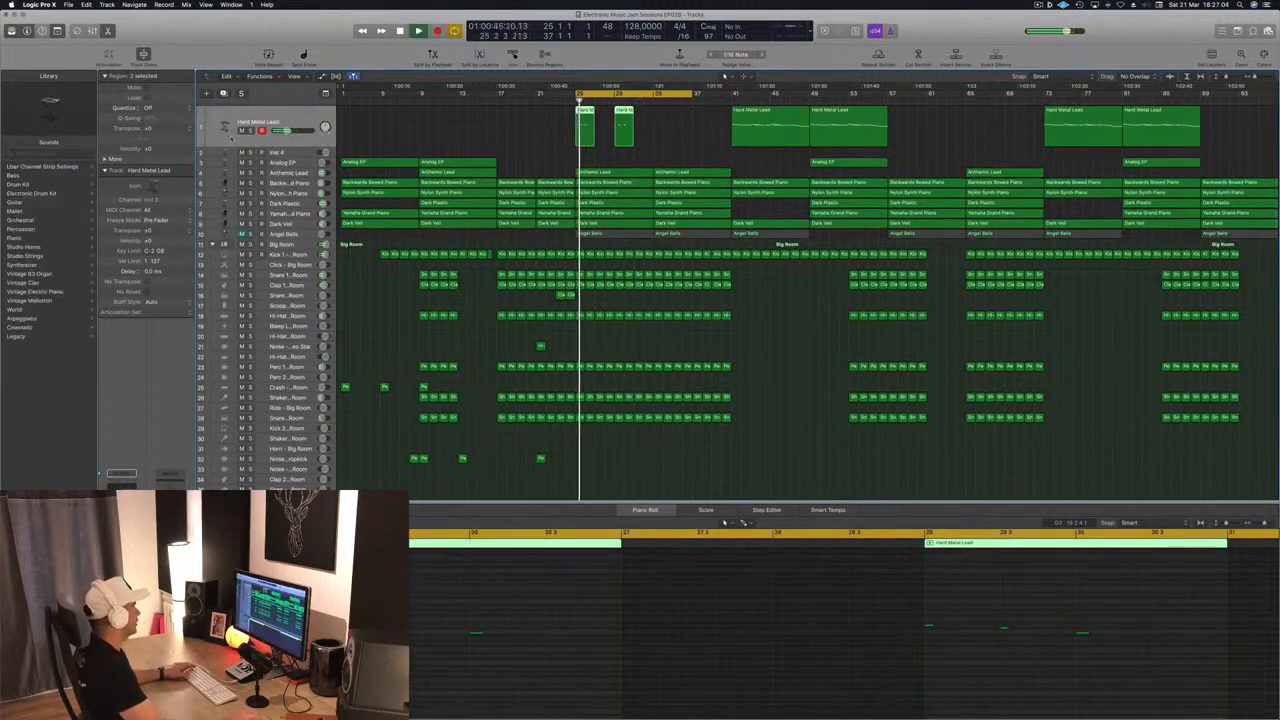
click(250, 130)
click(250, 130)
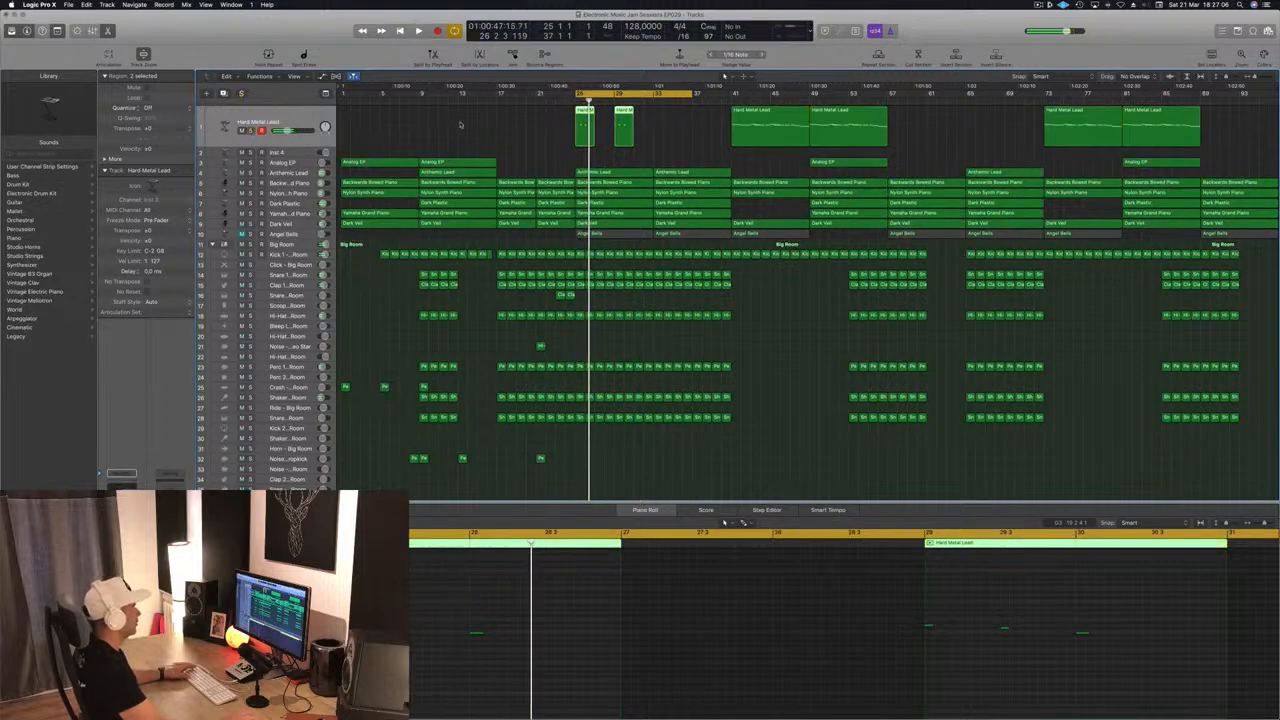
click(467, 126)
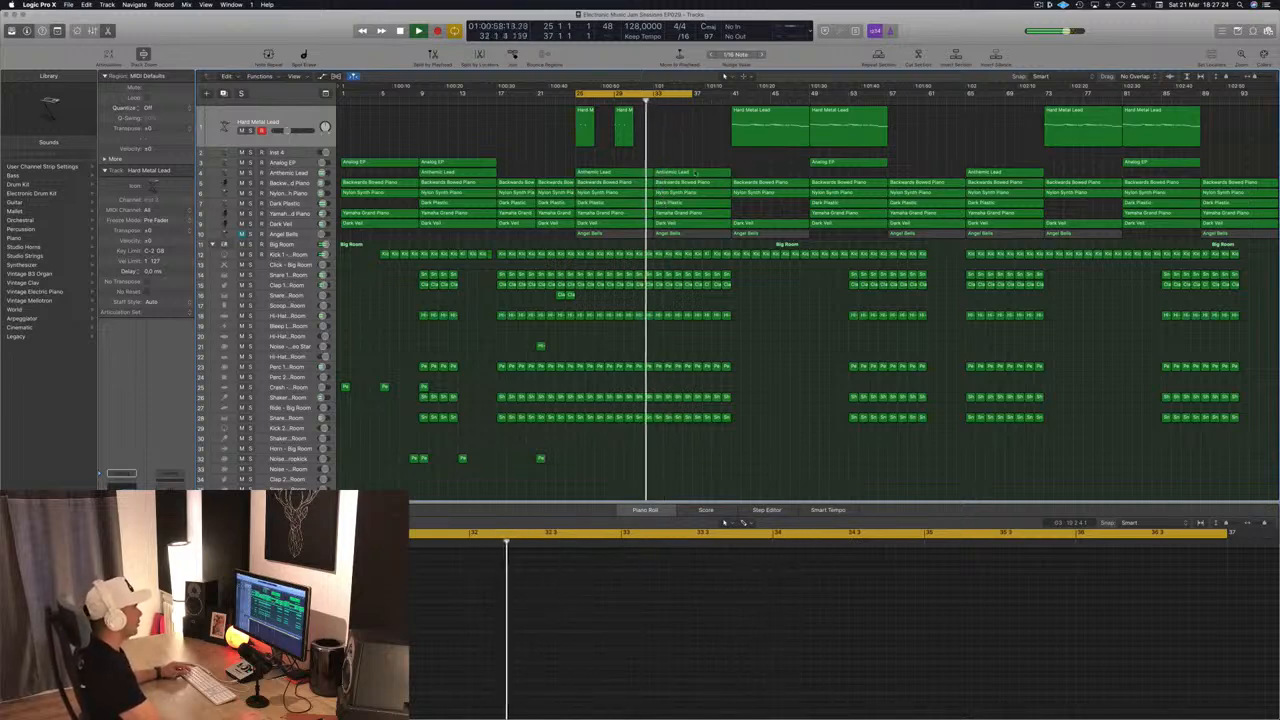
- Replace the Anthemic Lead region at bar 33 with a copy of the bar 41 Hard Metal Lead region and replay from before bar 33
click(740, 138)
drag(743, 128, 662, 118)
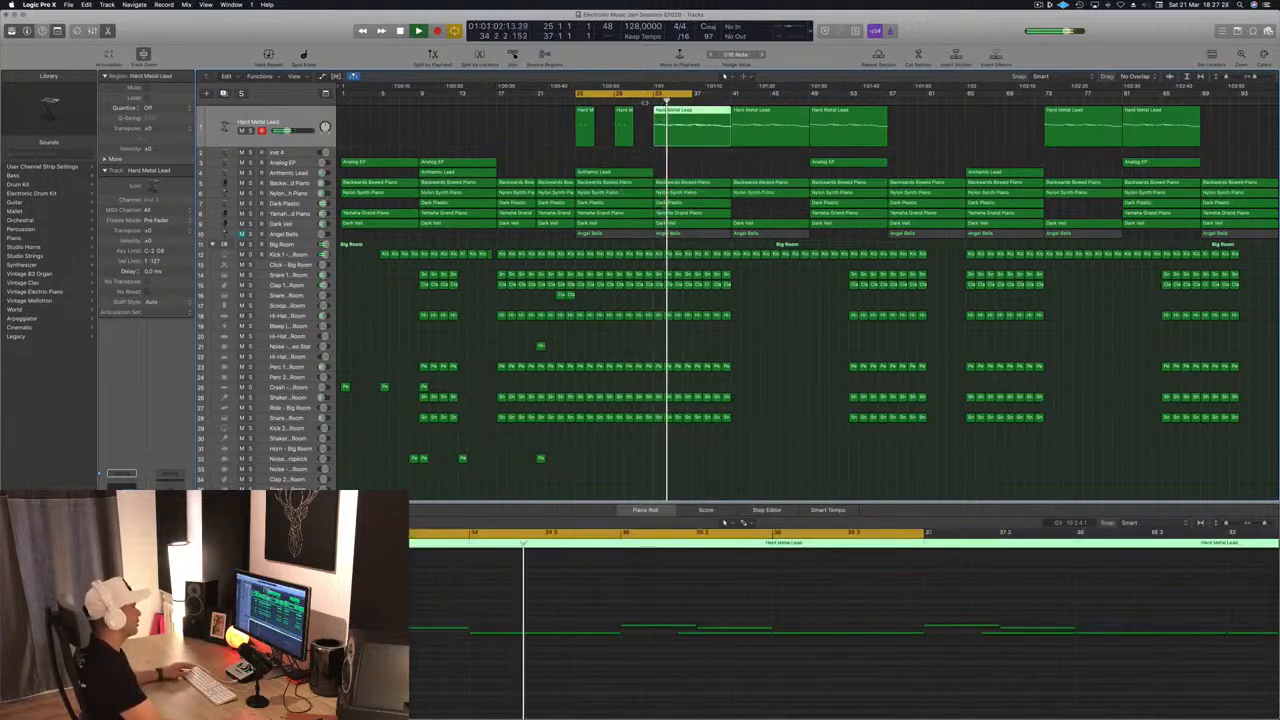
key(comma)
key(comma)
click(685, 166)
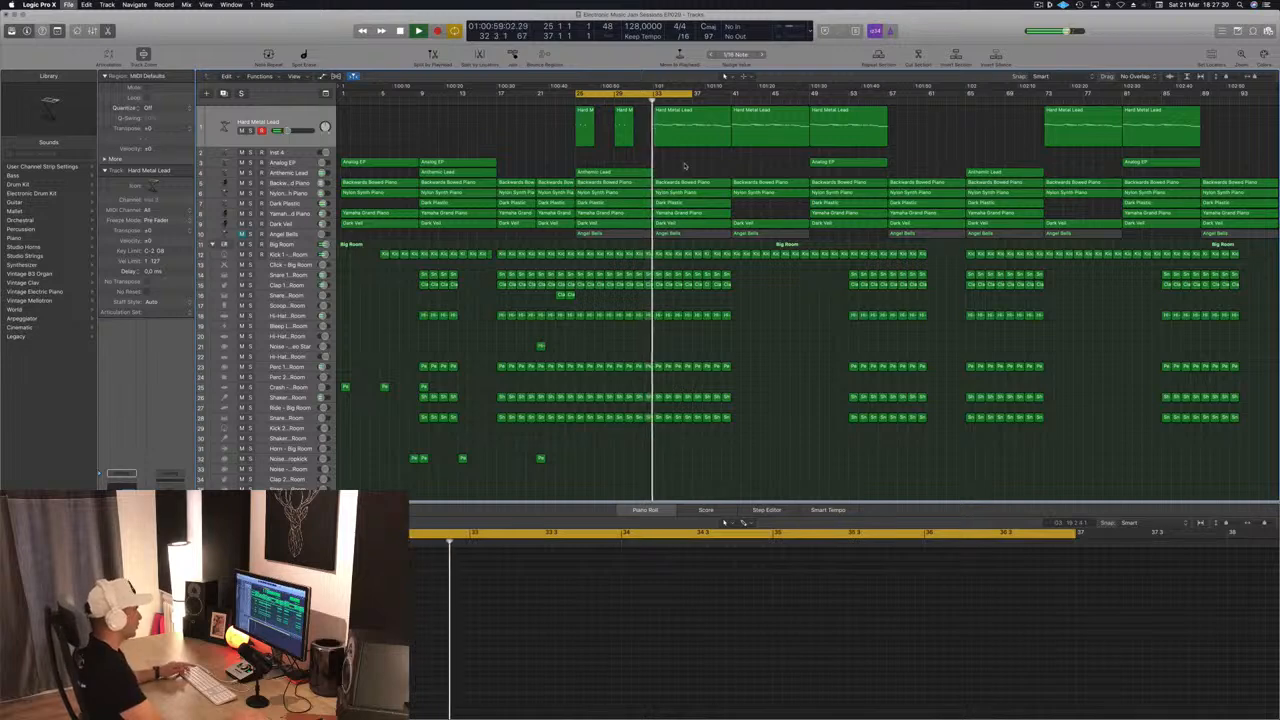
- Delete the Hard Metal Lead copy at bar 33 and play with the cycle range set to bars 33 to 45
click(683, 140)
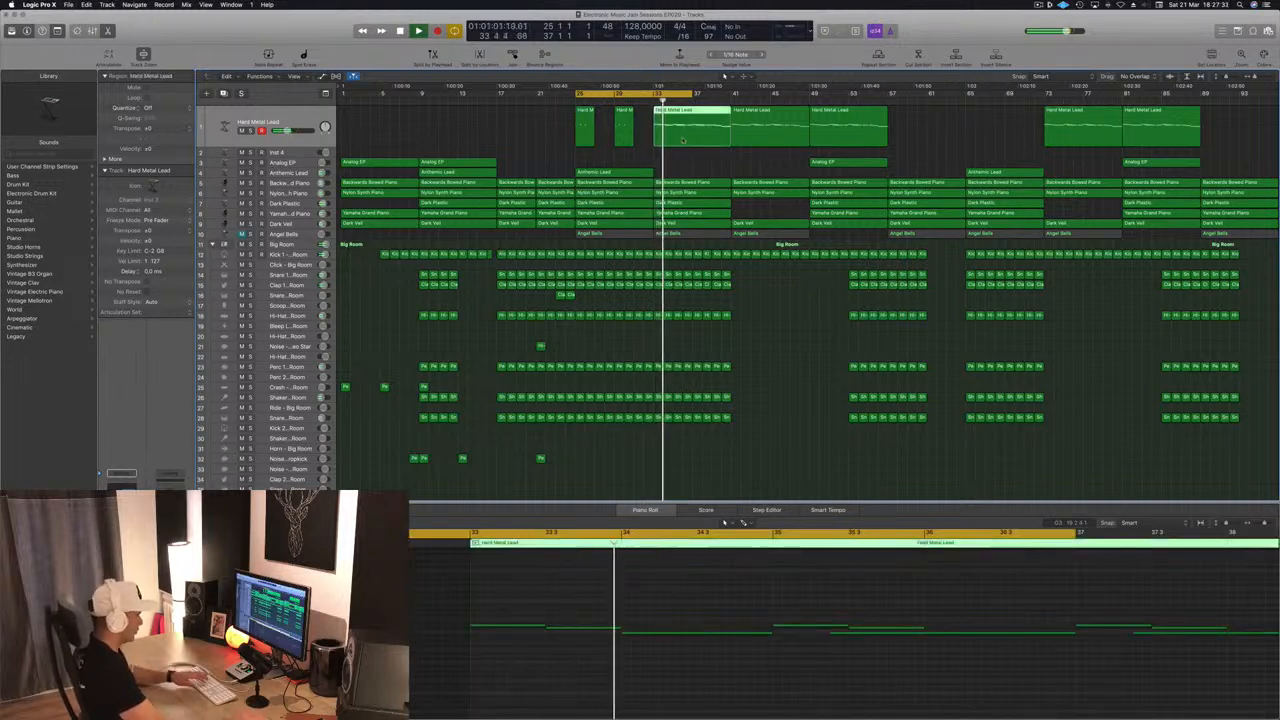
key(Delete)
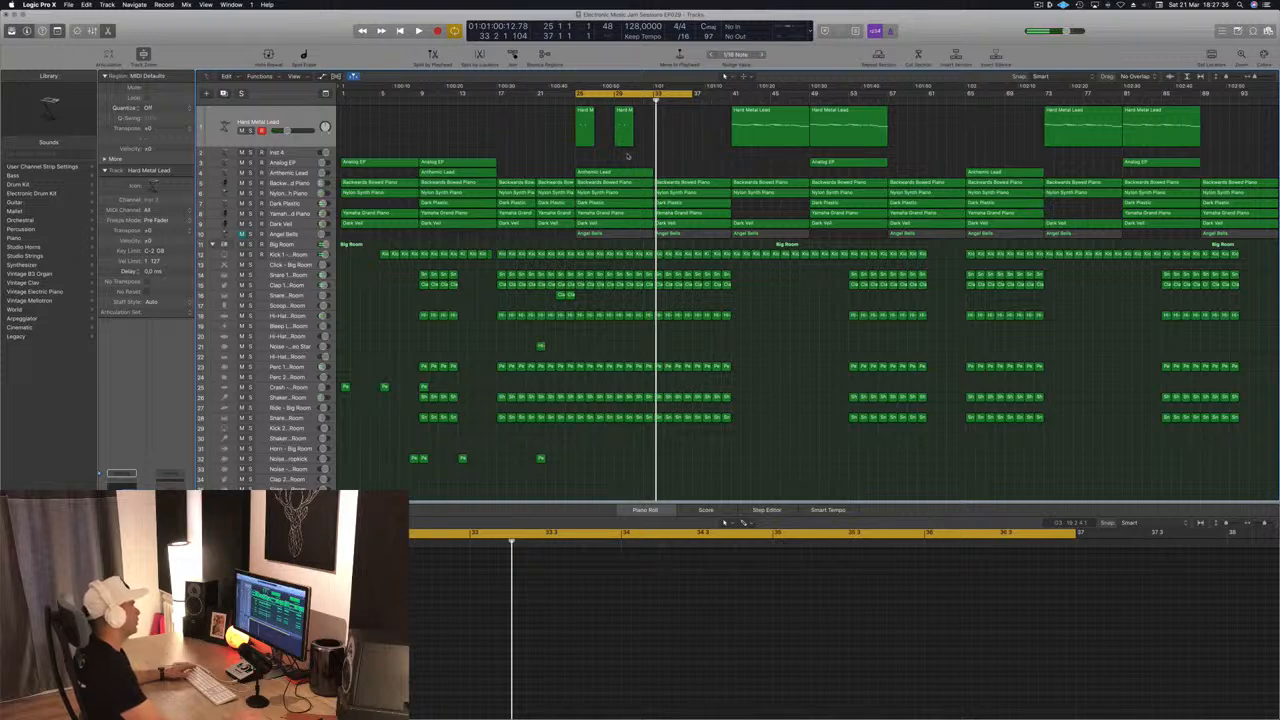
drag(682, 96, 761, 110)
key(space)
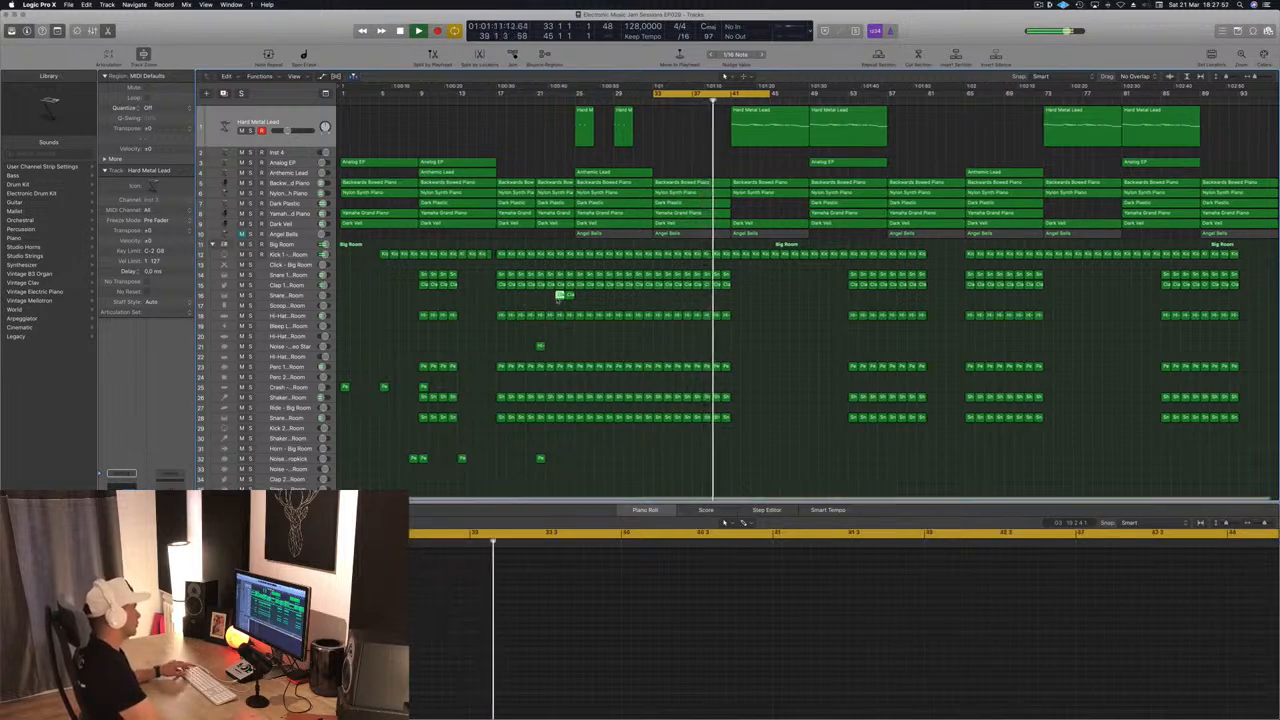
- Copy the snare roll regions from bars 23 and 24 to bars 39 and 40, and the Noise region from bar 21 to bar 41
click(562, 295)
drag(562, 295, 720, 296)
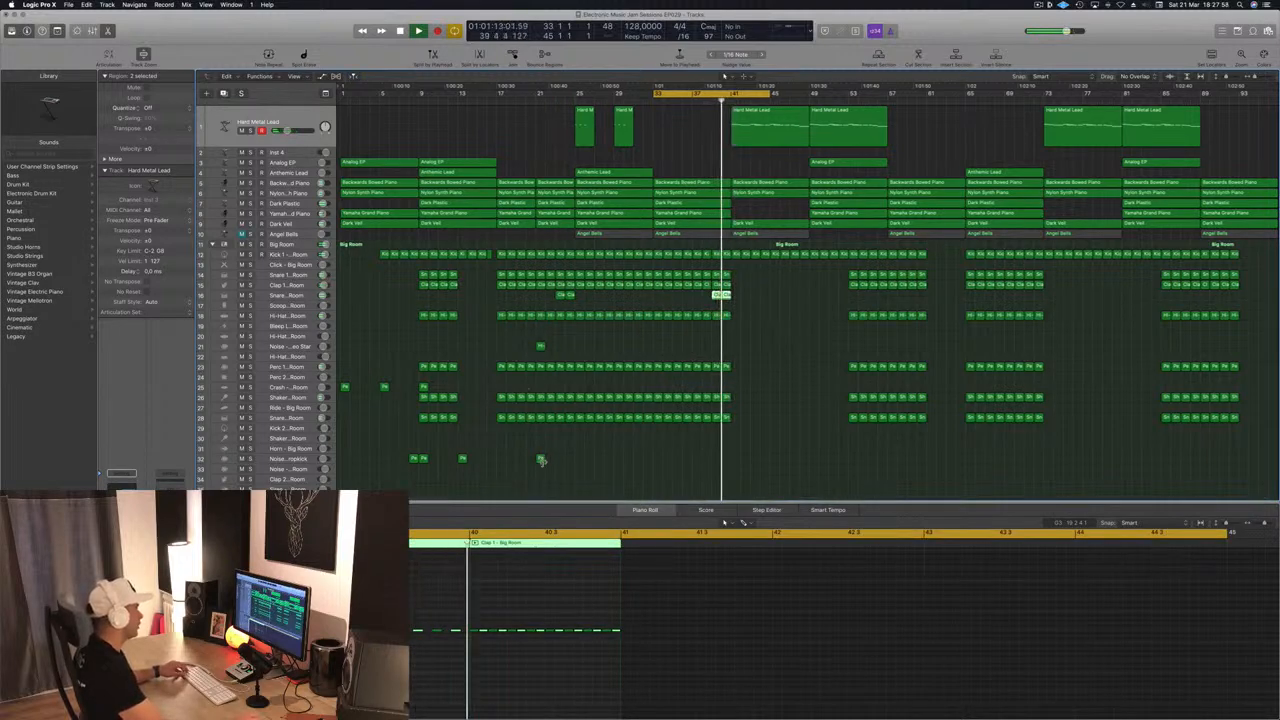
click(540, 347)
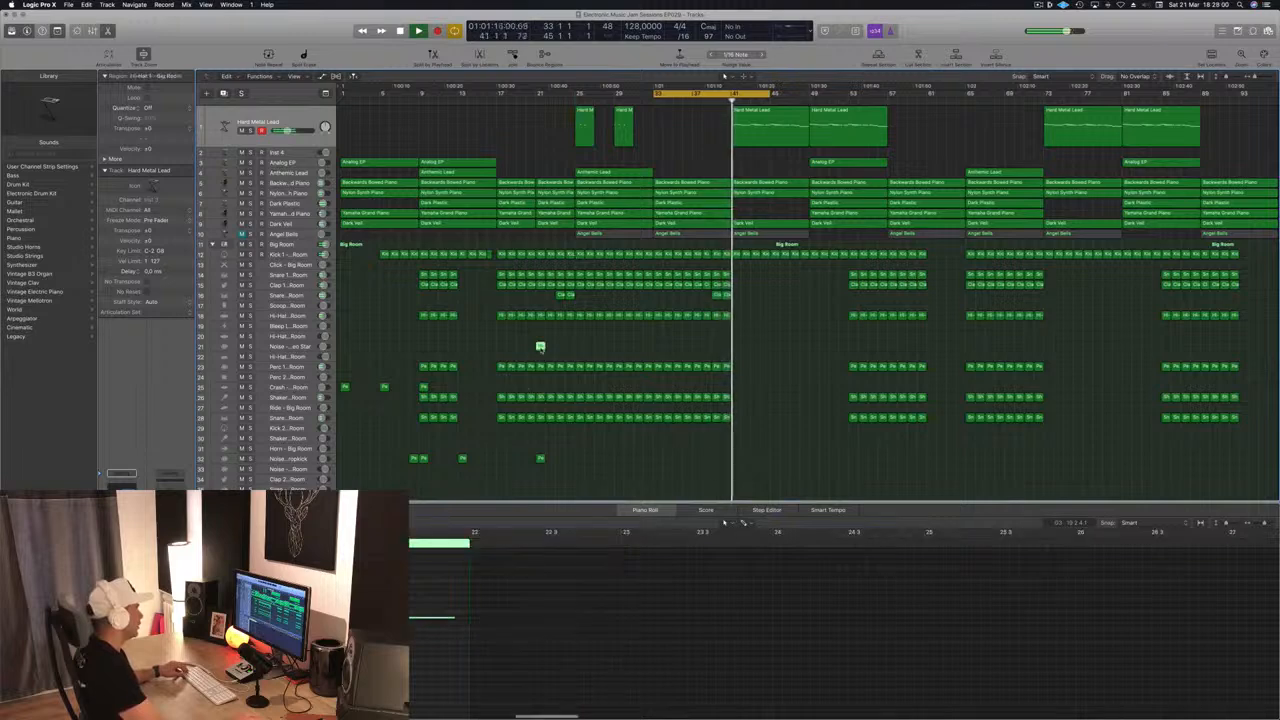
drag(540, 347, 736, 348)
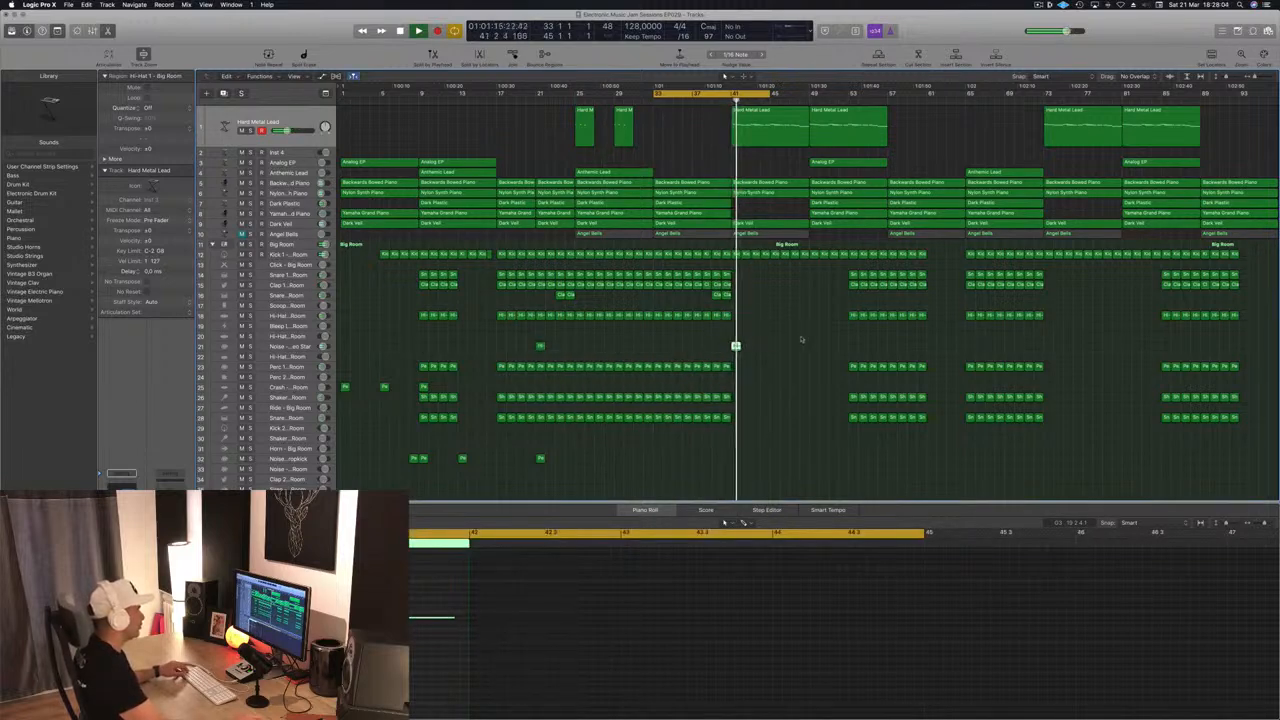
- Replay the transition into bar 41 with the Noise - Video Star track selected and delete the Backwards Bowed Piano region at bar 41
click(723, 100)
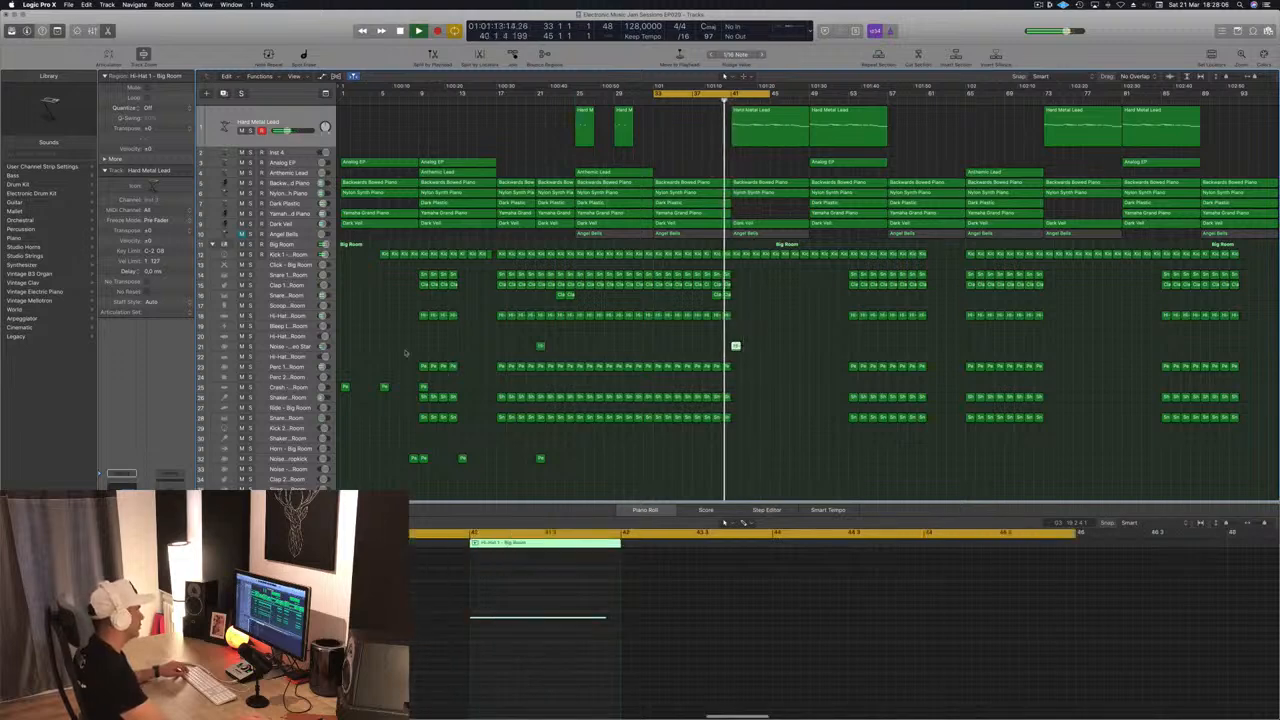
click(298, 347)
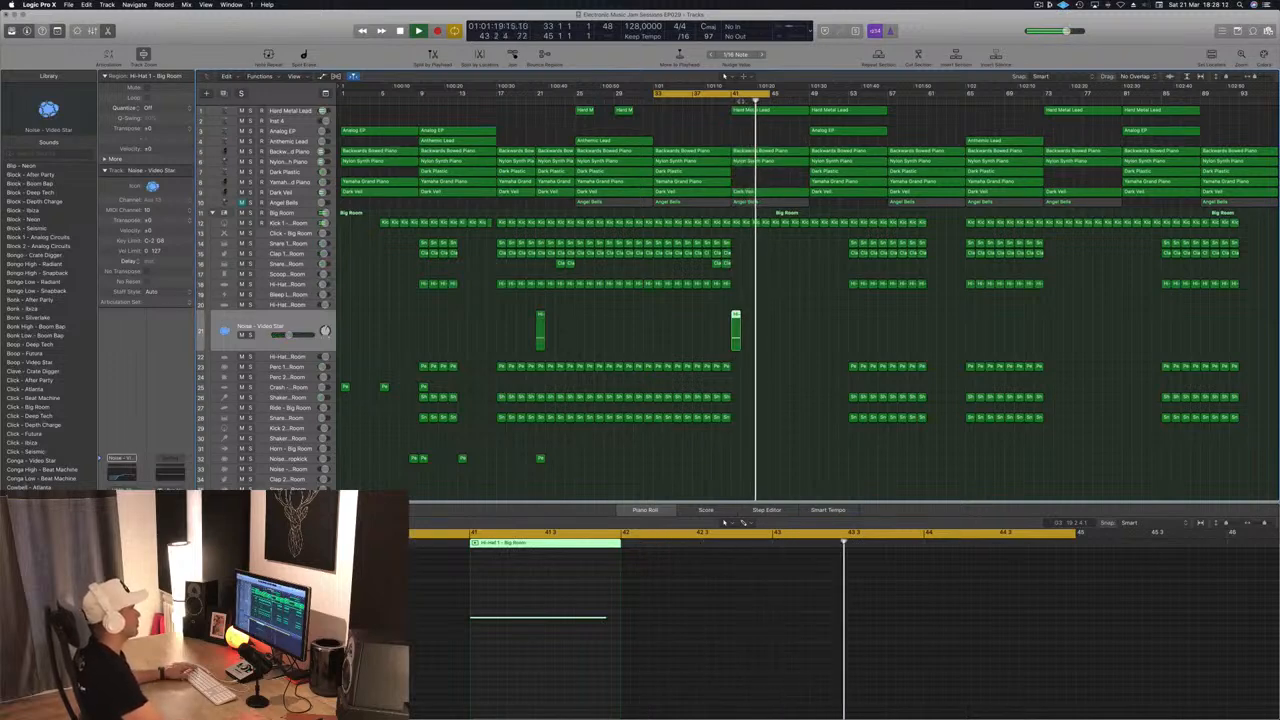
click(713, 101)
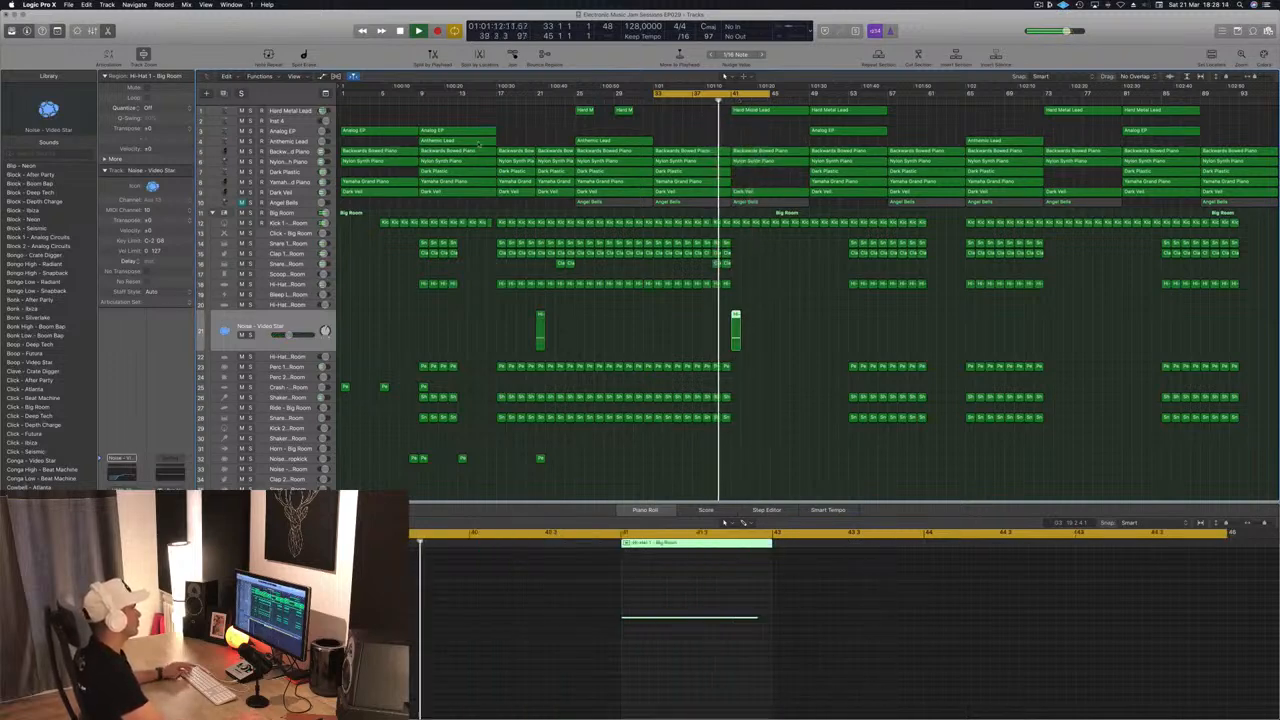
click(783, 152)
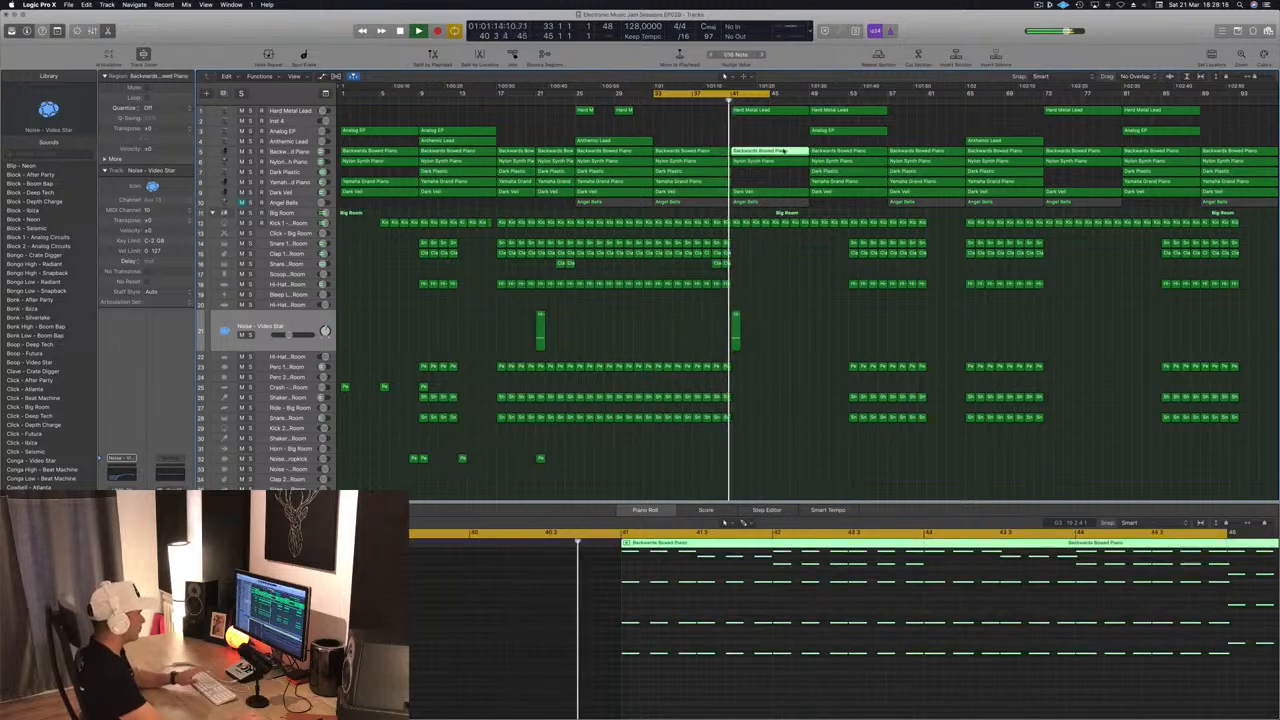
key(Delete)
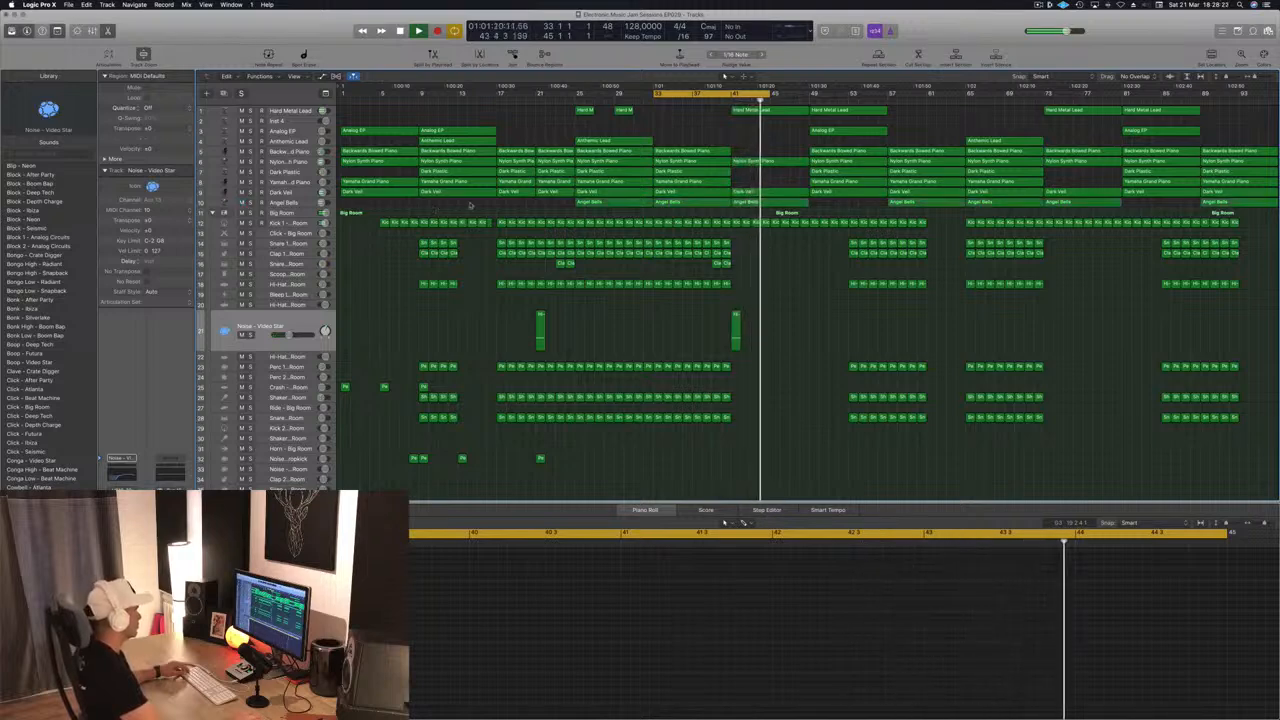
- Delete the Angel Bells track together with all its regions
click(300, 203)
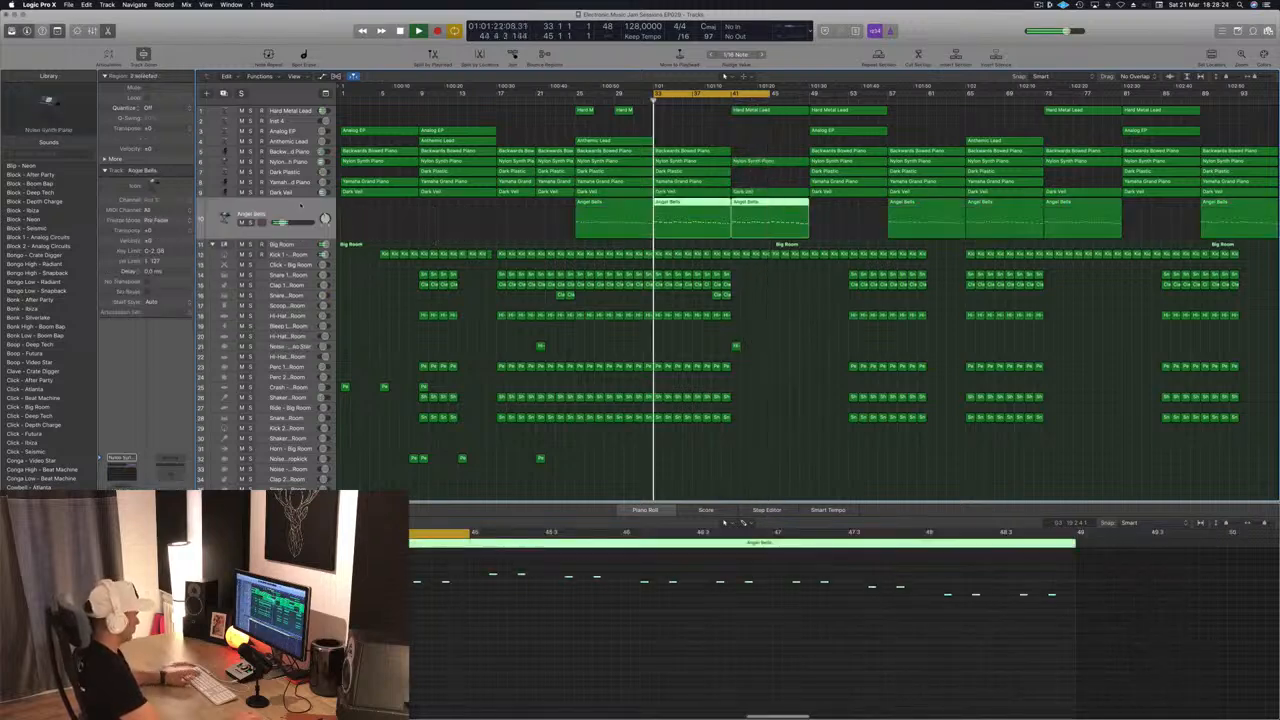
key(Delete)
key(Delete)
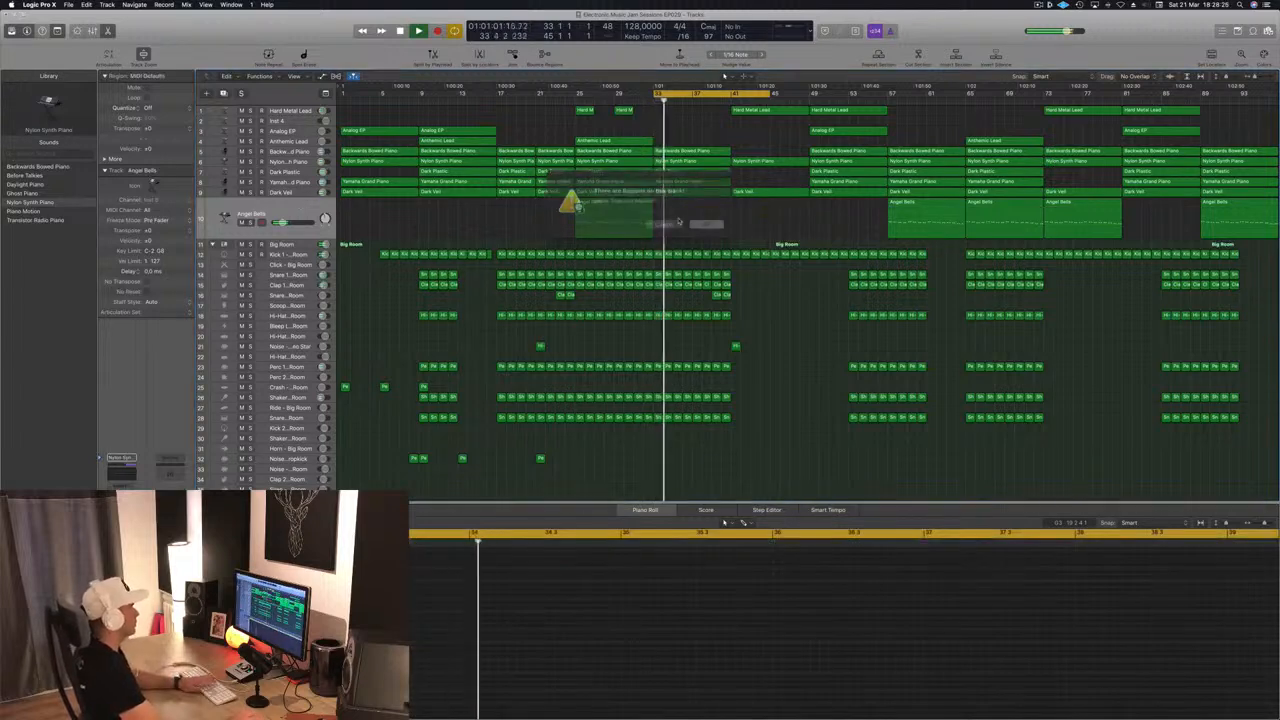
click(703, 220)
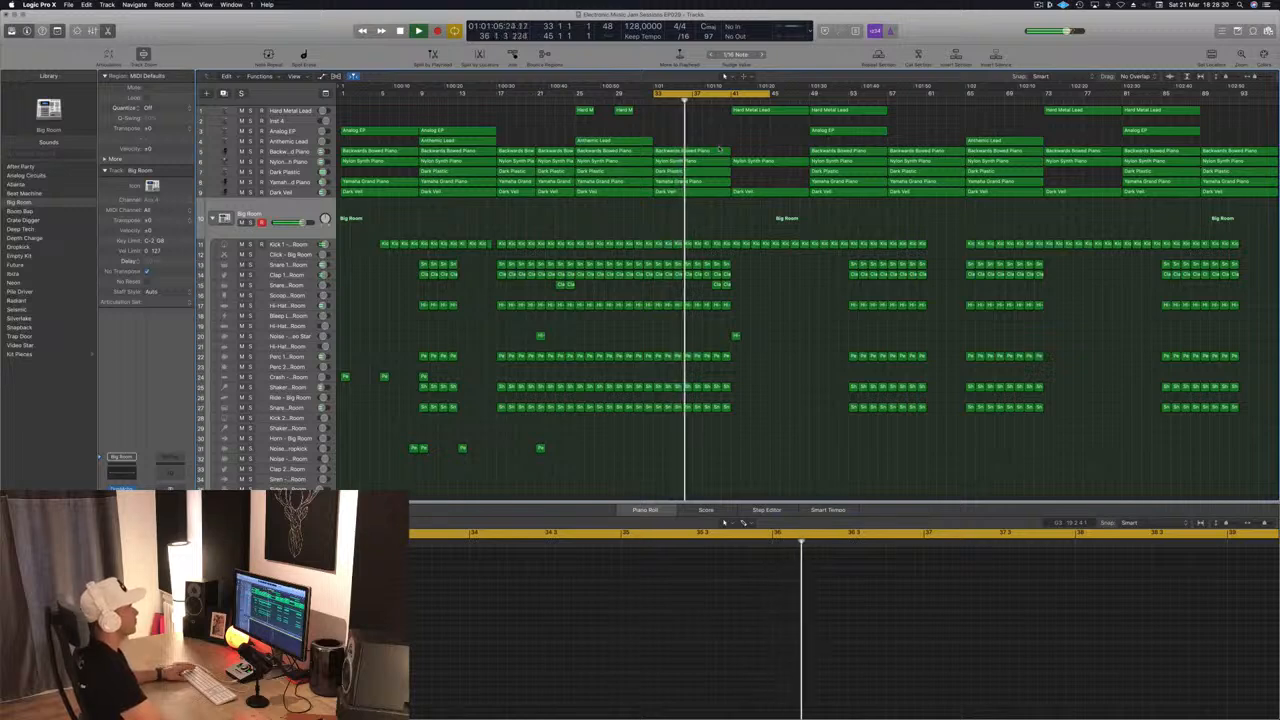
- Try layering a copy of the bar 41 Hard Metal Lead region on the Inst 4 track
click(755, 110)
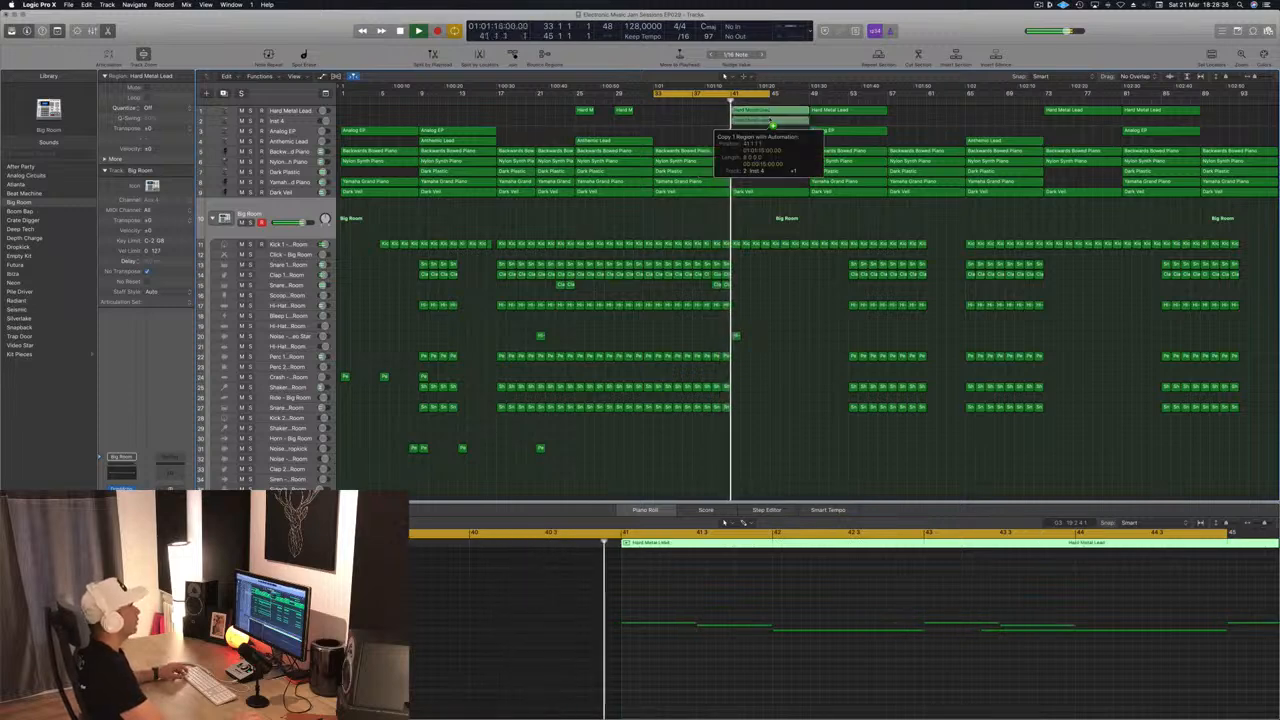
drag(788, 112, 788, 121)
- Delete the Hard Metal Lead copy and the Inst 4 track that holds it
click(282, 122)
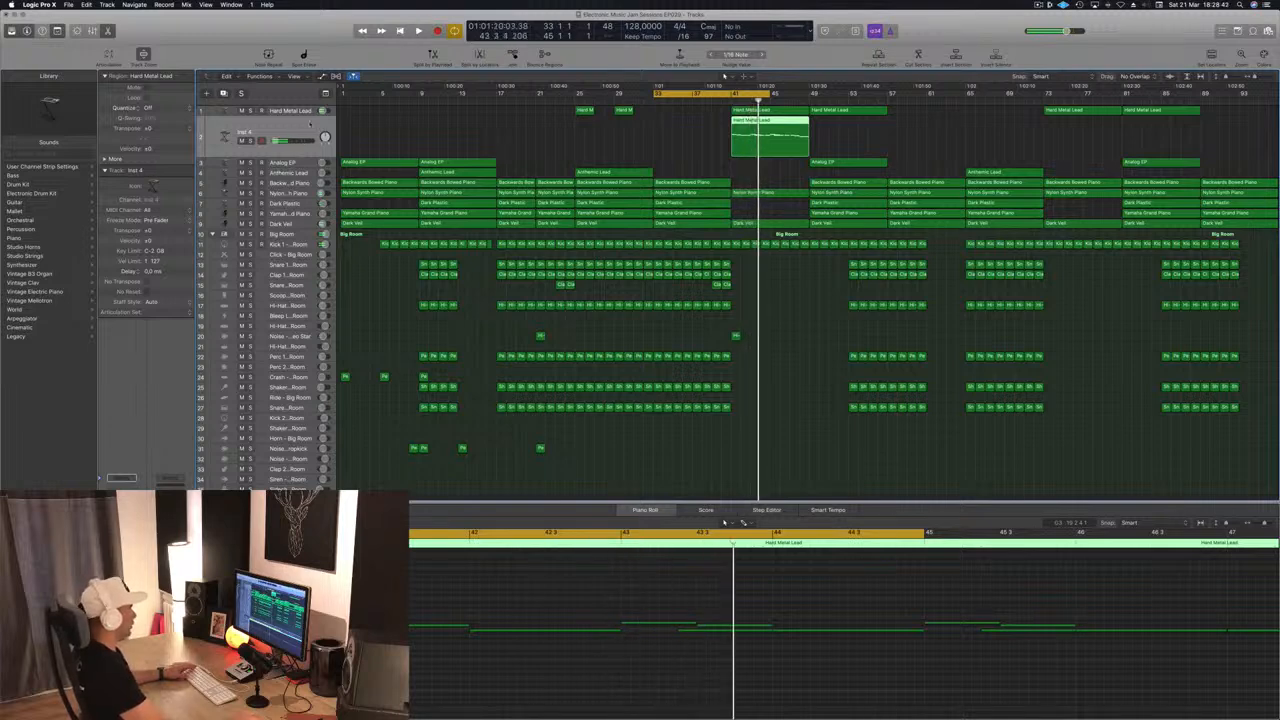
key(Delete)
key(super+BackSpace)
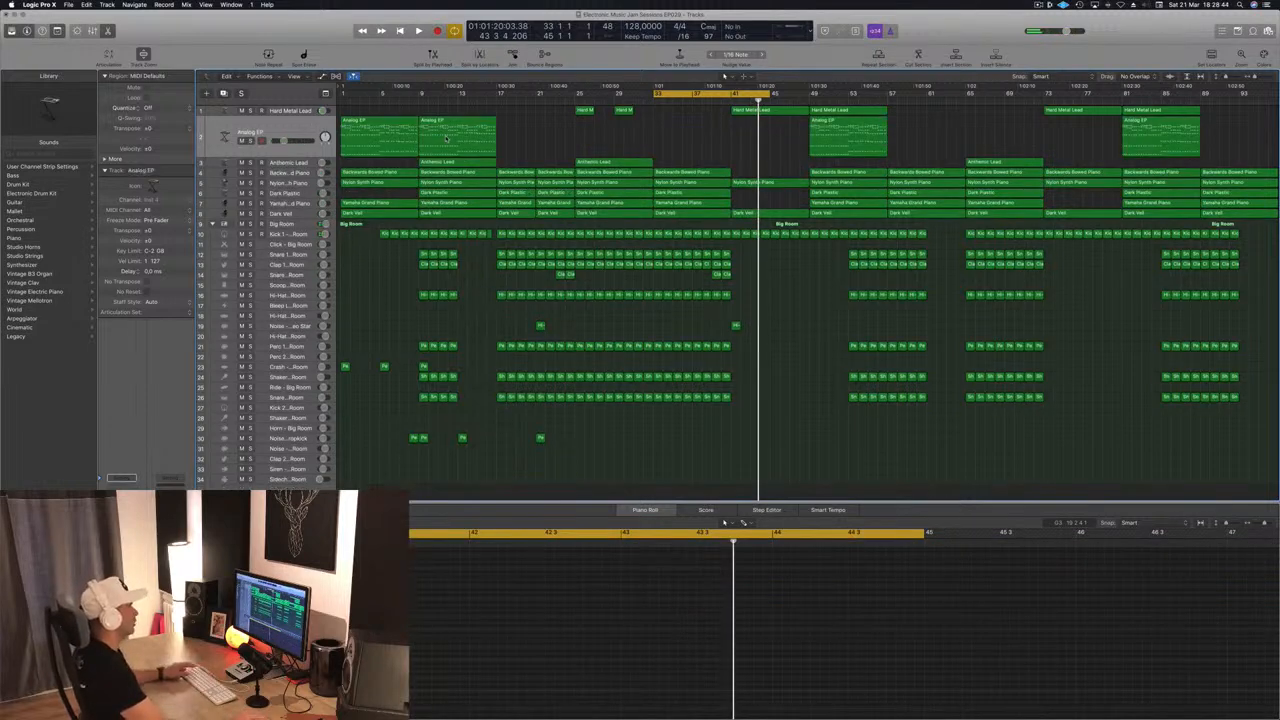
- Play the section from bar 33 and shorten the cycle range to bars 33 to 41
key(space)
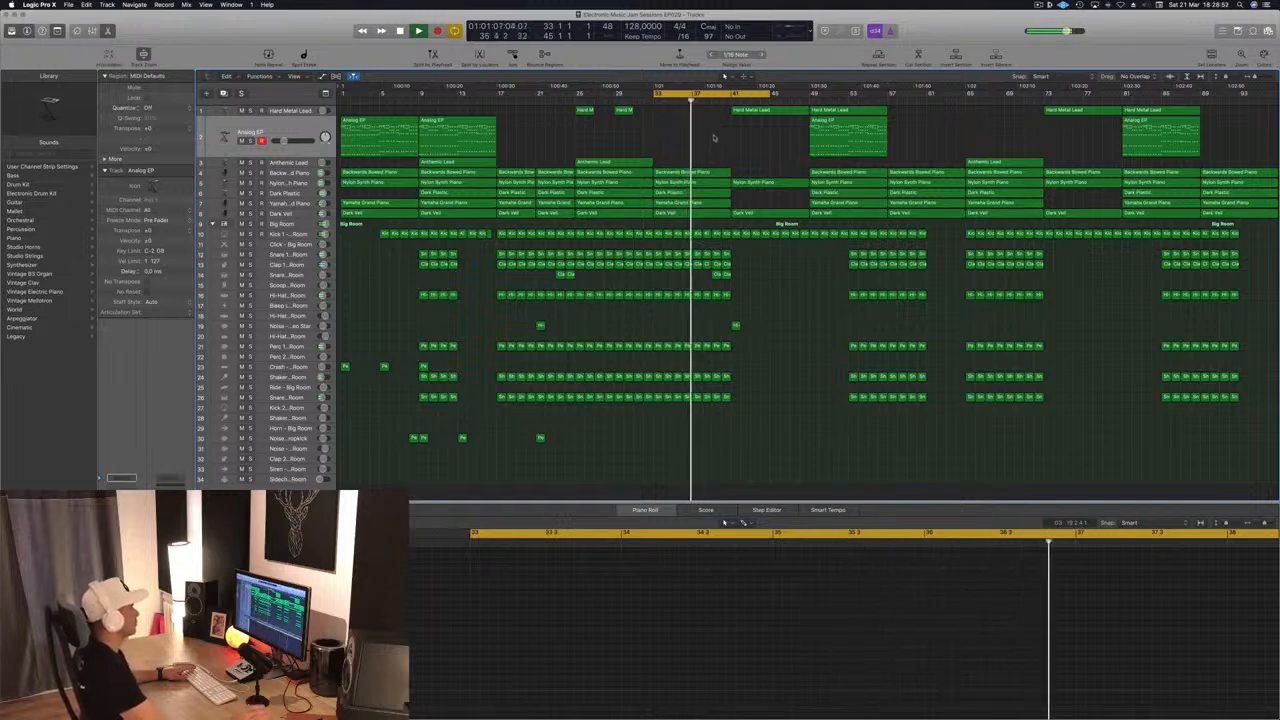
key(space)
key(space)
drag(771, 95, 734, 100)
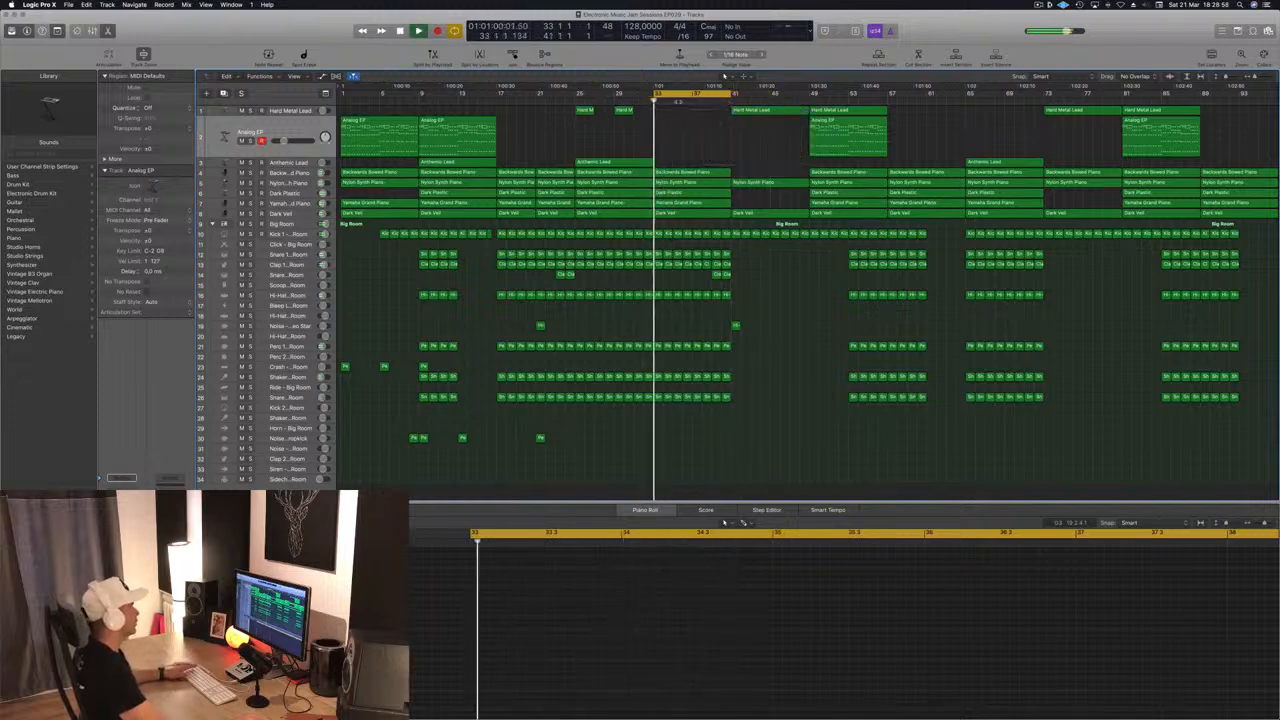
- Move the cycle range to bars 25 to 33 and solo the Kick 1 track
drag(655, 94, 577, 104)
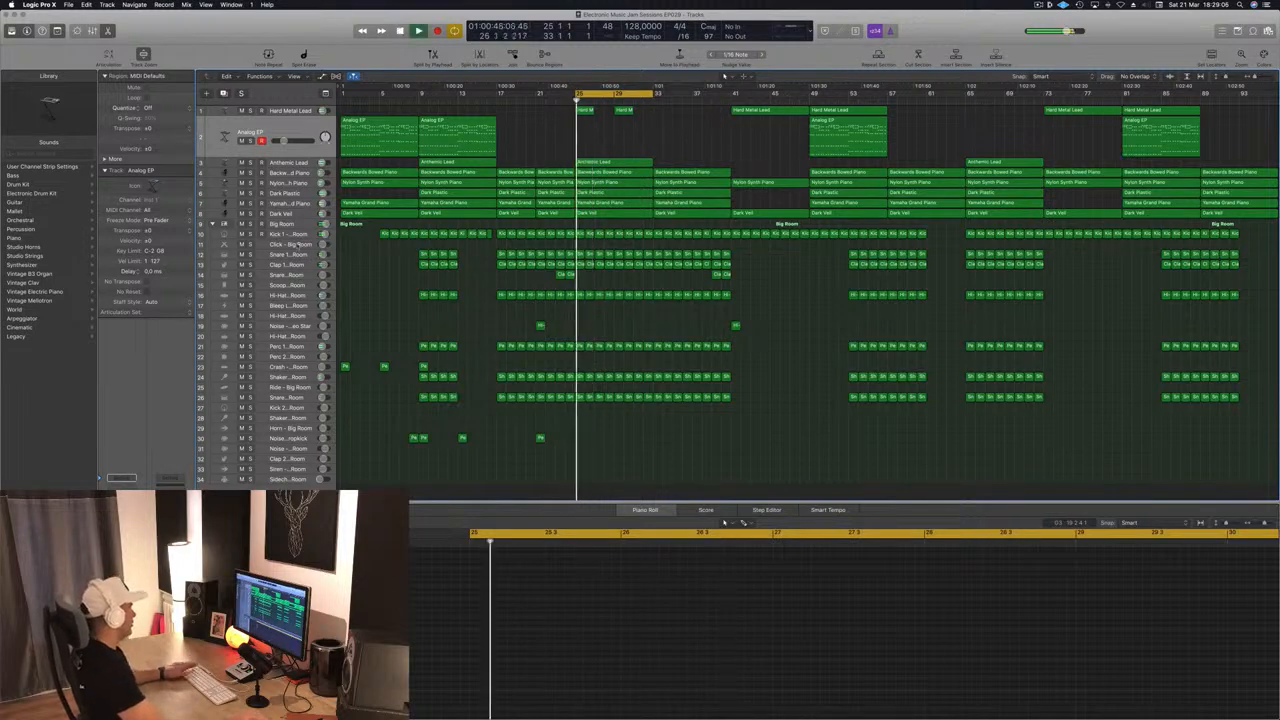
click(252, 233)
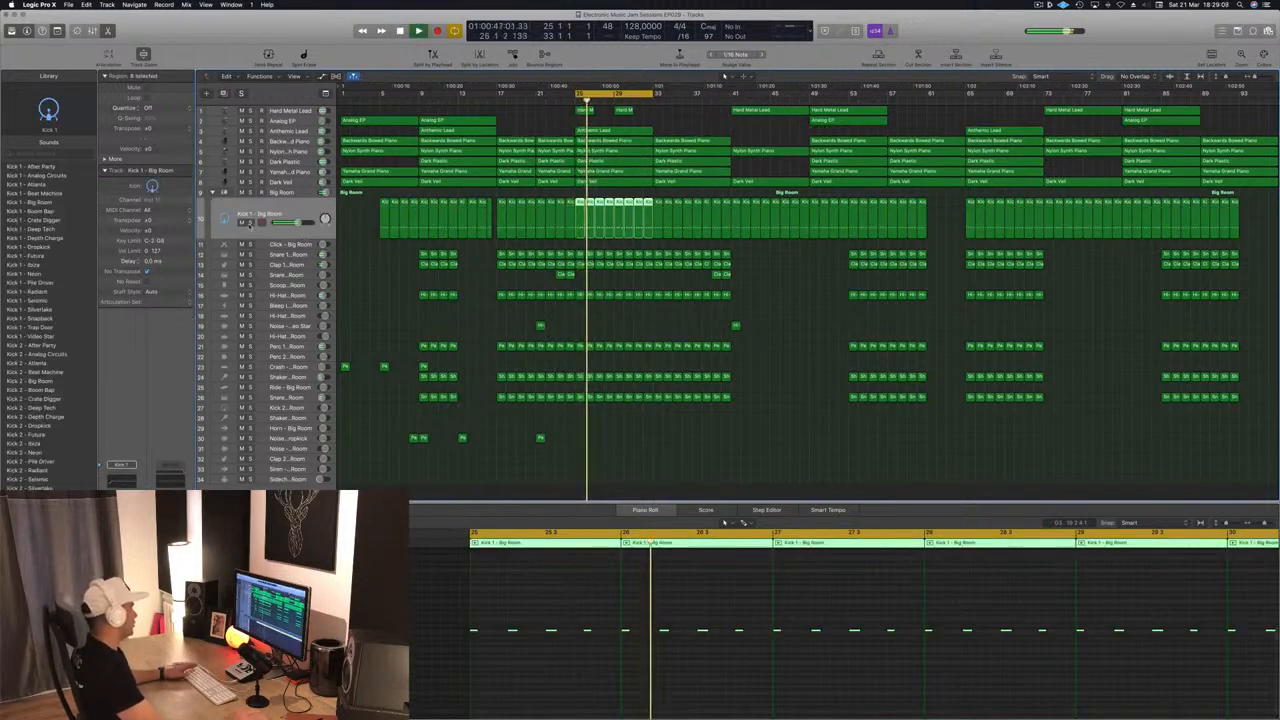
click(249, 222)
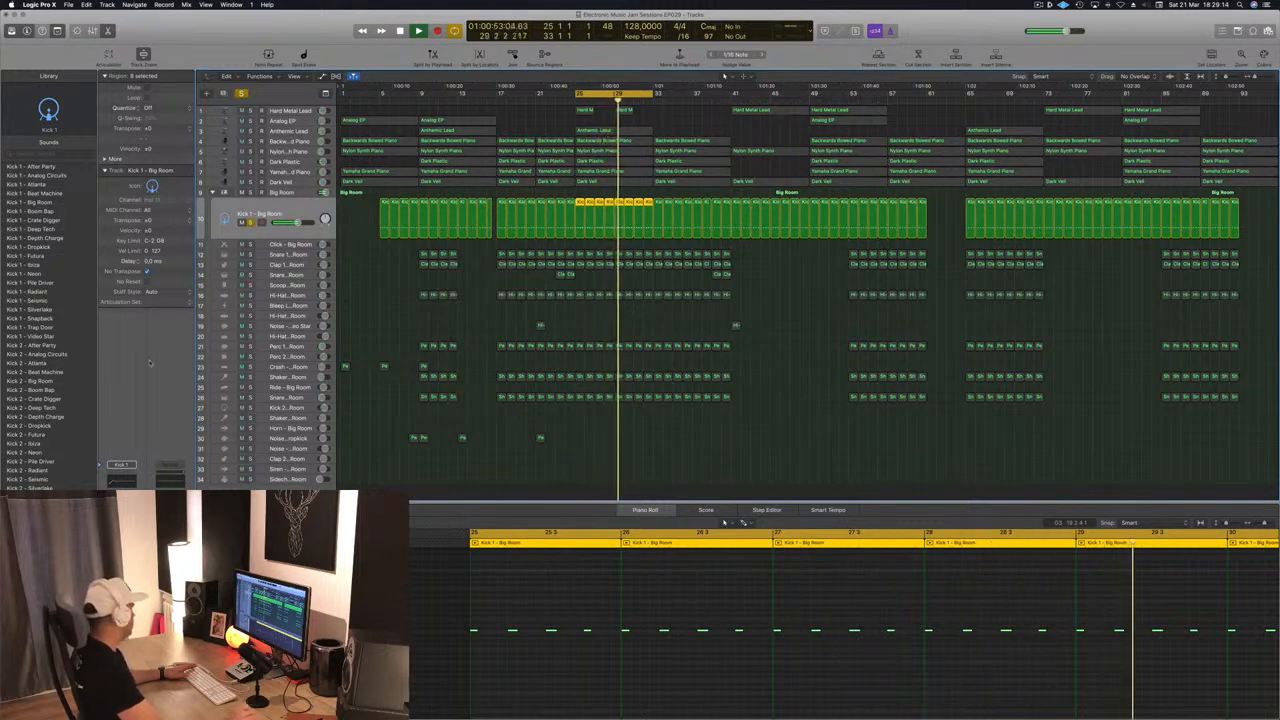
- Open the Multipressor on the Big Room drum track and place its window clear of the track list
click(285, 192)
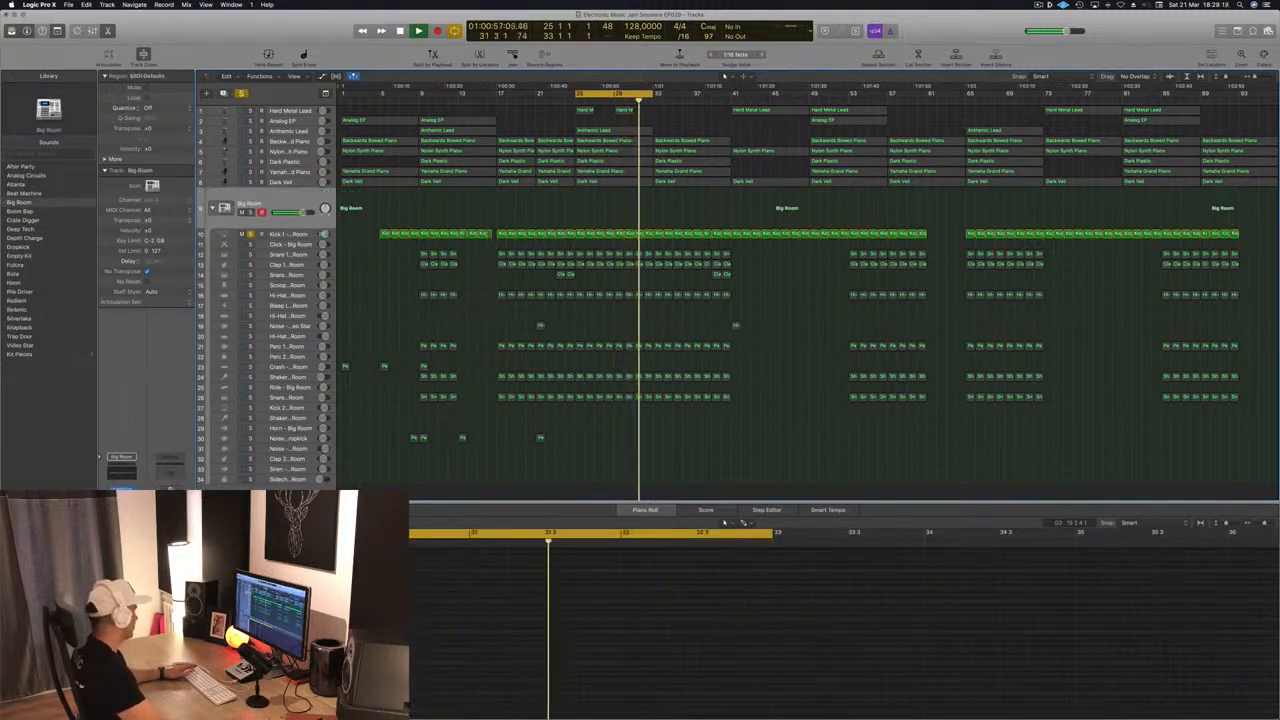
click(121, 515)
drag(186, 27, 980, 292)
click(476, 400)
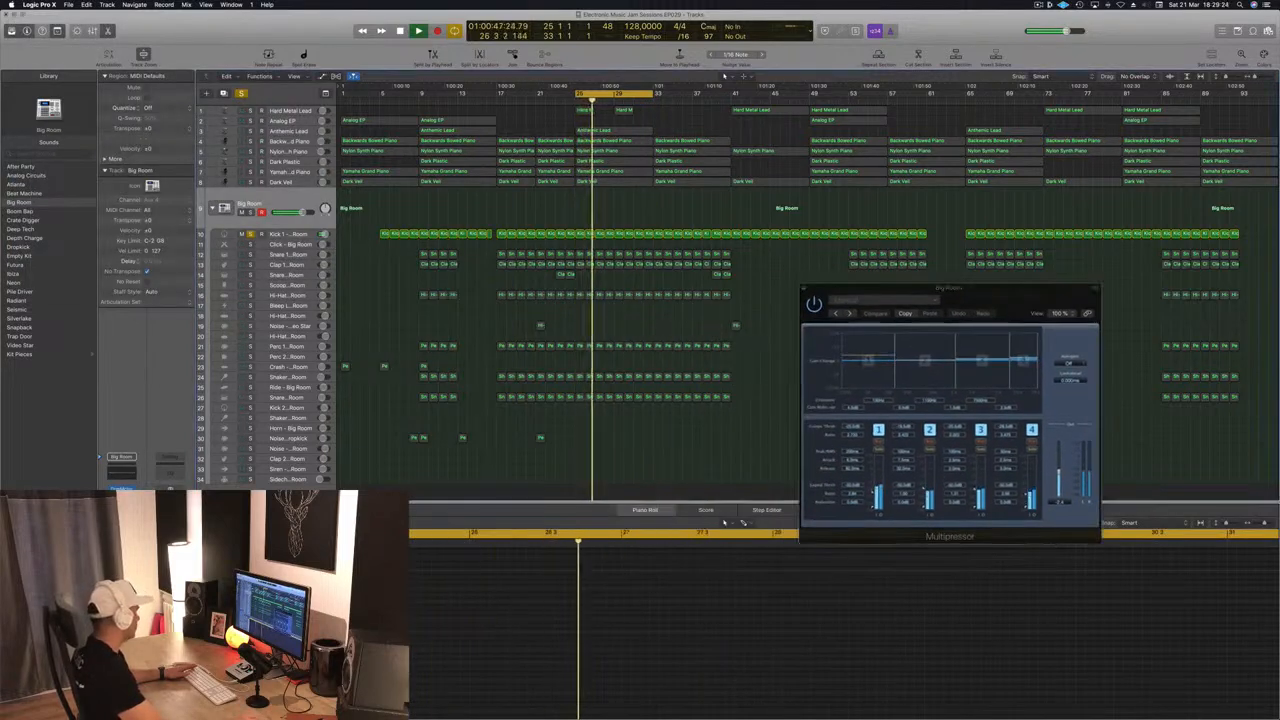
- Lower the threshold of the Big Room track's Compressor to about -11.6 dB and solo the whole Big Room track
click(121, 507)
mouse_move(113, 256)
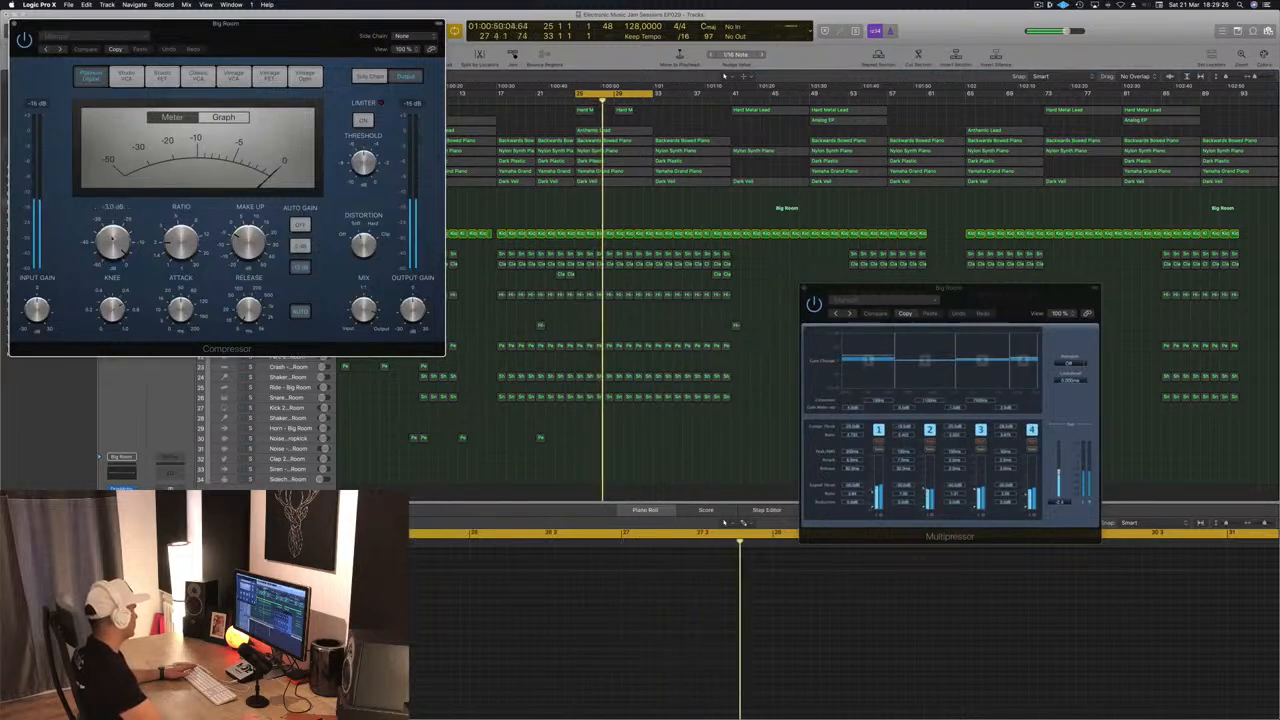
drag(113, 252, 115, 266)
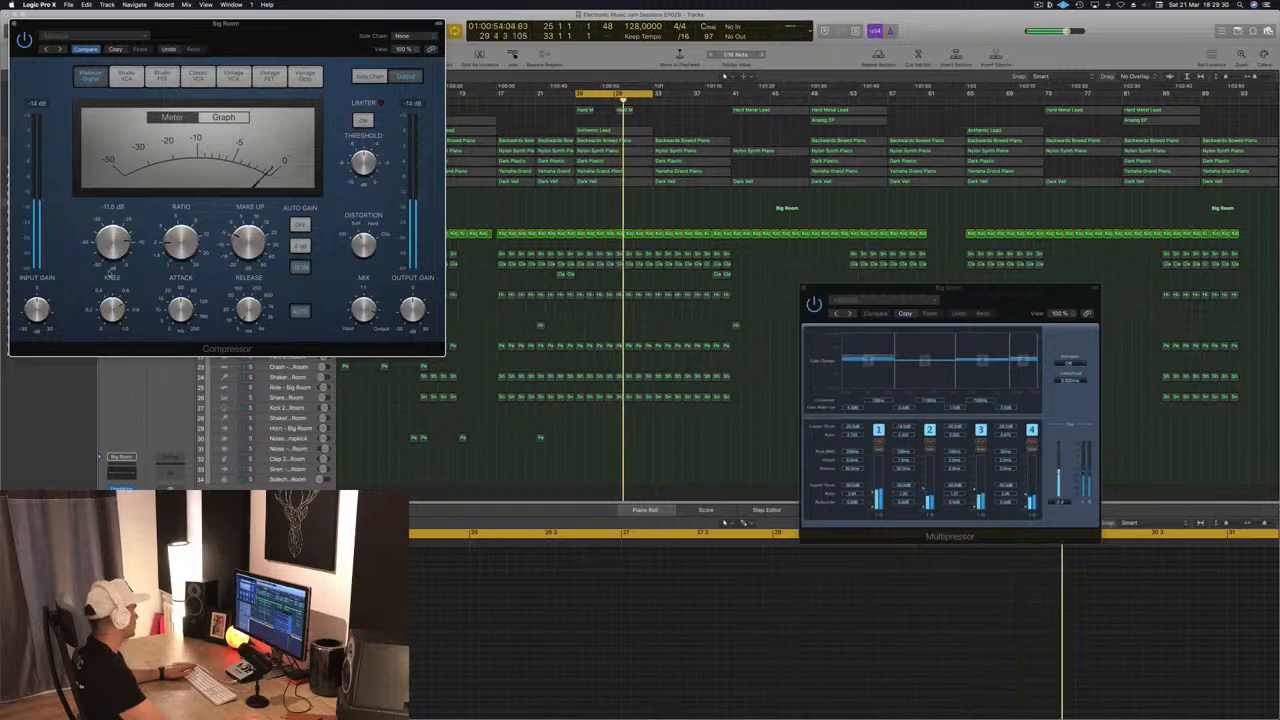
drag(280, 64, 1020, 204)
click(251, 213)
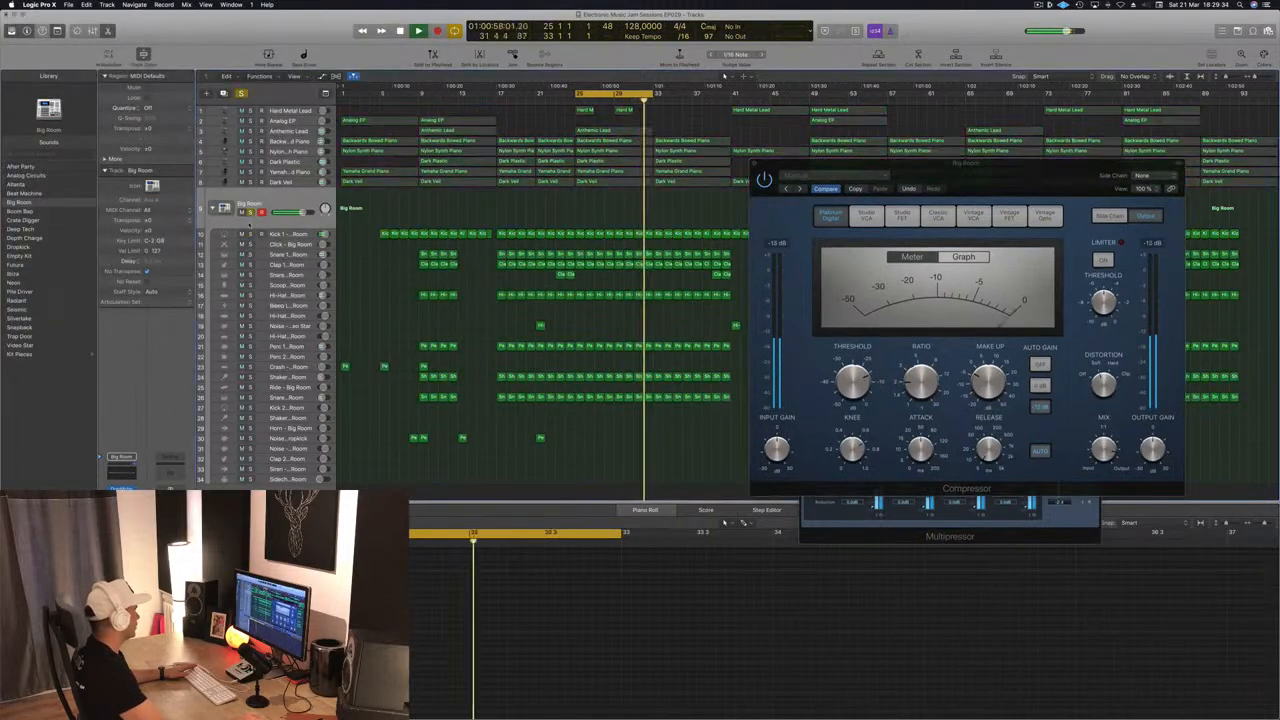
drag(857, 177, 927, 193)
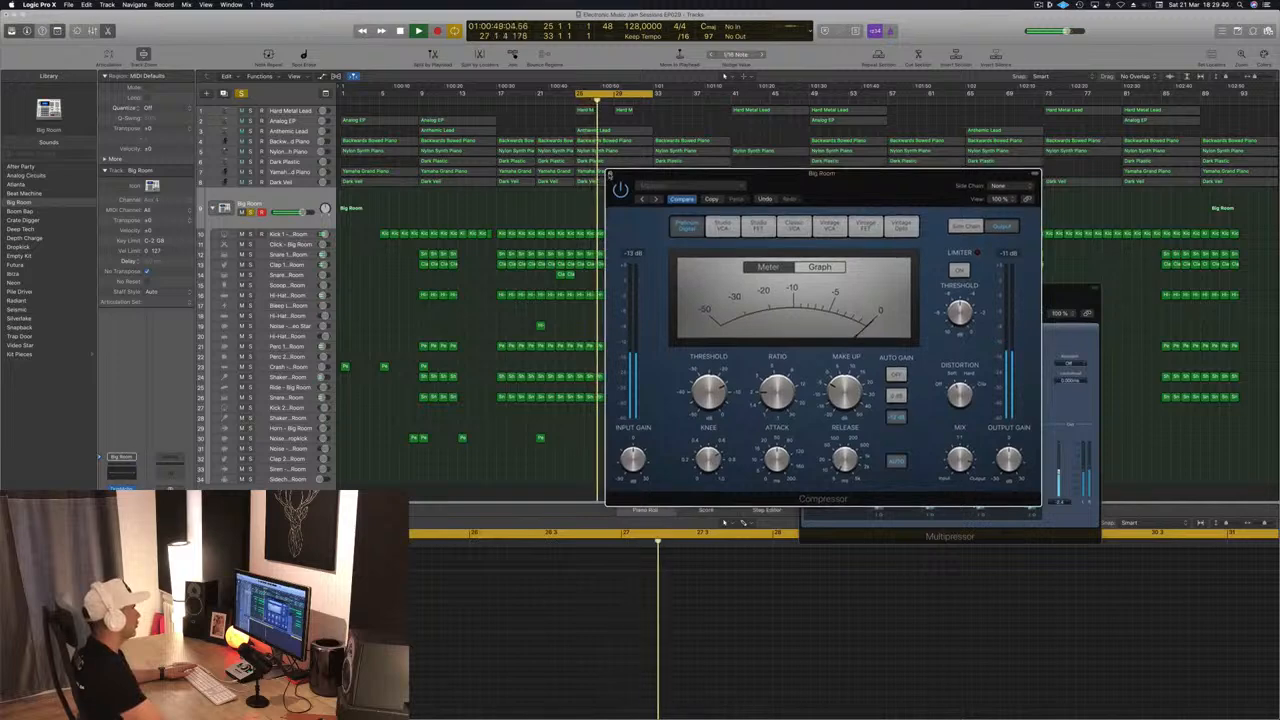
click(612, 177)
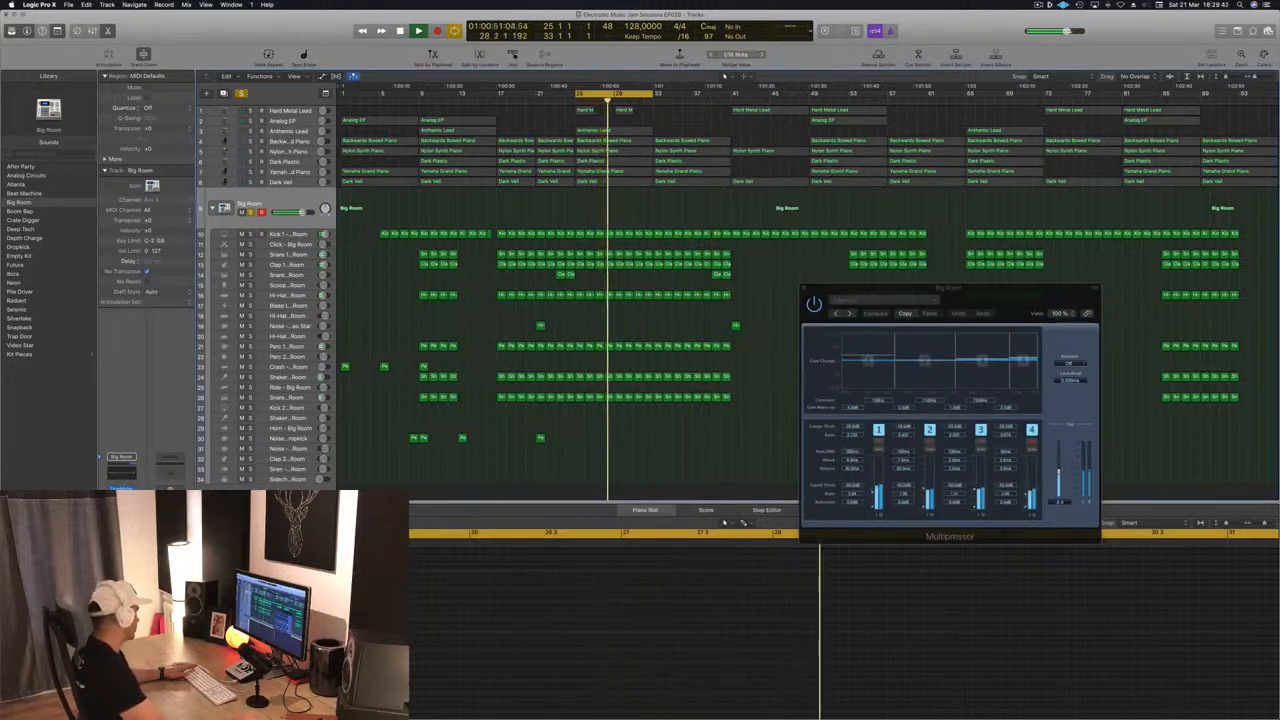
- Inspect the AutoFilter settings on the Big Room track
click(121, 518)
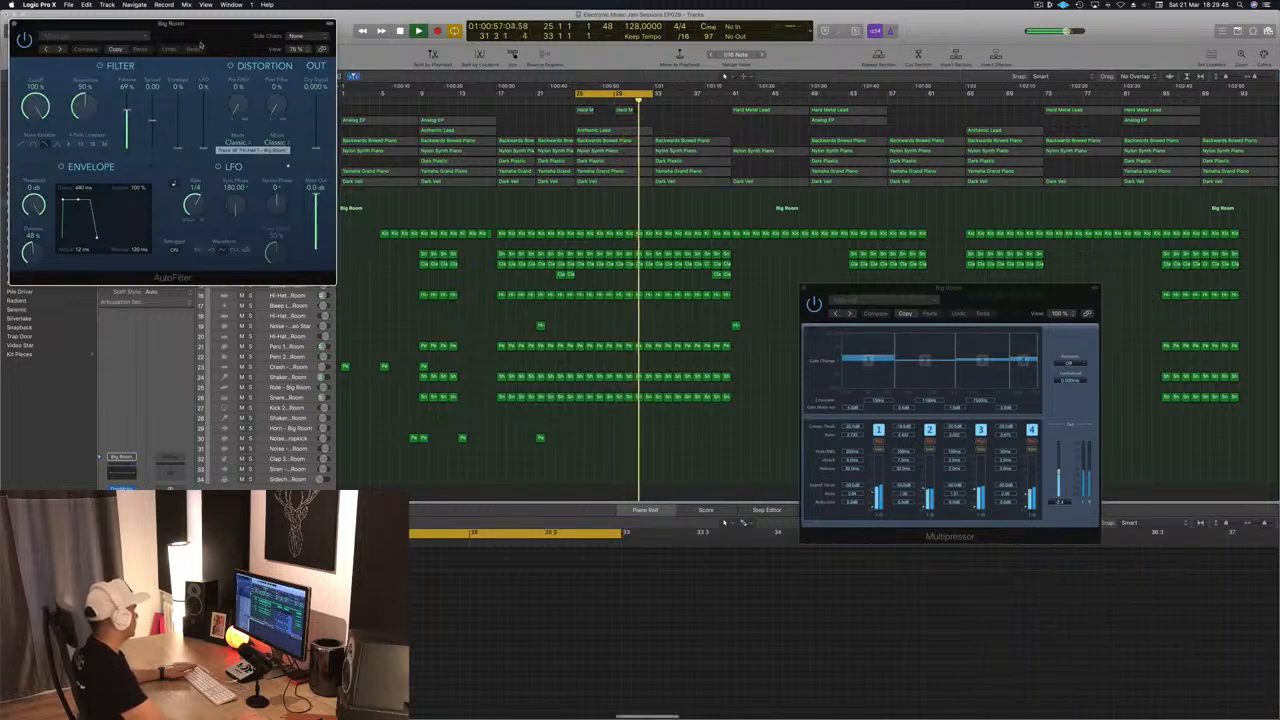
drag(178, 35, 606, 305)
click(402, 299)
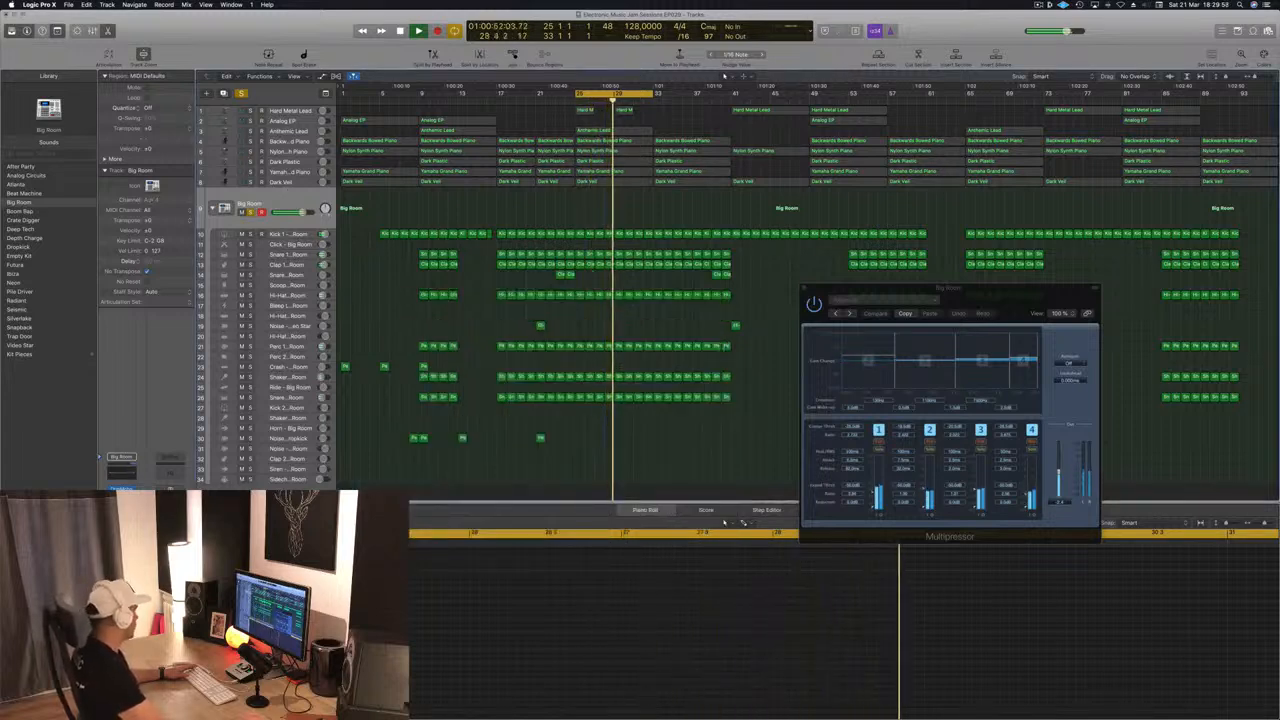
- Try the Big Room track's Stereo Delay with the left output mix at 100%, and return it to 0%
click(122, 530)
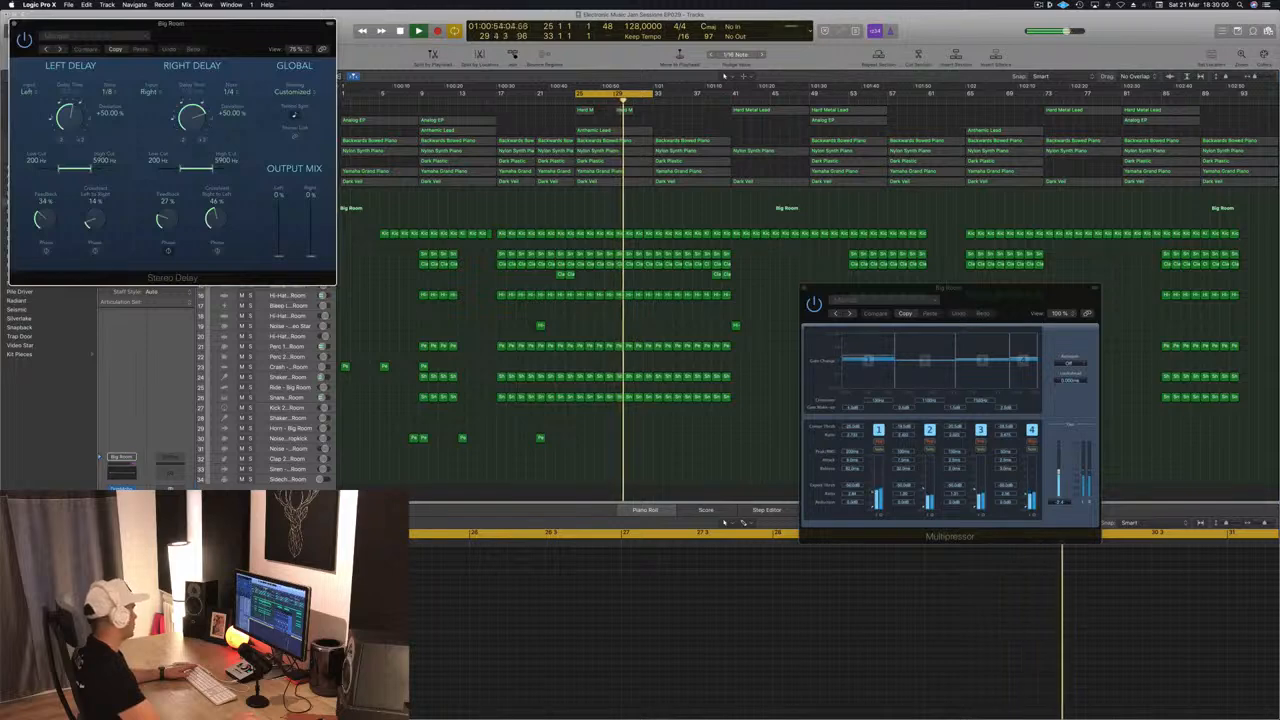
mouse_move(280, 256)
mouse_down()
mouse_move(282, 217)
mouse_move(278, 273)
mouse_up()
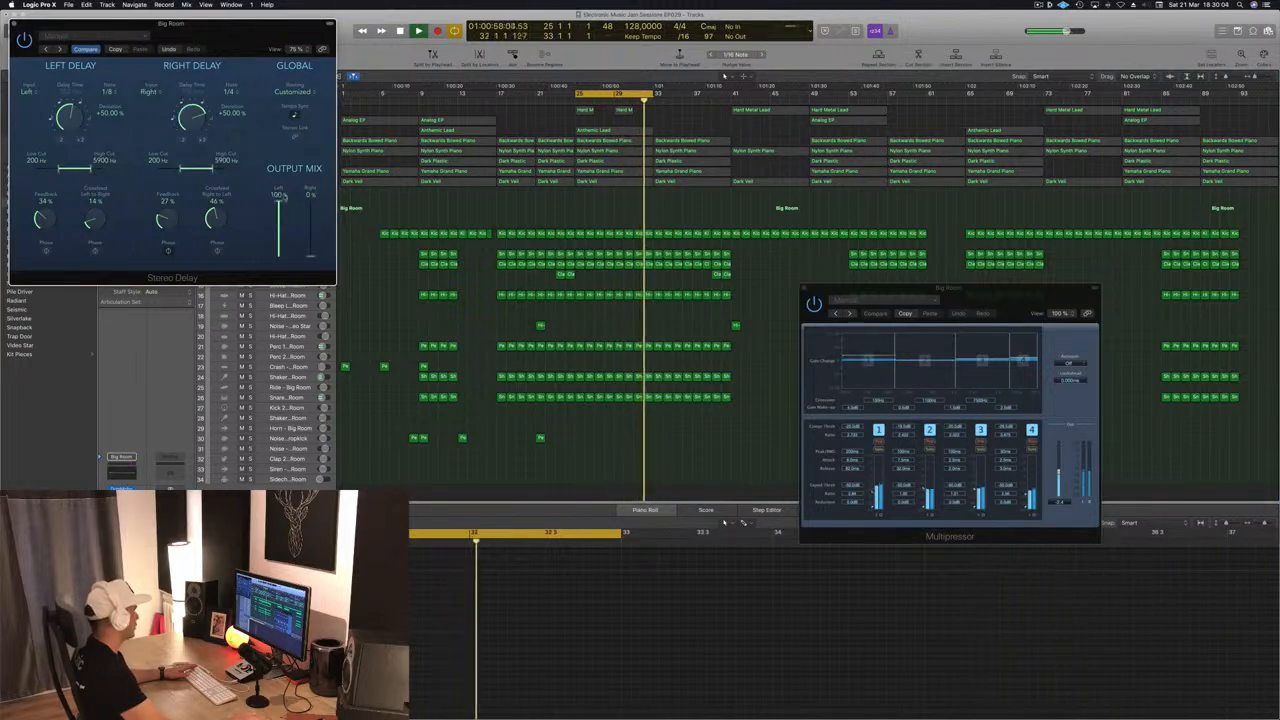
drag(23, 26, 78, 32)
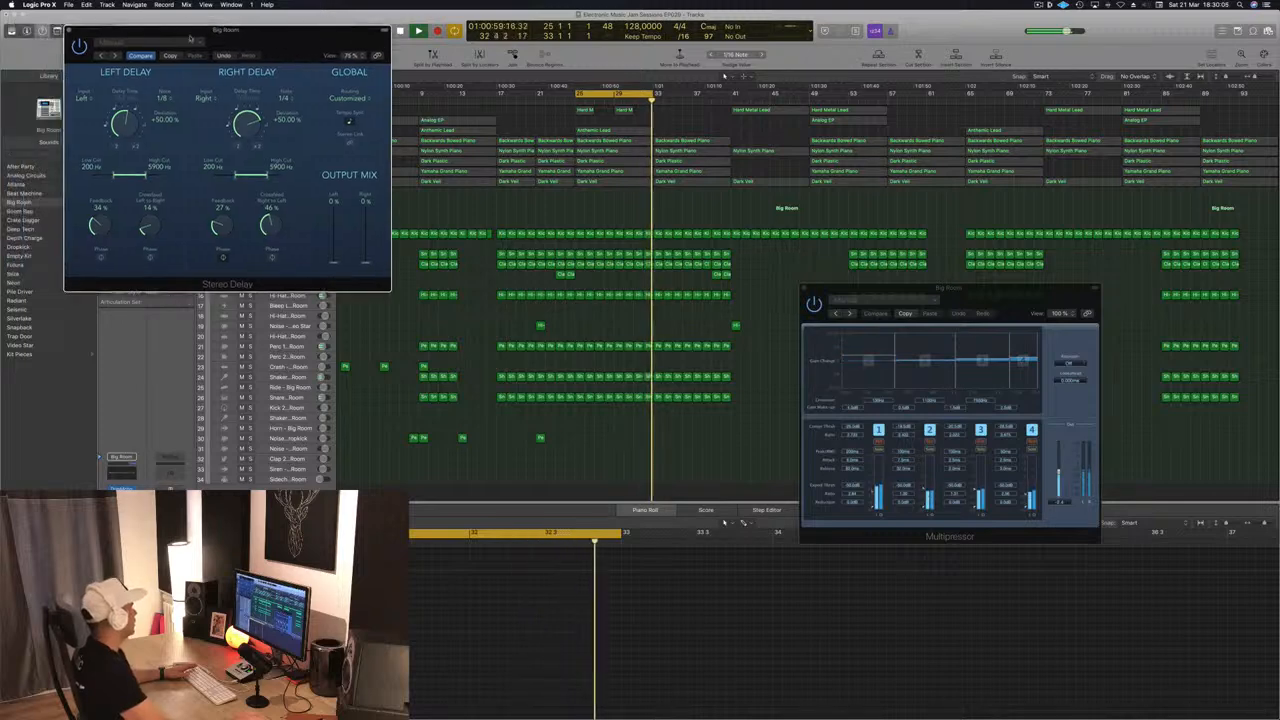
click(69, 31)
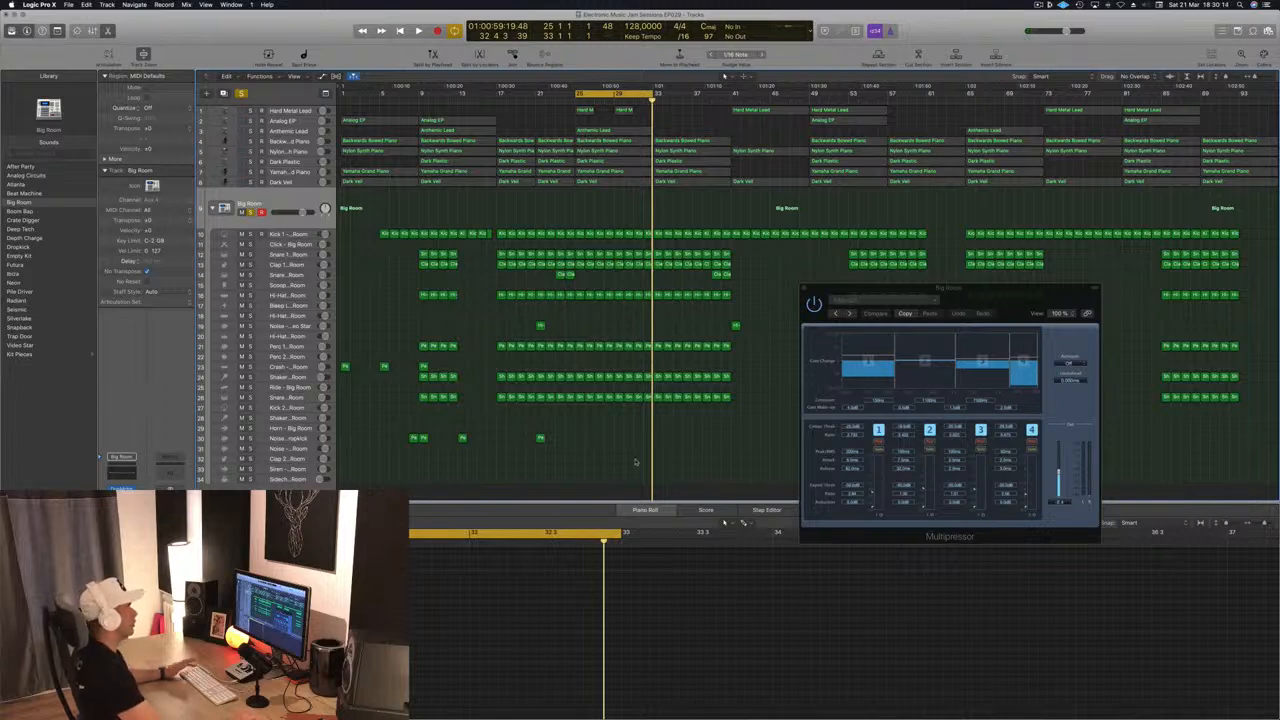
- Replay the soloed Big Room drums from bar 25
key(space)
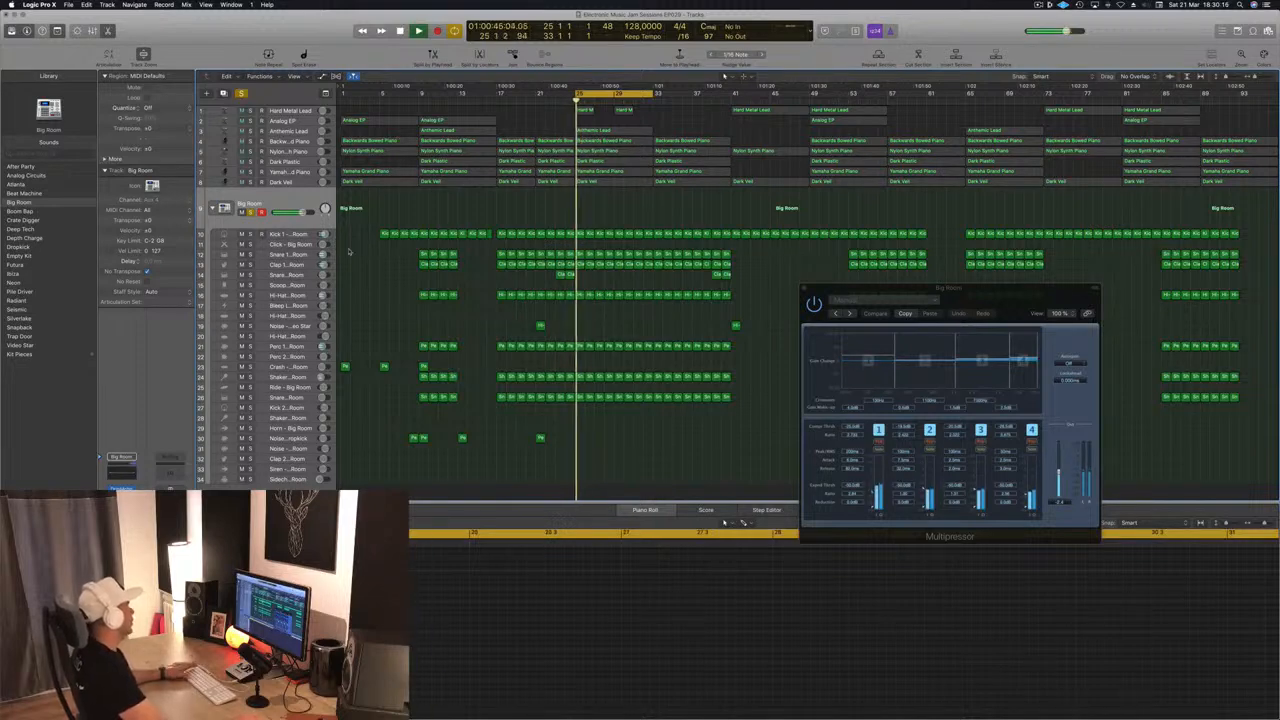
key(space)
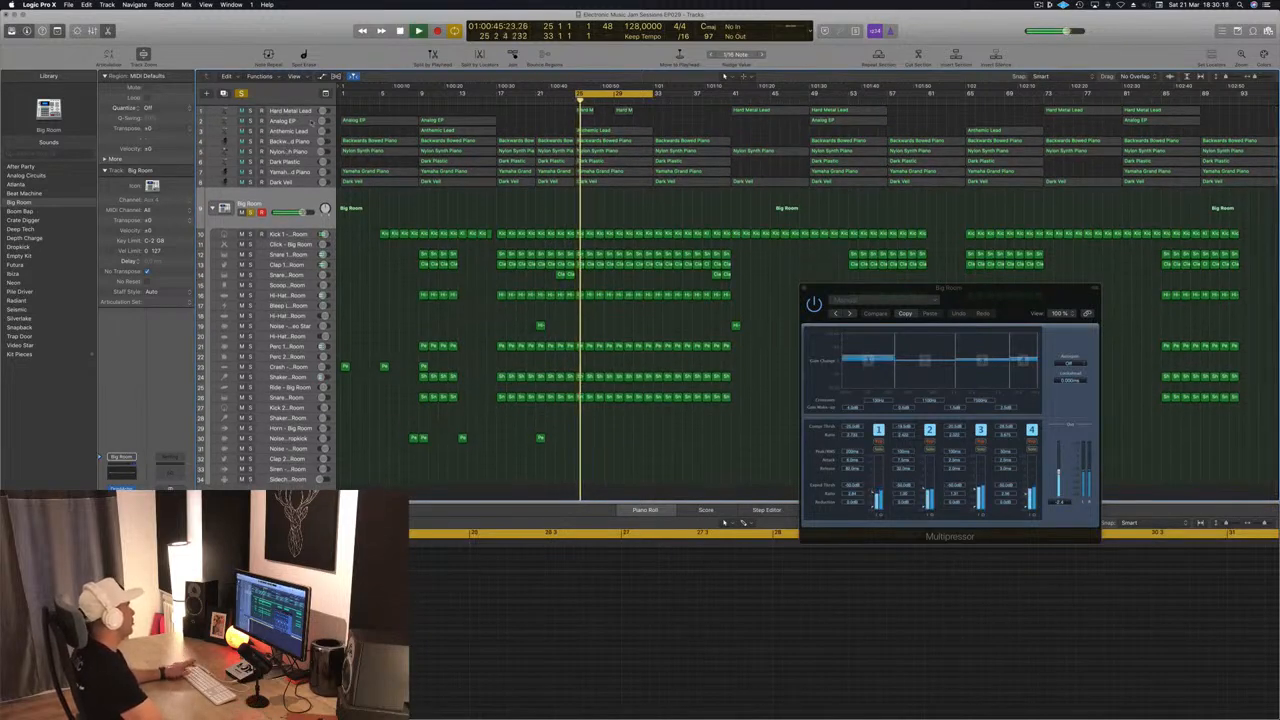
key(space)
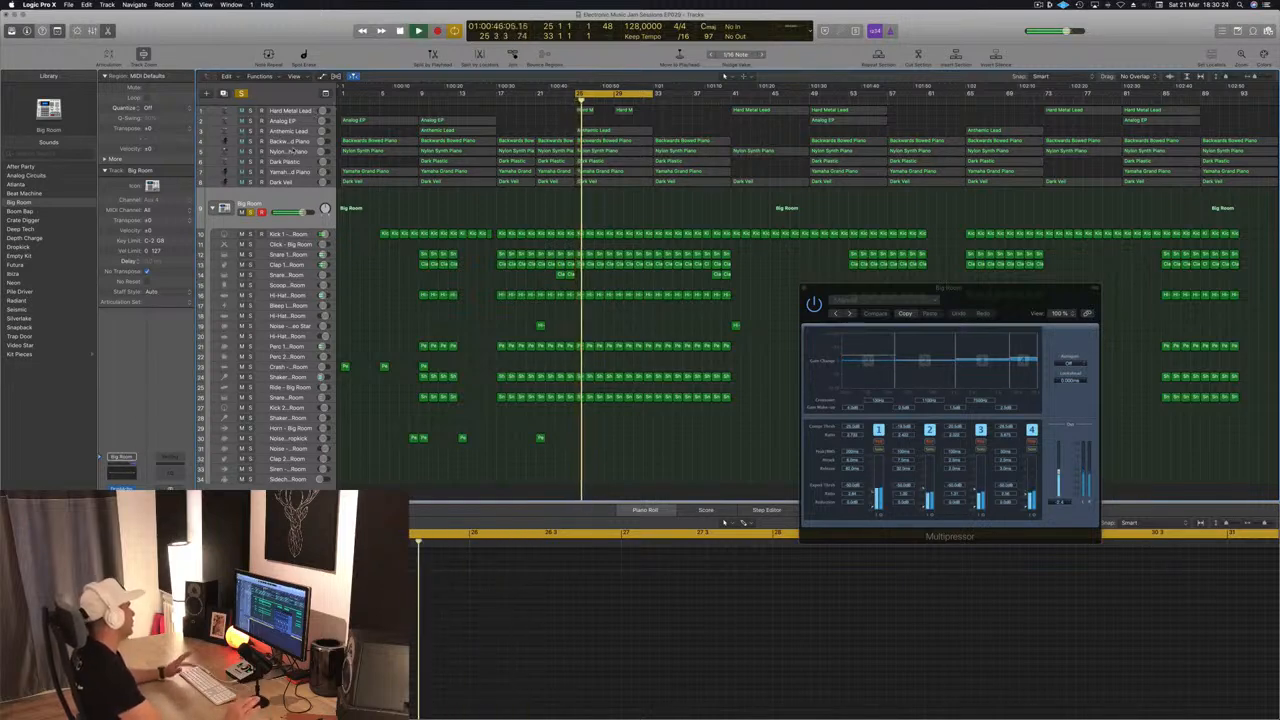
- Solo the Dark Plastic track together with the Big Room drums
click(298, 152)
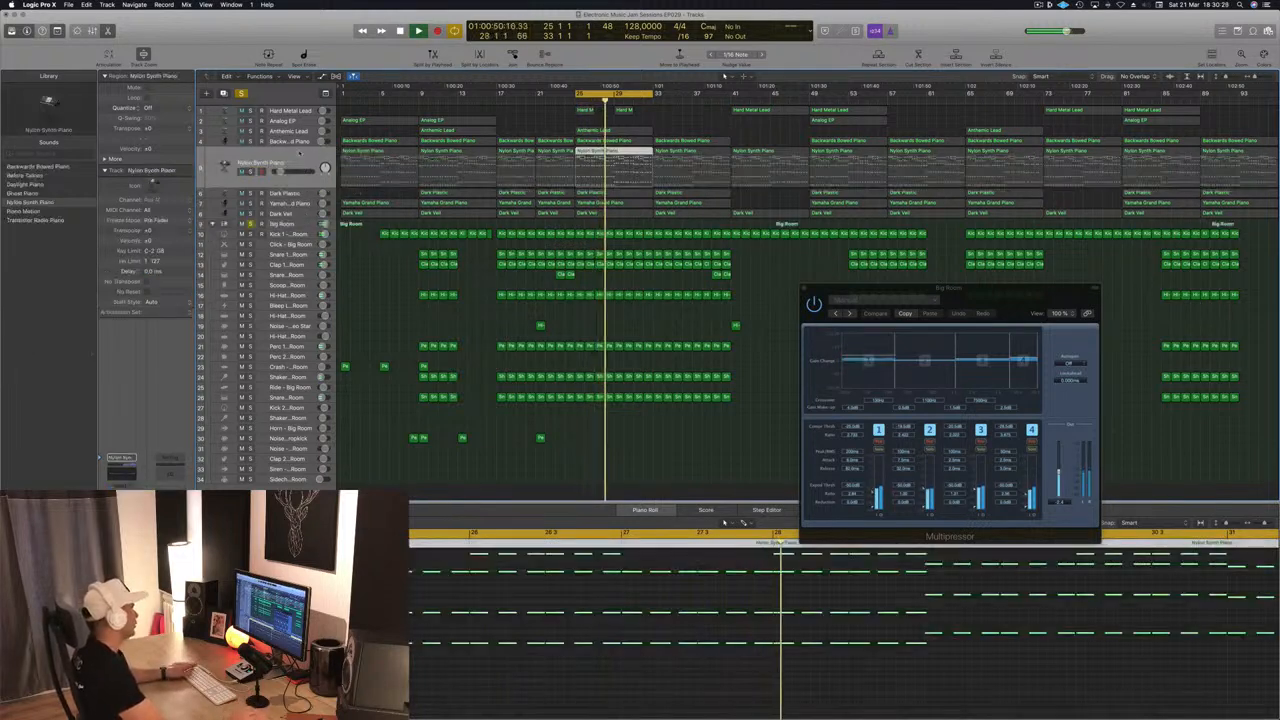
click(296, 193)
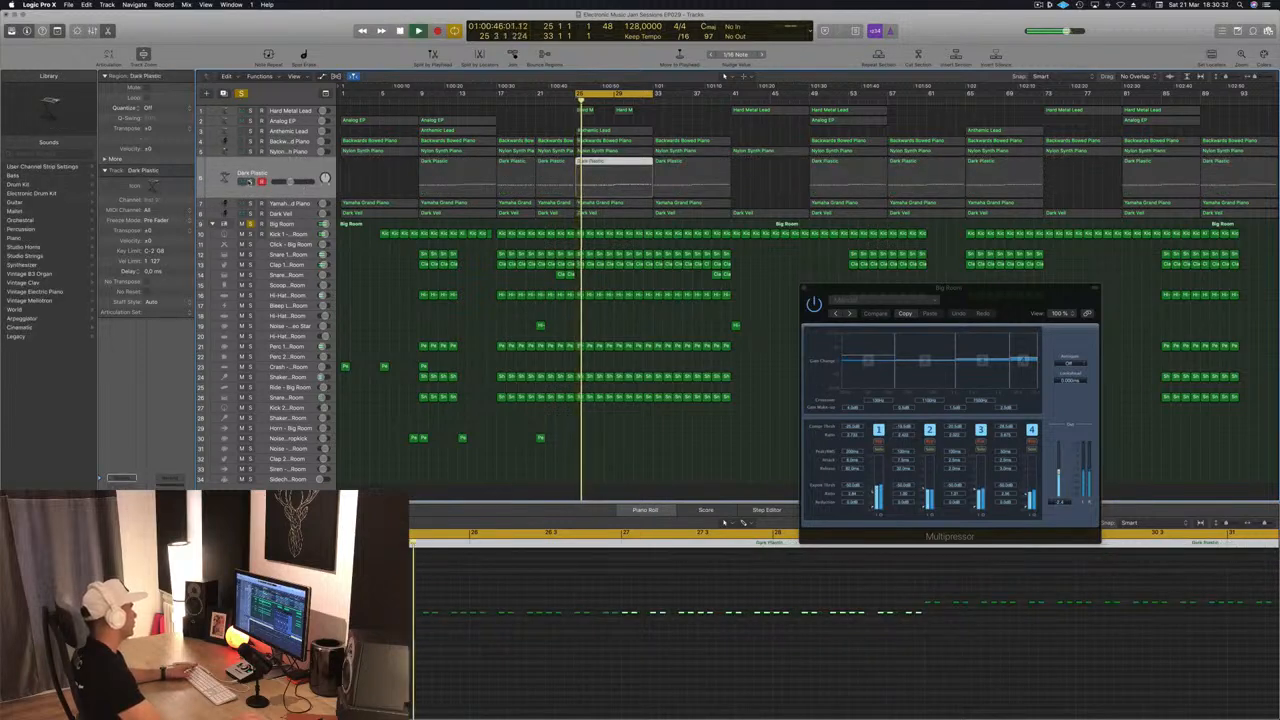
click(250, 181)
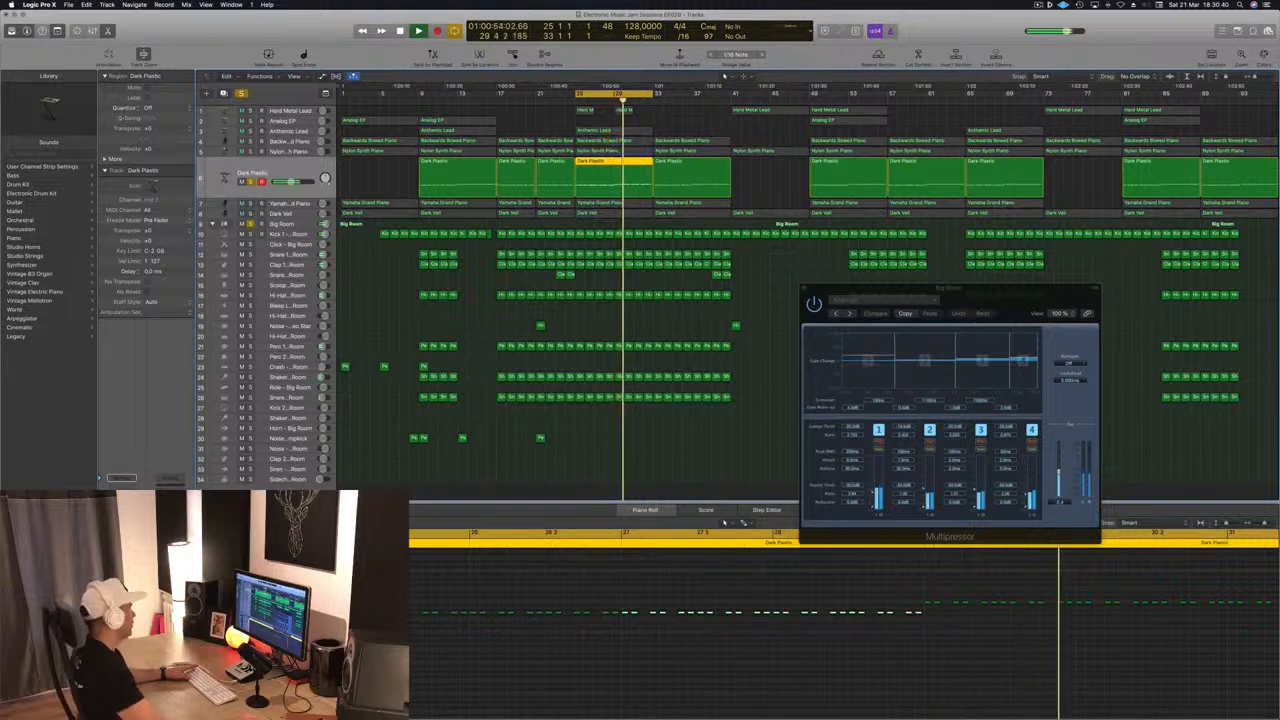
- Switch the Dark Plastic track's Compressor to the Vintage Opto model and set its threshold to about -25.5 dB
click(122, 548)
drag(288, 51, 524, 133)
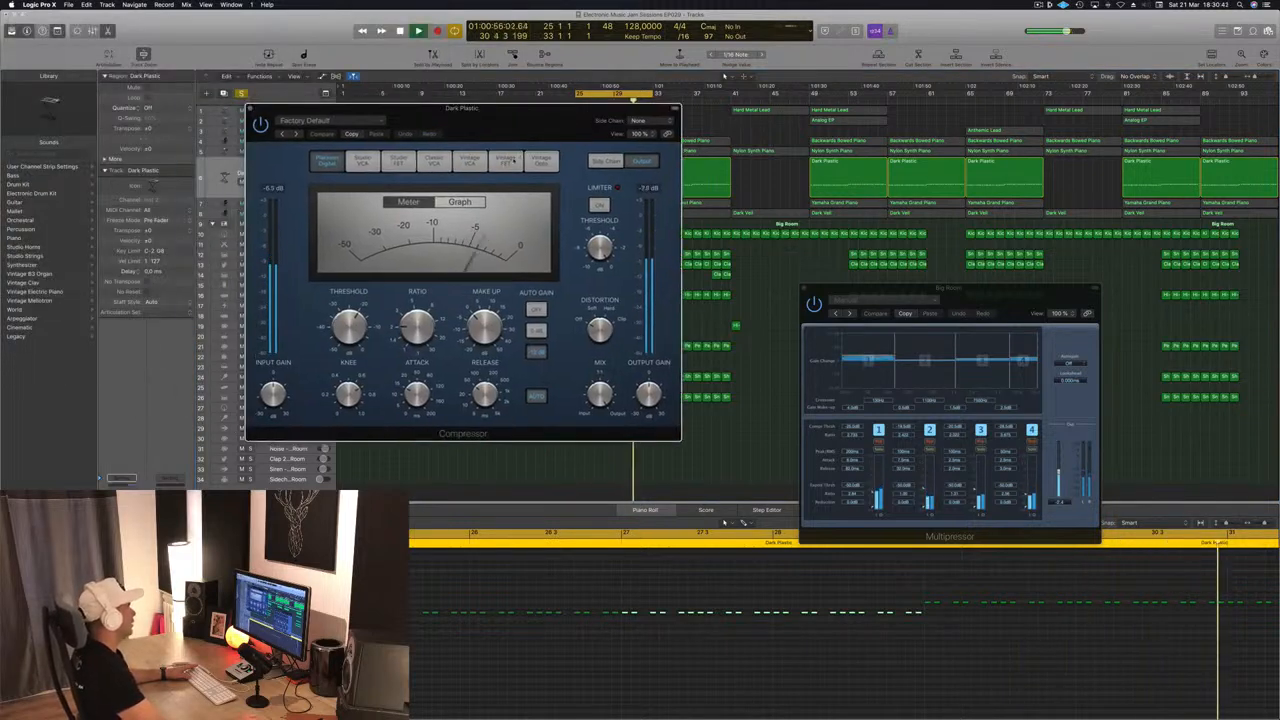
click(517, 158)
click(544, 161)
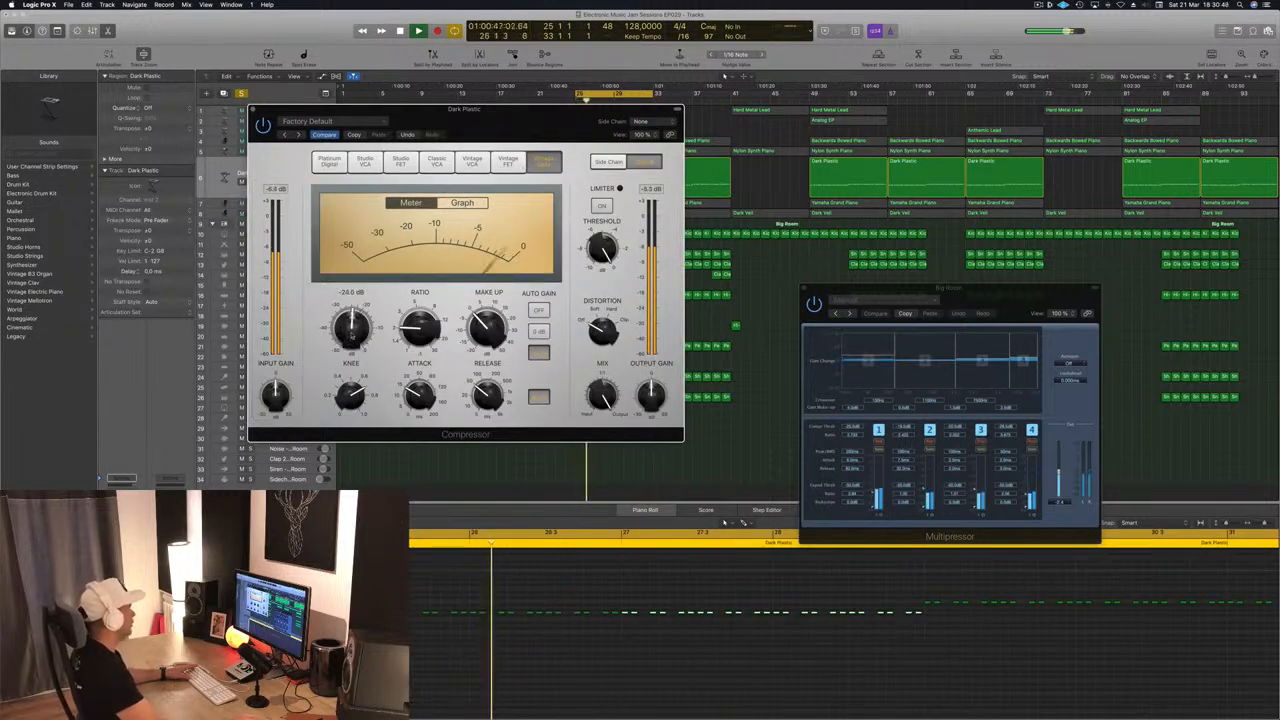
drag(350, 338, 350, 337)
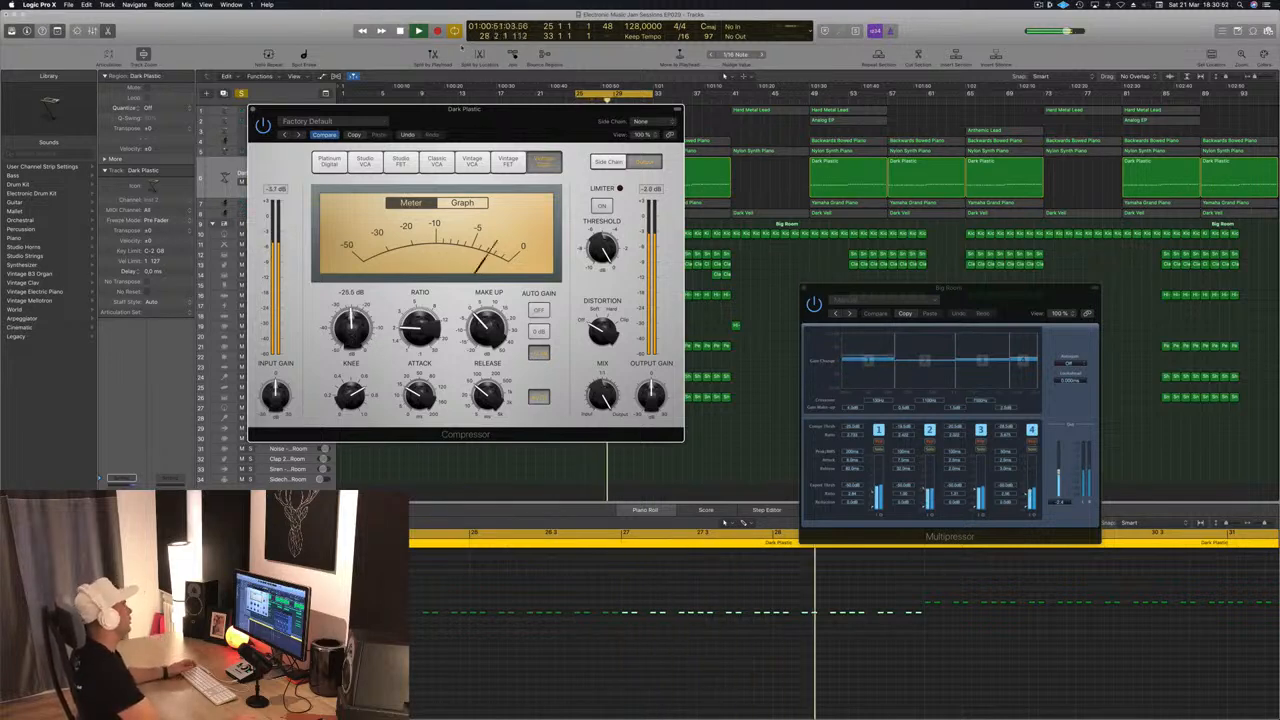
drag(291, 112, 308, 112)
click(272, 110)
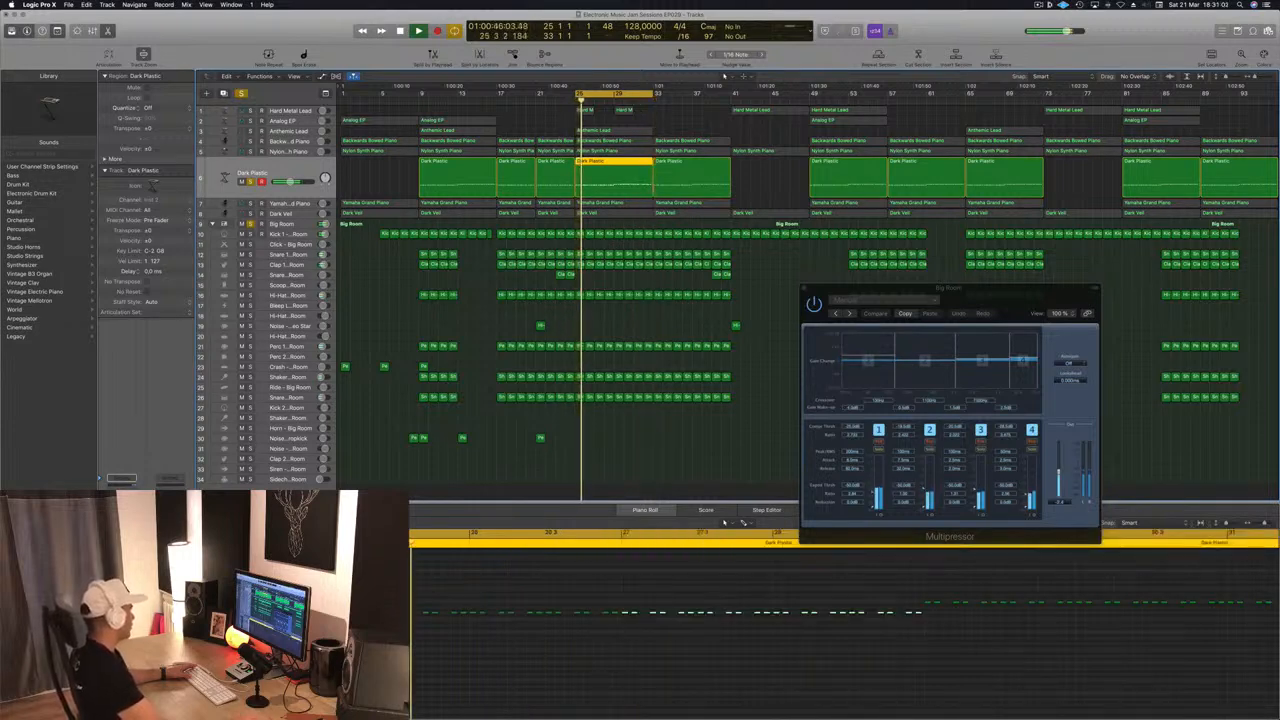
- Set the side chain of Dark Plastic's Platinum Digital Compressor to Bus 12, the Big Room Sidechain Trigger
click(121, 543)
drag(269, 42, 892, 281)
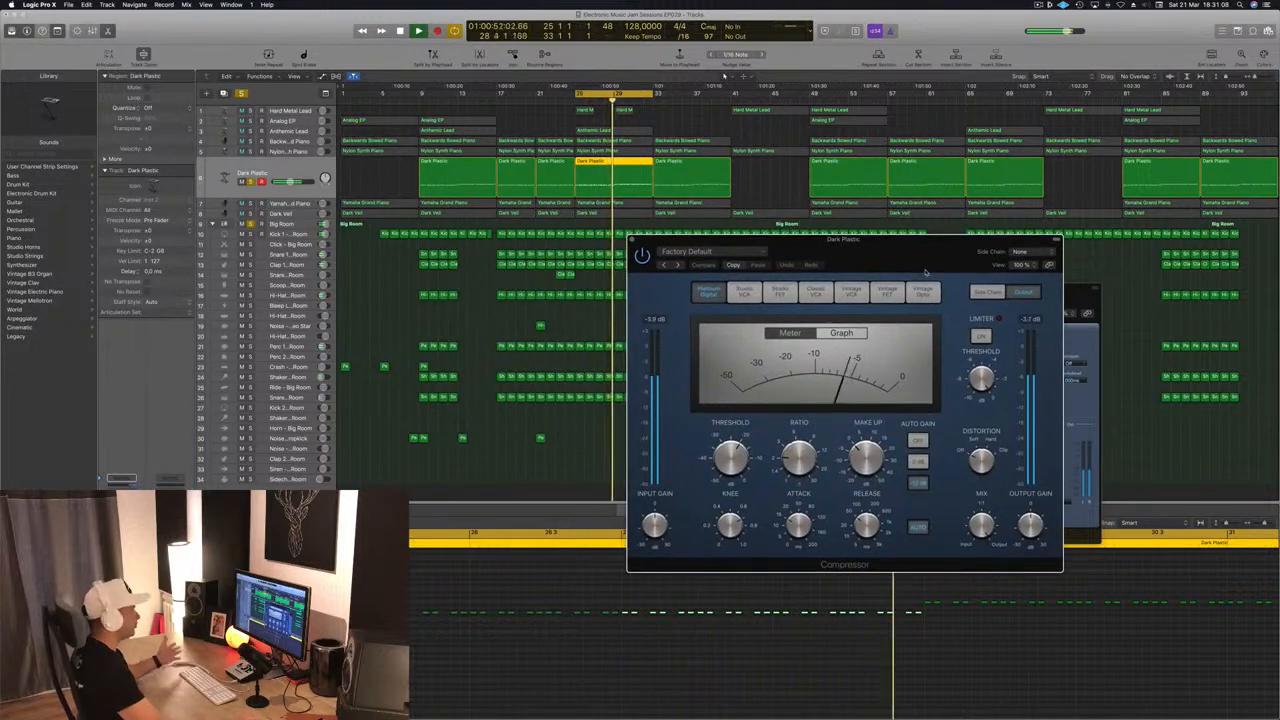
drag(960, 253, 920, 253)
click(987, 252)
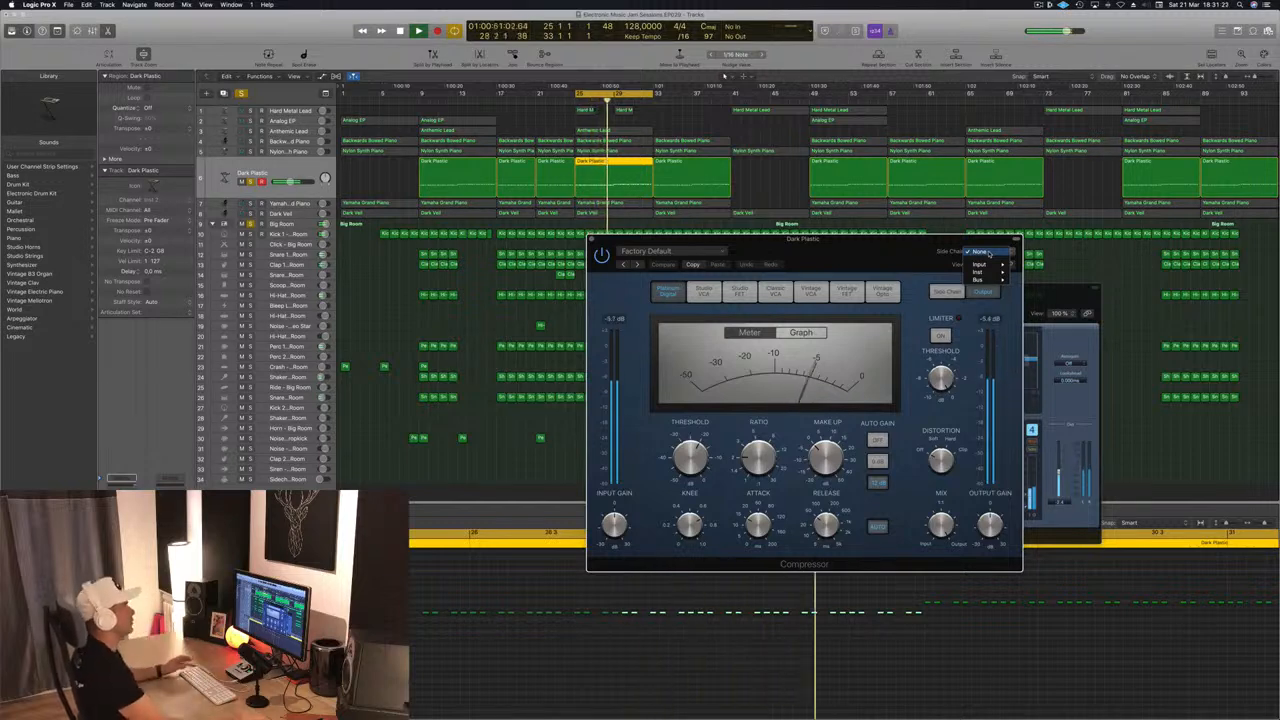
click(888, 255)
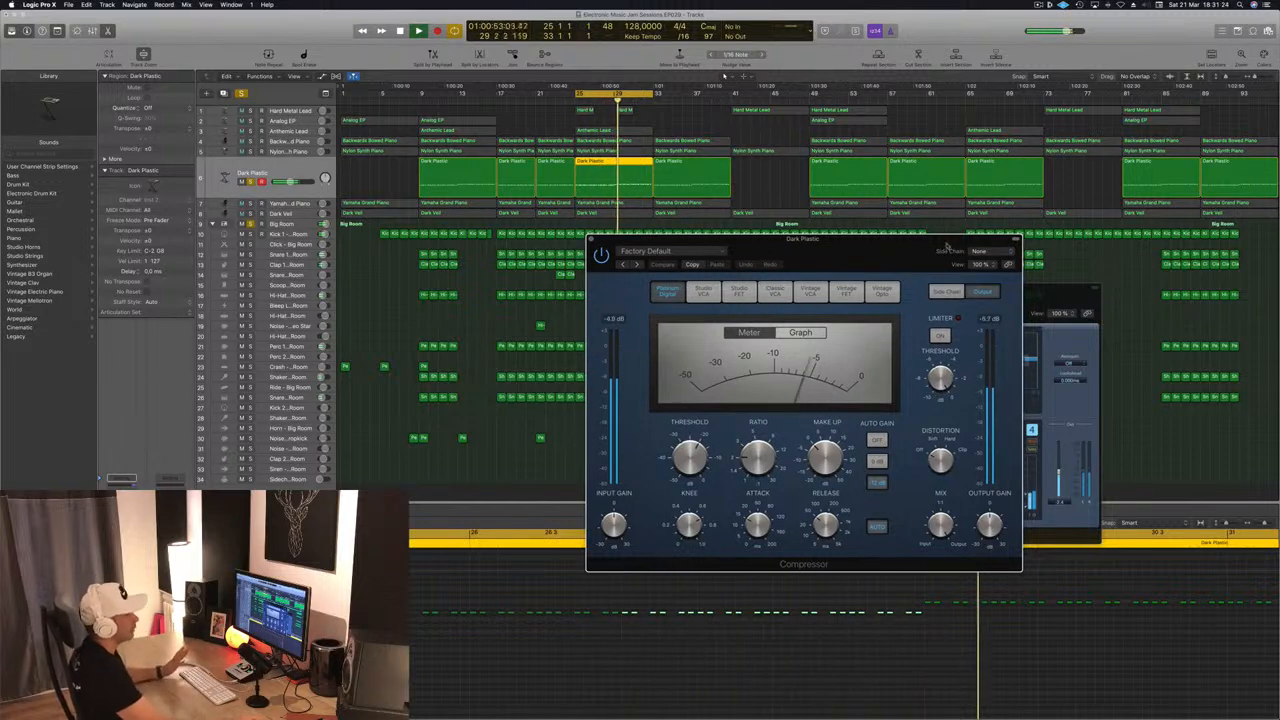
click(991, 257)
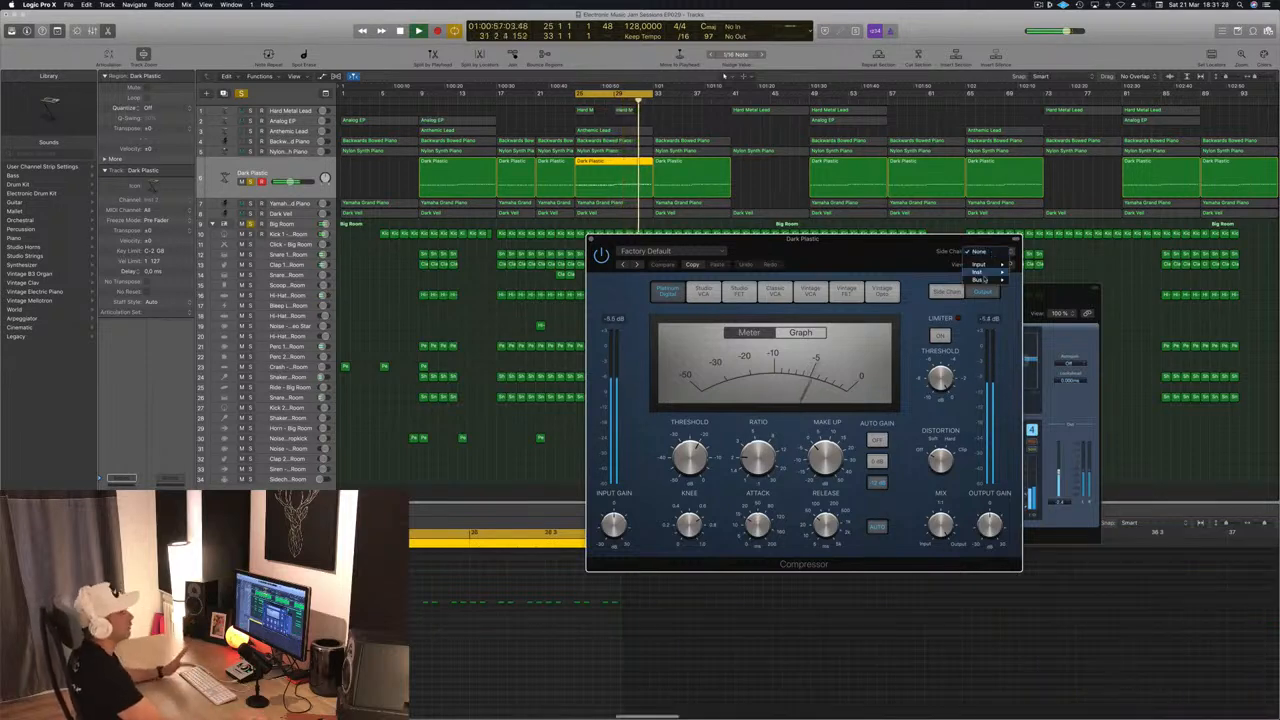
mouse_move(983, 280)
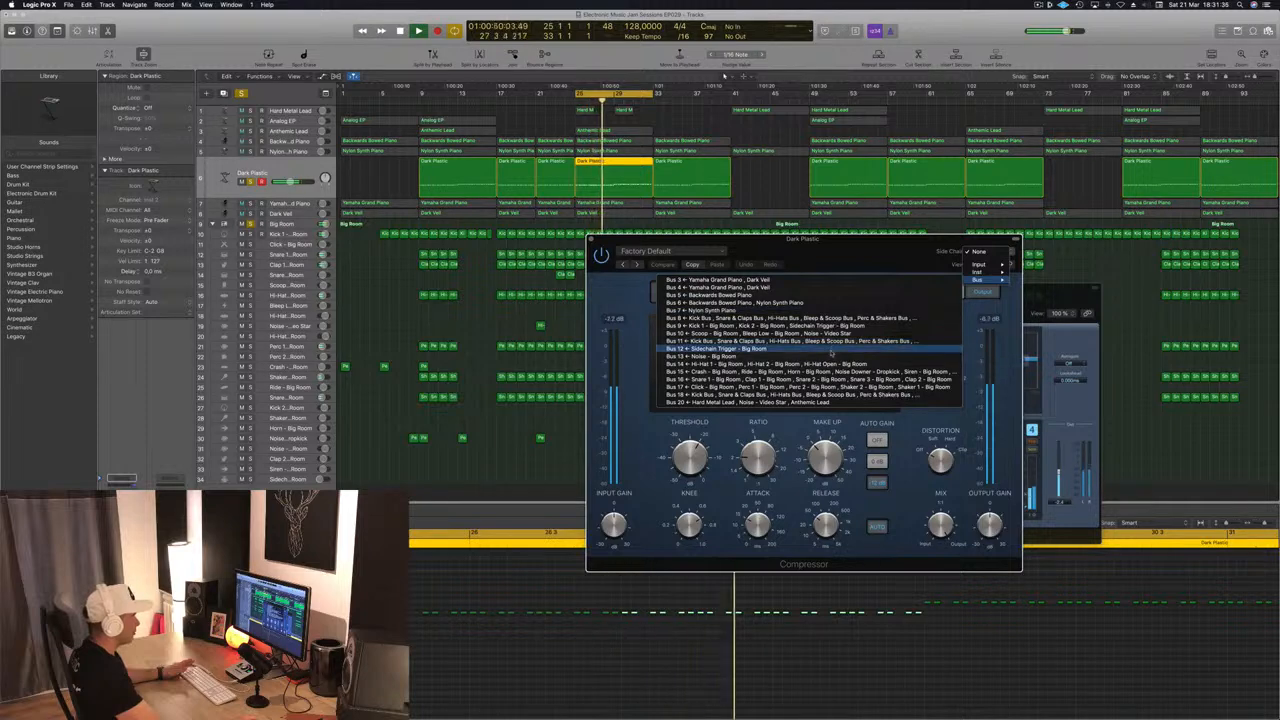
click(782, 350)
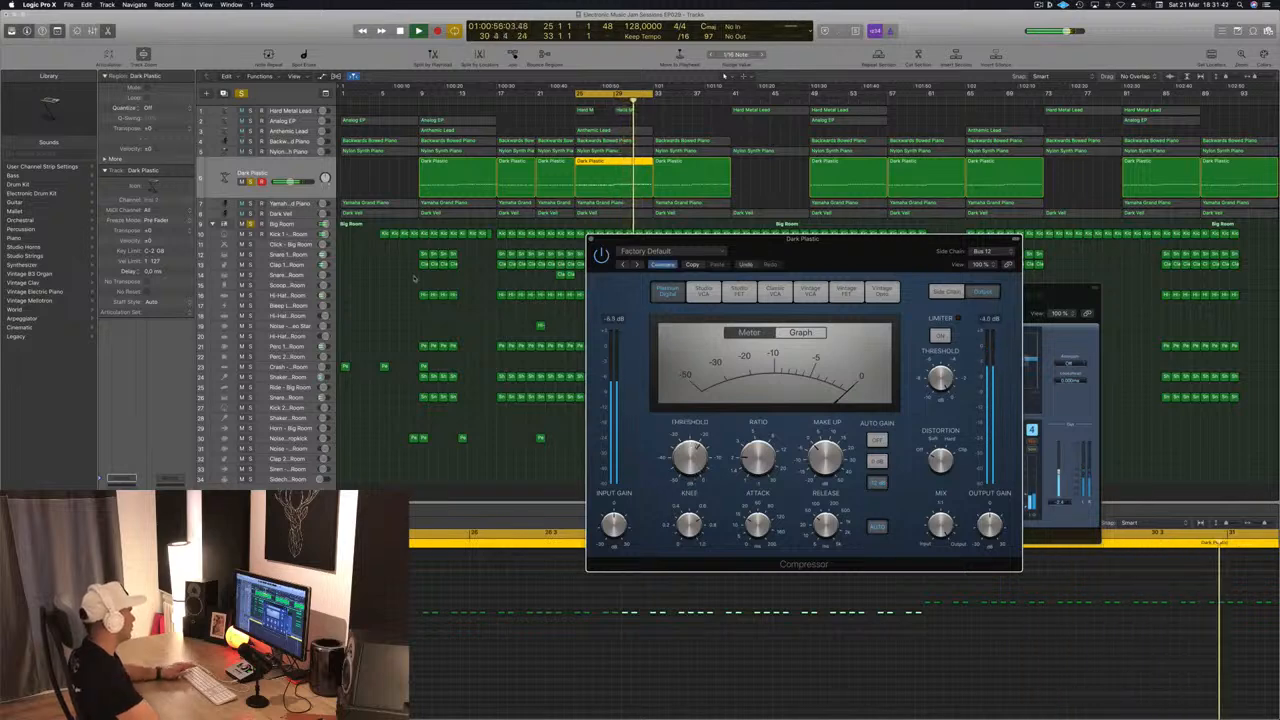
- Copy the Kick 1 regions onto the Sidechain Trigger track, repeating them from bar 1 across the arrangement
drag(372, 232, 465, 236)
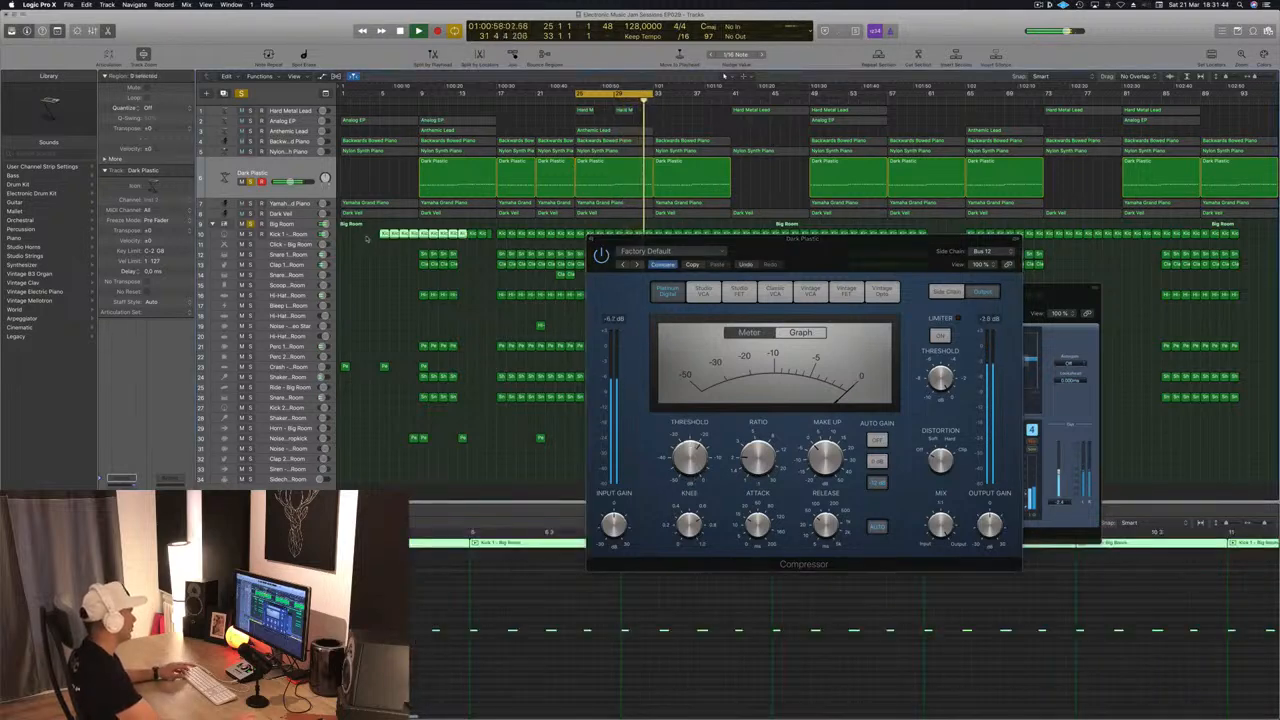
drag(384, 234, 346, 482)
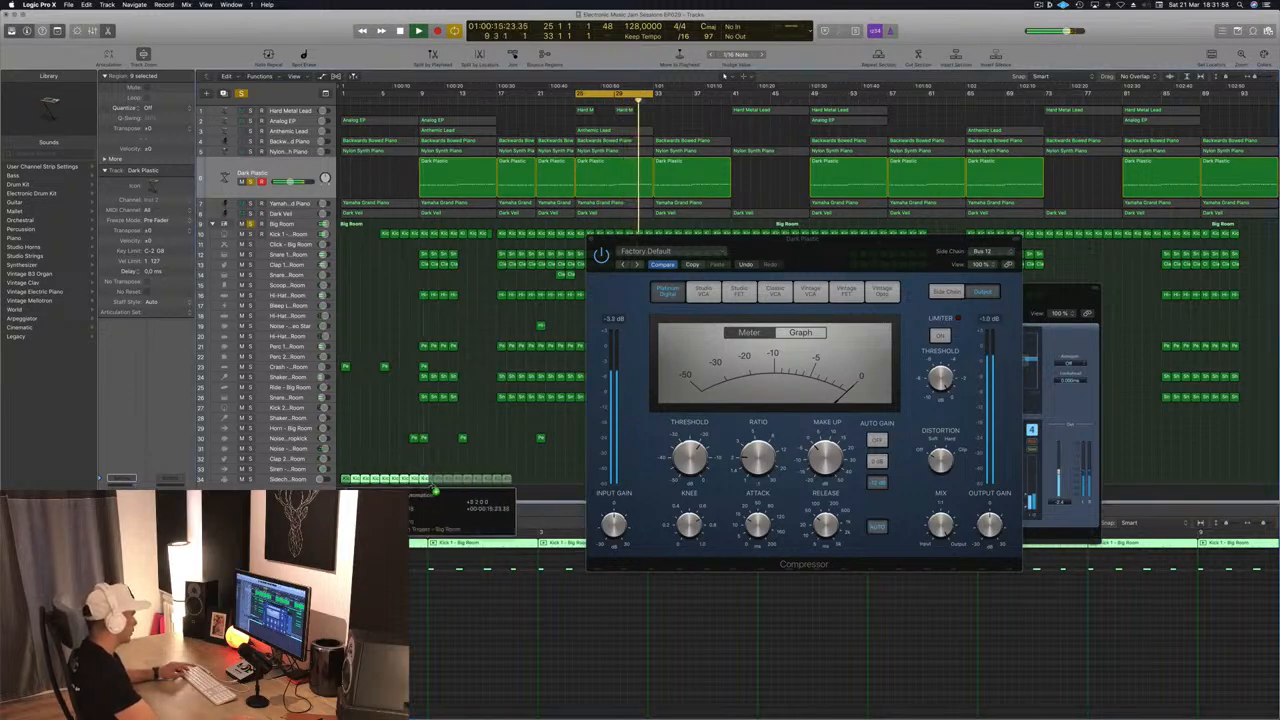
drag(842, 245, 1140, 257)
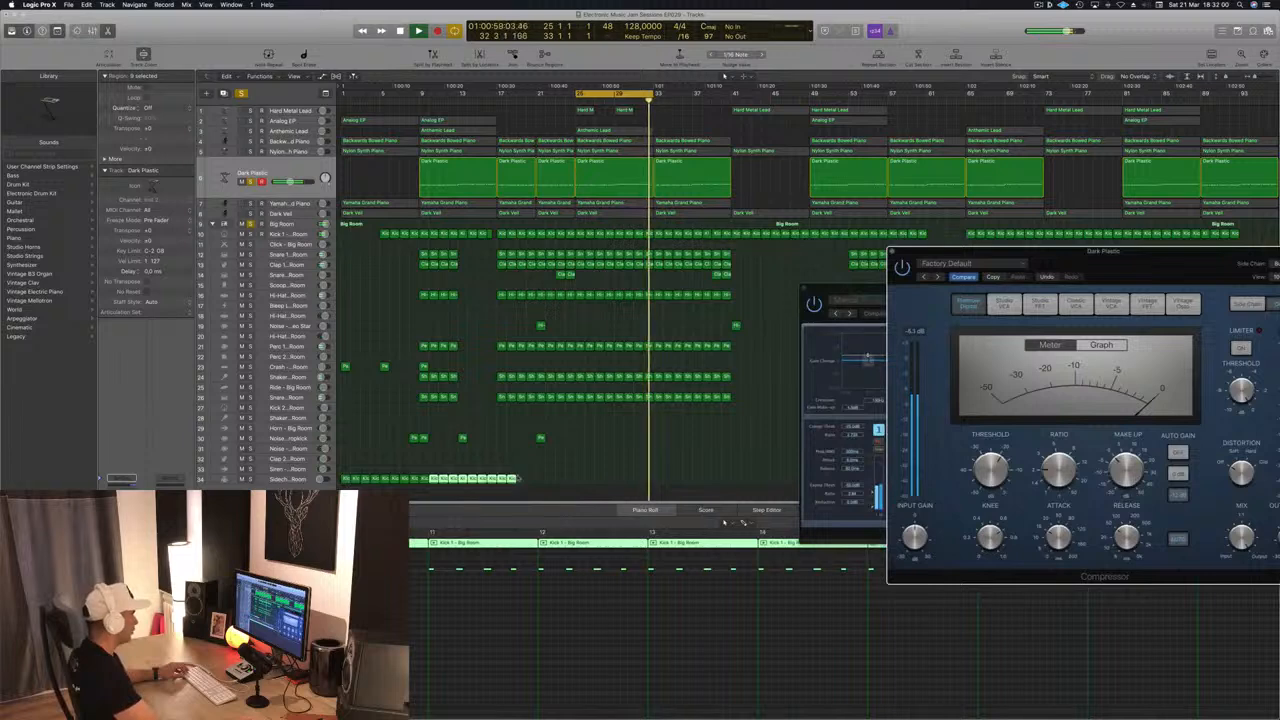
drag(344, 477, 521, 487)
mouse_move(691, 489)
mouse_down()
mouse_move(348, 477)
mouse_move(700, 478)
mouse_up()
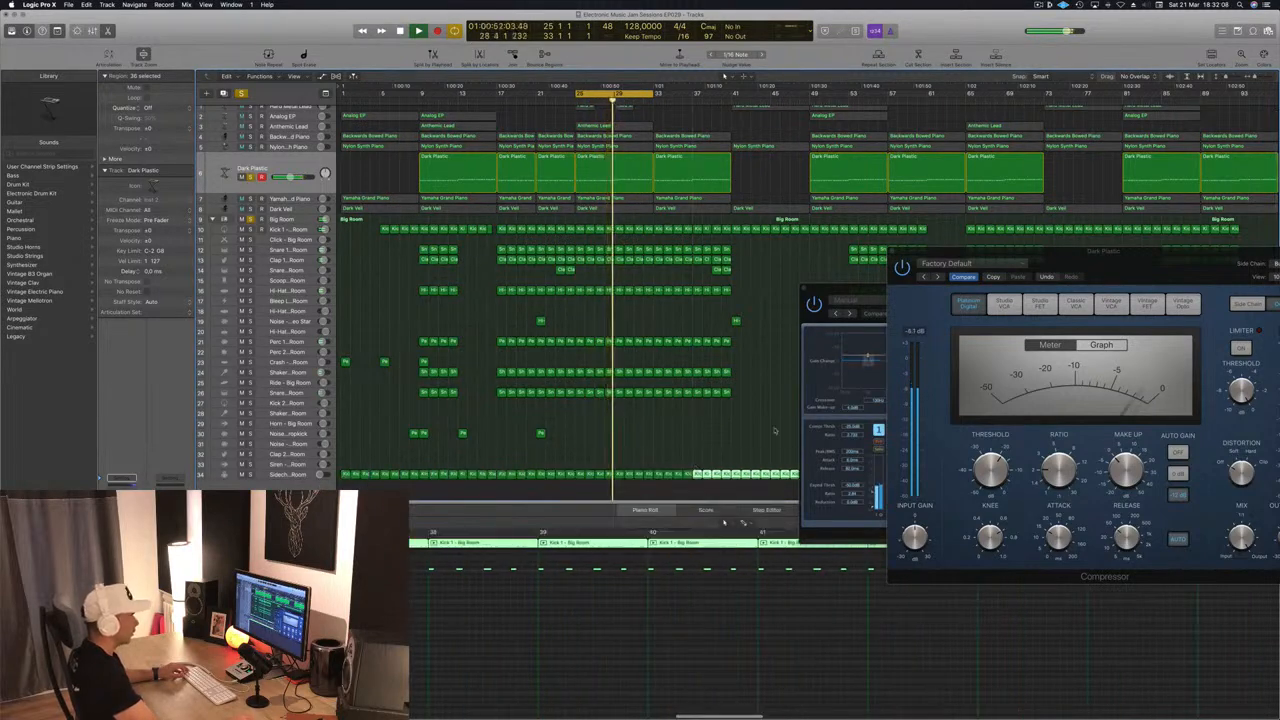
- Reselect Bus 12, Sidechain Trigger - Big Room, as the side chain of Dark Plastic's Compressor
drag(1135, 267, 888, 305)
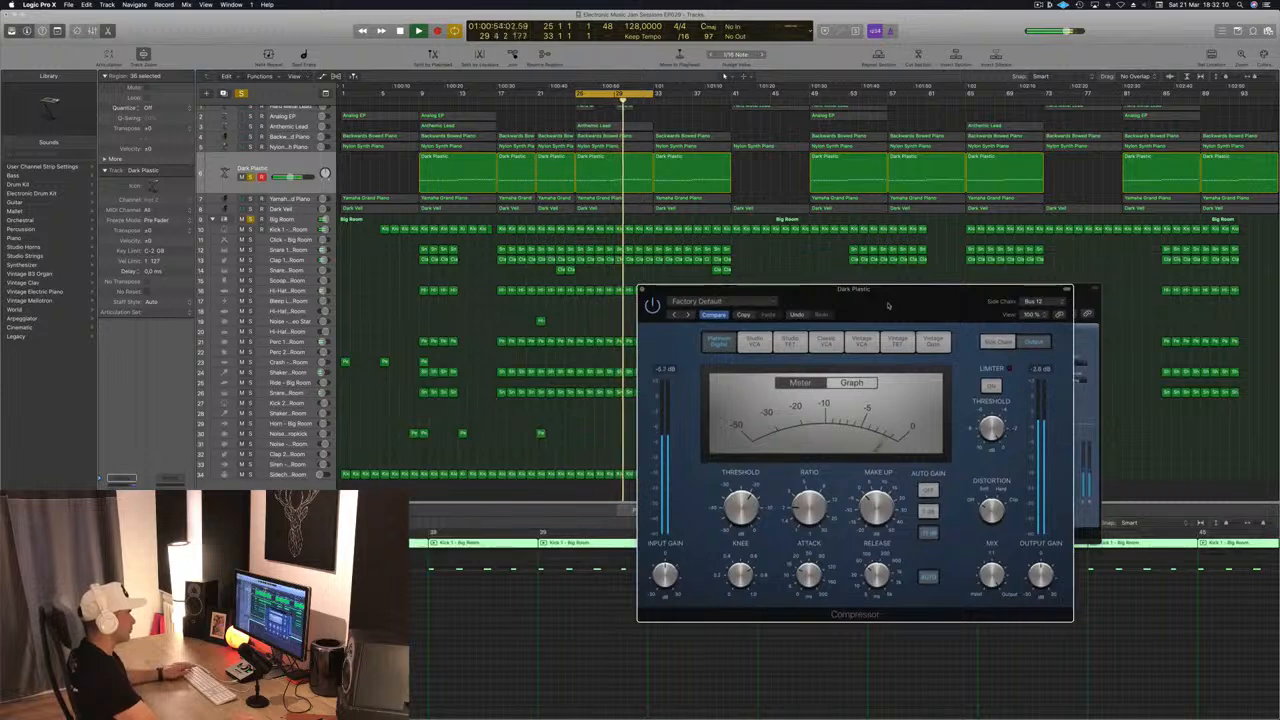
mouse_move(745, 505)
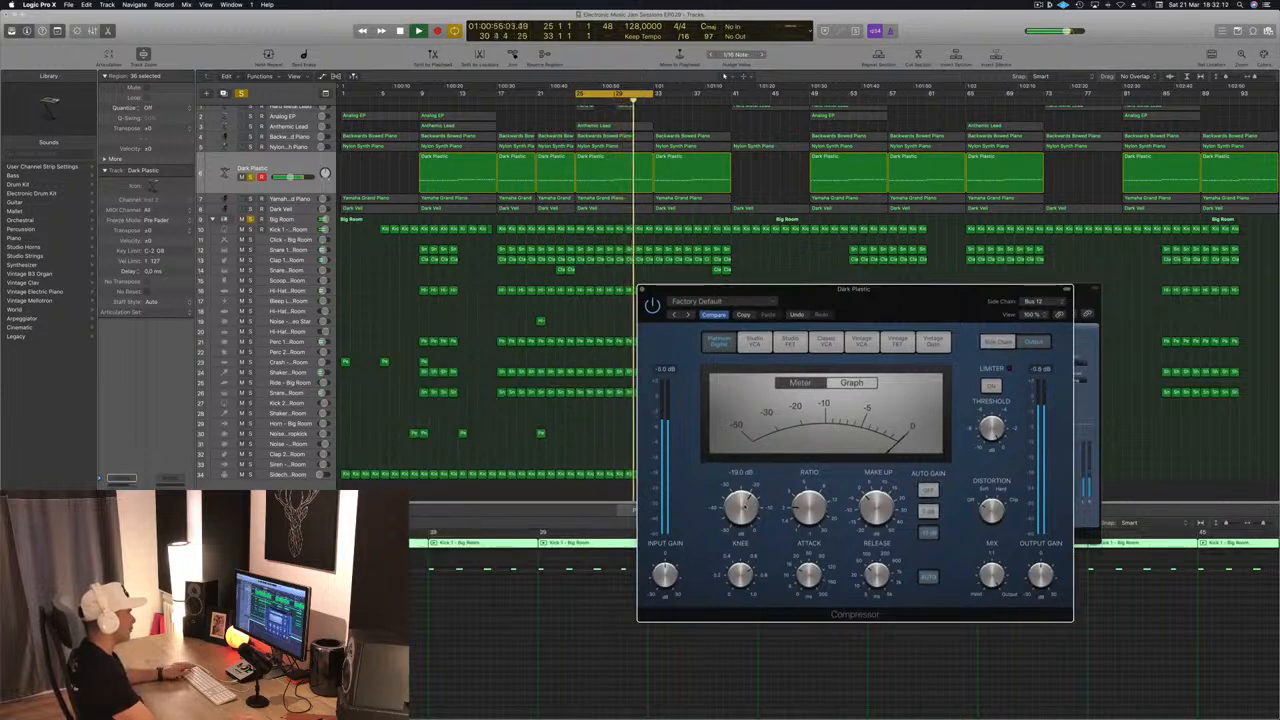
click(1038, 301)
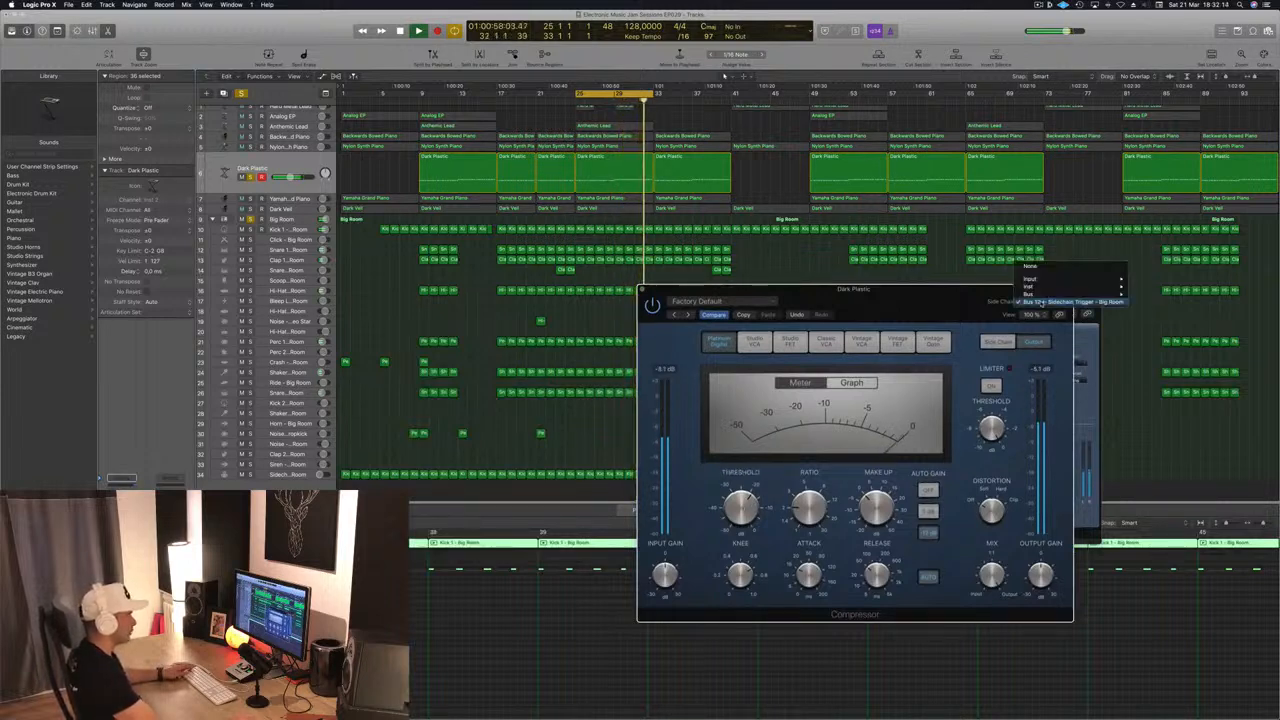
click(1040, 301)
- Lower the threshold of Dark Plastic's Compressor while auditioning it with the drums, and close the plug-in
drag(886, 405, 848, 299)
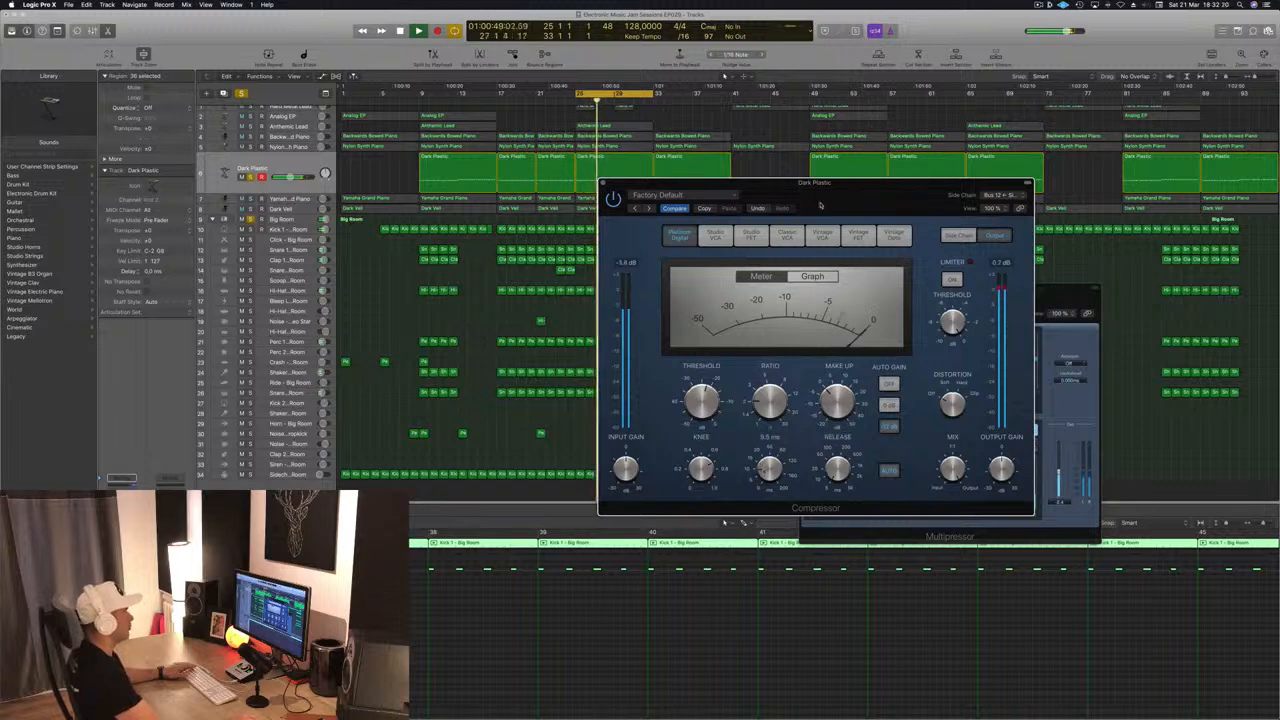
drag(856, 191, 757, 240)
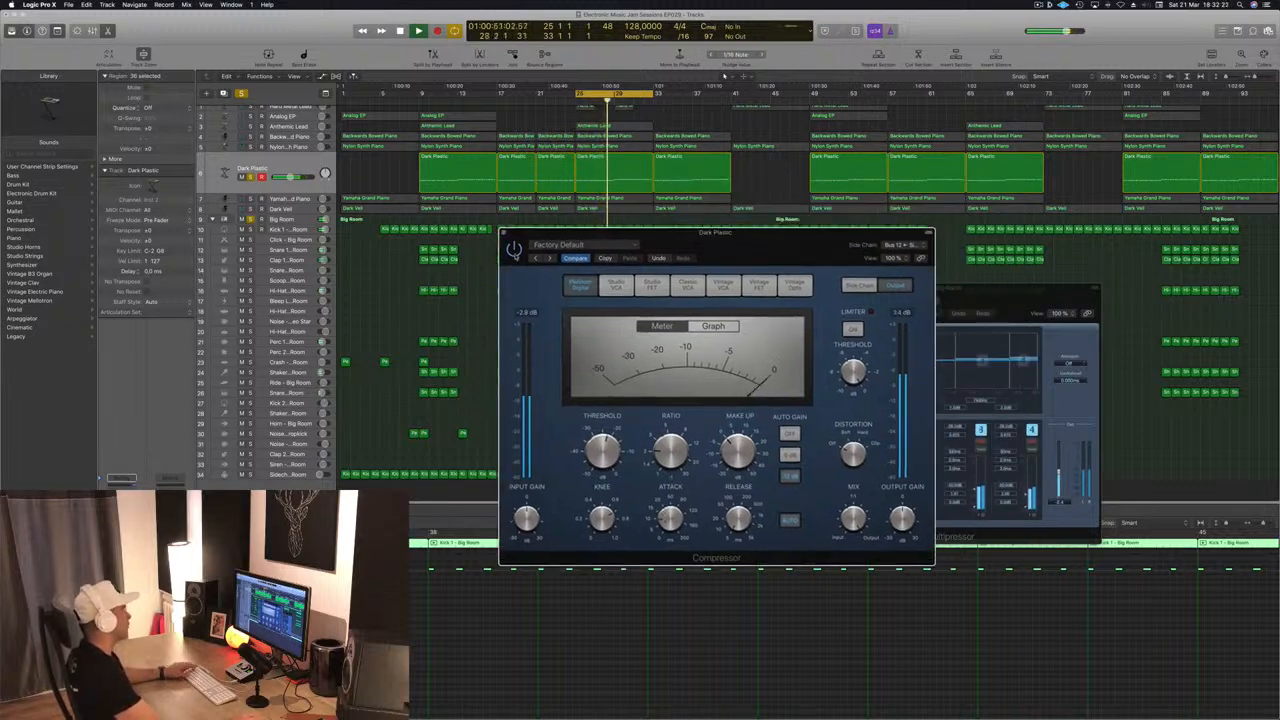
drag(733, 244, 779, 227)
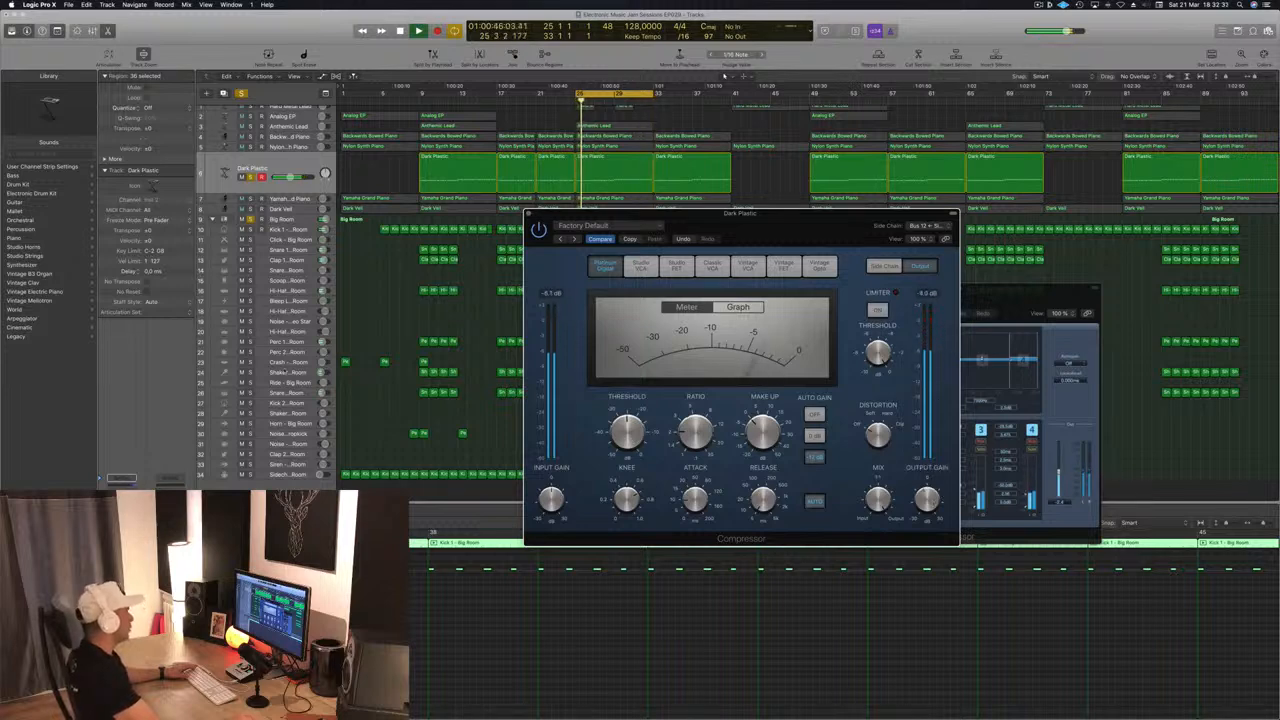
click(250, 177)
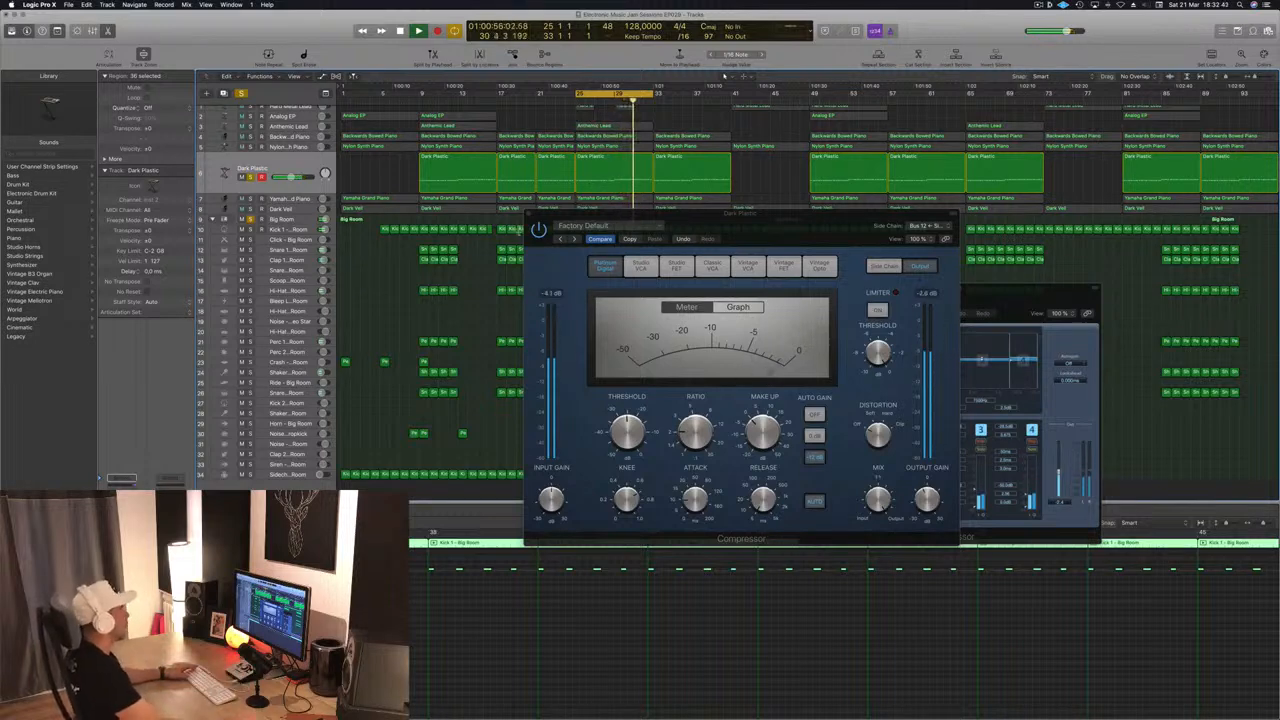
click(529, 215)
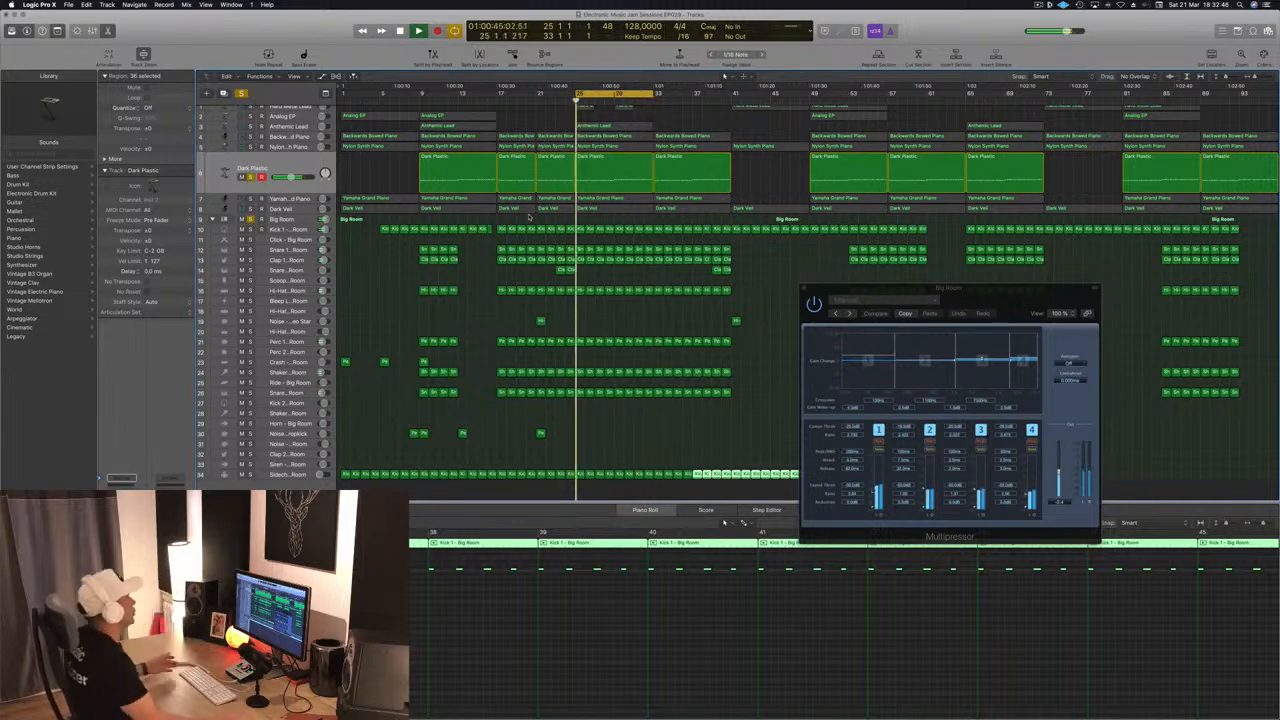
- Solo the Yamaha Grand Piano track along with Dark Plastic and the Big Room drums
scroll(436, 155, up, 1)
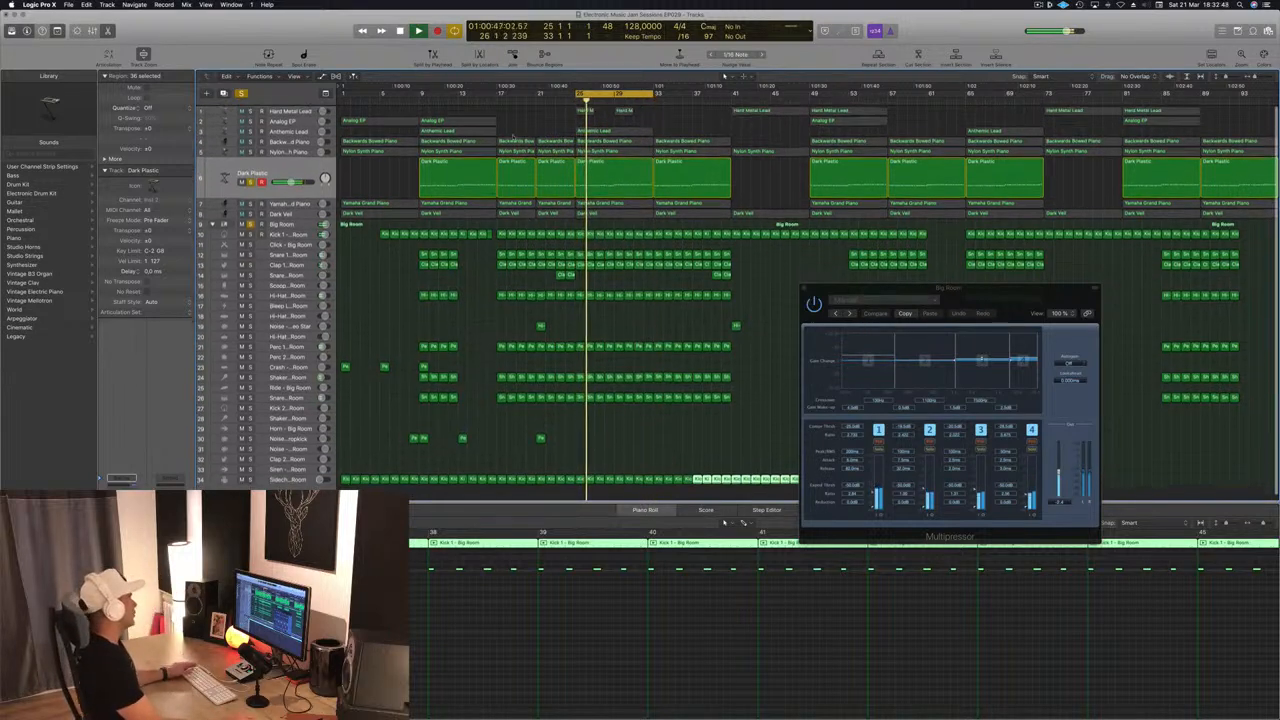
click(292, 203)
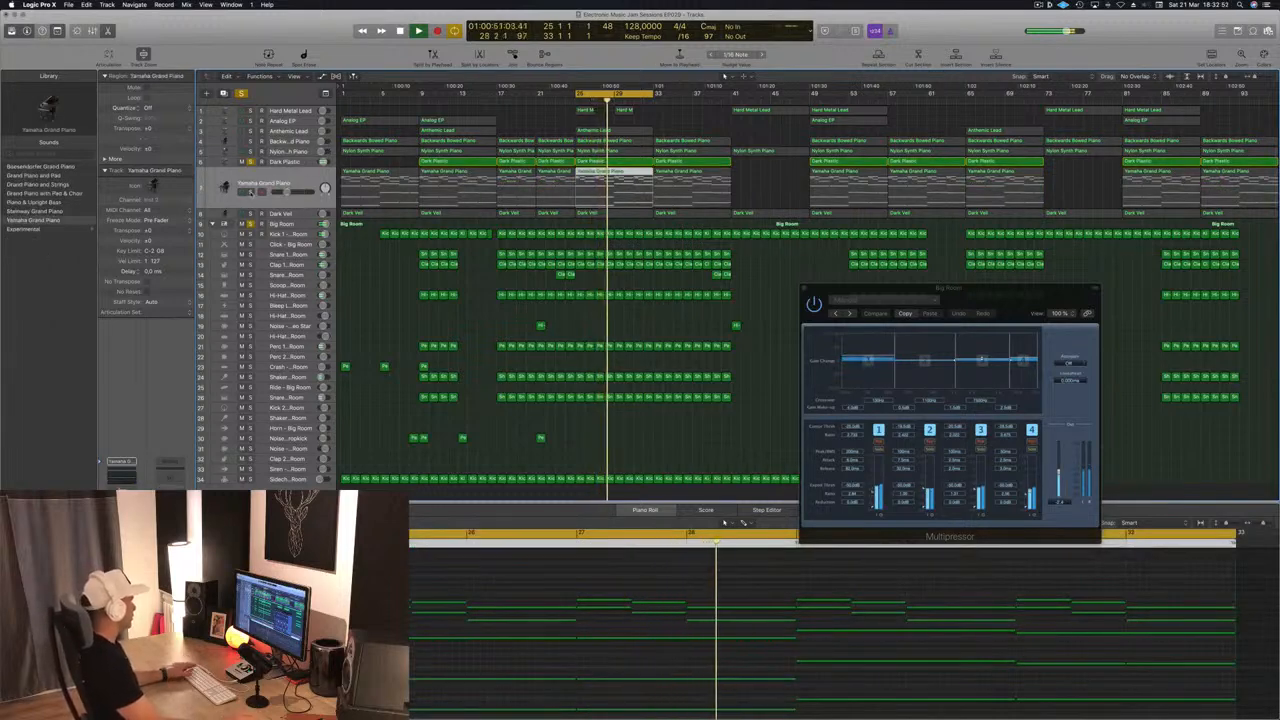
key(s)
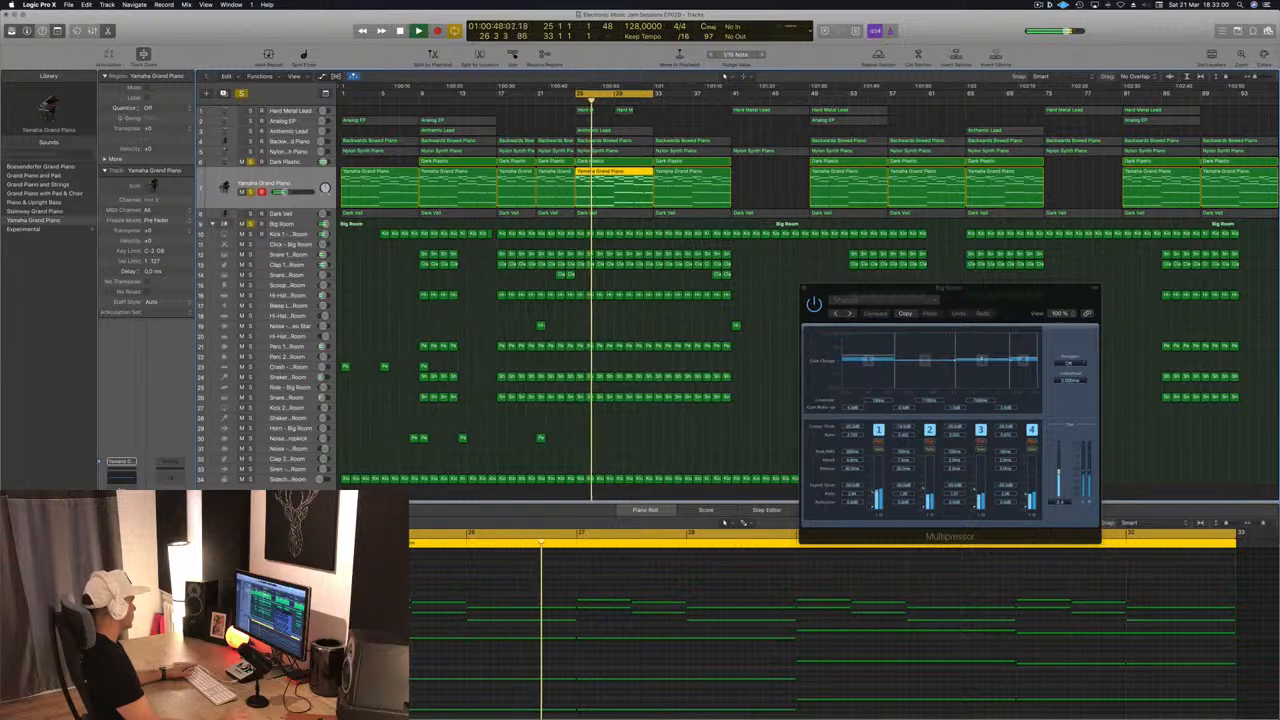
- Enable a 24 dB/Oct low cut at about 100 Hz in the Yamaha Grand Piano's Channel EQ and unsolo the track
click(121, 477)
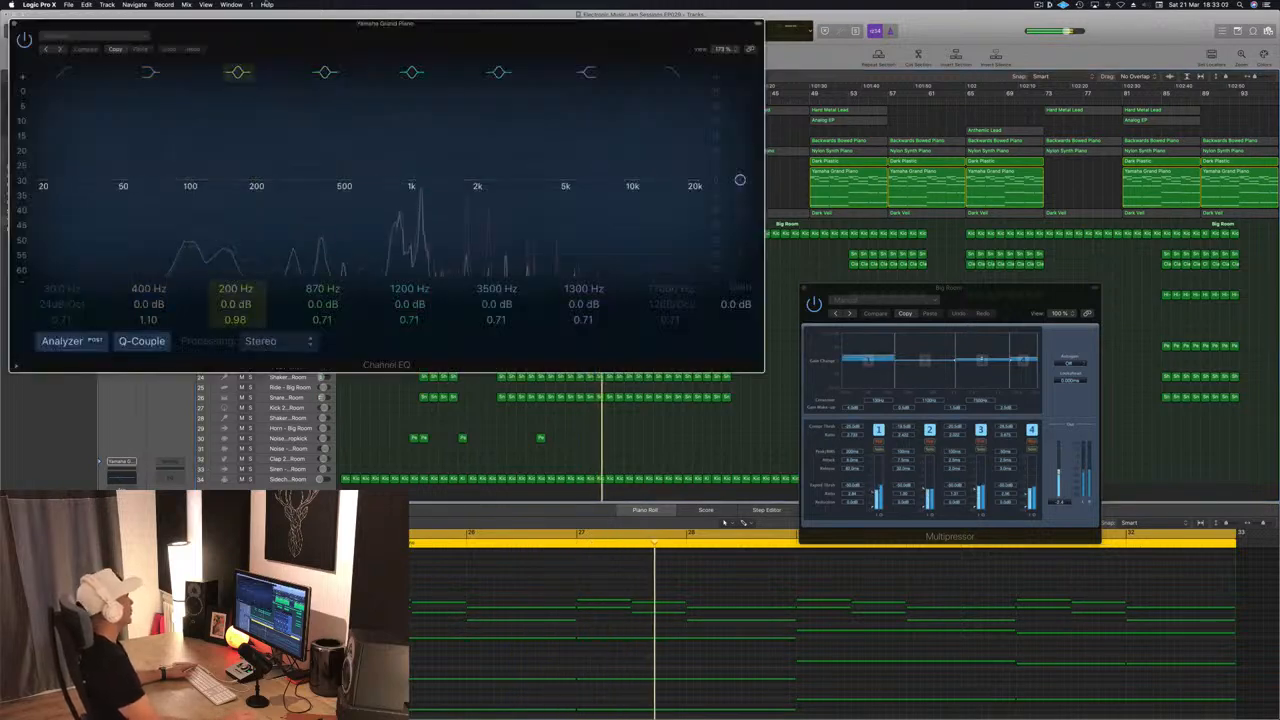
drag(180, 26, 392, 34)
click(276, 83)
drag(285, 199, 405, 198)
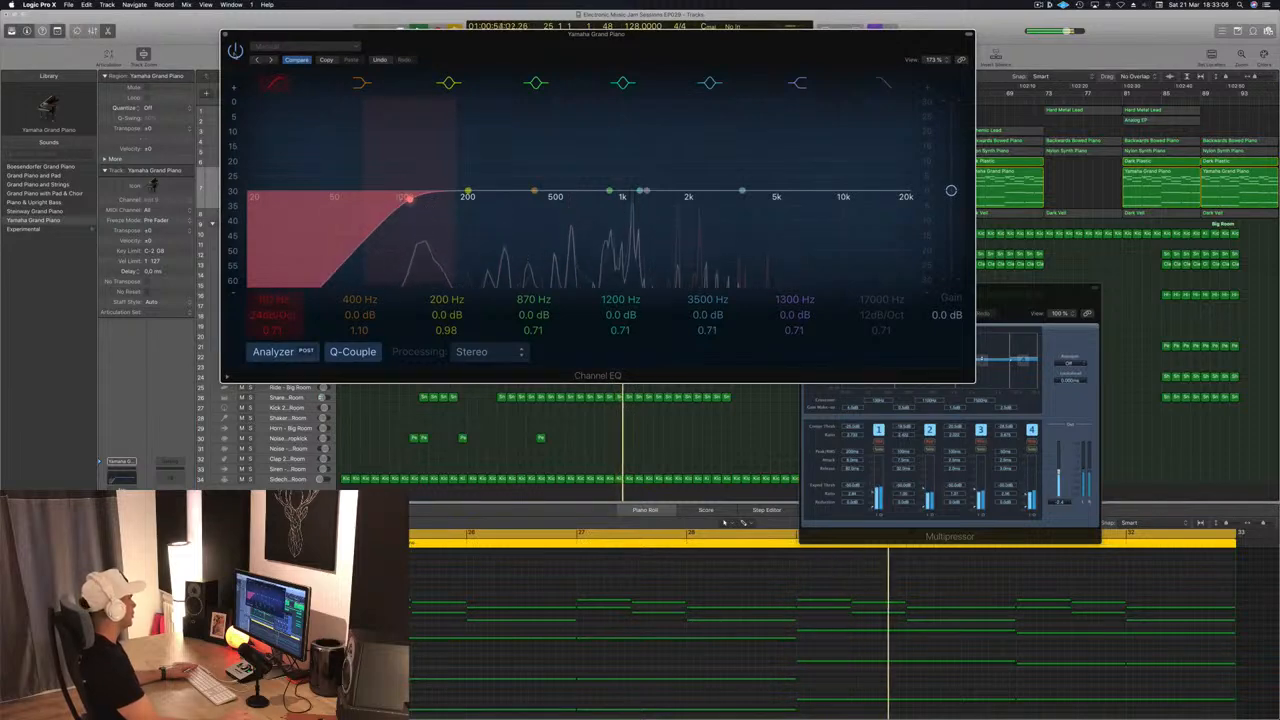
click(235, 50)
click(228, 37)
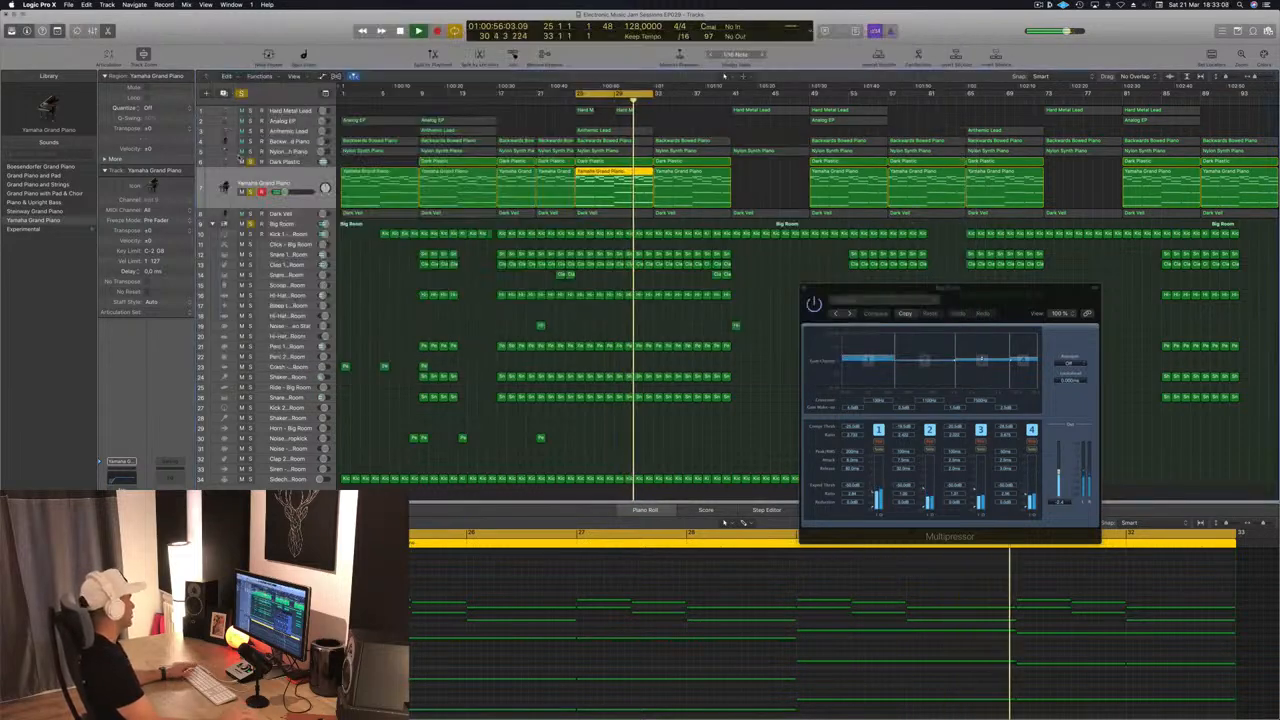
click(250, 191)
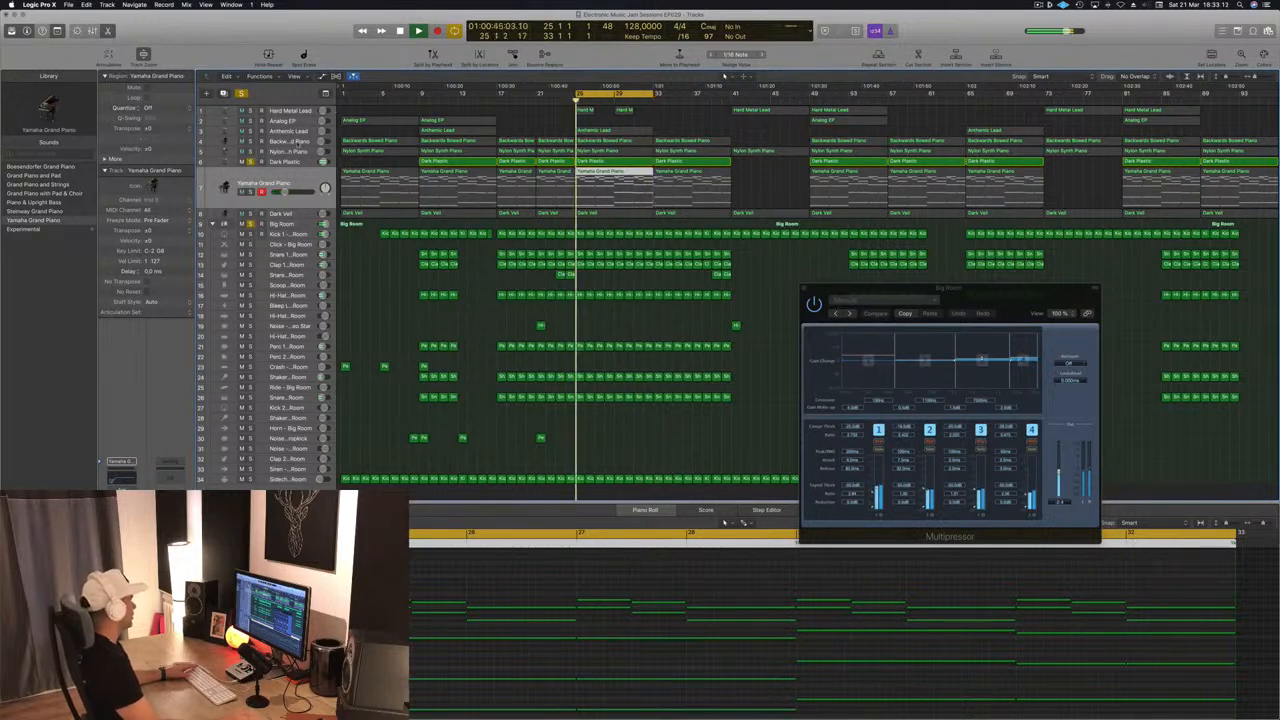
- Solo the Nylon Synth Piano and set its Compressor's side chain to Bus 12, Sidechain Trigger - Big Room
click(291, 152)
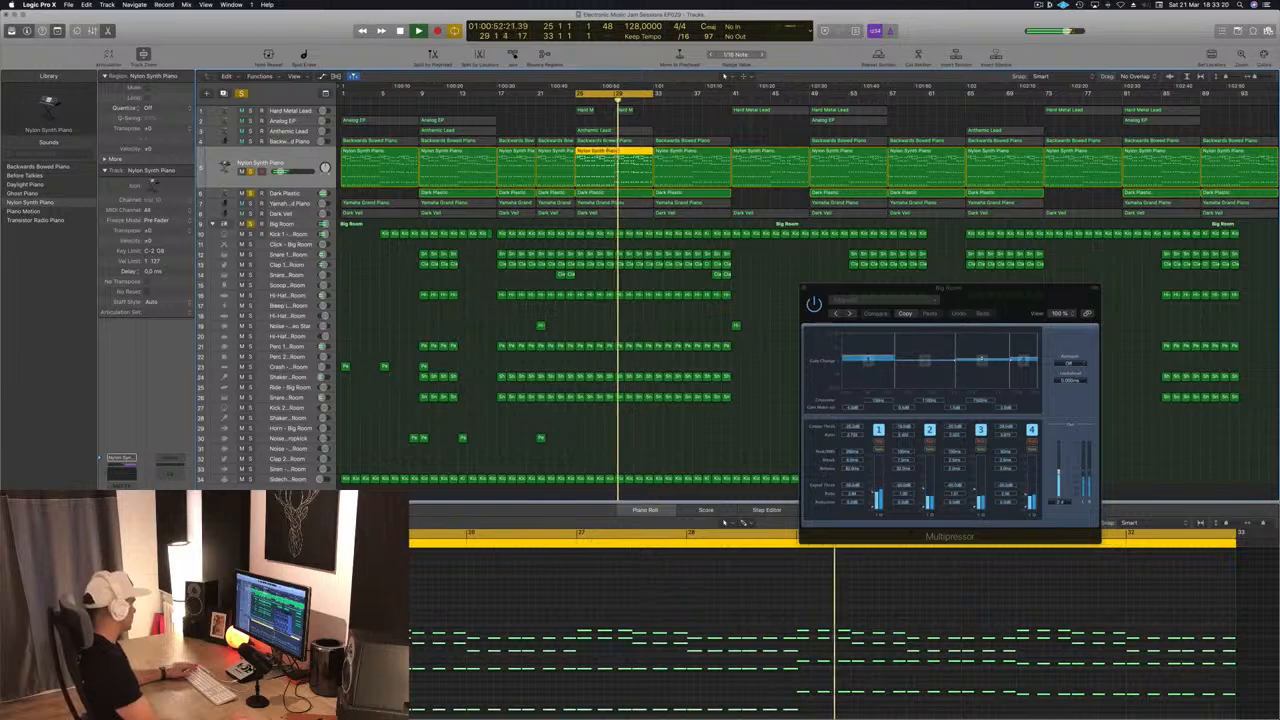
click(122, 516)
drag(226, 22, 375, 69)
click(549, 82)
mouse_move(552, 110)
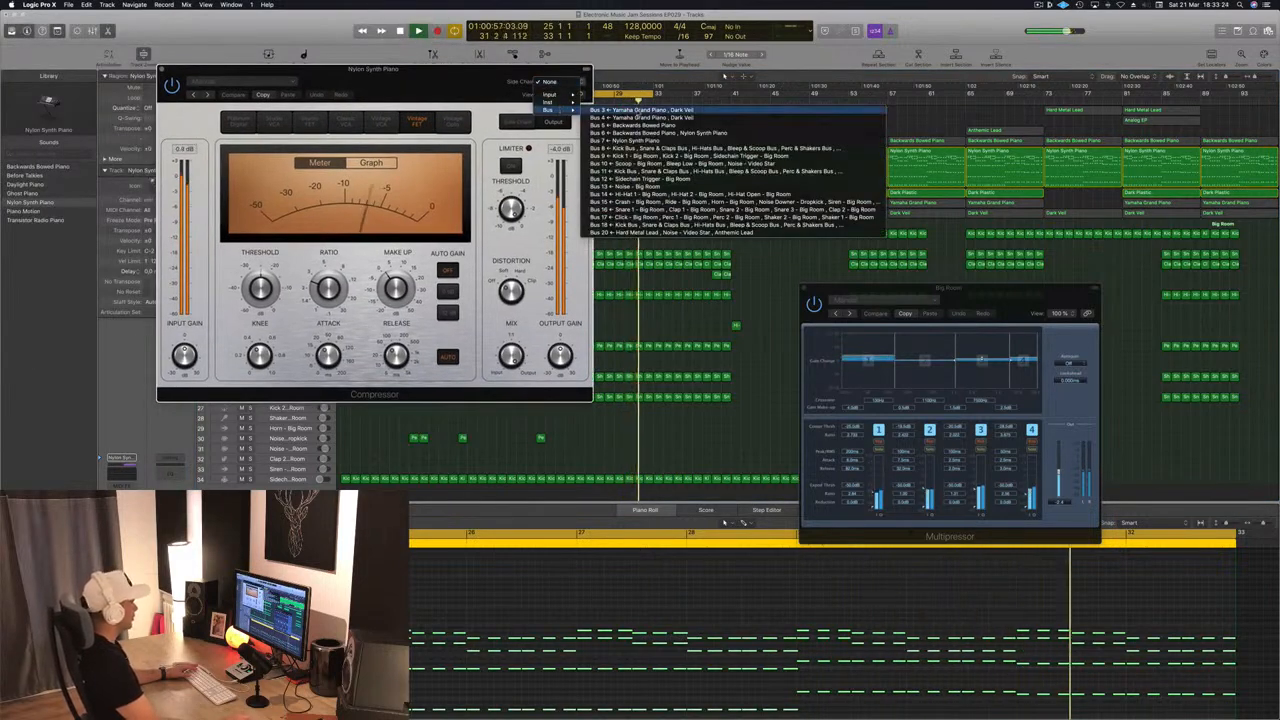
click(620, 178)
mouse_move(496, 88)
mouse_down()
mouse_move(512, 90)
mouse_move(501, 112)
mouse_up()
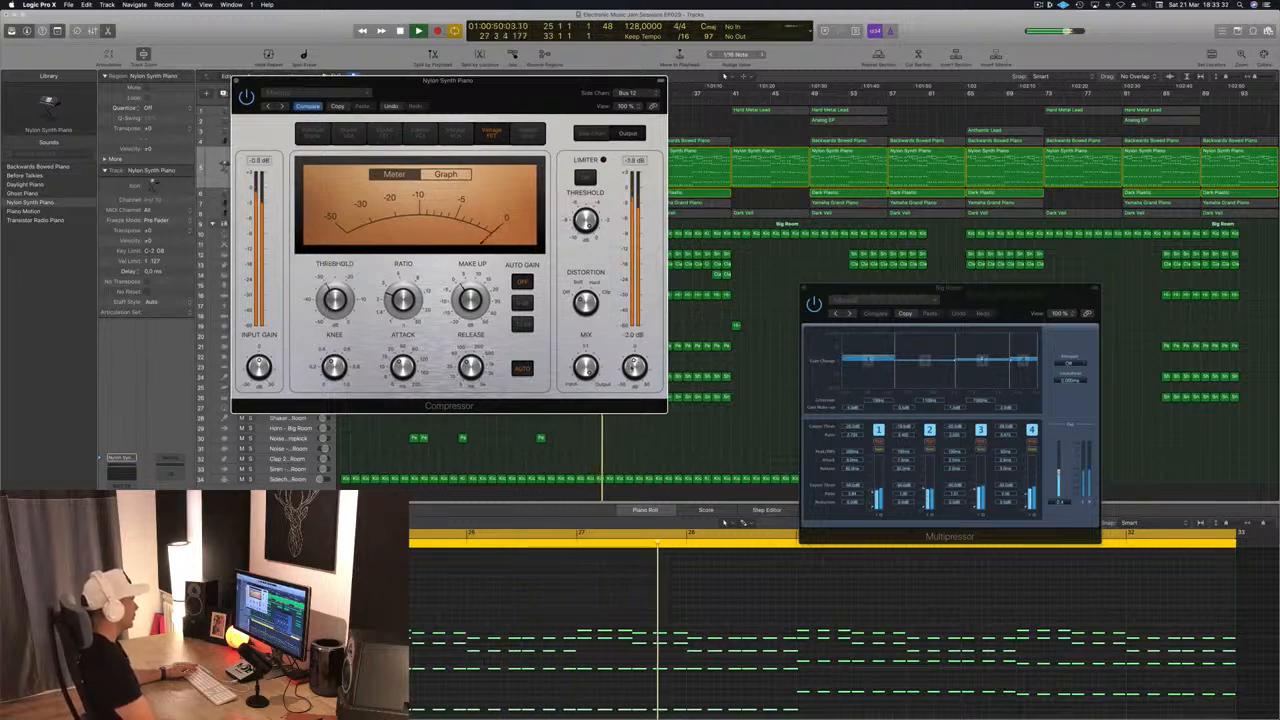
drag(596, 105, 1080, 149)
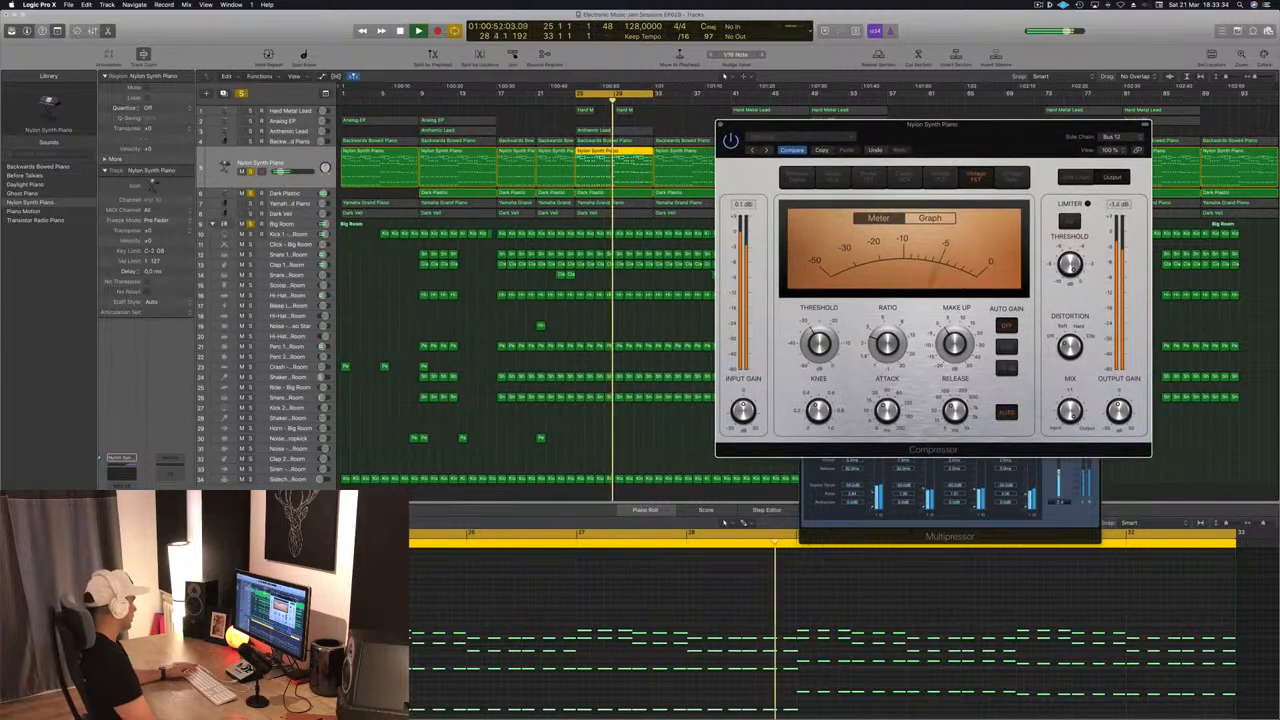
click(262, 163)
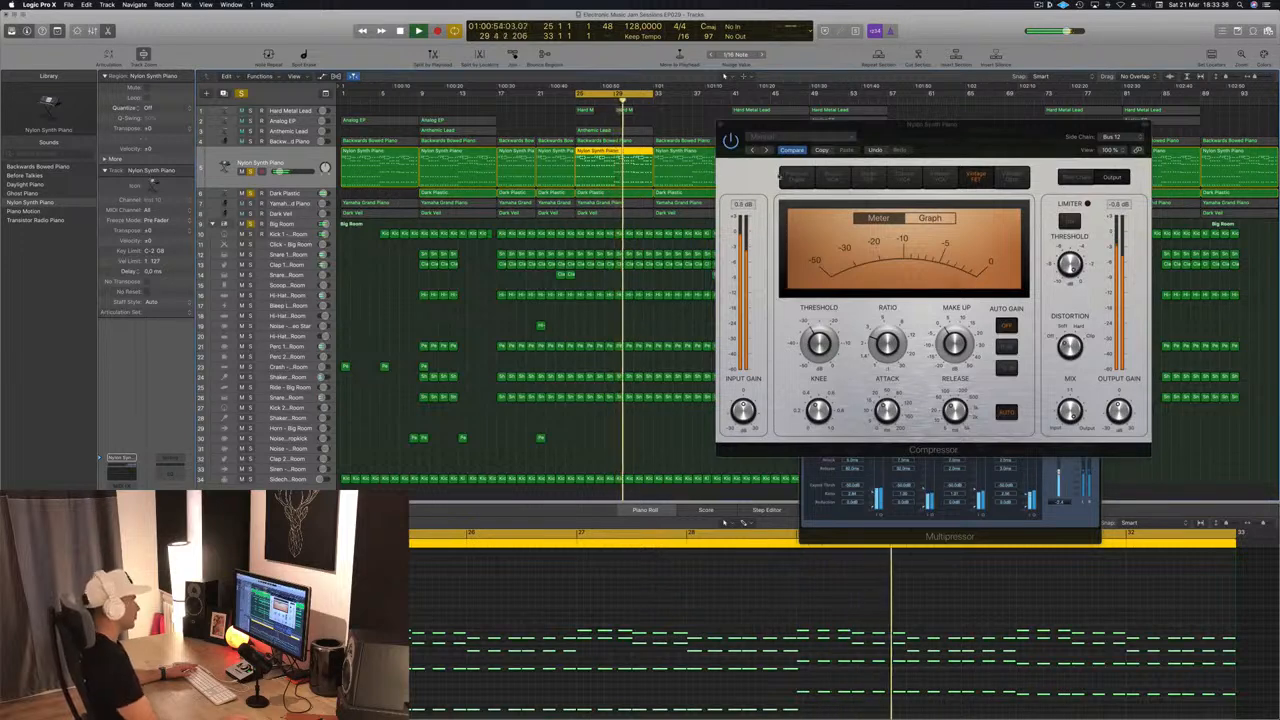
drag(911, 150, 927, 155)
click(737, 129)
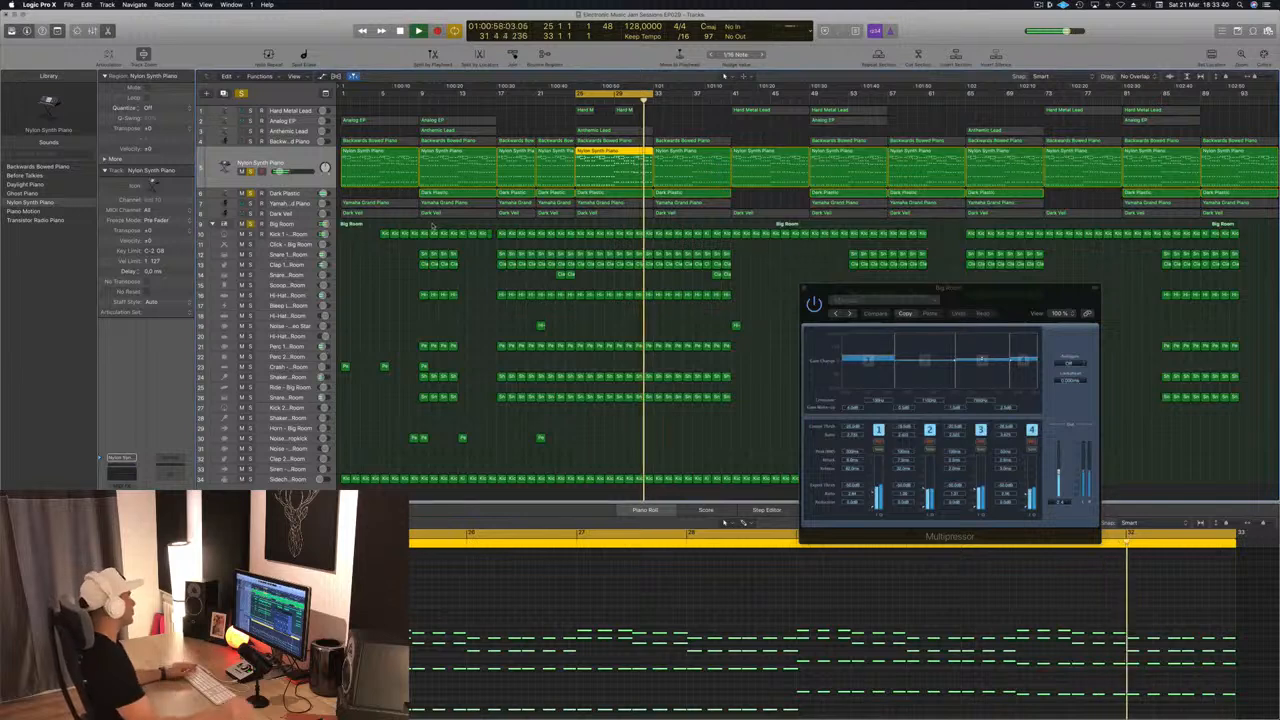
- Solo the Backwards Bowed Piano and set its Compressor's side chain to Bus 12, Sidechain Trigger - Big Room
click(284, 143)
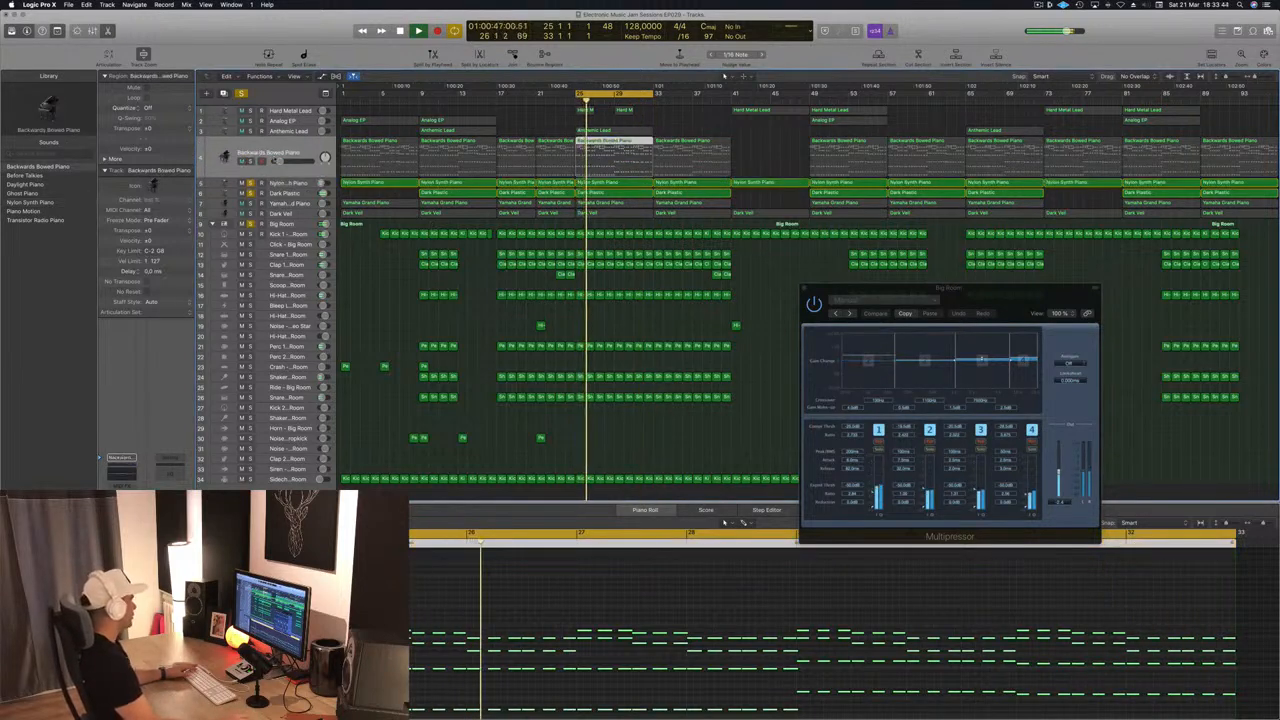
key(s)
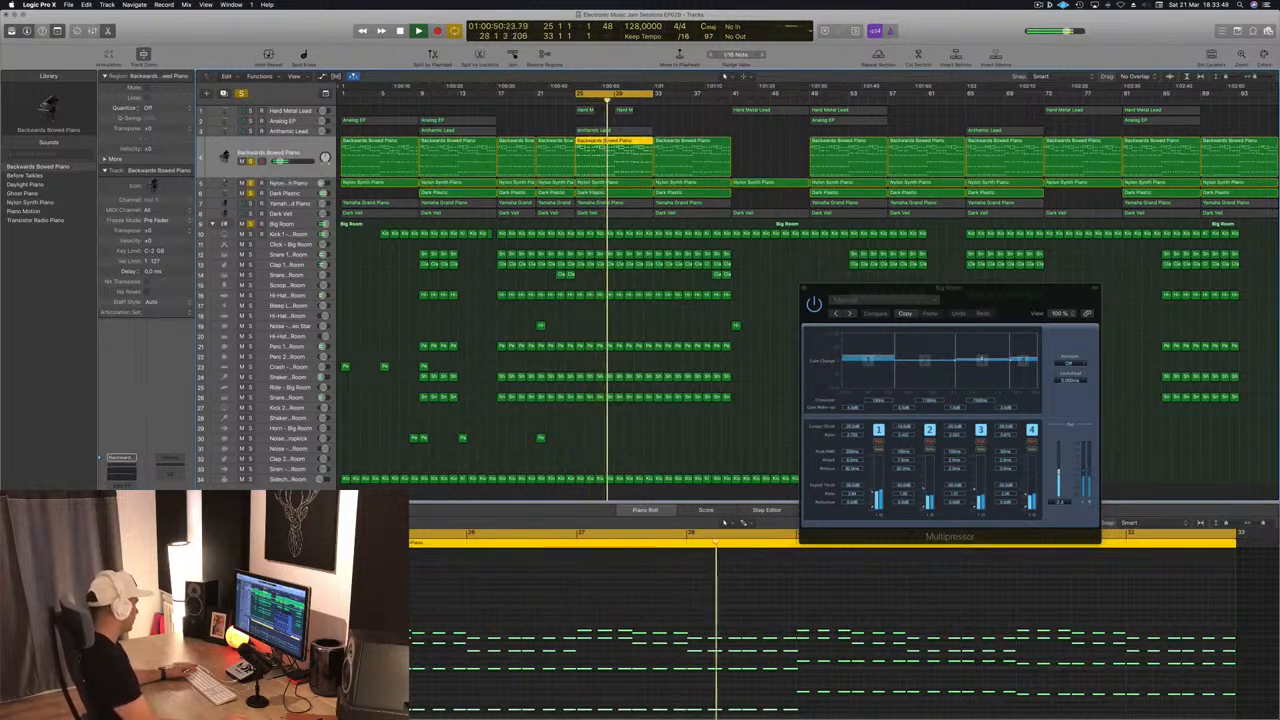
click(121, 518)
drag(220, 22, 420, 47)
click(607, 60)
mouse_move(605, 88)
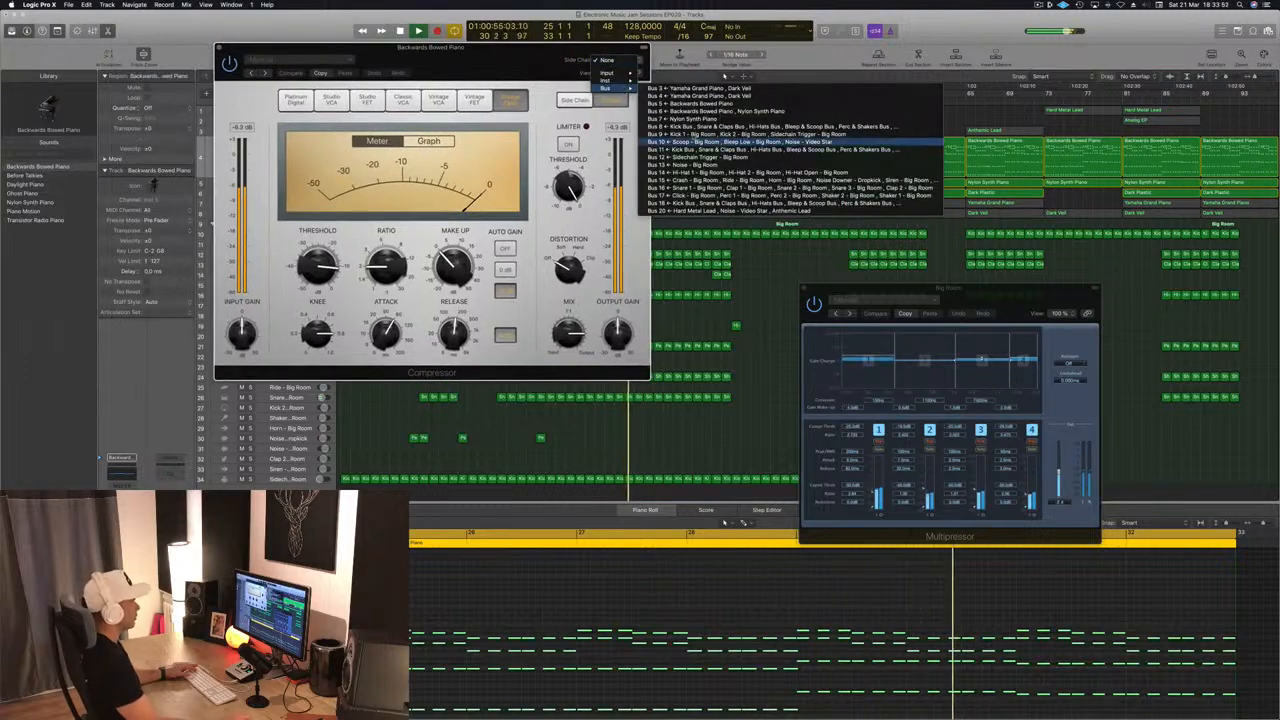
click(700, 157)
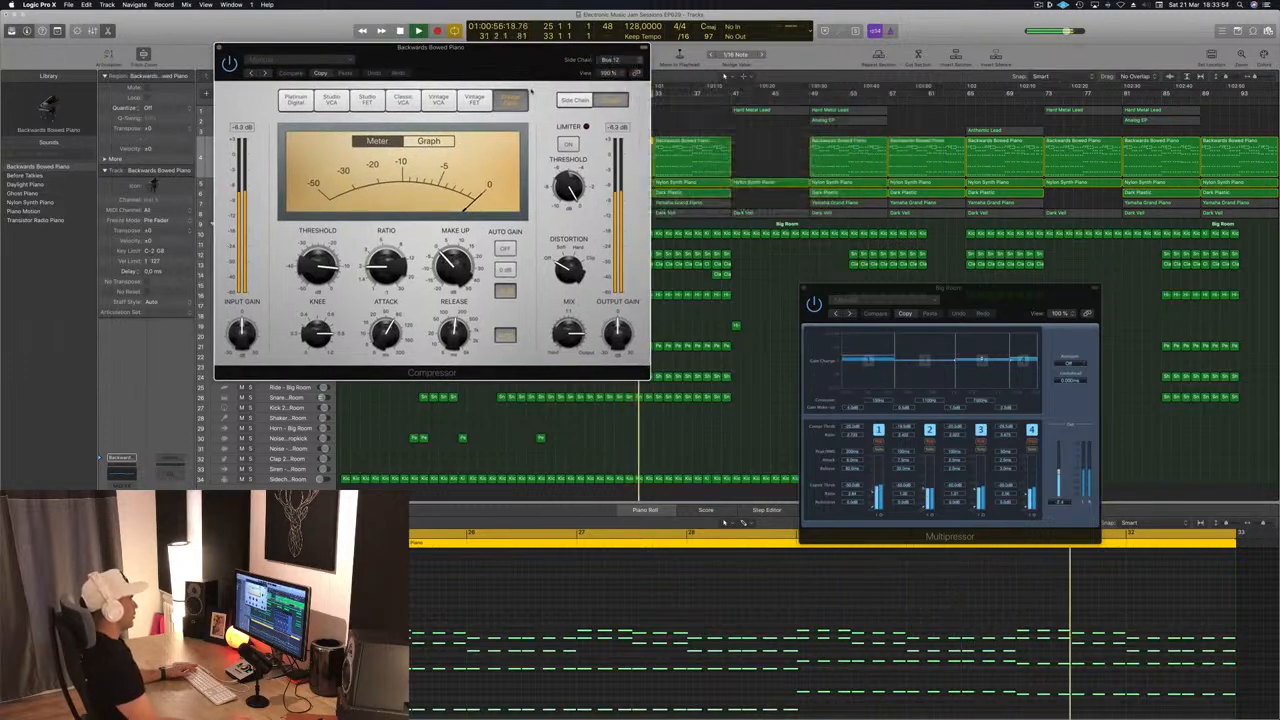
drag(523, 76, 742, 66)
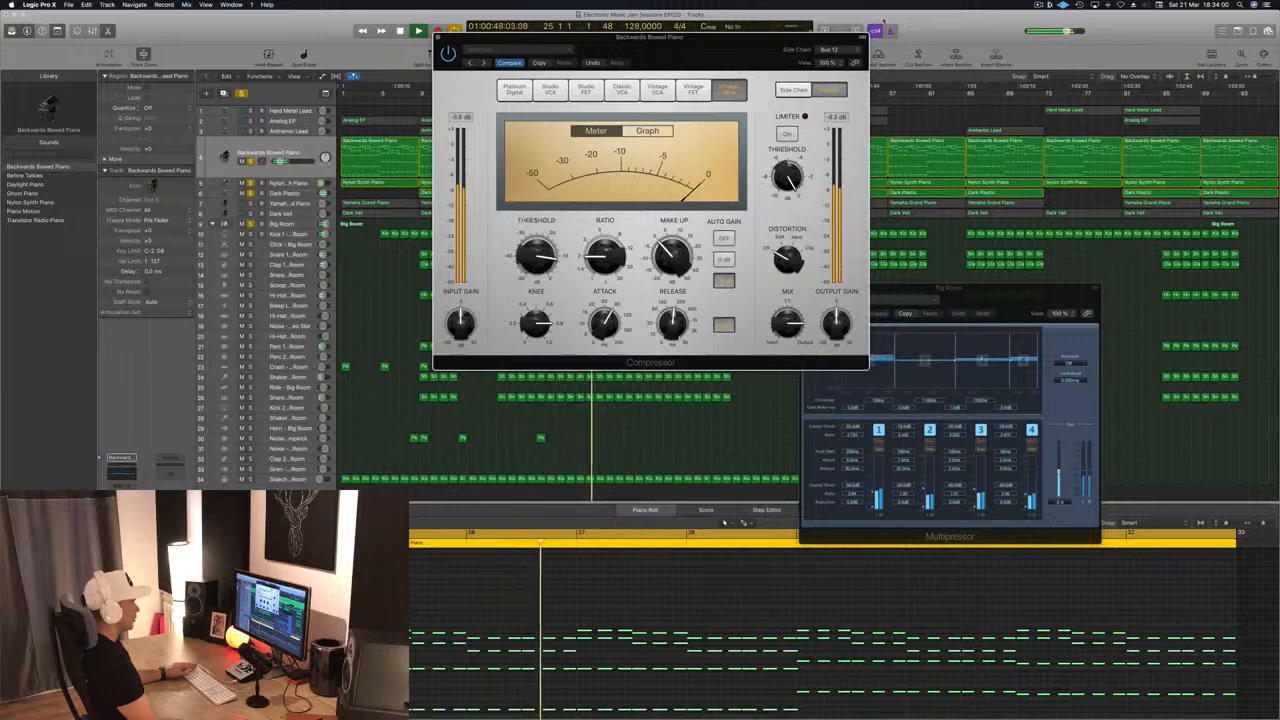
click(838, 50)
click(765, 38)
drag(765, 38, 820, 26)
key(space)
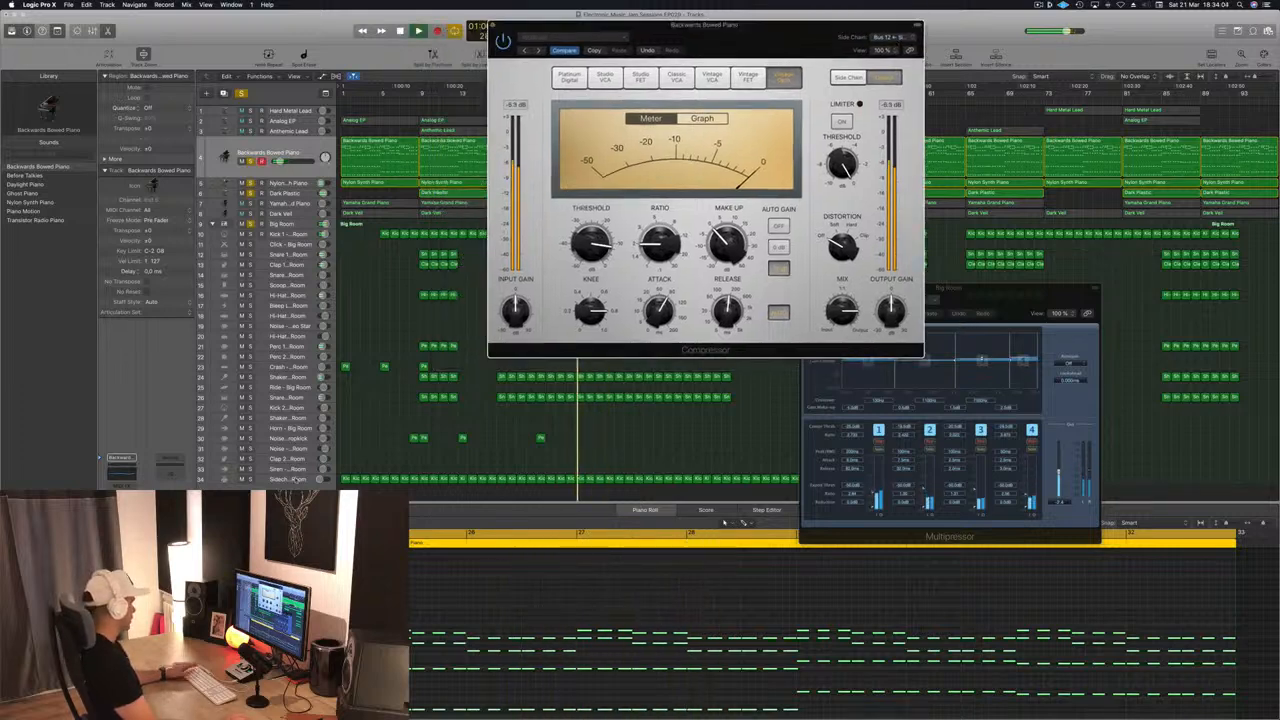
- Raise the Sidechain Trigger track's volume to about -5 dB and mute the track
click(296, 480)
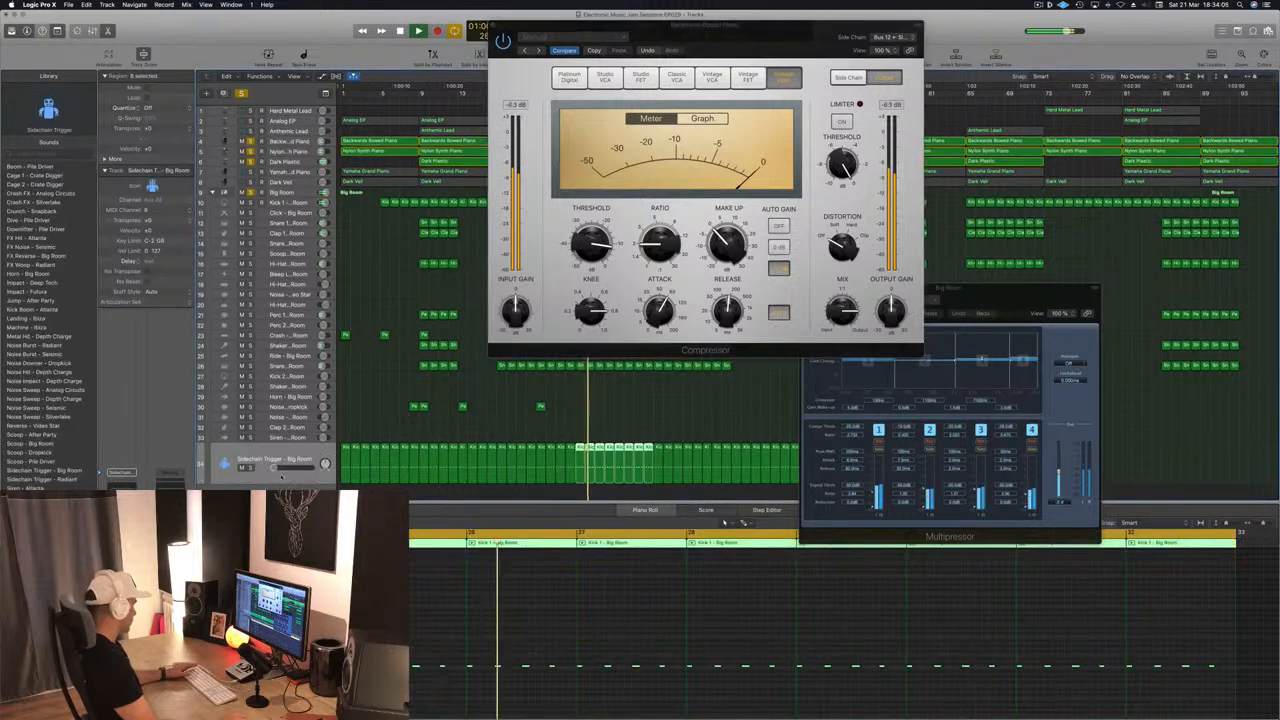
drag(274, 468, 294, 468)
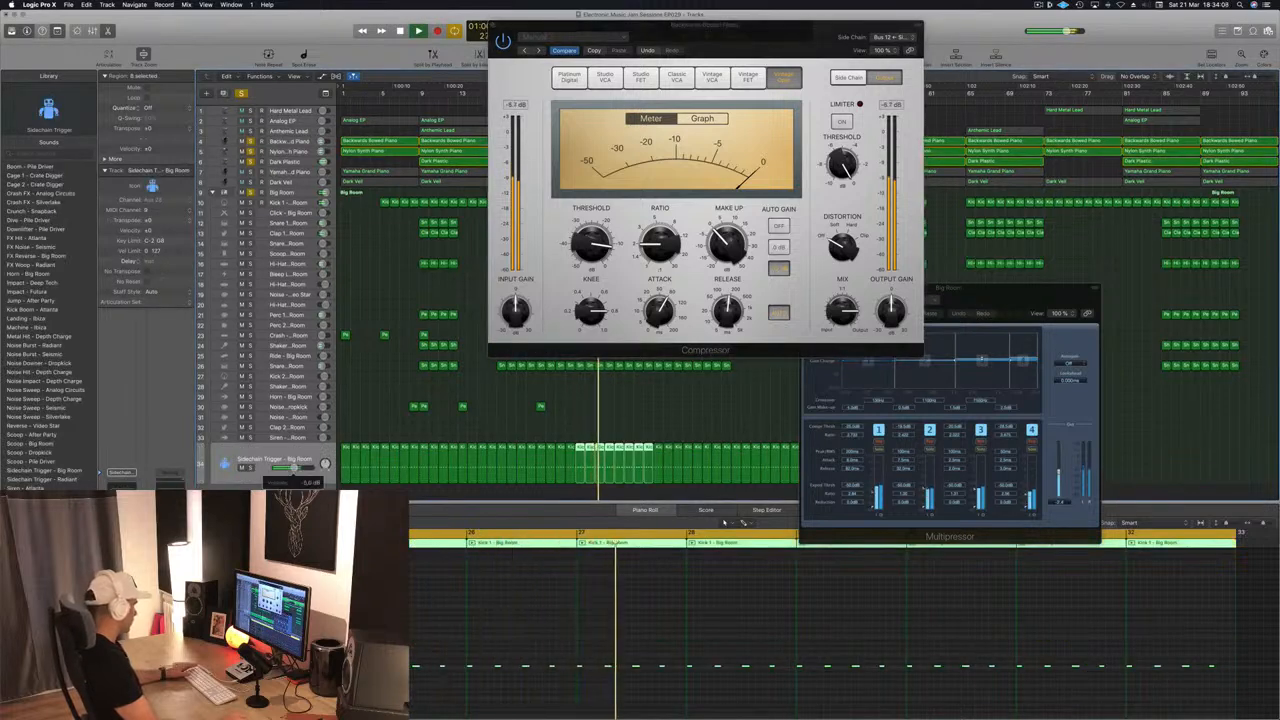
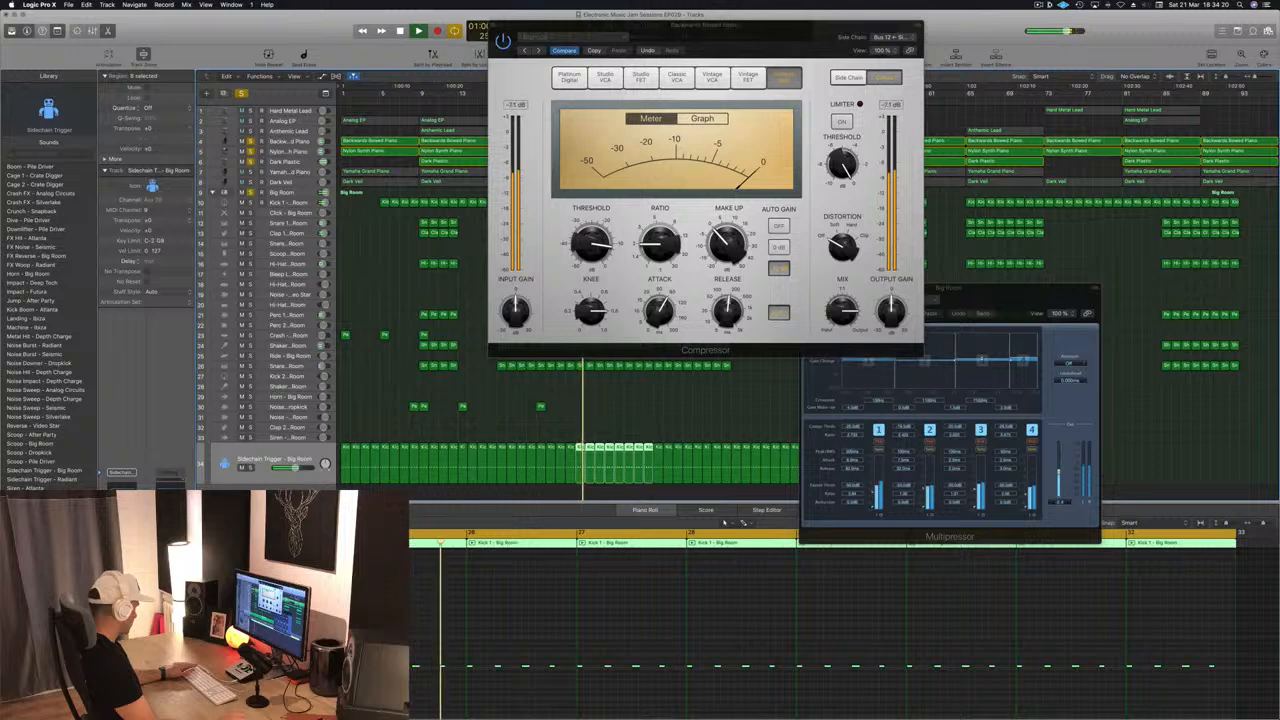
key(m)
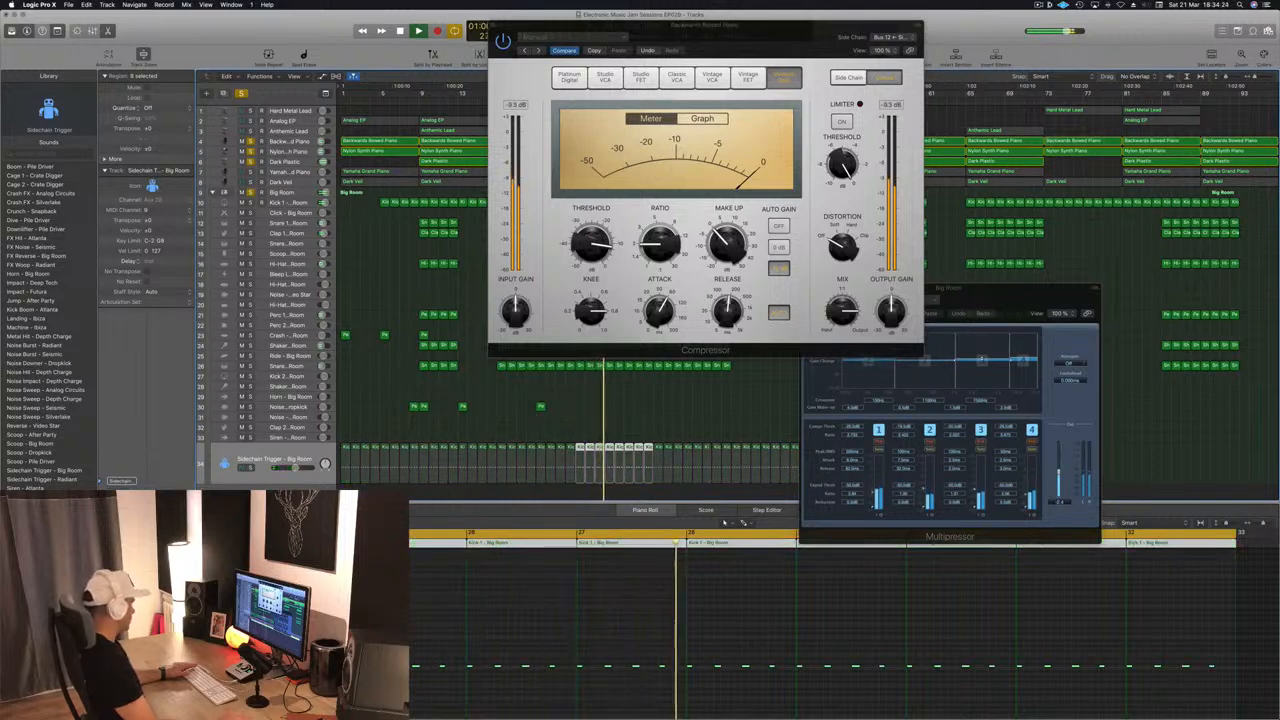
- Reassign the Backwards Bowed Piano Compressor's side chain input to Bus 12, Sidechain Trigger - Big Room
drag(767, 30, 820, 166)
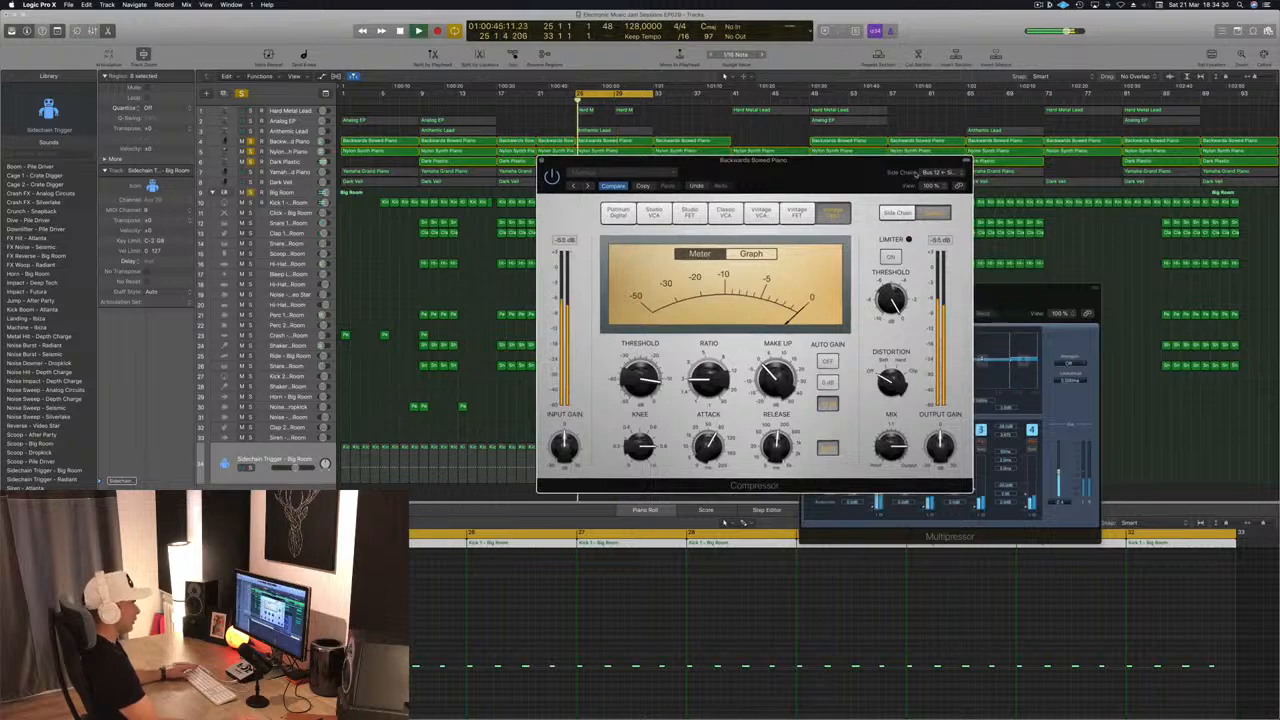
click(935, 172)
mouse_move(935, 166)
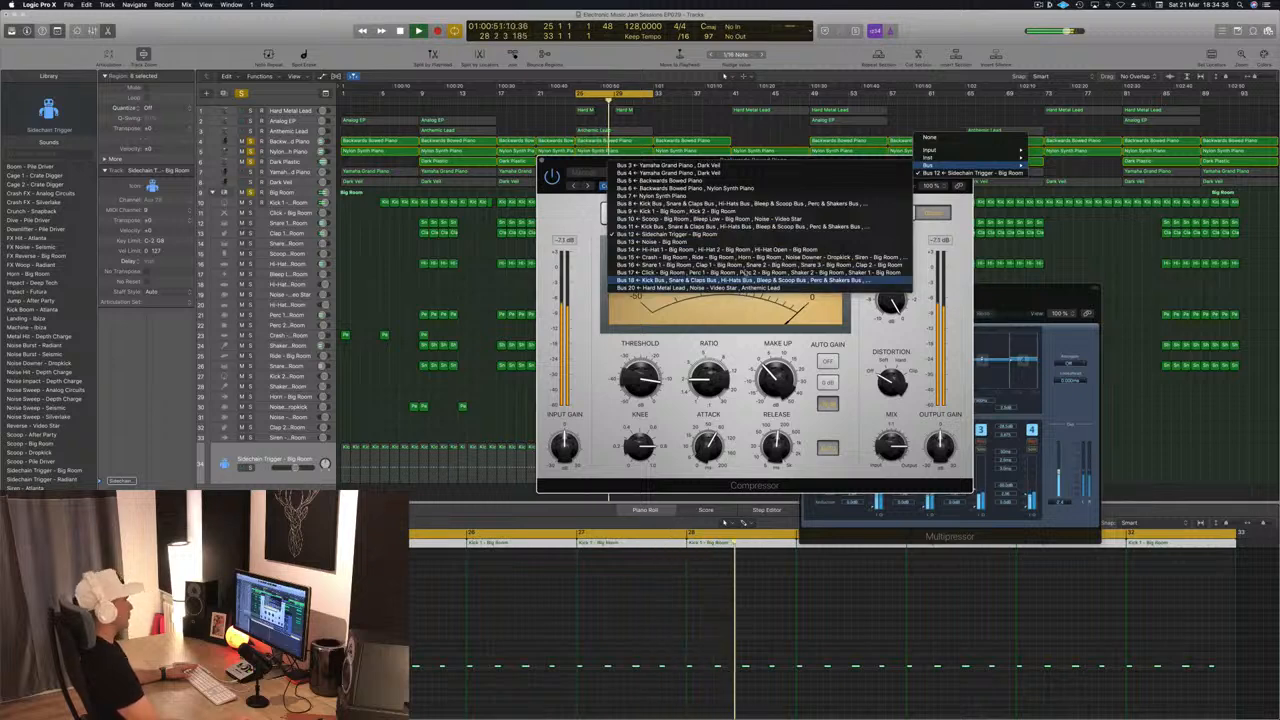
click(748, 236)
drag(904, 187, 964, 127)
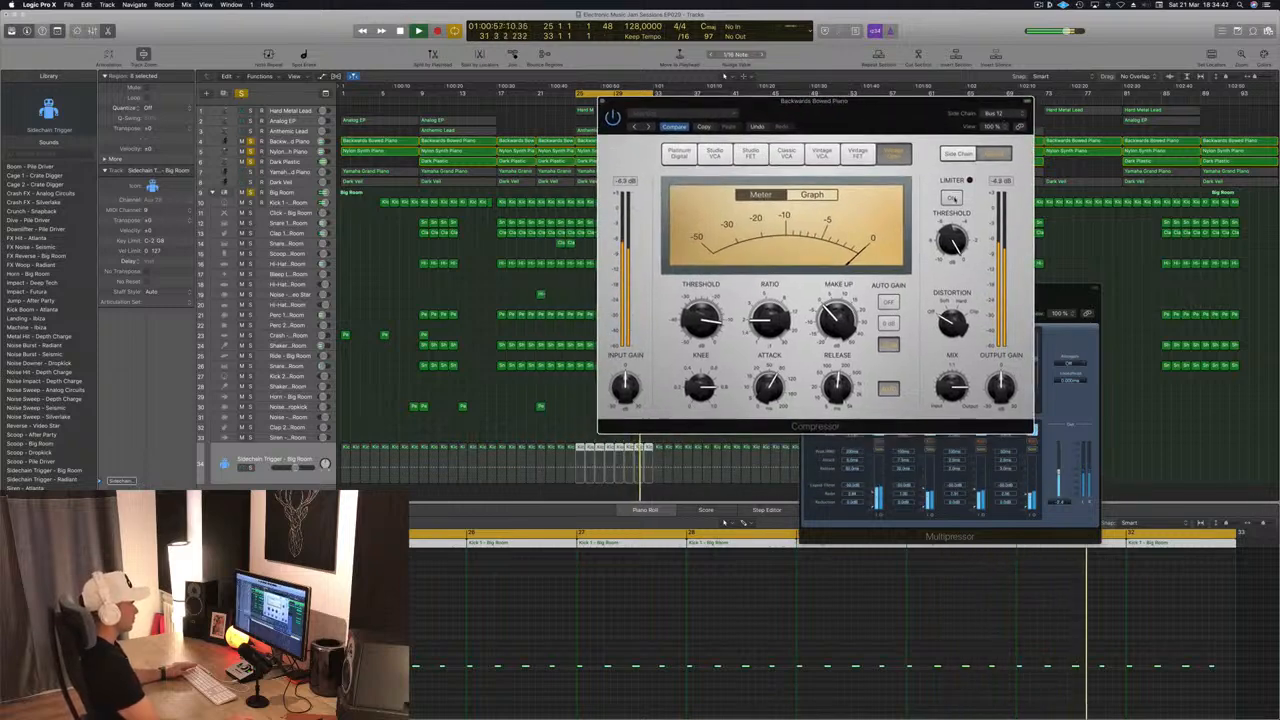
- Set the Compressor's side chain detection to Sum, lower its threshold and display the gain reduction graph
click(957, 153)
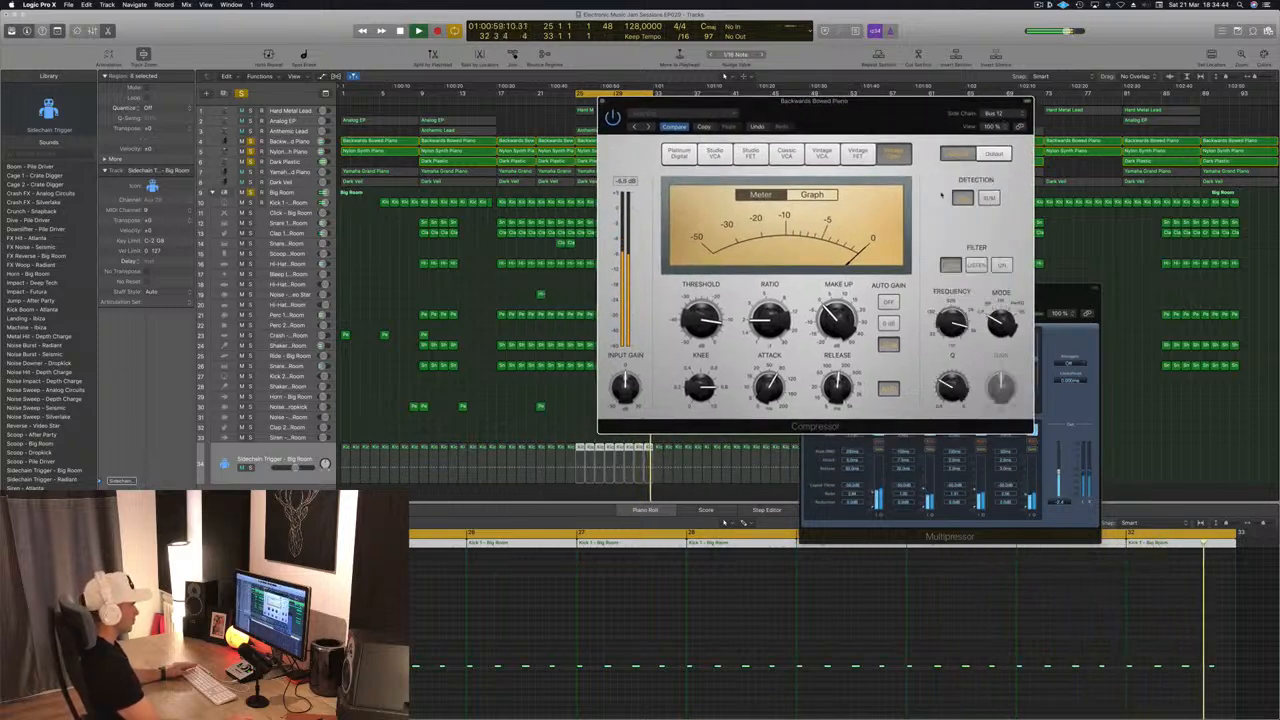
click(988, 197)
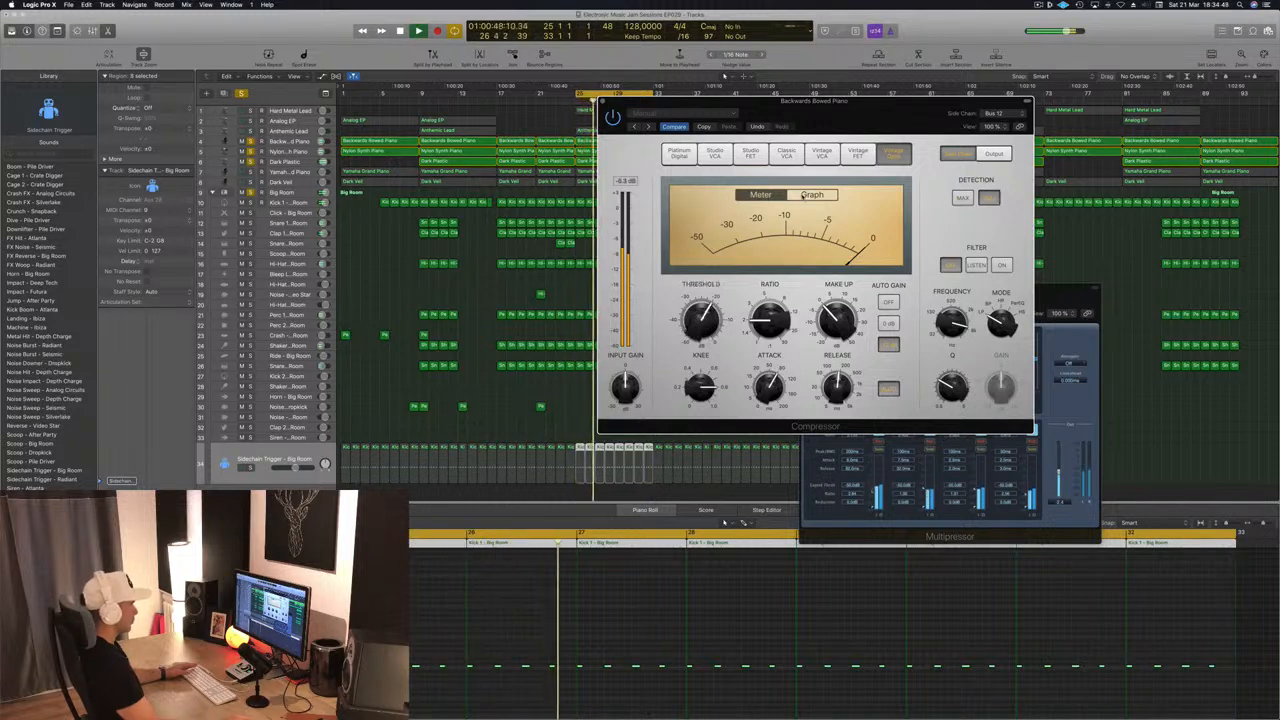
click(803, 195)
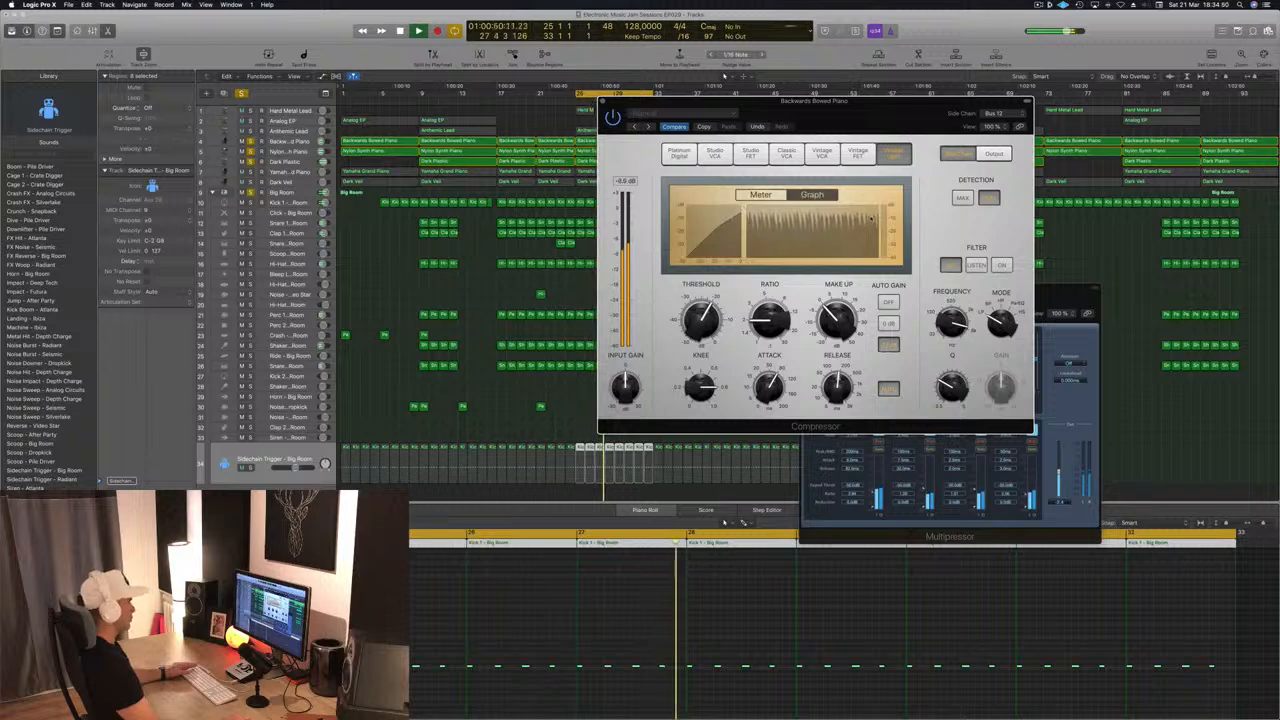
drag(845, 114, 860, 110)
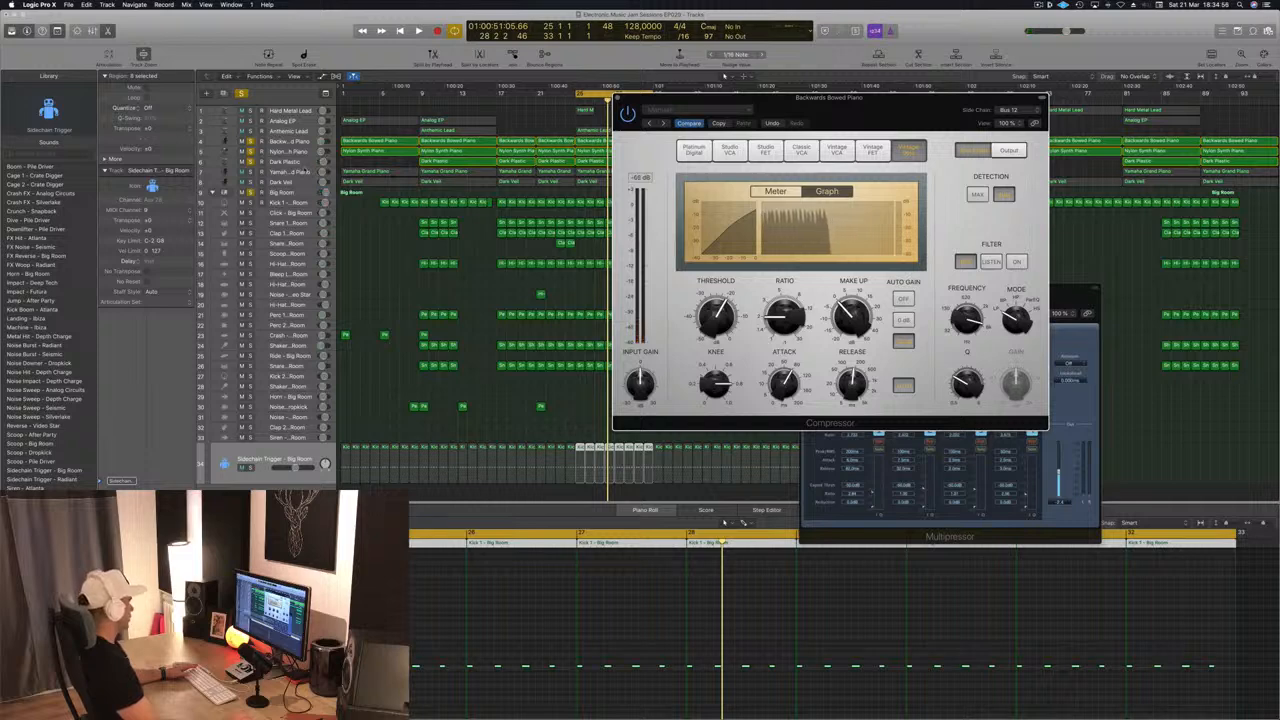
- Play the loop, select the Backwards Bowed Piano track, and reopen its Compressor to check the gain reduction graph before closing it
click(305, 171)
key(space)
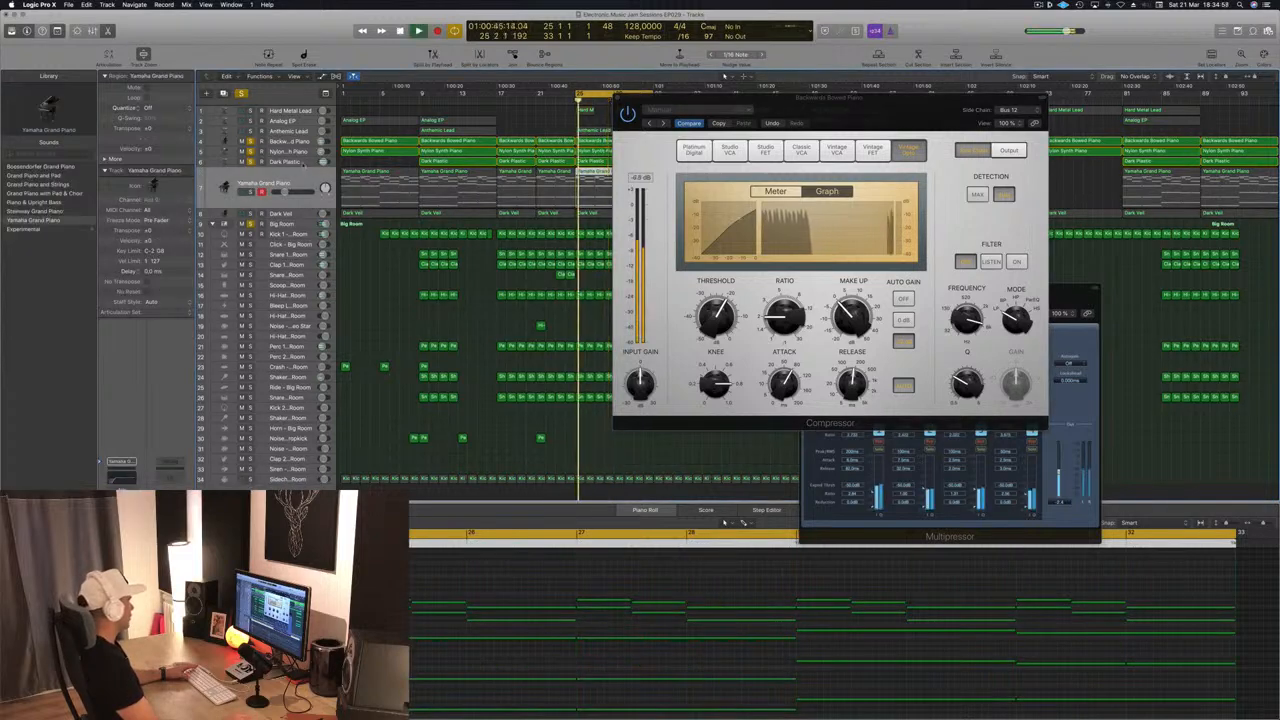
click(285, 166)
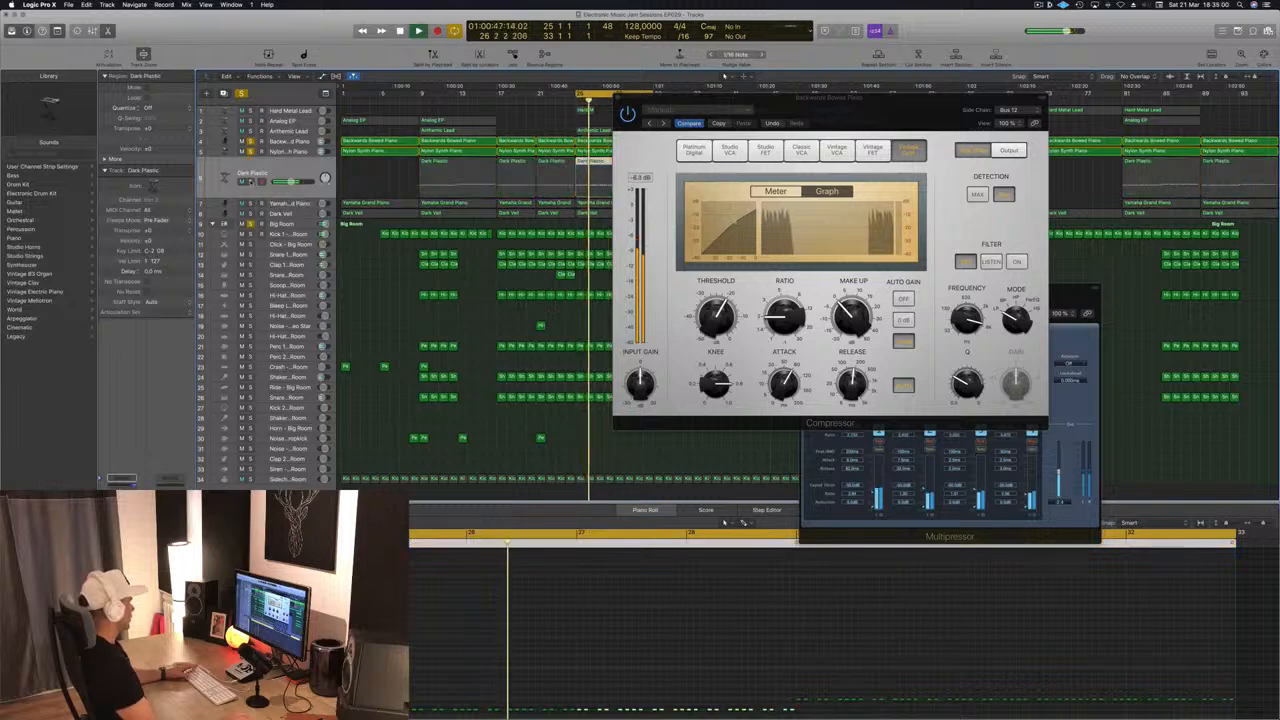
click(290, 142)
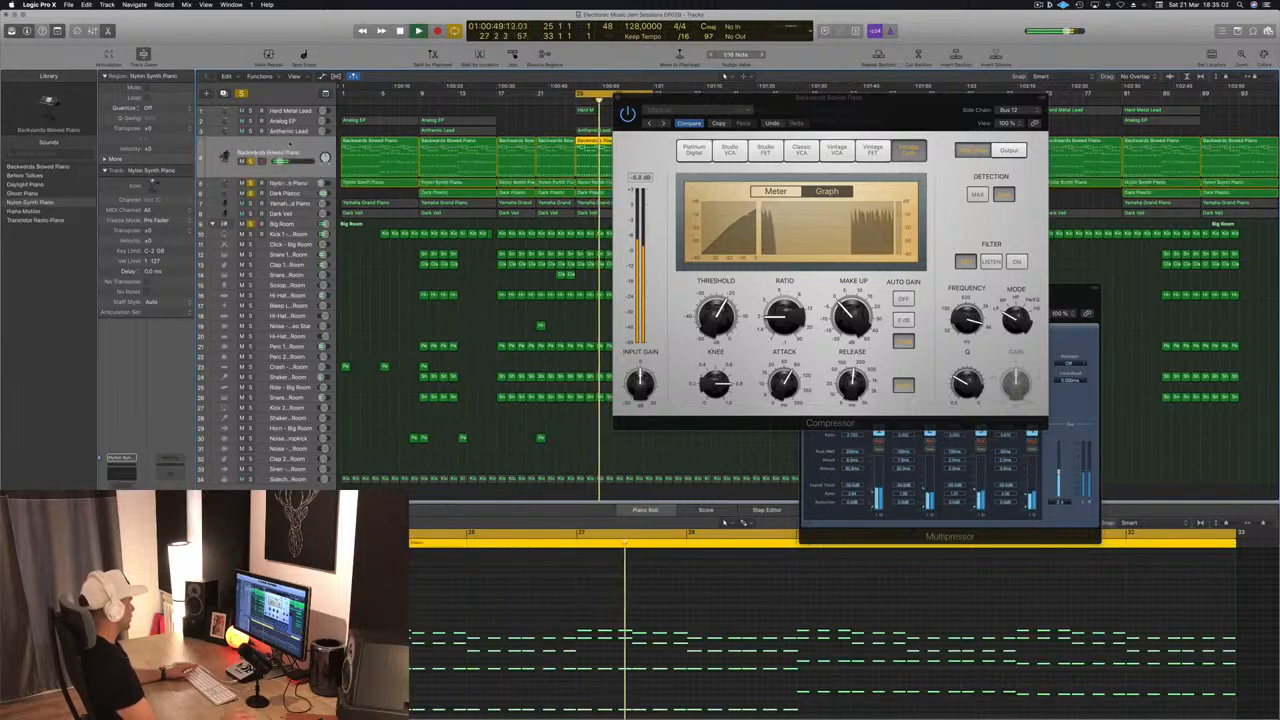
key(super+w)
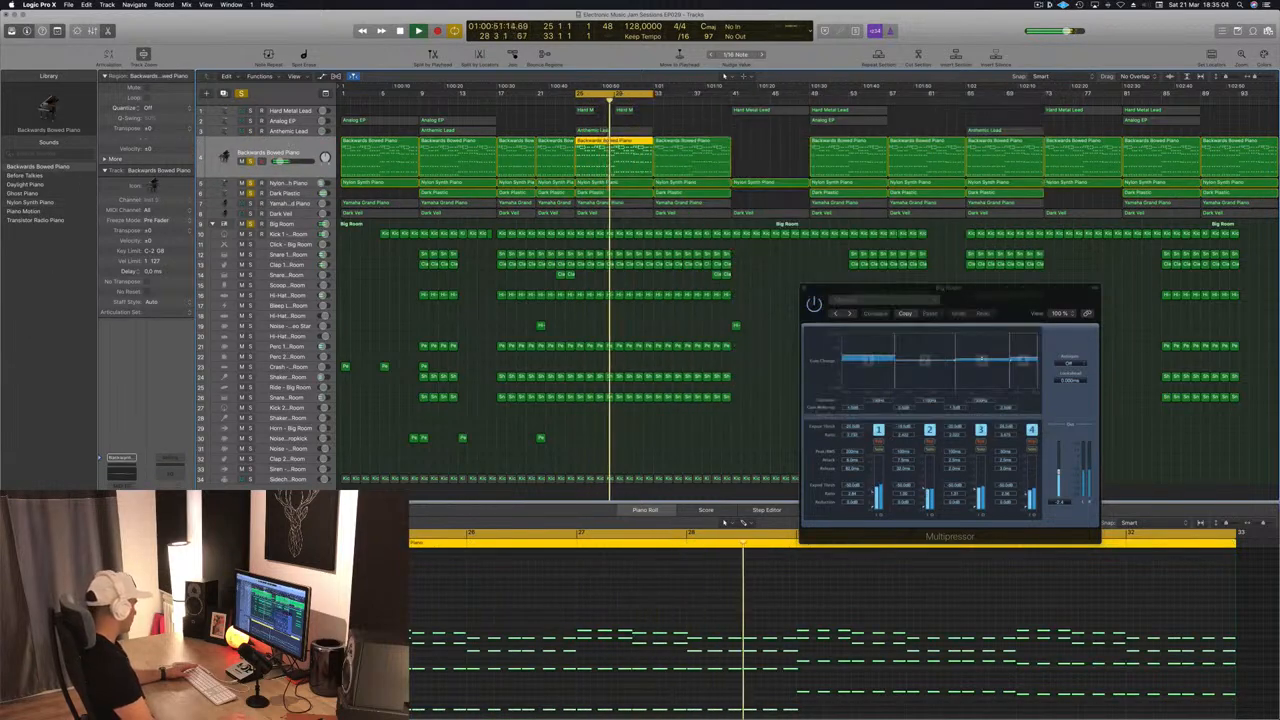
click(121, 518)
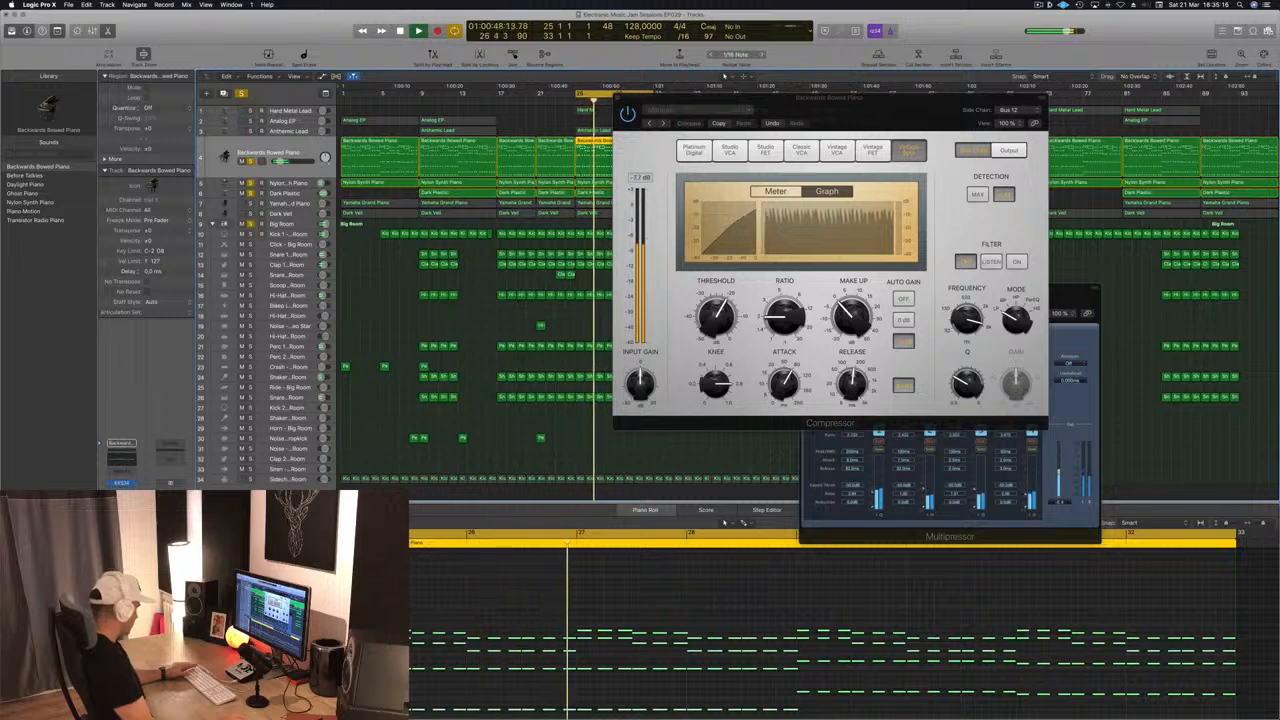
key(super+w)
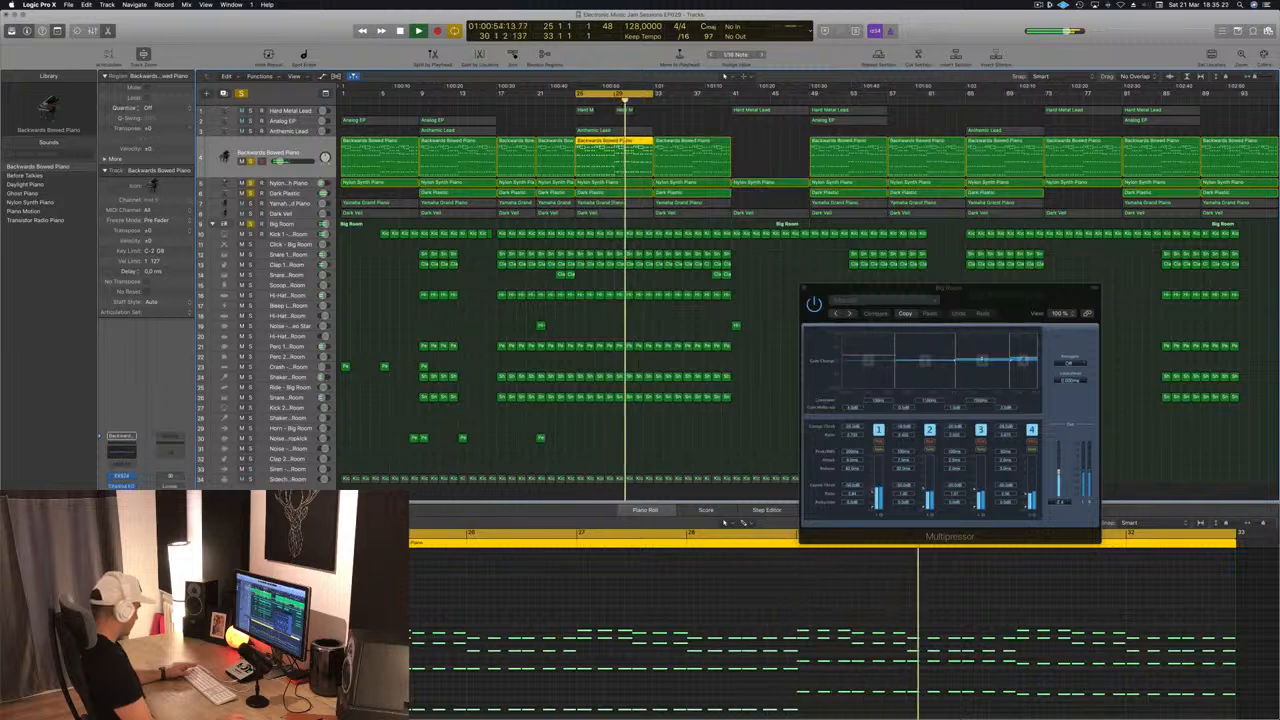
- Turn off solo on all tracks and briefly audition the Backwards Bowed Piano track on its own
click(643, 117)
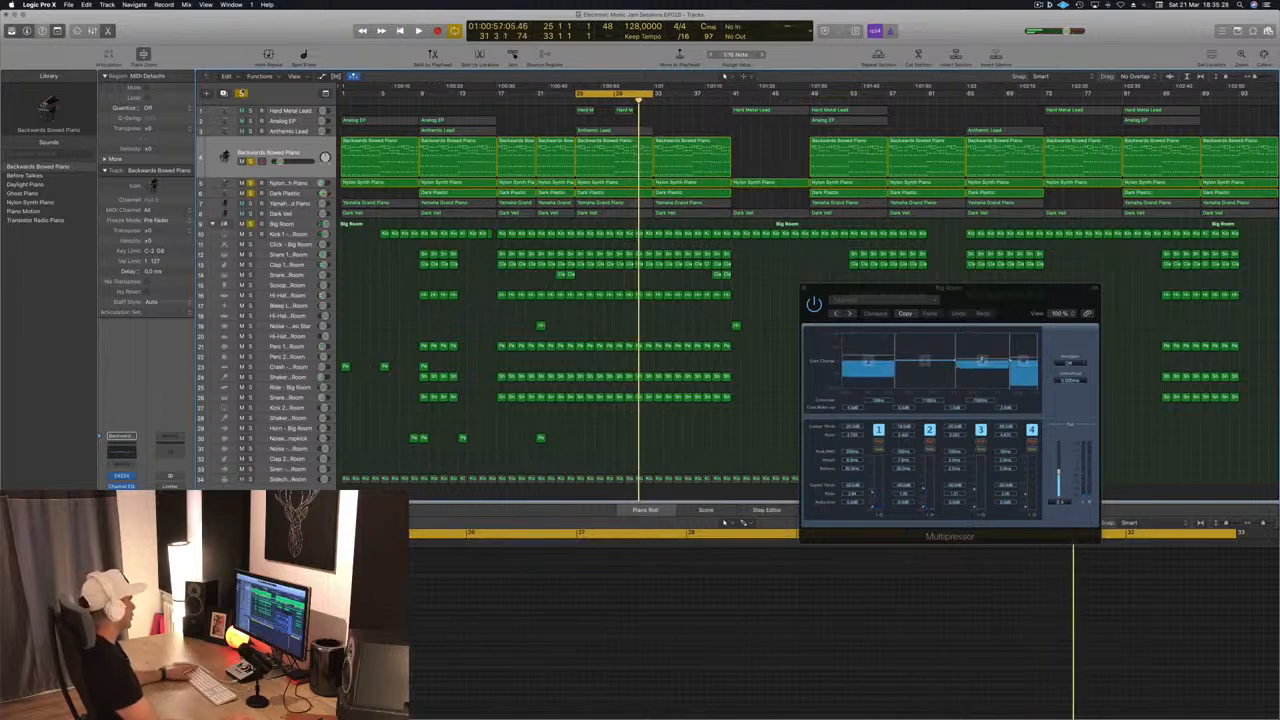
click(241, 94)
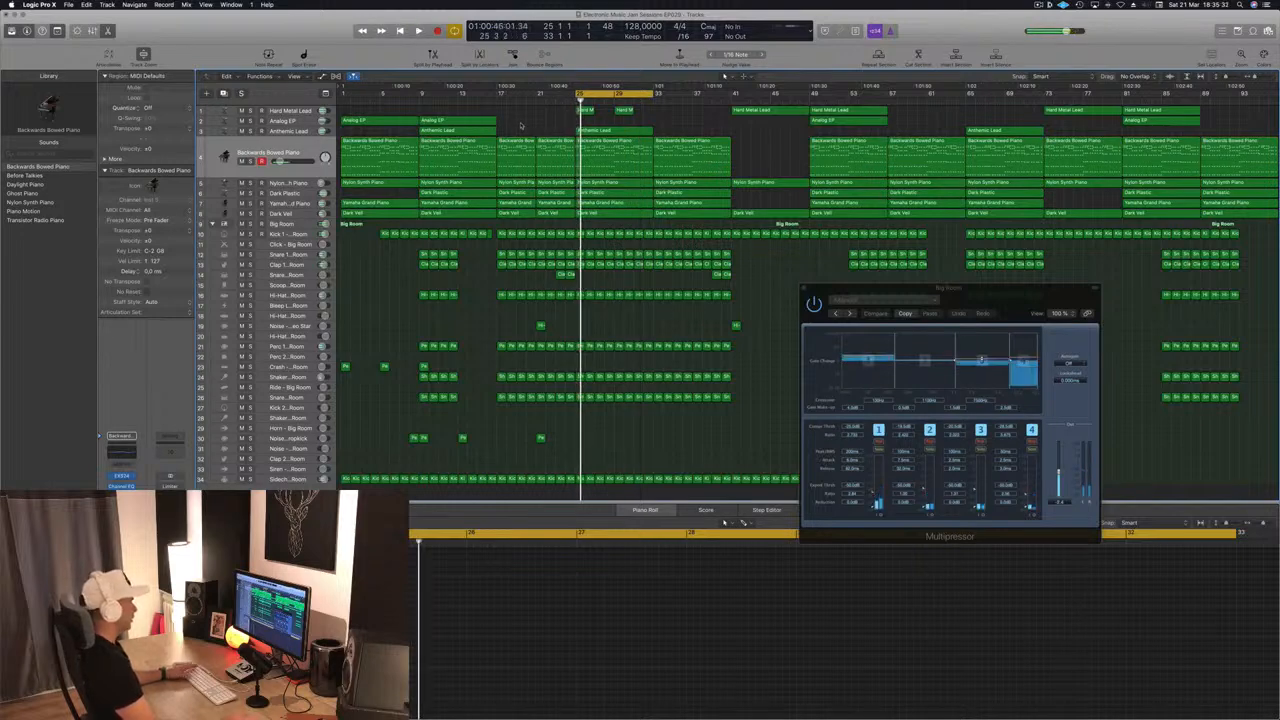
click(315, 145)
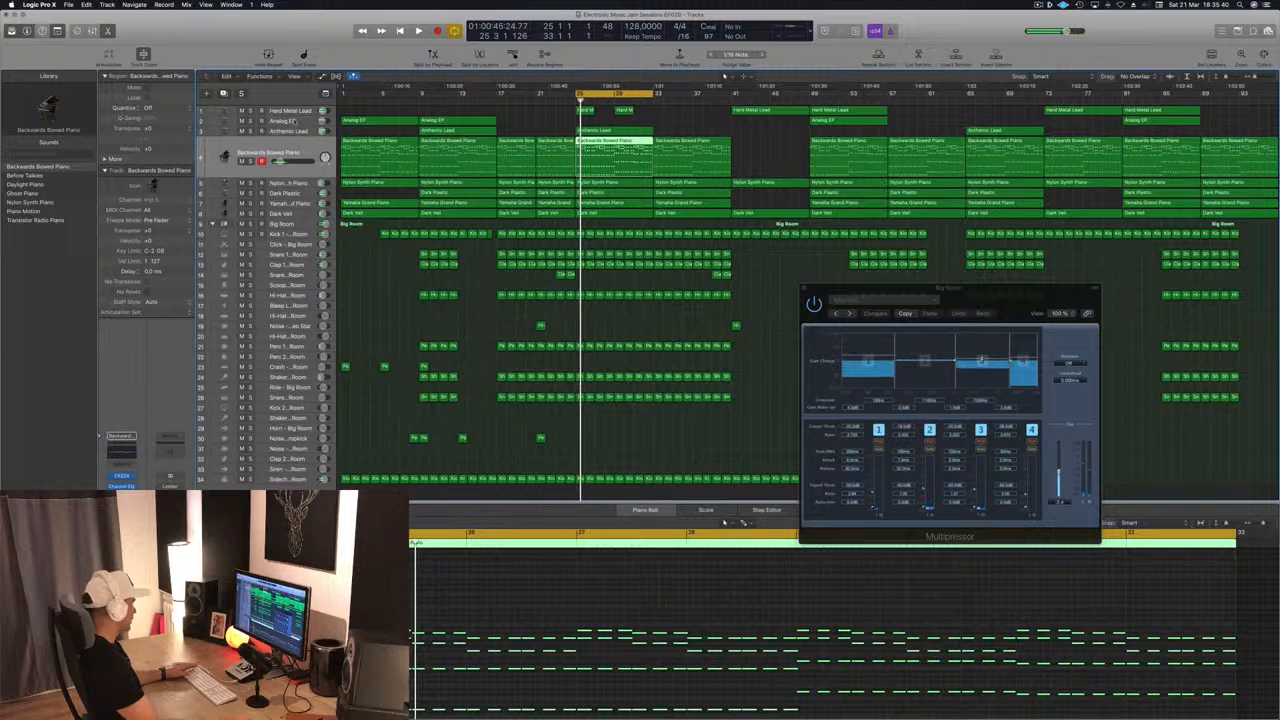
key(s)
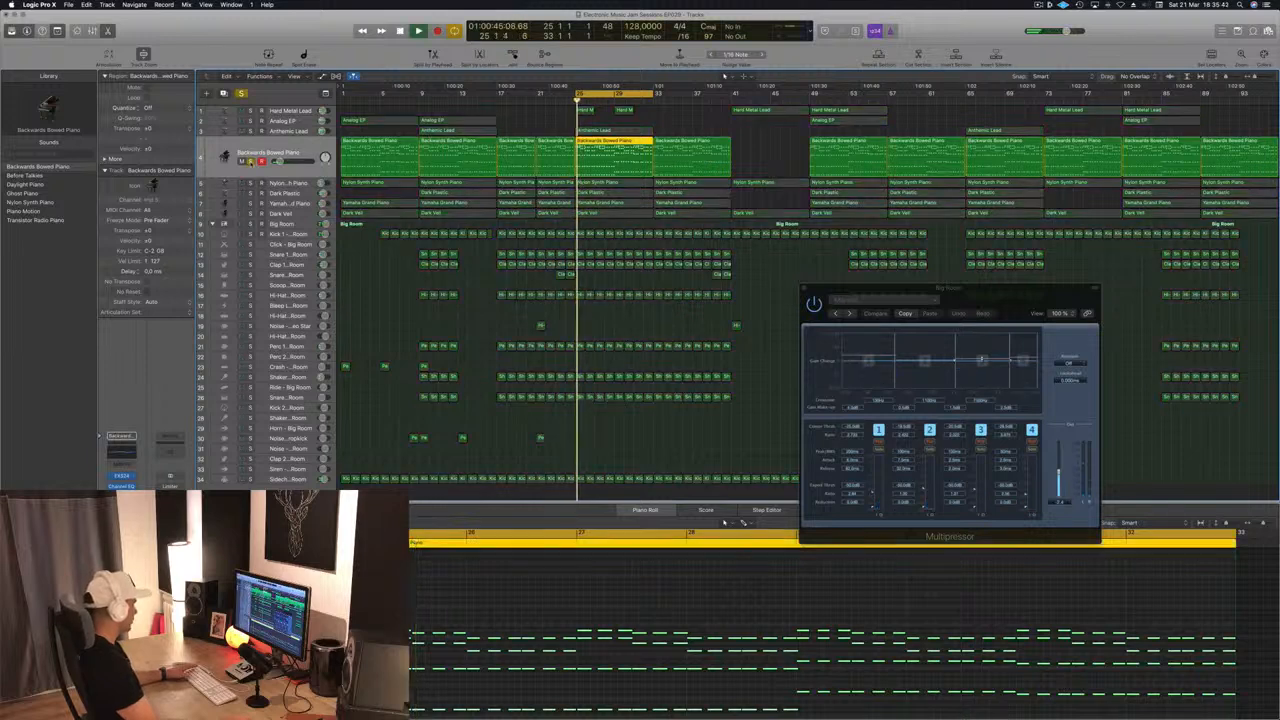
key(s)
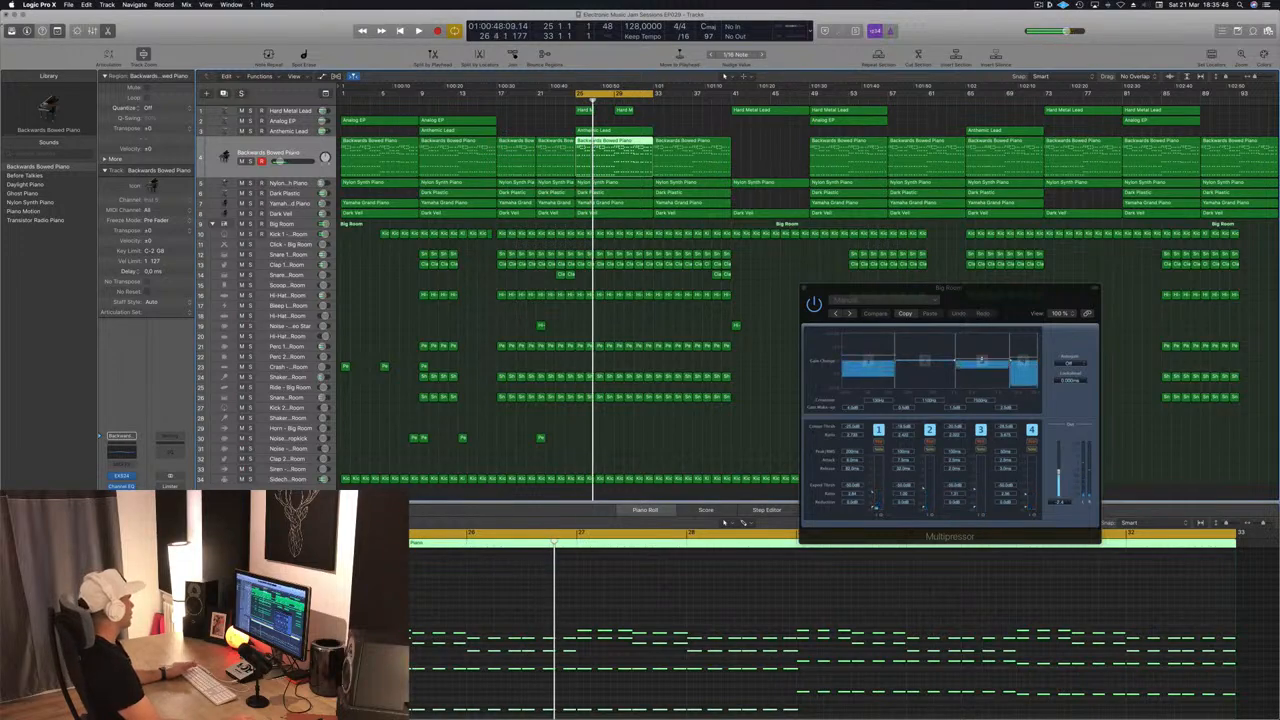
- Close the project window and quit Logic Pro X, saving the changes to Electronic Music Jam Sessions EP029
click(6, 15)
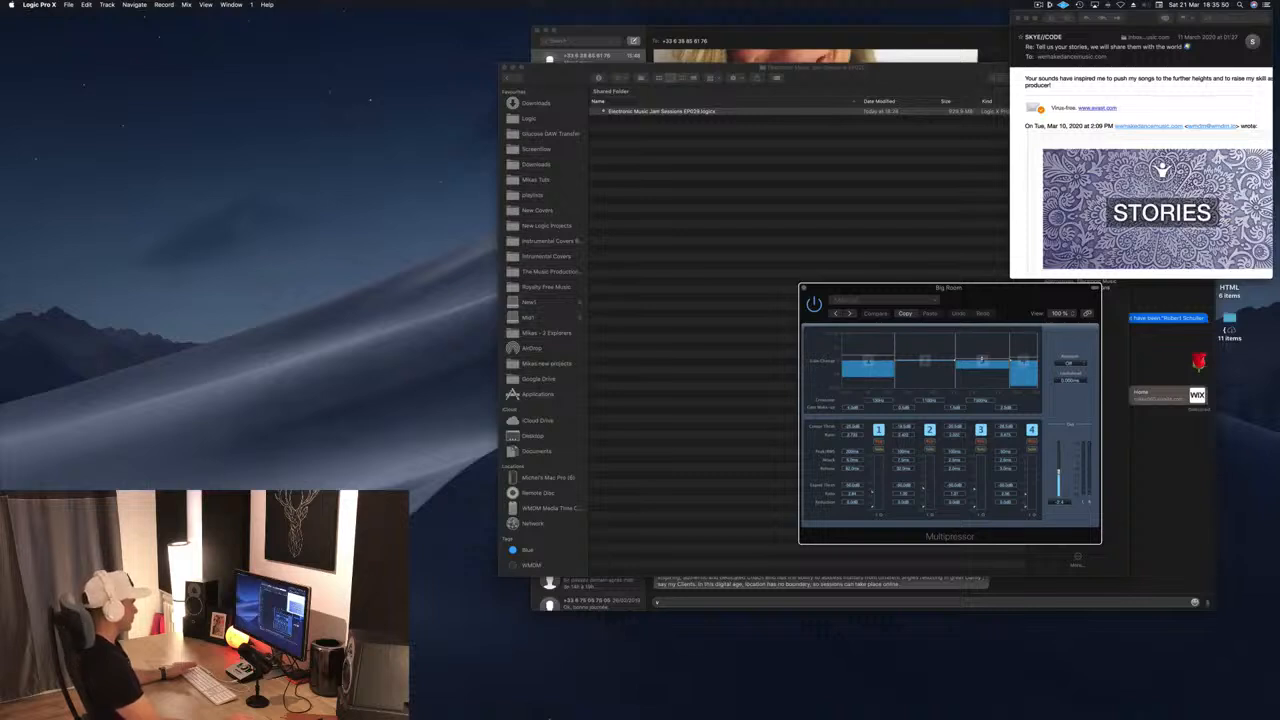
right_click(597, 700)
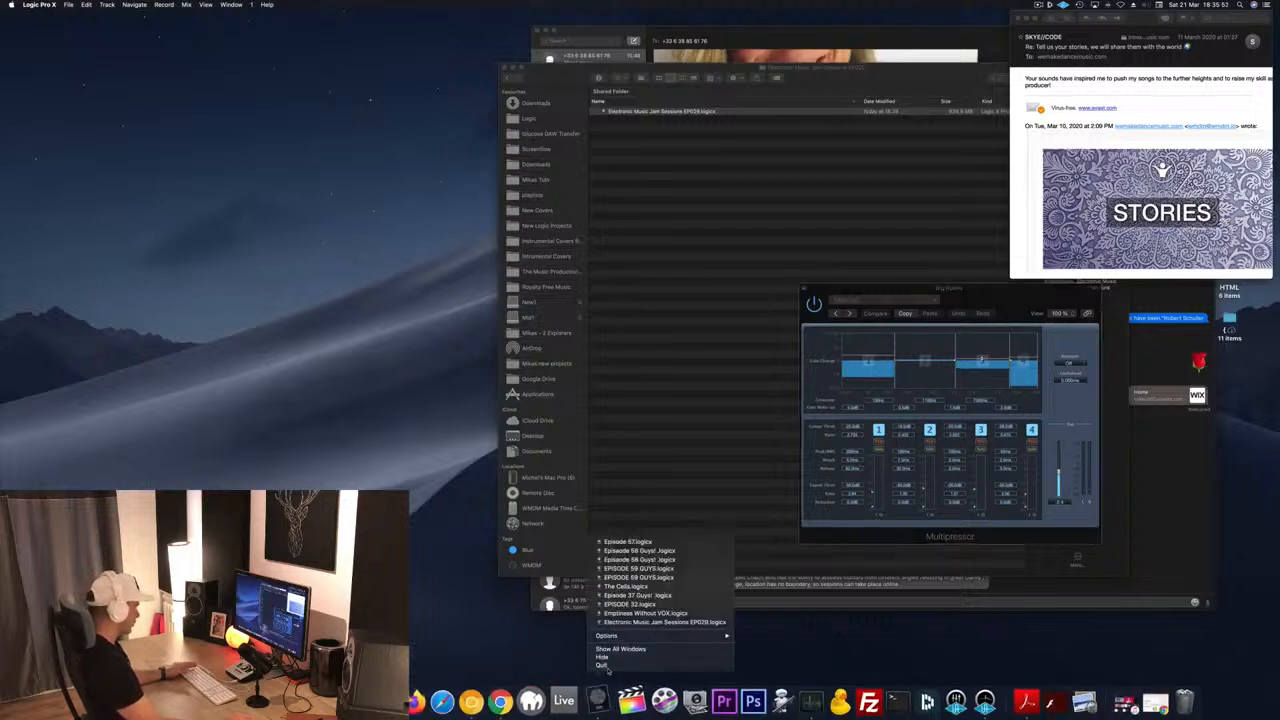
click(603, 666)
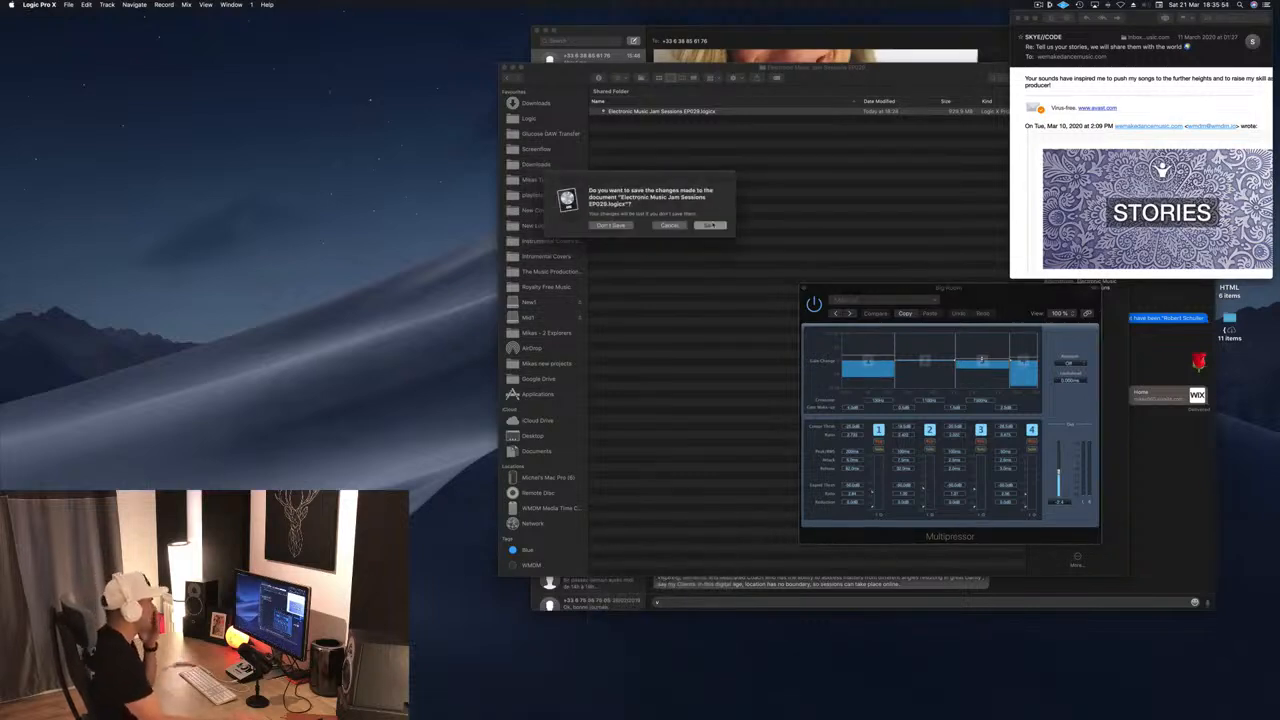
click(709, 225)
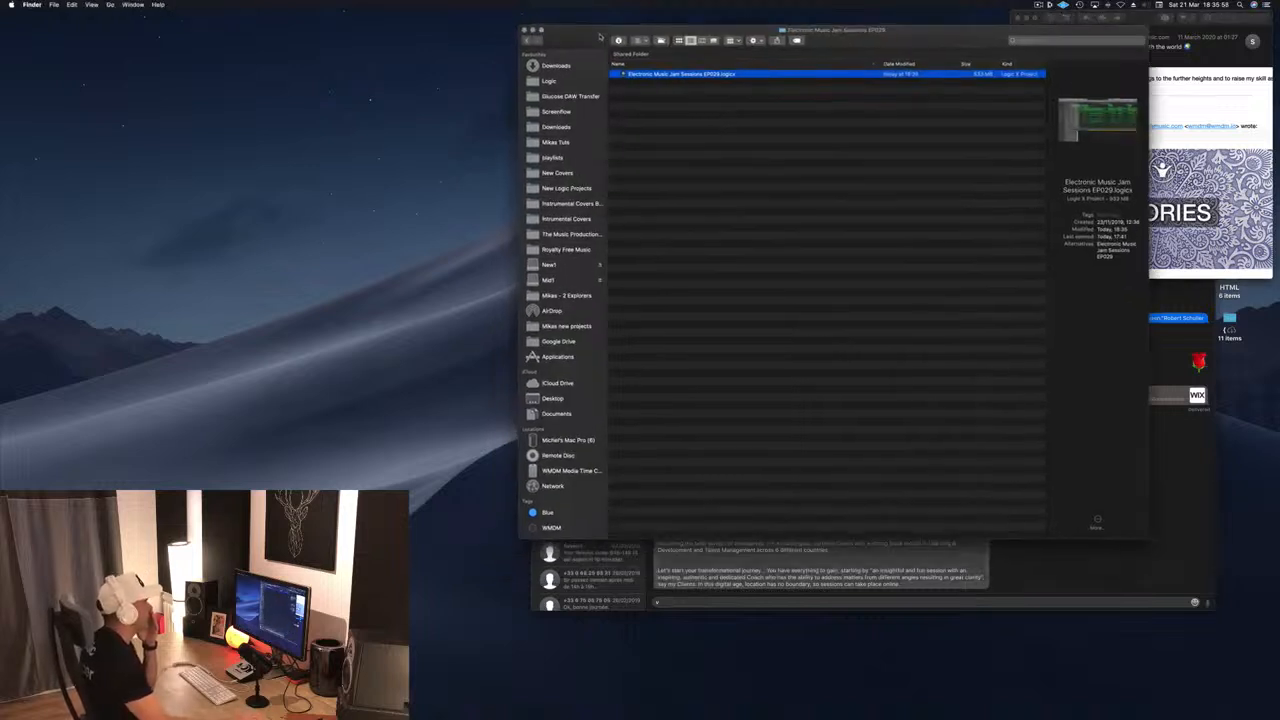
- Relaunch Logic Pro X and open the most recent project, Electronic Music Jam Sessions EP029
mouse_move(769, 718)
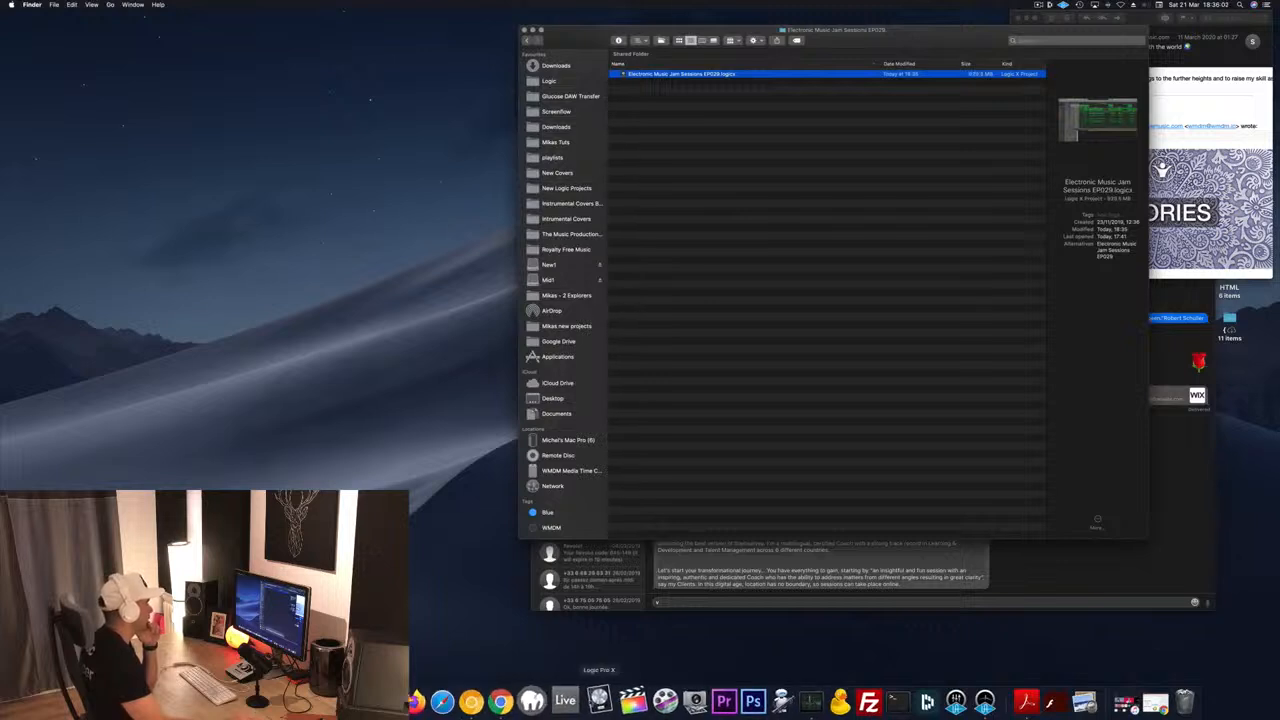
click(598, 700)
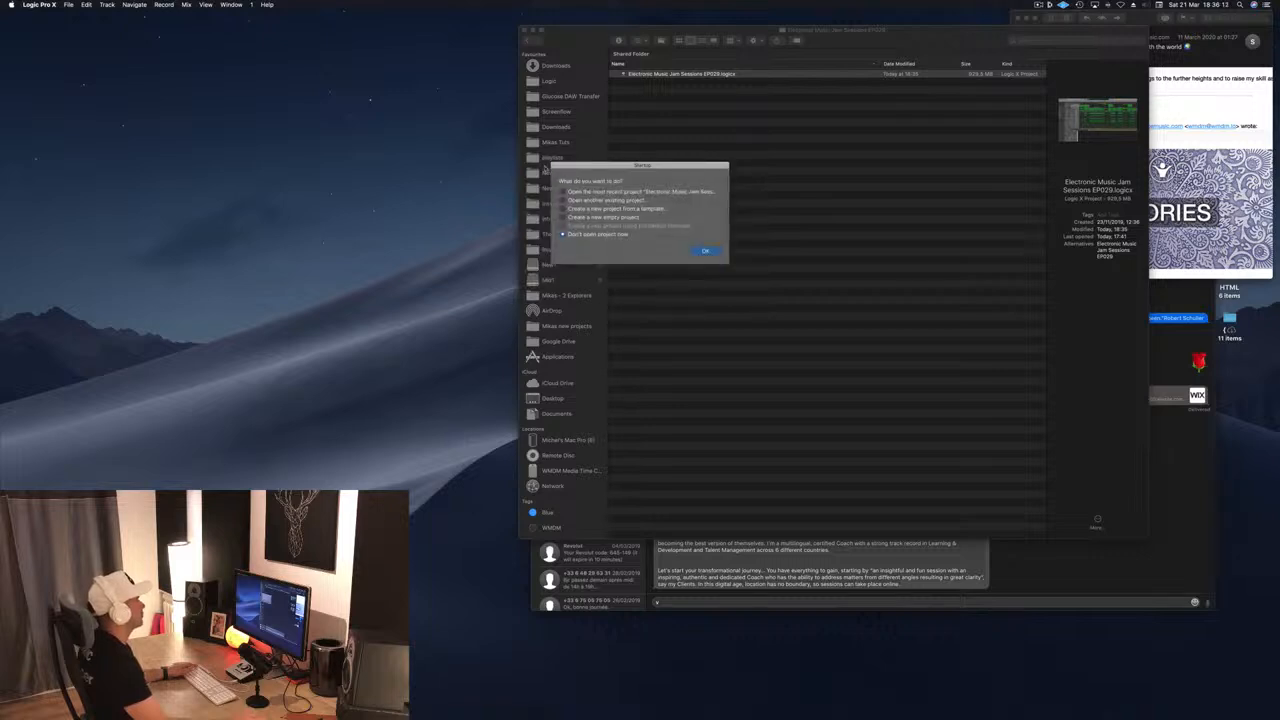
click(699, 250)
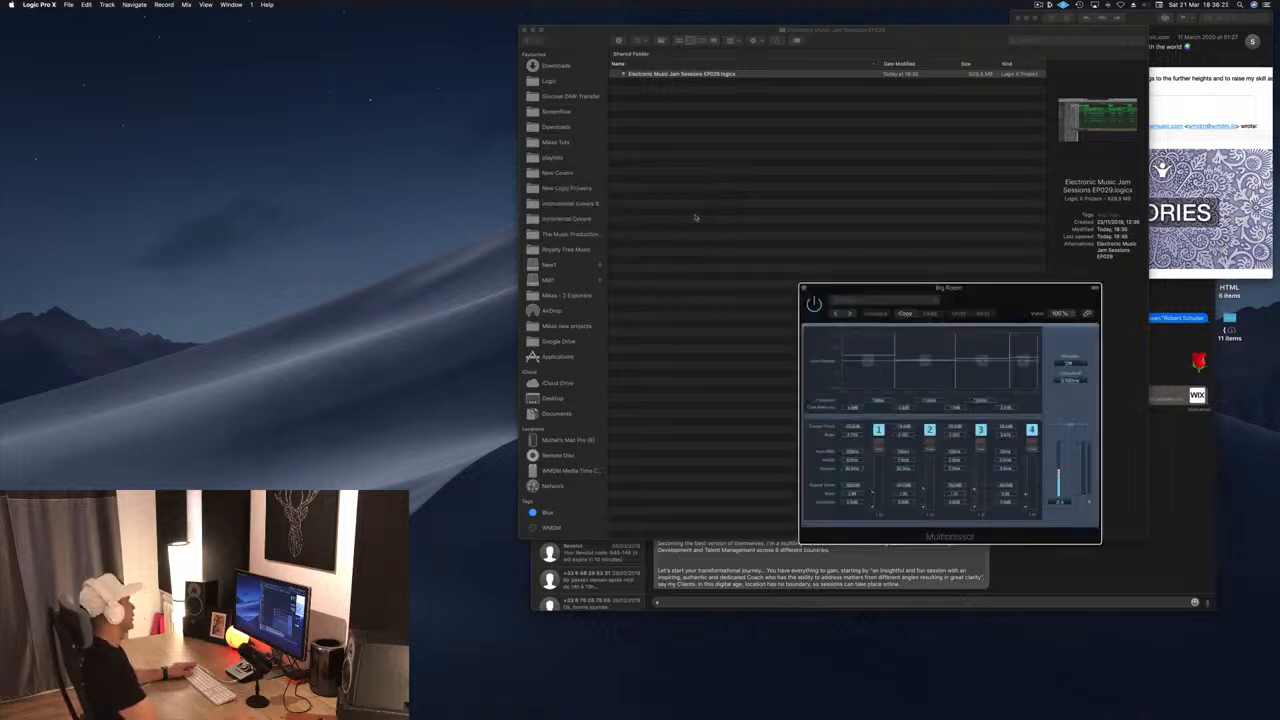
- Bring up the project's main window and play the looped section from bar 25
click(205, 5)
mouse_move(232, 6)
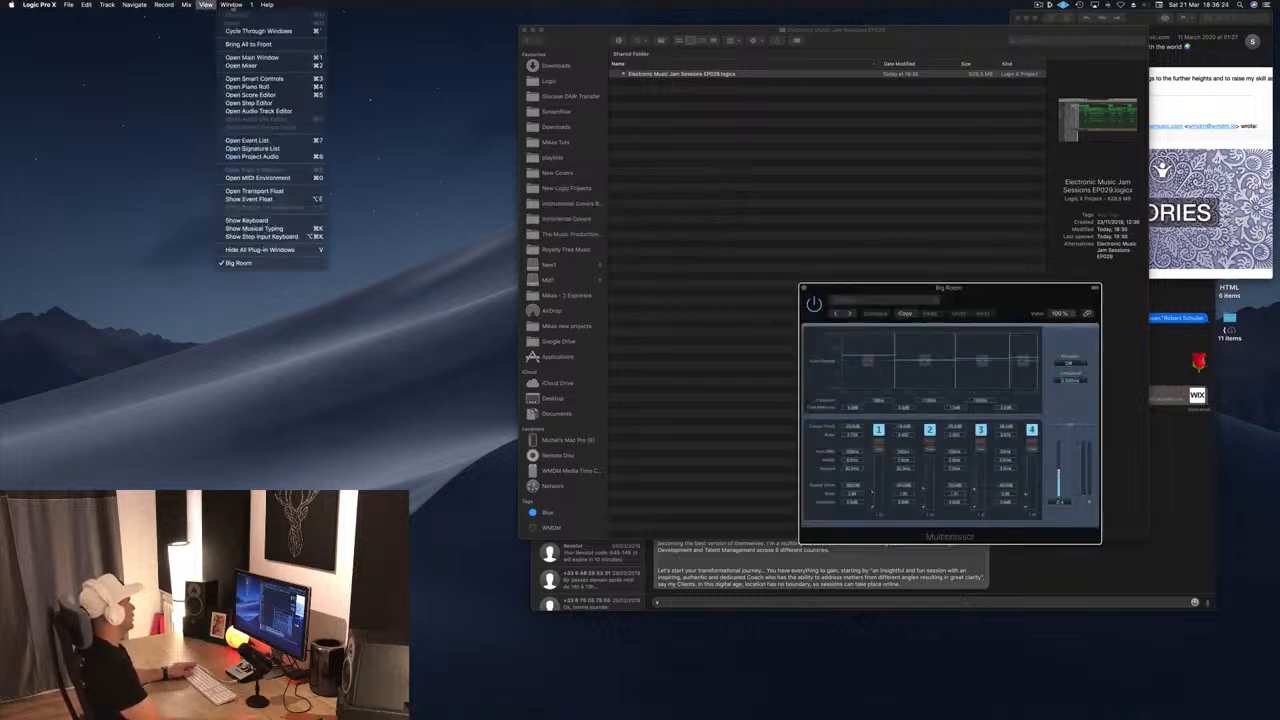
click(257, 58)
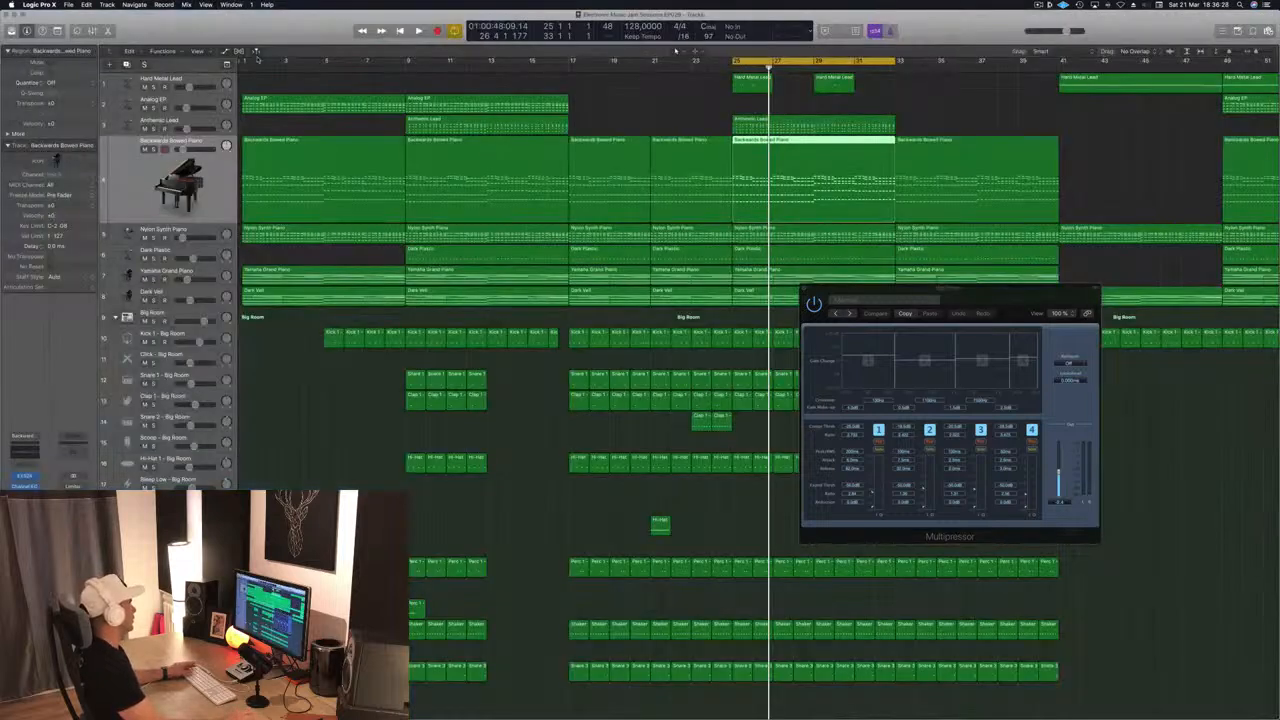
click(607, 102)
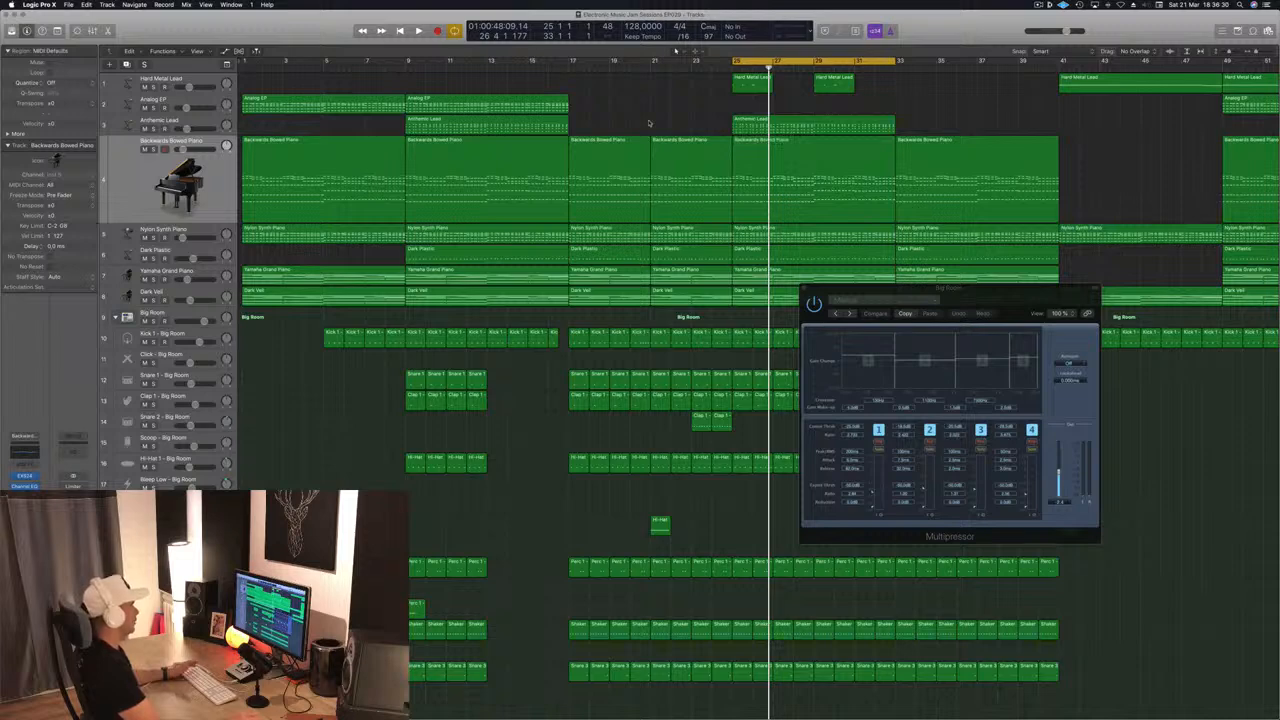
key(space)
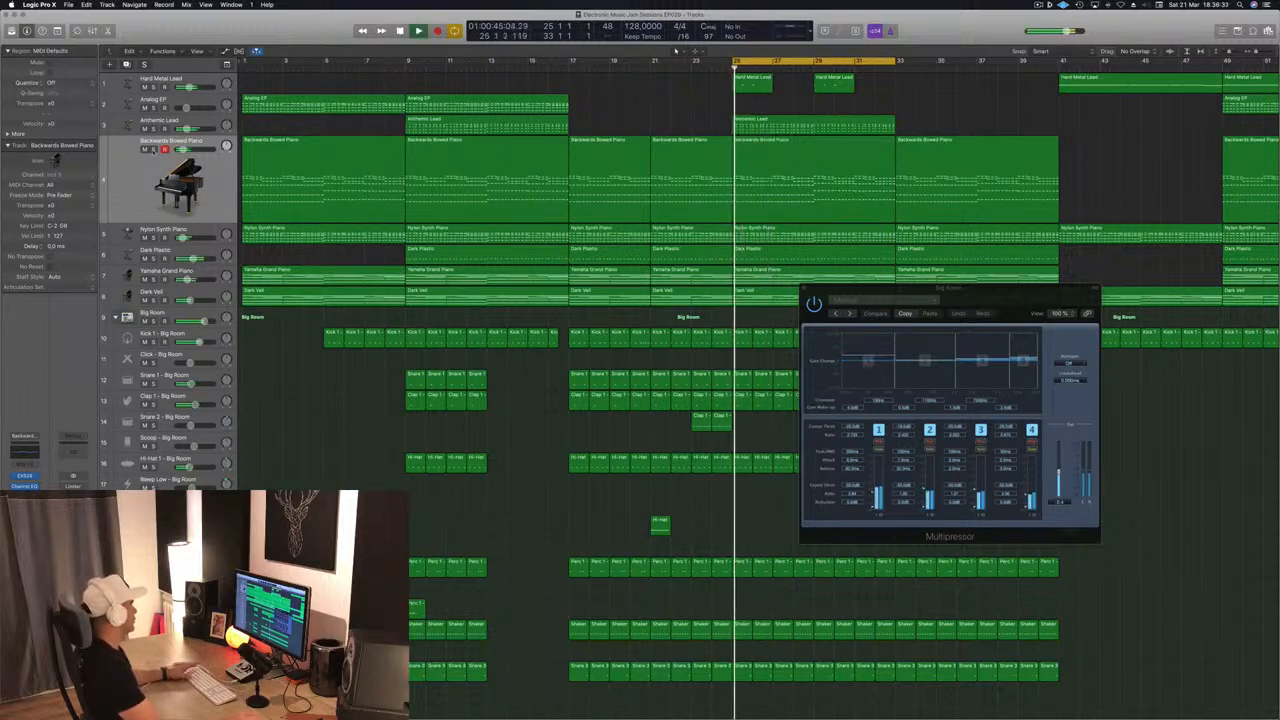
- Open the Backwards Bowed Piano track's compressor in Meter view and reselect Bus 12 (Sidechain Trigger) as its side chain source
click(153, 153)
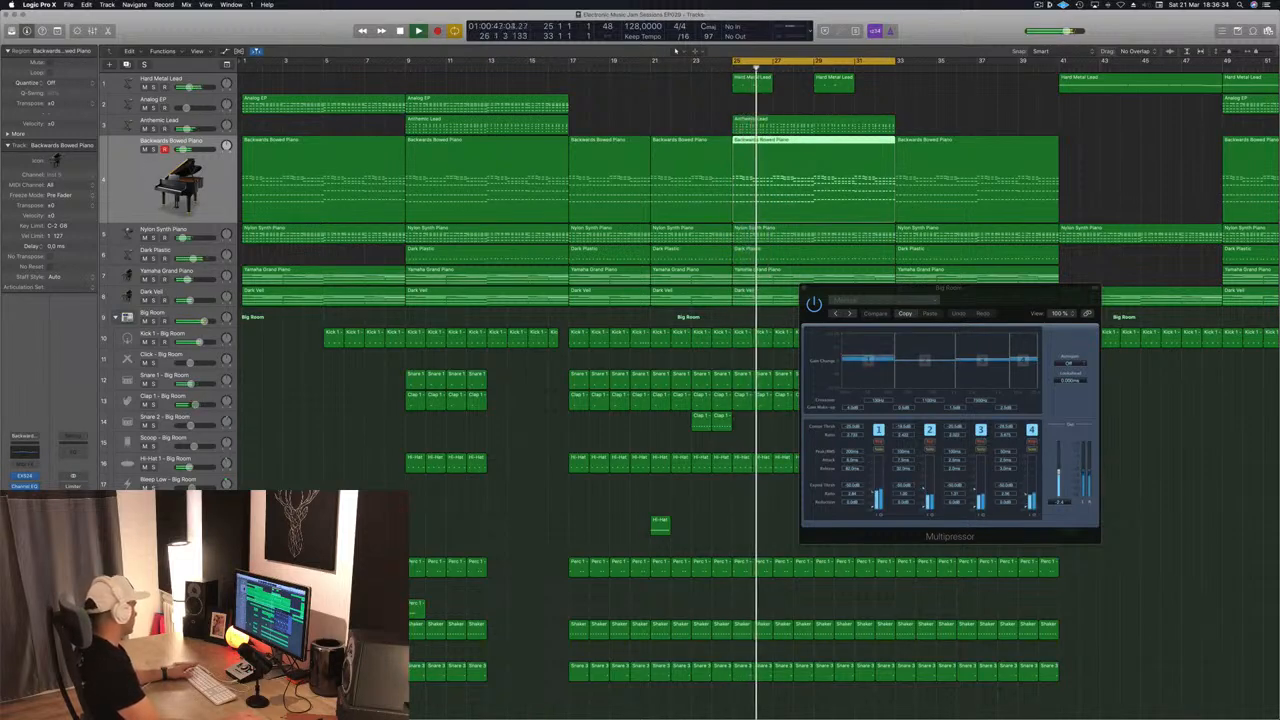
click(25, 497)
drag(368, 52, 870, 154)
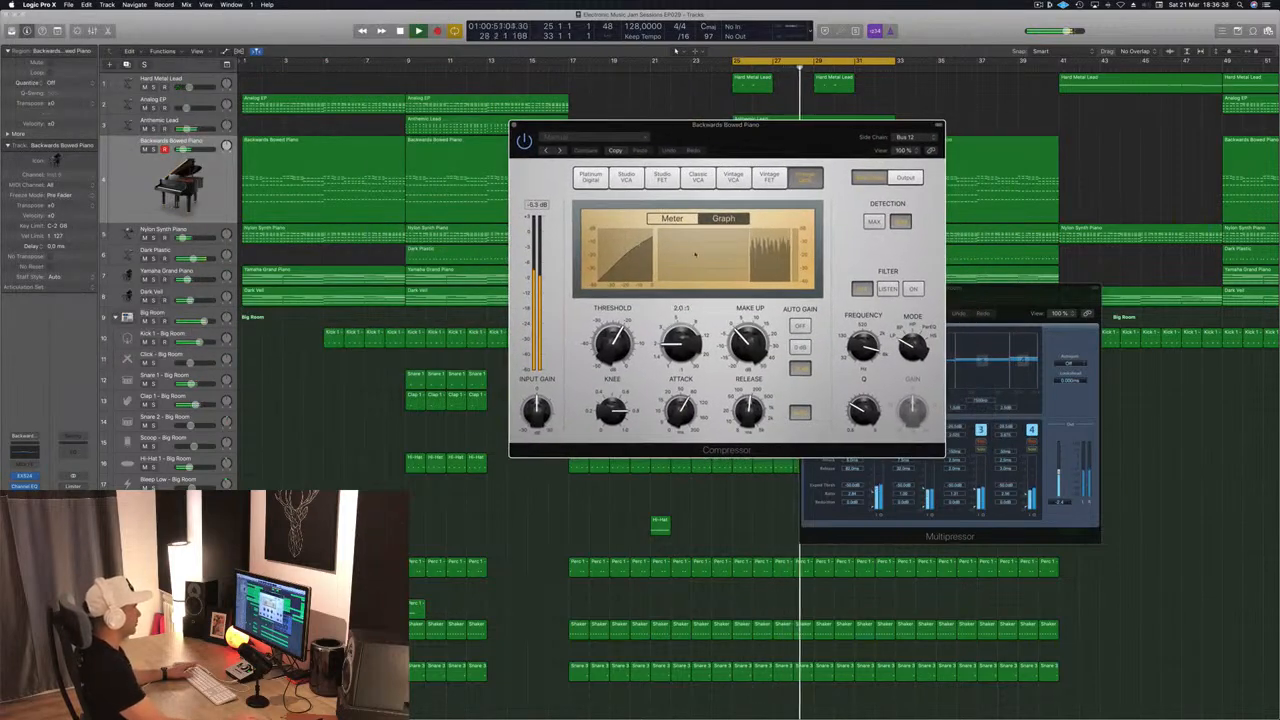
click(674, 219)
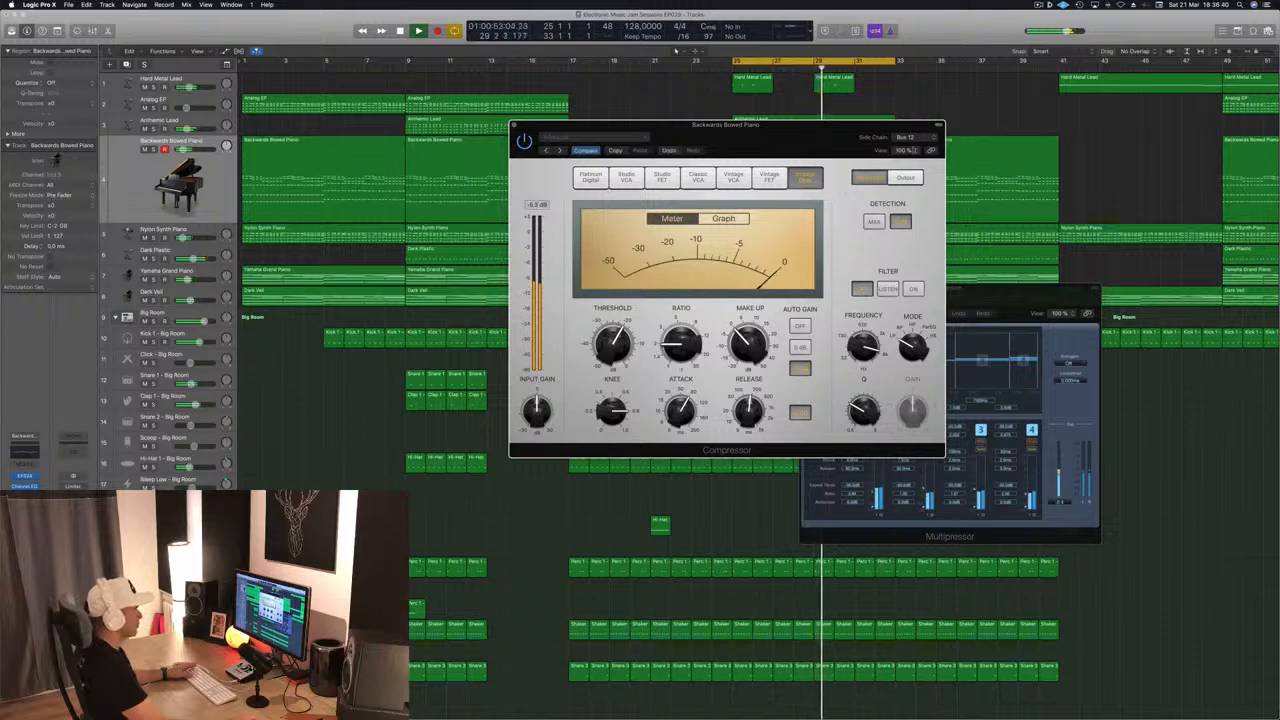
click(905, 137)
click(870, 165)
drag(836, 134, 768, 118)
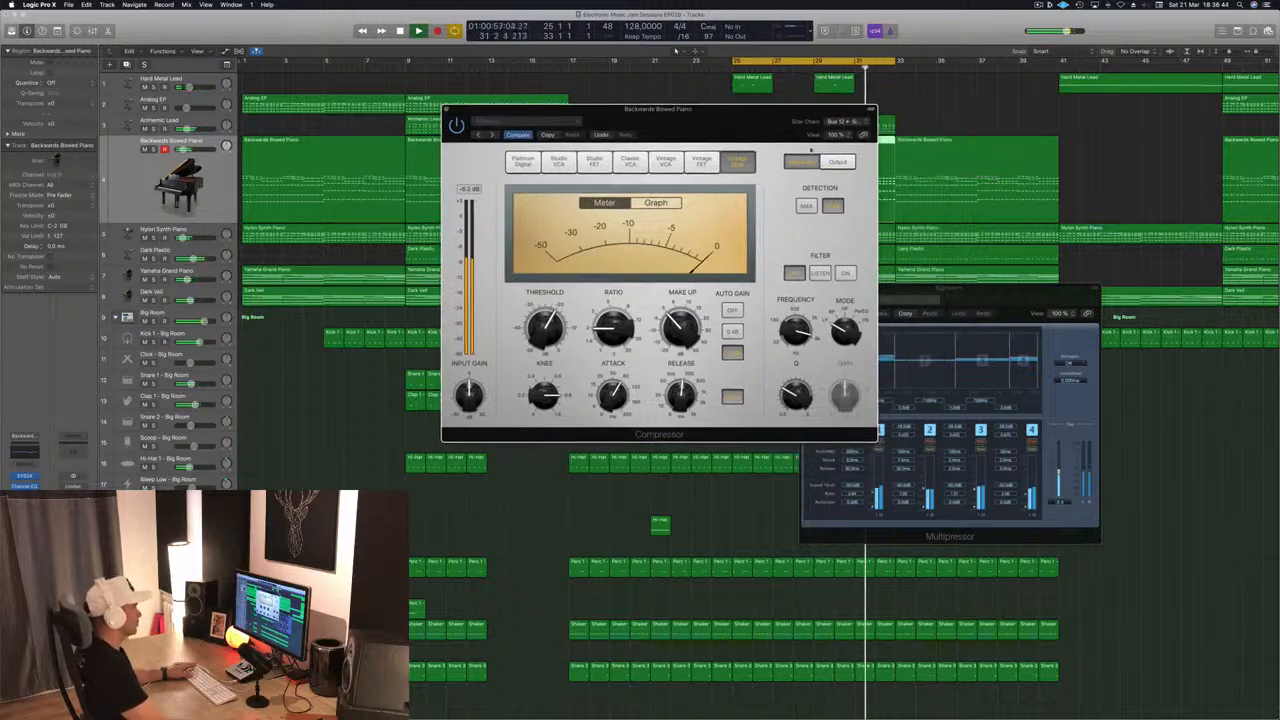
drag(665, 129, 687, 124)
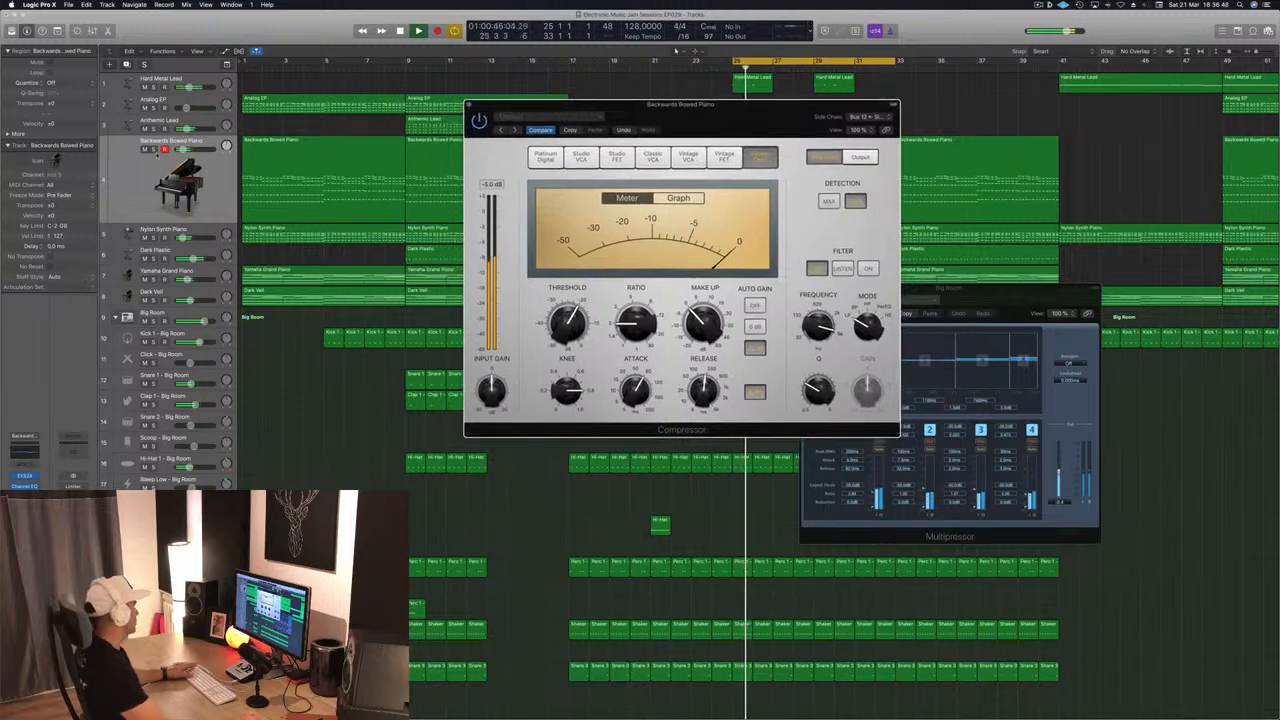
- Solo the Backwards Bowed Piano track, then close and reopen its compressor
key(s)
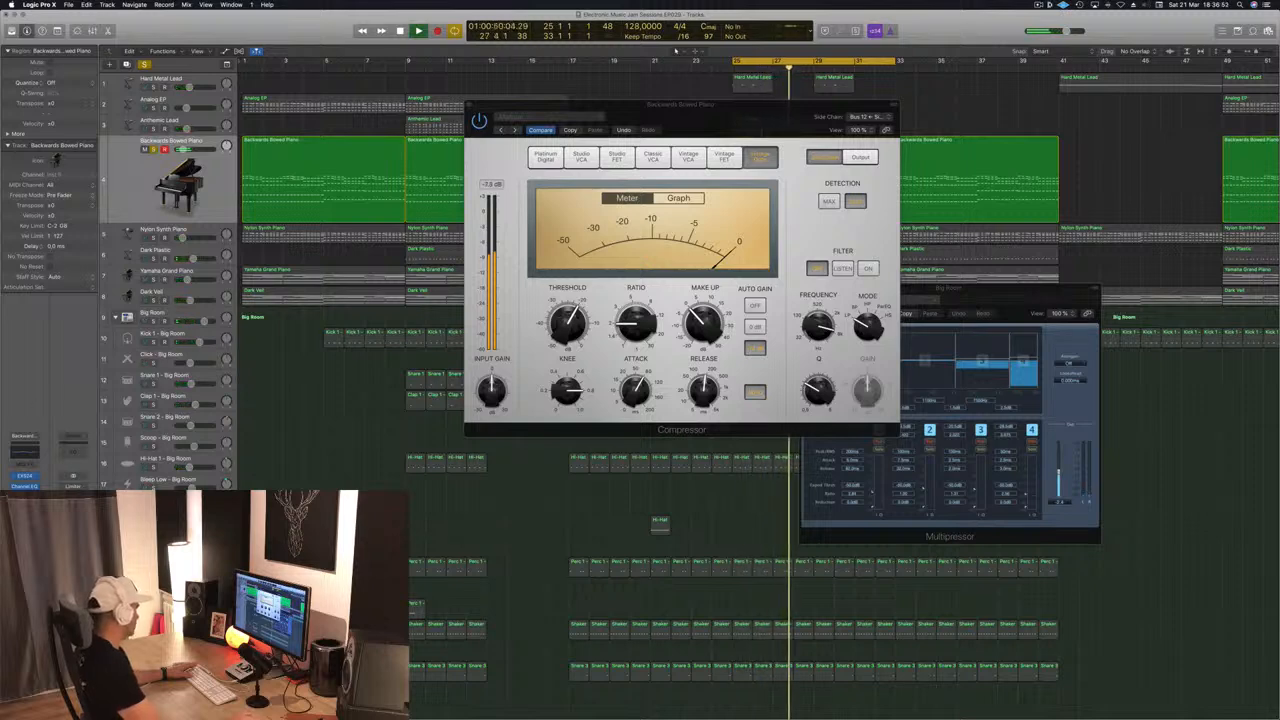
key(super+w)
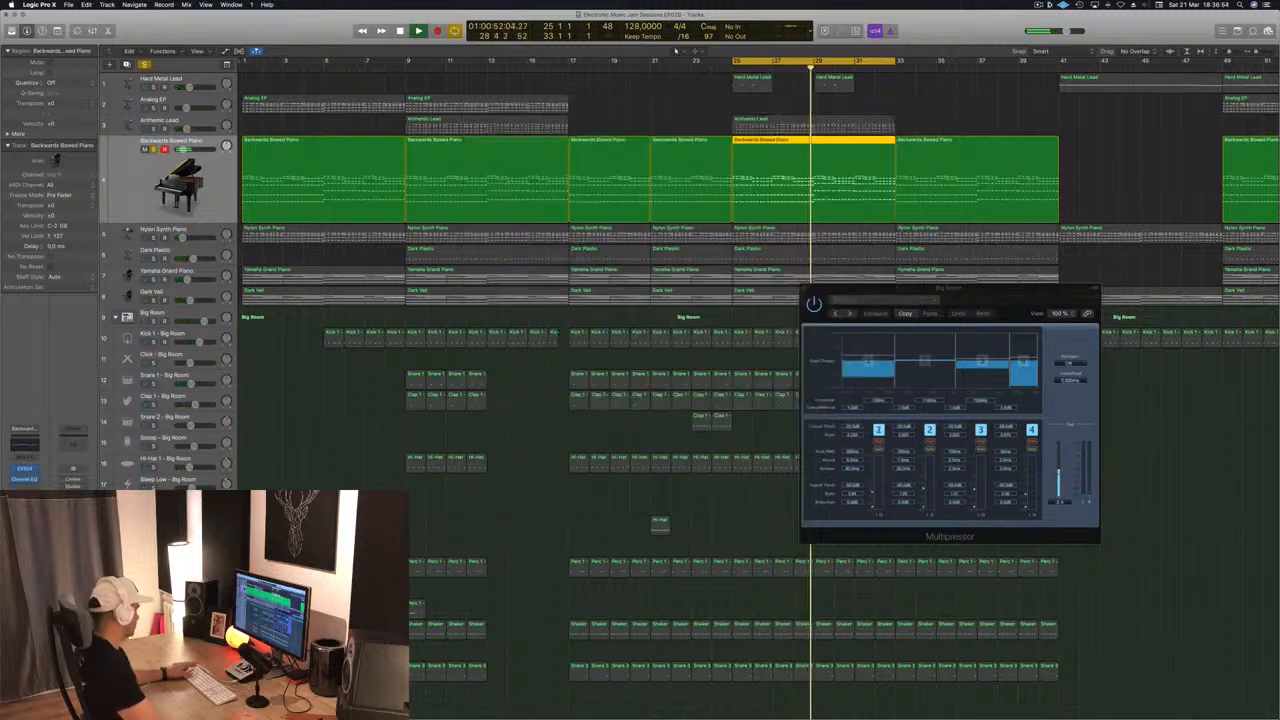
click(25, 490)
drag(297, 36, 949, 166)
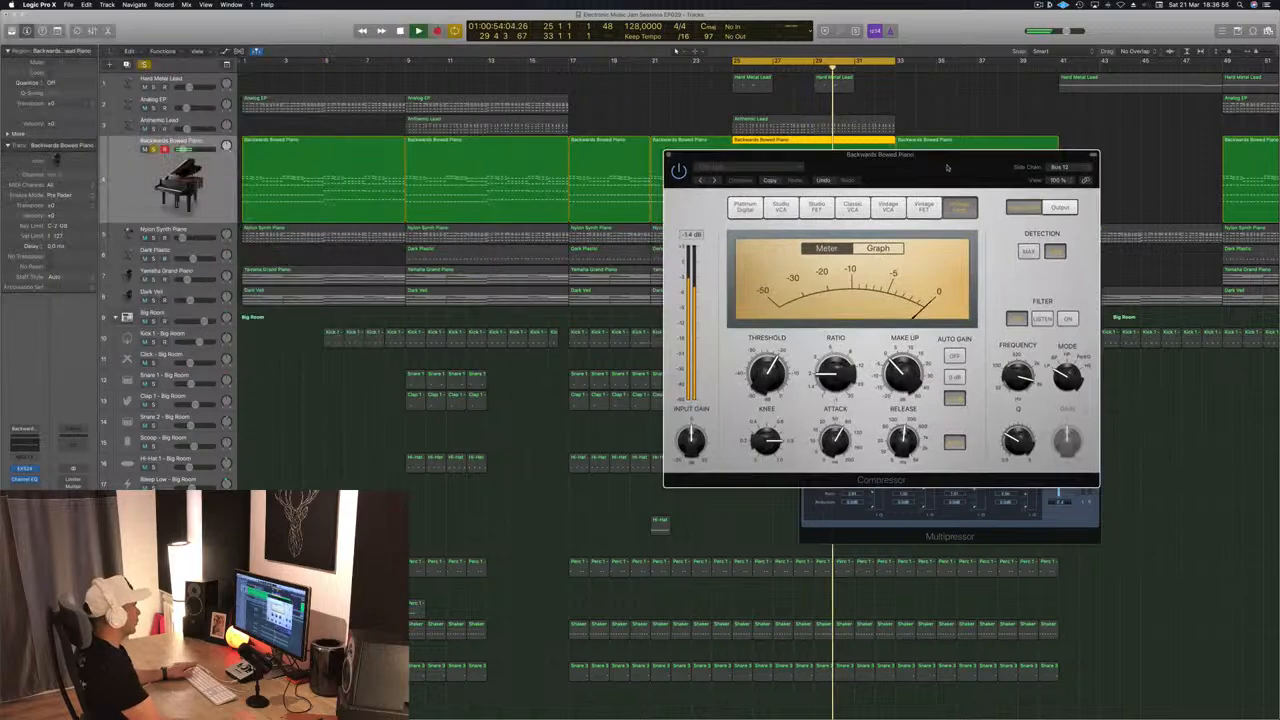
- Try Bus 9 (Kick 1, Kick 2) as the compressor's side chain source, then return it to Bus 12 (Sidechain Trigger)
click(1078, 170)
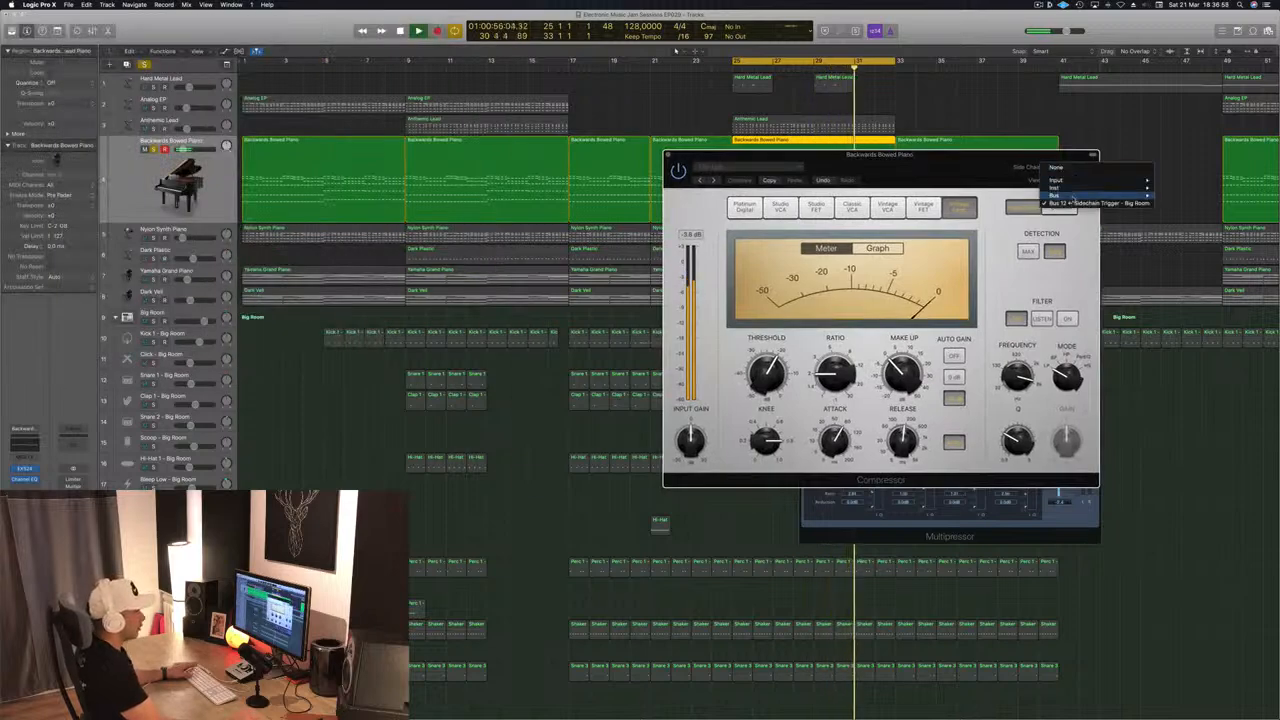
mouse_move(1077, 187)
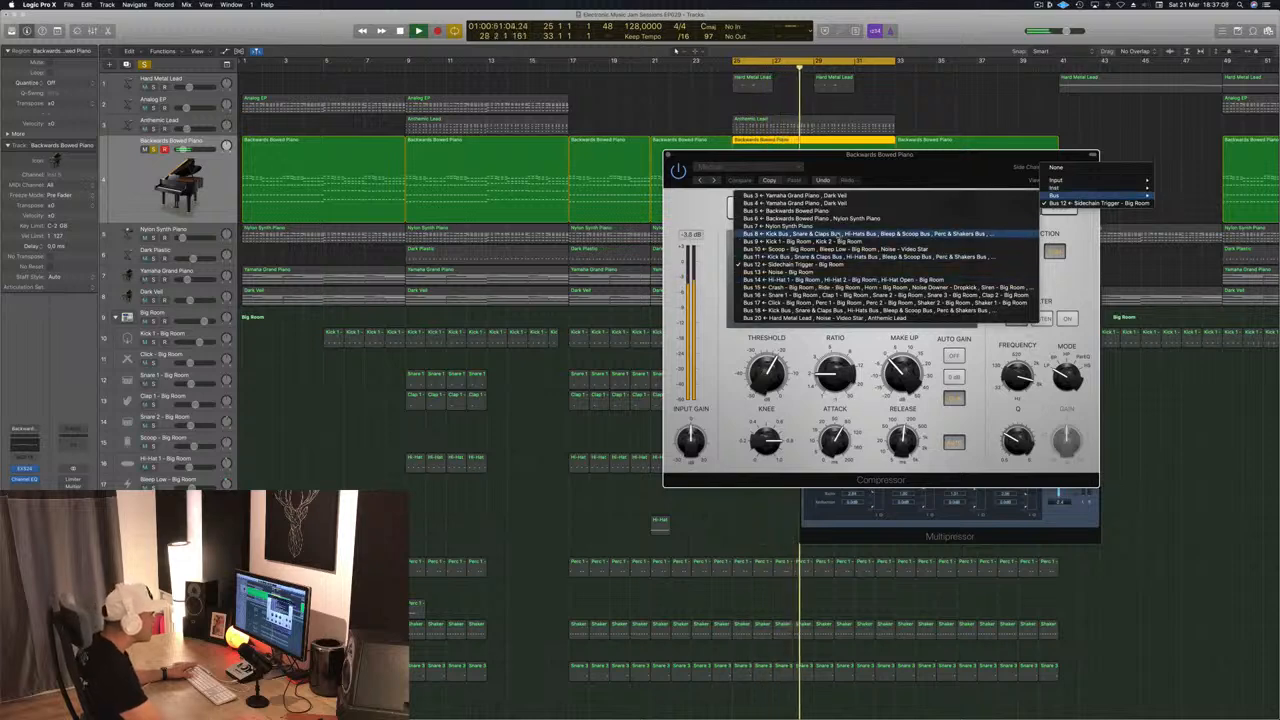
click(800, 241)
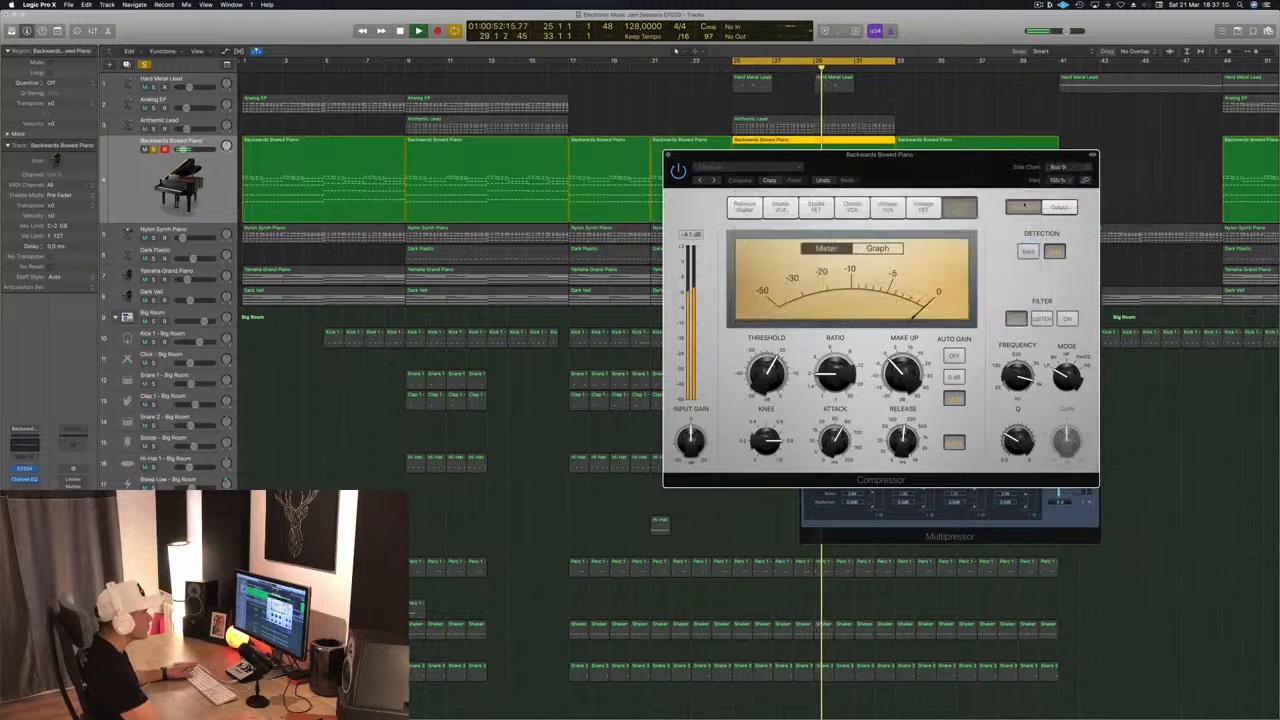
click(1064, 167)
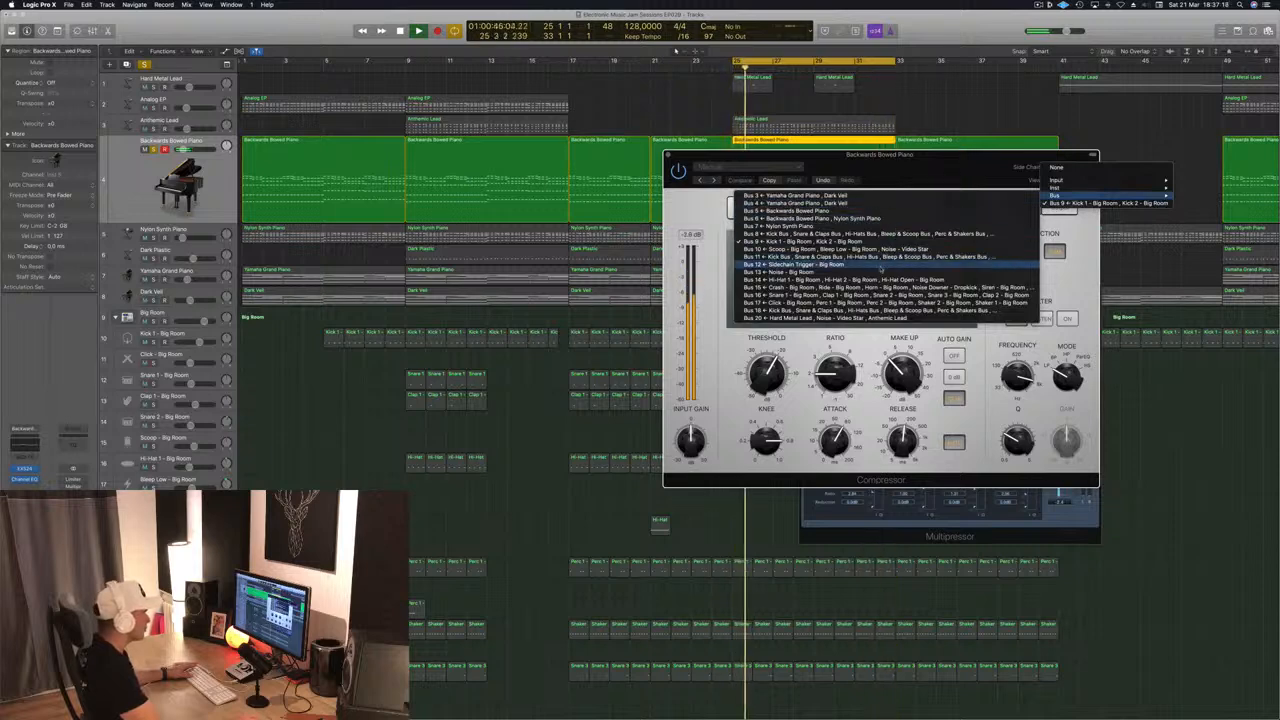
click(882, 268)
drag(980, 178, 961, 155)
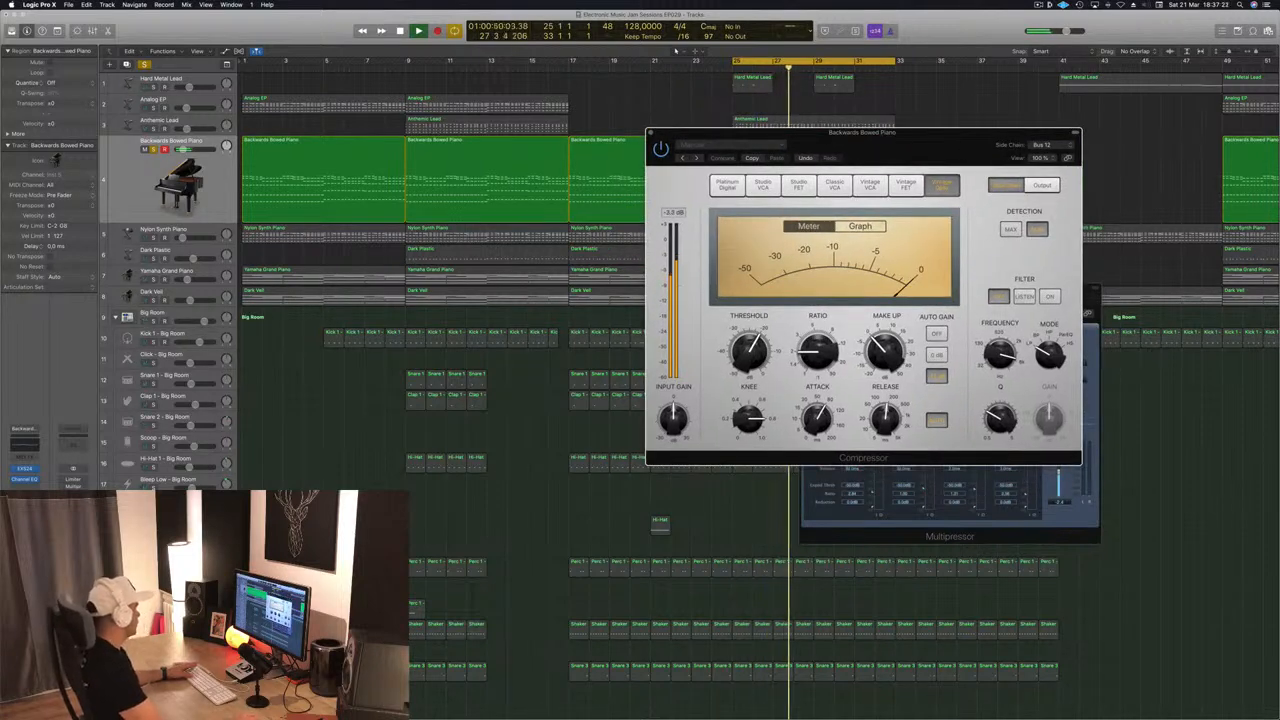
- Solo and select the Sidechain Trigger track below the Big Room drum tracks
scroll(675, 50, down, 5)
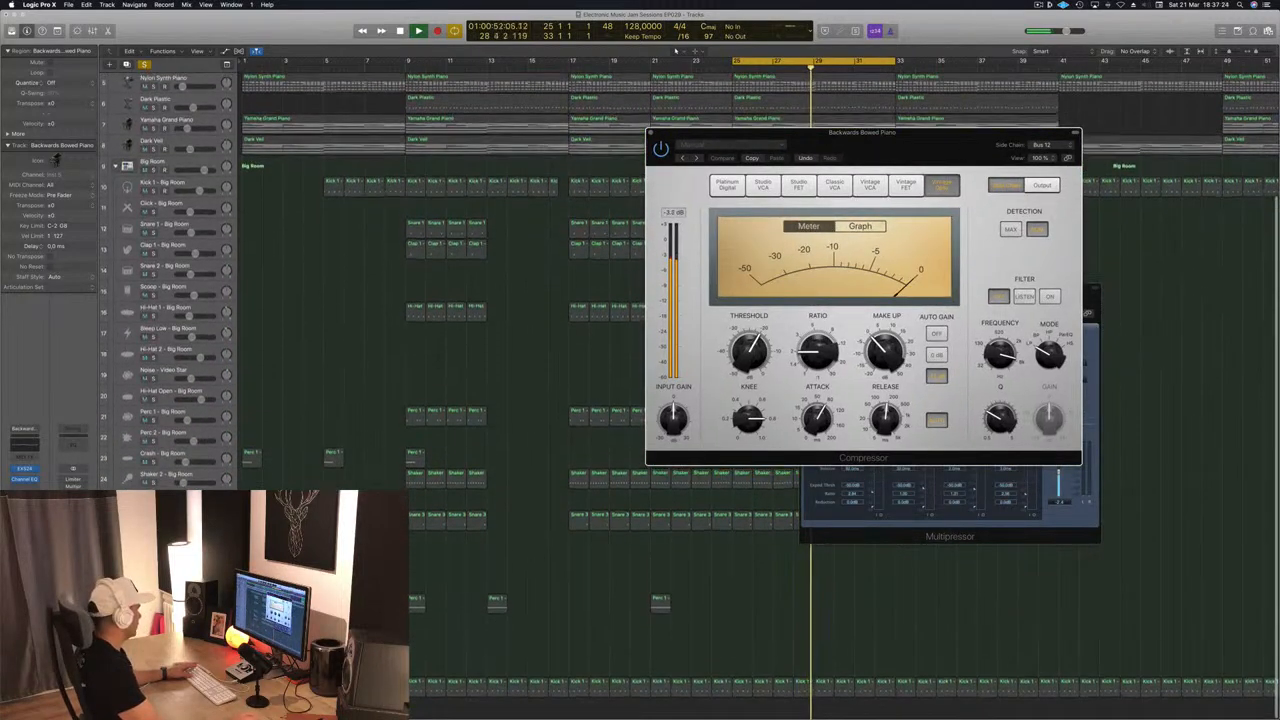
click(153, 692)
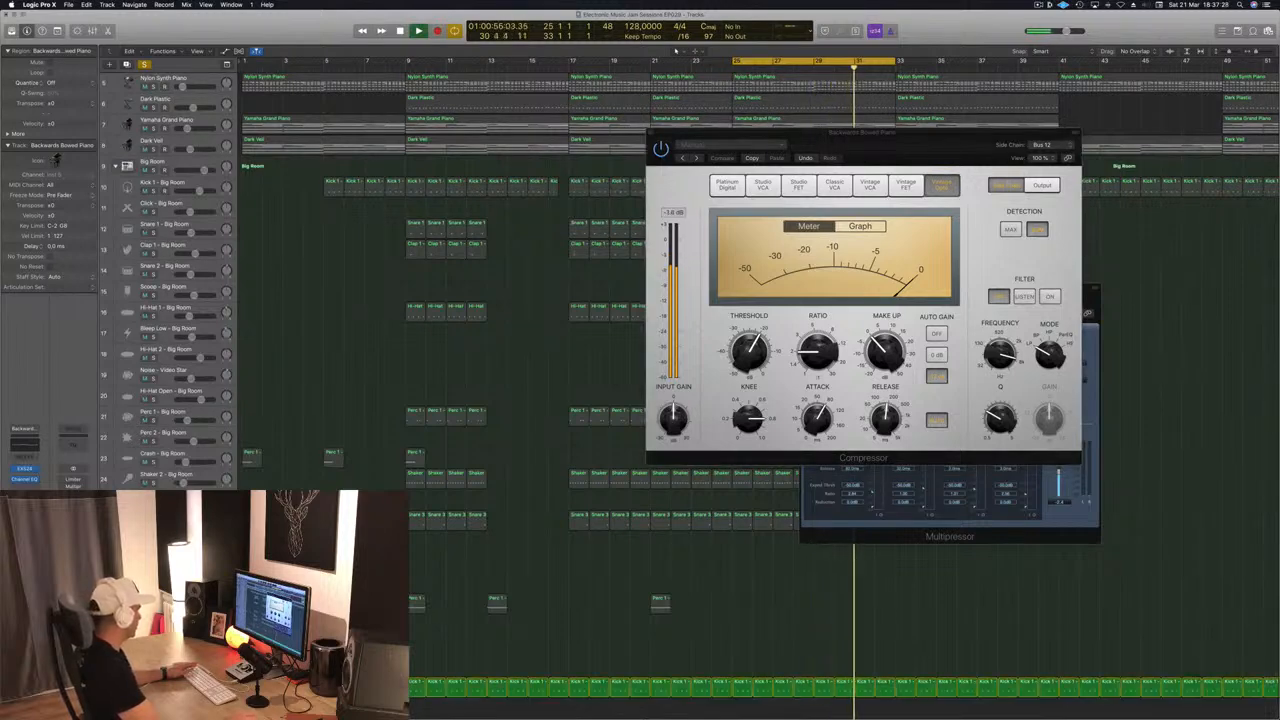
click(165, 683)
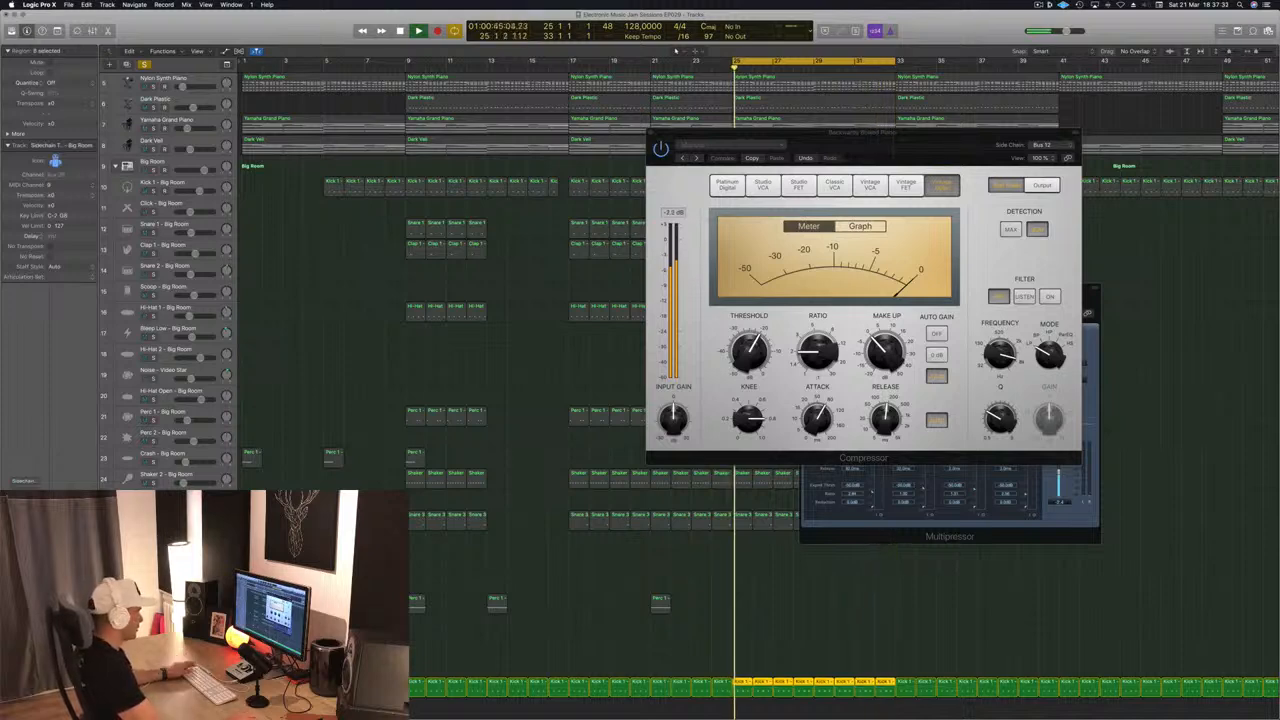
- Solo the Nylon Synth Piano track, then close the compressor window and stop playback
scroll(469, 341, up, 5)
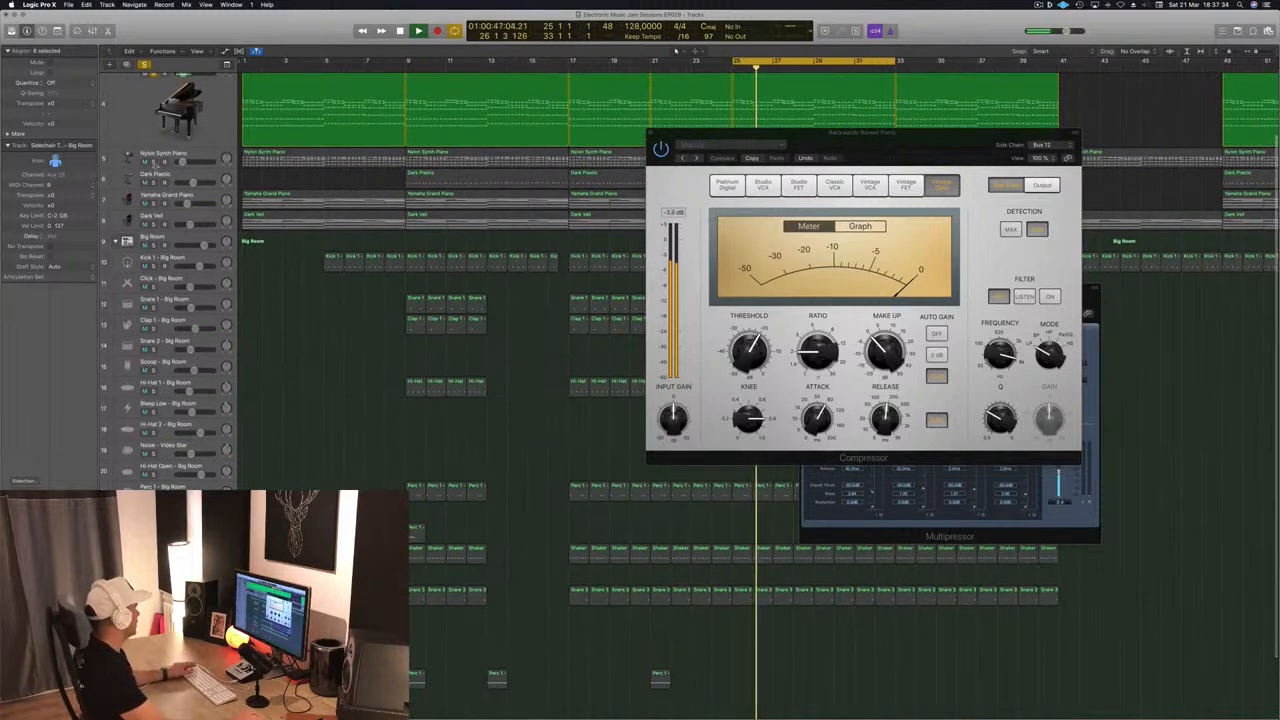
click(194, 158)
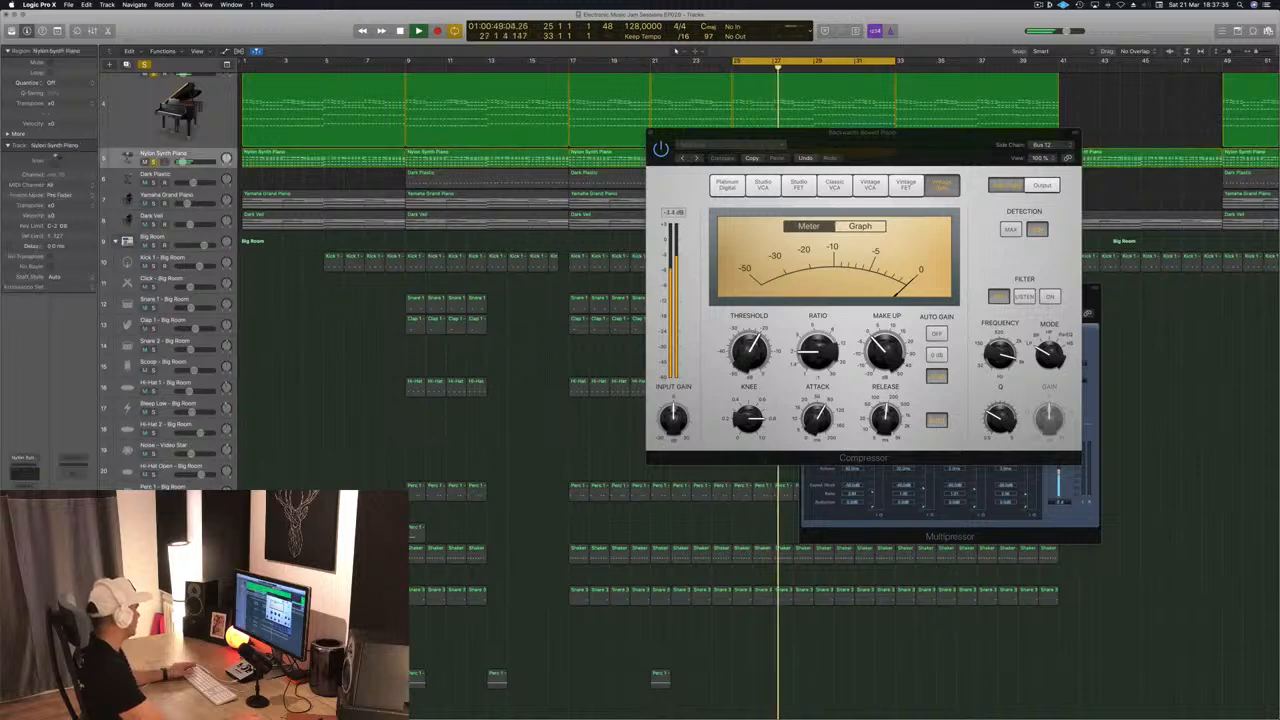
scroll(520, 400, up, 3)
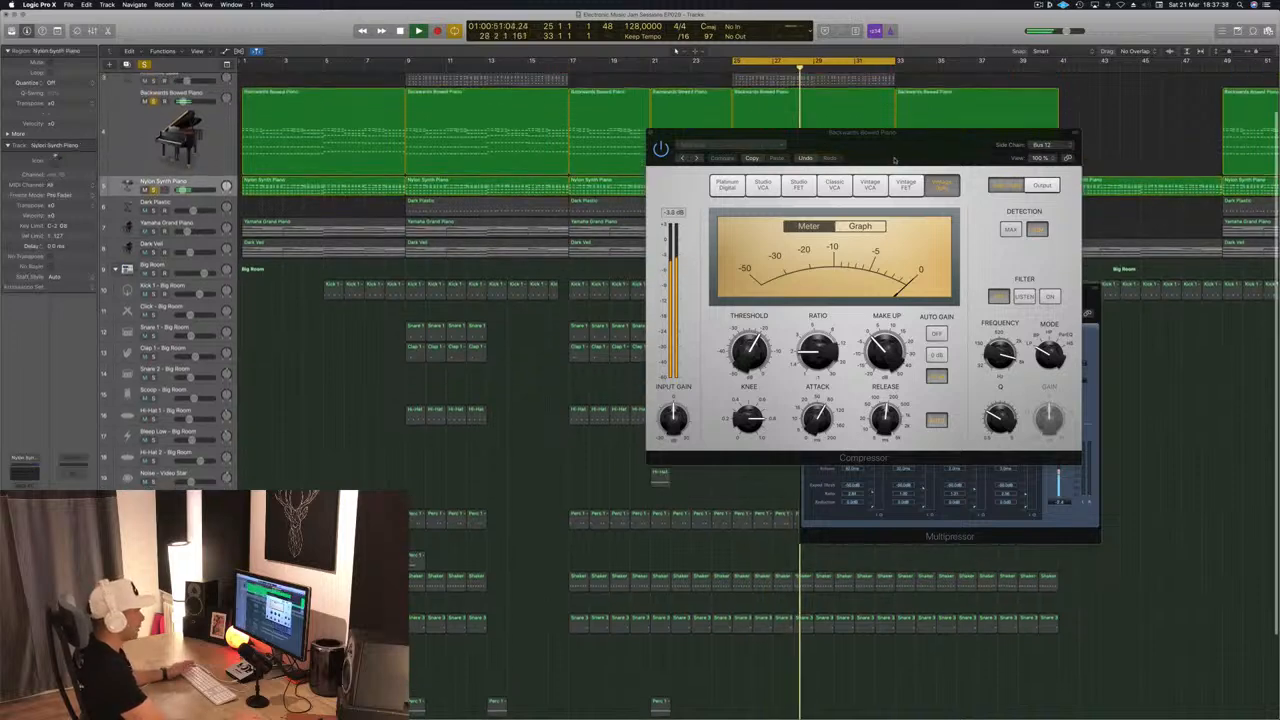
drag(914, 154, 871, 173)
click(608, 153)
key(space)
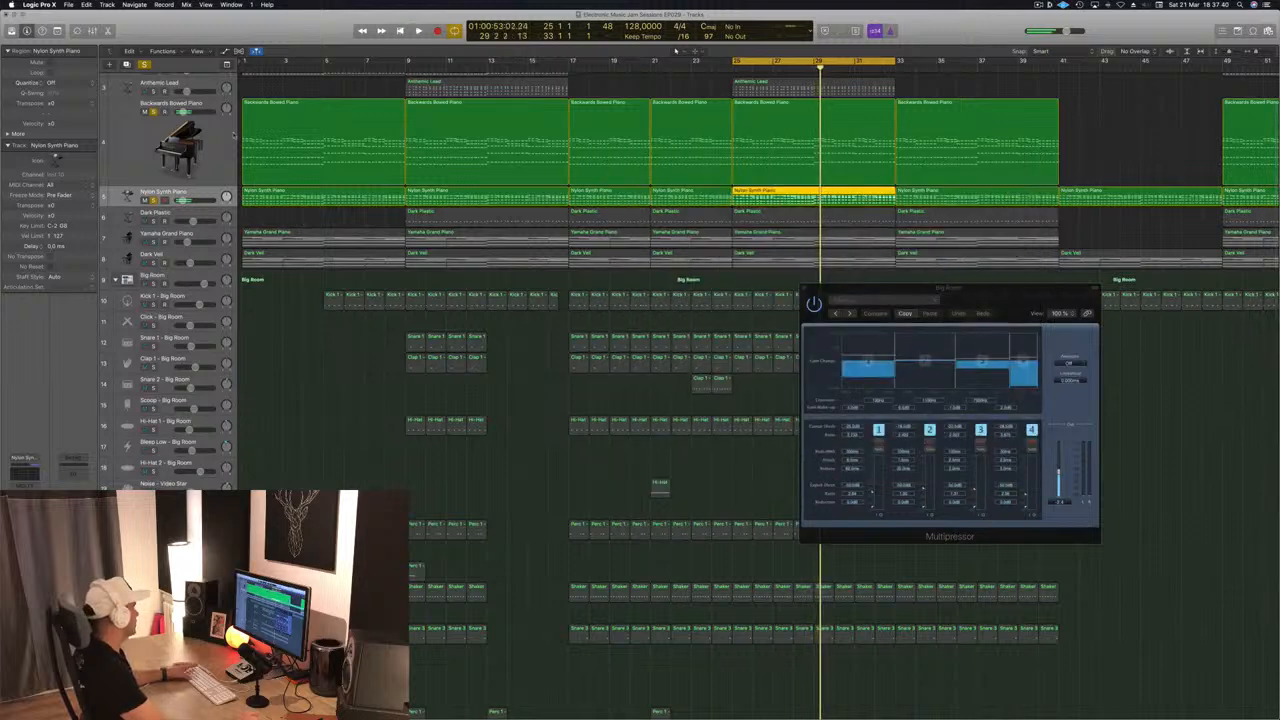
- Open a Factory Default compressor on the Backwards Bowed Piano track with Bus 12 (Sidechain Trigger) as its side chain source
key(Up)
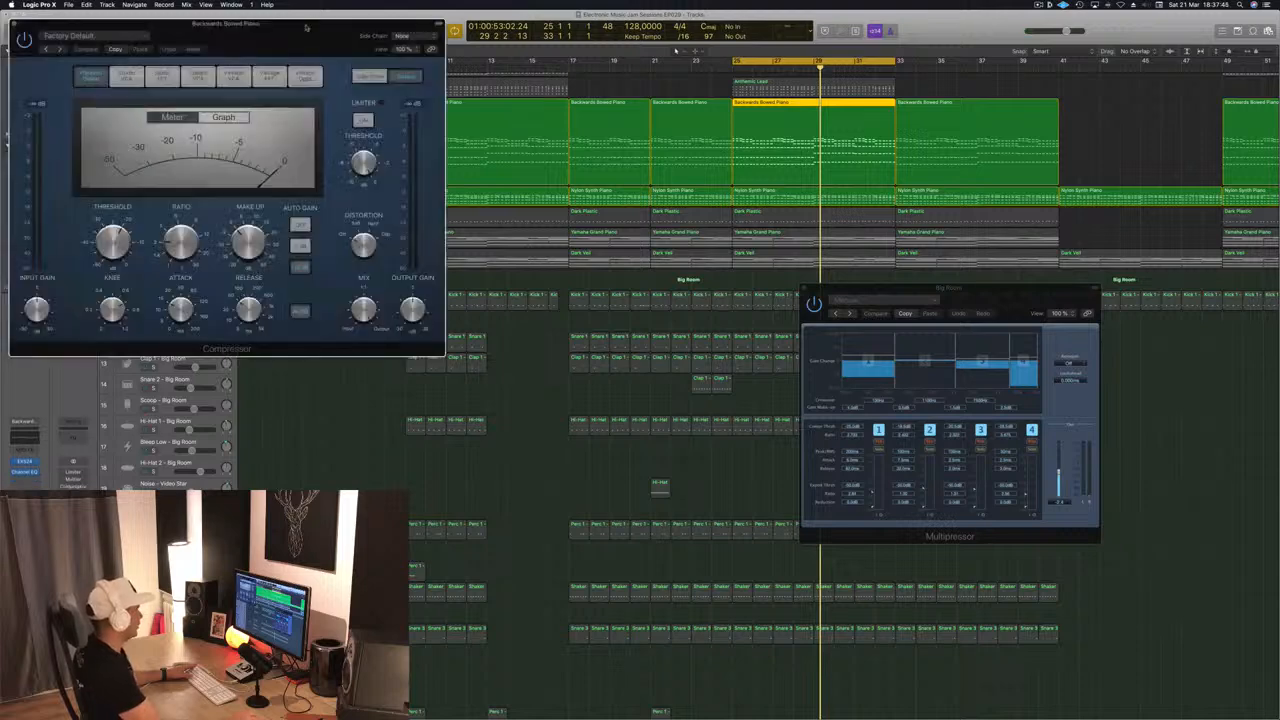
drag(393, 28, 792, 90)
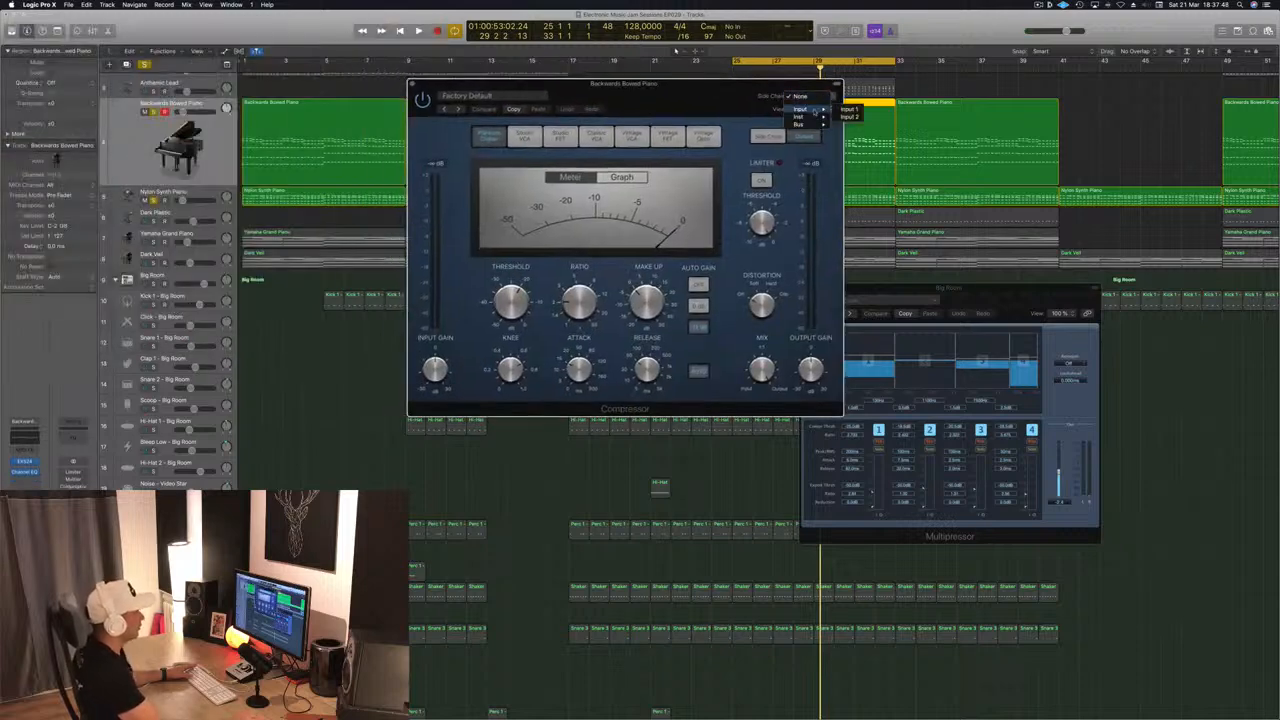
mouse_move(818, 124)
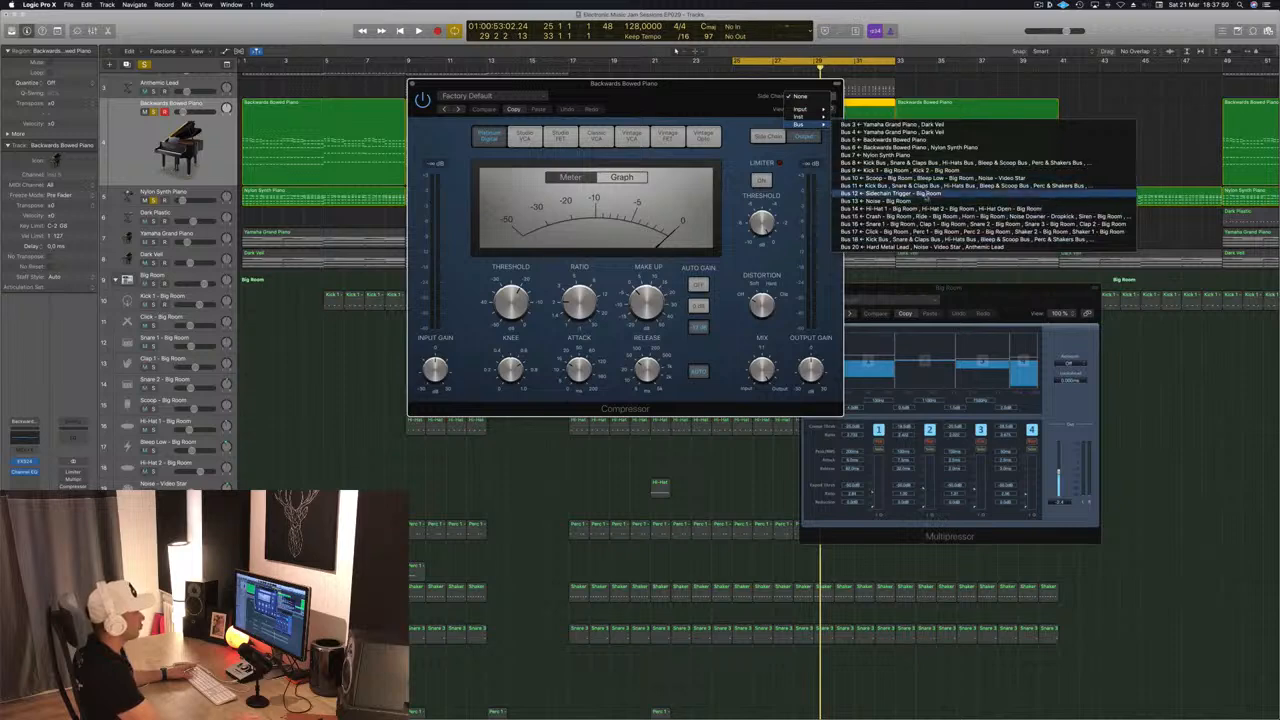
click(880, 193)
- Play the looped section to audition the Factory Default compressor, then stop and close its window
drag(692, 103, 947, 211)
key(space)
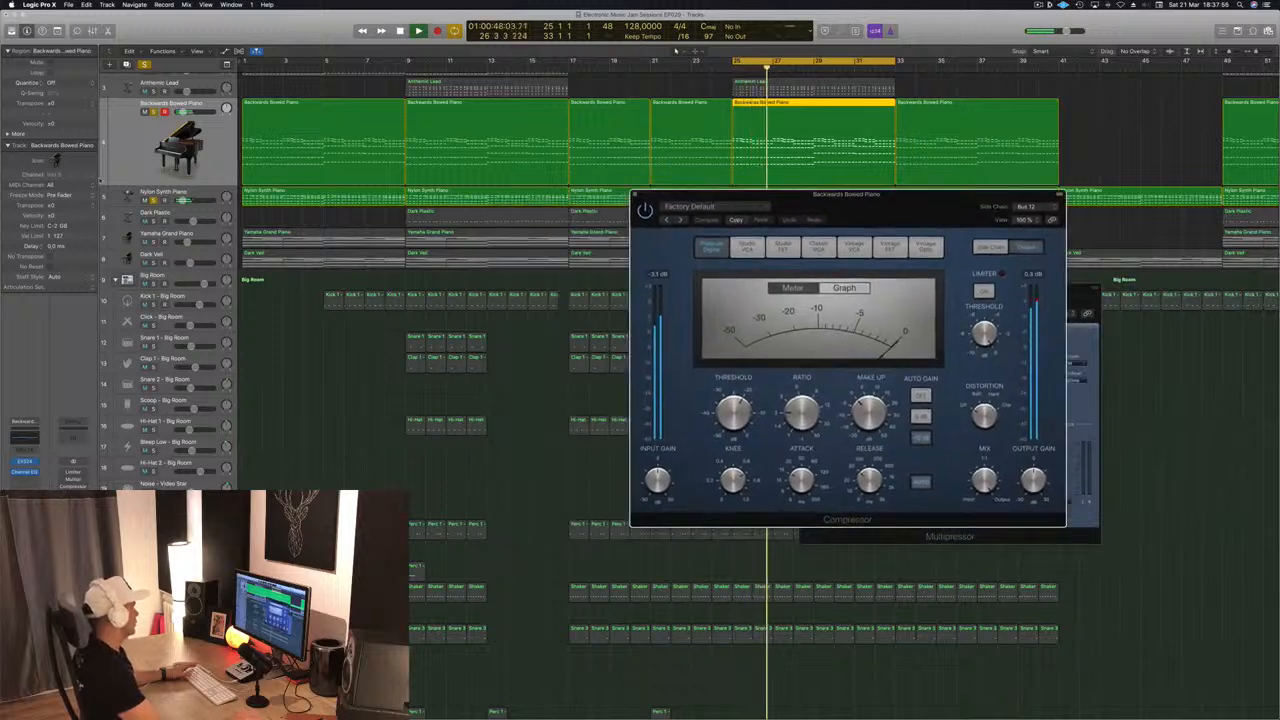
click(225, 165)
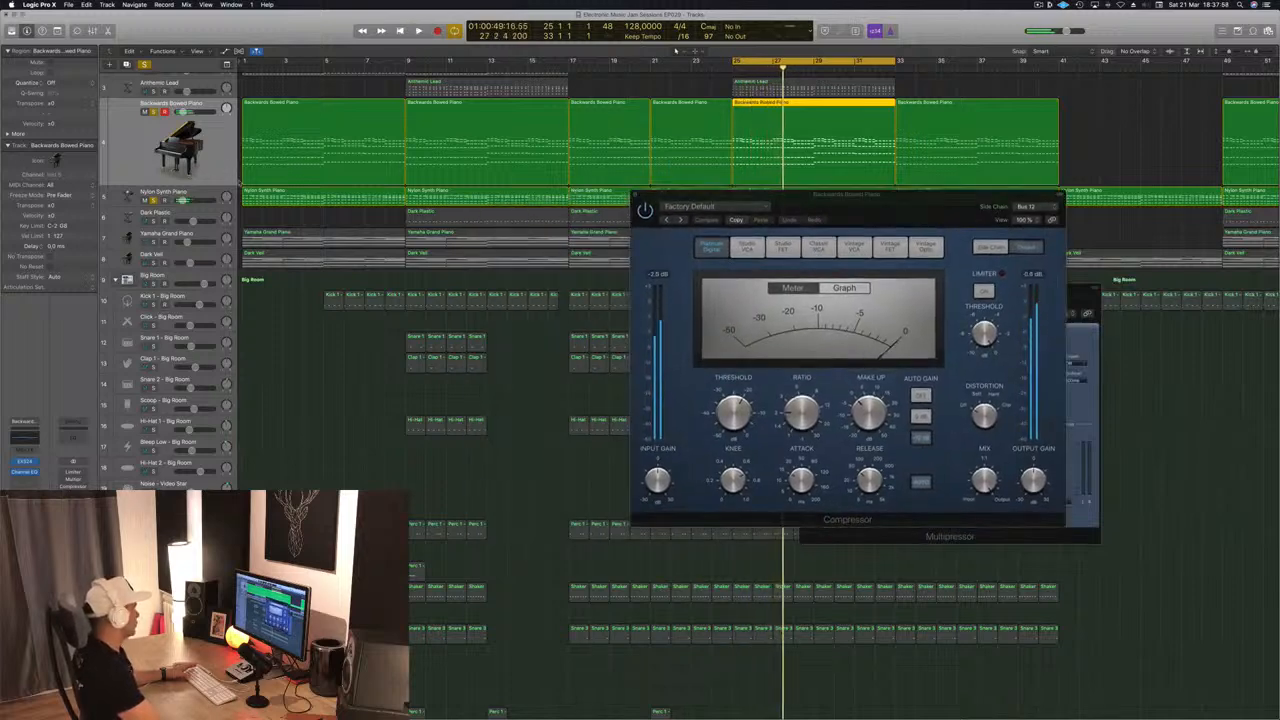
drag(721, 195, 693, 222)
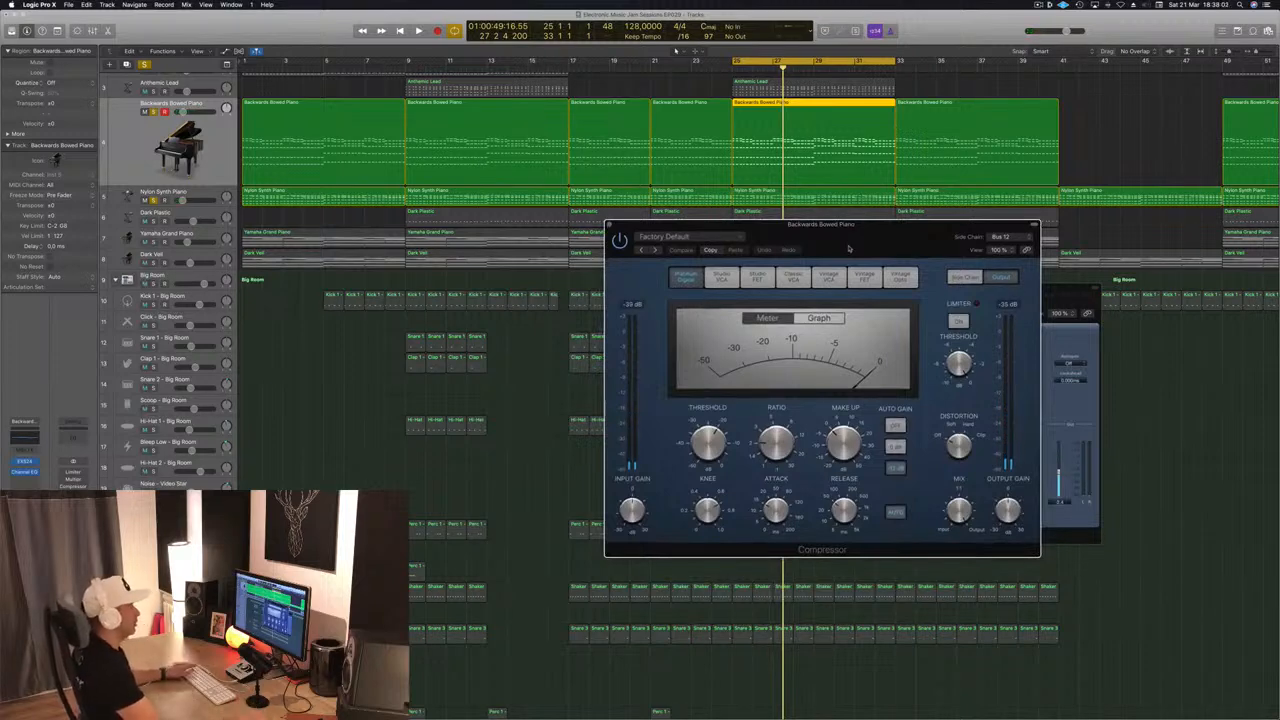
drag(851, 248, 806, 256)
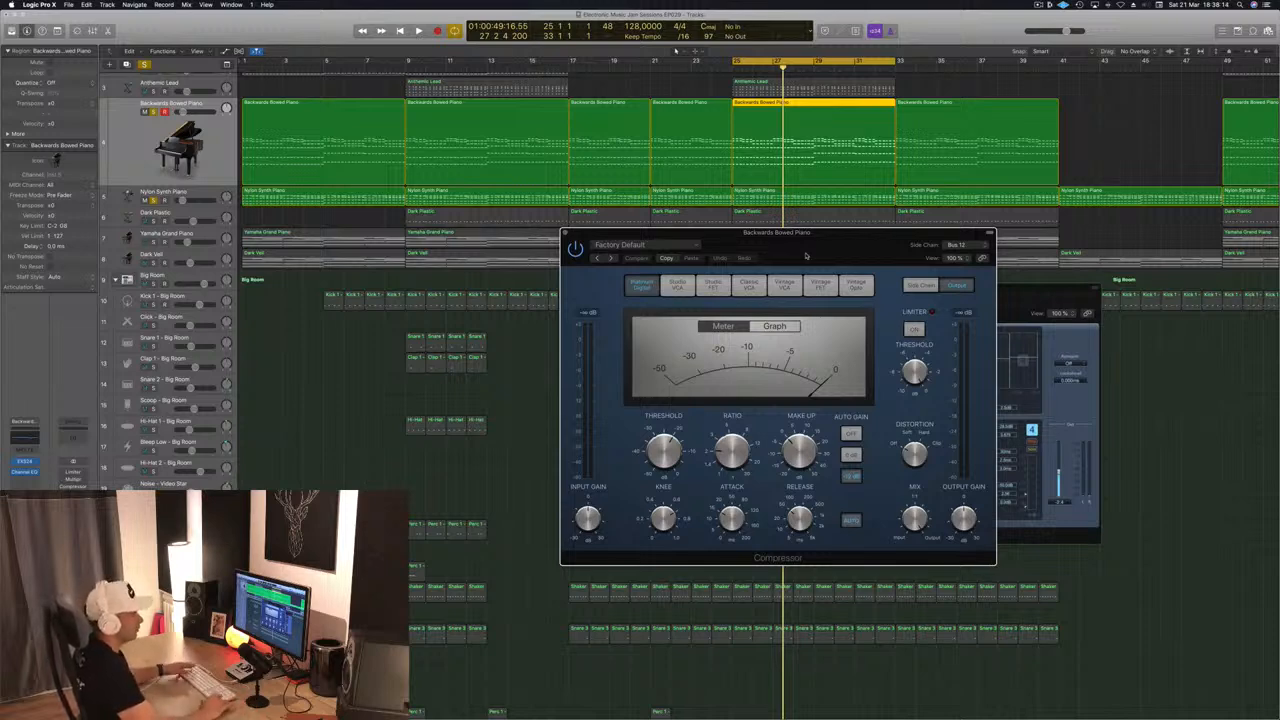
drag(815, 245, 702, 259)
click(461, 241)
- Play the loop with the Dark Plastic and Big Room tracks also soloed, and select the Dark Plastic track
click(311, 408)
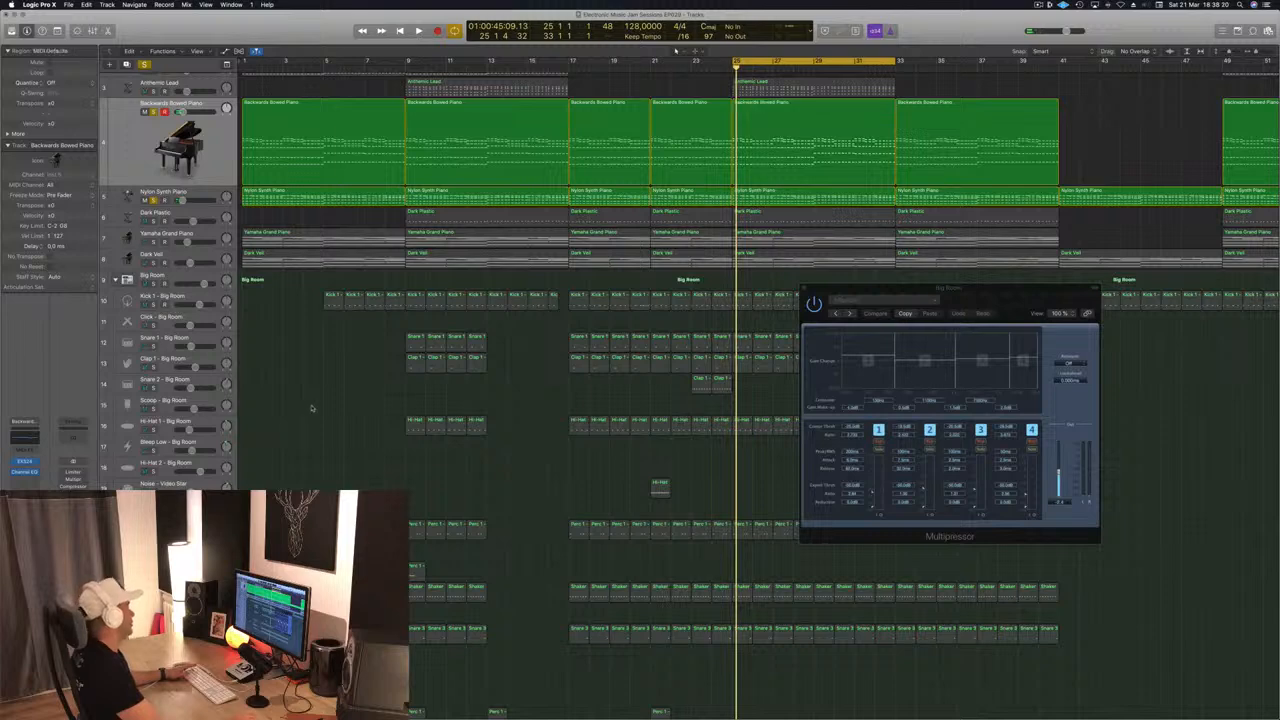
key(space)
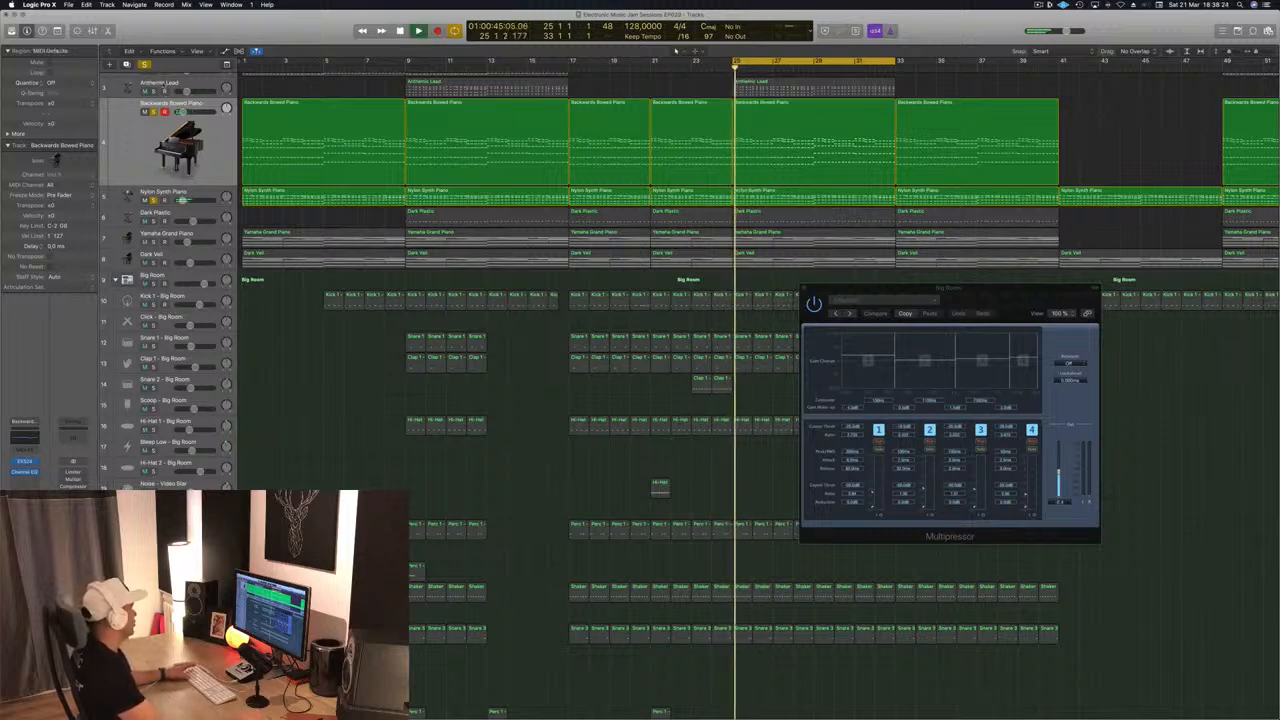
key(space)
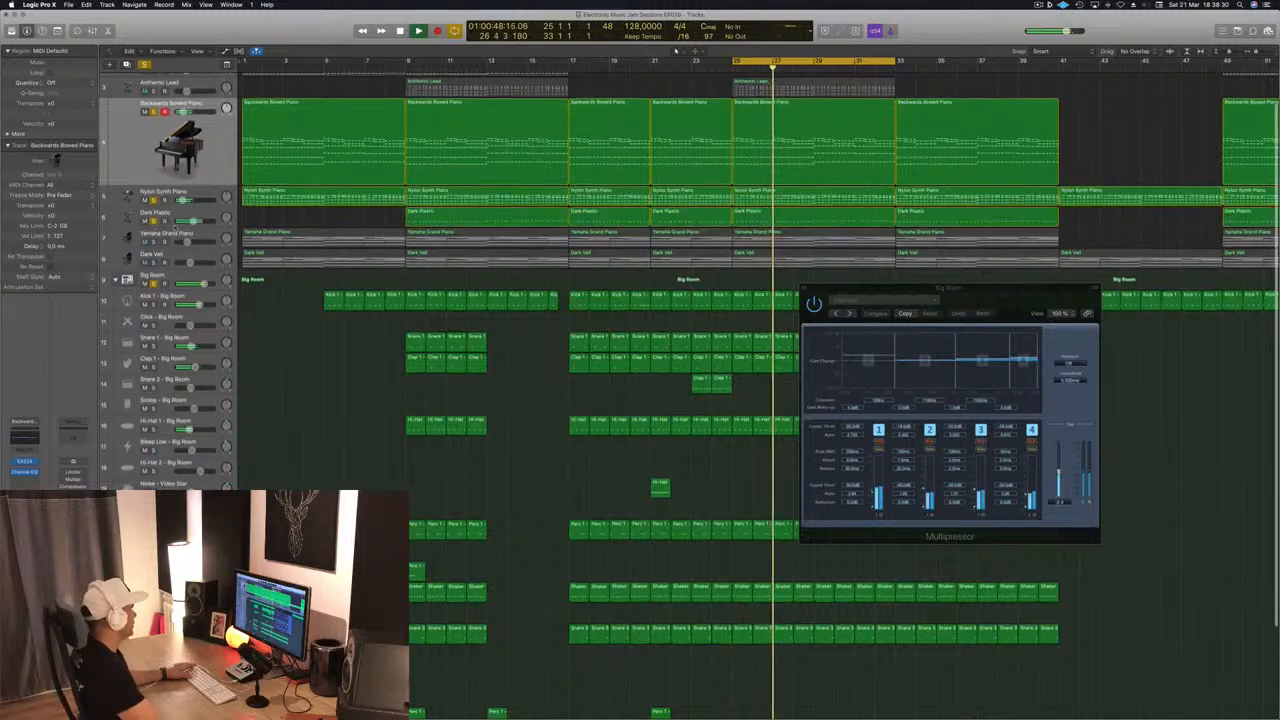
click(200, 214)
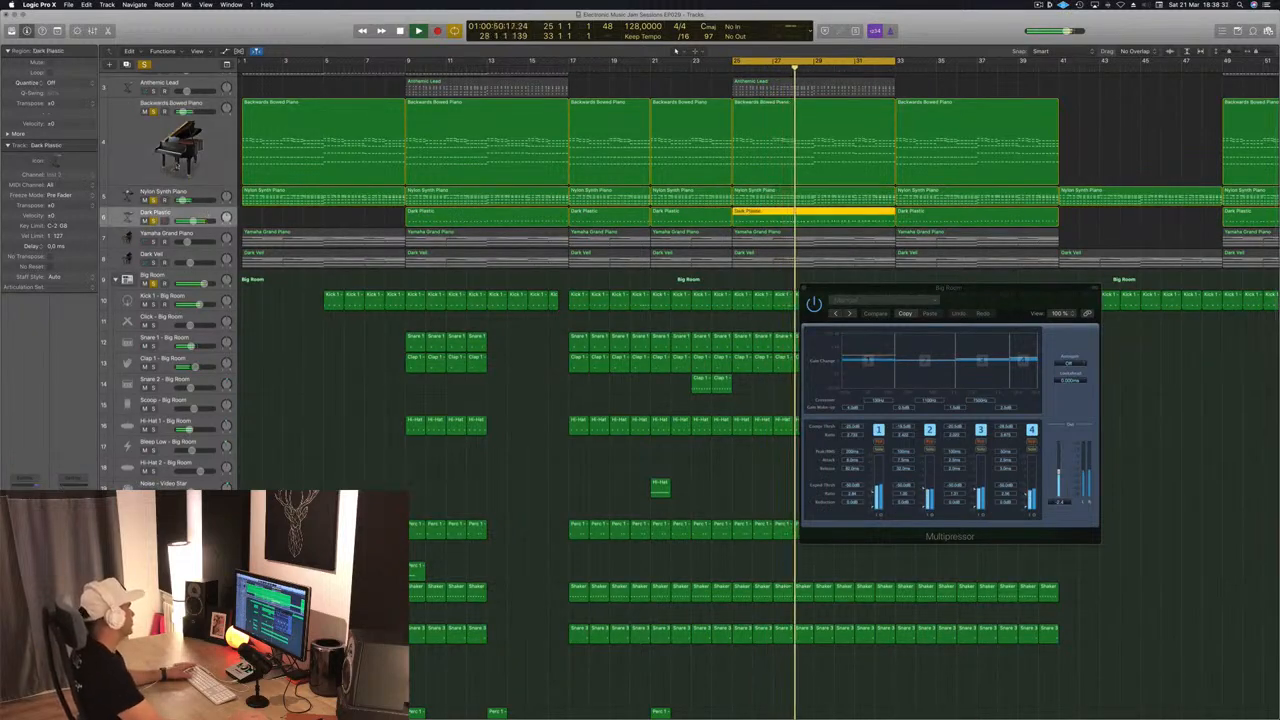
- Mute the Backwards Bowed Piano track during loop playback and select the Nylon Synth Piano track
click(145, 111)
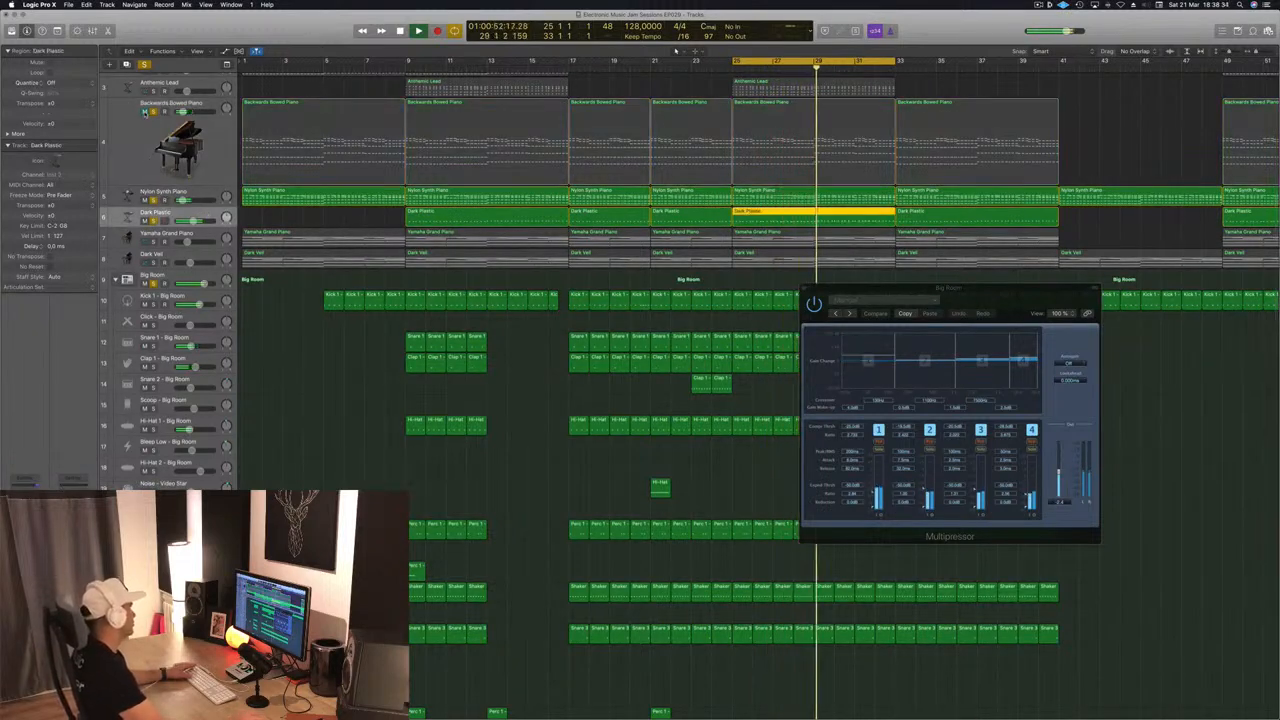
click(200, 193)
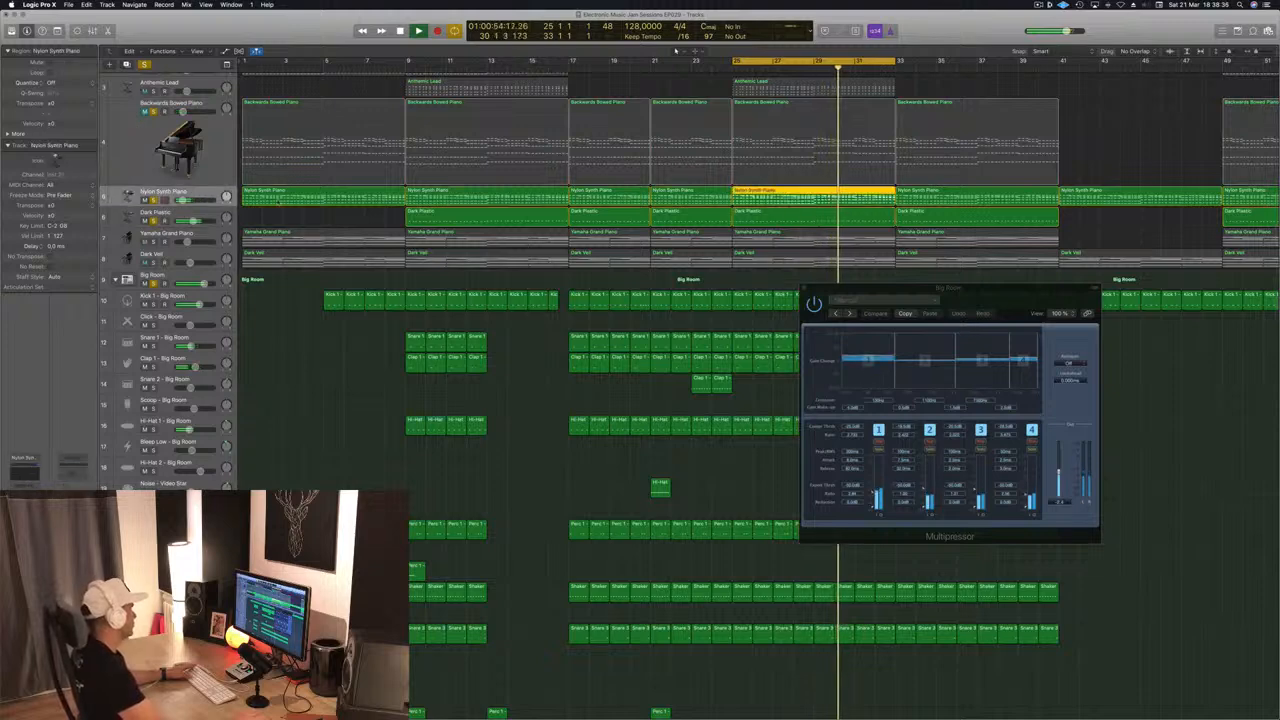
scroll(676, 50, up, 2)
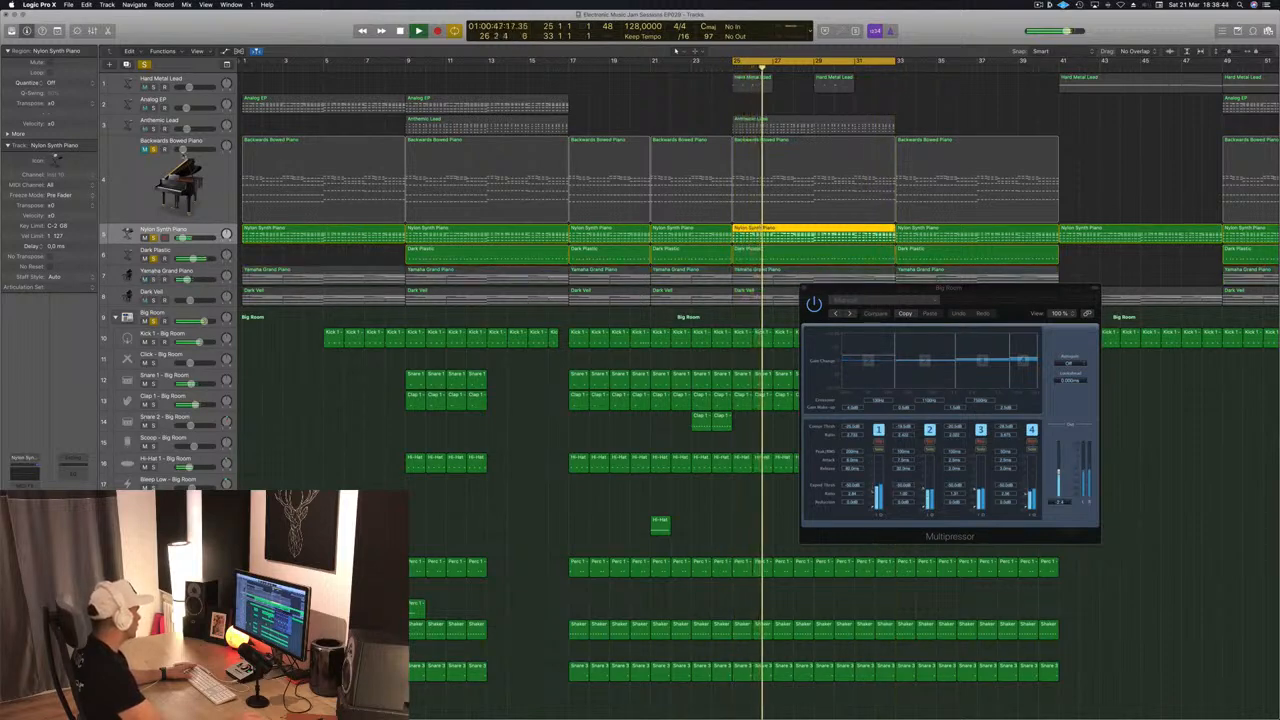
- Try a copy of the Analog EP region at bar 25 with its track soloed, and undo the copy
click(455, 98)
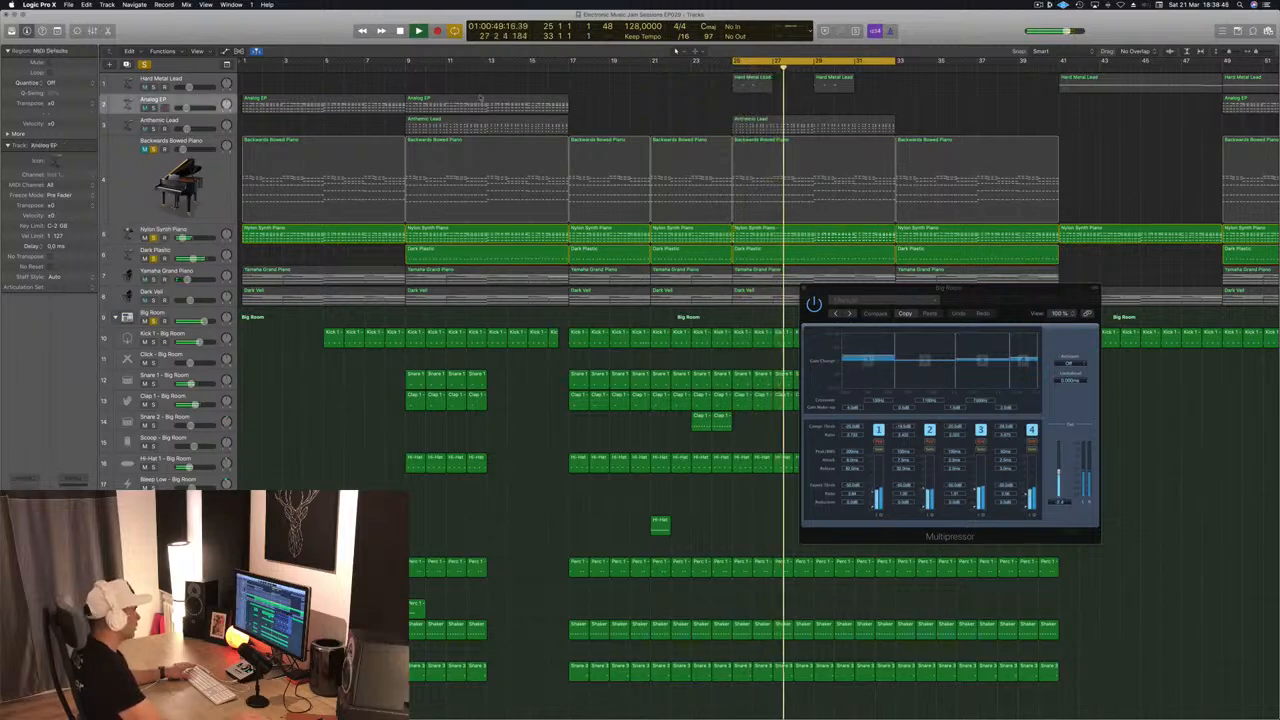
drag(455, 98, 788, 107)
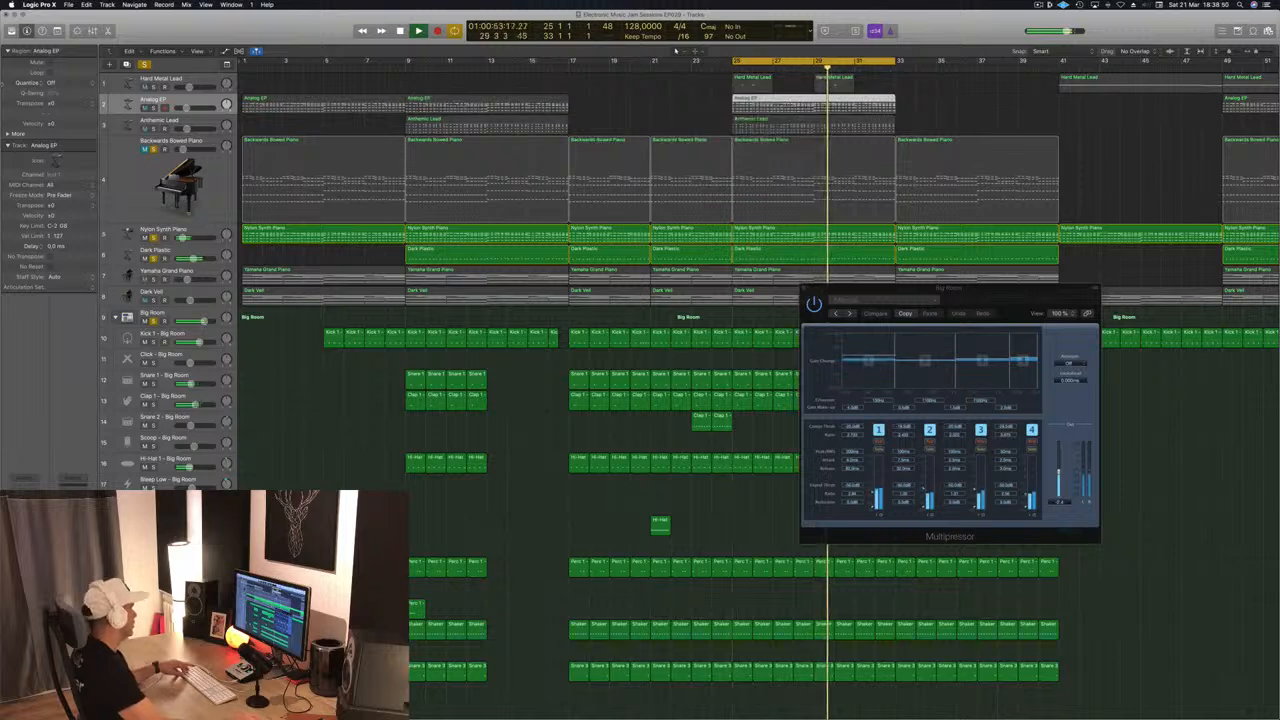
click(154, 108)
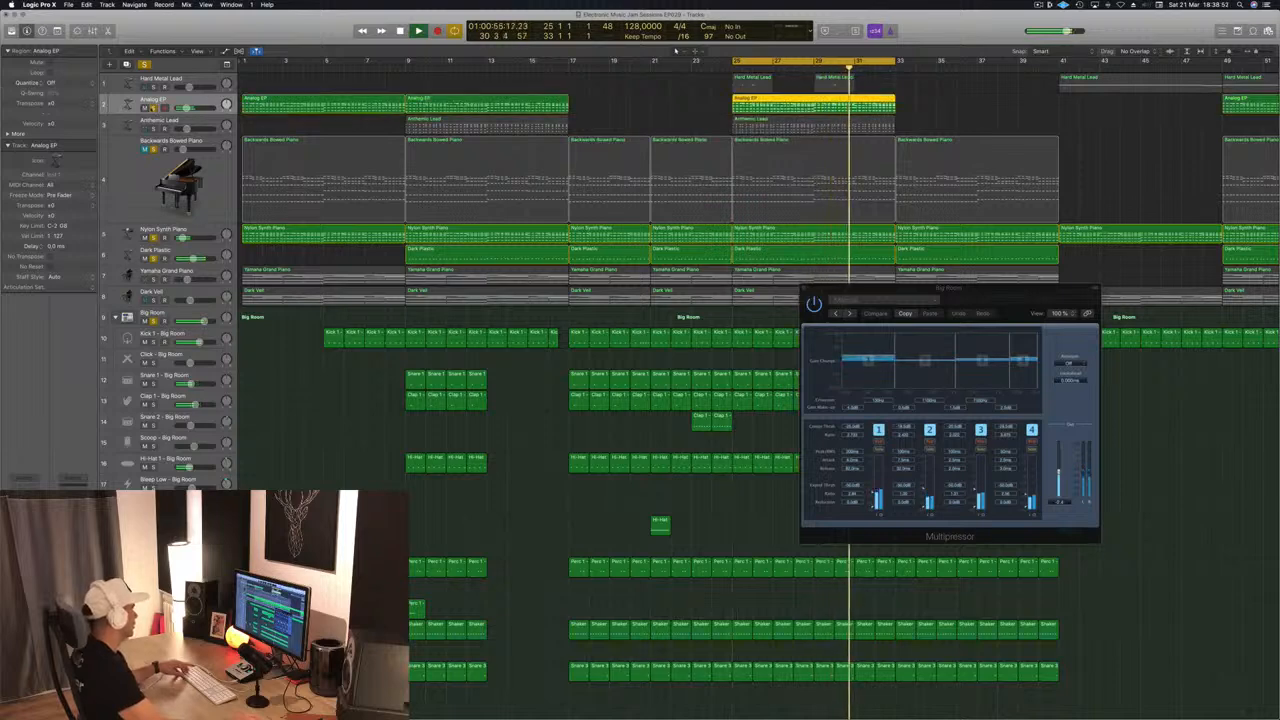
key(super+z)
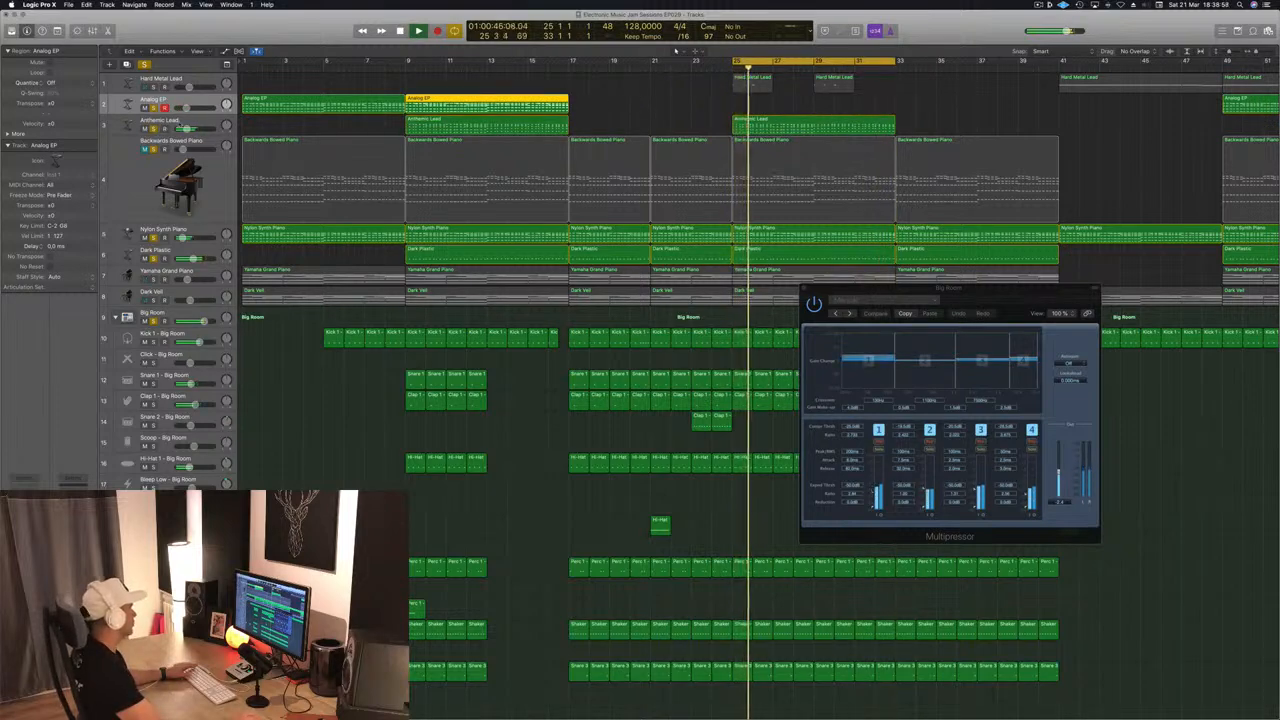
- Unmute the Backwards Bowed Piano track and select it while the loop plays
click(116, 127)
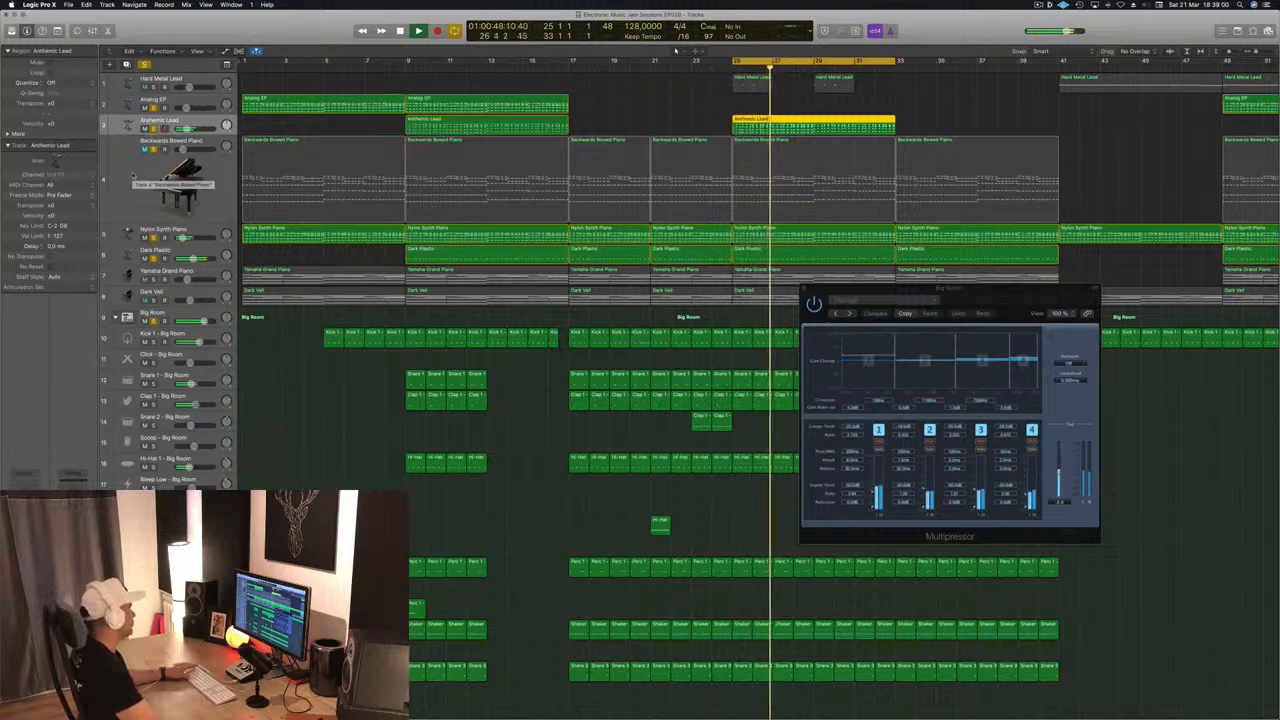
click(144, 149)
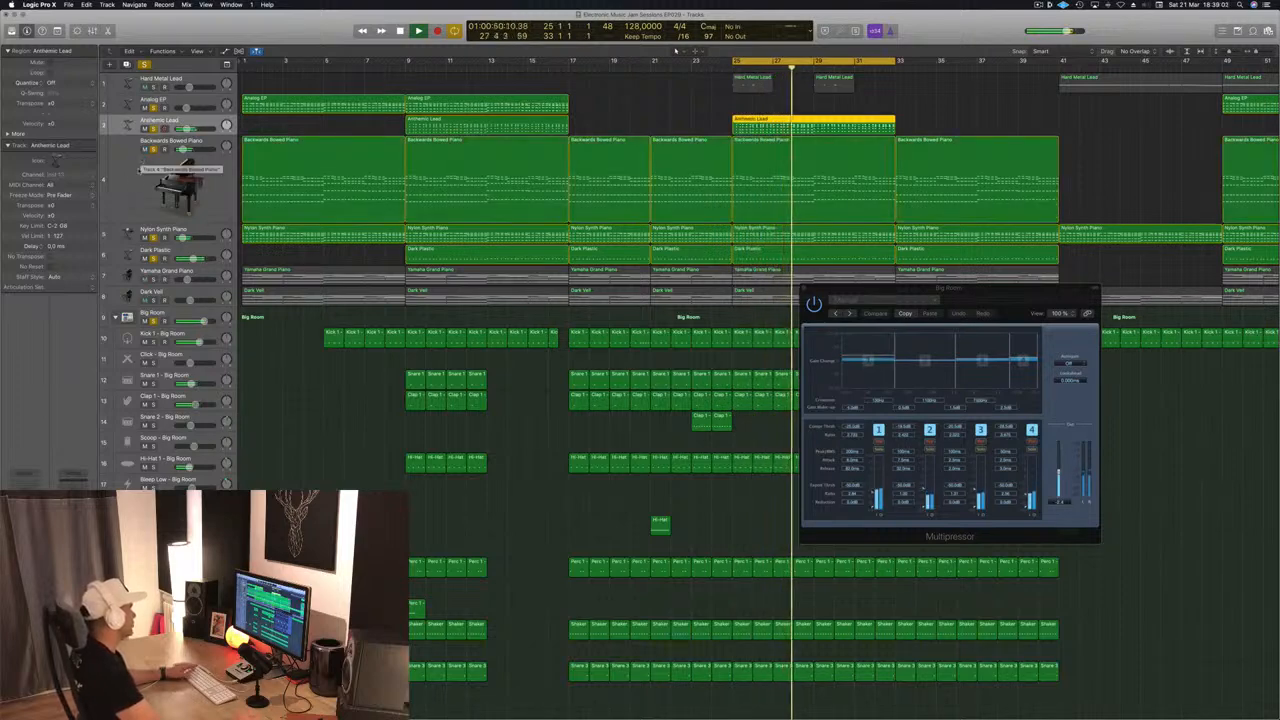
click(138, 185)
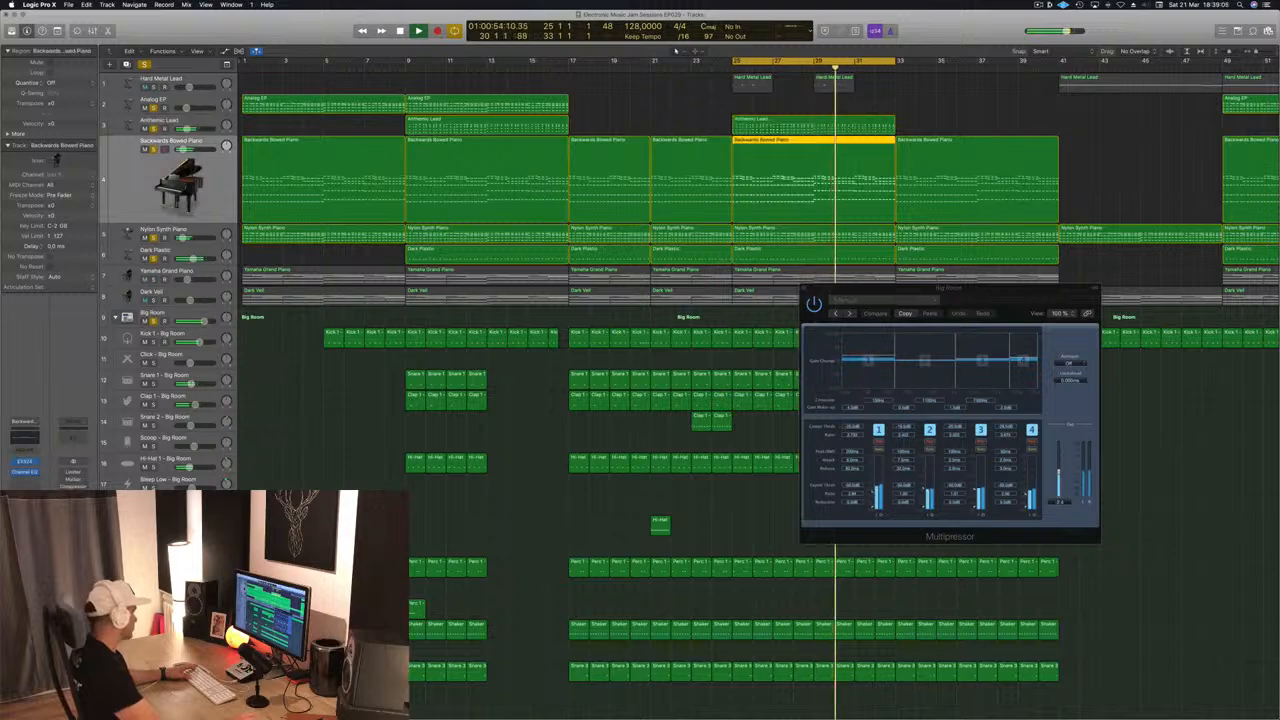
- Review the sidechained compressor on Backwards Bowed Piano, and close it along with the Big Room Multipressor window
click(25, 481)
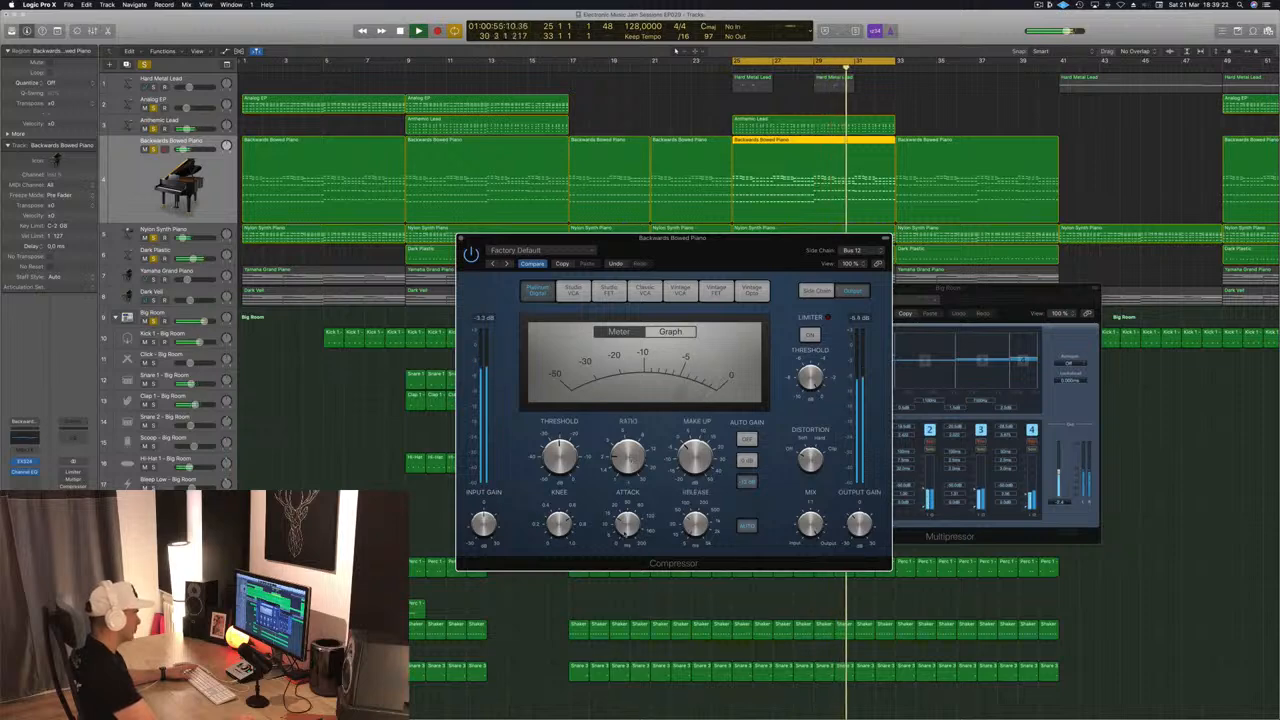
mouse_move(755, 247)
mouse_down()
mouse_move(777, 241)
mouse_move(732, 246)
mouse_up()
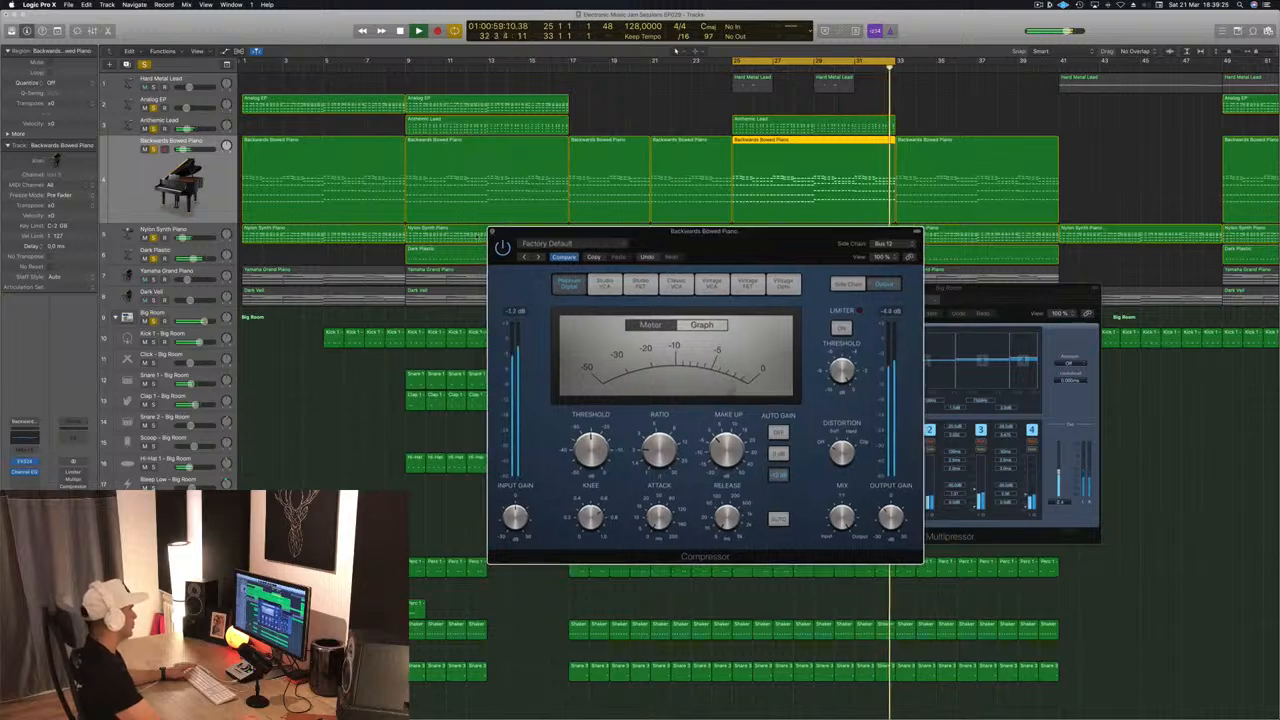
click(492, 232)
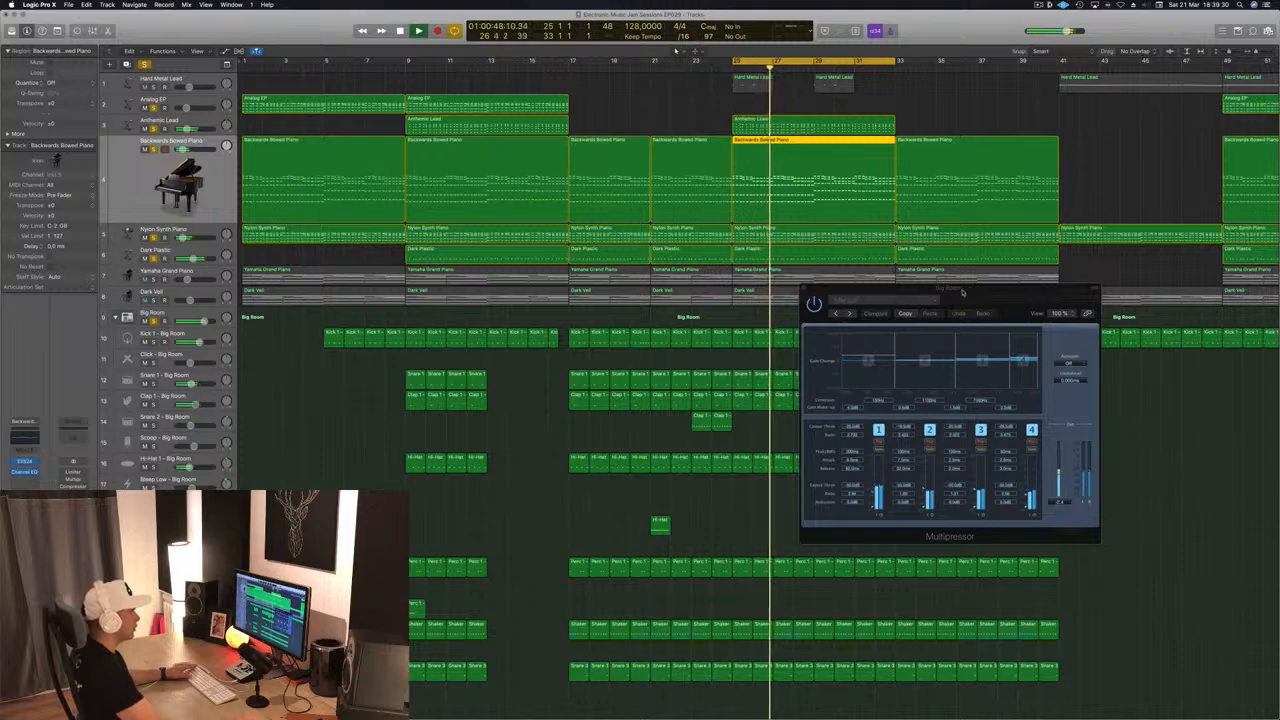
drag(969, 290, 878, 293)
click(716, 297)
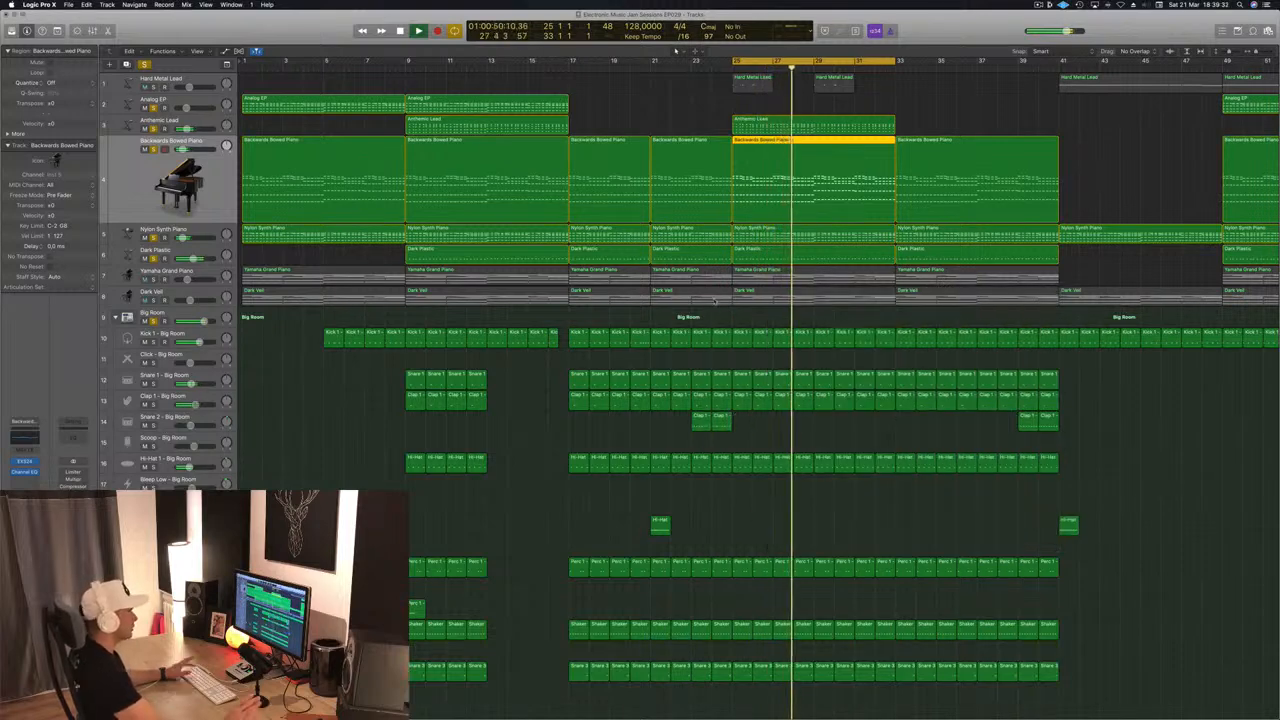
- Clear all solos and play the loop with only the Anthemic Lead track soloed
key(space)
click(193, 125)
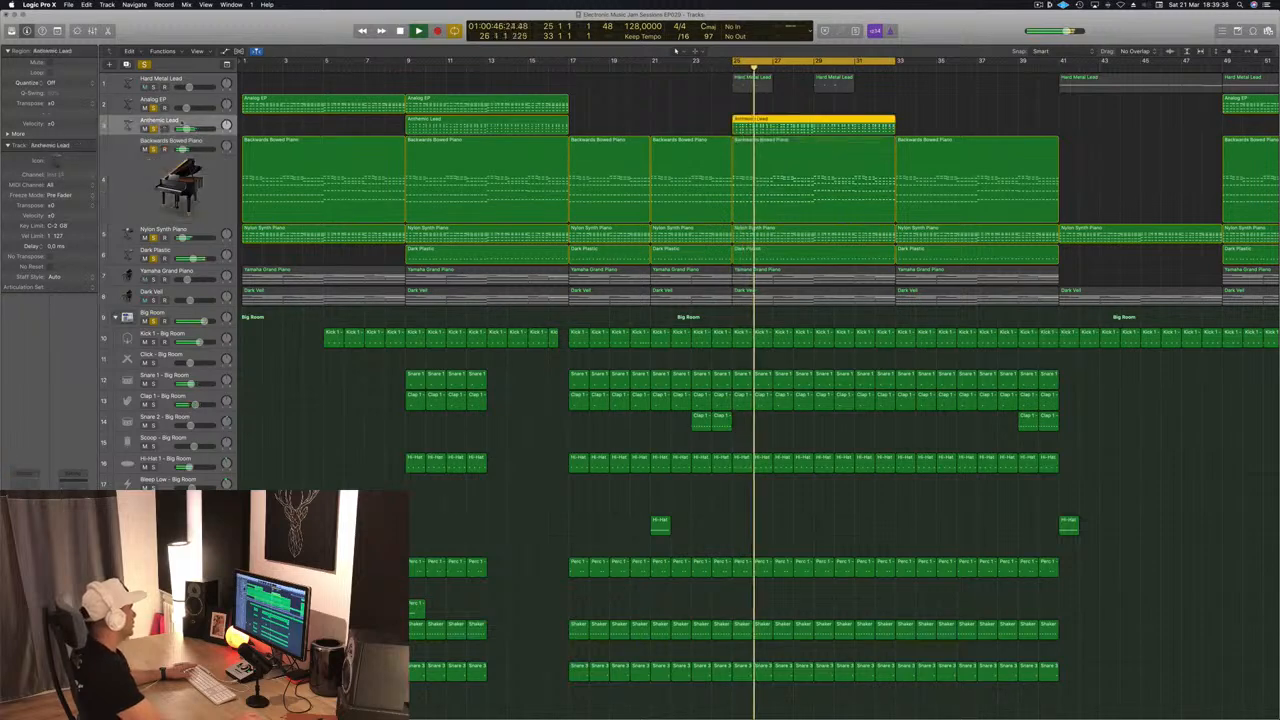
click(144, 65)
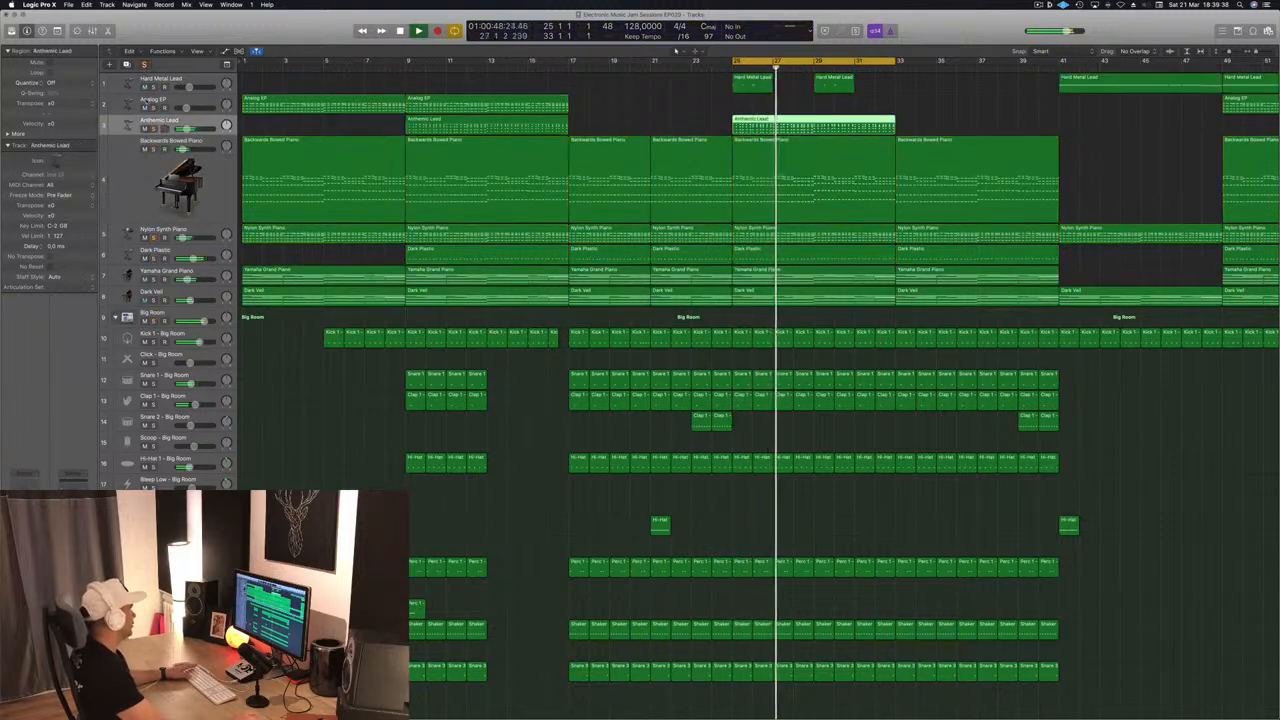
click(153, 107)
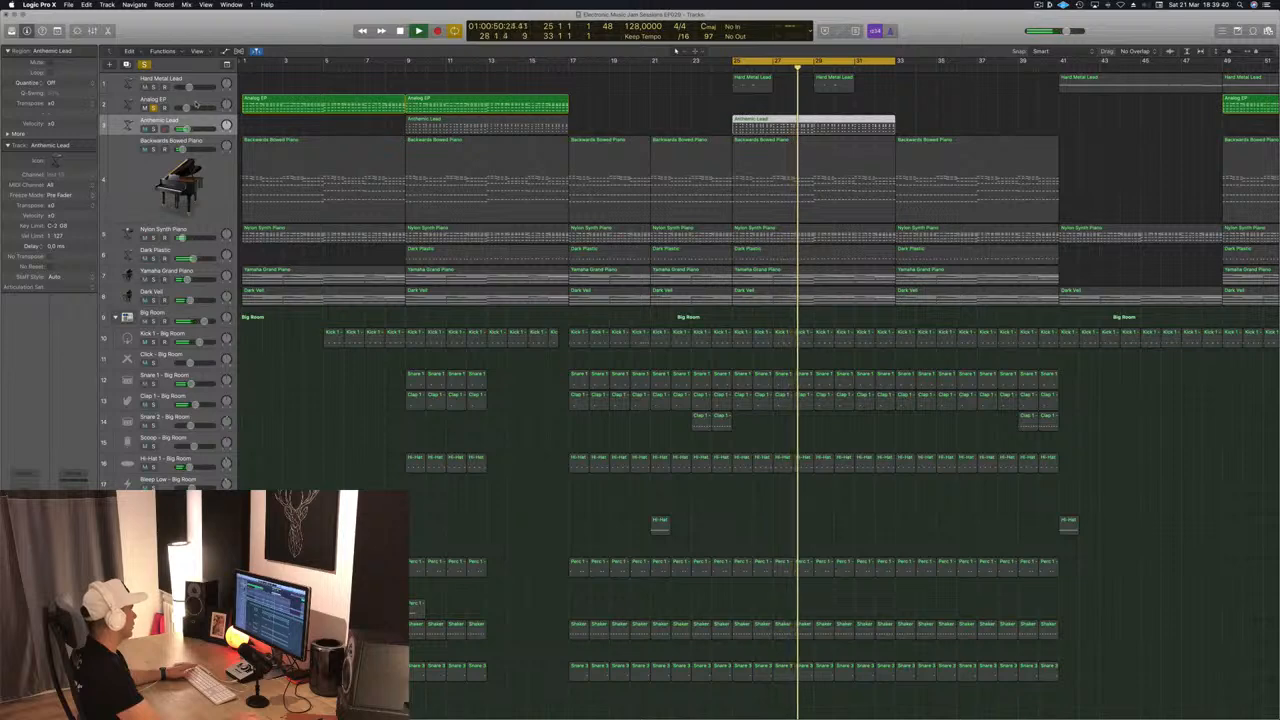
click(153, 107)
click(153, 128)
key(space)
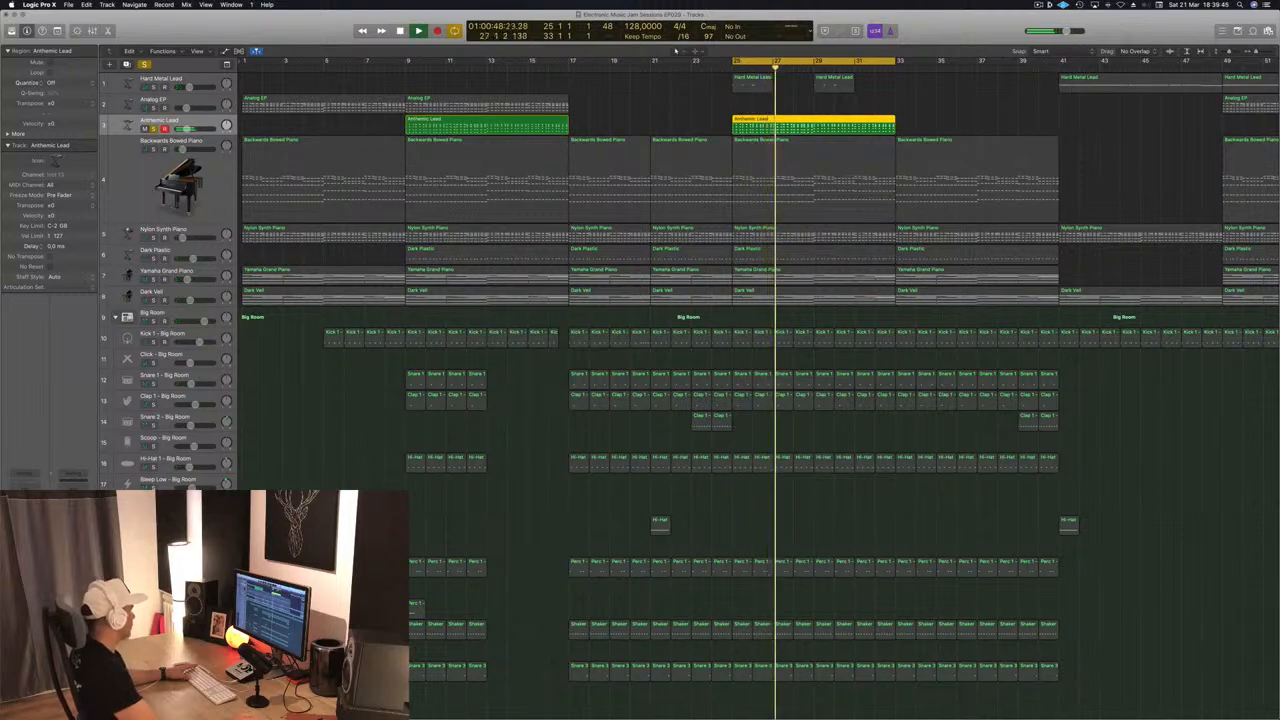
- Open a Factory Default compressor on the Anthemic Lead track with 5.0 ms release and 0.0 ms attack
click(24, 532)
drag(396, 62, 550, 111)
drag(525, 396, 468, 407)
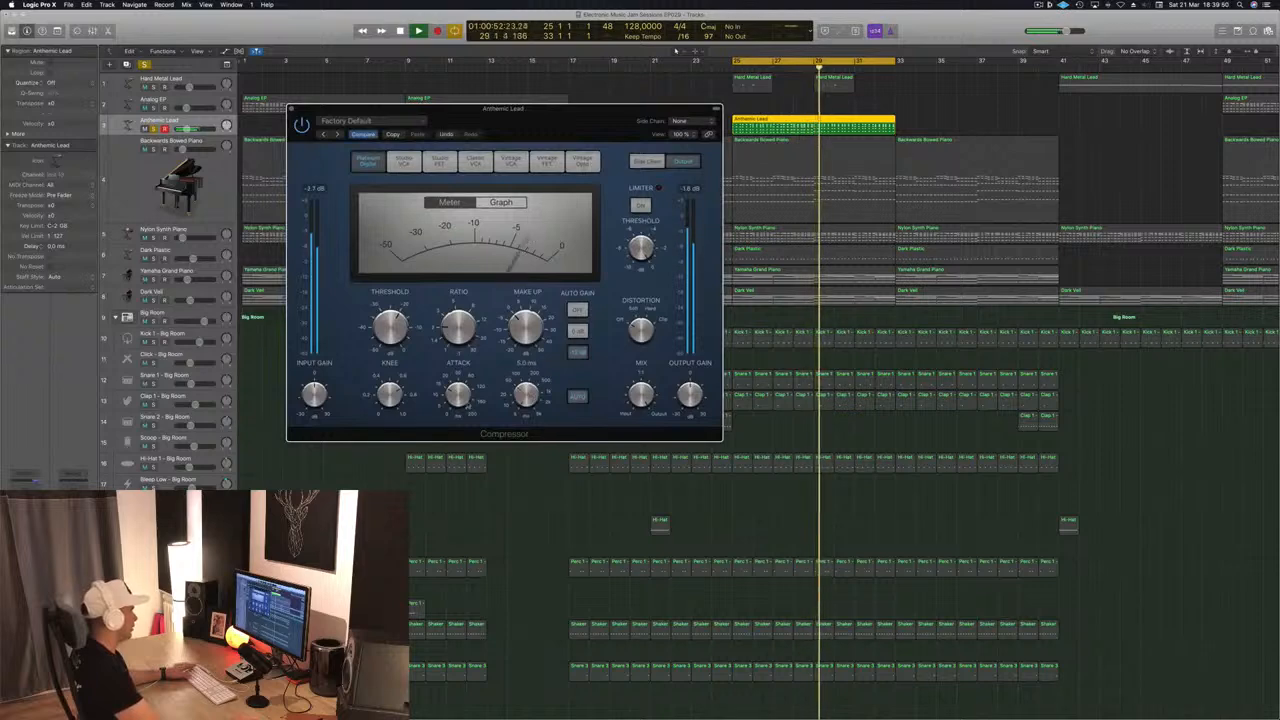
click(578, 397)
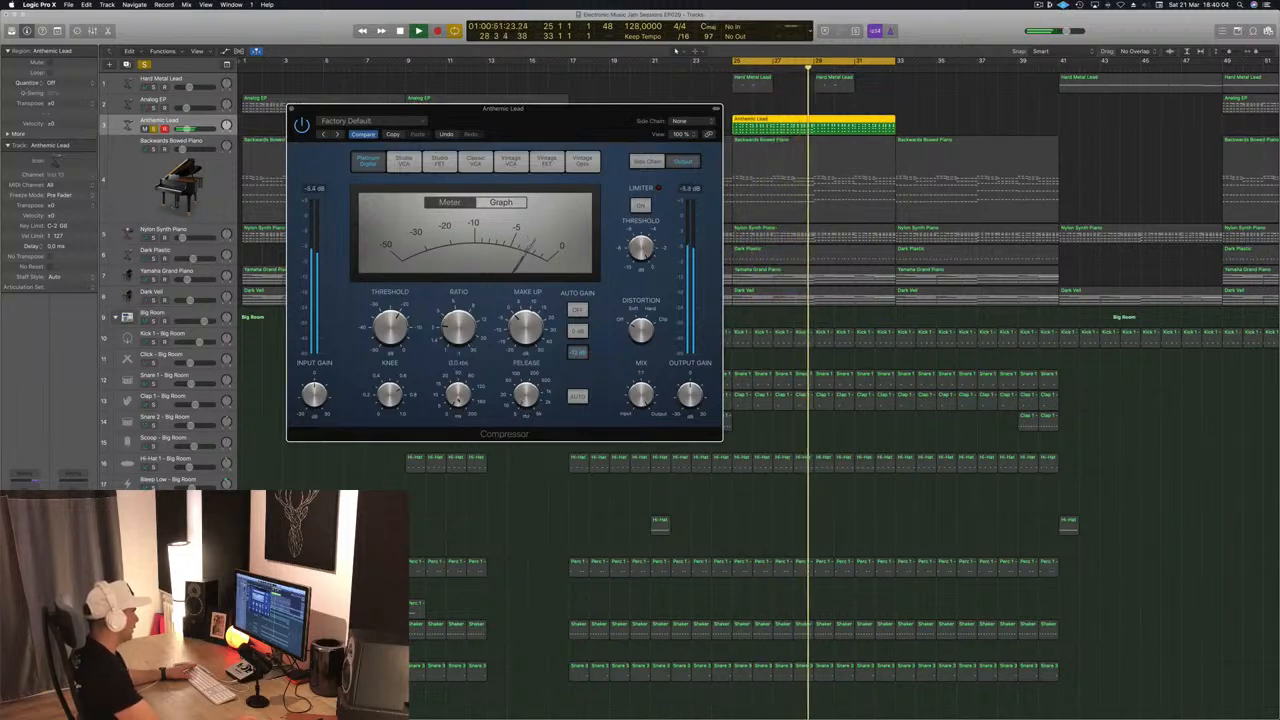
- Raise the ratio on the Anthemic Lead compressor, turn Auto Gain off and switch the limiter on
drag(592, 125, 642, 119)
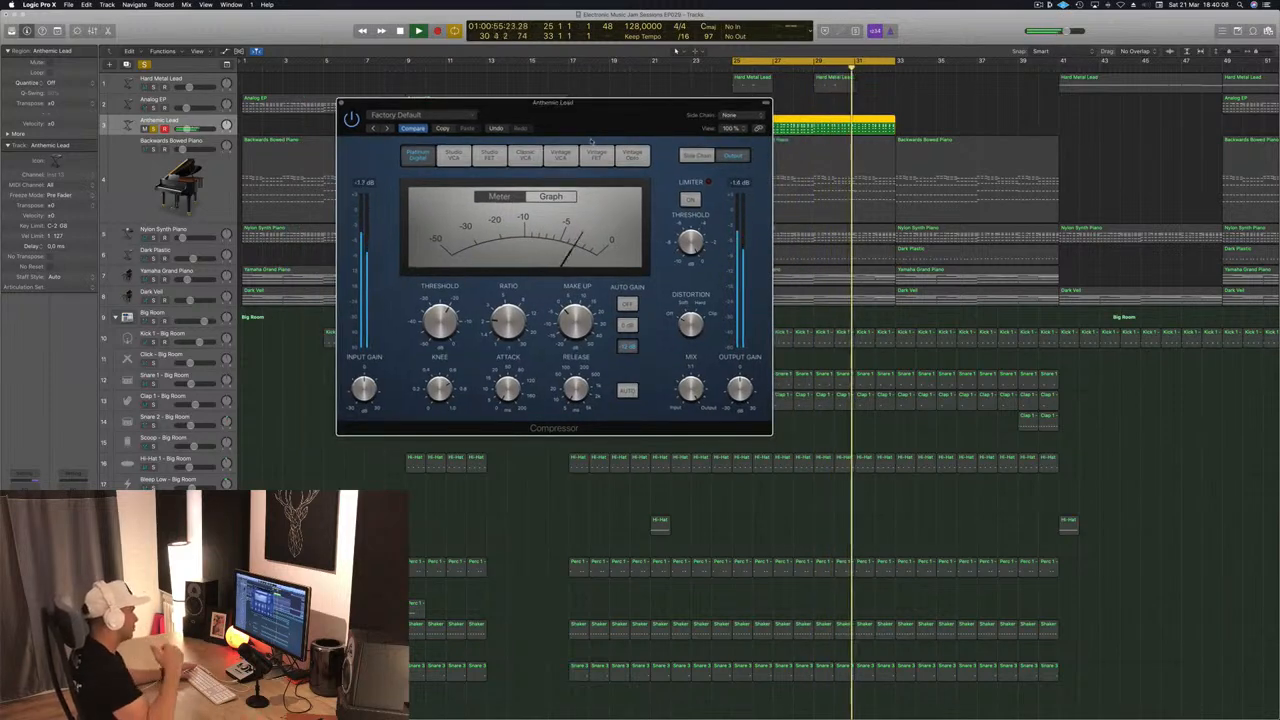
drag(511, 321, 520, 242)
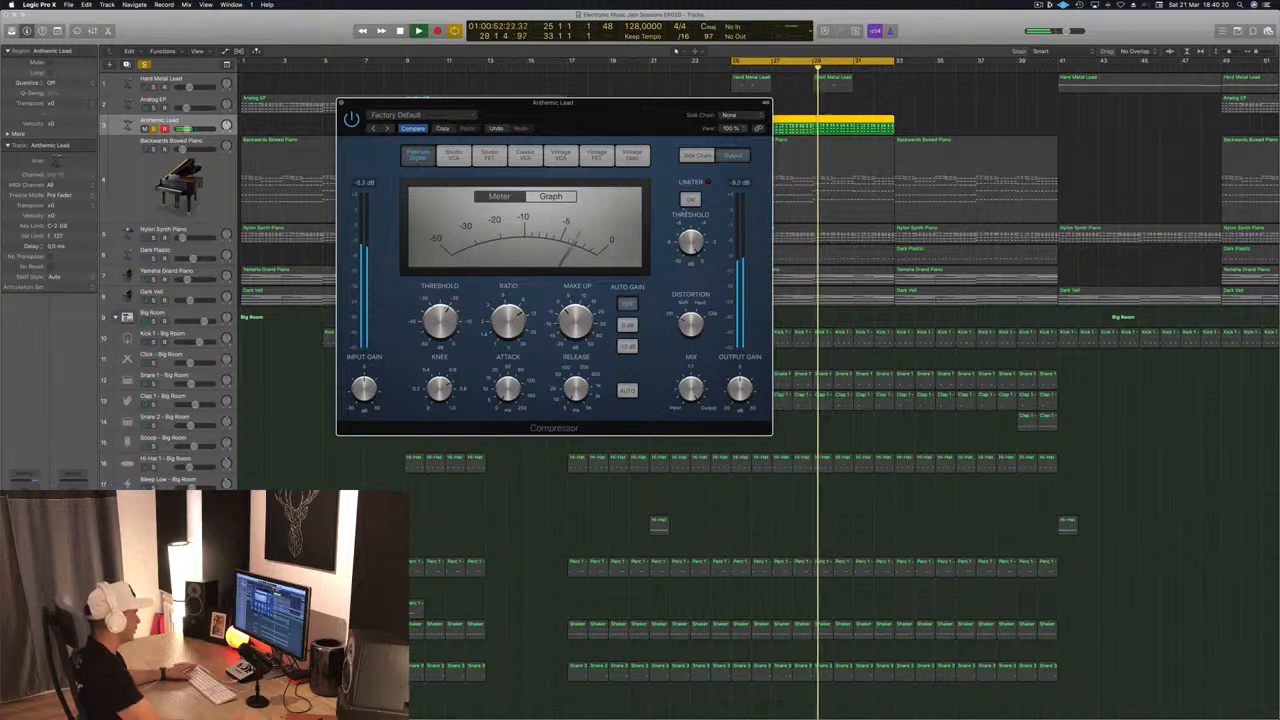
drag(687, 257, 585, 265)
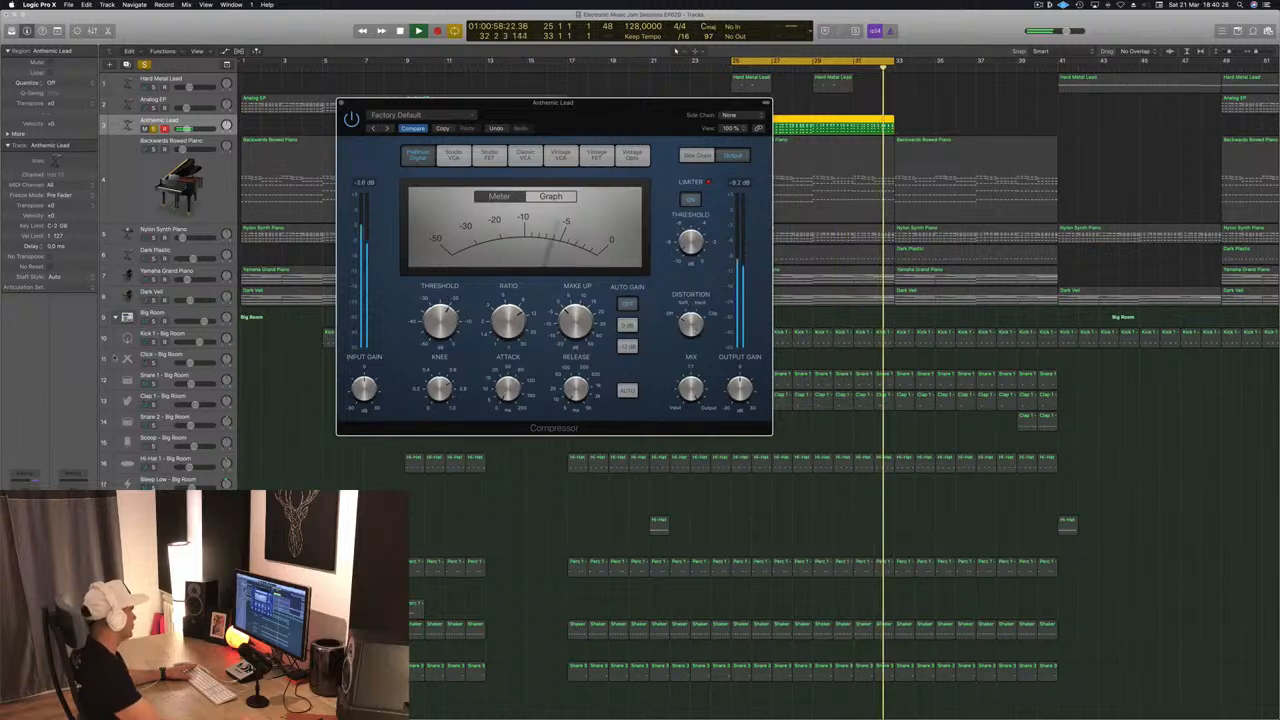
drag(626, 127, 840, 295)
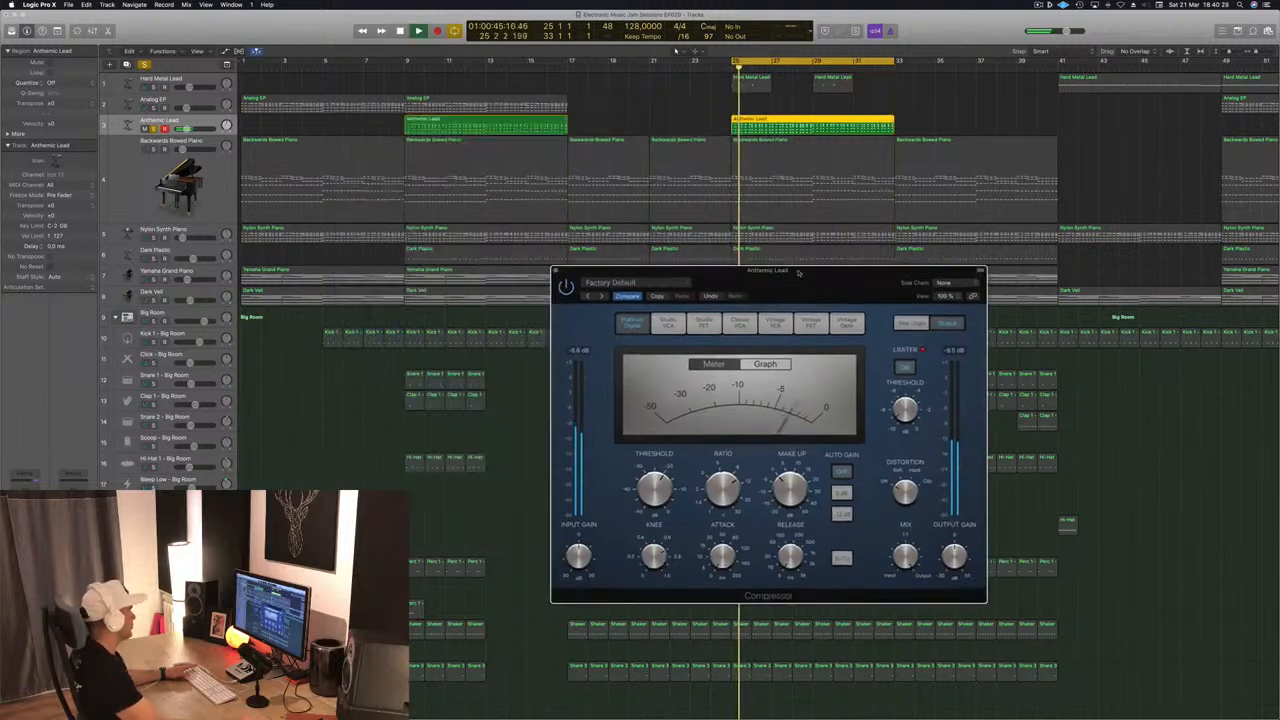
- Clear the Anthemic Lead solo and play the loop from its start with the full mix
click(25, 530)
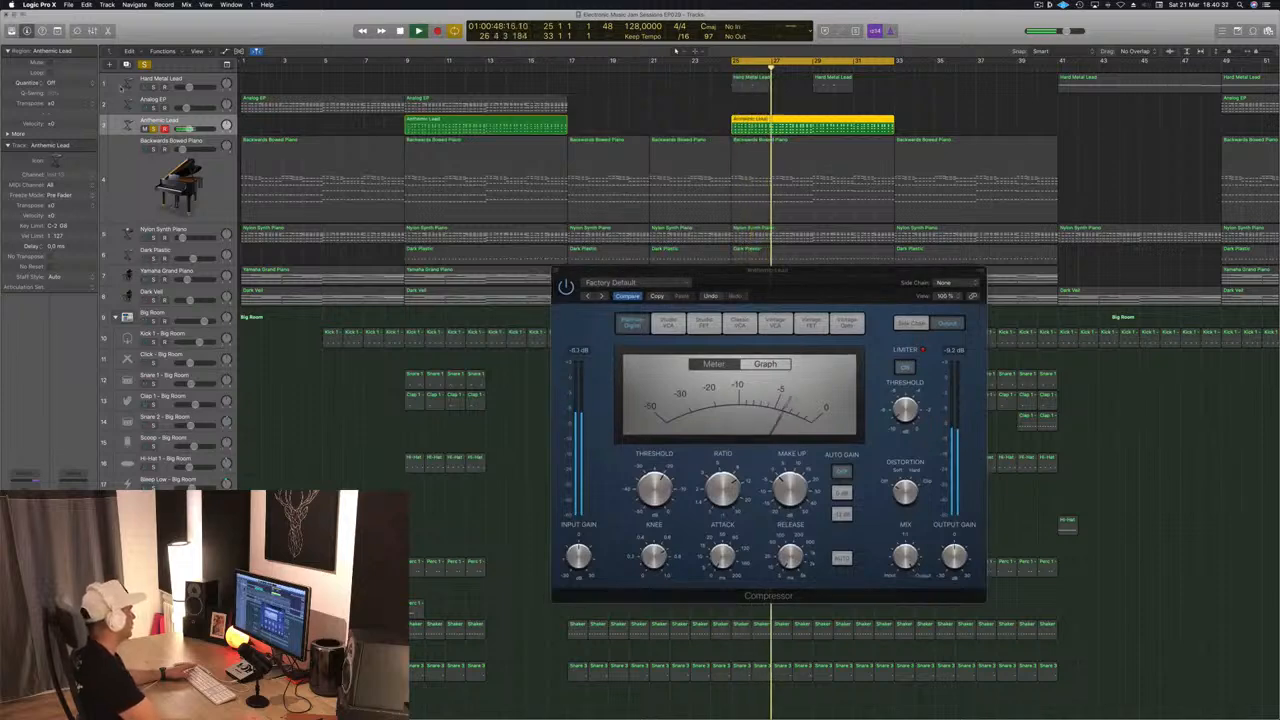
click(154, 128)
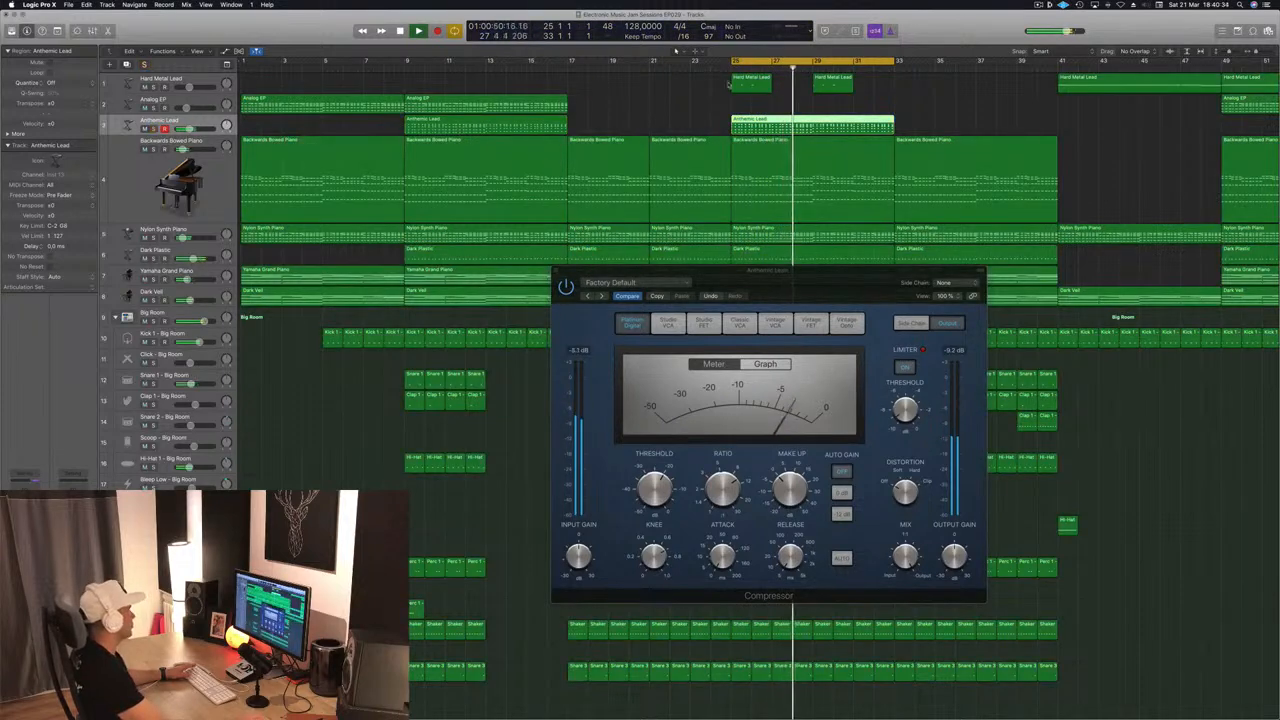
key(Return)
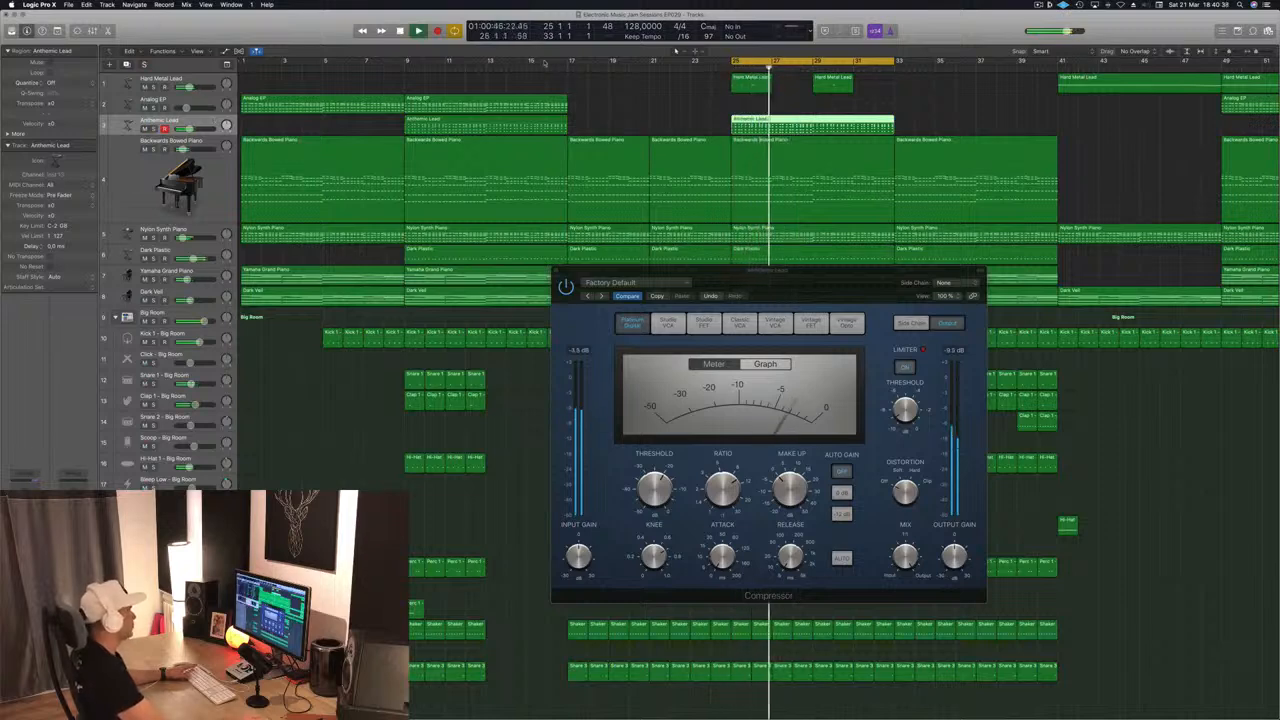
- Open the Alchemy synth of the Anthemic Lead track, and play the loop with that track soloed
drag(279, 22, 1048, 281)
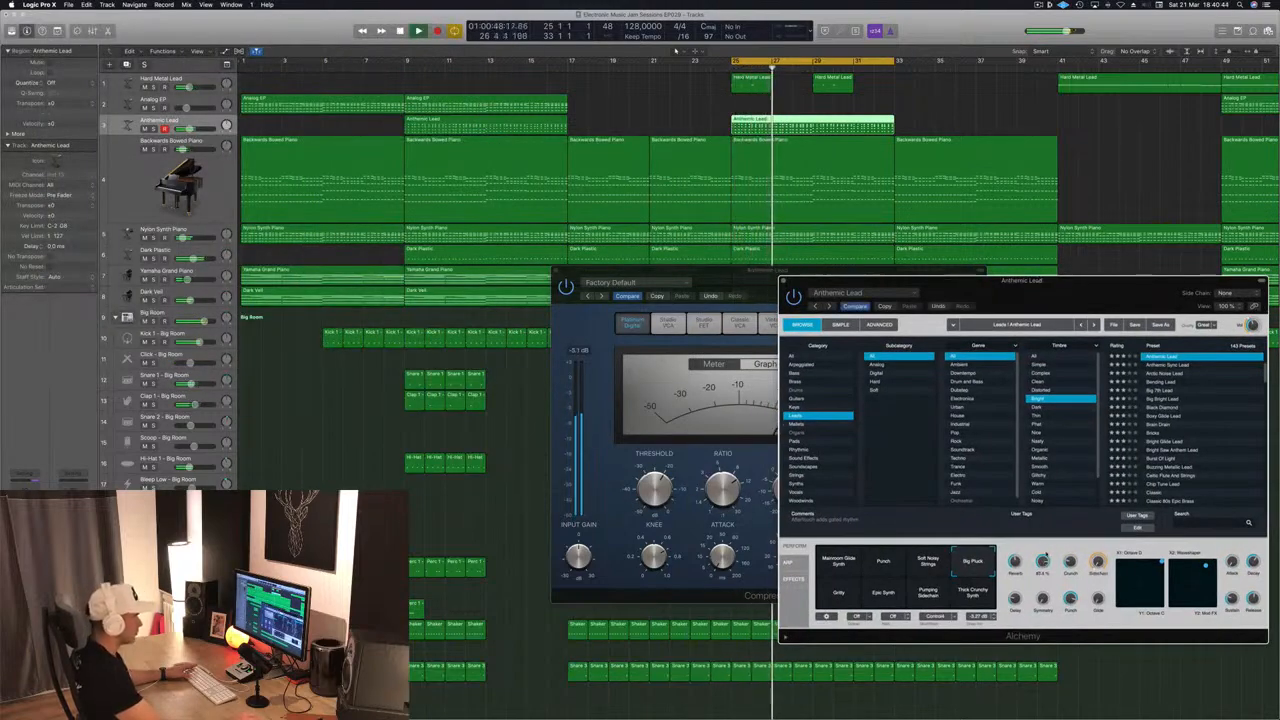
key(space)
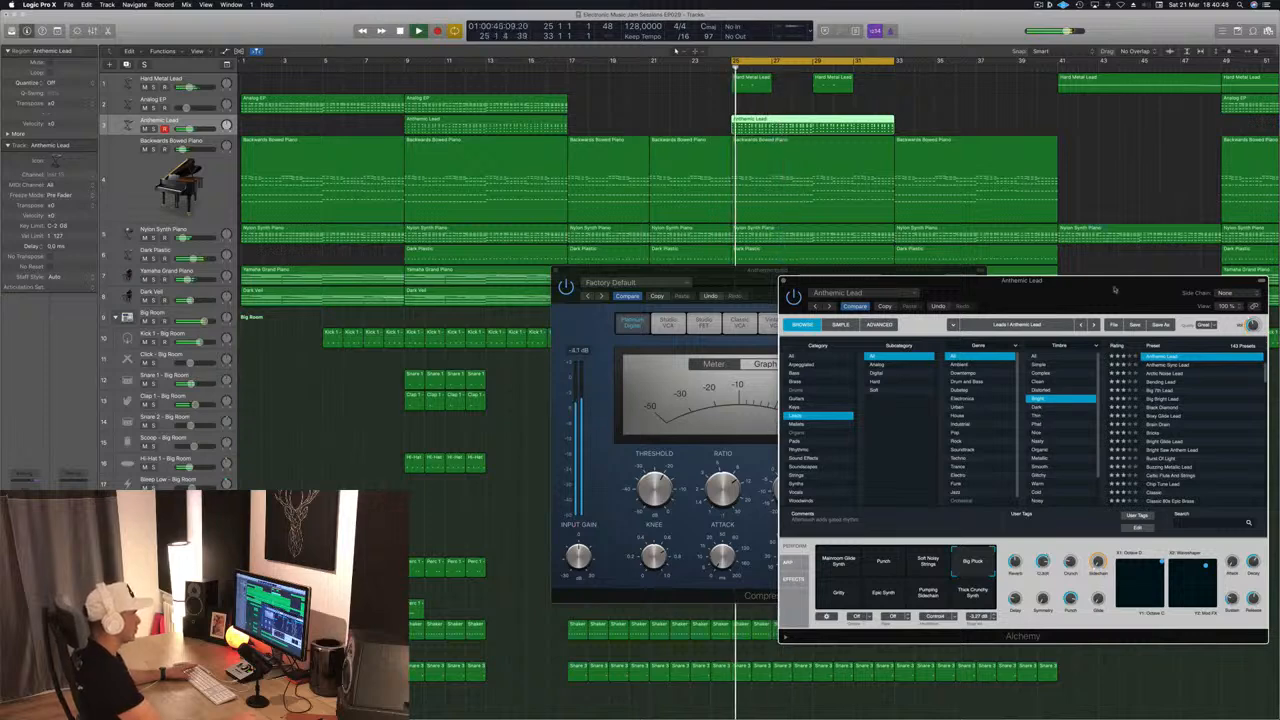
drag(1028, 281, 839, 276)
key(space)
key(space)
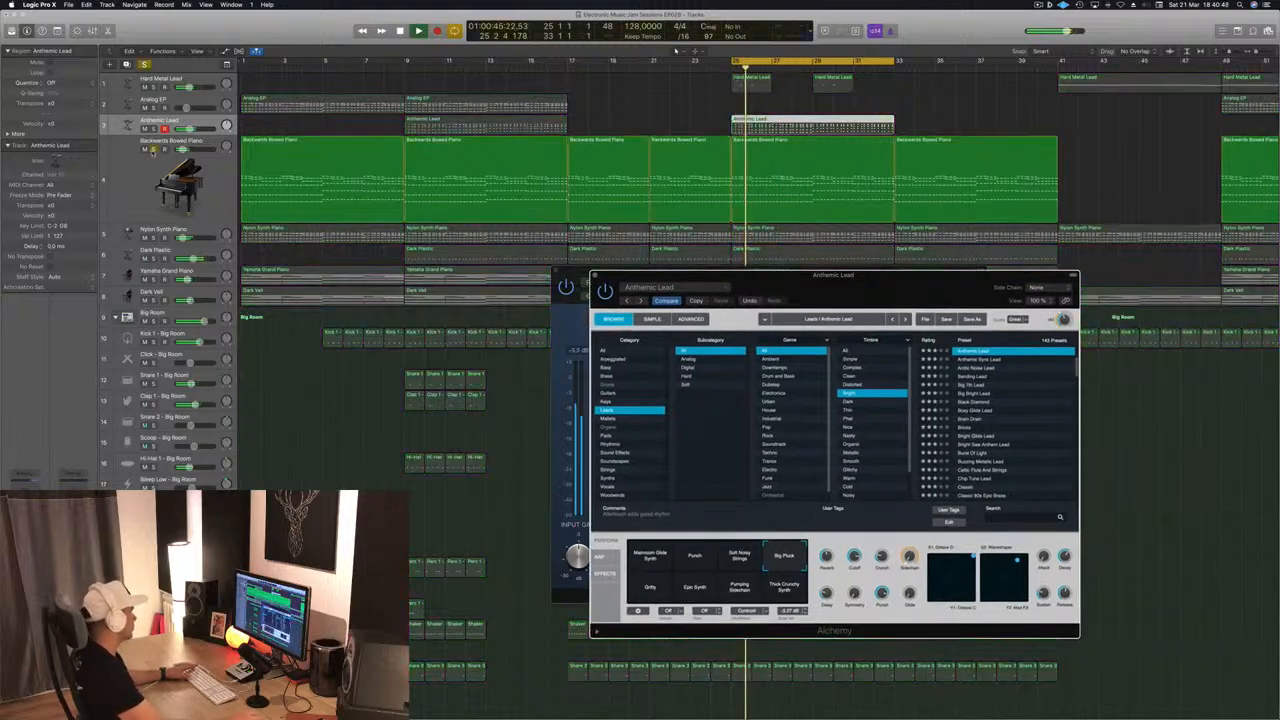
key(s)
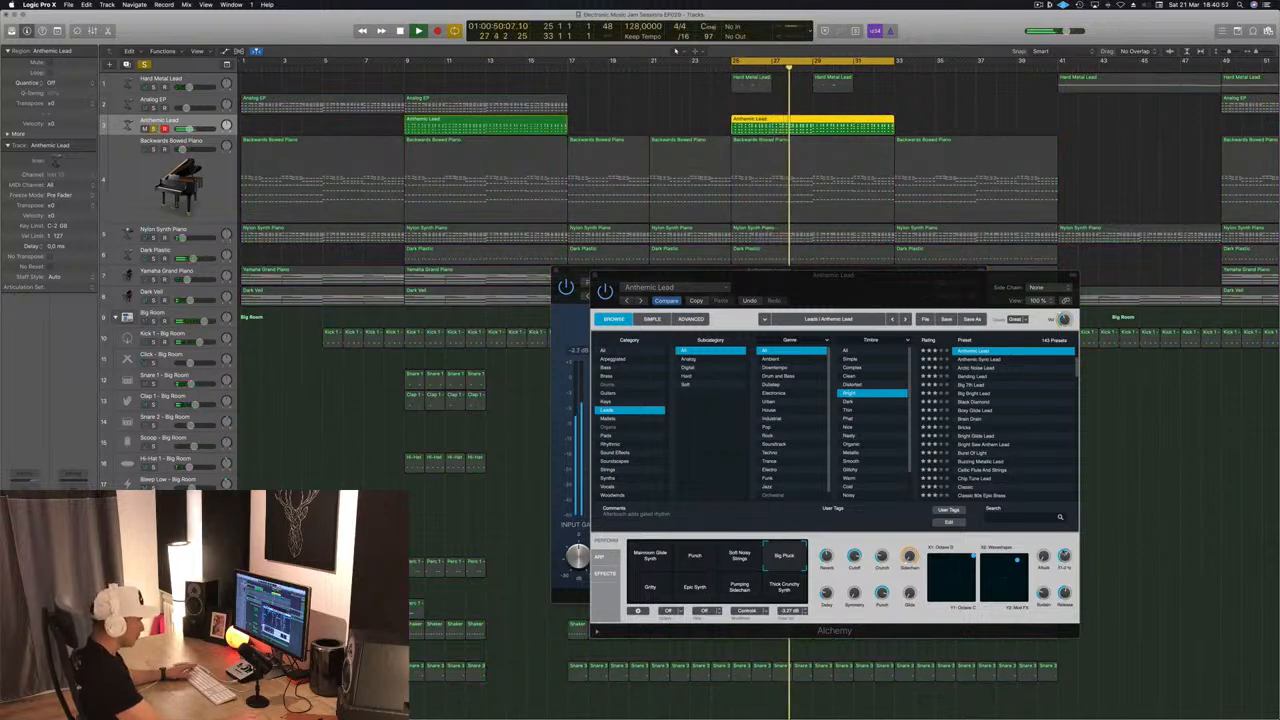
- Adjust the Decay control in the Anthemic Lead's Alchemy, and clear the solo to audition it in the full mix
drag(1067, 557, 1066, 577)
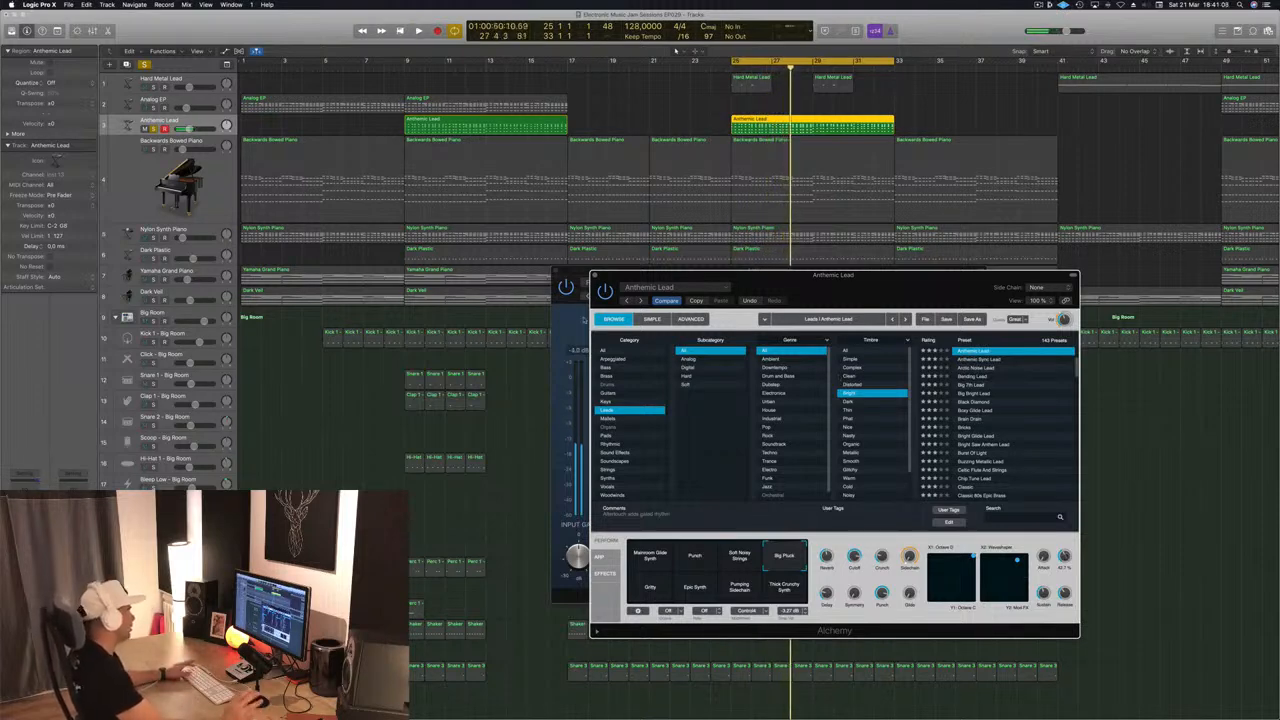
key(space)
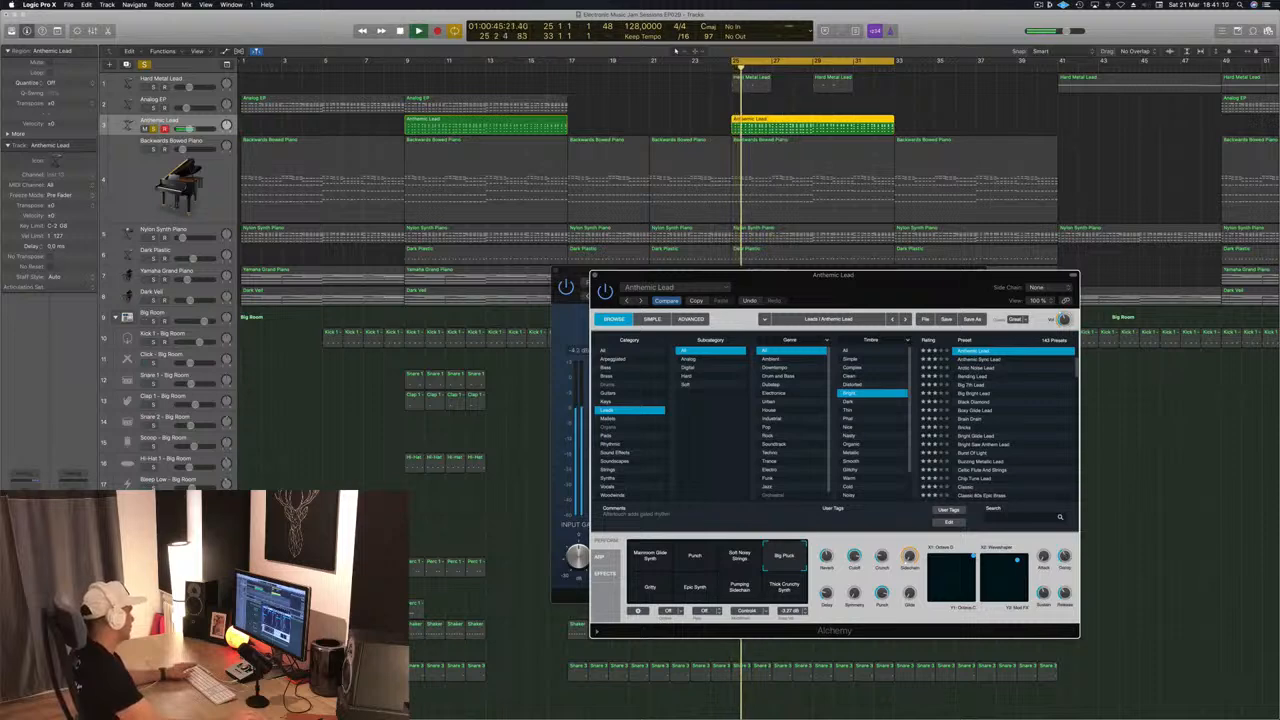
key(ctrl+s)
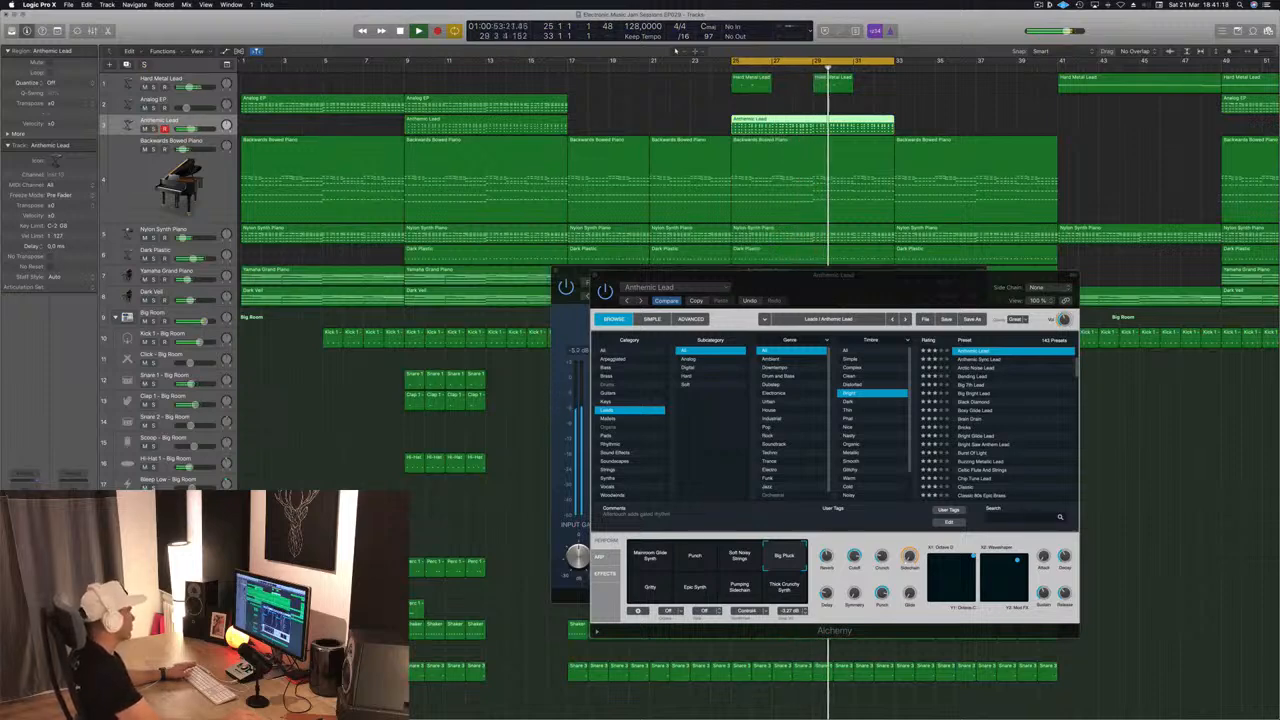
drag(881, 284, 769, 280)
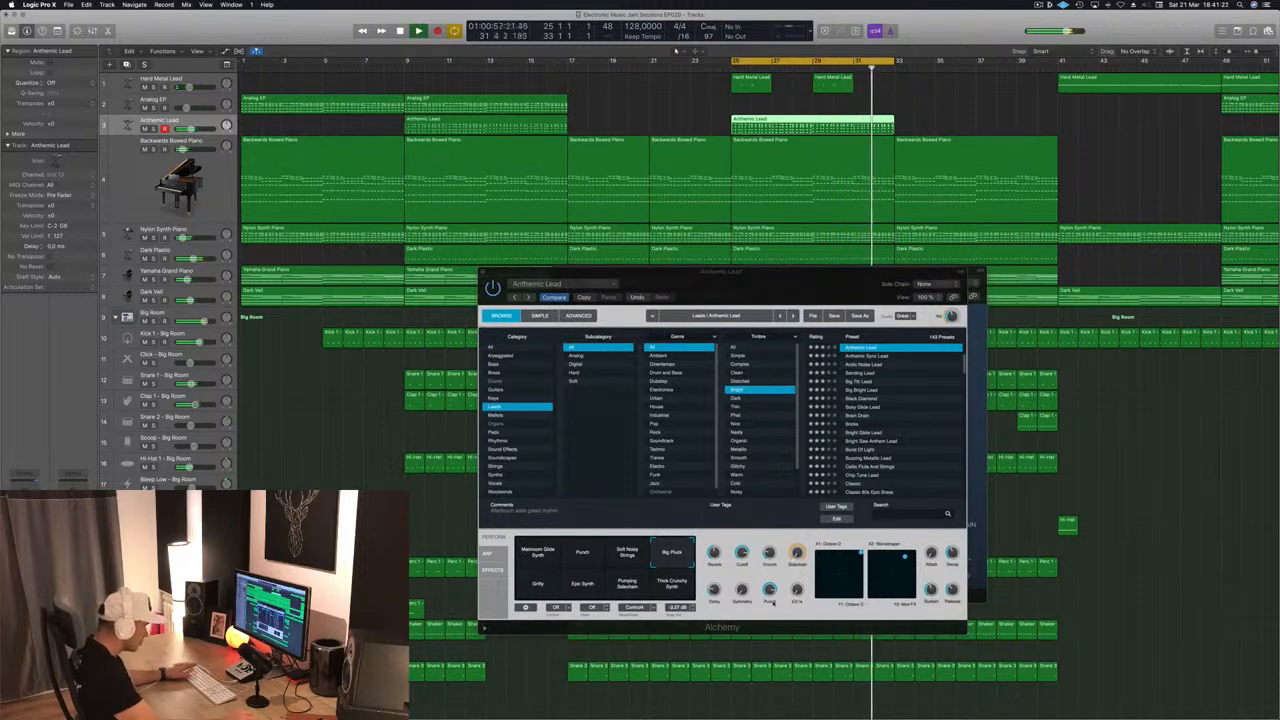
- Solo the Anthemic Lead track and set its Alchemy side chain input to Bus 12, the Sidechain Trigger
click(747, 531)
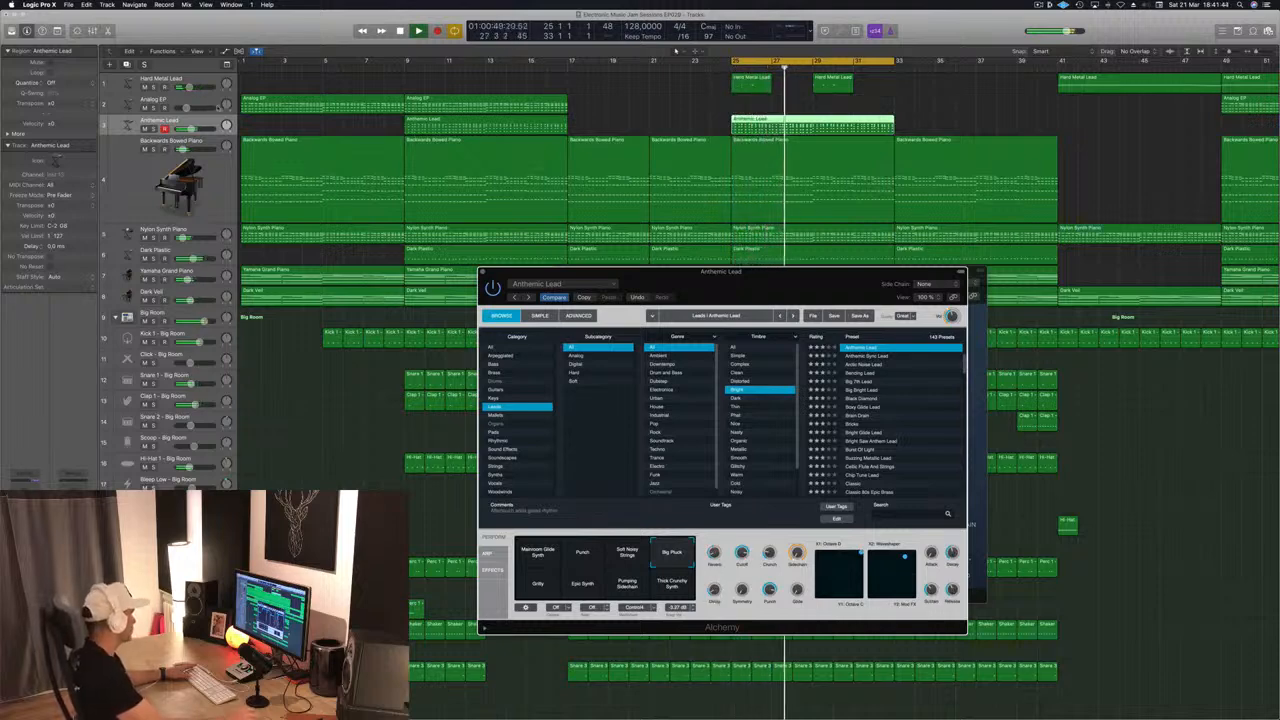
key(ctrl+s)
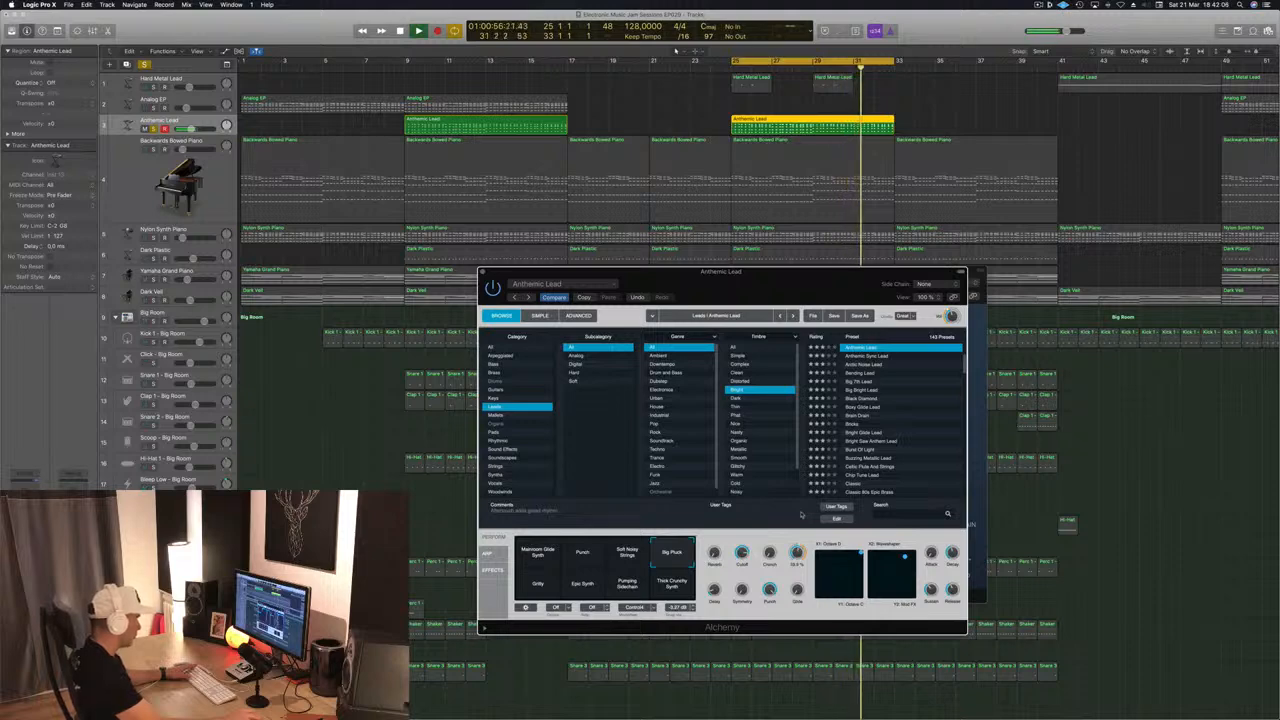
click(950, 285)
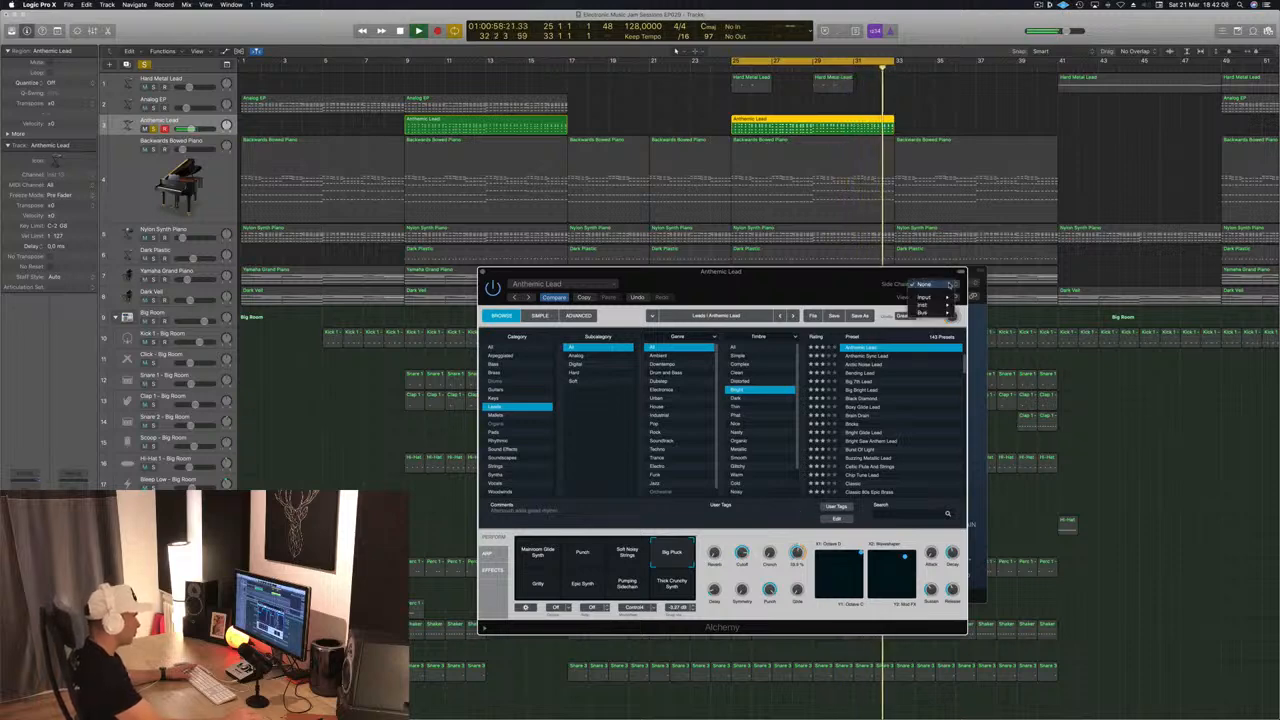
mouse_move(948, 304)
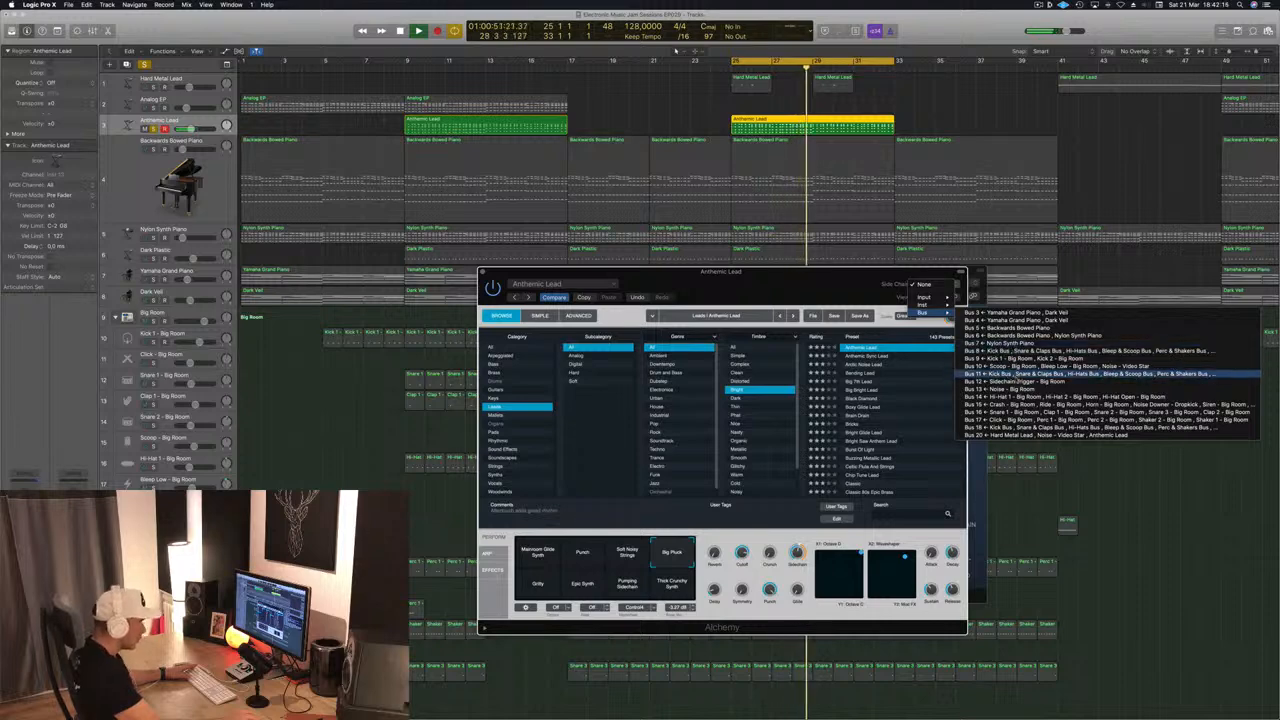
click(1040, 381)
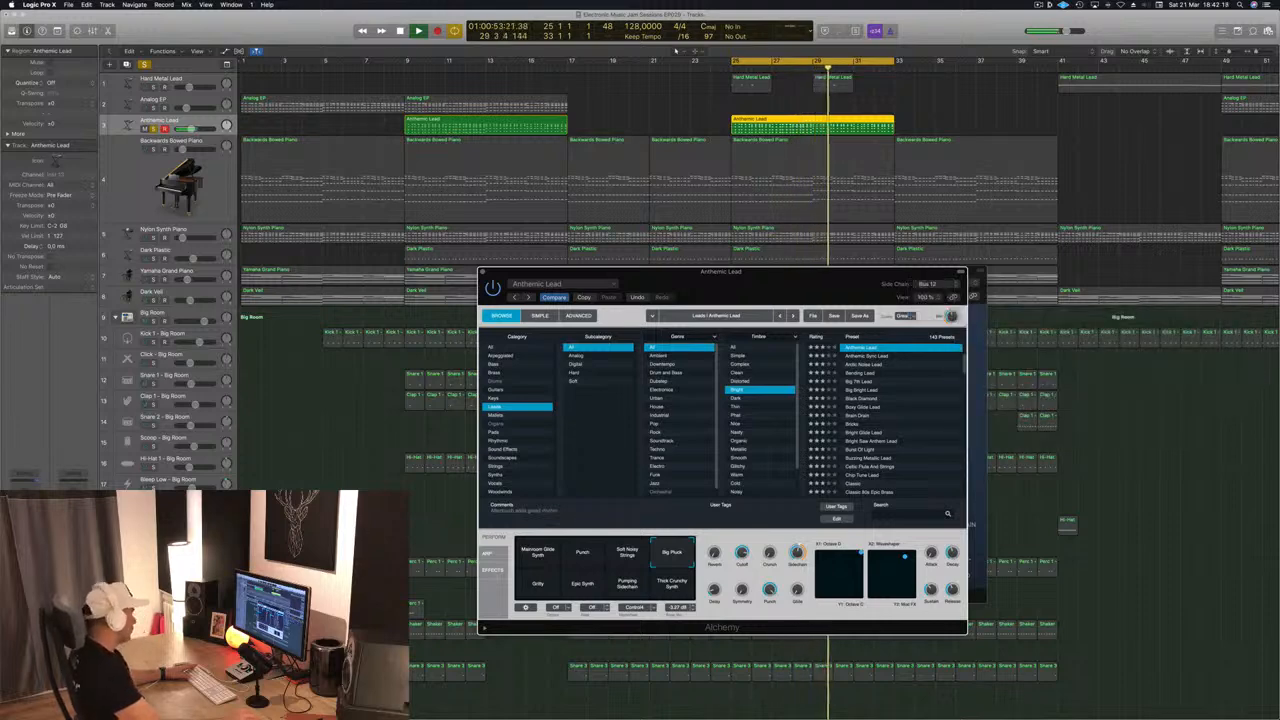
- Solo the Sidechain Trigger track along with the Anthemic Lead to audition them, and clear all solos
scroll(675, 50, down, 5)
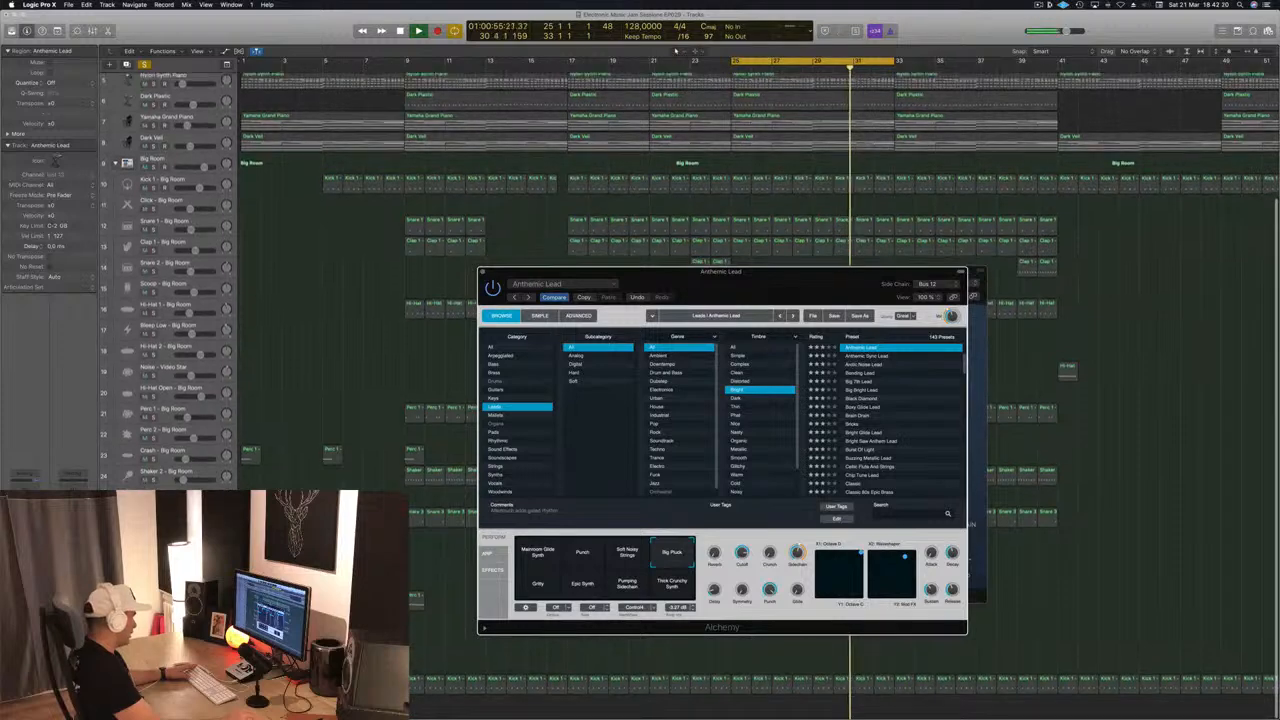
click(165, 685)
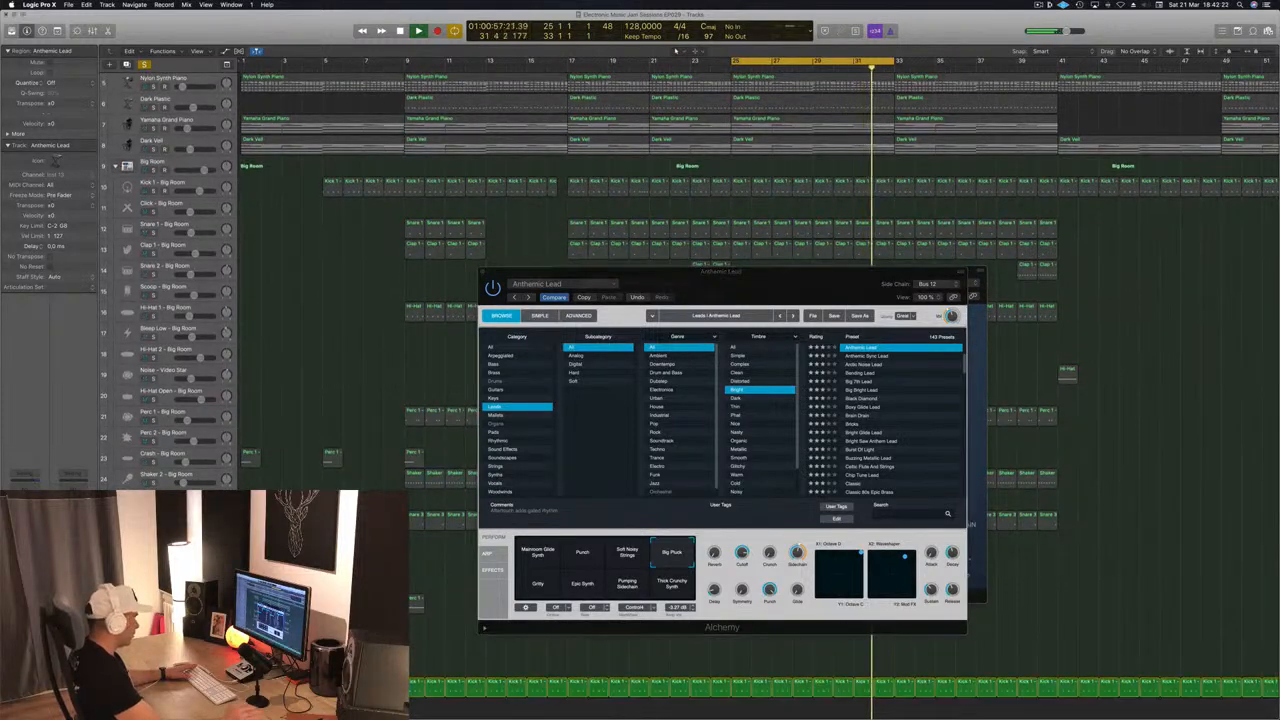
drag(825, 273, 796, 282)
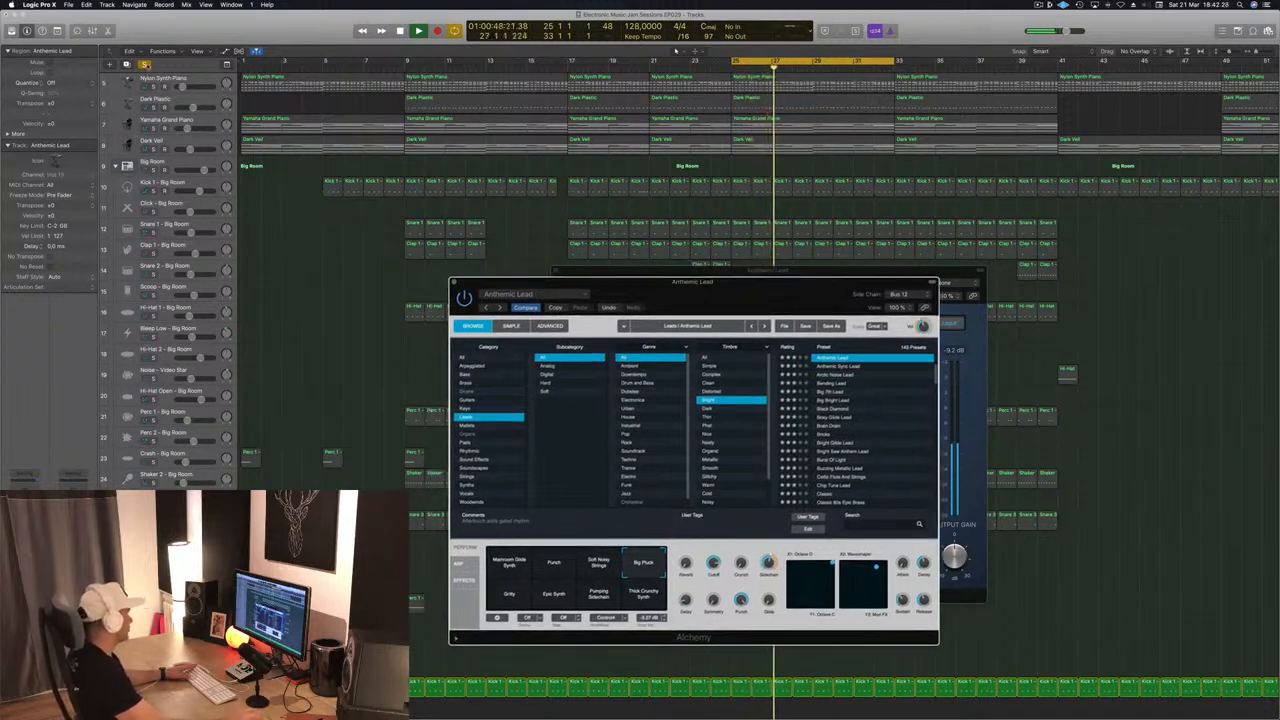
click(146, 65)
- Close the Alchemy and Compressor windows of the Anthemic Lead track
drag(740, 285, 699, 306)
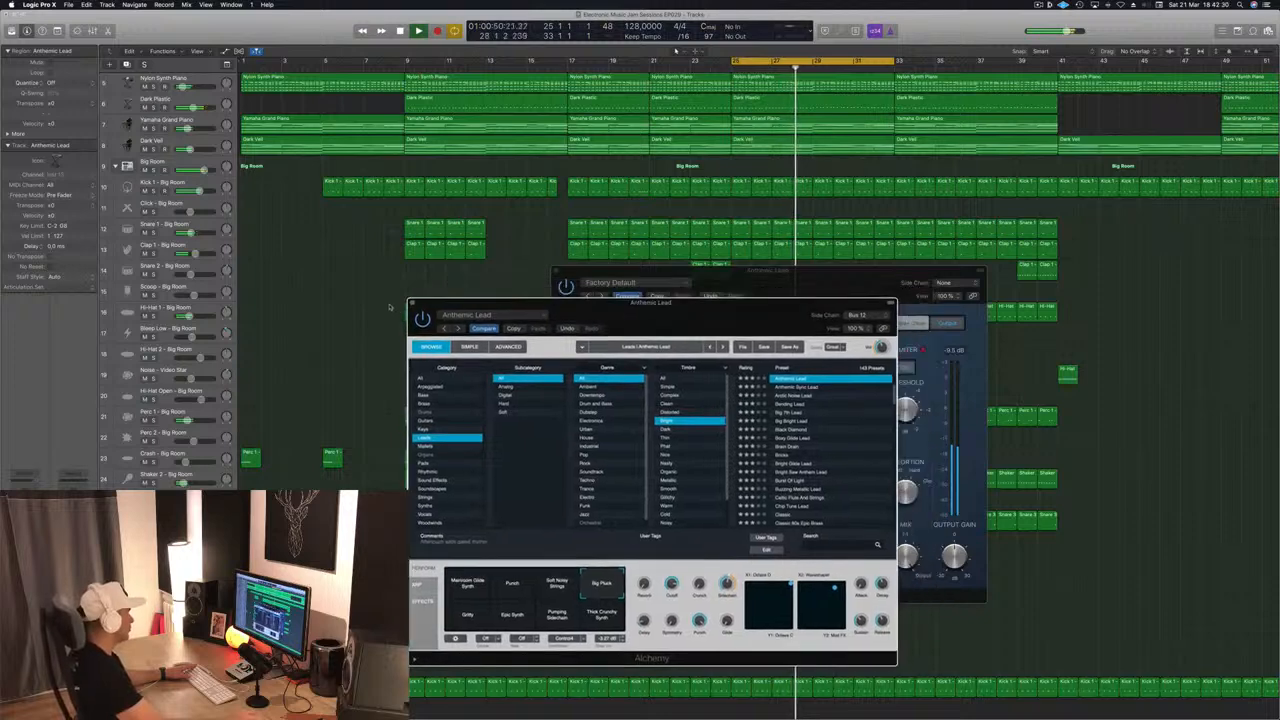
click(411, 303)
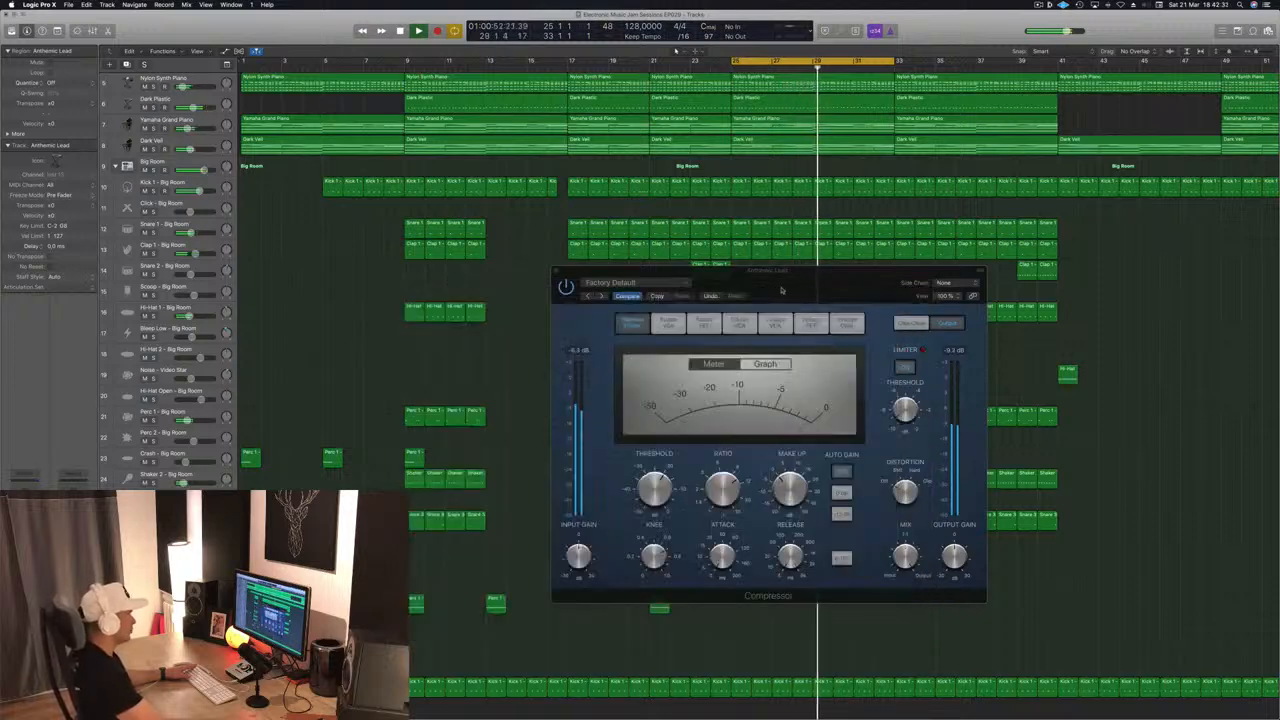
drag(787, 290, 708, 334)
click(478, 315)
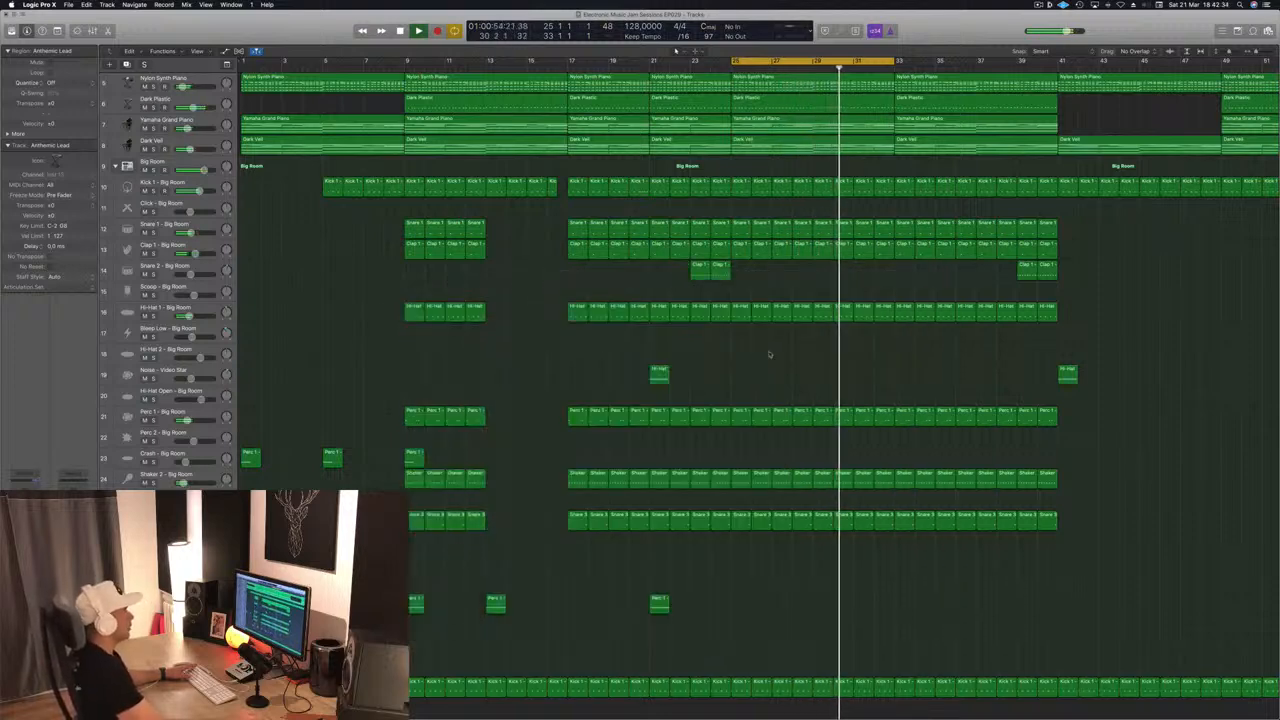
- Restart playback from the beginning of the loop with the full mix
scroll(923, 97, up, 5)
scroll(923, 97, up, 2)
key(space)
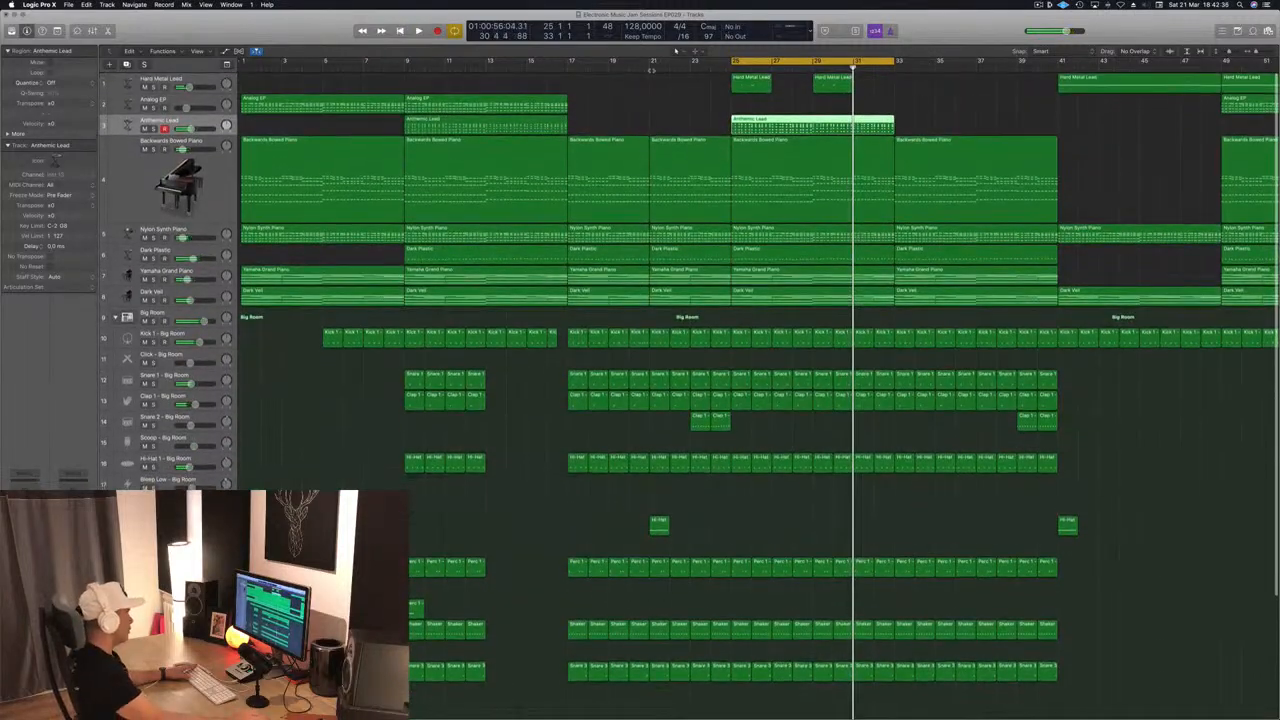
key(space)
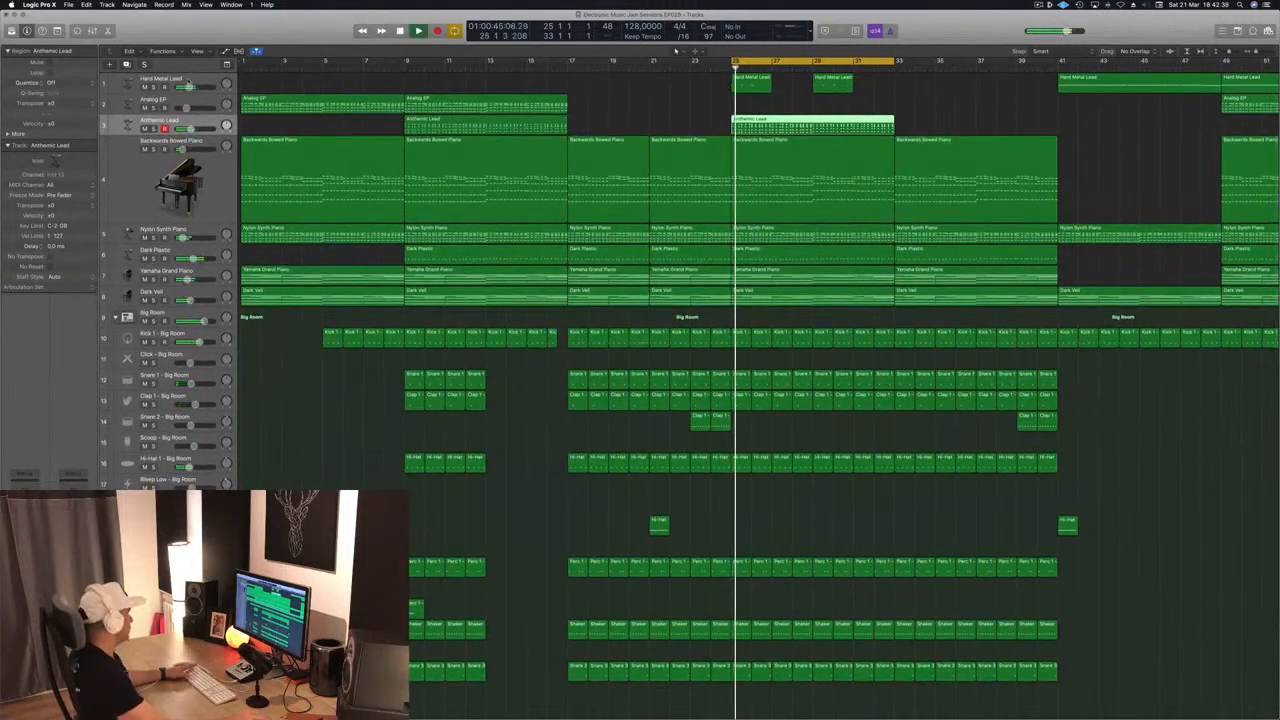
- Open the Hard Metal Lead's Channel EQ, raise the low cut frequency, and set the high shelf to about 10400 Hz and -1.5 dB
click(182, 80)
key(space)
key(space)
key(space)
key(v)
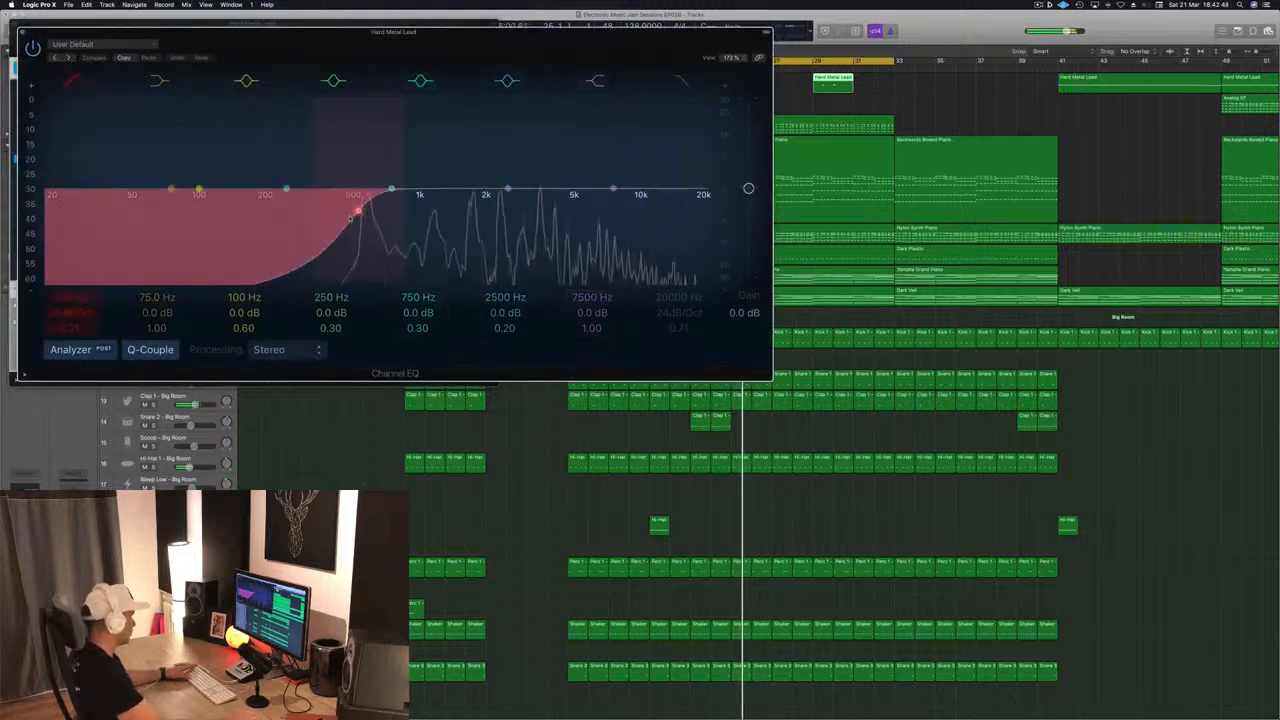
drag(360, 213, 395, 218)
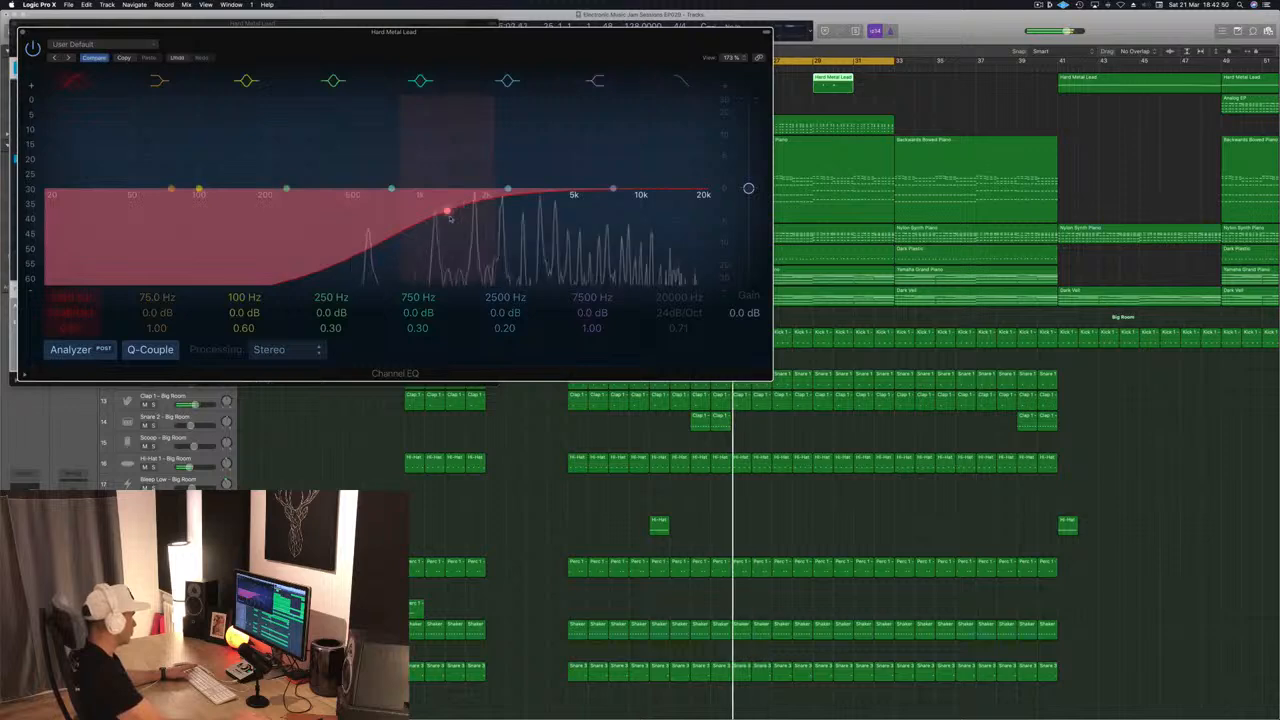
drag(613, 188, 647, 203)
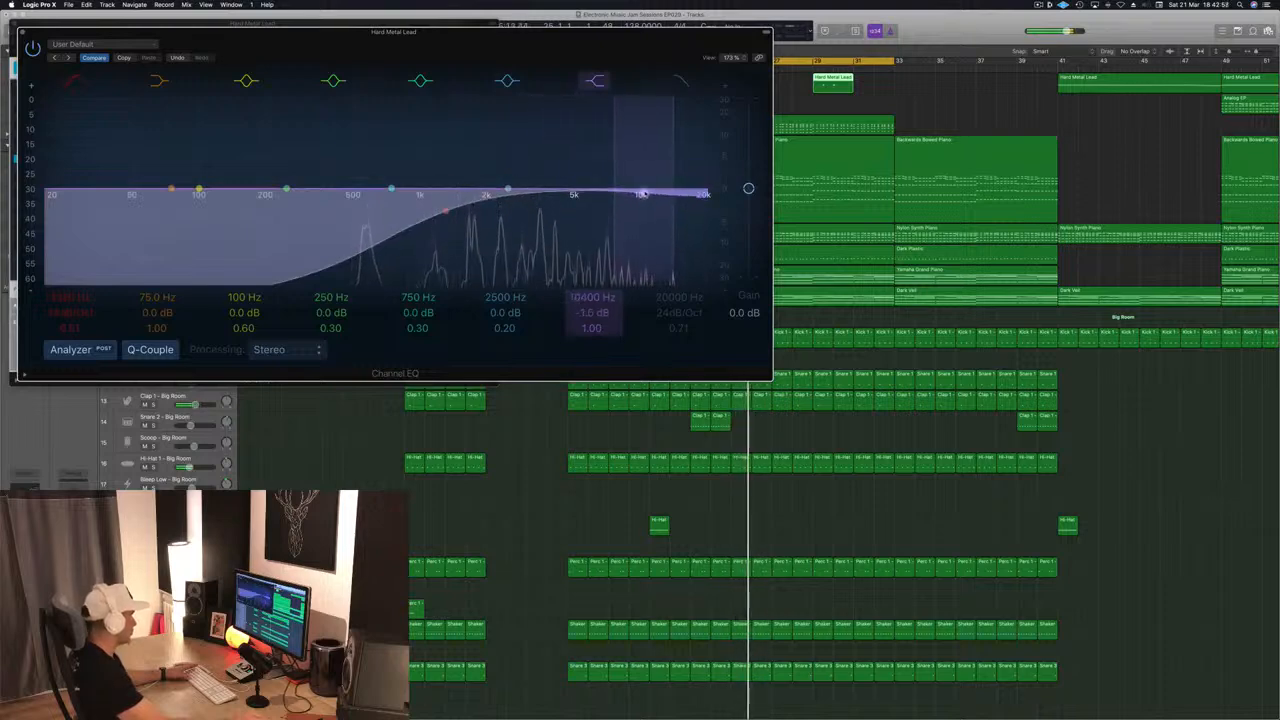
- Close the Hard Metal Lead plug-in windows, deselect its regions and save the project
click(22, 33)
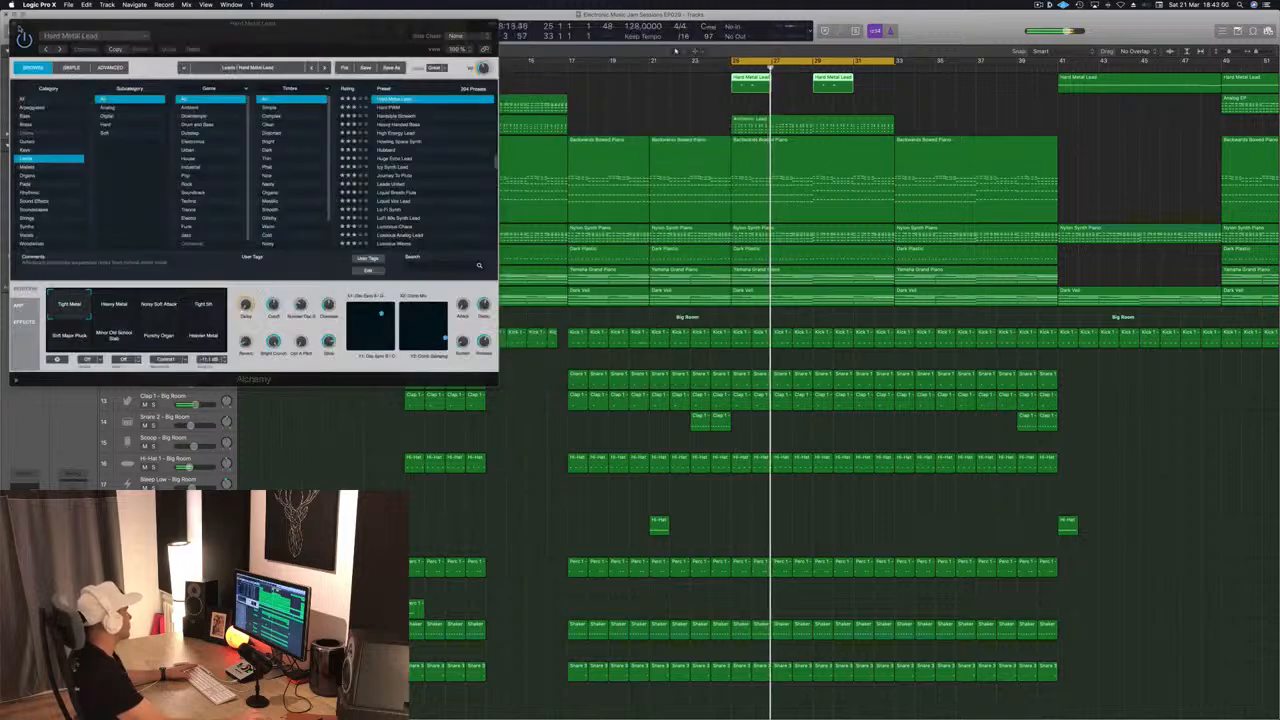
click(14, 24)
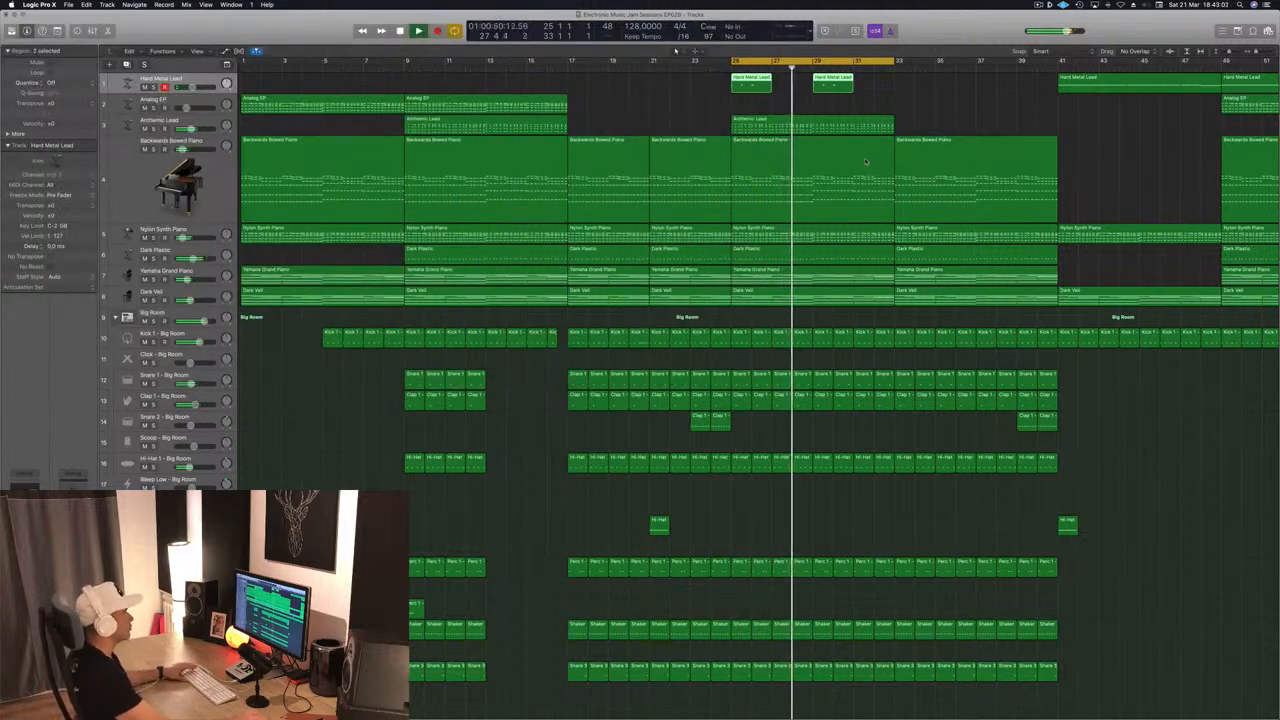
click(615, 99)
key(super+s)
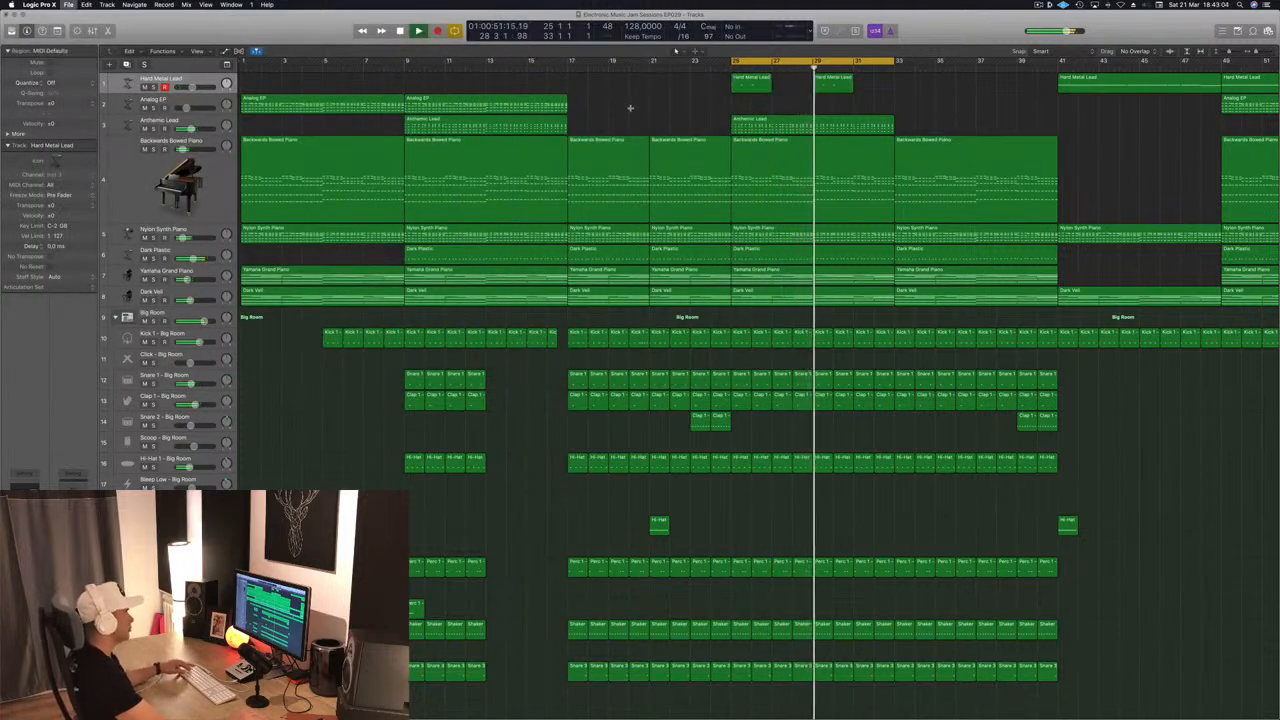
- Audition the Yamaha Grand Piano track in solo, clear its solo and select the track
key(super+Left)
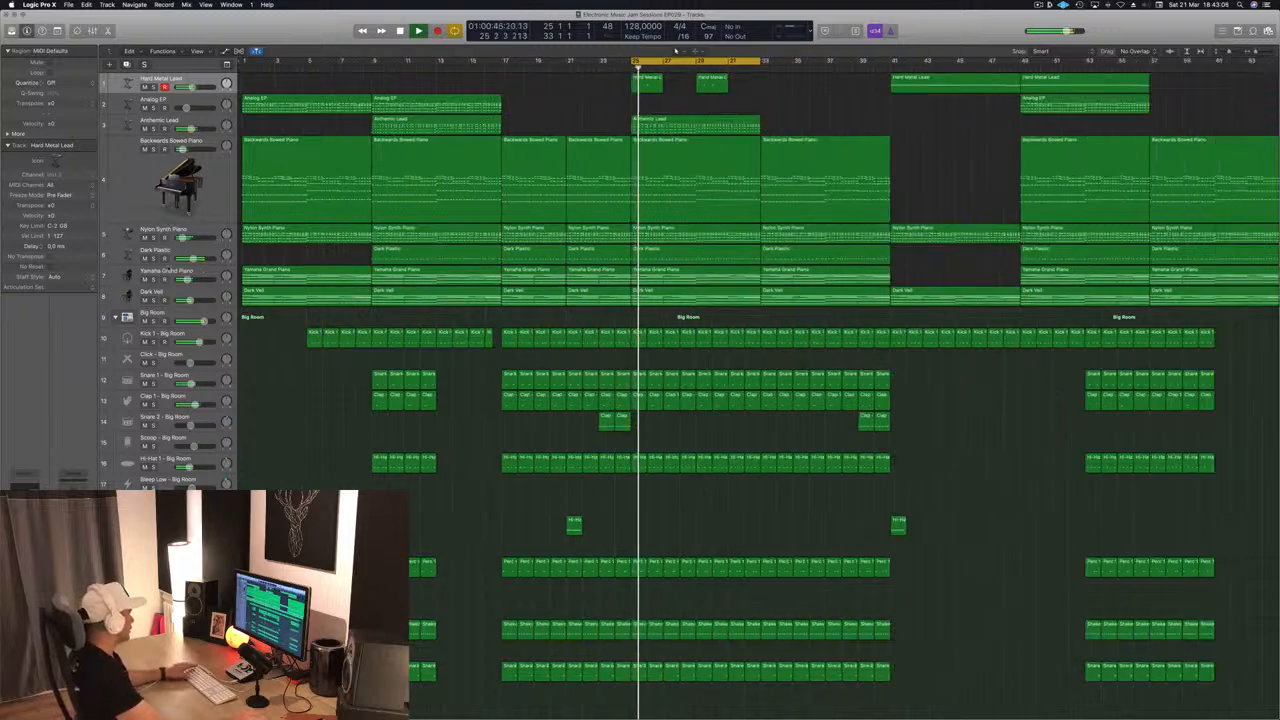
click(154, 279)
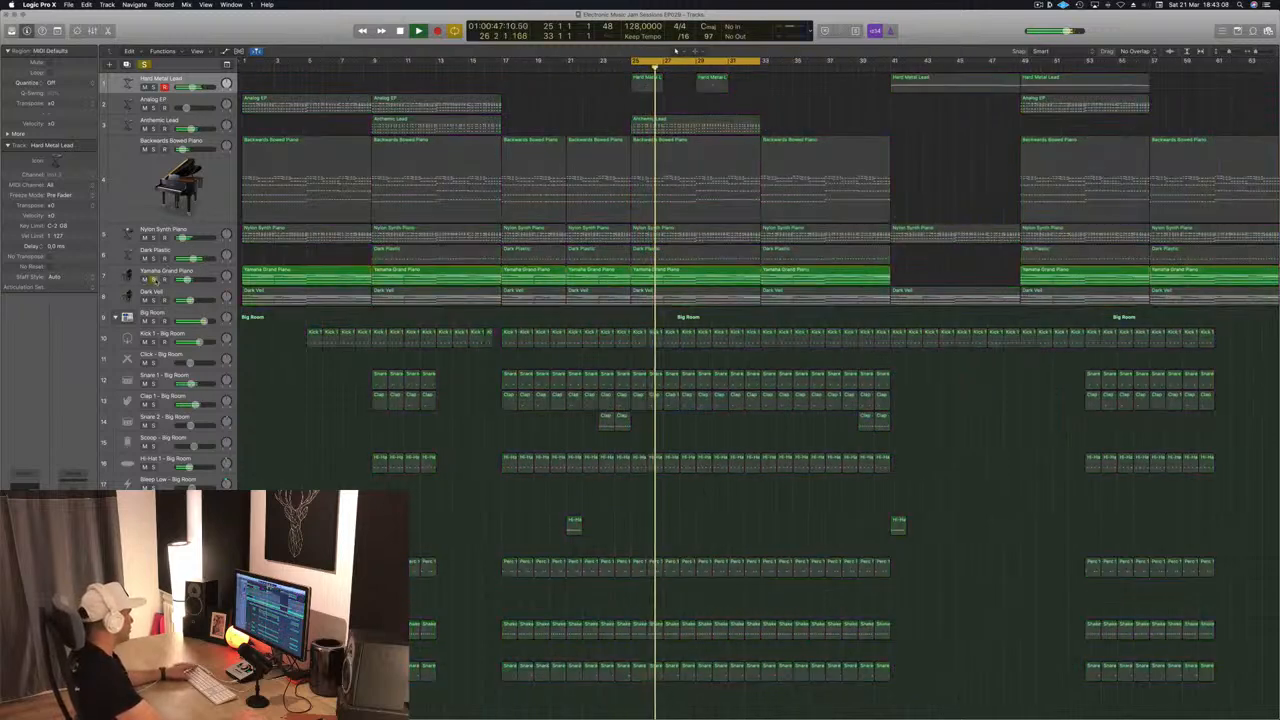
click(154, 279)
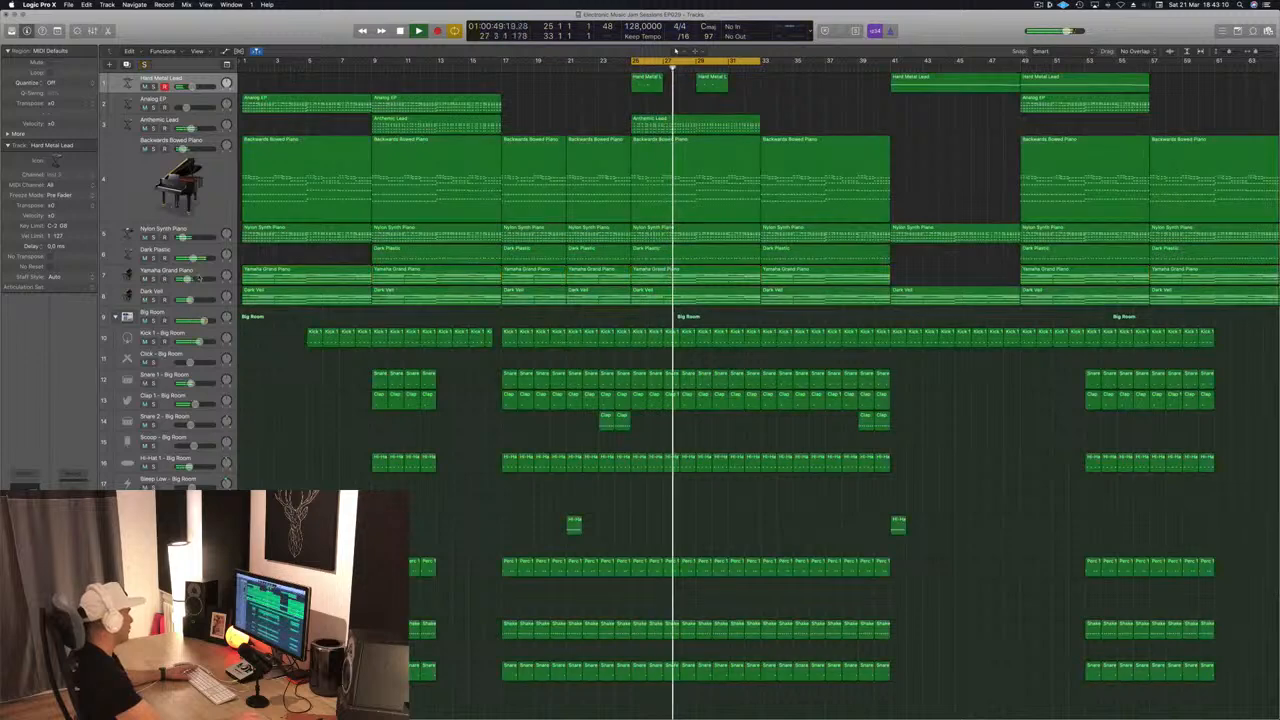
click(200, 279)
- Solo the Dark Veil track, open its Compressor and set the side chain input to Bus 12, the Sidechain Trigger
click(212, 299)
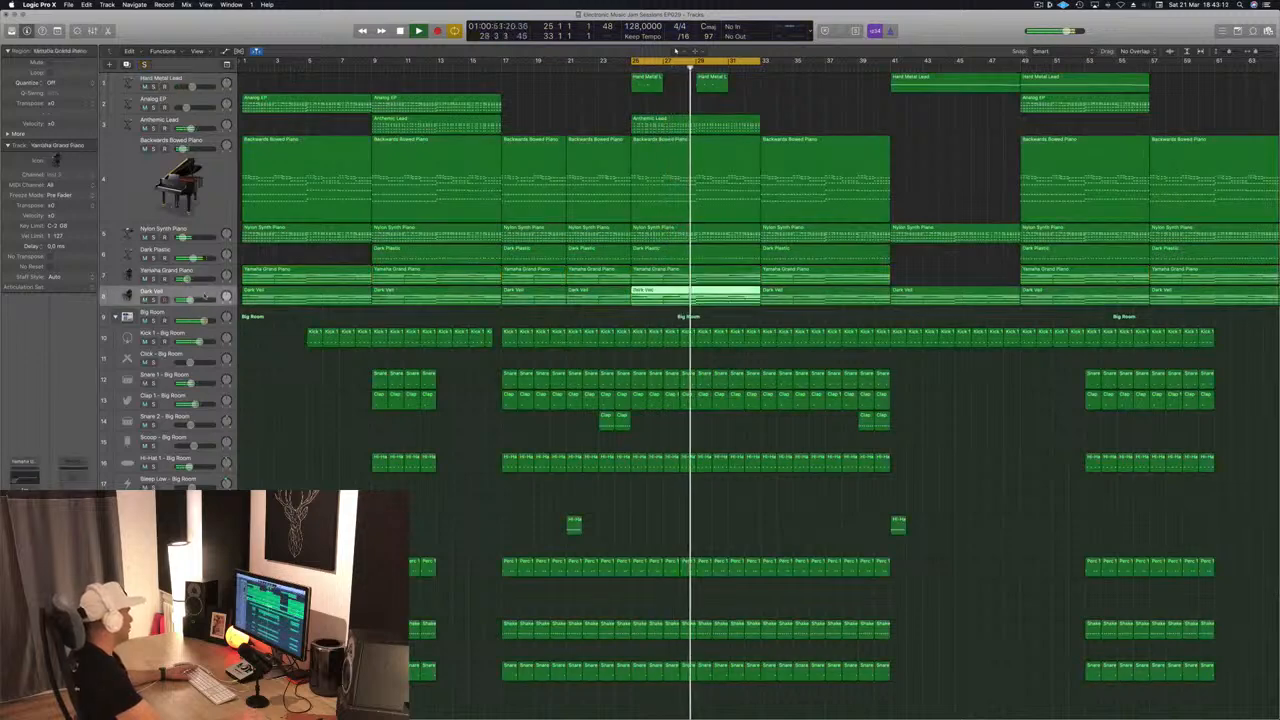
click(153, 300)
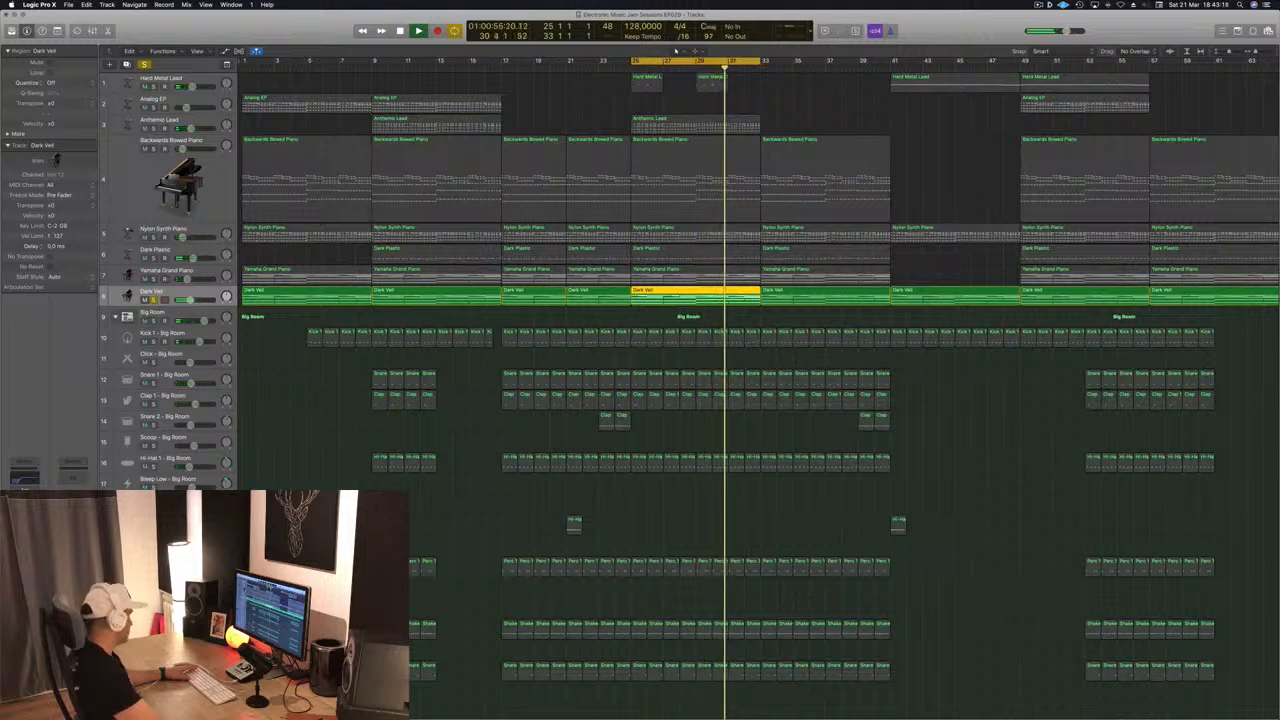
click(25, 525)
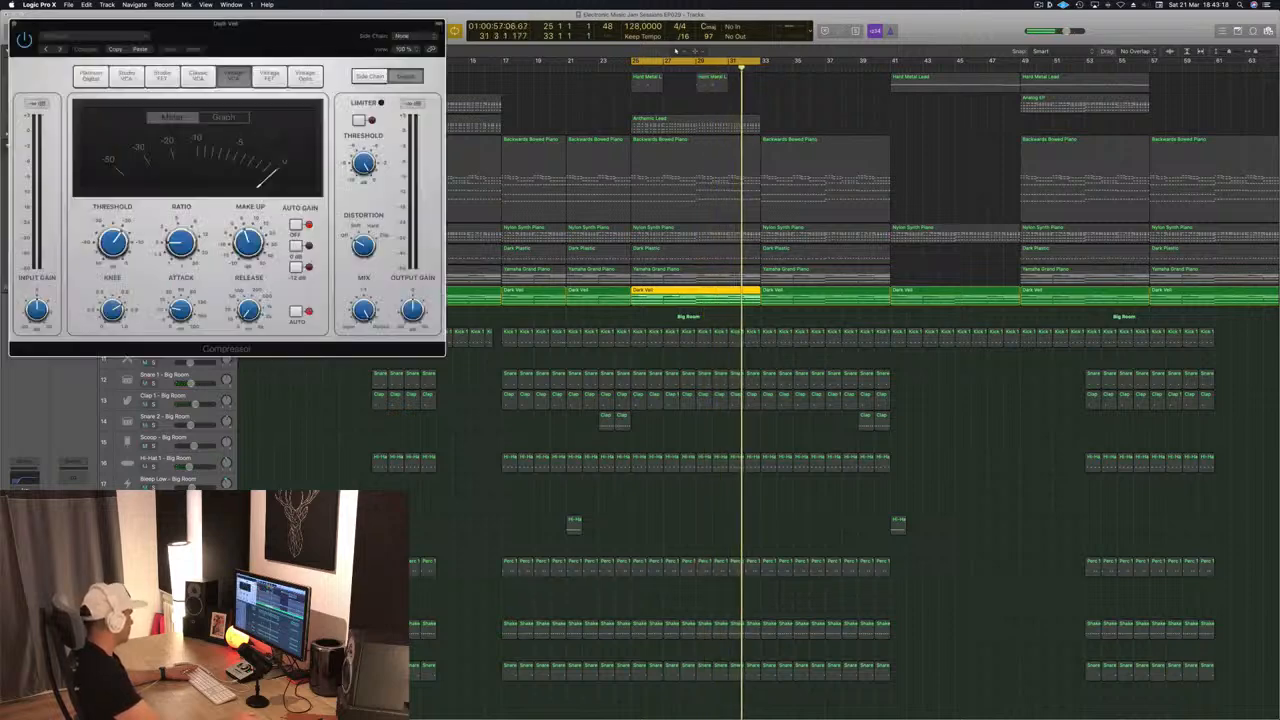
click(418, 36)
mouse_move(403, 64)
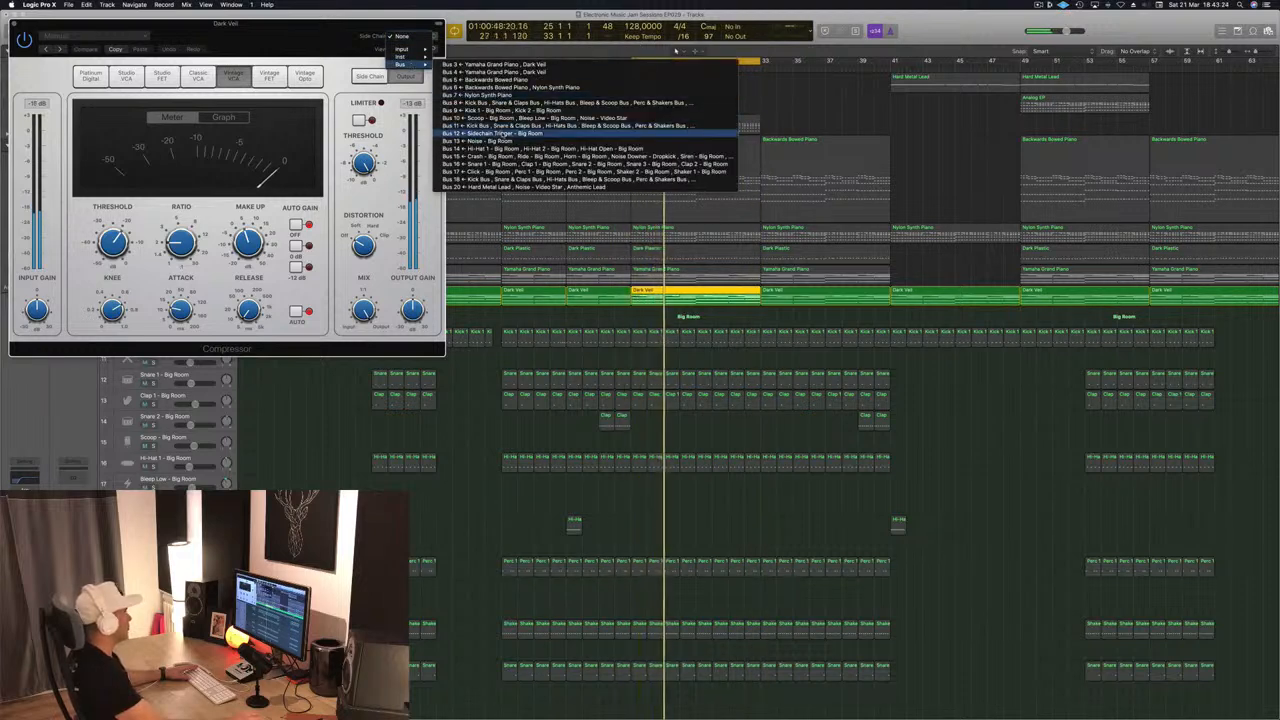
click(500, 133)
drag(305, 40, 902, 179)
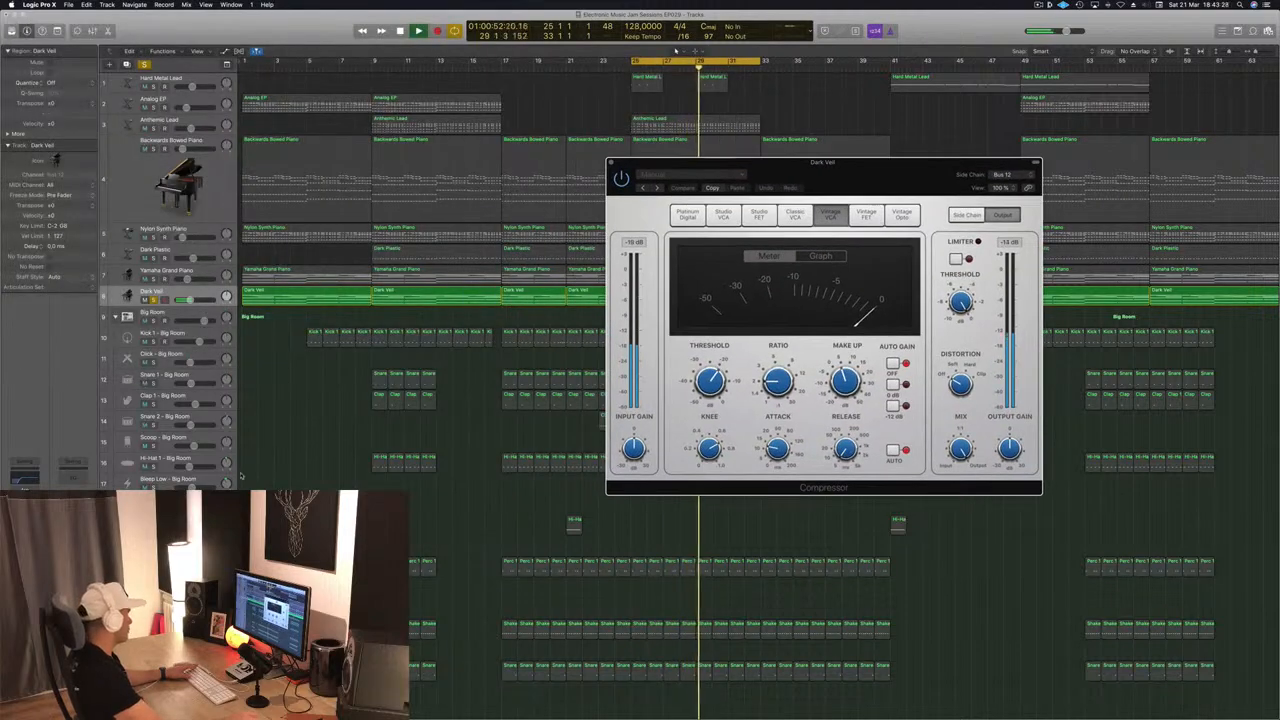
- Solo the Sidechain Trigger track too, set the Dark Veil compressor's threshold to about -26.5 dB and raise its ratio
scroll(420, 300, down, 5)
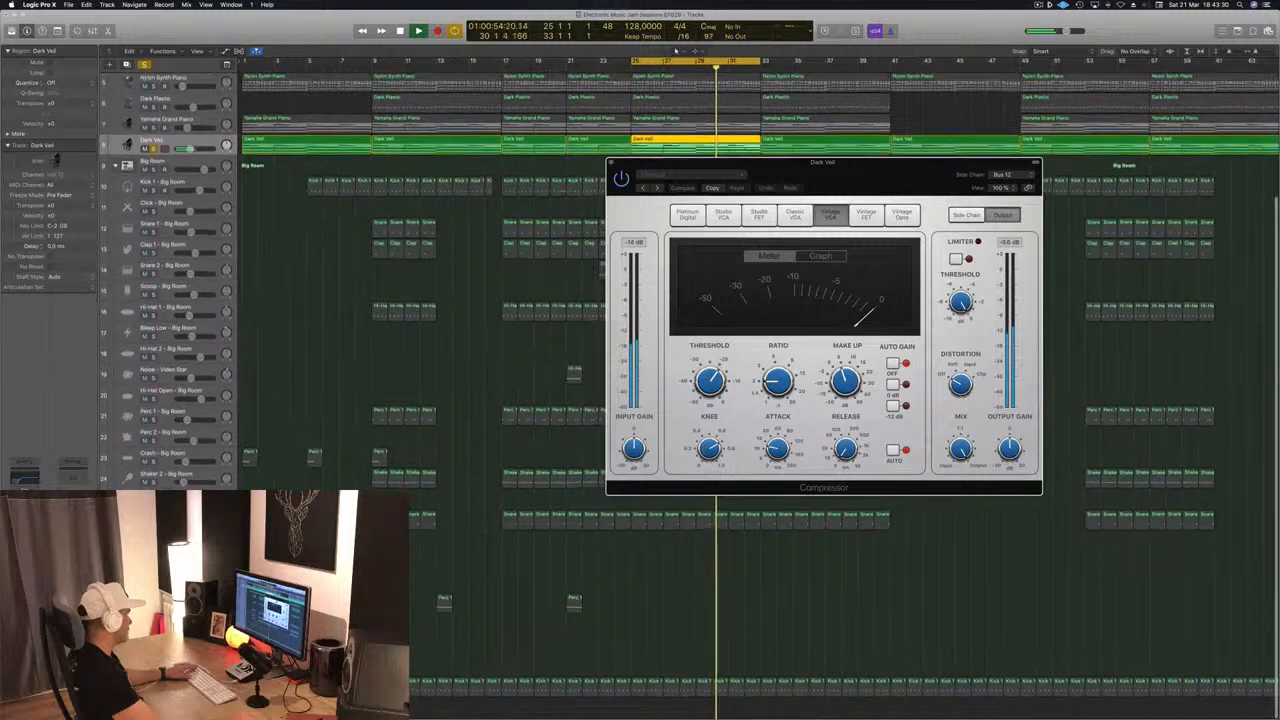
click(153, 691)
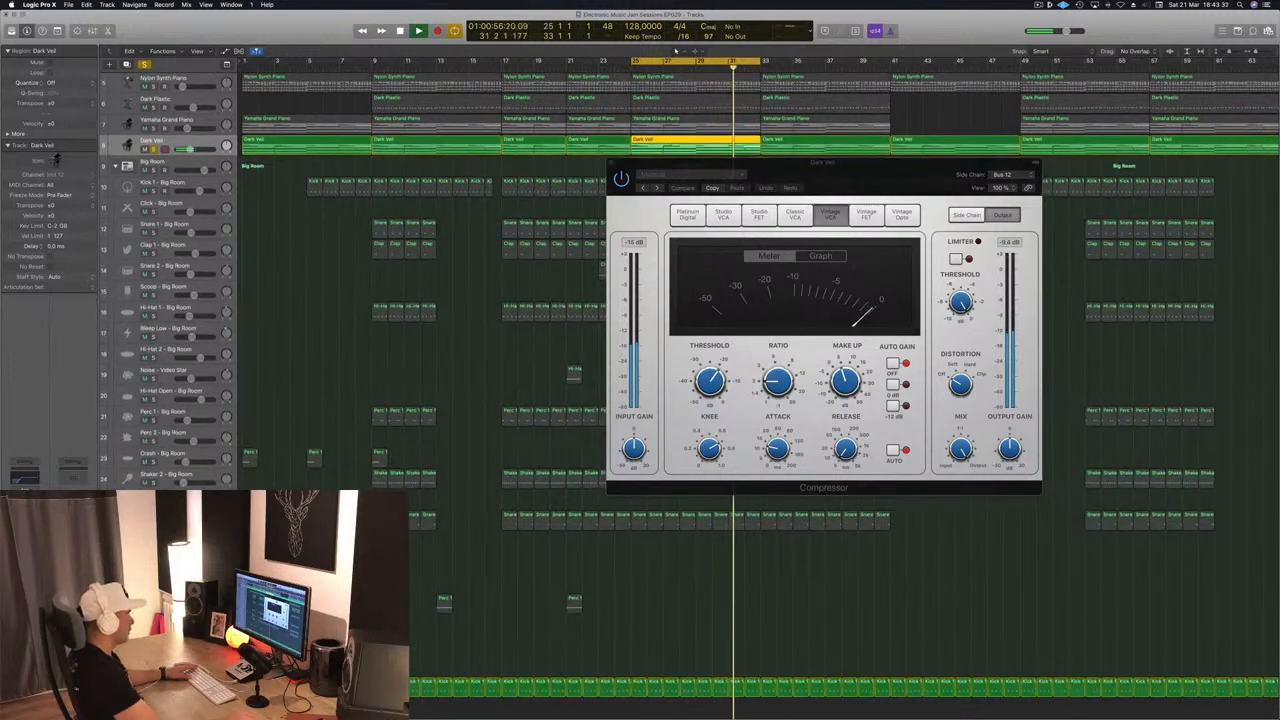
drag(713, 383, 717, 397)
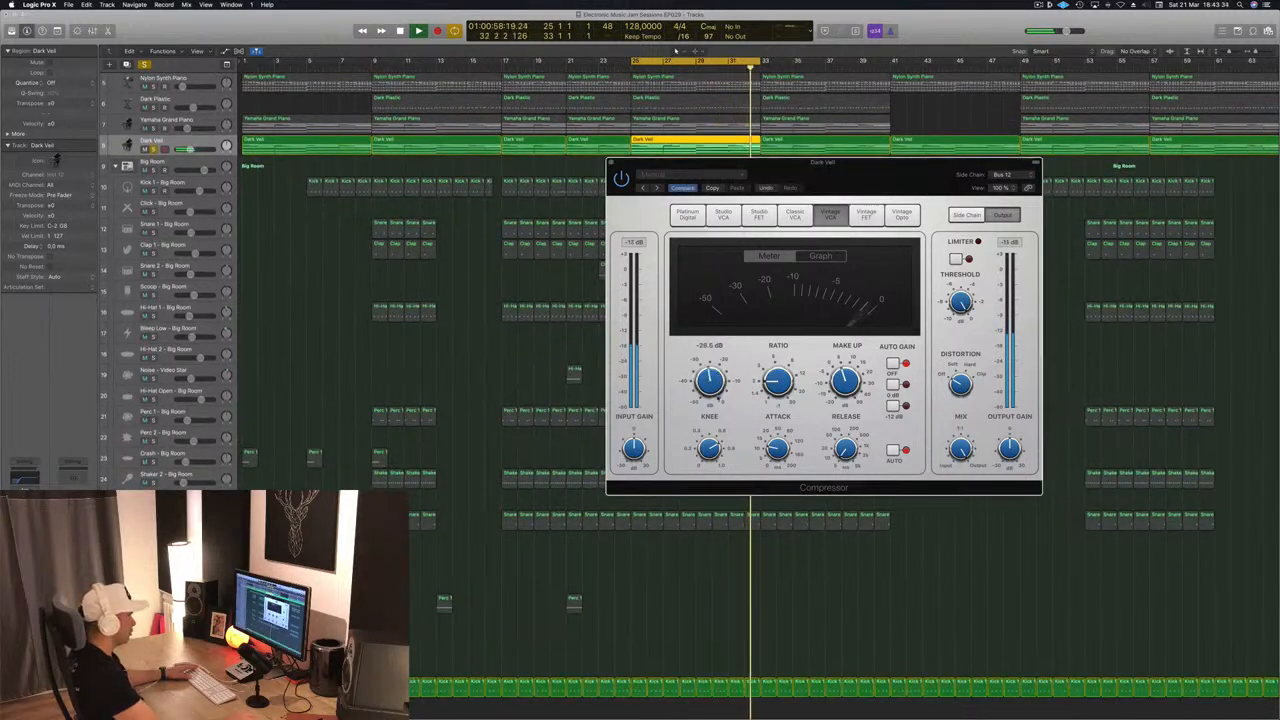
drag(780, 366, 783, 360)
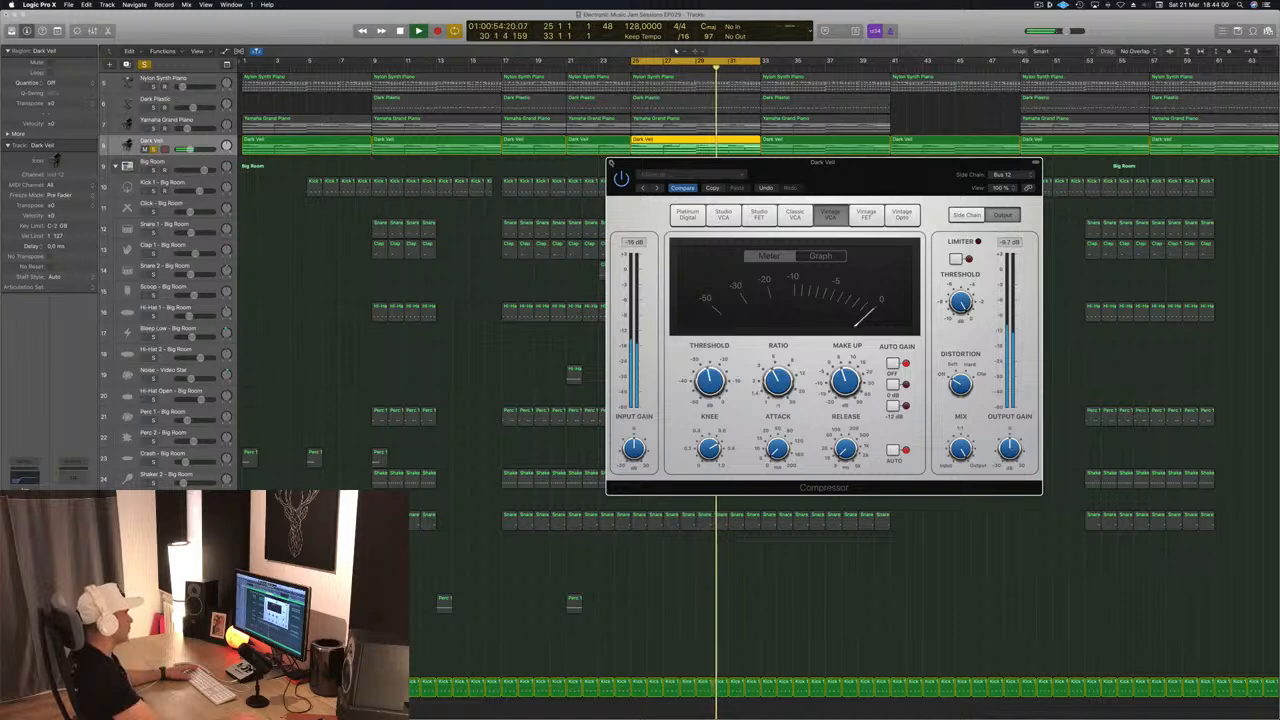
- Close the Dark Veil compressor, clear all solos and deselect the region to hear the full mix
click(611, 162)
click(144, 65)
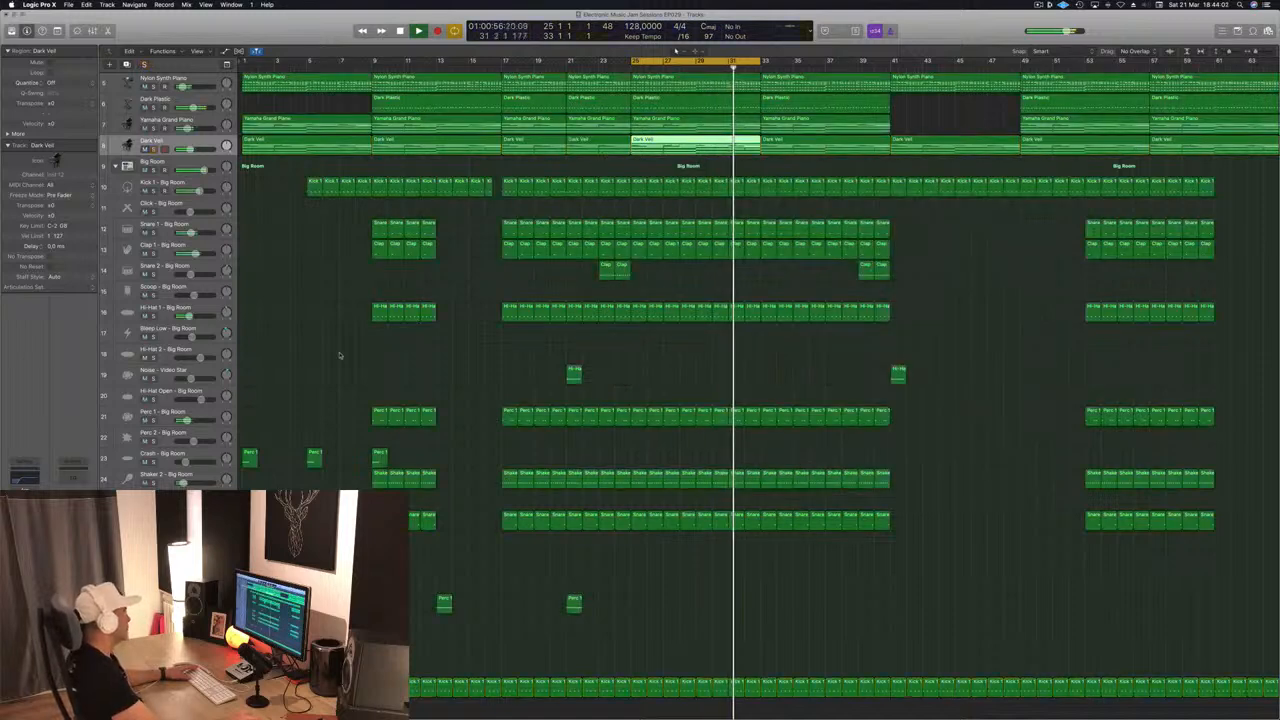
click(677, 380)
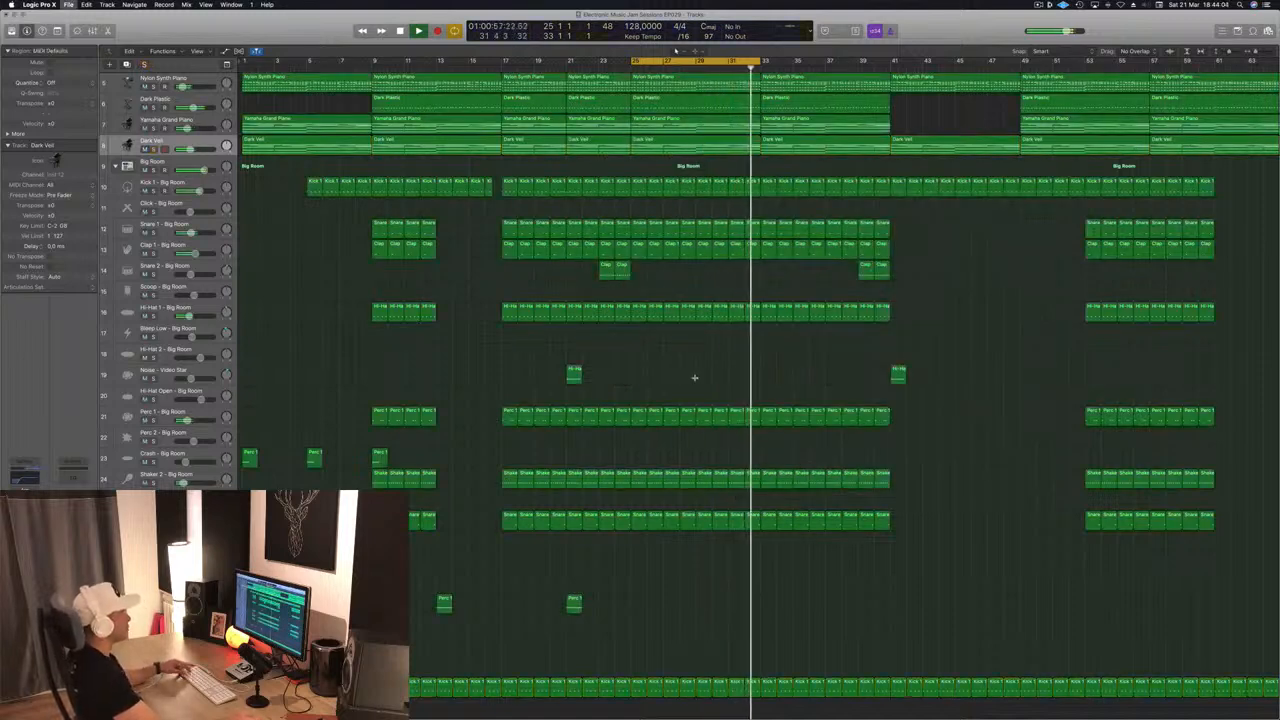
scroll(695, 378, down, 4)
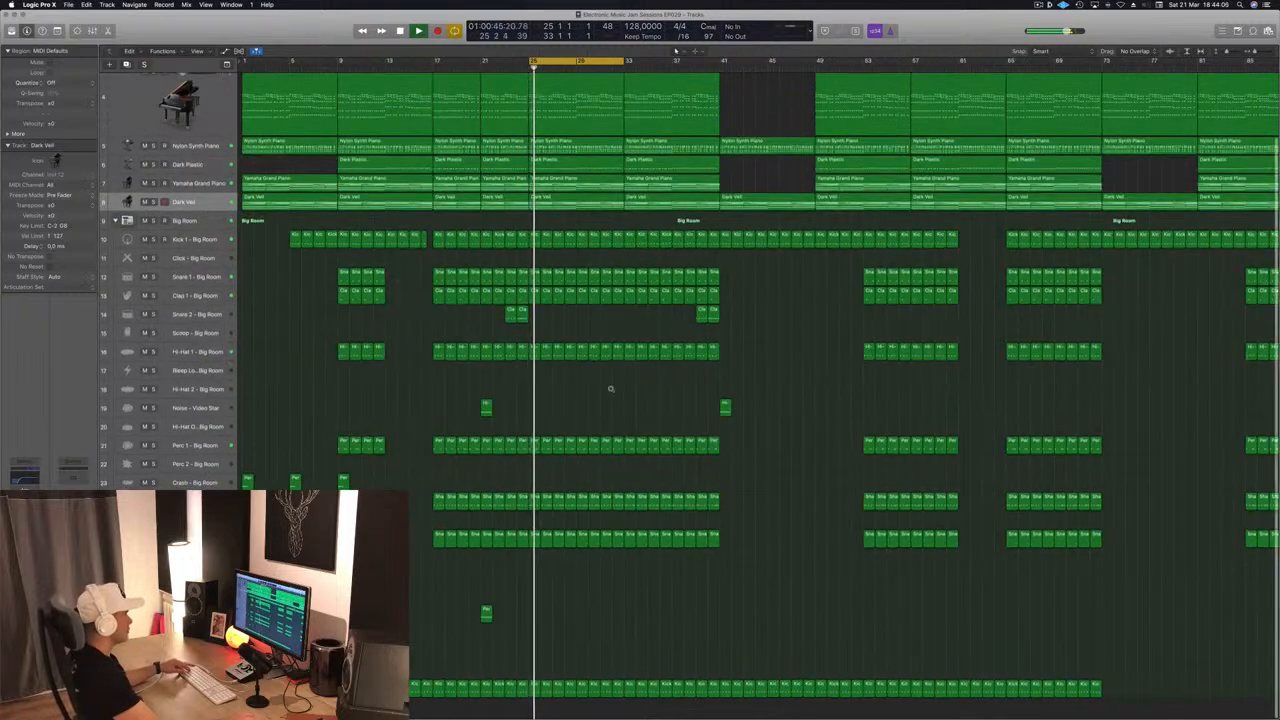
scroll(611, 389, down, 1)
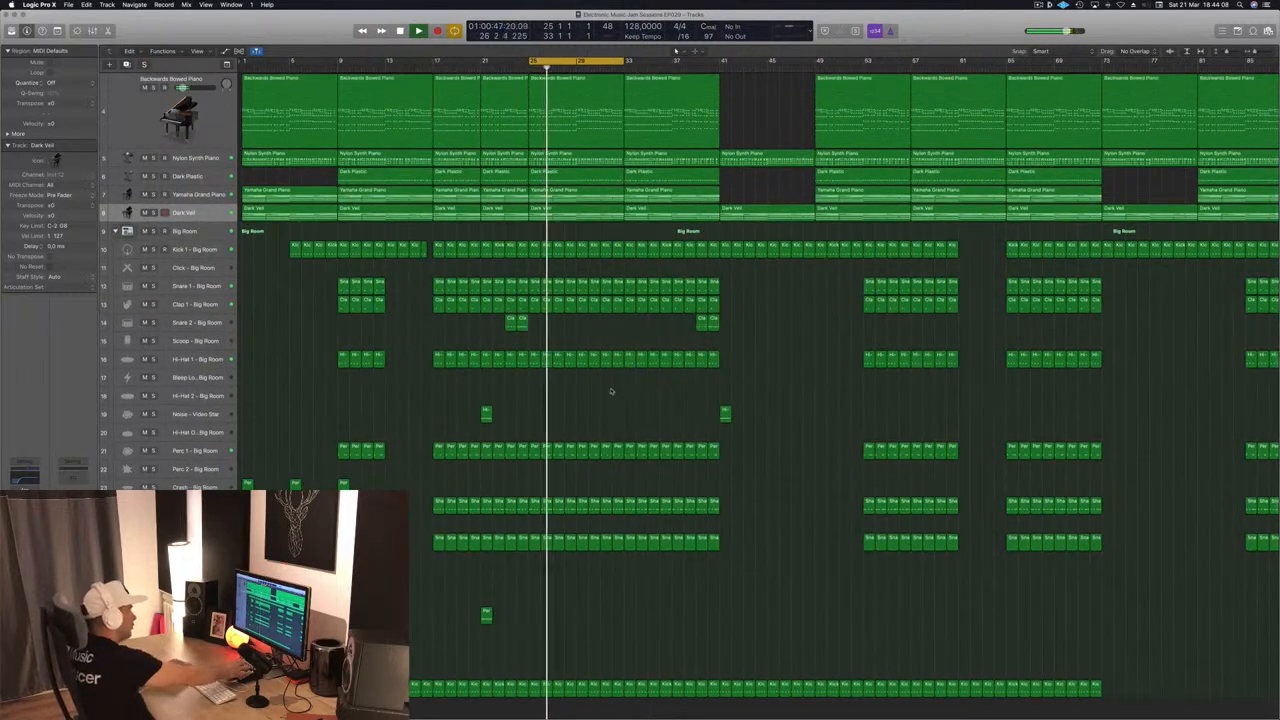
- Restart playback of the full mix and extend the end of the cycle range to about bar 66
scroll(608, 390, up, 3)
scroll(605, 388, down, 2)
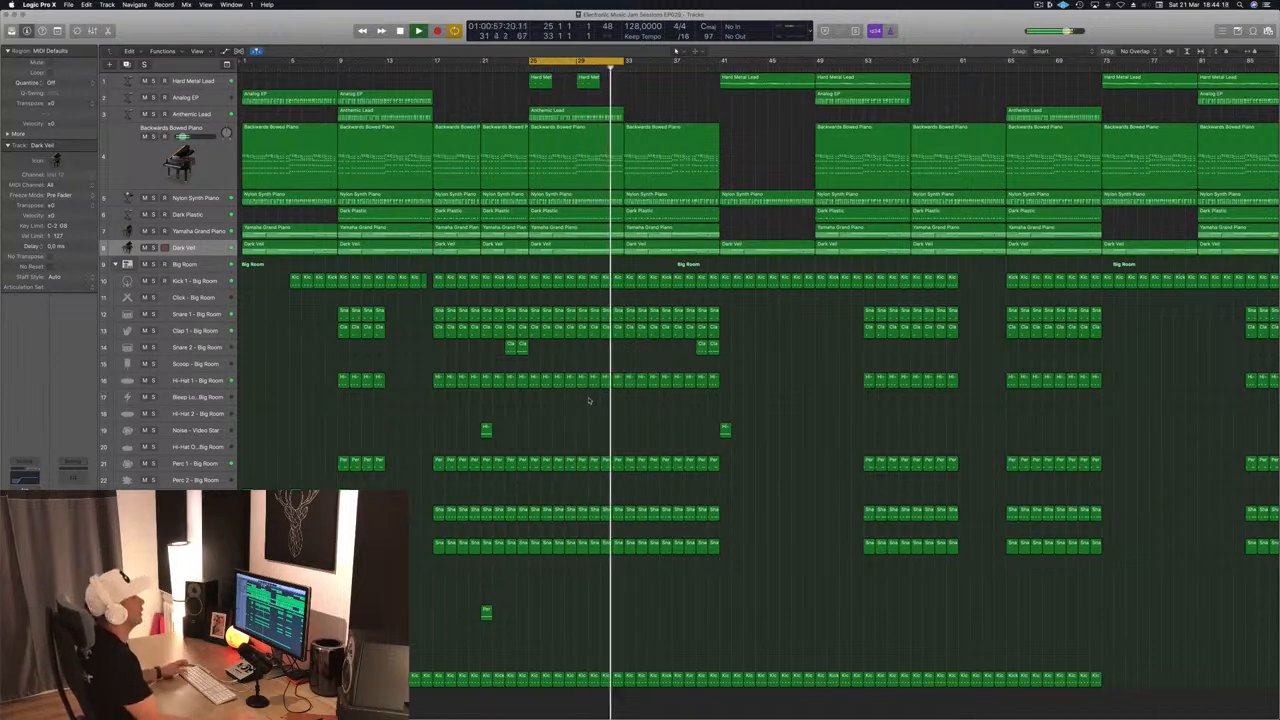
key(space)
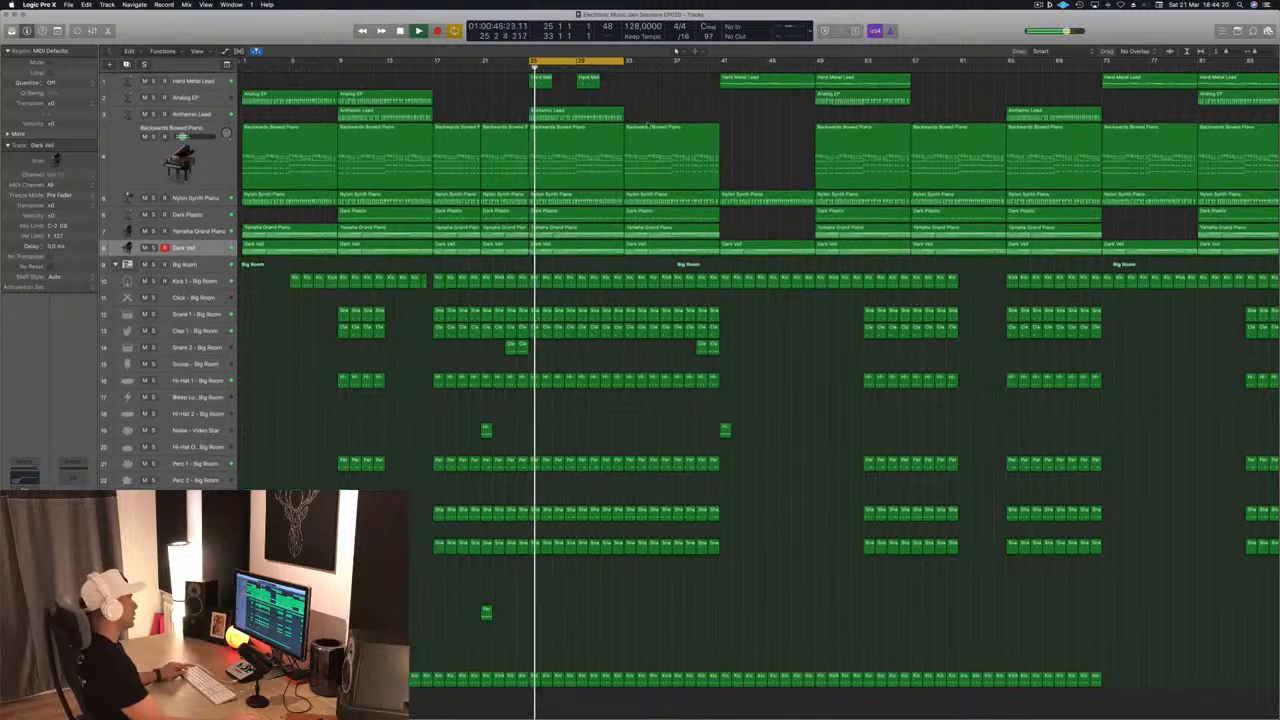
key(super+Left)
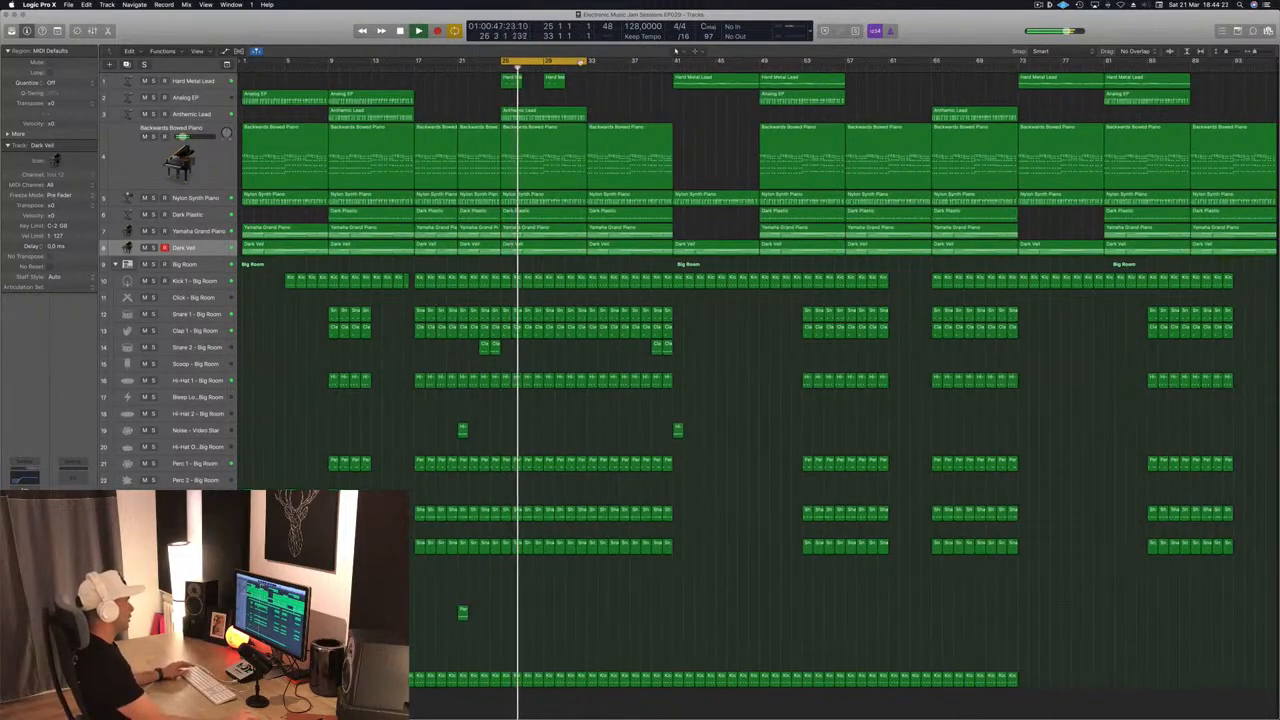
drag(587, 63, 945, 66)
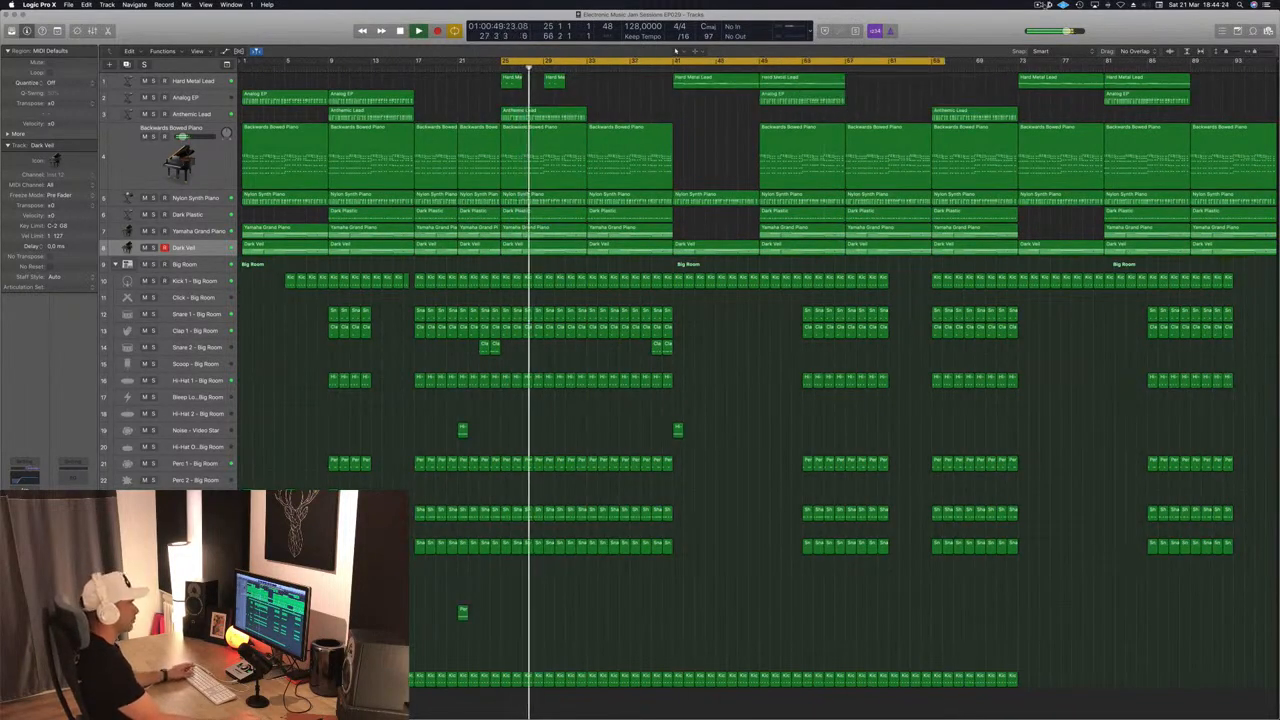
click(1038, 5)
key(Escape)
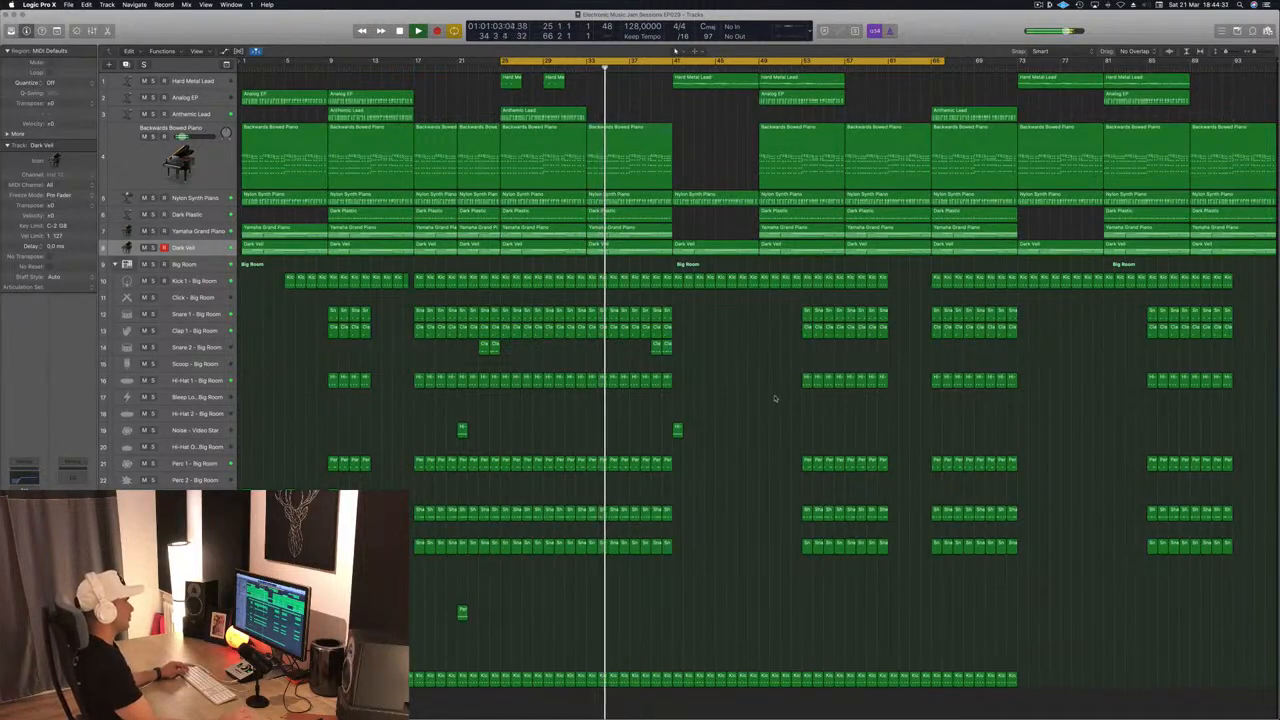
- Delete the Big Room snare, clap, hi-hat, percussion and shaker regions between bars 53 and 61, keeping the kick
drag(775, 305, 874, 531)
key(Delete)
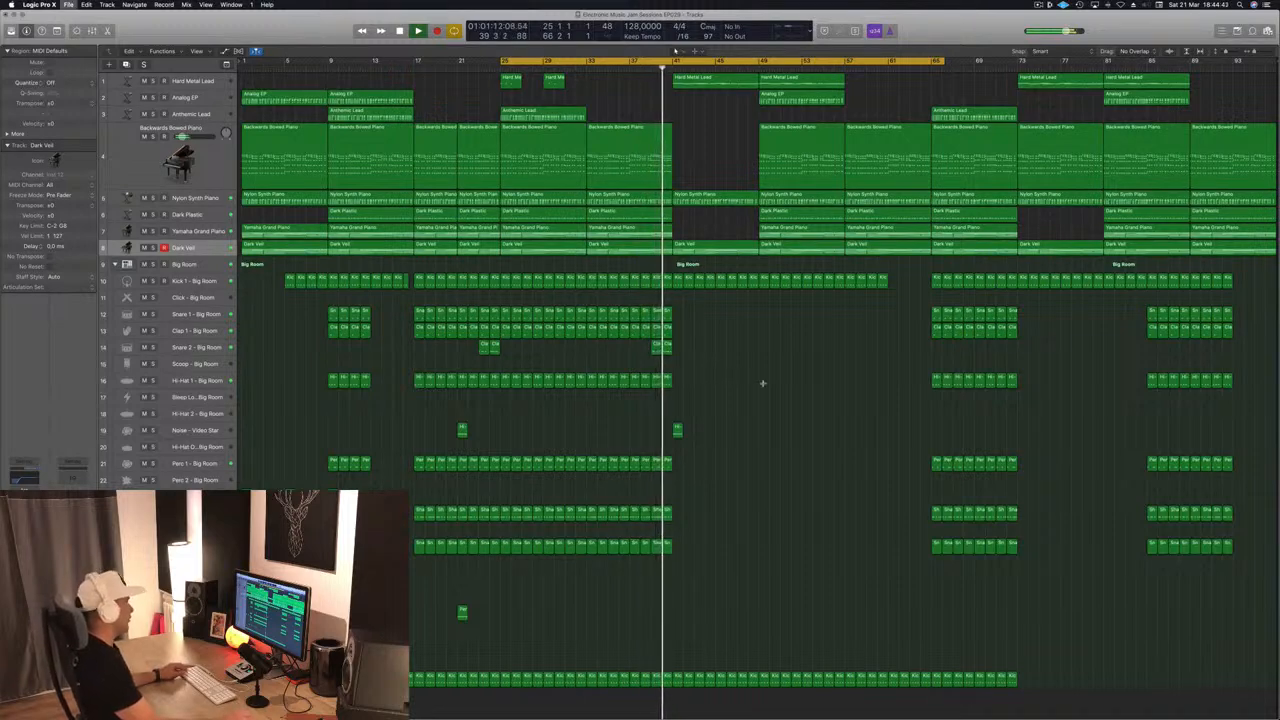
scroll(765, 384, up, 5)
scroll(763, 383, down, 4)
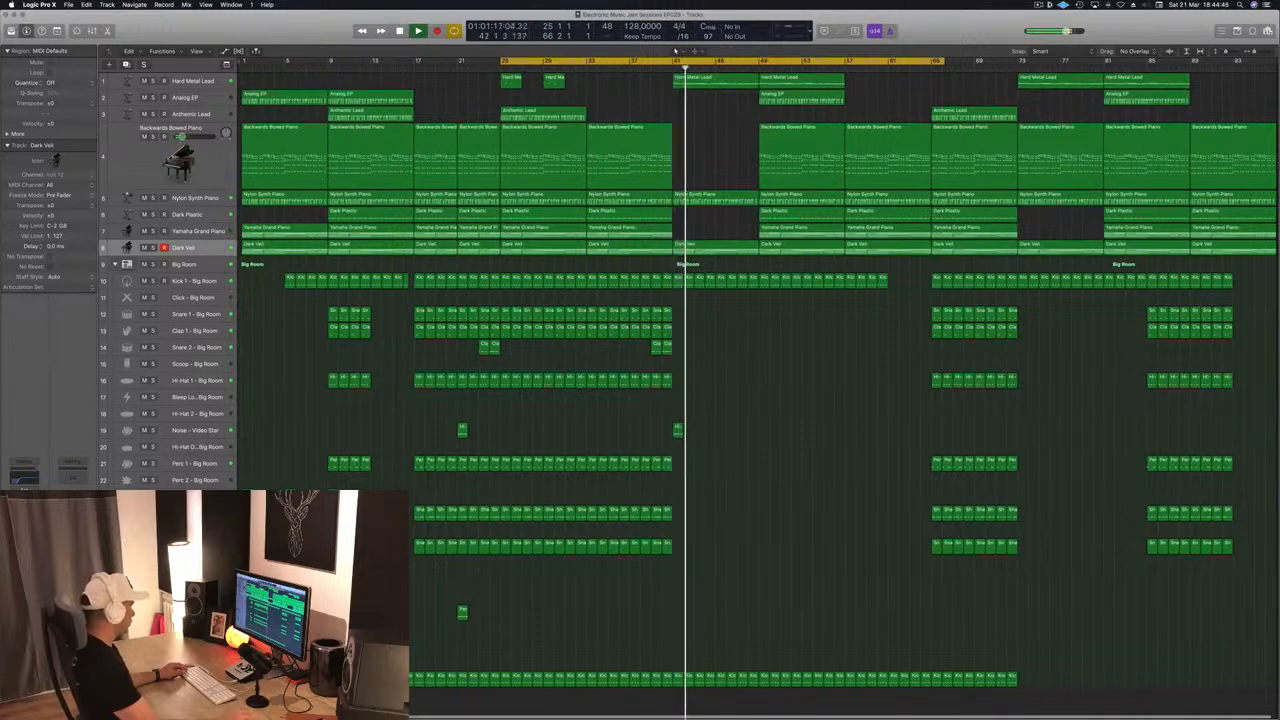
- Copy the Crash region from bar 9 and the lower effect region from bar 21 to bar 41, removing the Noise region there
drag(334, 498, 678, 497)
click(662, 68)
key(super+s)
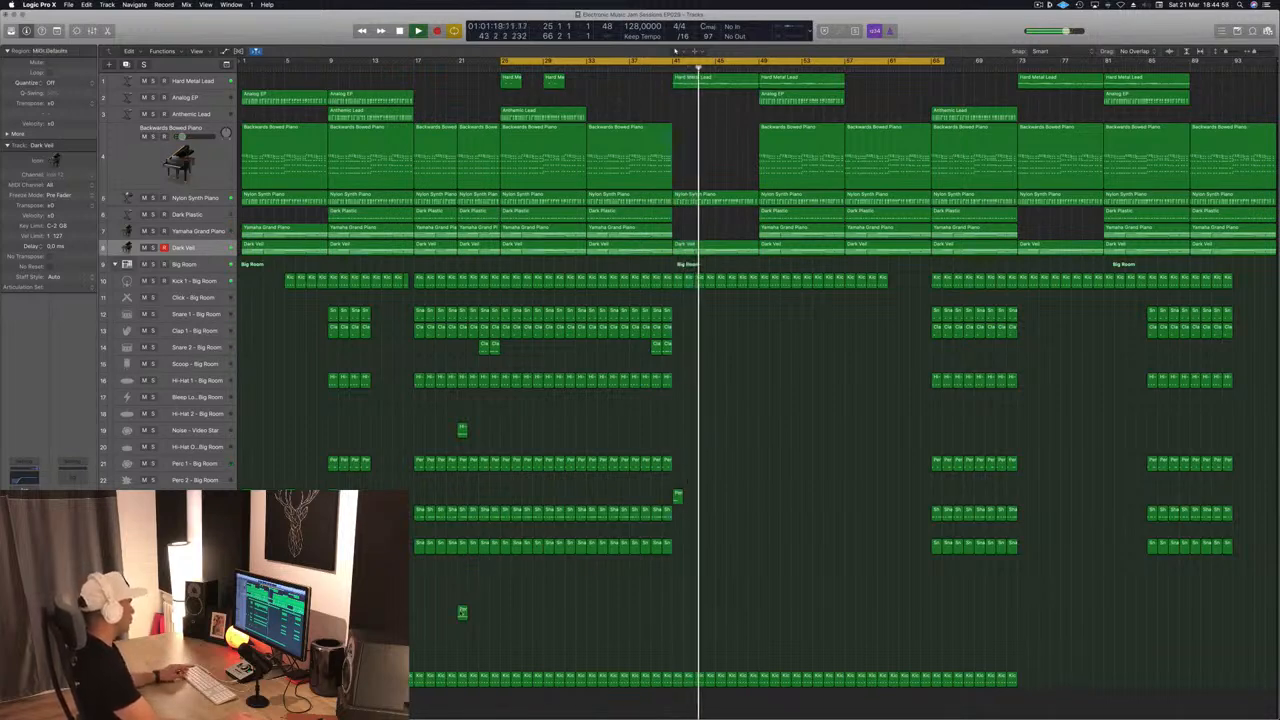
drag(463, 613, 677, 612)
click(661, 68)
- Divide the Nylon Synth Piano region at bar 45, remove its second half, and delete the Kick 1 regions from bar 49 to 57
click(716, 199)
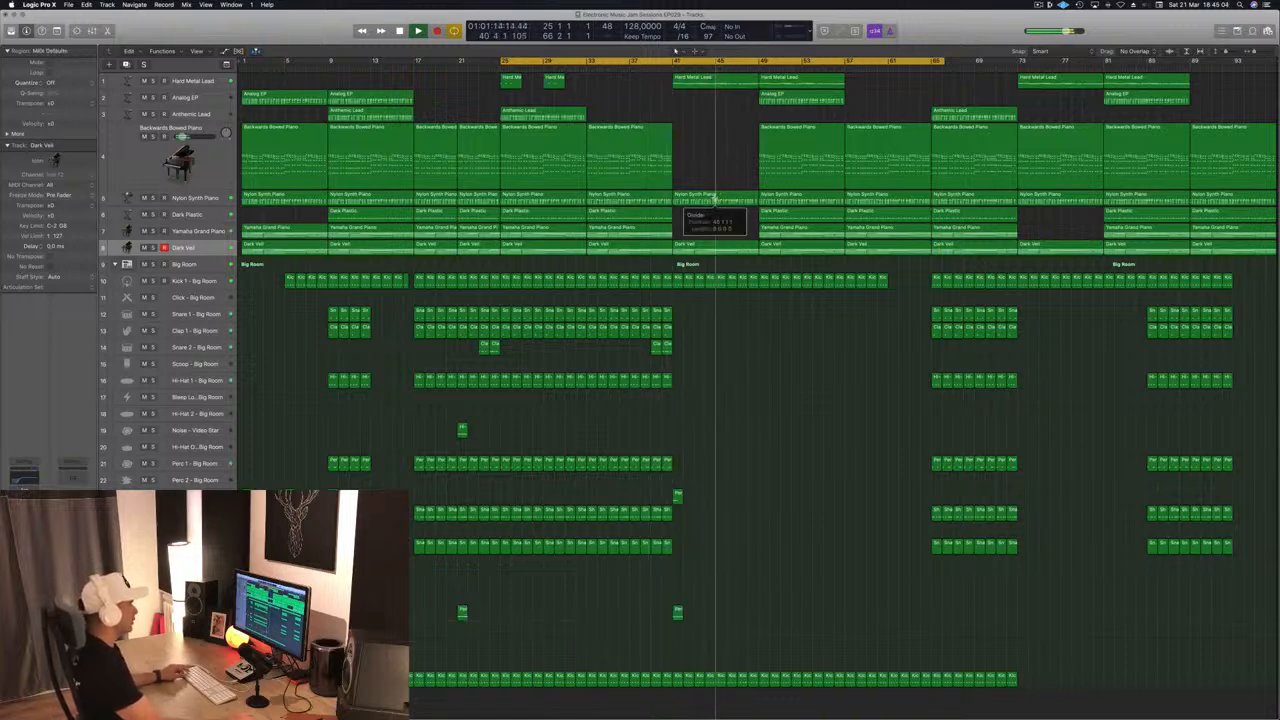
click(708, 239)
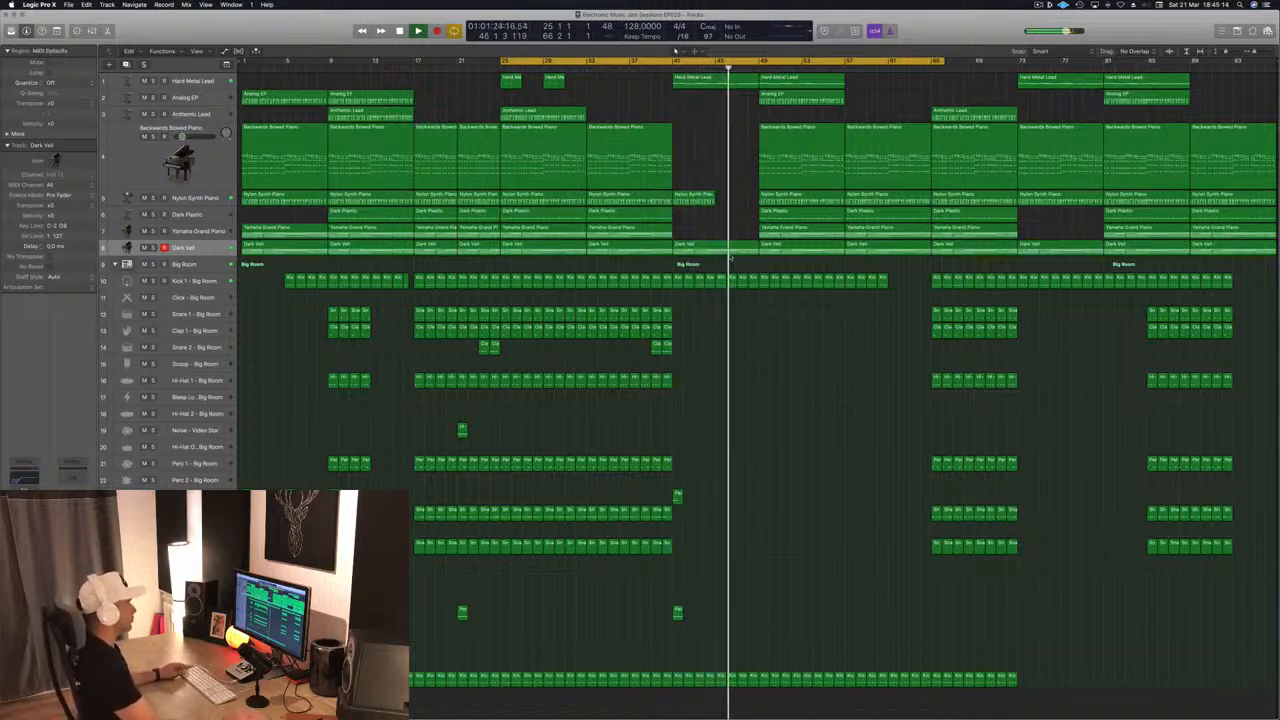
drag(763, 271, 845, 304)
key(Delete)
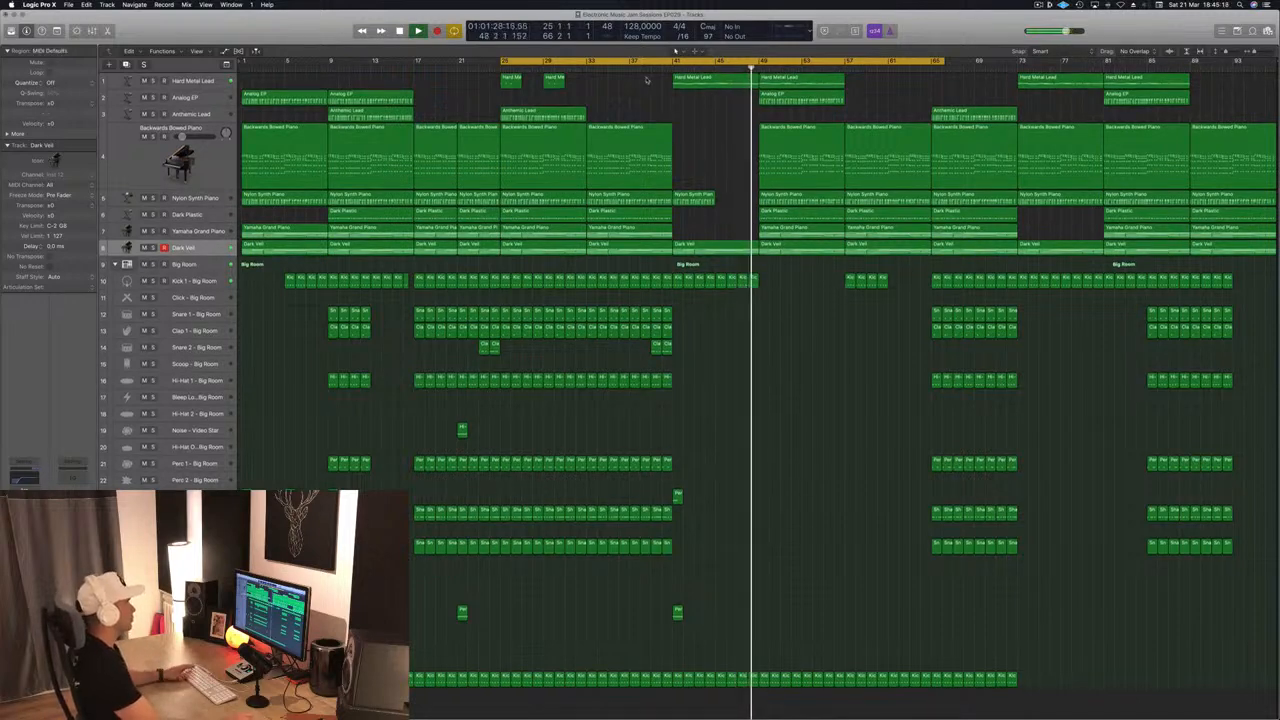
key(space)
key(space)
- Show the Smart Controls of the Big Room track and sweep its High Cut Filter down during playback towards bar 49
click(198, 283)
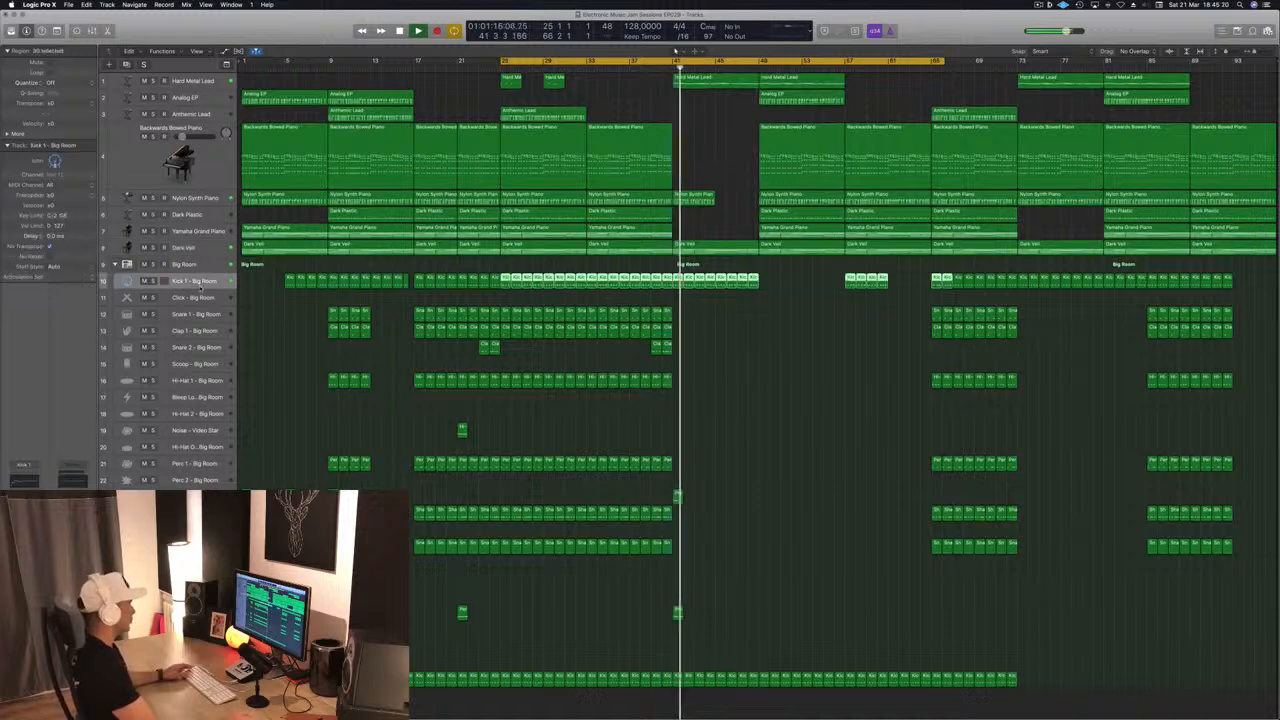
click(198, 266)
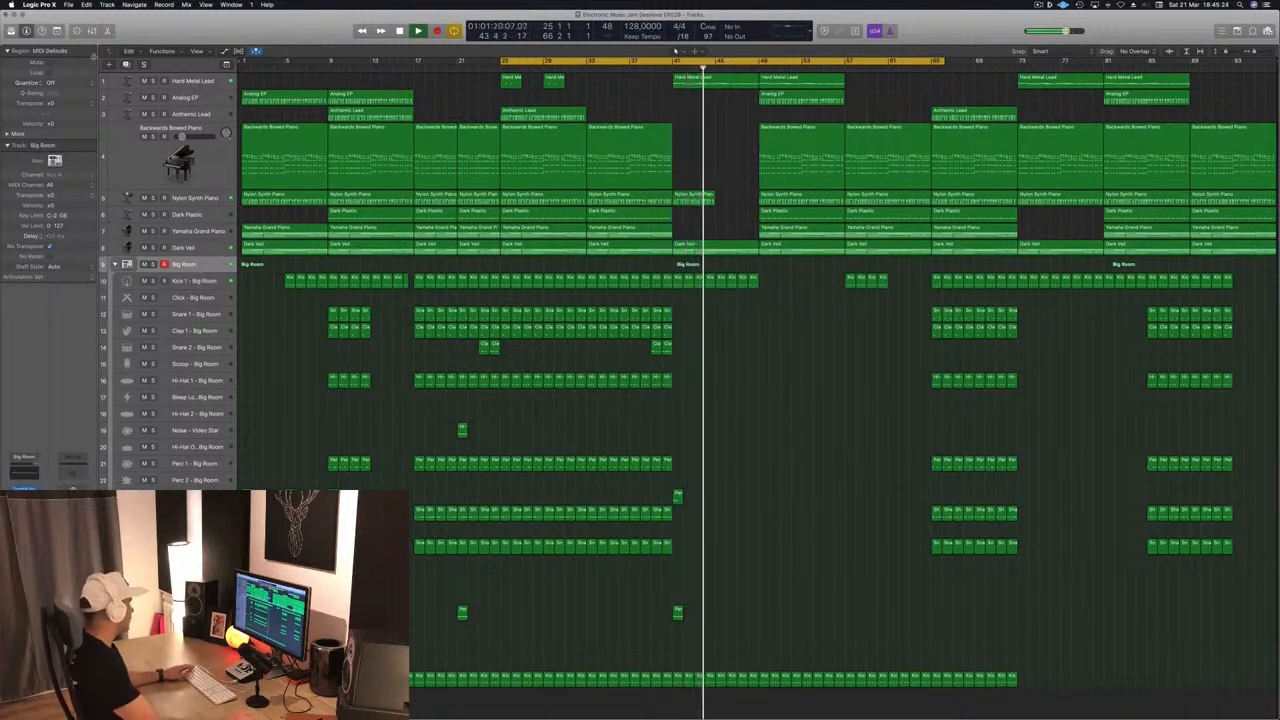
key(x)
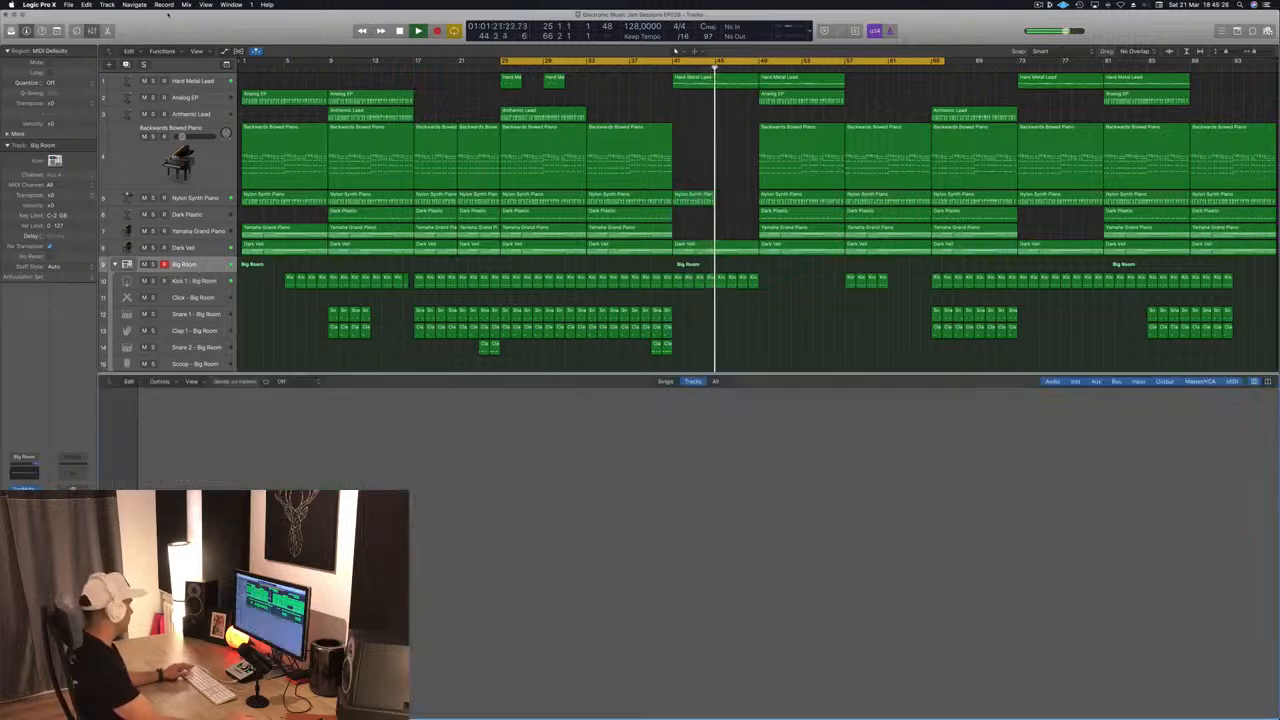
key(b)
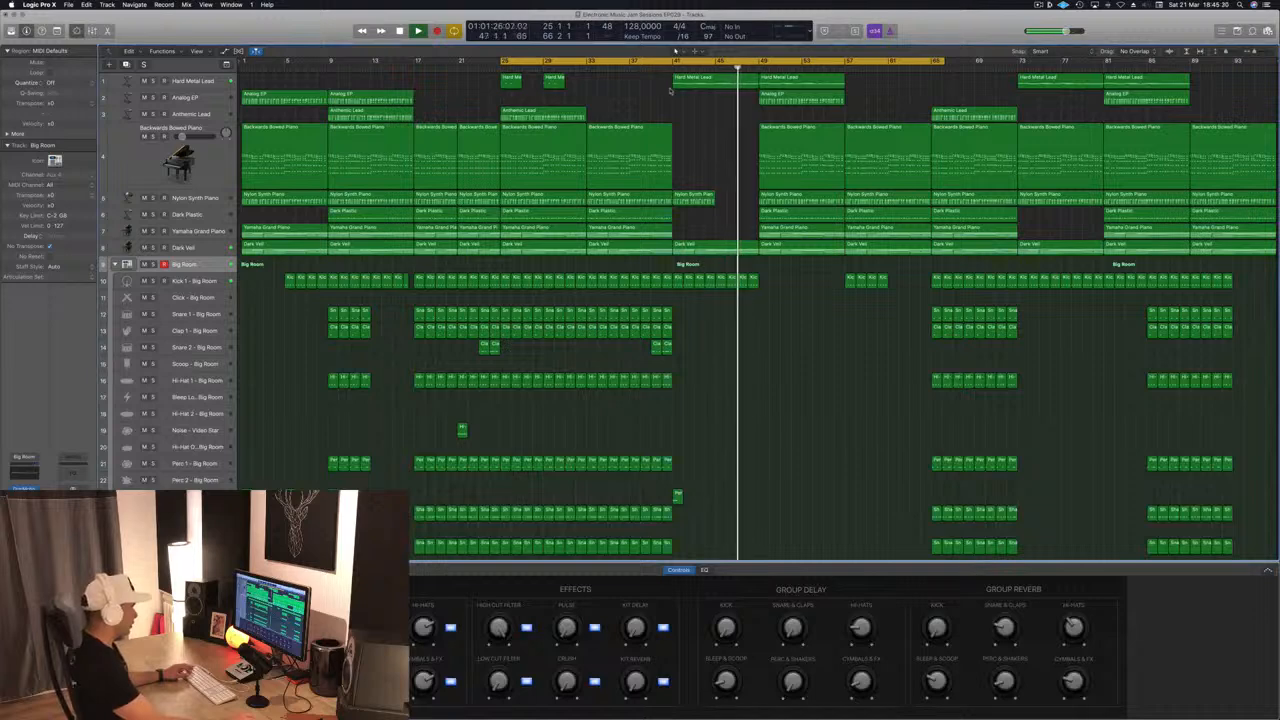
click(675, 50)
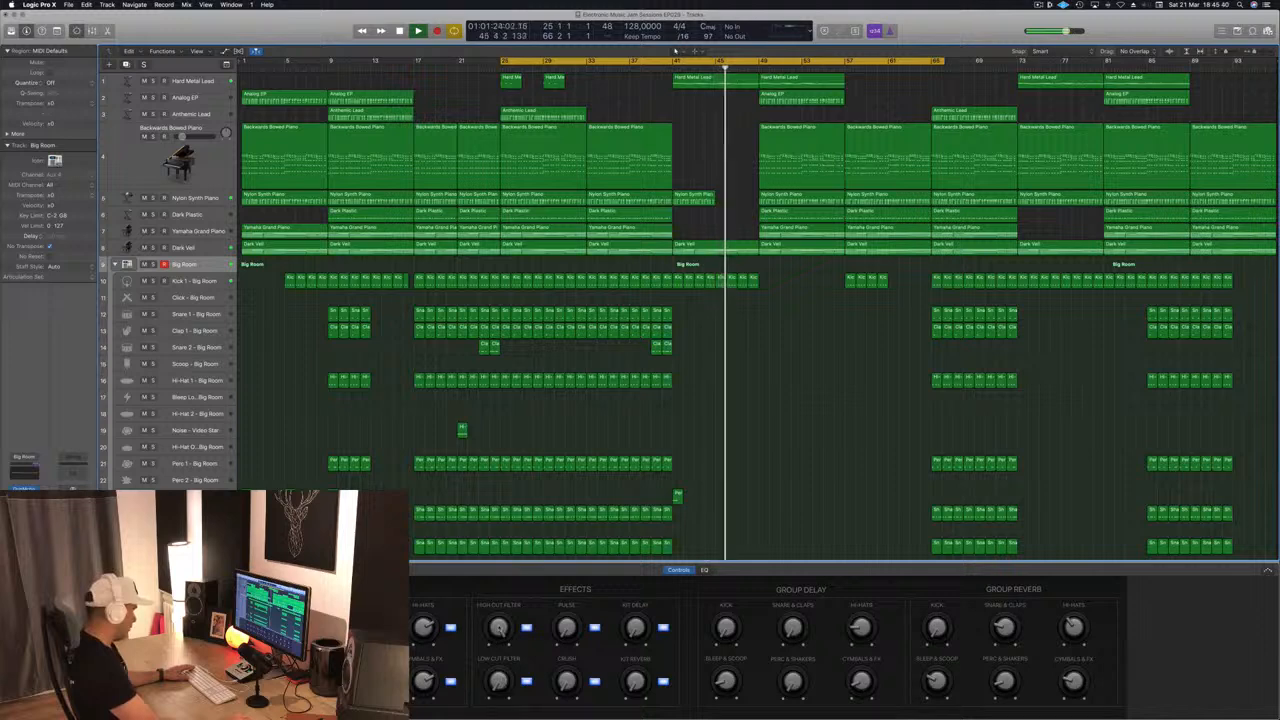
mouse_move(500, 629)
mouse_down()
mouse_move(498, 704)
mouse_move(500, 618)
mouse_up()
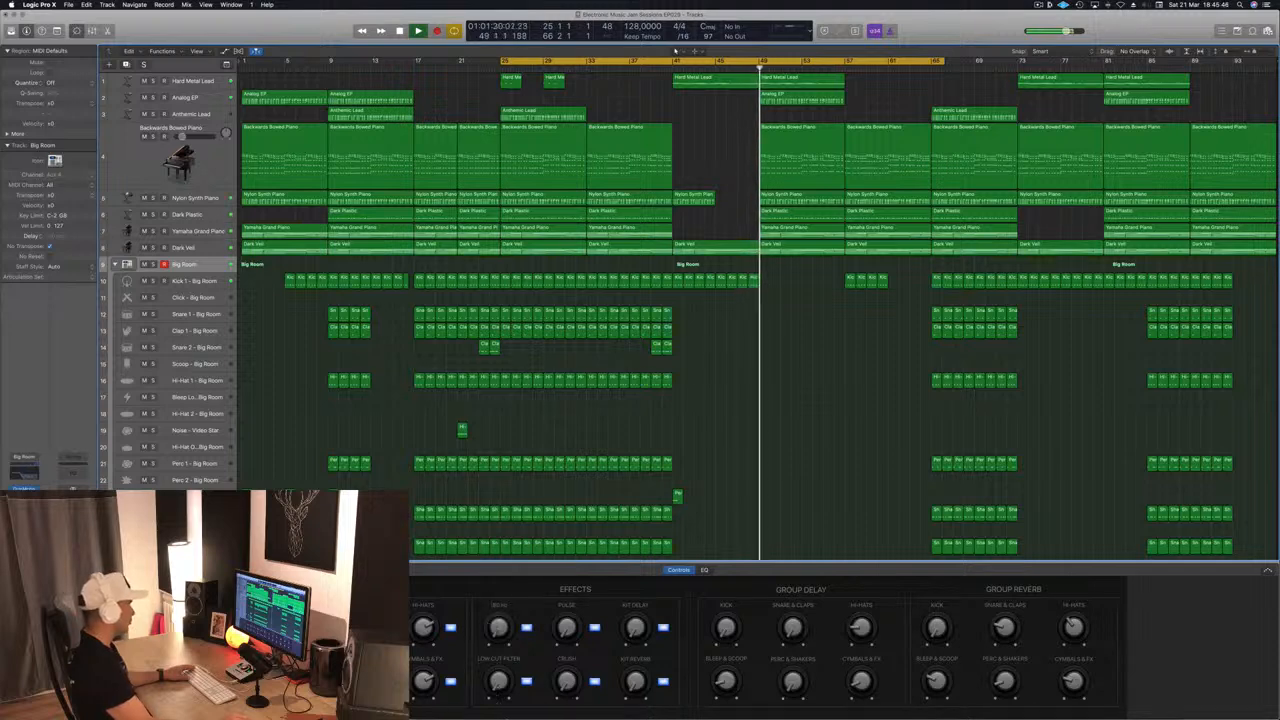
click(661, 69)
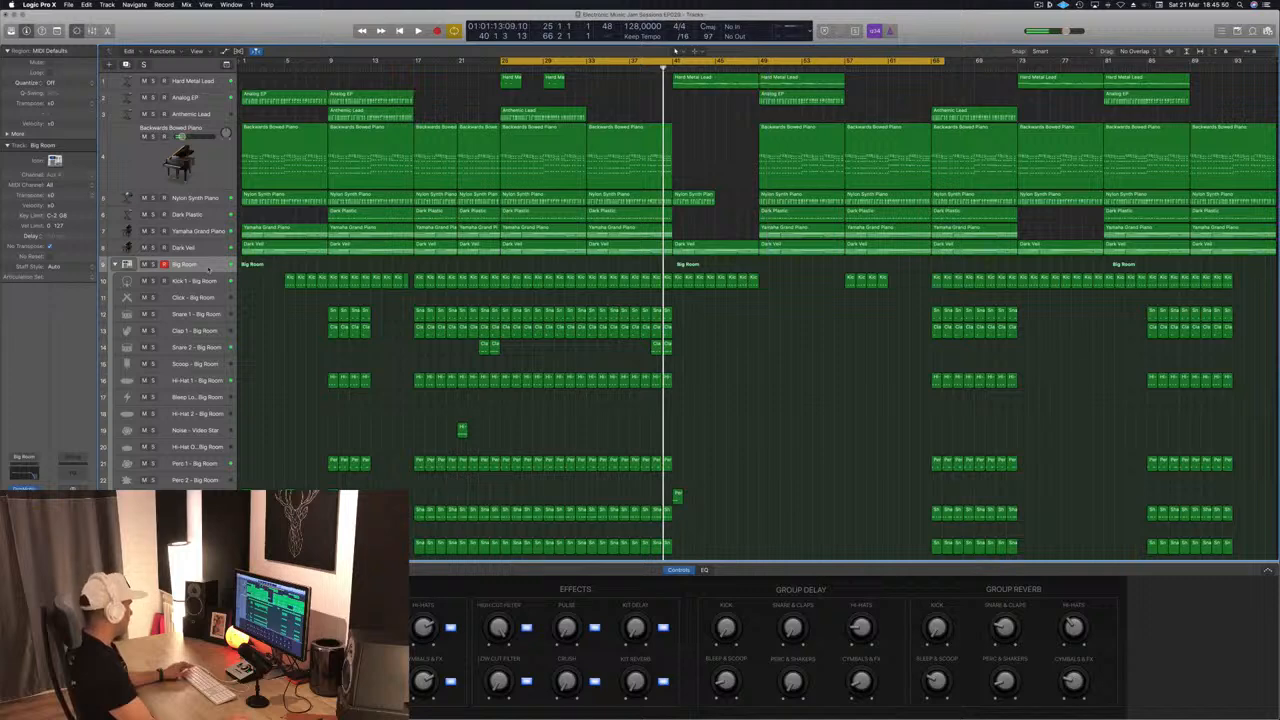
- Show track automation, display the High Cut Filter lane on Big Room and set its automation mode to Read
key(a)
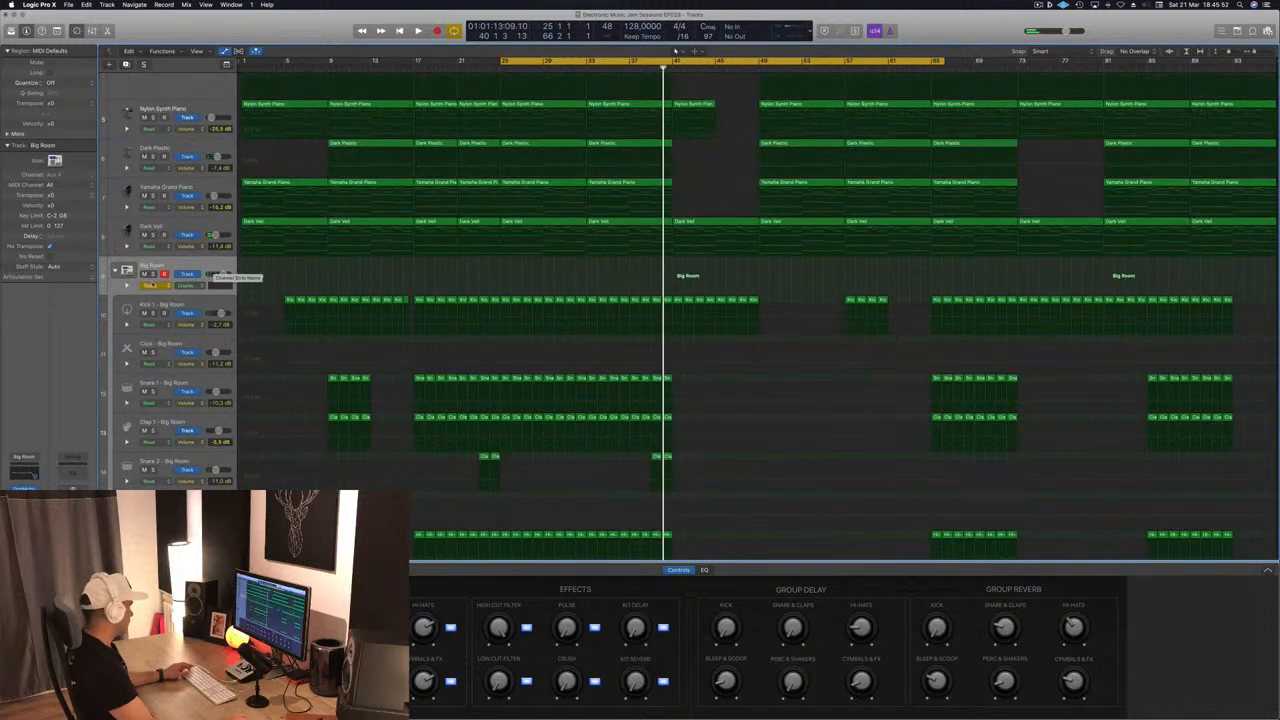
click(155, 287)
click(156, 286)
click(191, 287)
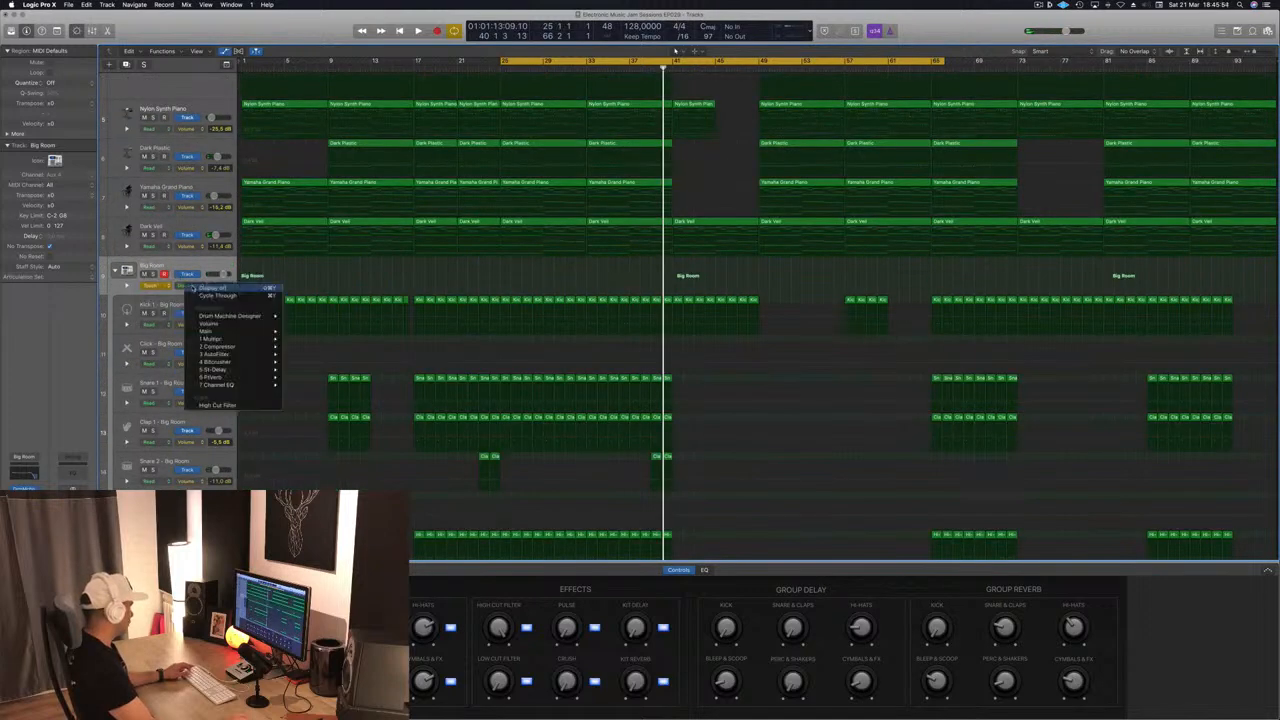
click(215, 404)
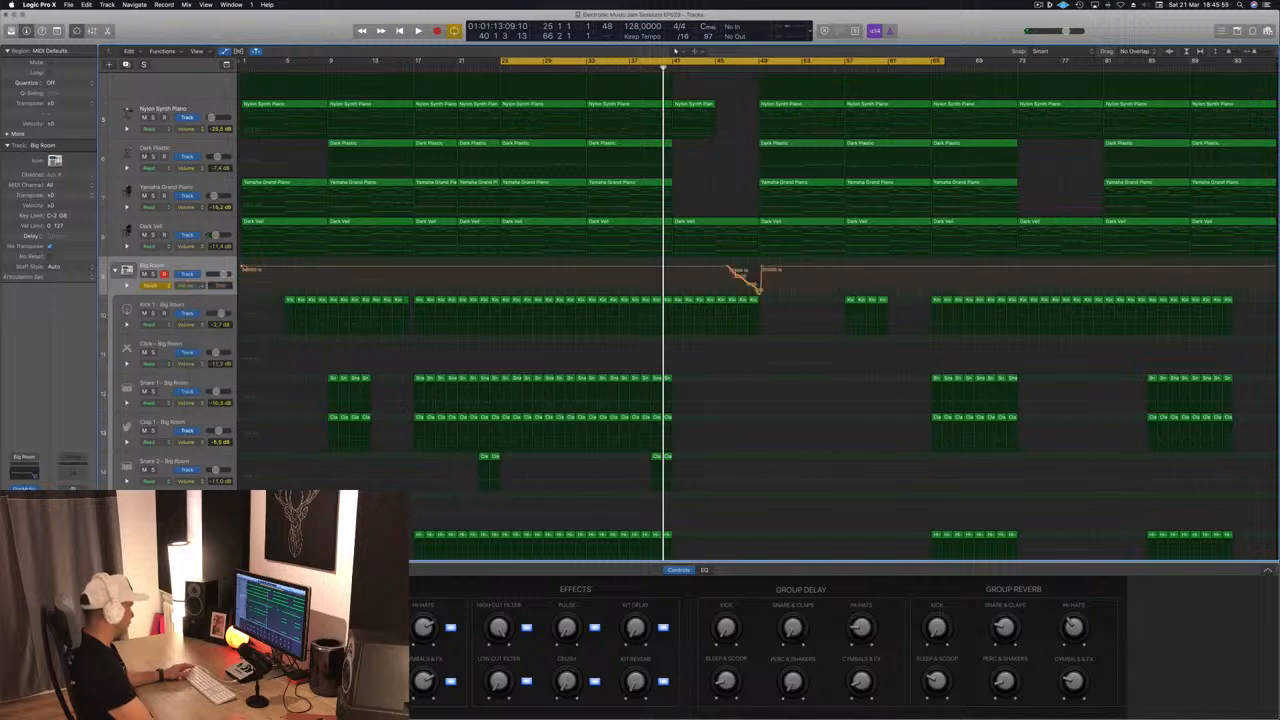
click(158, 286)
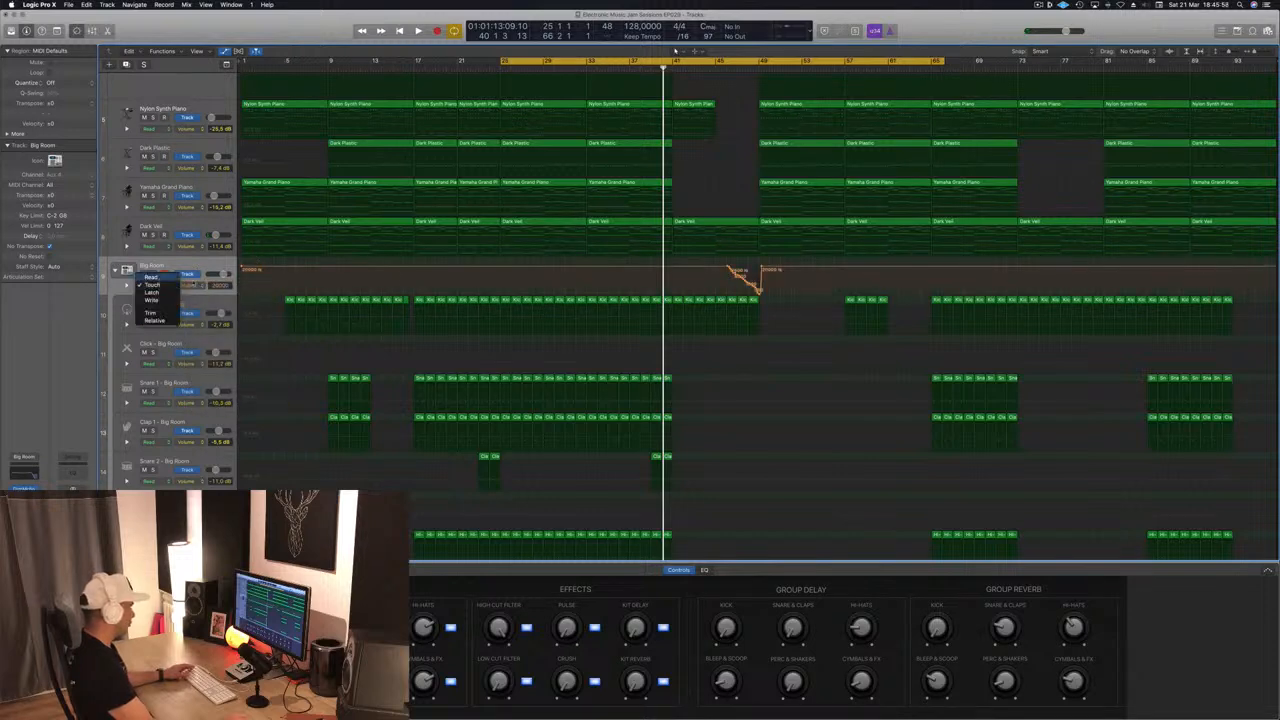
click(153, 277)
- Replace the recorded sweep with a High Cut Filter ramp falling from 20000 Hz at bar 41 to bar 49, jumping back up there
drag(761, 267, 671, 268)
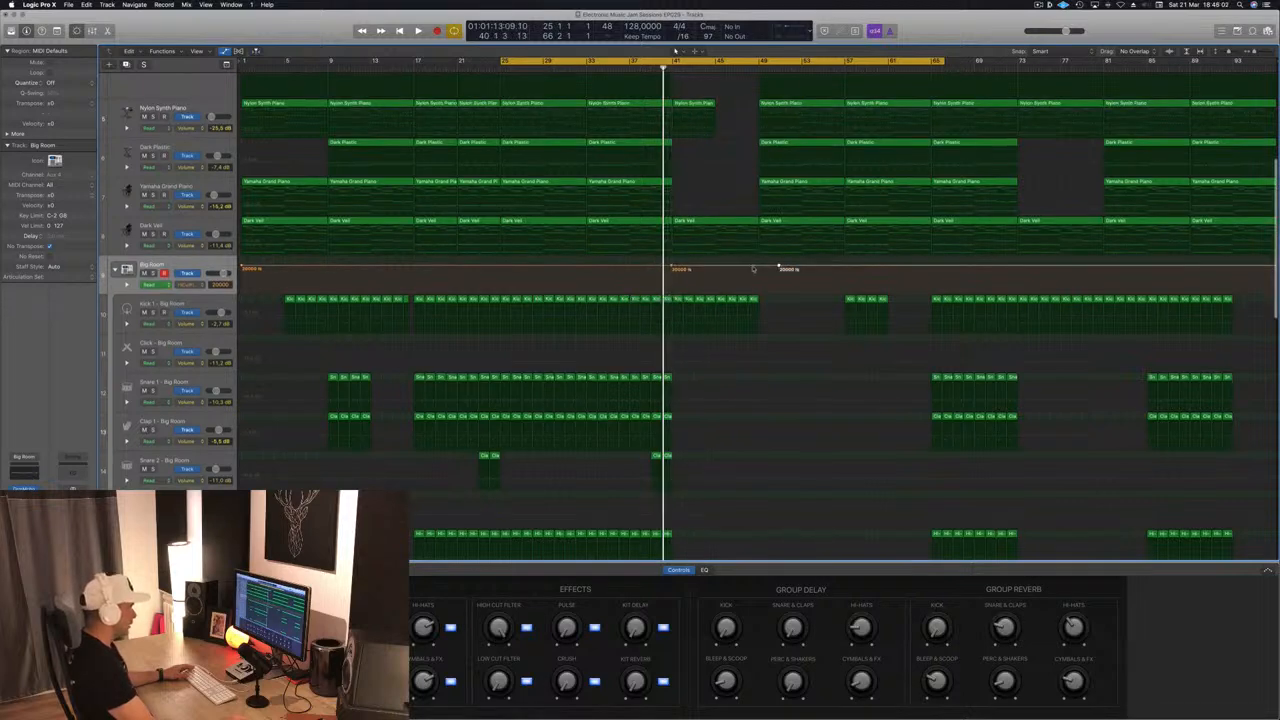
drag(757, 268, 775, 284)
key(space)
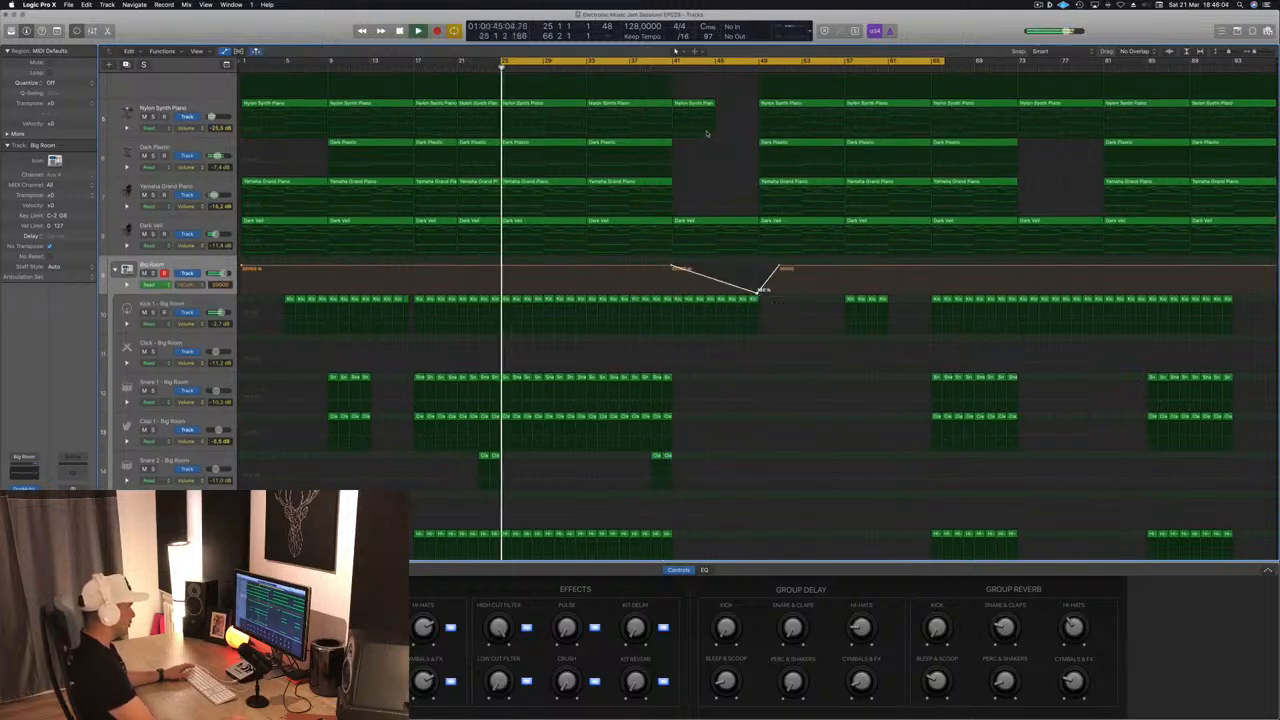
click(675, 52)
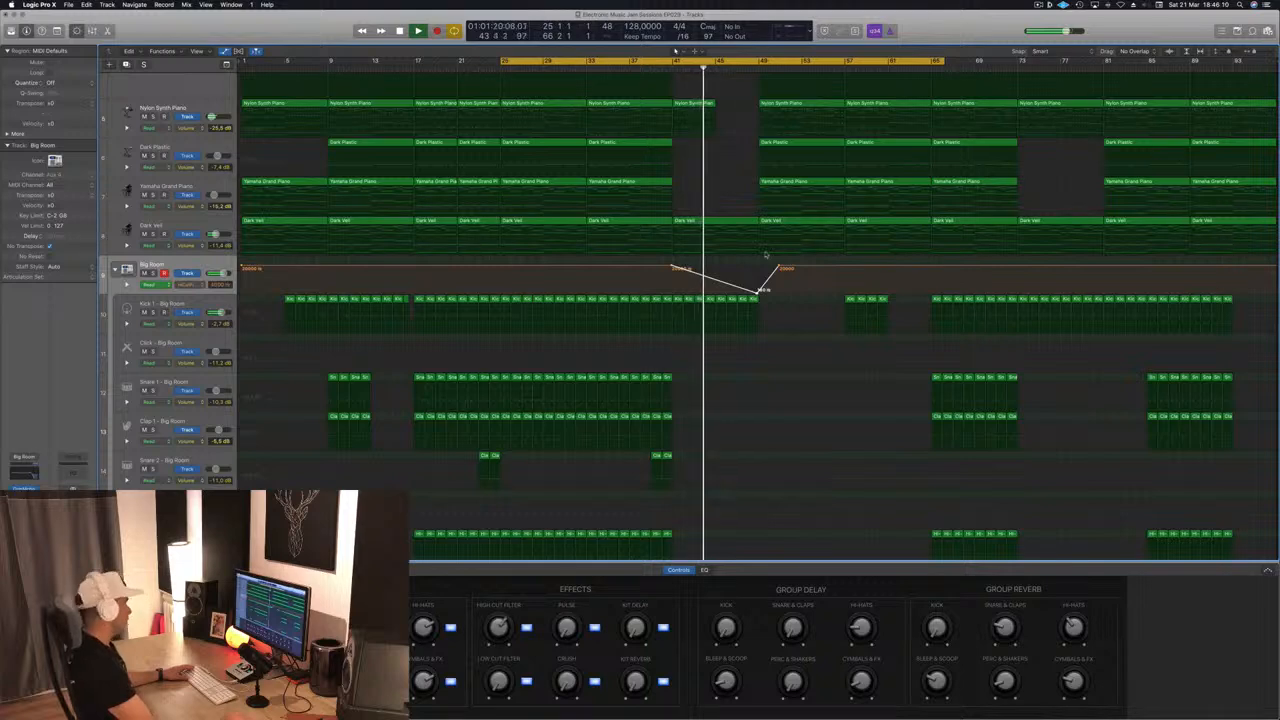
scroll(755, 243, up, 5)
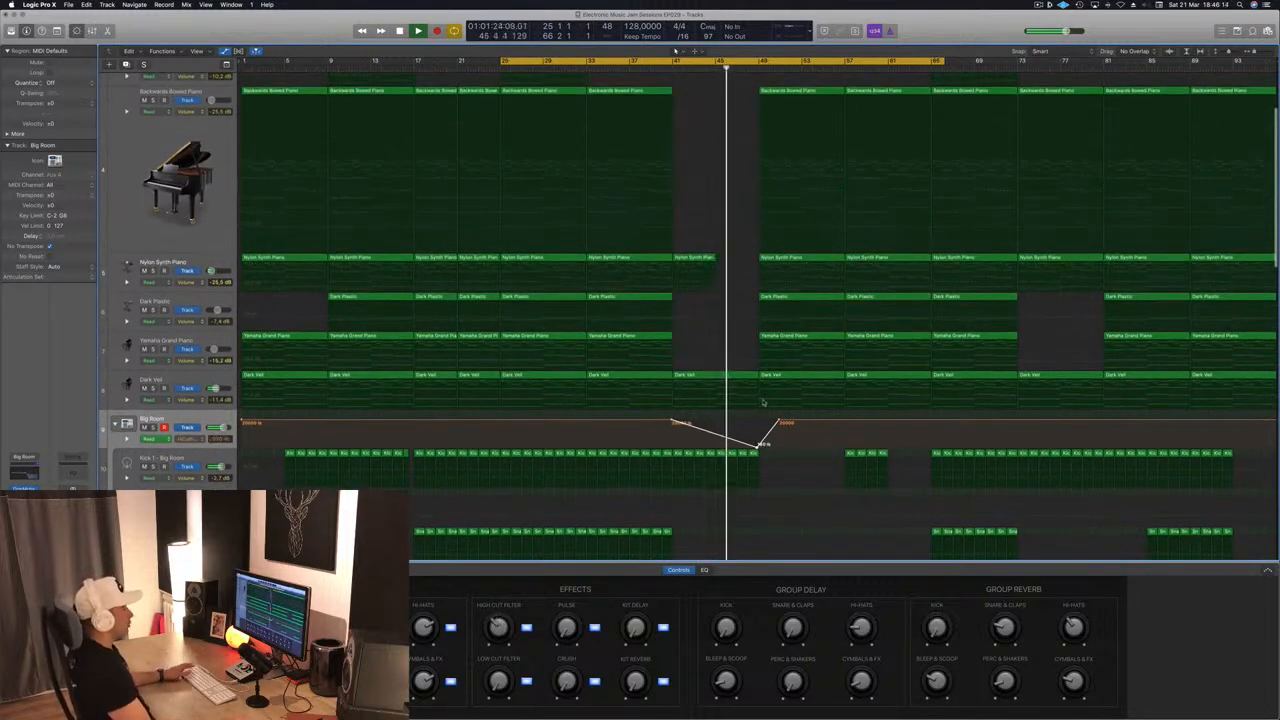
drag(779, 420, 757, 420)
key(space)
key(space)
key(space)
key(space)
- Add a second High Cut Filter ramp on Big Room from bar 25 down to about 700 Hz at bar 29, returning abruptly to 20000 Hz
click(502, 421)
click(586, 424)
drag(544, 424, 548, 440)
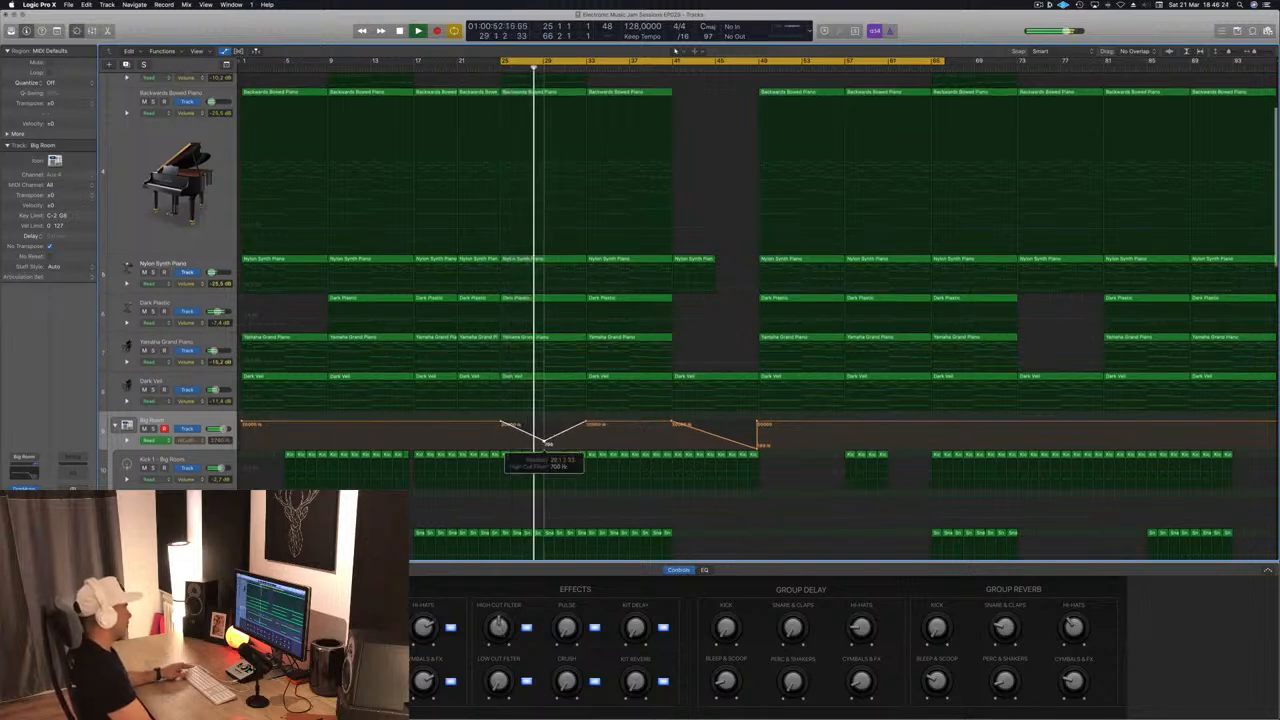
drag(547, 443, 552, 425)
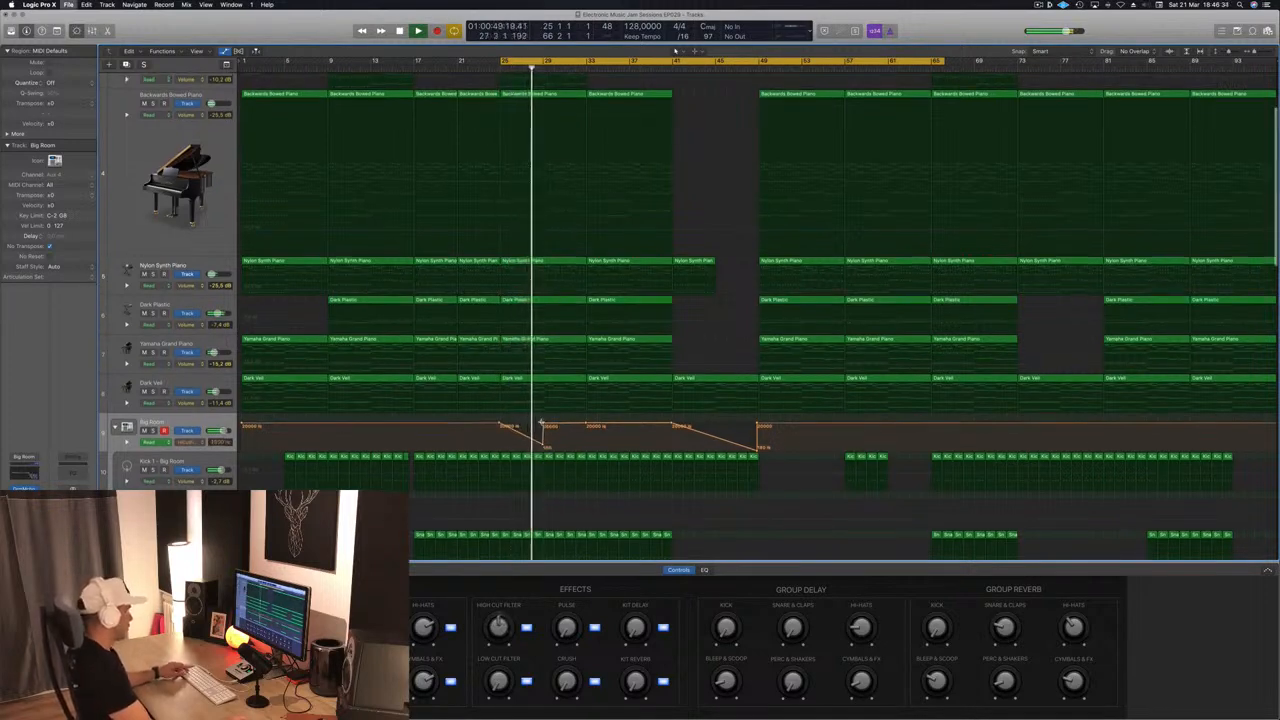
scroll(541, 422, up, 5)
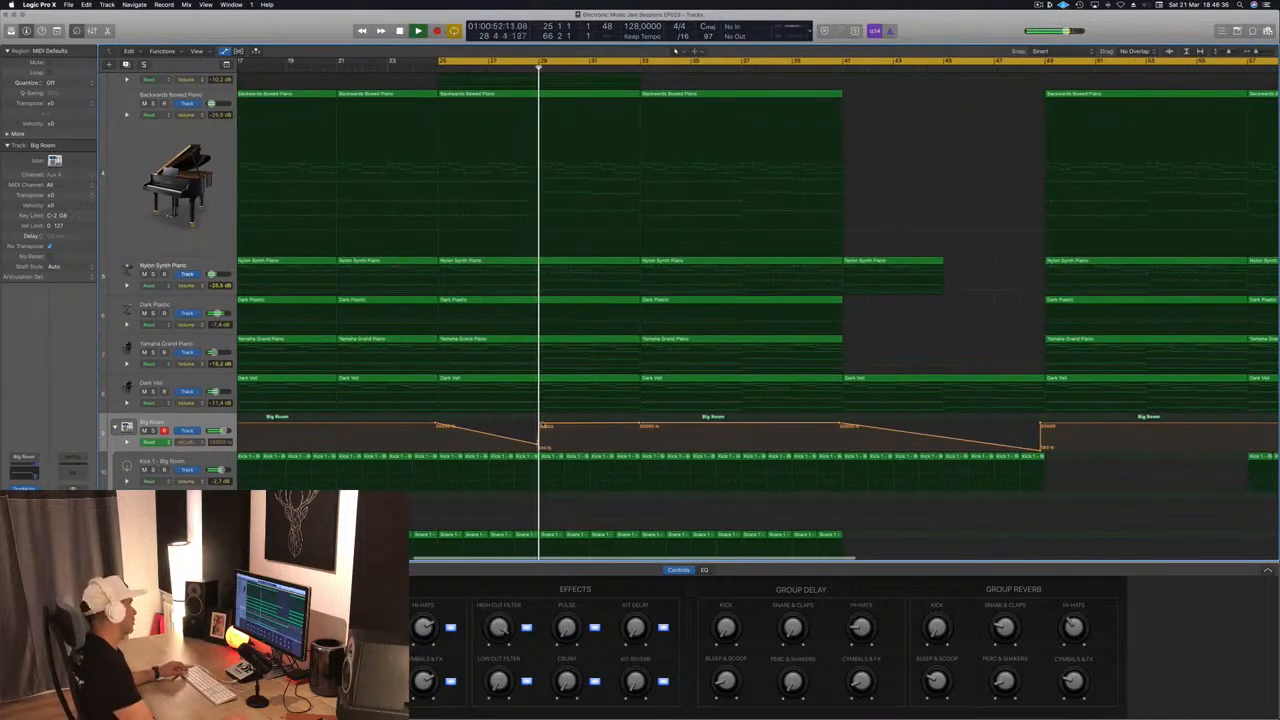
scroll(590, 360, down, 5)
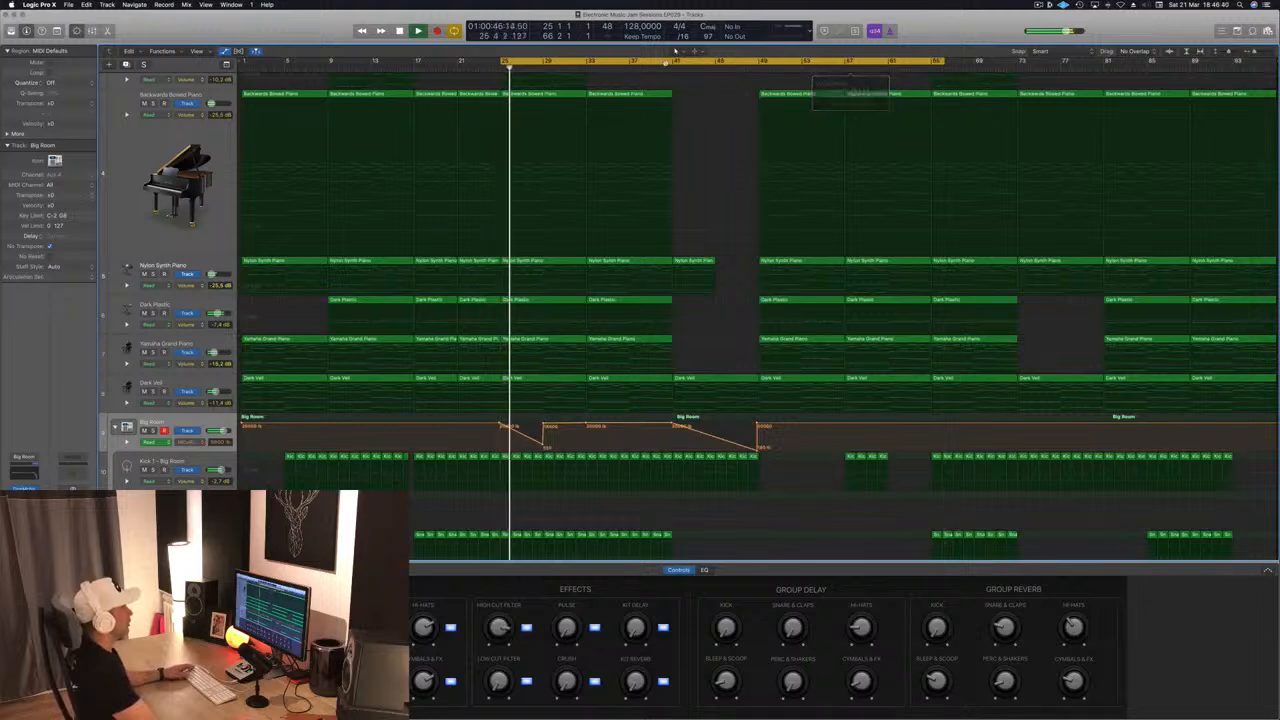
- Set the cycle range to bars 41 through 57 and reduce the track heights to review the melodic tracks
click(676, 62)
drag(676, 62, 843, 71)
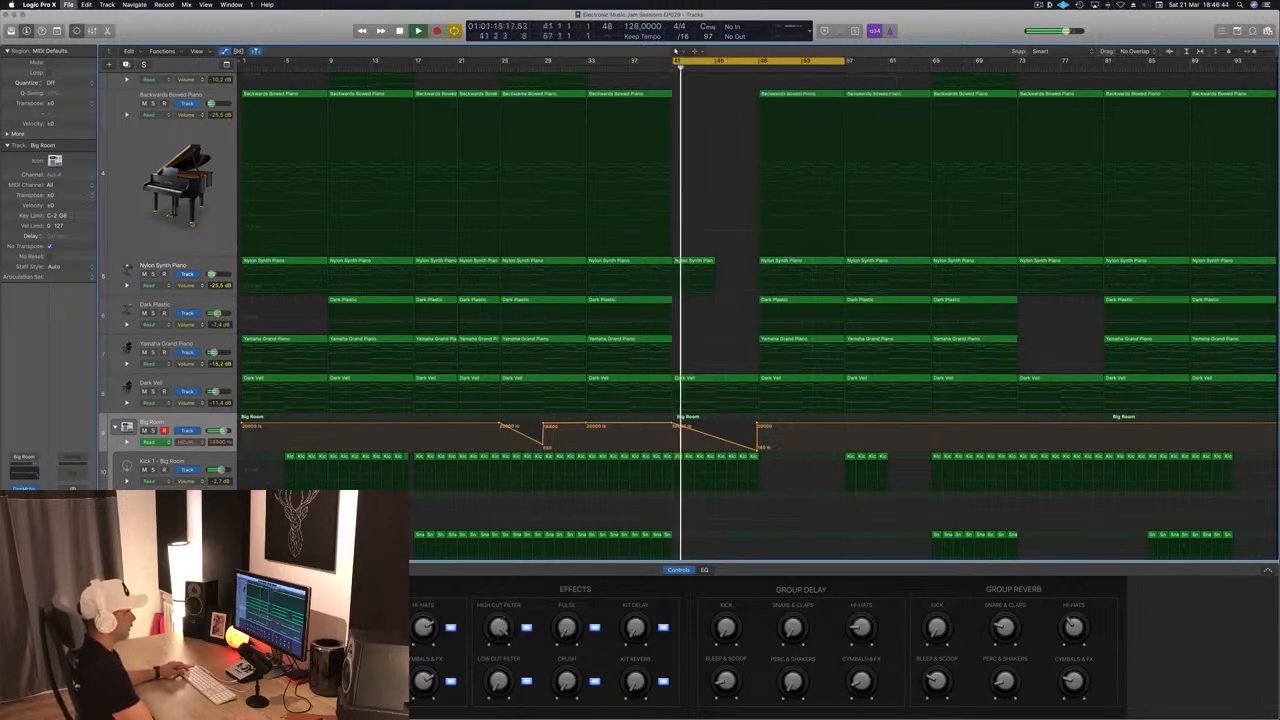
scroll(770, 285, down, 3)
scroll(766, 297, up, 5)
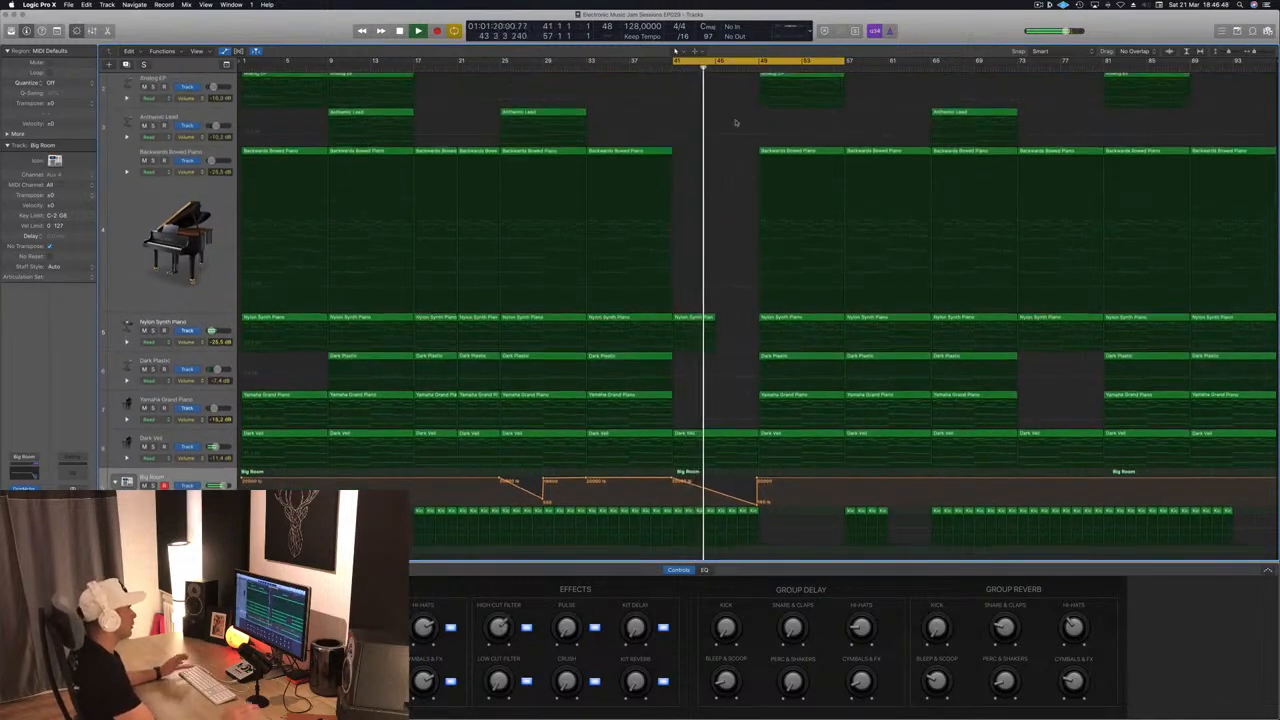
key(super+Up)
key(super+Up)
key(super+Up)
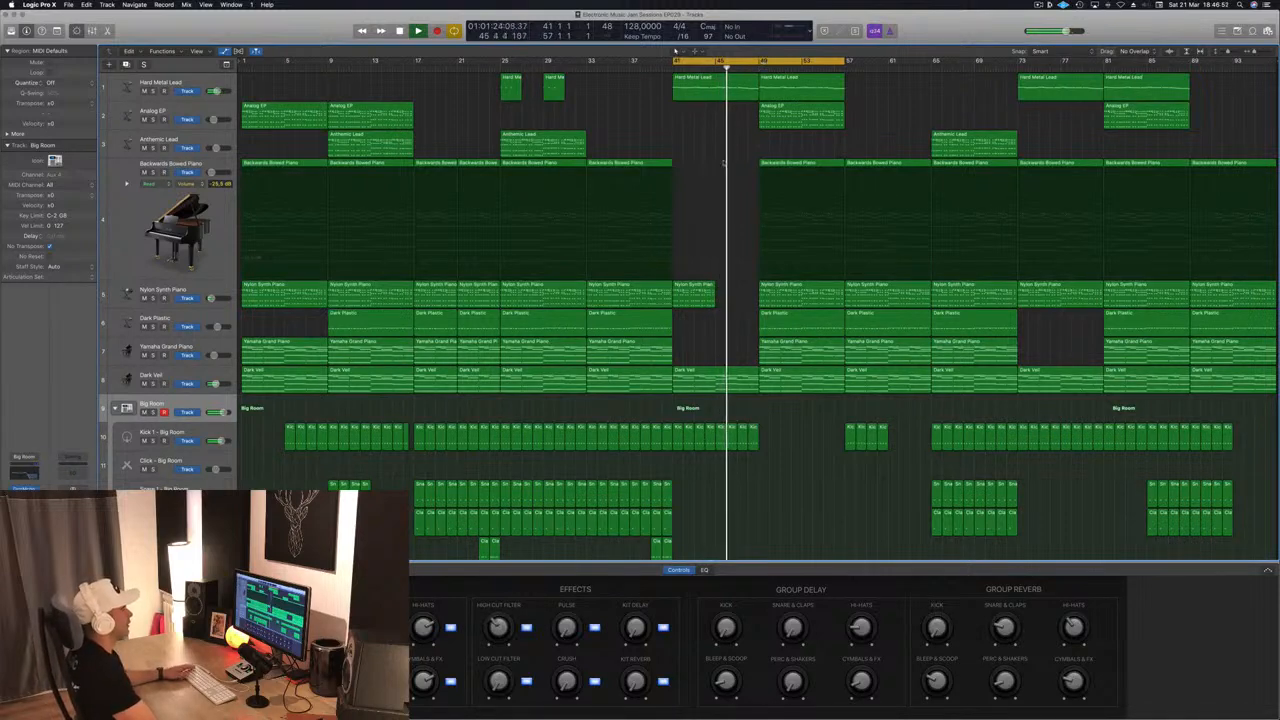
- Delete the Dark Plastic region between bars 49 and 57 and clear the region selection
click(808, 330)
key(Delete)
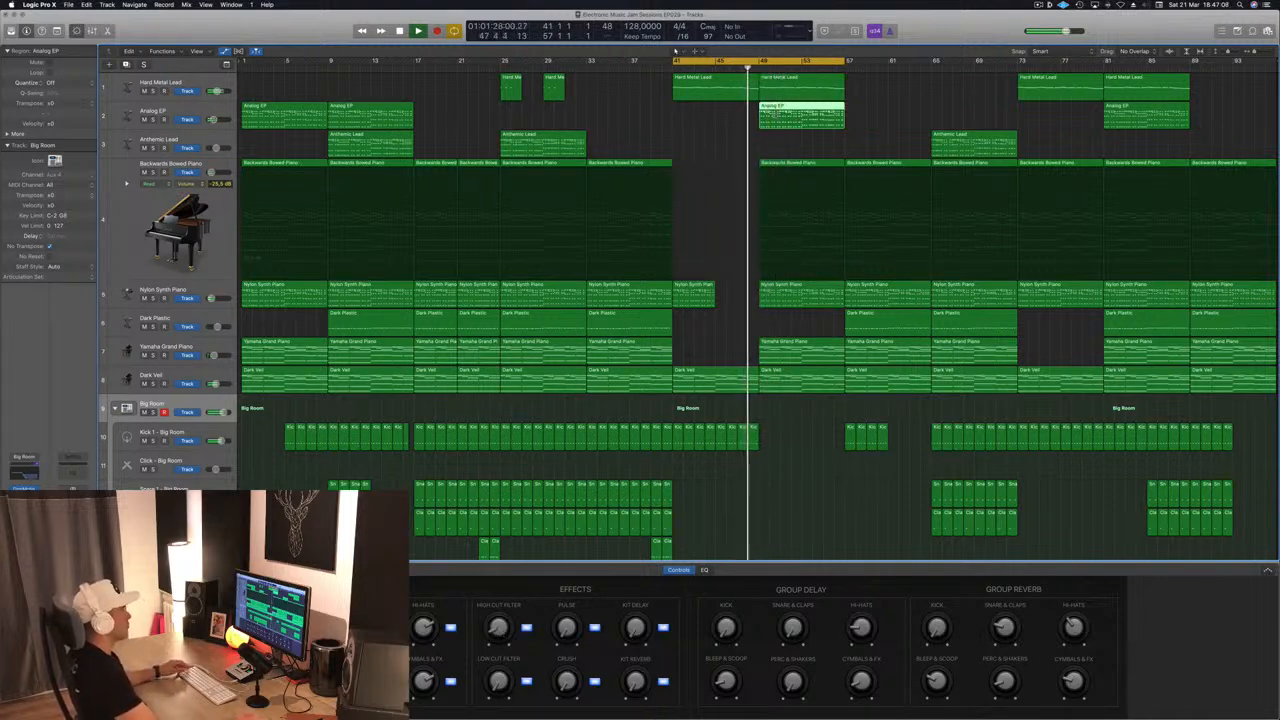
click(734, 122)
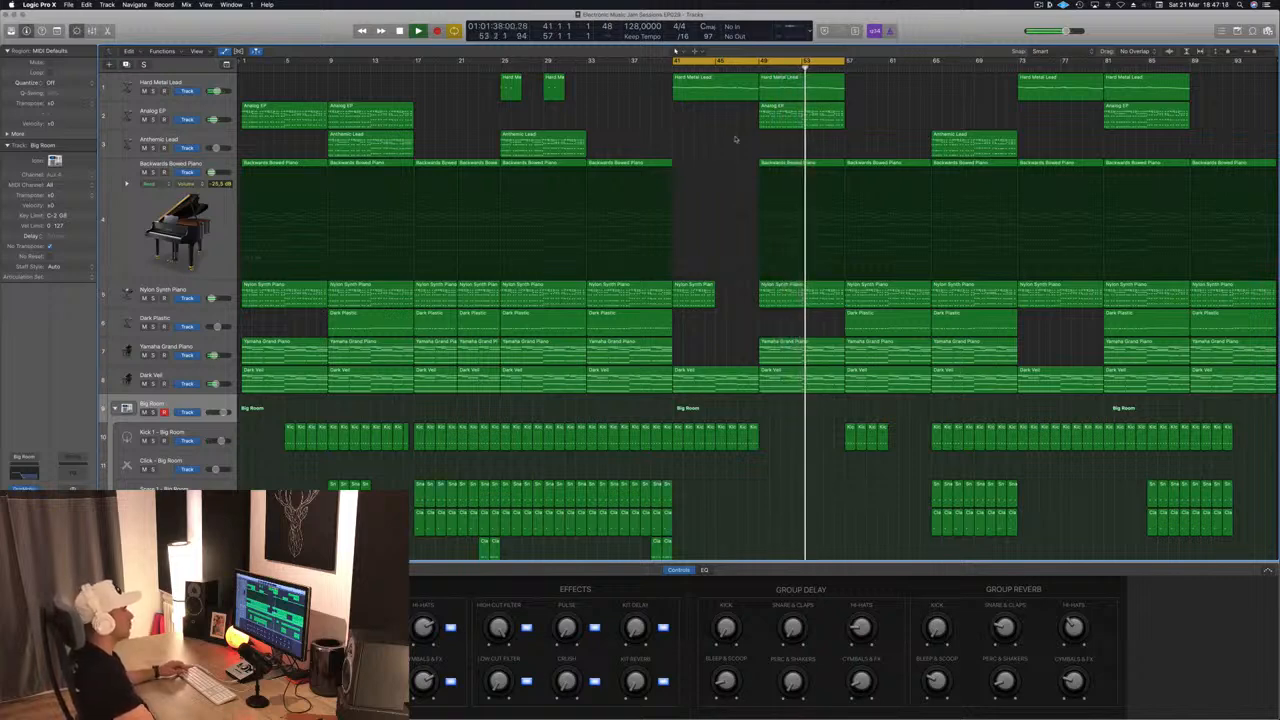
- Delete the Kick 1 regions between bars 57 and 61 and save the project
key(super+Right)
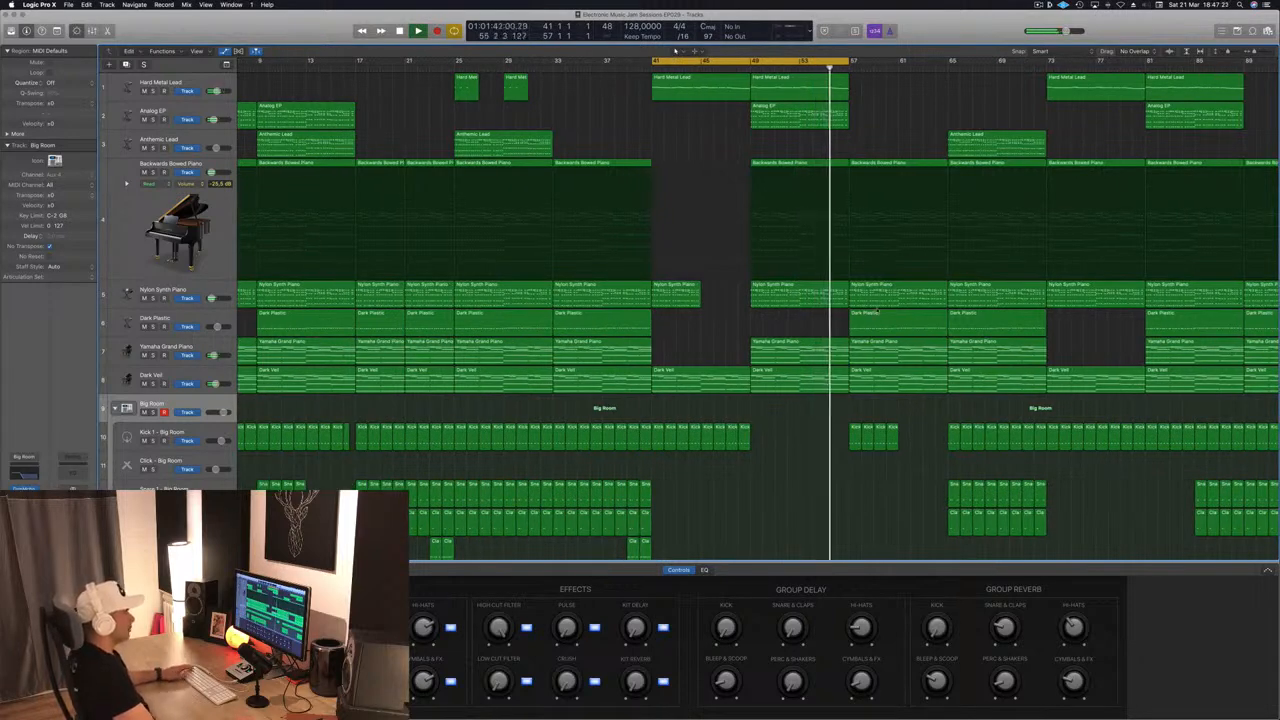
click(861, 428)
key(Delete)
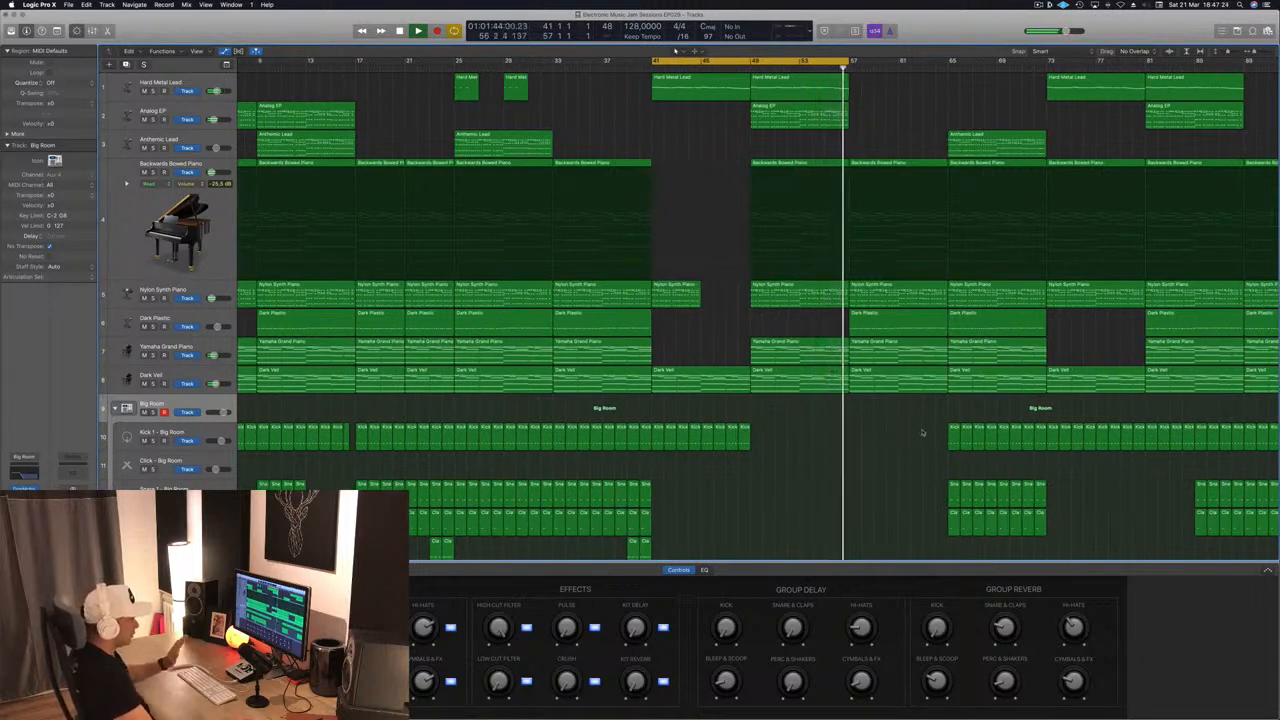
key(super+s)
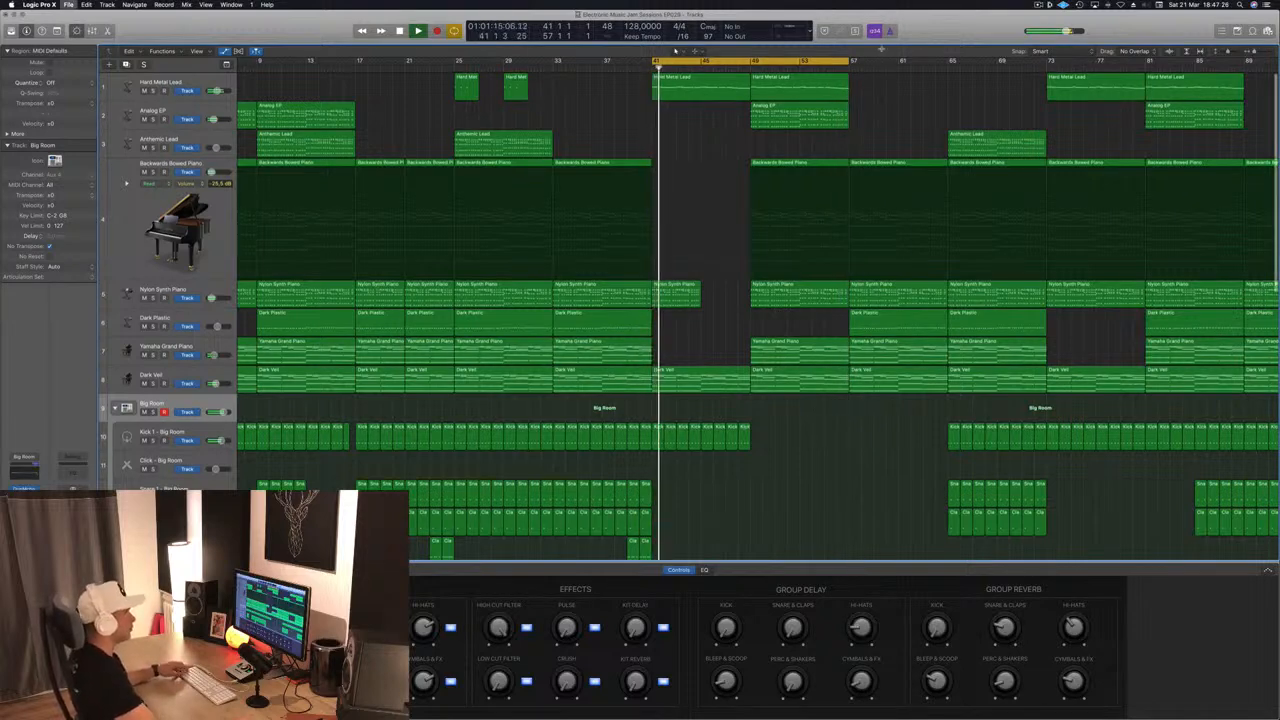
- Extend the cycle range to end at bar 65, save the project and continue playback from bar 57
drag(850, 60, 950, 60)
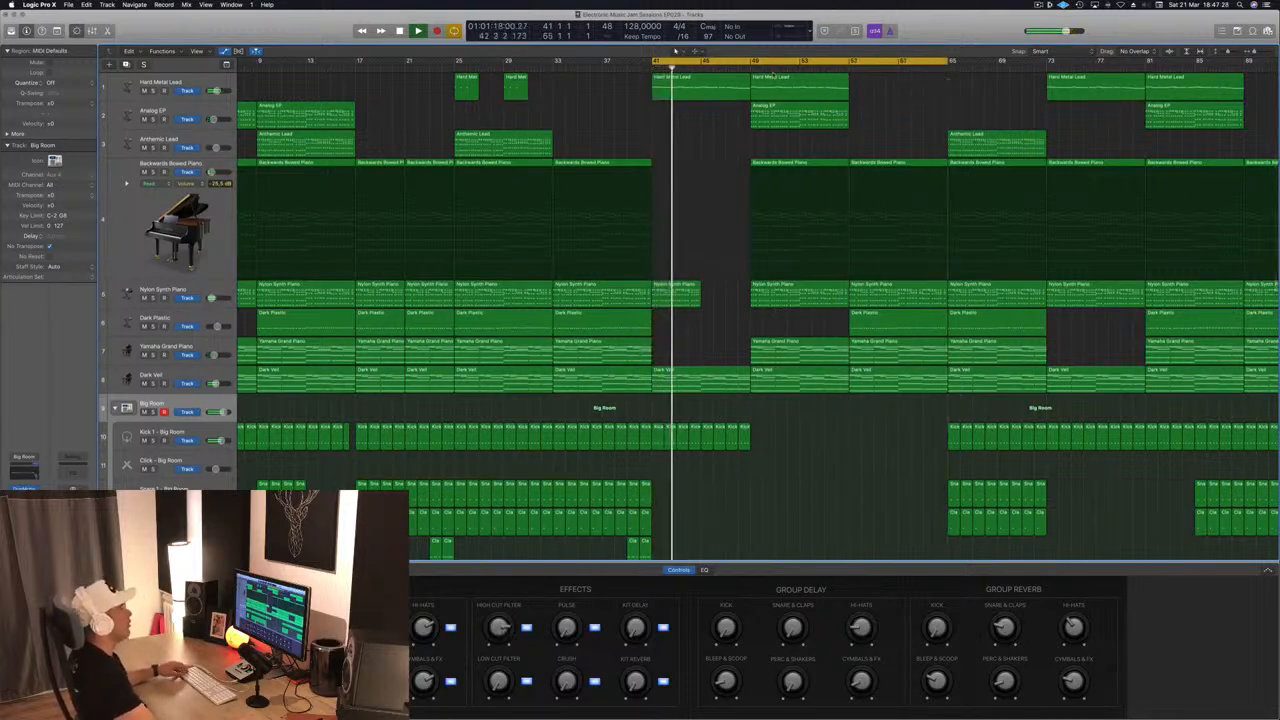
key(super+s)
click(848, 66)
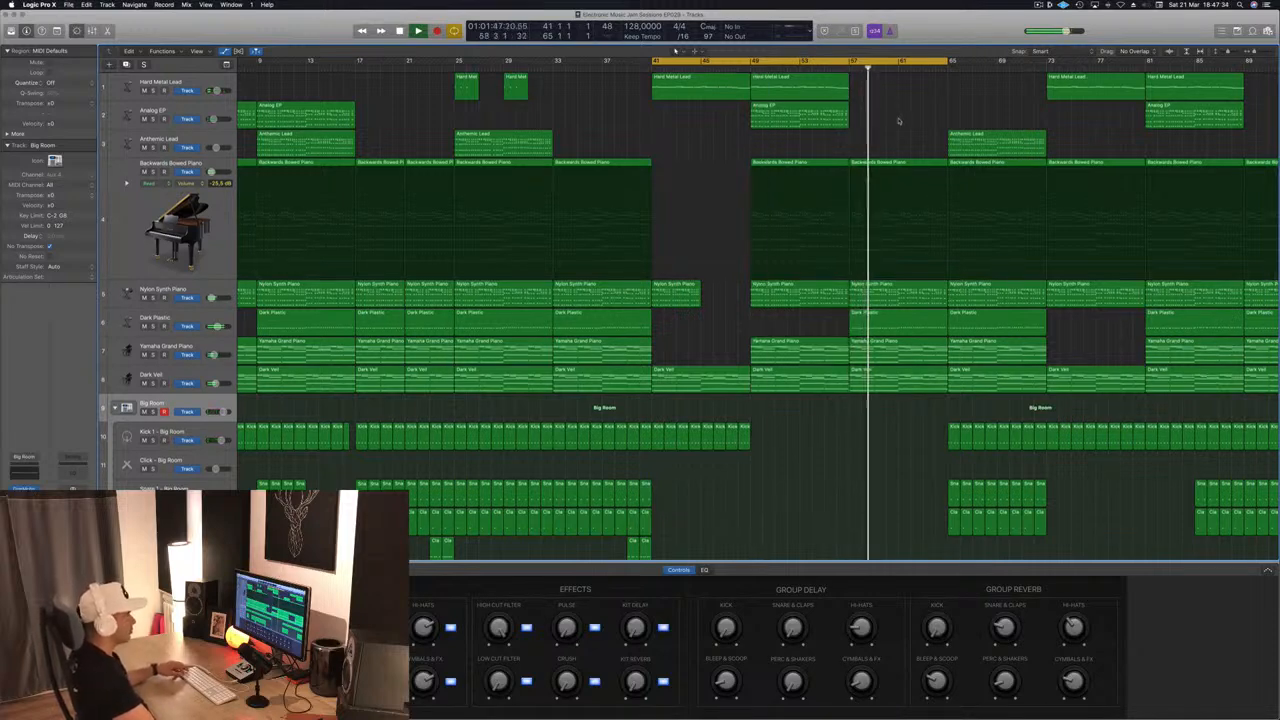
- Copy the Anthemic Lead region at bar 65 to bar 57 on the same track
click(966, 133)
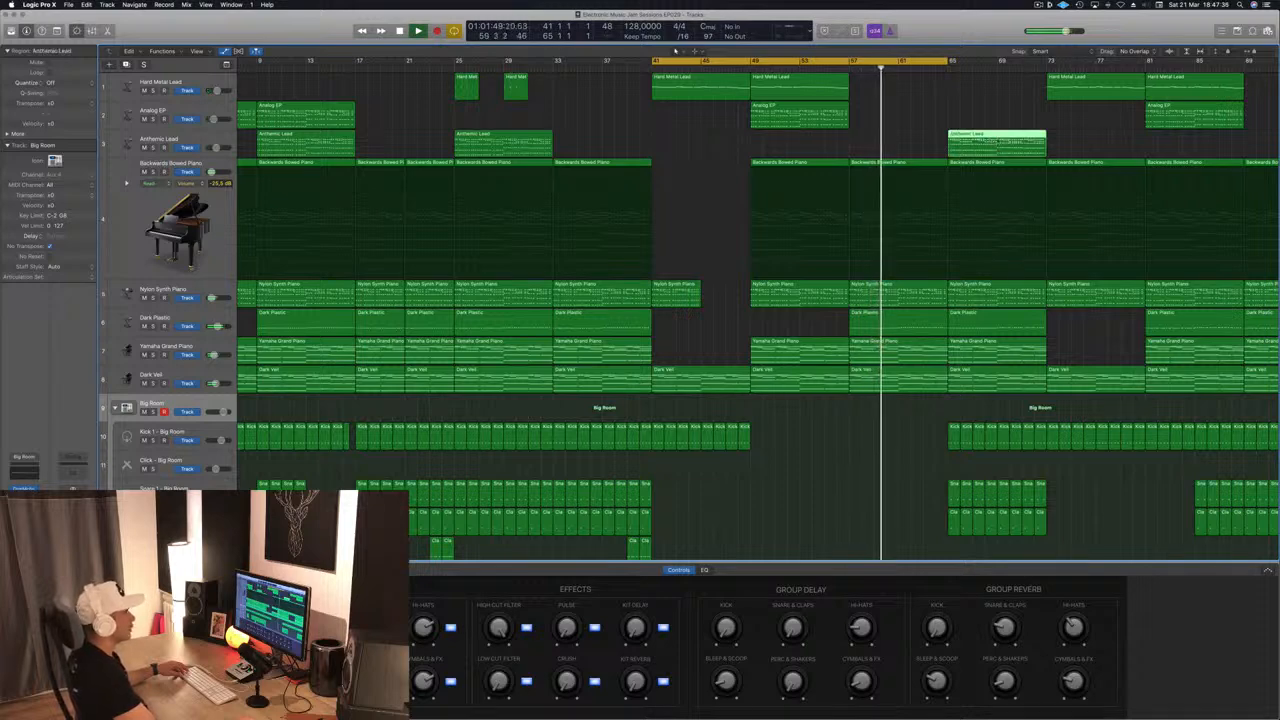
click(835, 71)
drag(1005, 150, 906, 150)
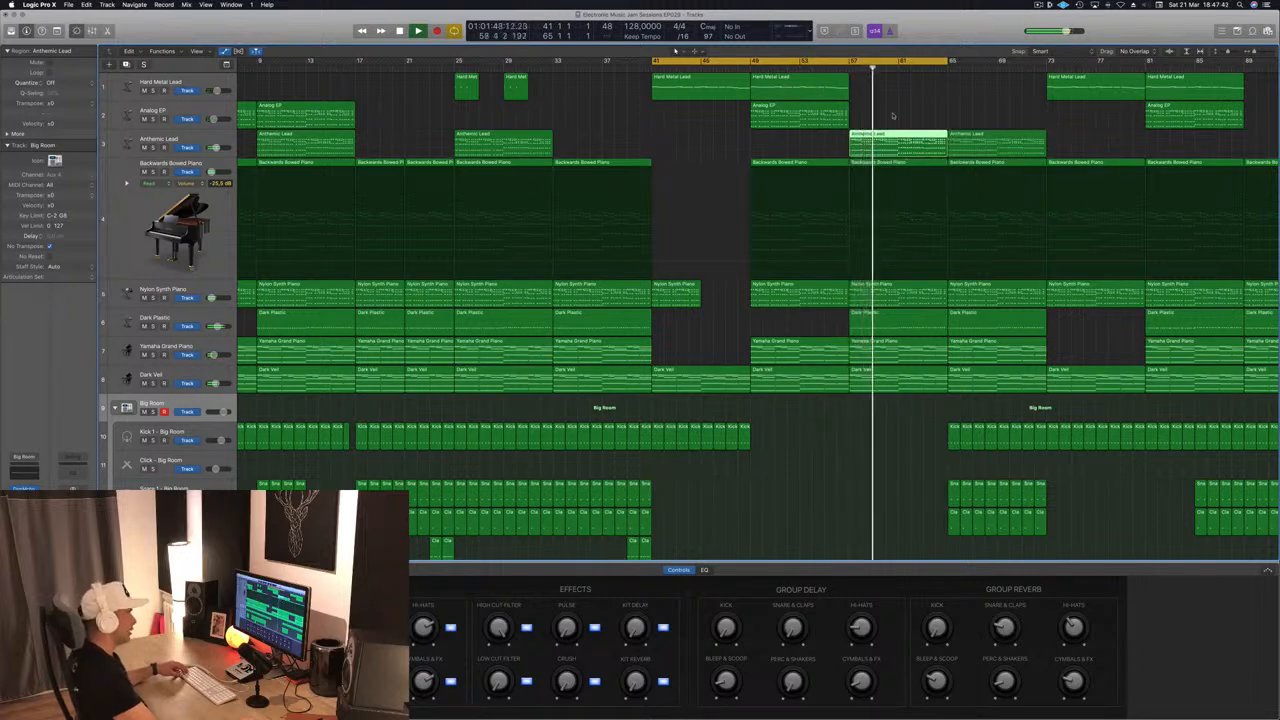
- Copy the two Snare 2 track regions before bar 41 to bar 57 and play them back
scroll(738, 515, down, 5)
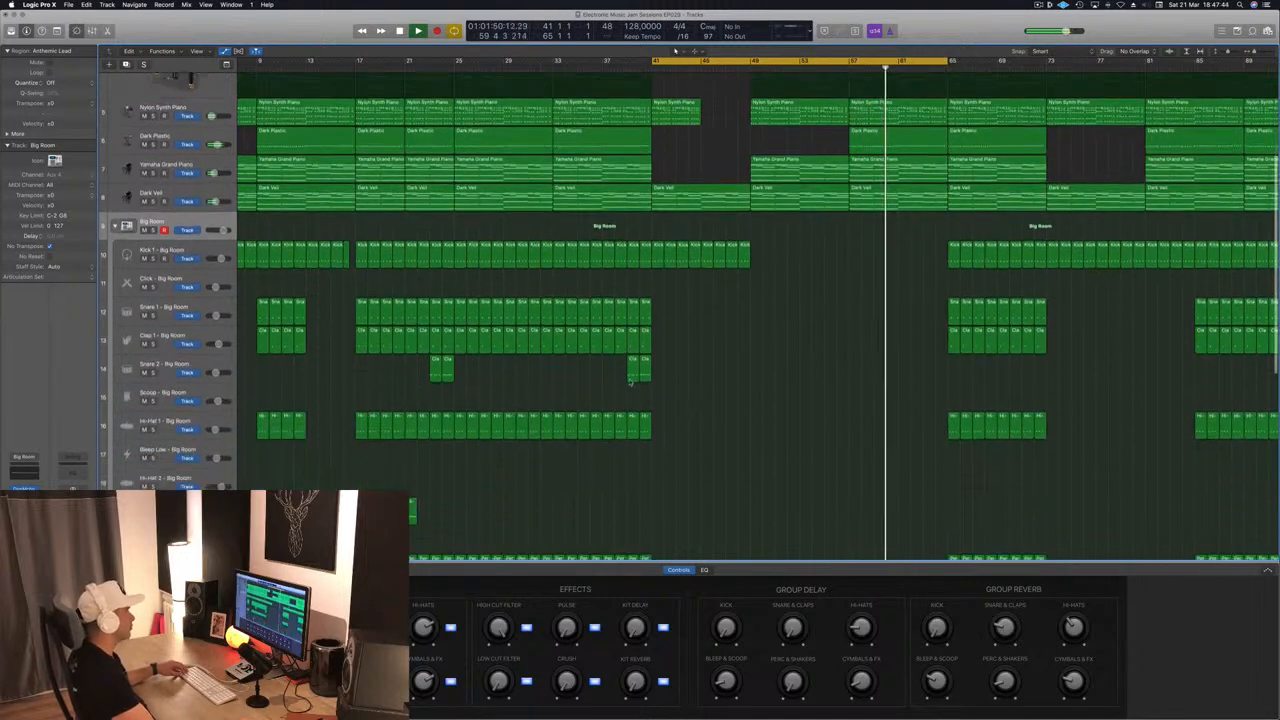
drag(632, 359, 855, 367)
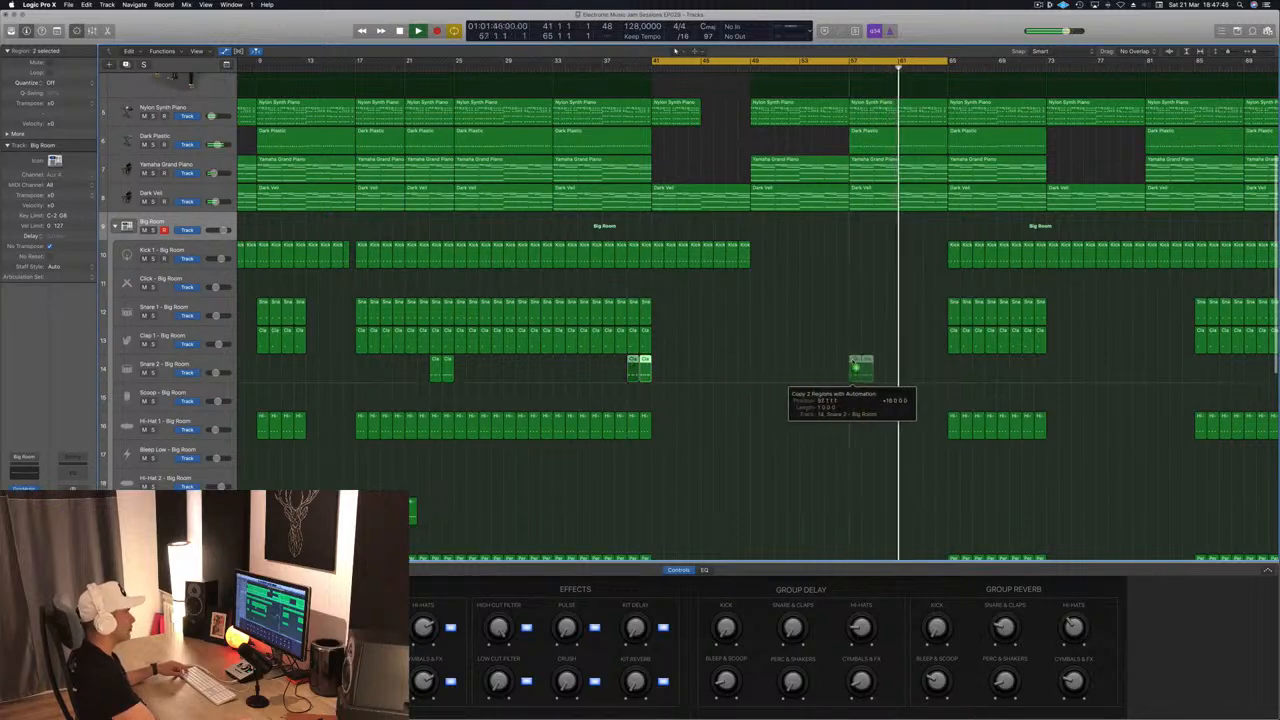
click(845, 67)
click(899, 356)
click(867, 359)
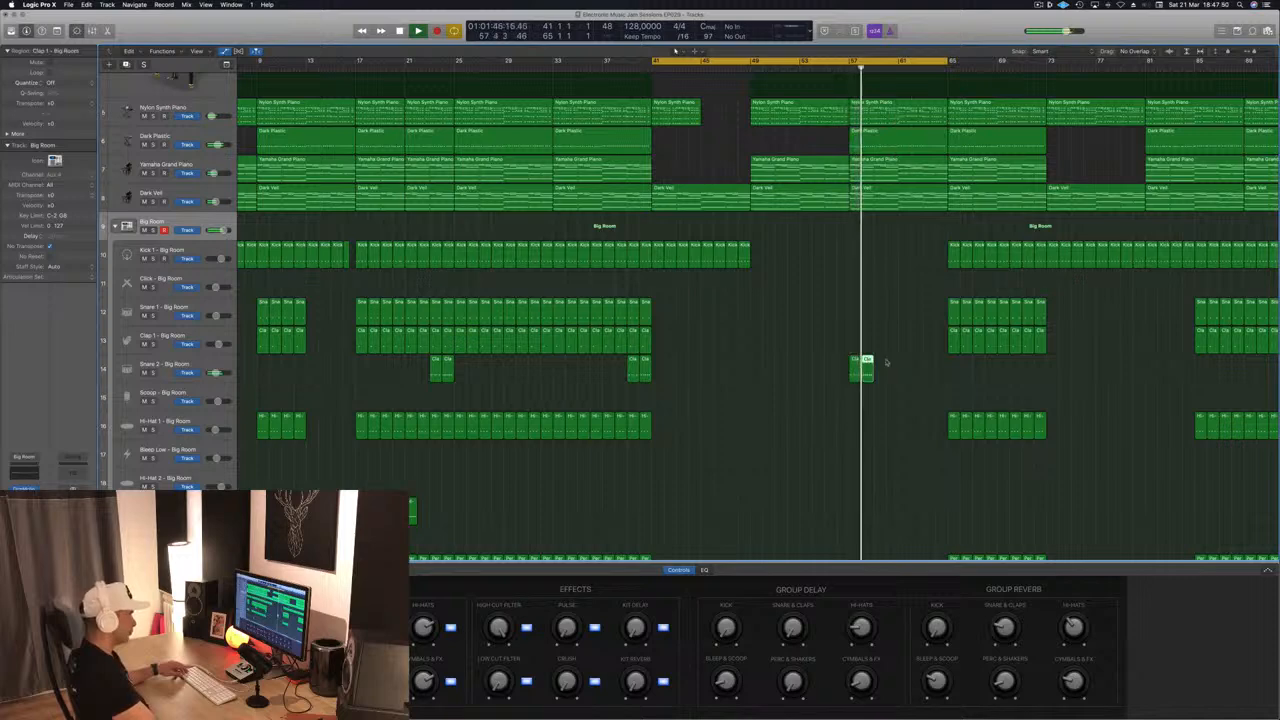
- Check the copied Snare 2 notes in the Piano Roll and rearrange the regions into a four-bar roll from bar 61 to 65
key(p)
click(896, 363)
click(865, 361)
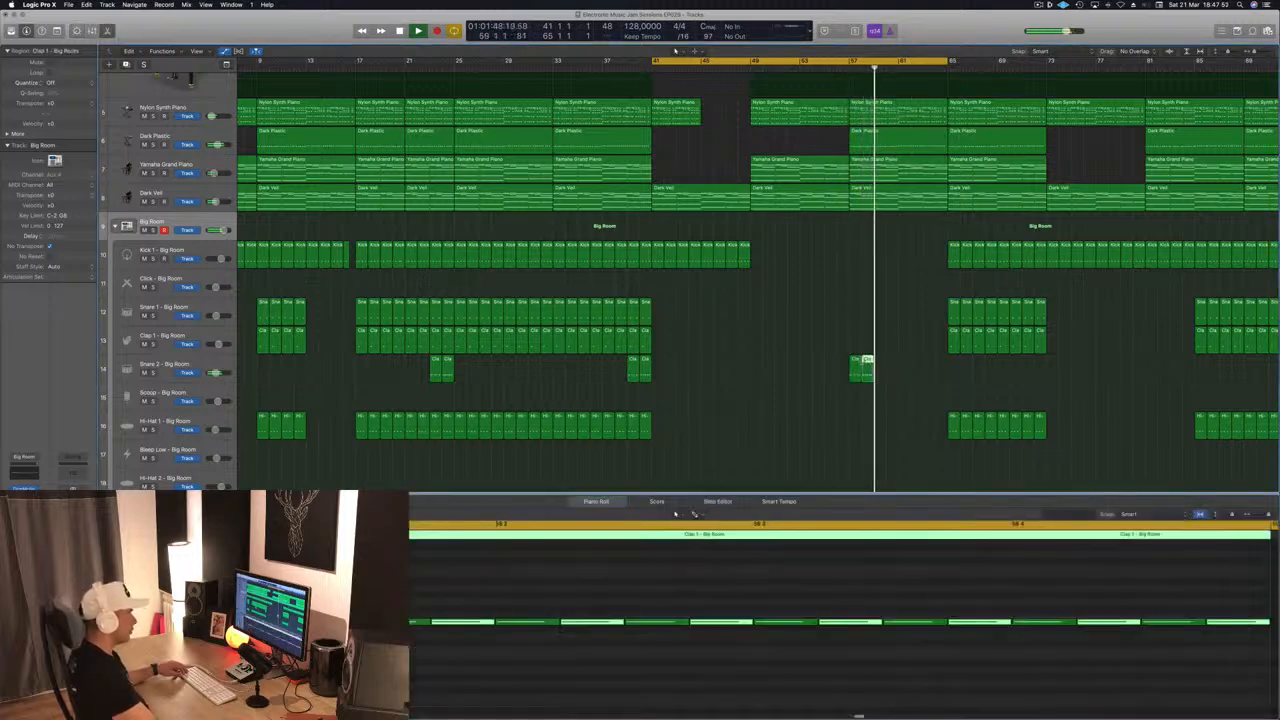
drag(871, 366, 910, 365)
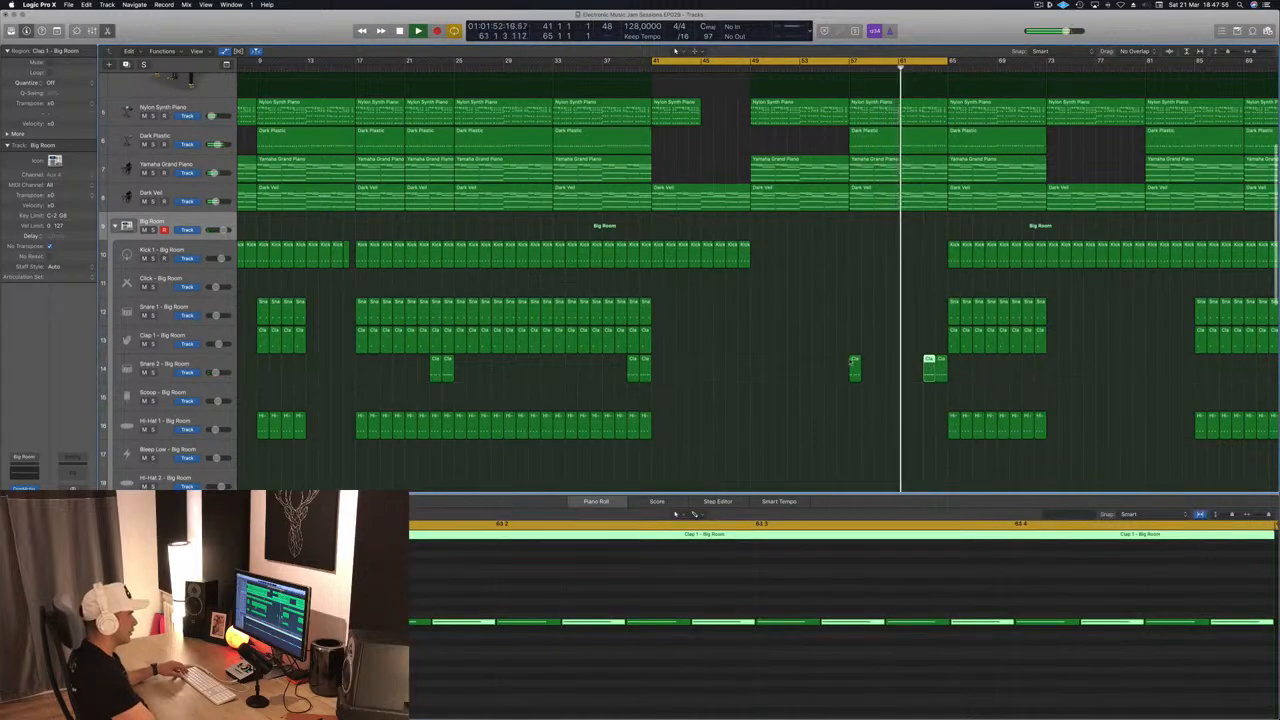
double_click(855, 361)
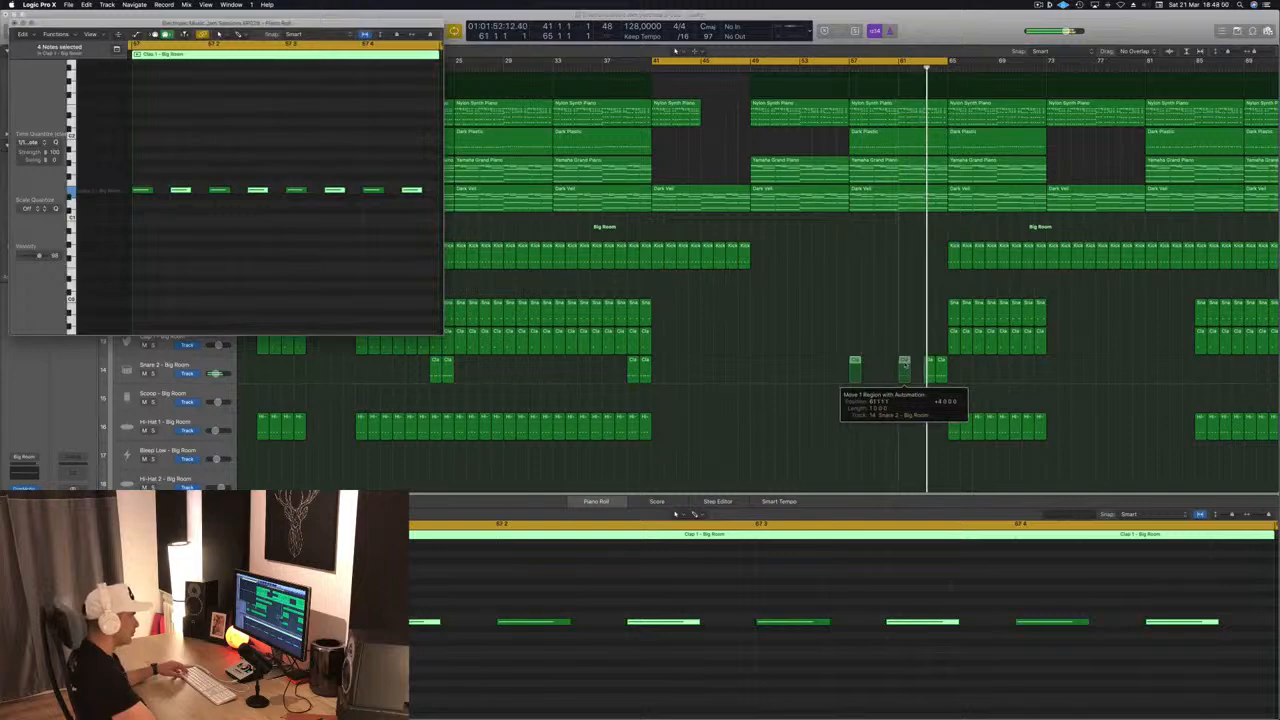
drag(903, 365, 918, 370)
- Play from bar 57, close the editor, shrink the tracks to review the whole arrangement, and save the project
key(super+Left)
scroll(884, 320, up, 5)
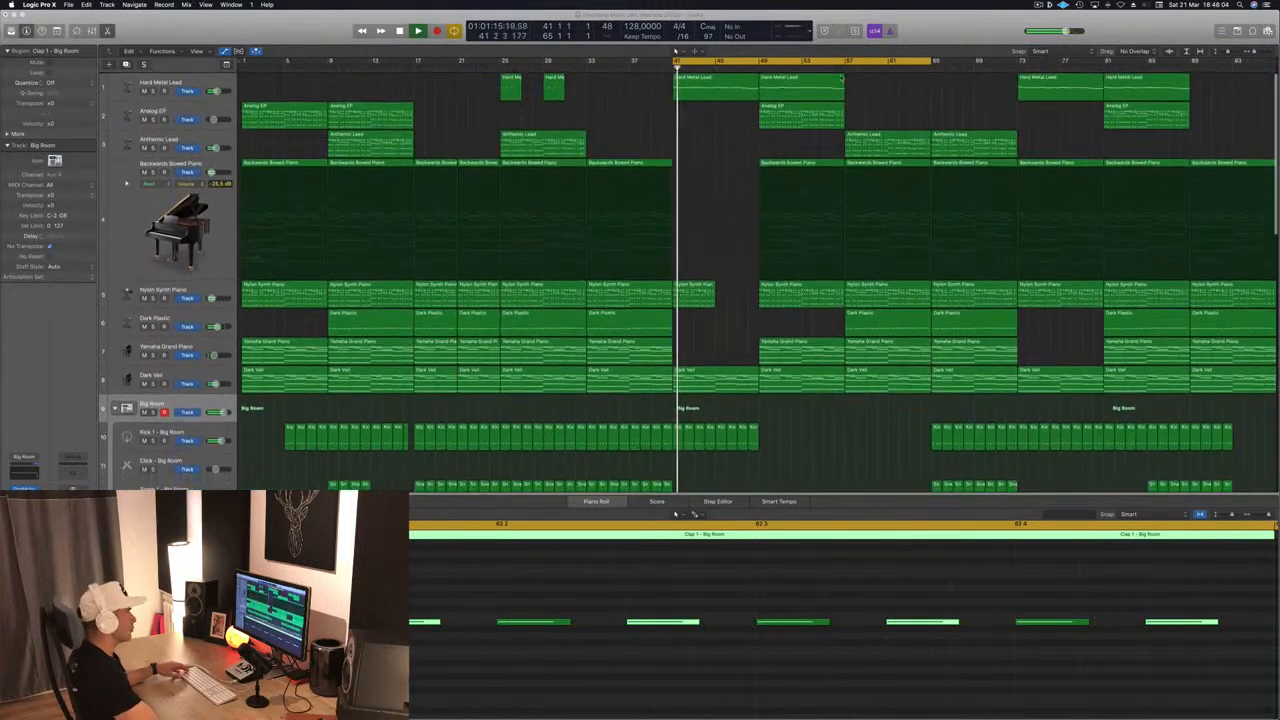
click(840, 69)
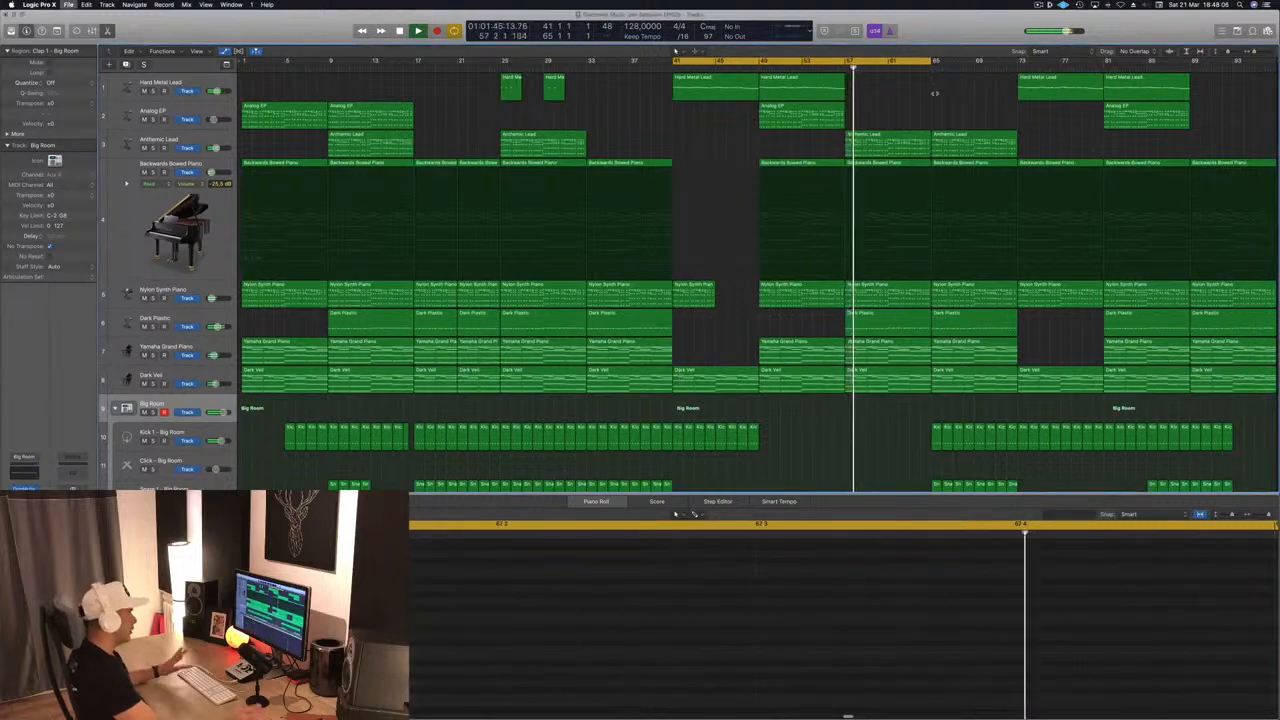
key(super+Up)
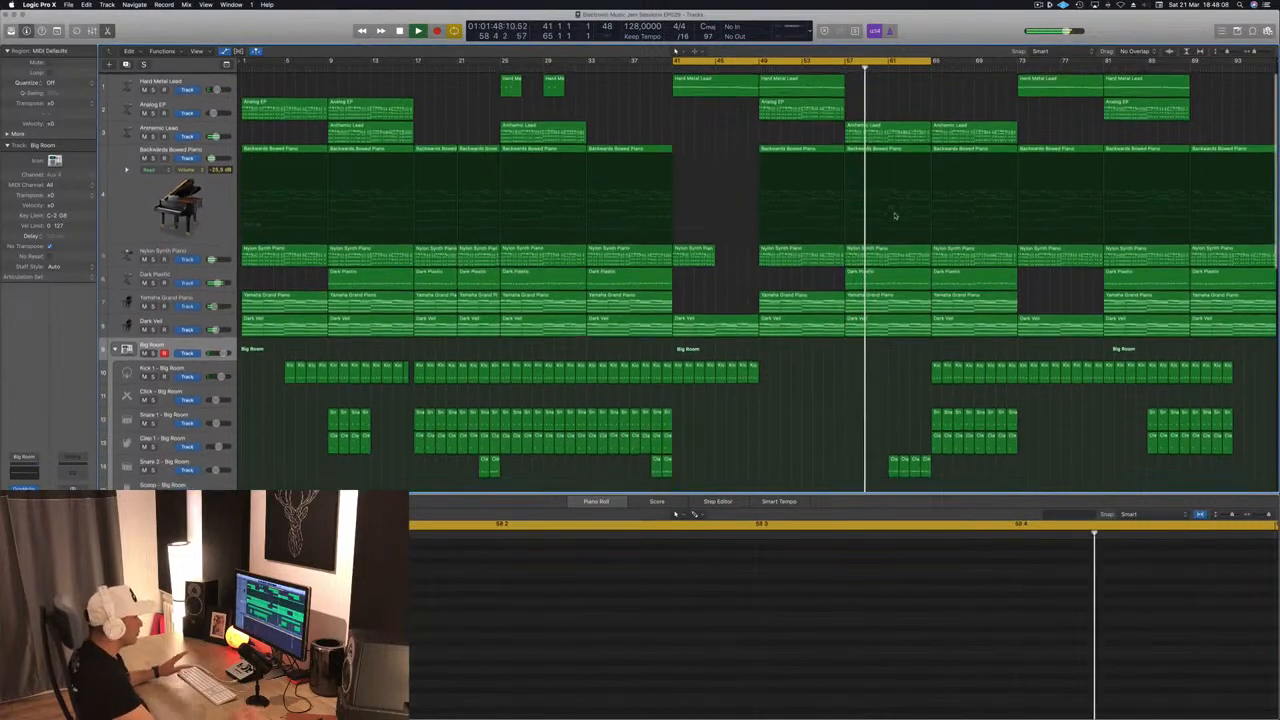
key(x)
key(x)
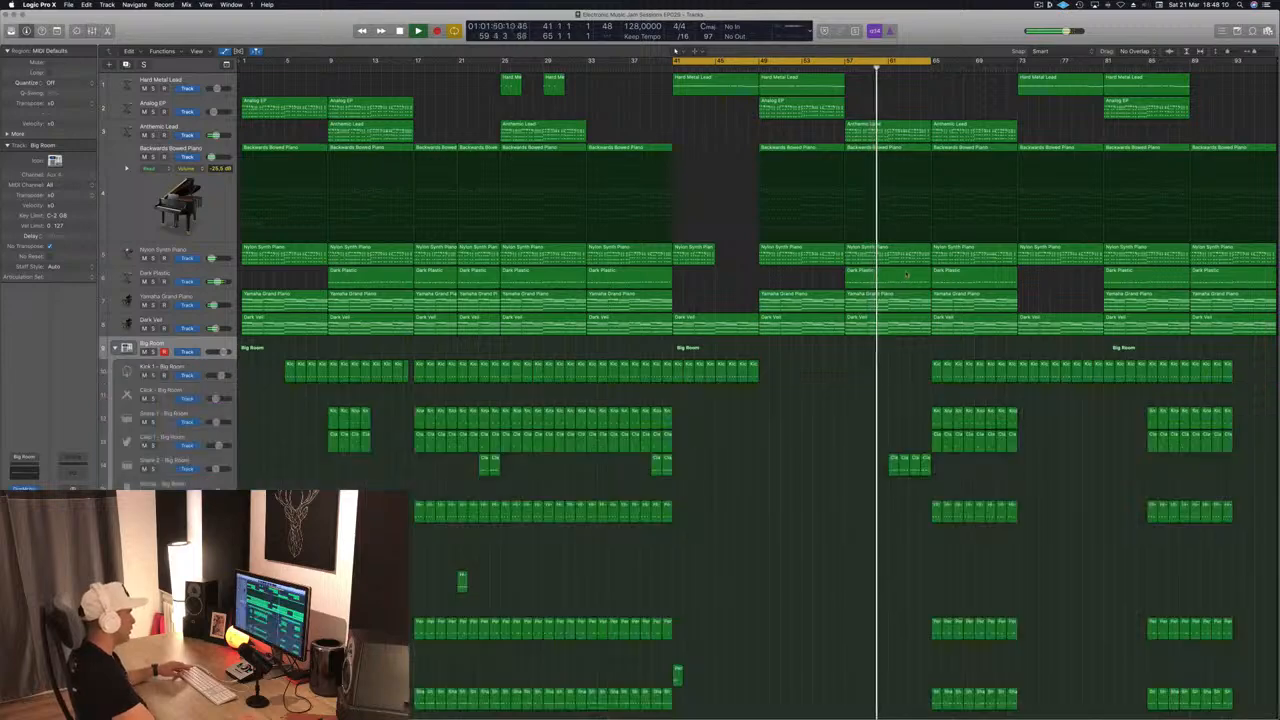
key(super+Up)
key(super+Up)
key(super+Up)
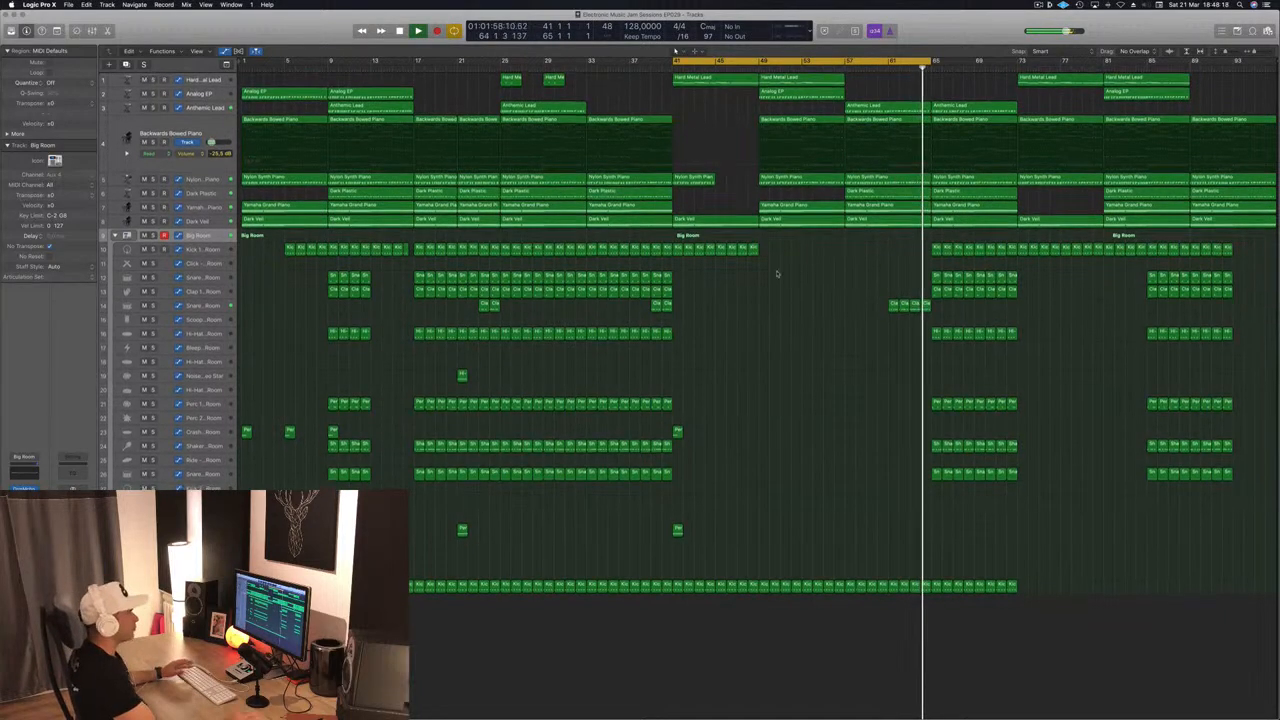
scroll(786, 370, up, 5)
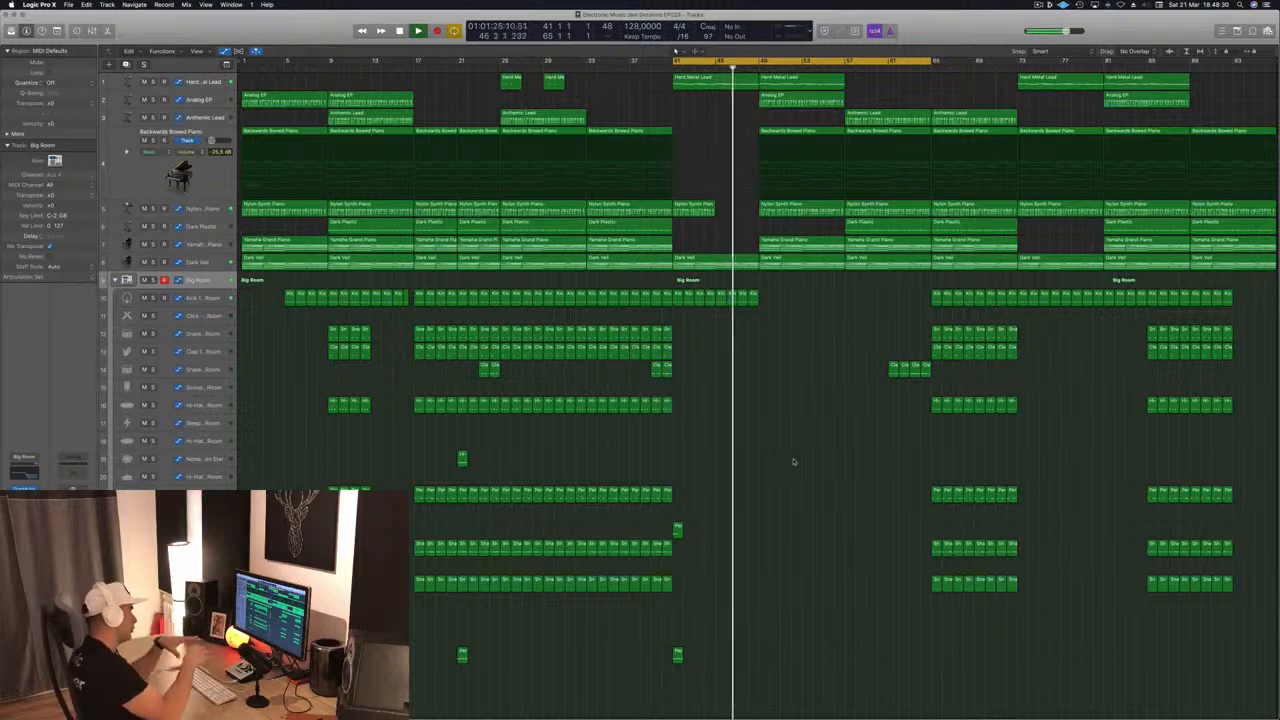
key(super+s)
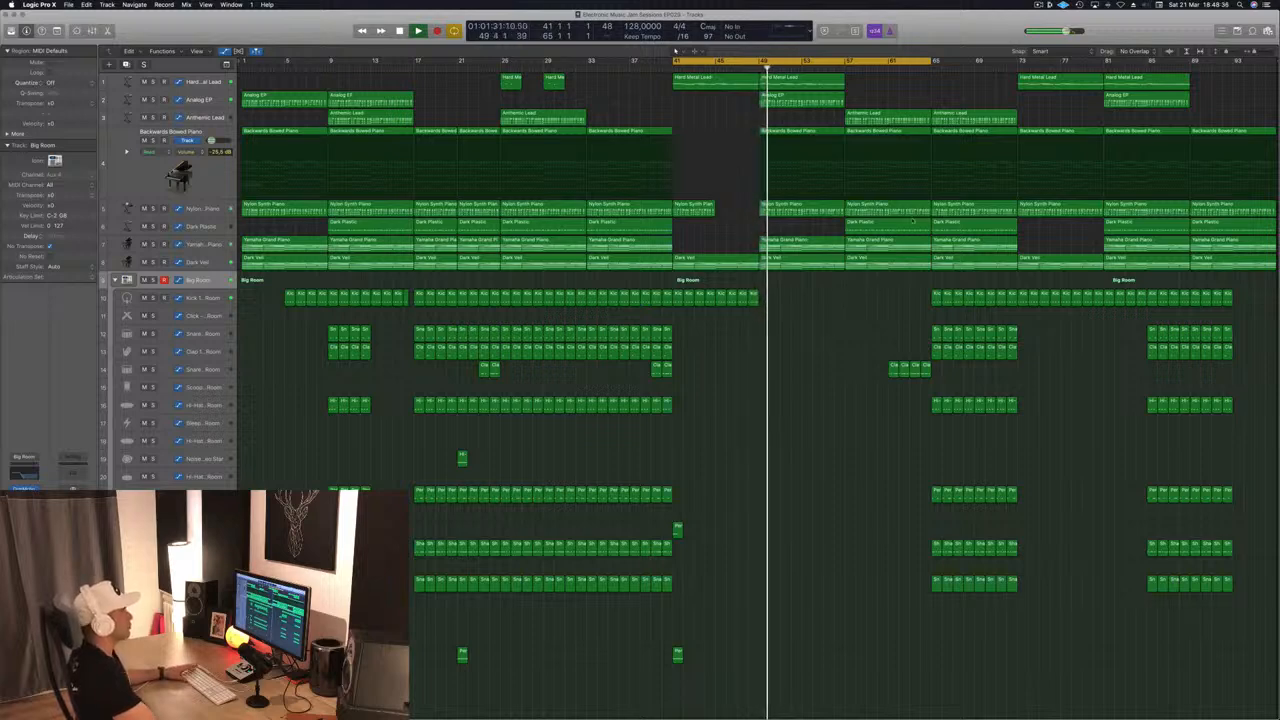
- Move the cycle range to bars 57 through 81 and delete the Dark Plastic region between bars 57 and 65
drag(897, 61, 1072, 61)
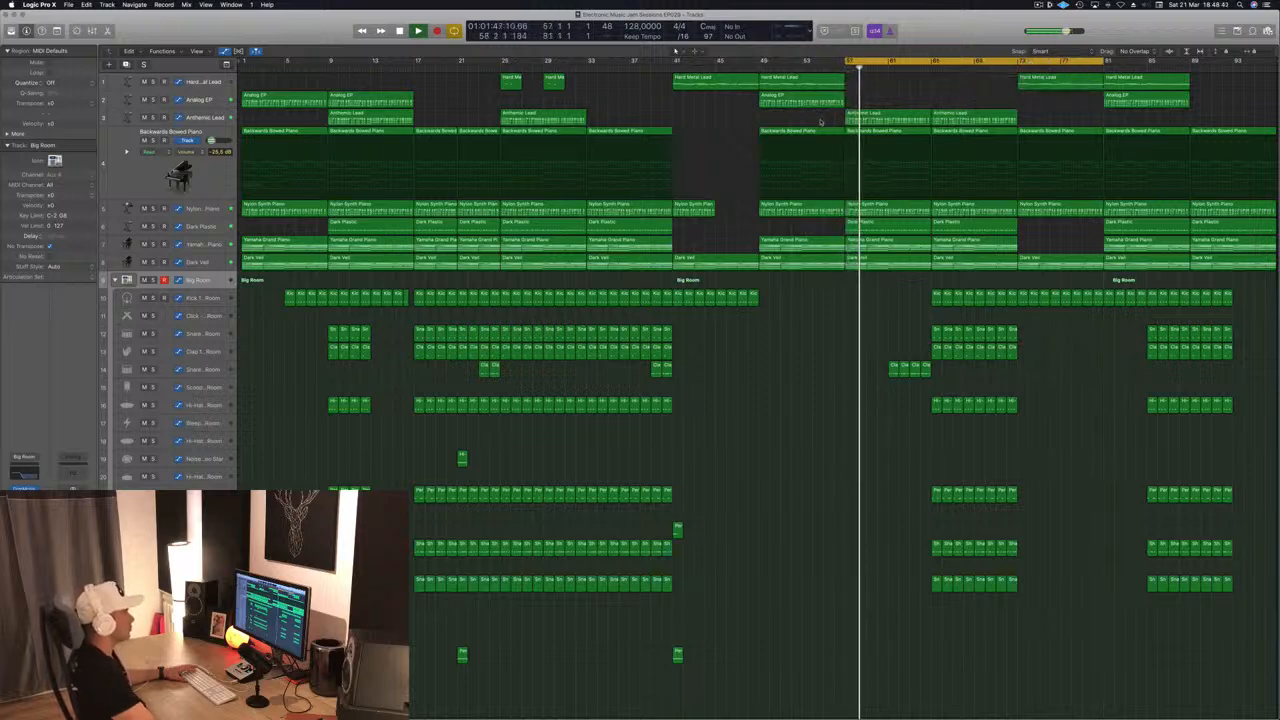
click(886, 229)
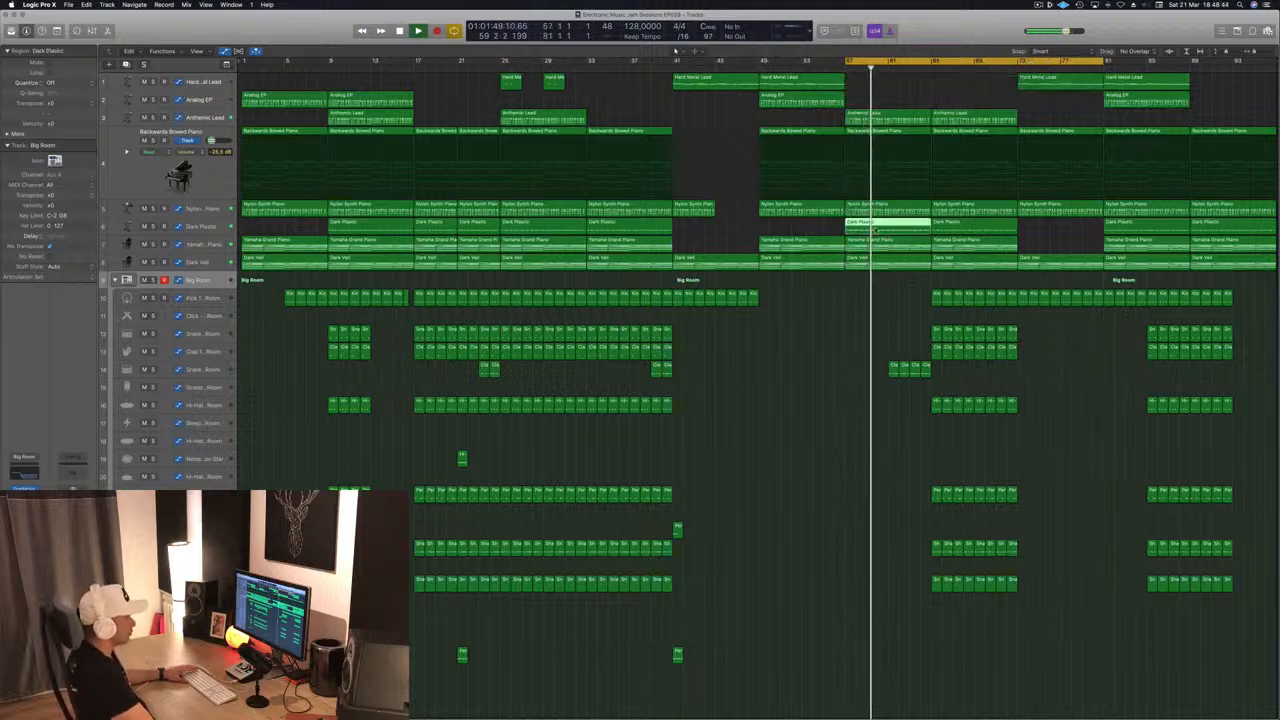
key(Delete)
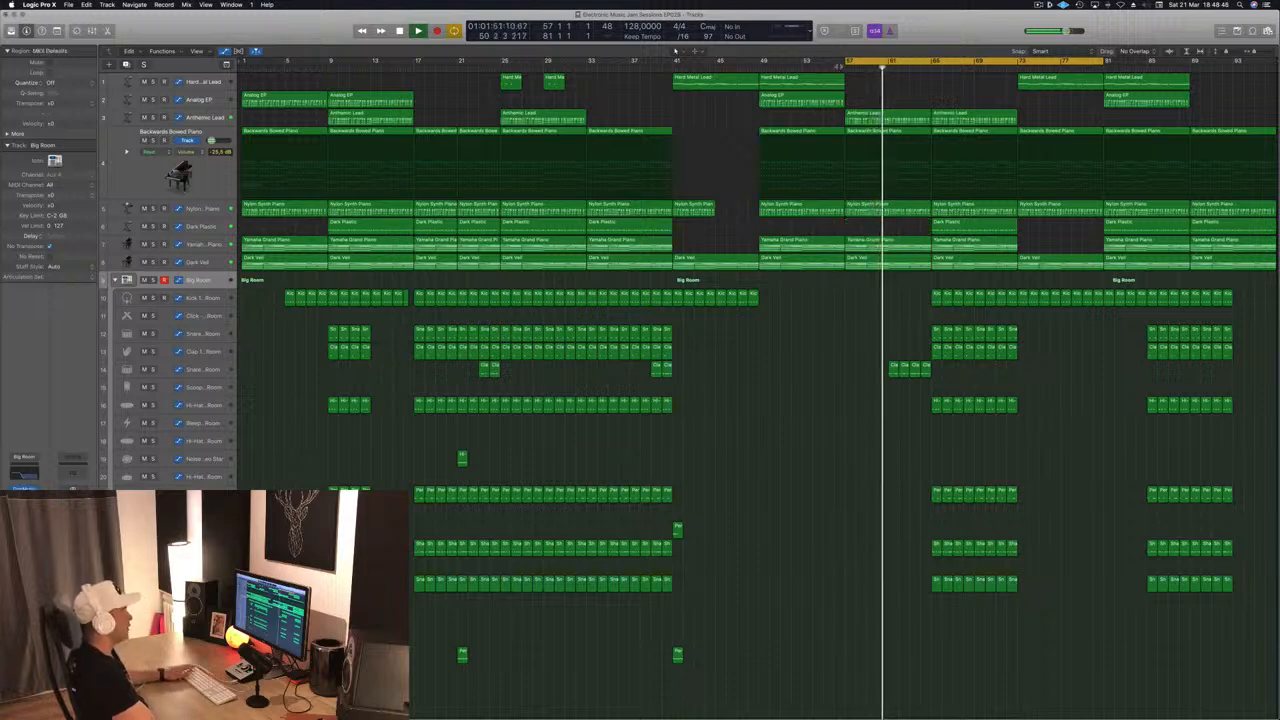
- Duplicate the Dark Veil track with its instrument settings as a new track directly below it
click(214, 261)
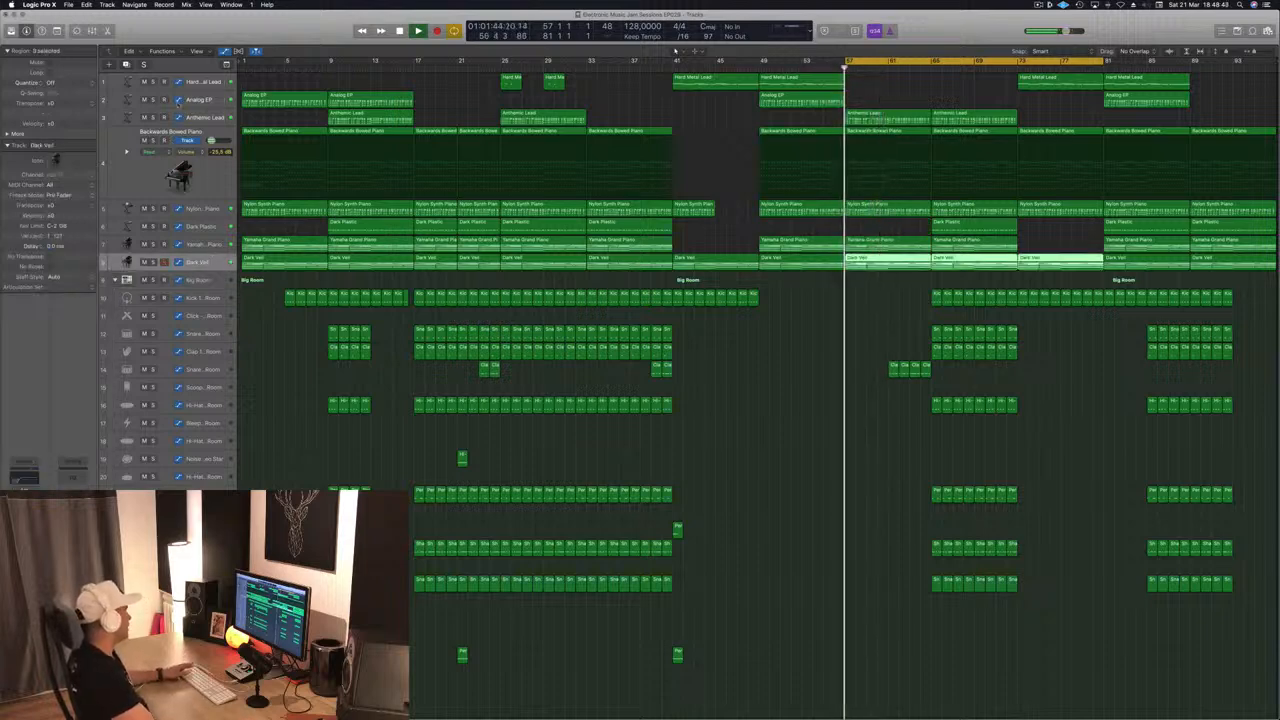
key(alt+super+s)
click(876, 265)
drag(876, 265, 876, 283)
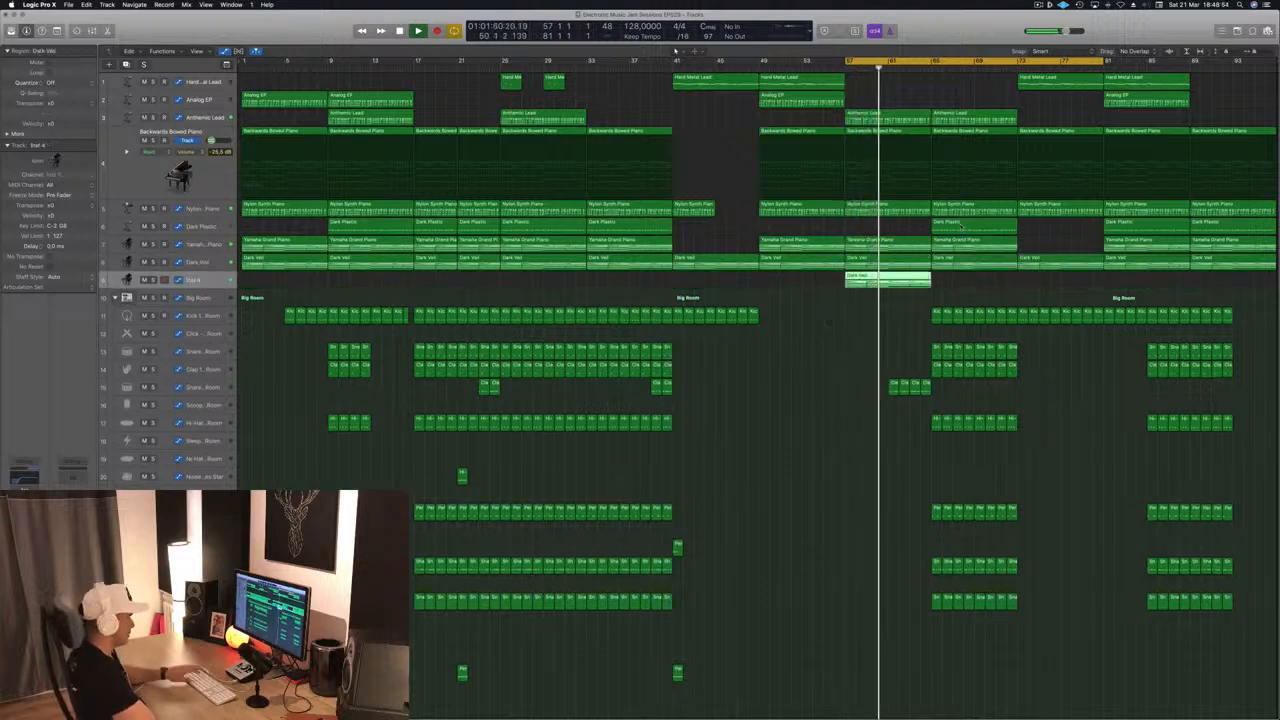
key(Delete)
- Copy the Dark Plastic region at bar 65 onto the new instrument track at bar 57
click(978, 225)
drag(955, 241, 897, 285)
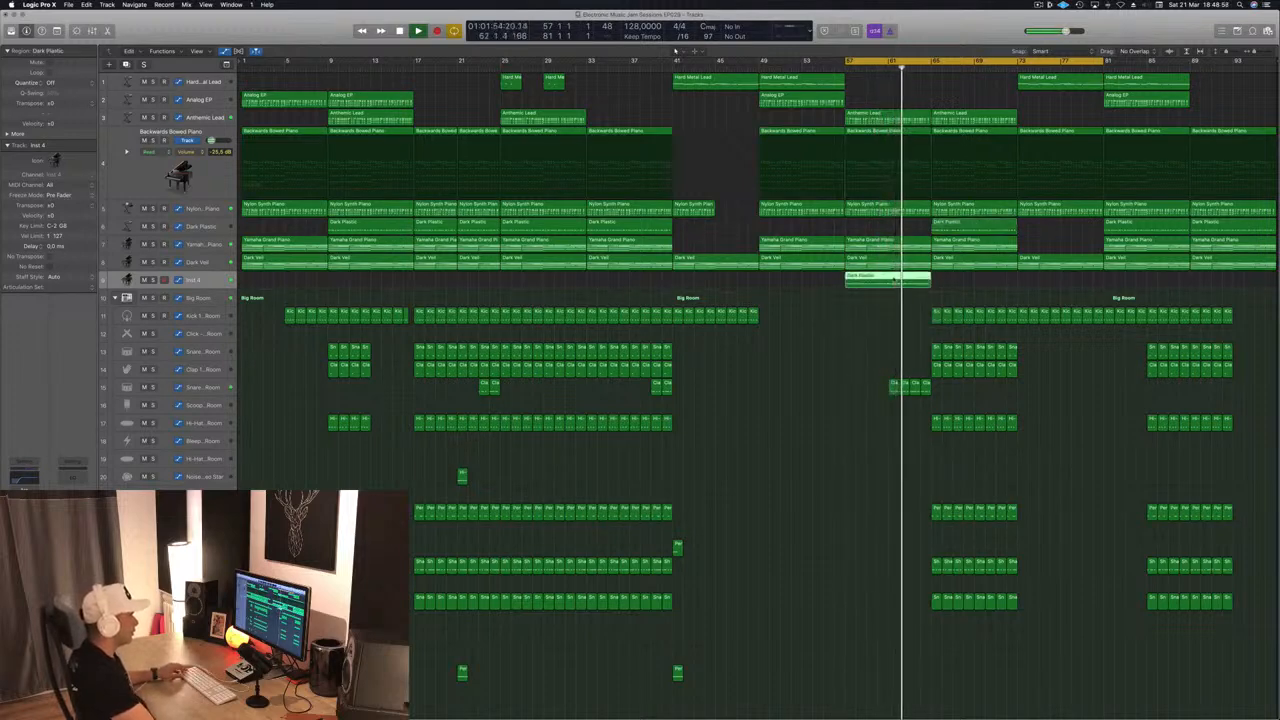
- Reduce the copied Dark Plastic region's repeated notes to two sustained four-bar notes starting at bars 57 and 61, and play it back
double_click(897, 285)
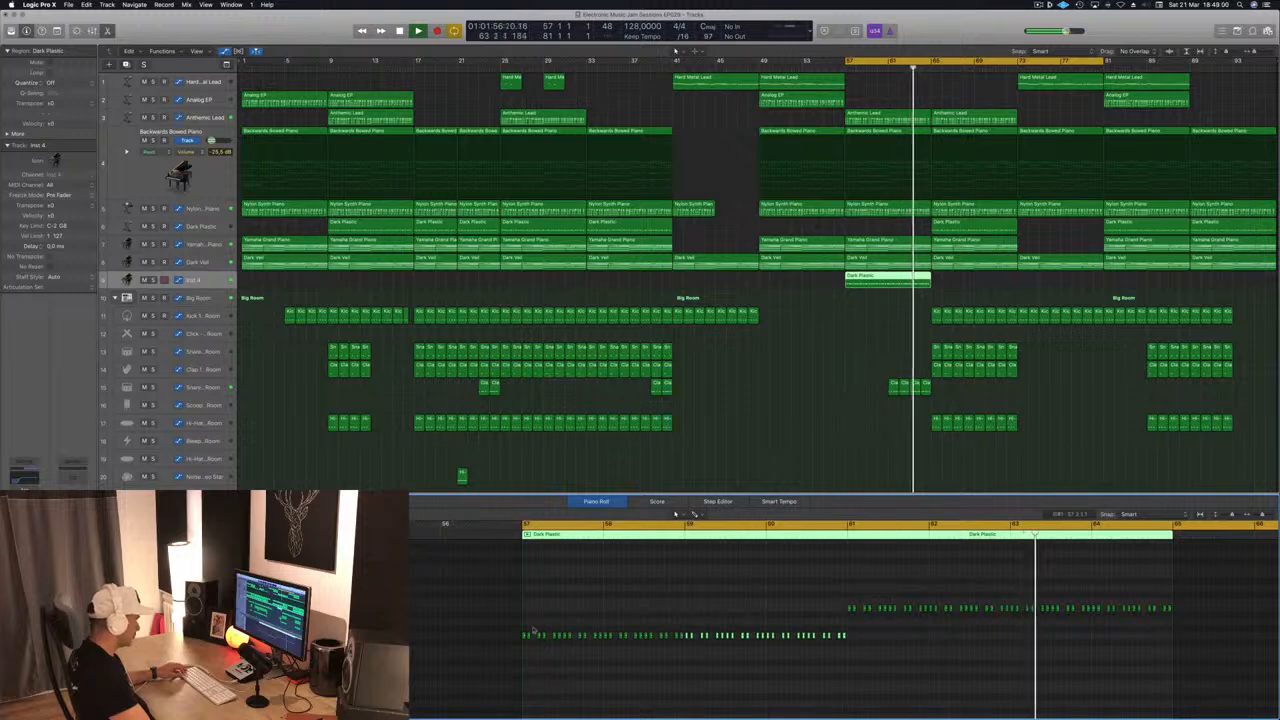
drag(518, 624, 838, 651)
key(Delete)
drag(855, 601, 1214, 630)
key(Delete)
drag(432, 586, 1172, 610)
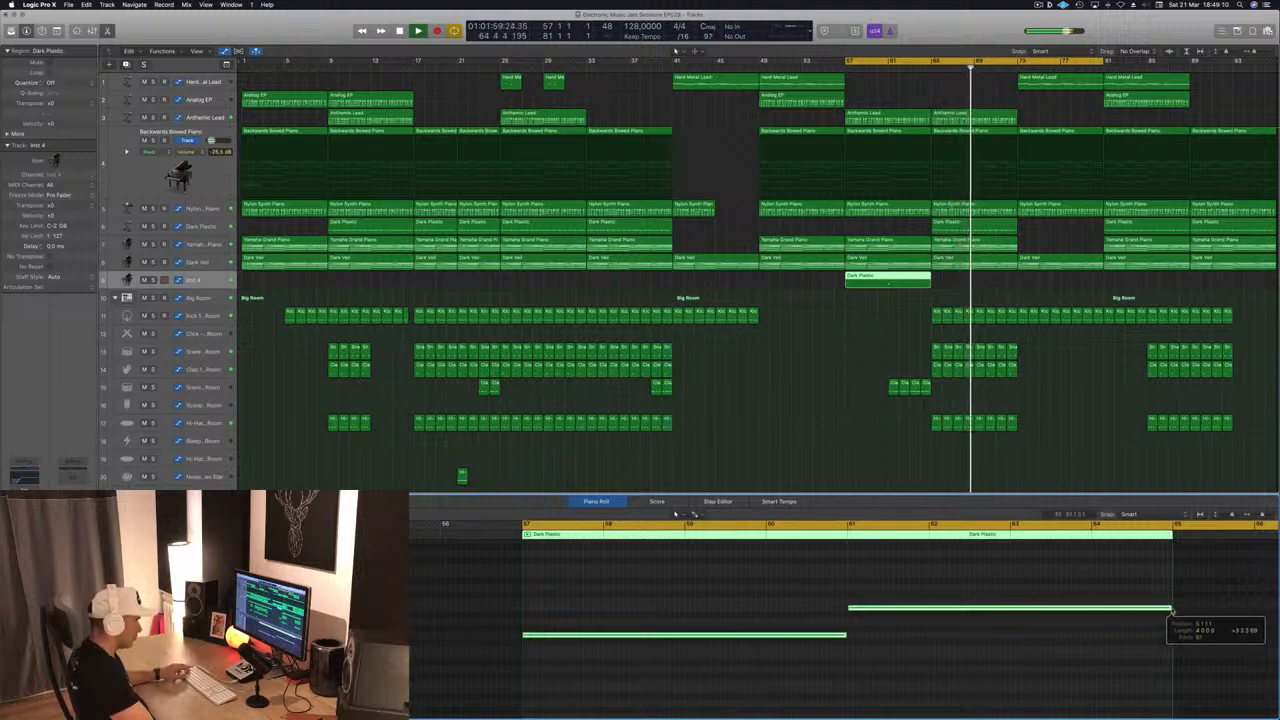
key(Return)
key(Return)
key(Tab)
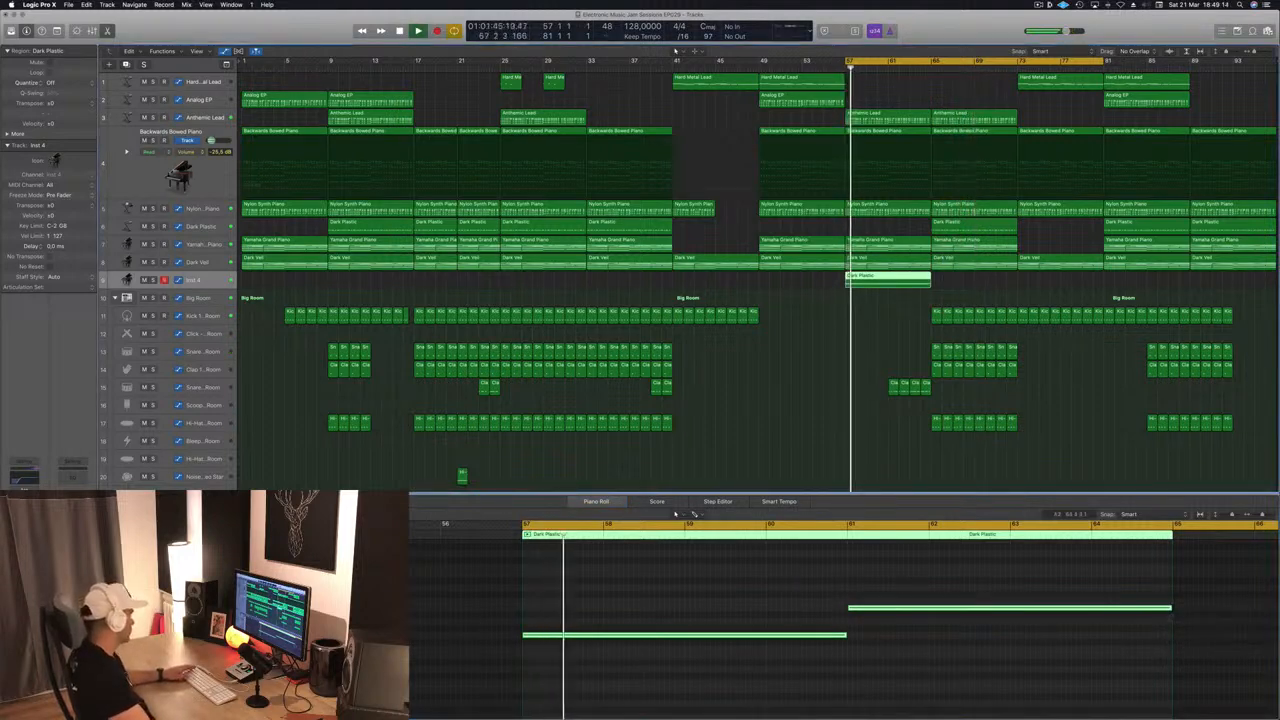
- Open Alchemy on the new track and load the Deeper Emotion (1) preset from the Pads category
click(24, 503)
drag(258, 35, 580, 147)
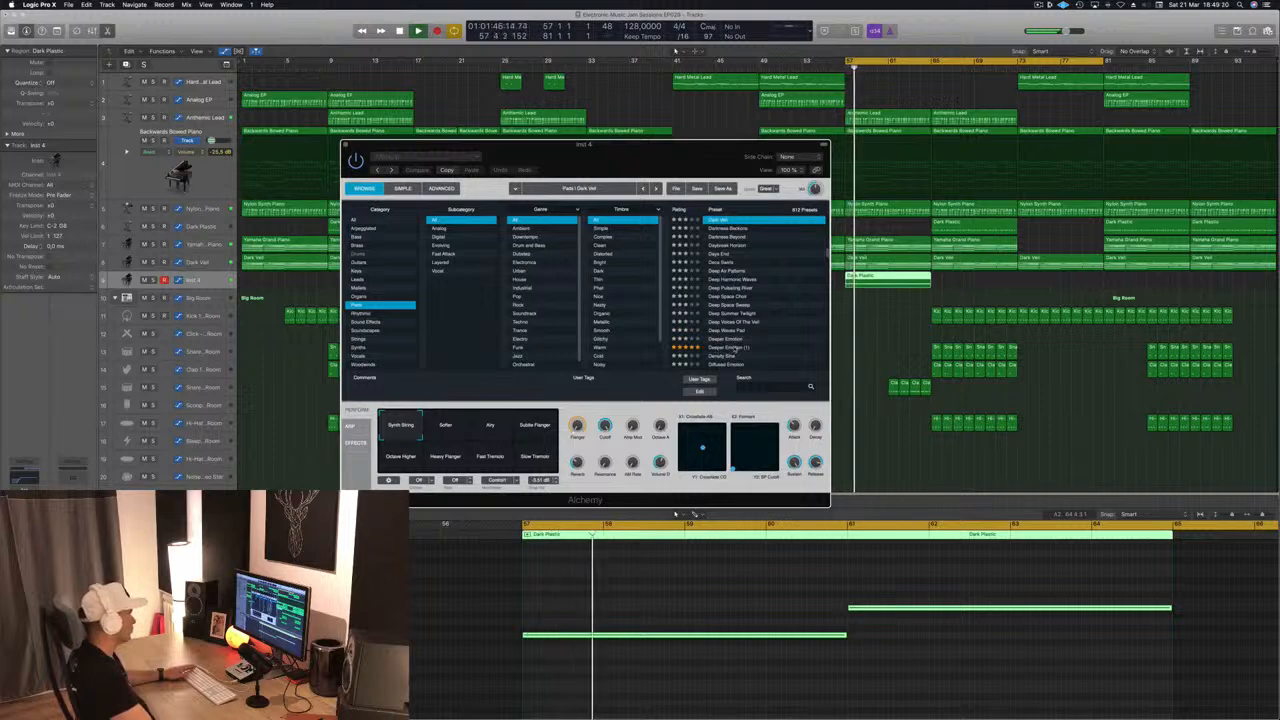
click(736, 349)
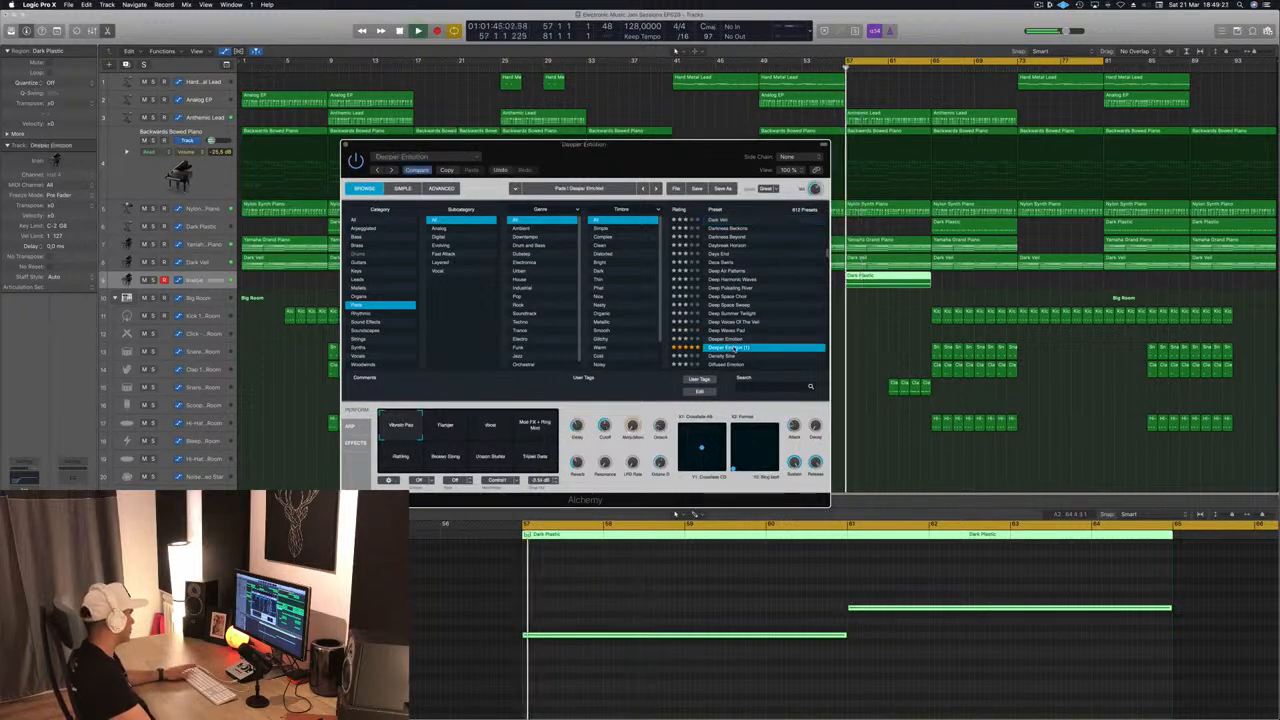
- Lower the low cut in the new pad's Channel EQ to about 20 Hz, close the EQ and resume playback
click(23, 480)
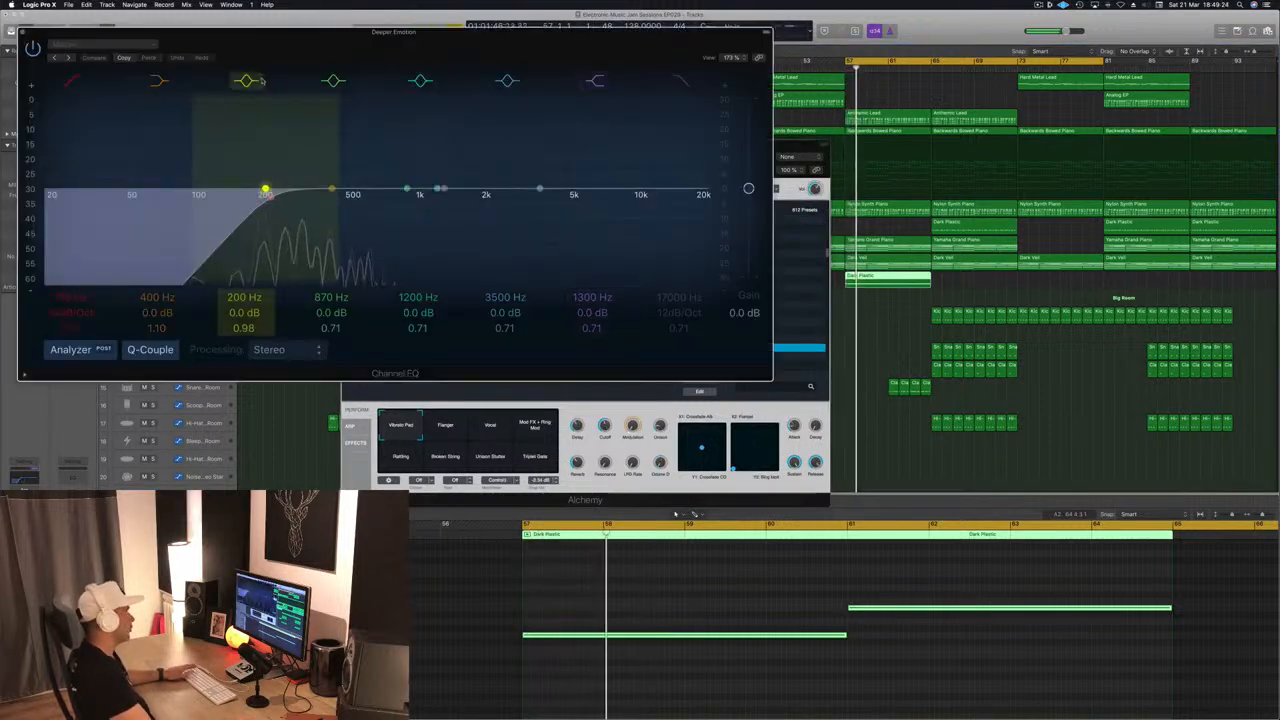
drag(269, 196, 46, 190)
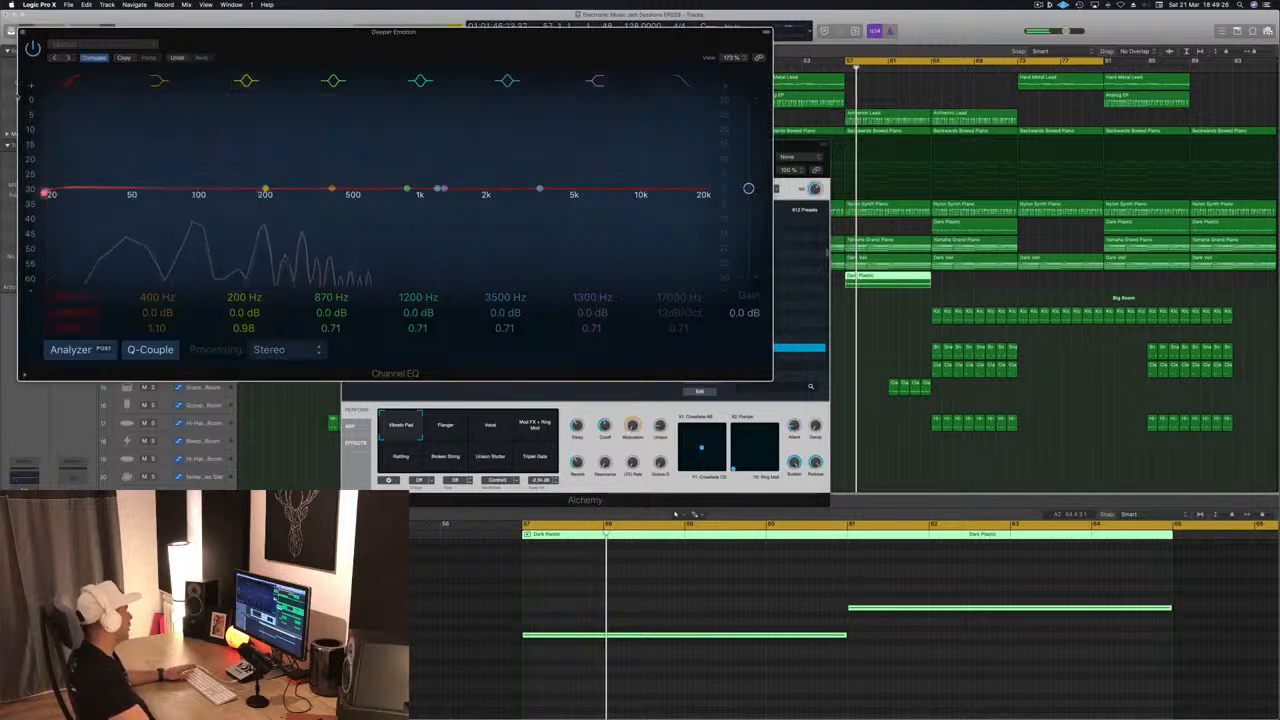
click(24, 32)
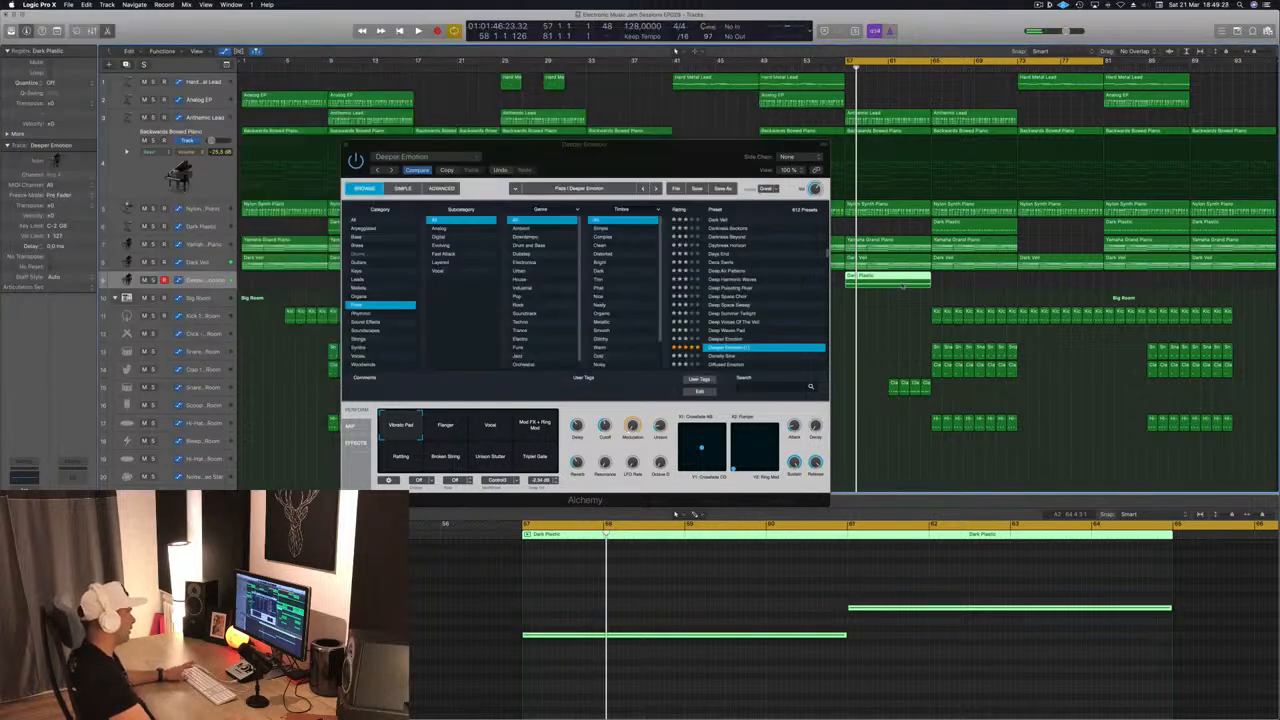
click(710, 166)
click(676, 514)
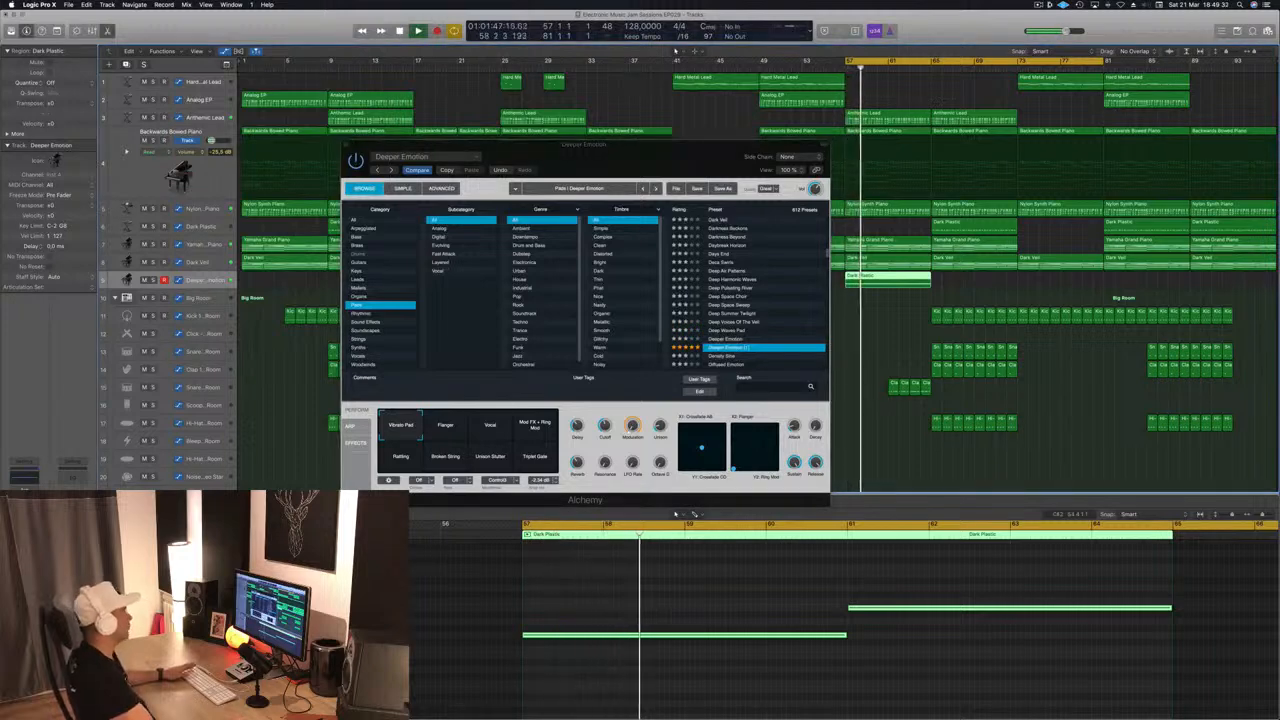
- Choose the Vibrato Pad snapshot in the Deeper Emotion track's Alchemy instrument and close the plug-in window
drag(655, 176, 533, 184)
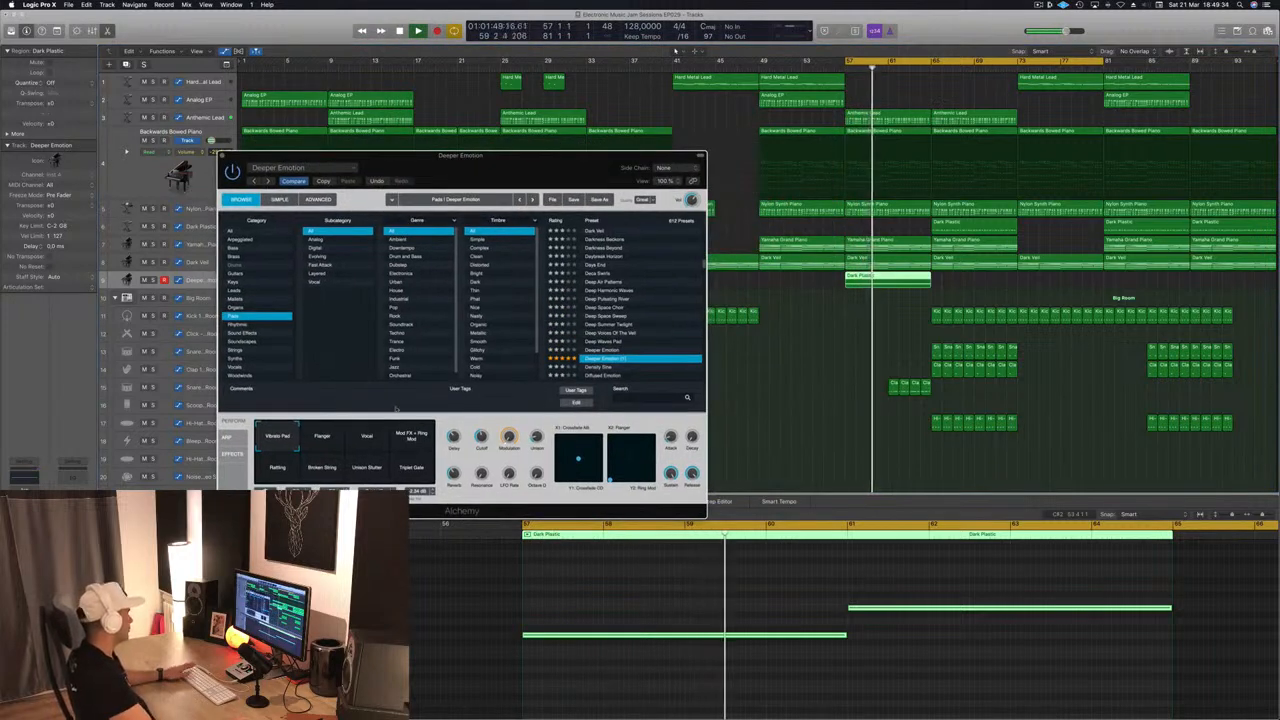
click(286, 440)
drag(460, 156, 550, 157)
key(super+w)
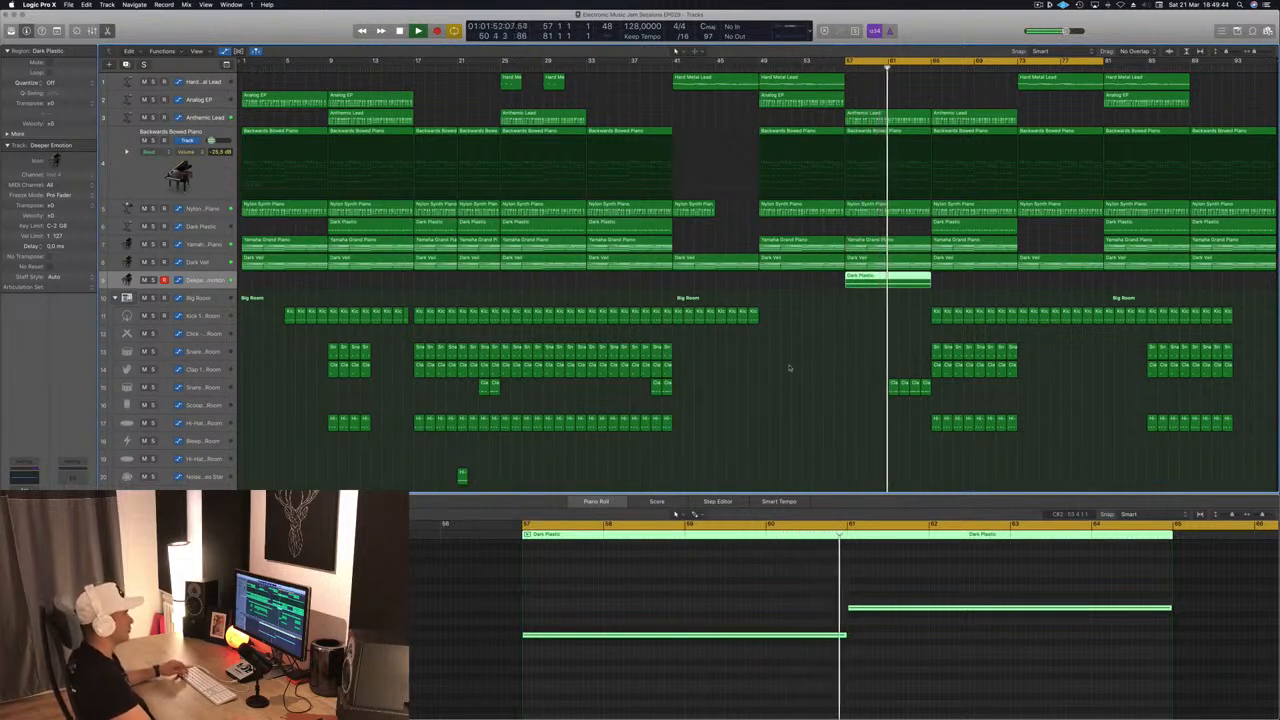
- Select the Dark Veil track, open its Alchemy instrument and restart playback at bar 57
click(210, 388)
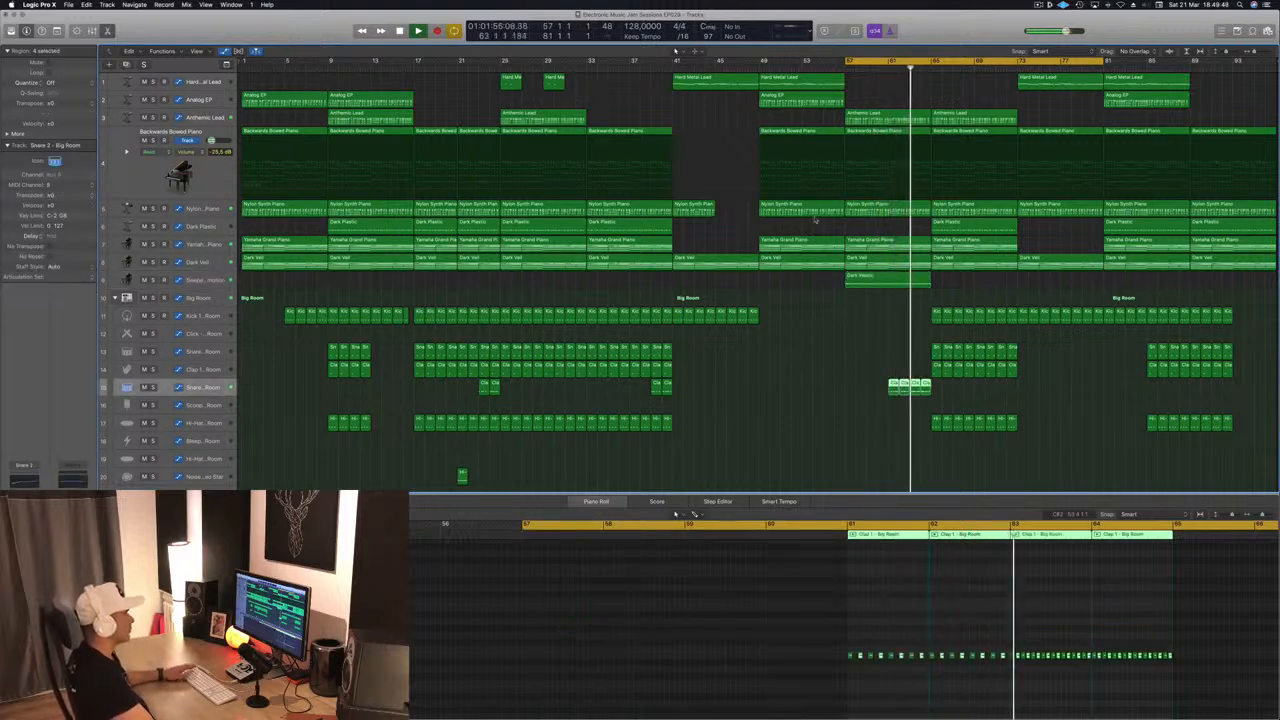
click(215, 263)
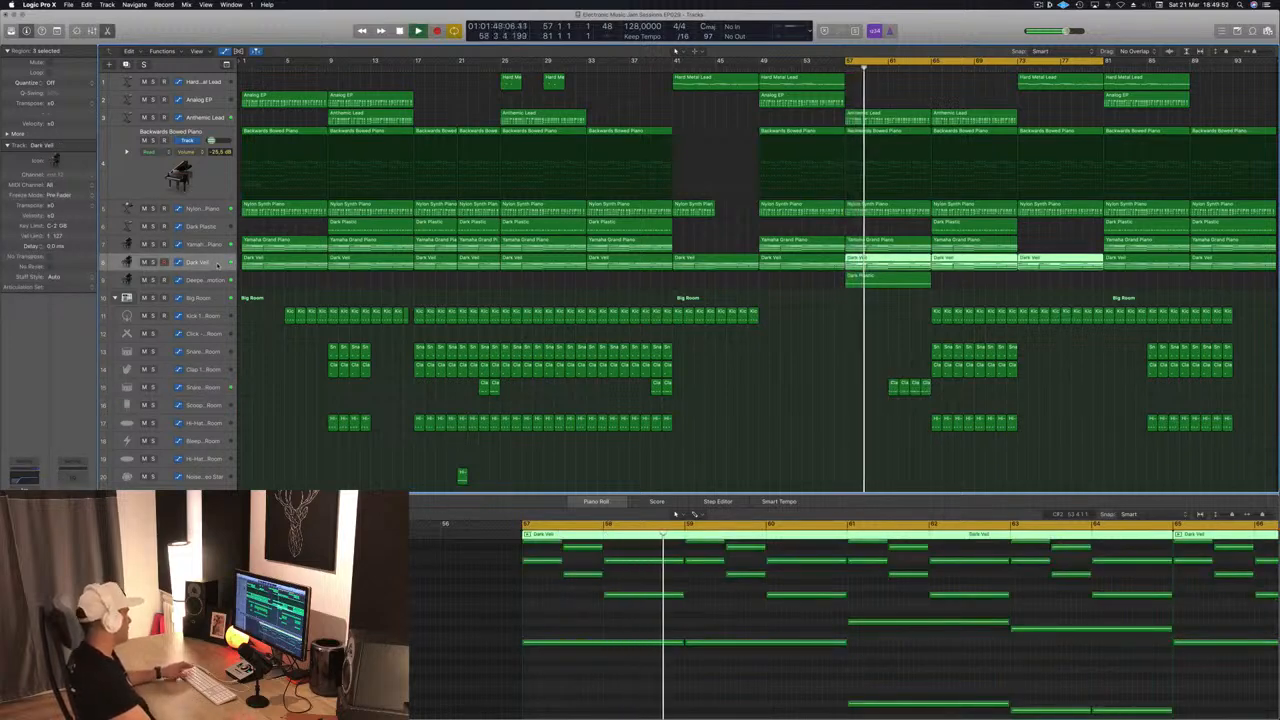
drag(195, 271, 181, 338)
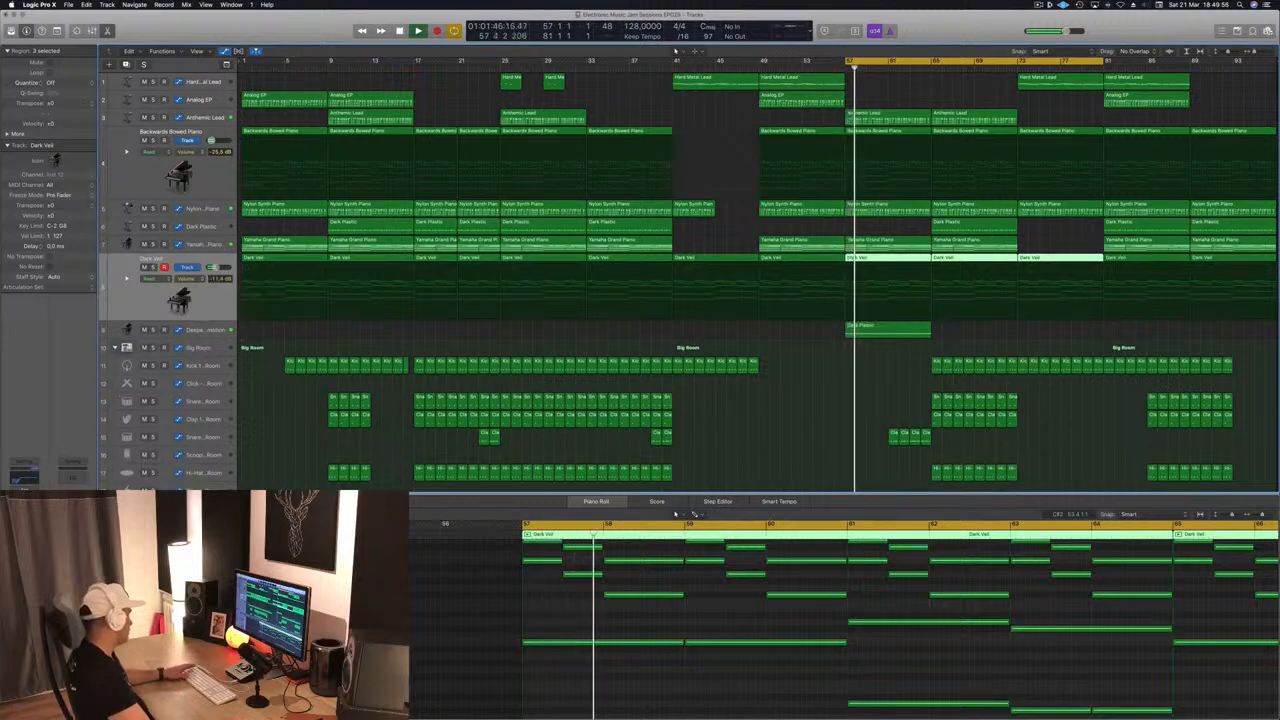
click(24, 503)
drag(264, 33, 677, 134)
key(Return)
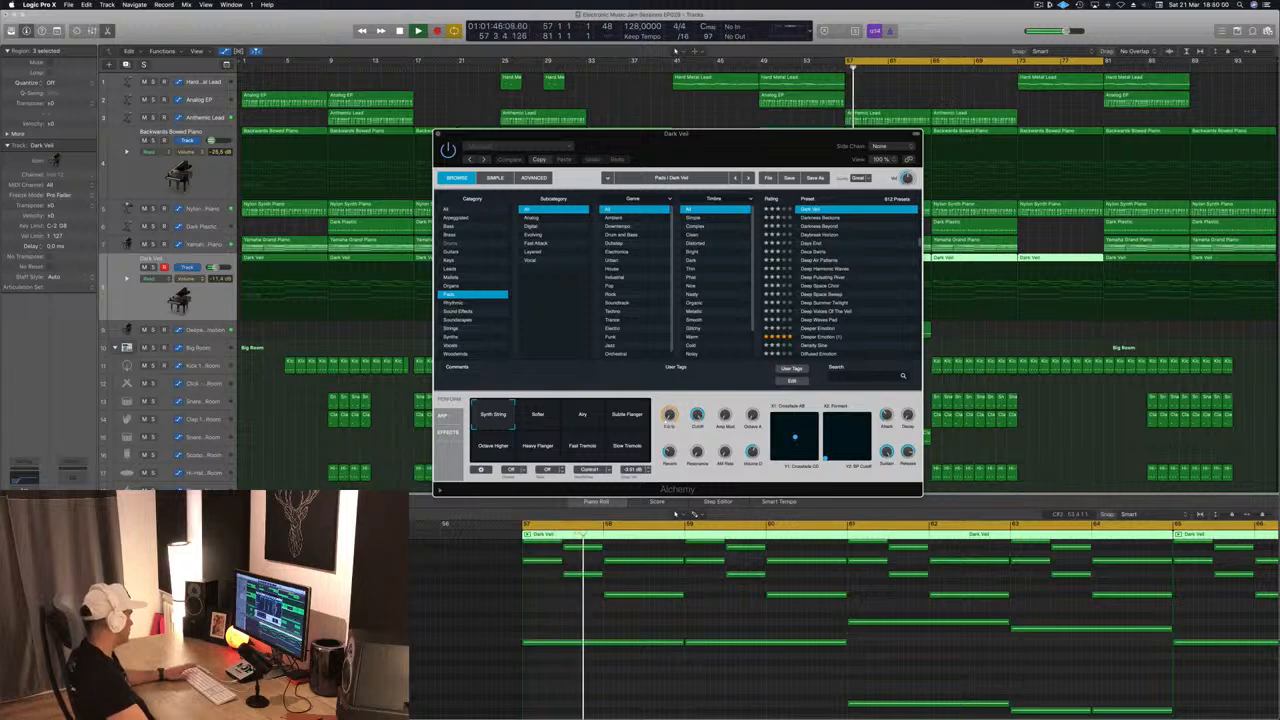
- Audition the Dark Veil pad in solo with its Alchemy snapshots, ending on Synth String, and close the plug-in and unsolo the track
click(153, 267)
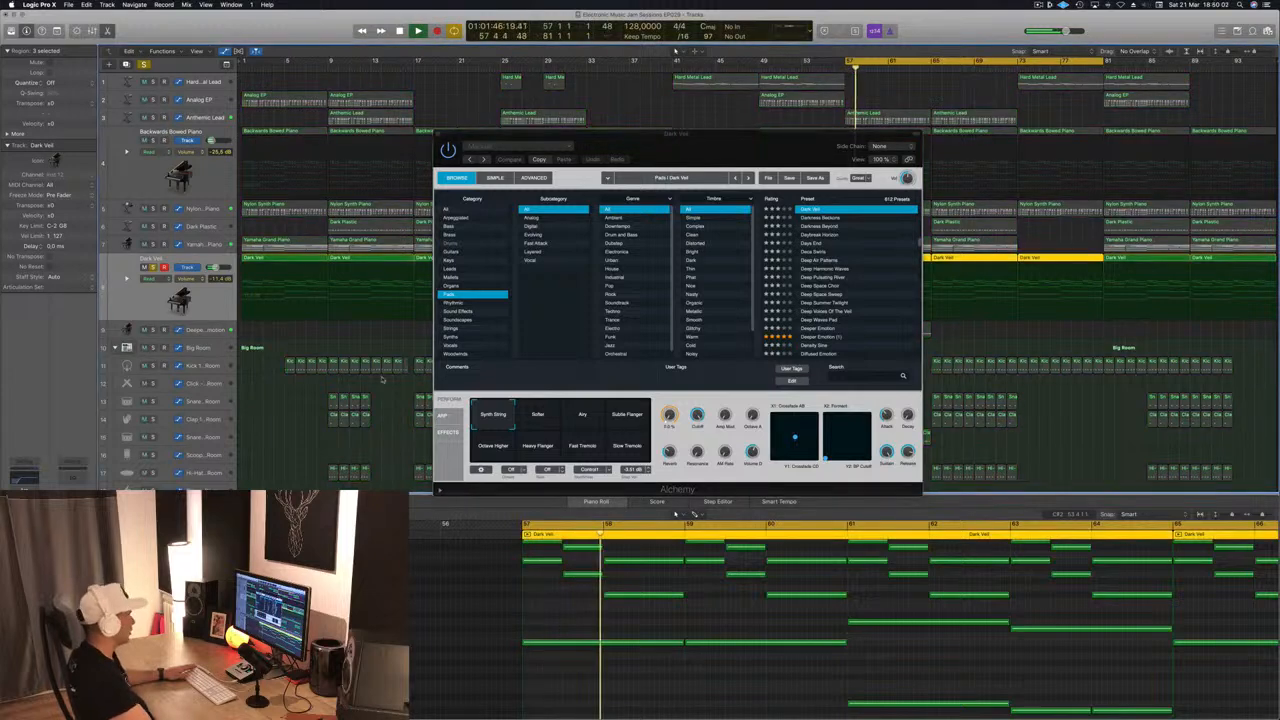
drag(675, 147, 595, 132)
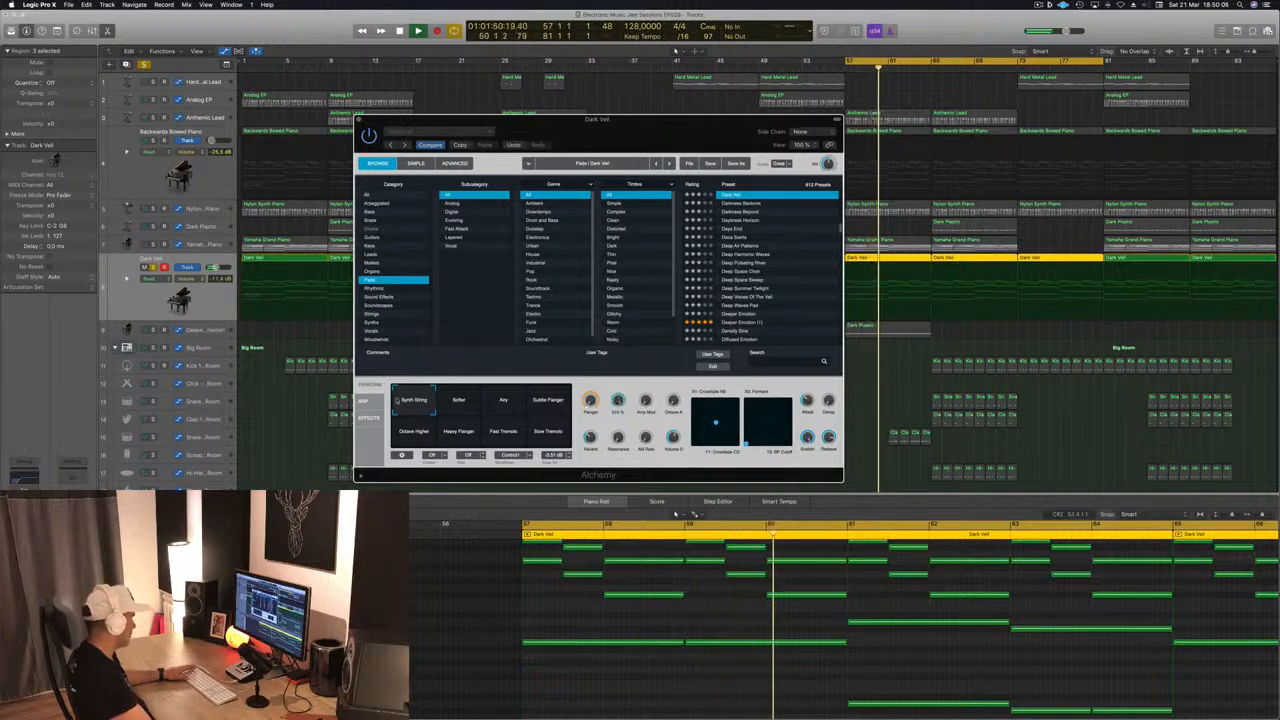
click(502, 400)
click(404, 408)
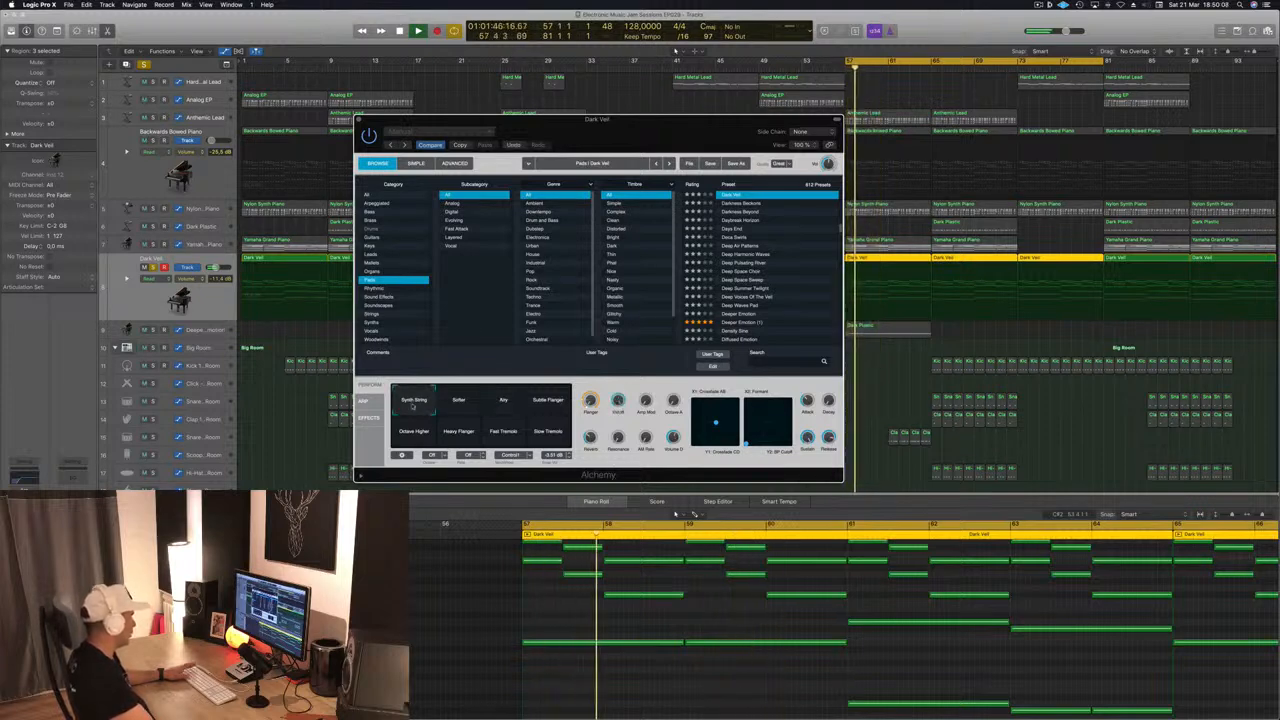
drag(619, 147, 504, 122)
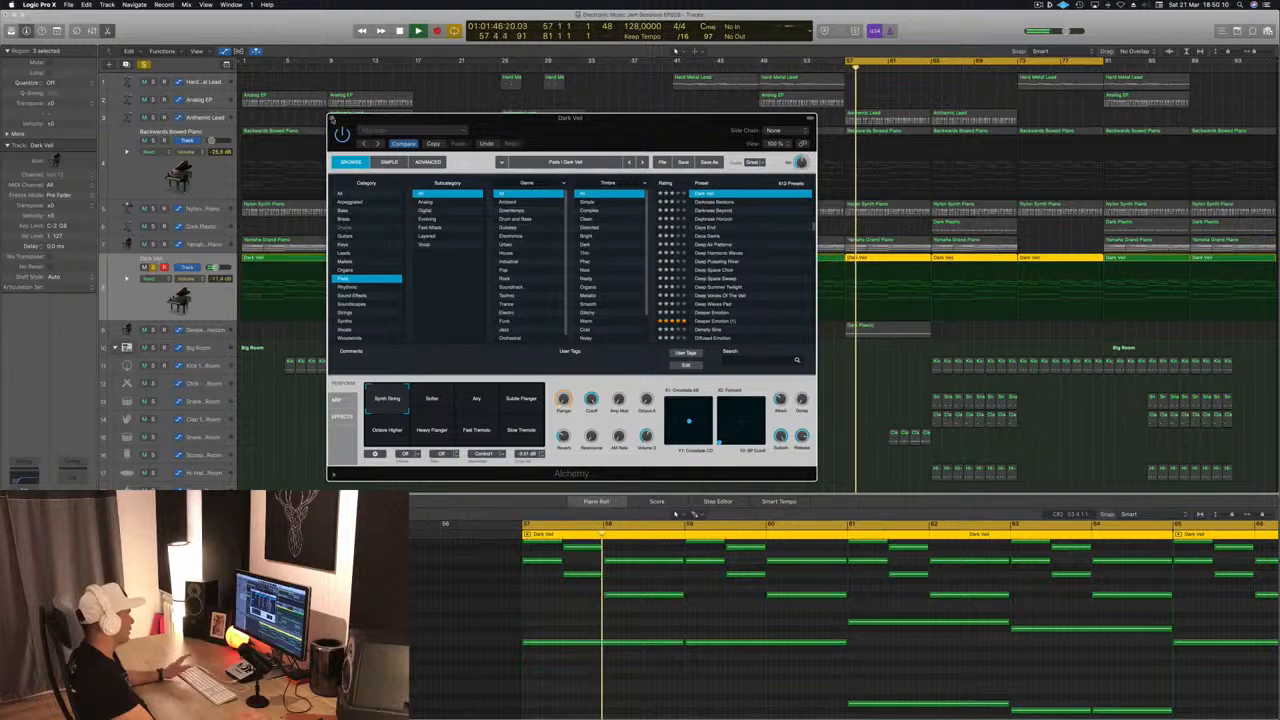
click(332, 119)
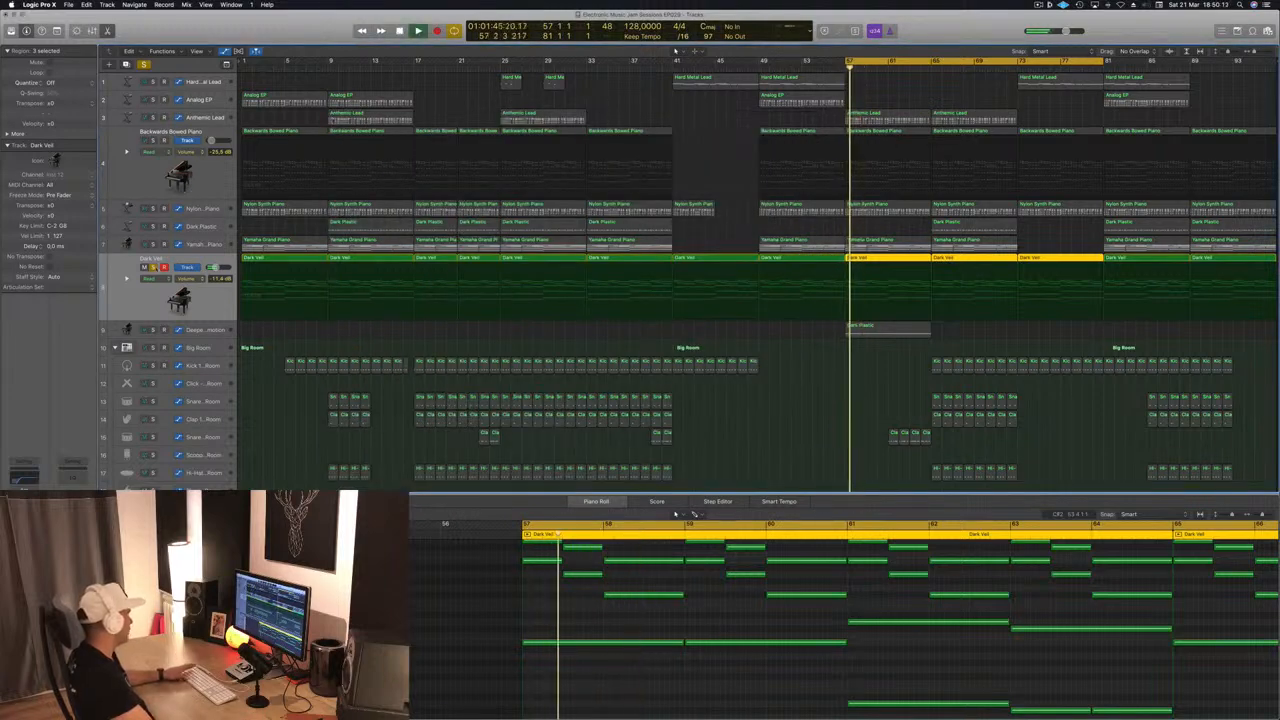
click(154, 267)
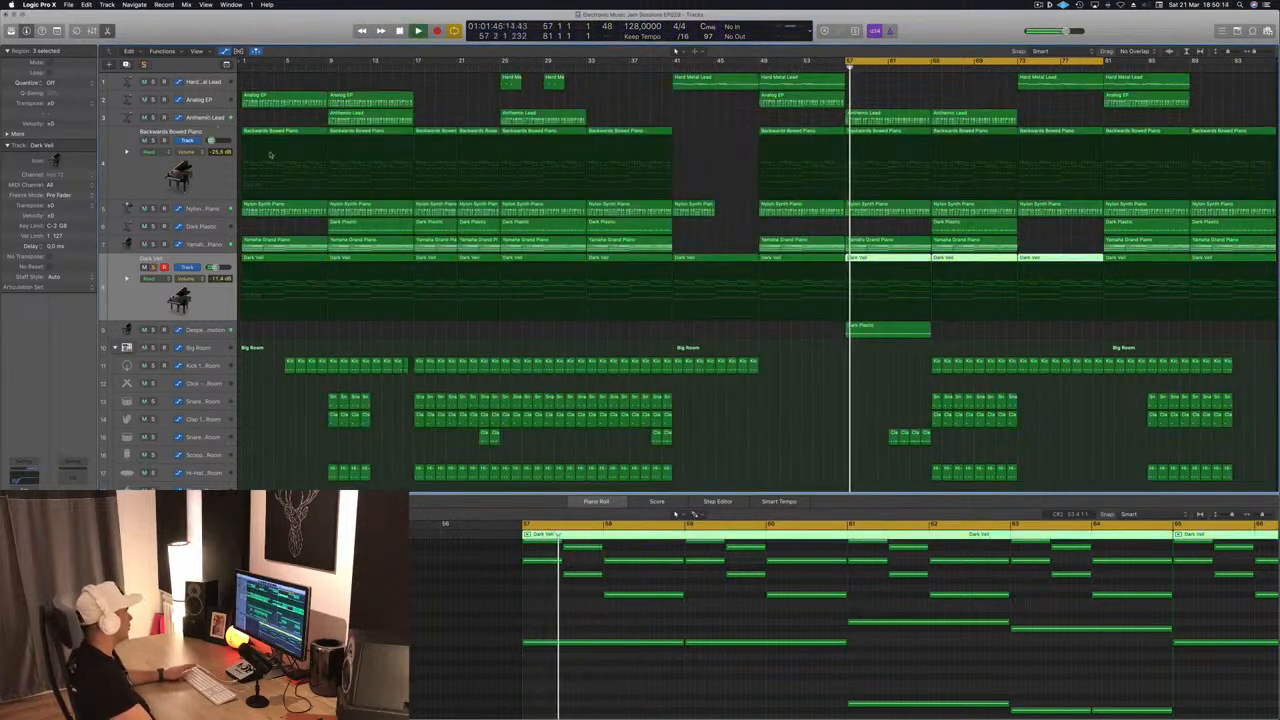
- Open Alchemy on the Anthemic Lead track, stop playback and show the track's Cutoff automation in Touch mode
click(216, 120)
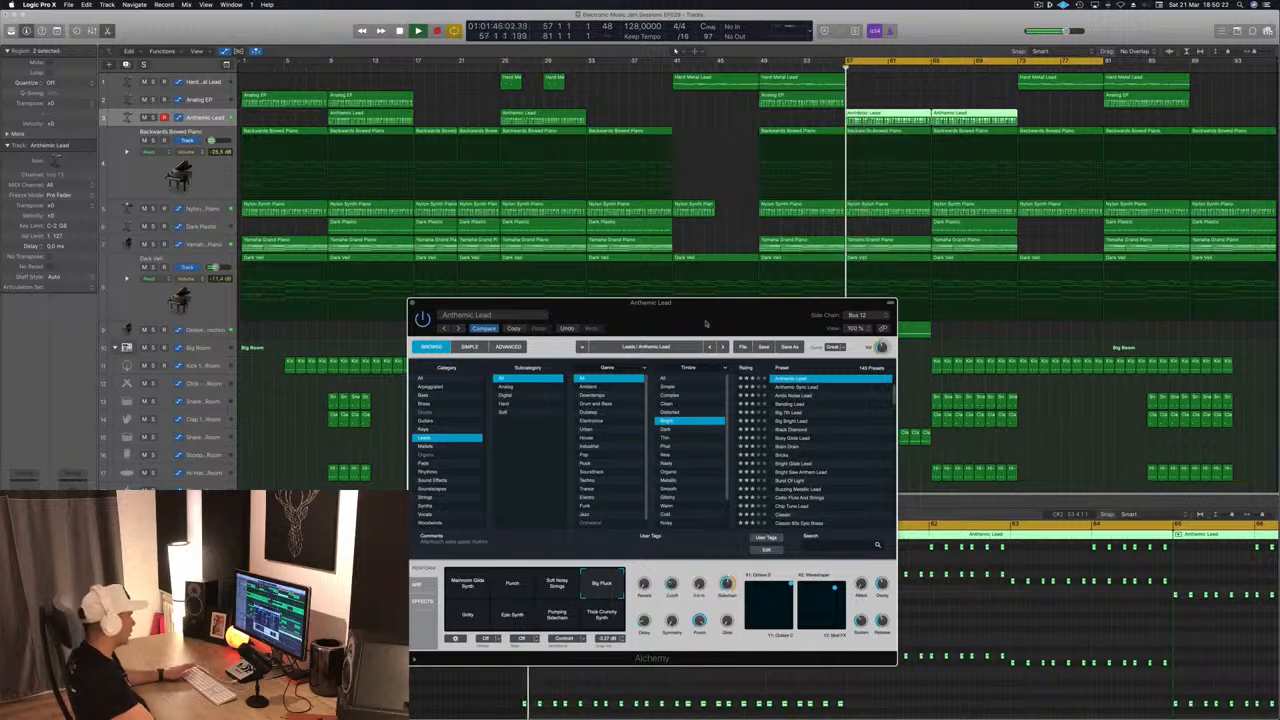
drag(710, 328, 1064, 275)
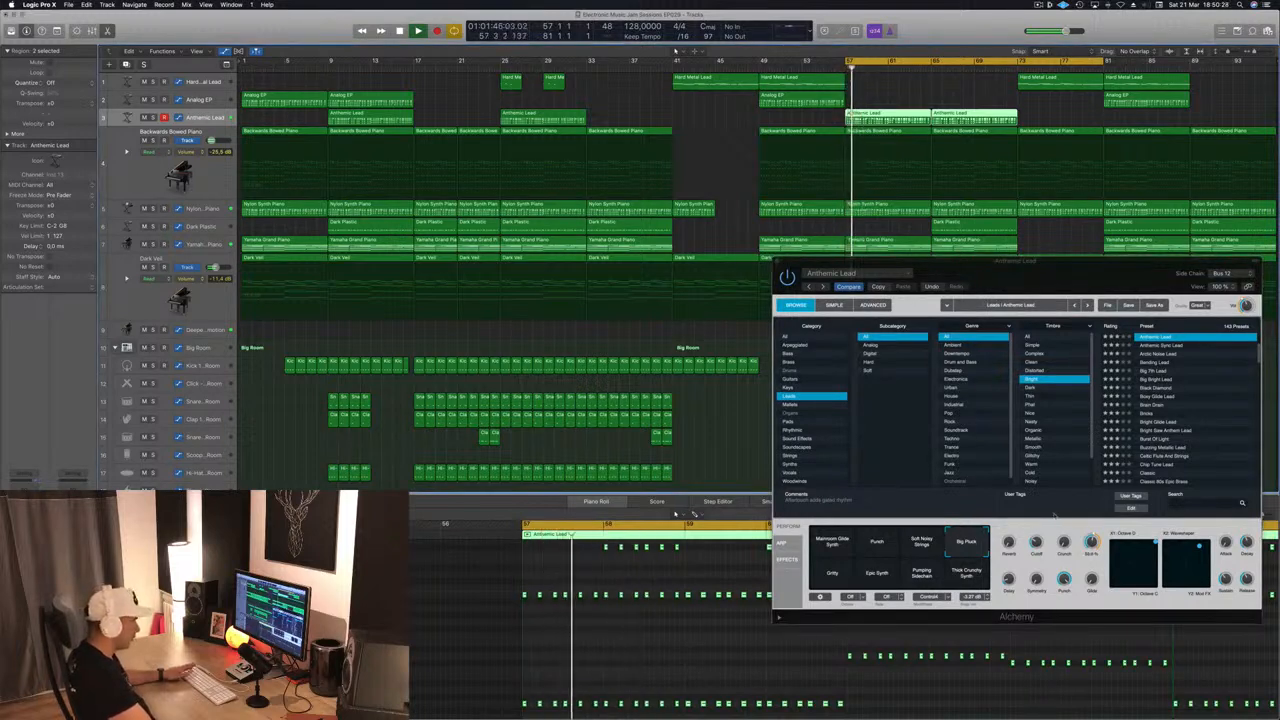
click(1064, 273)
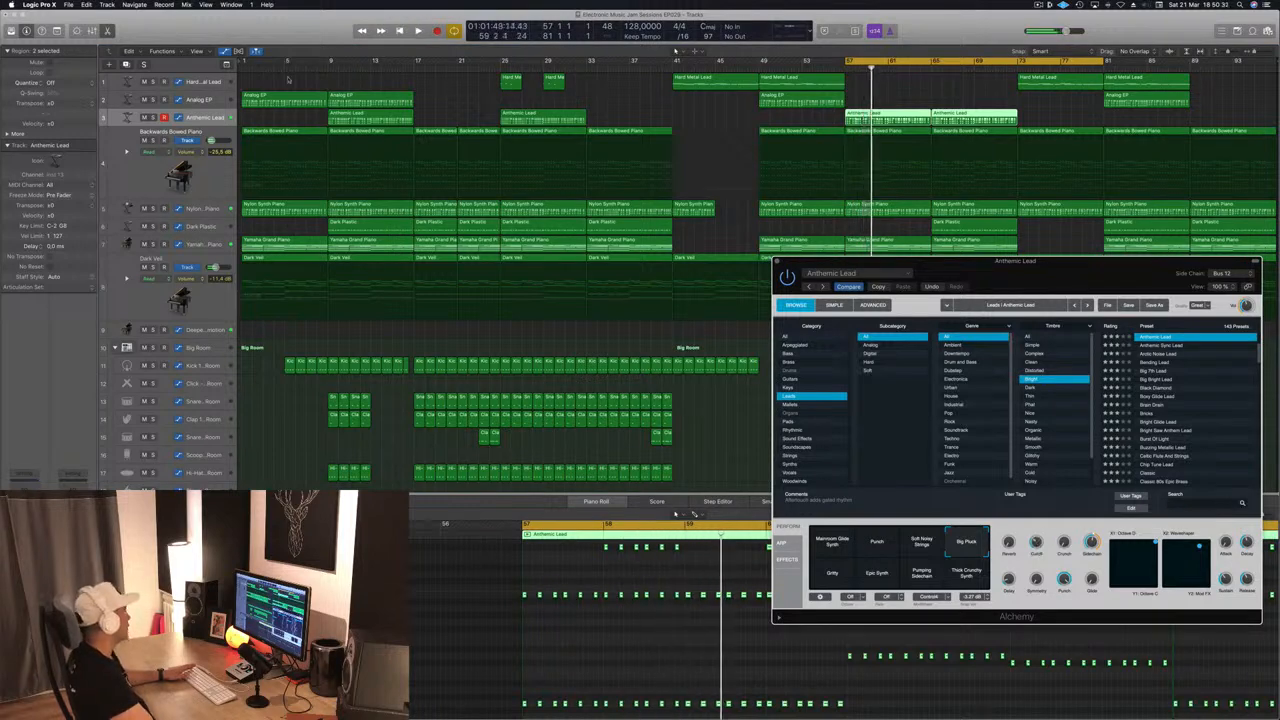
key(a)
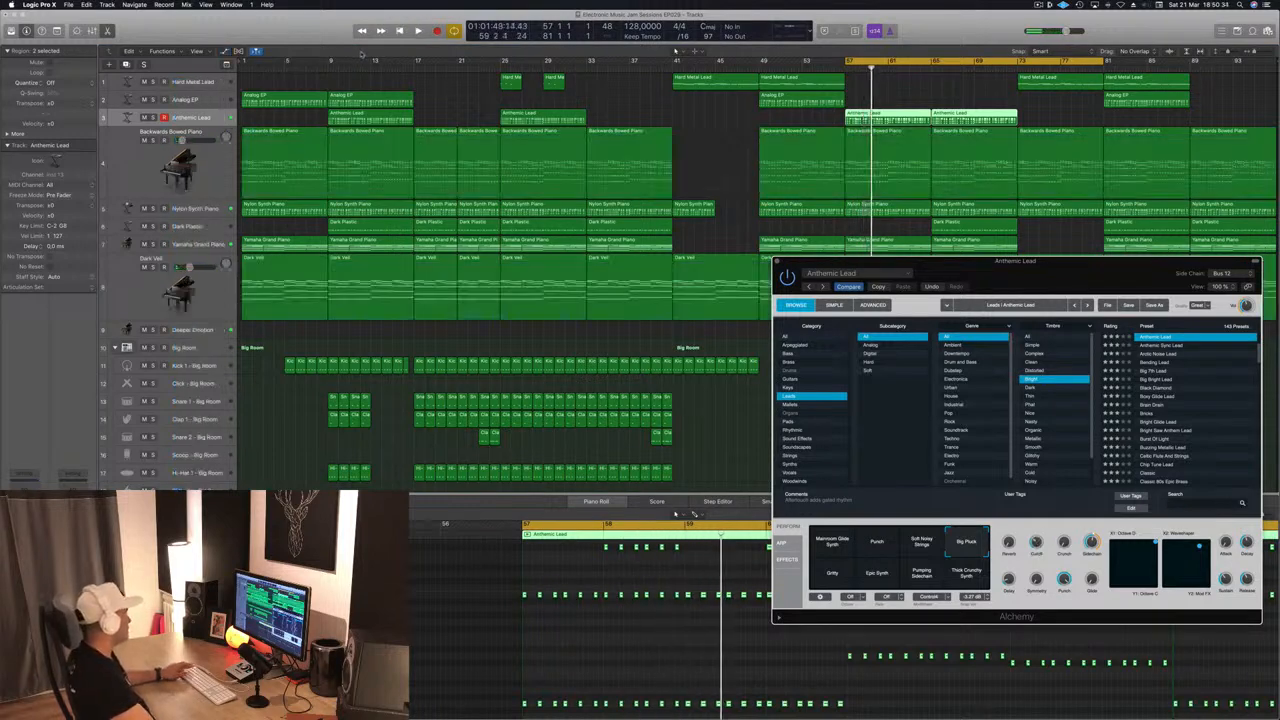
click(461, 88)
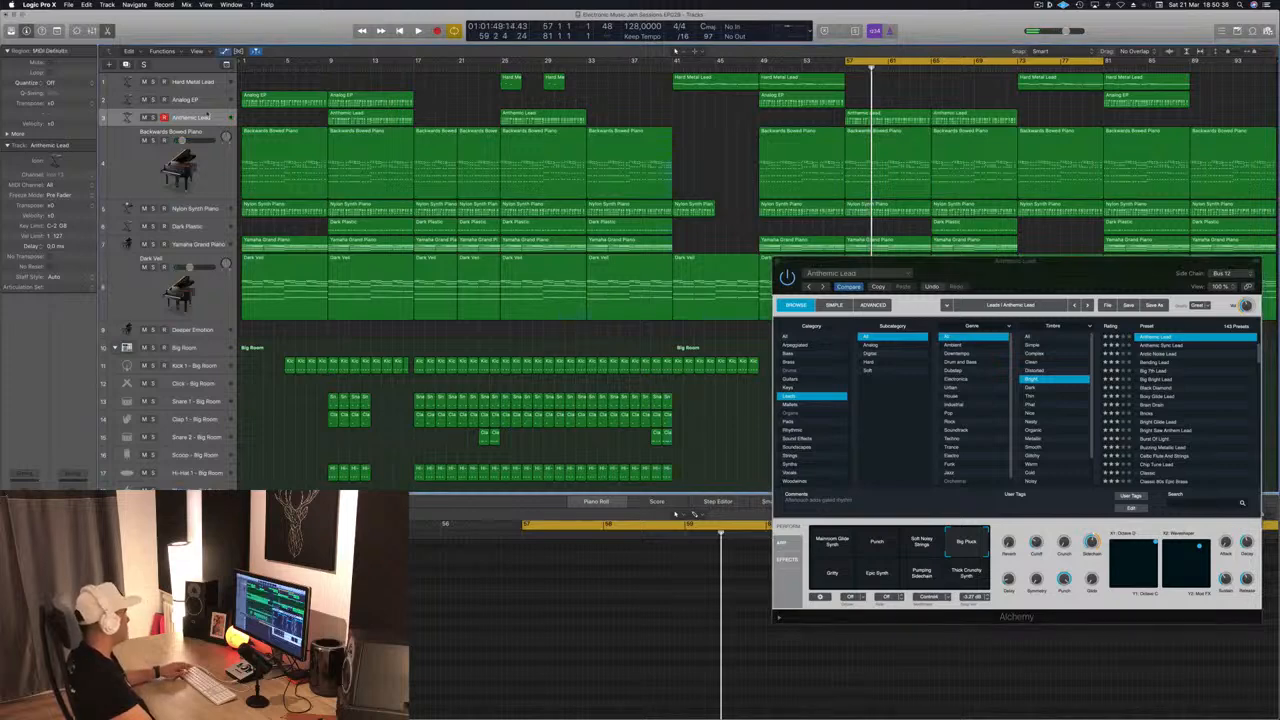
key(a)
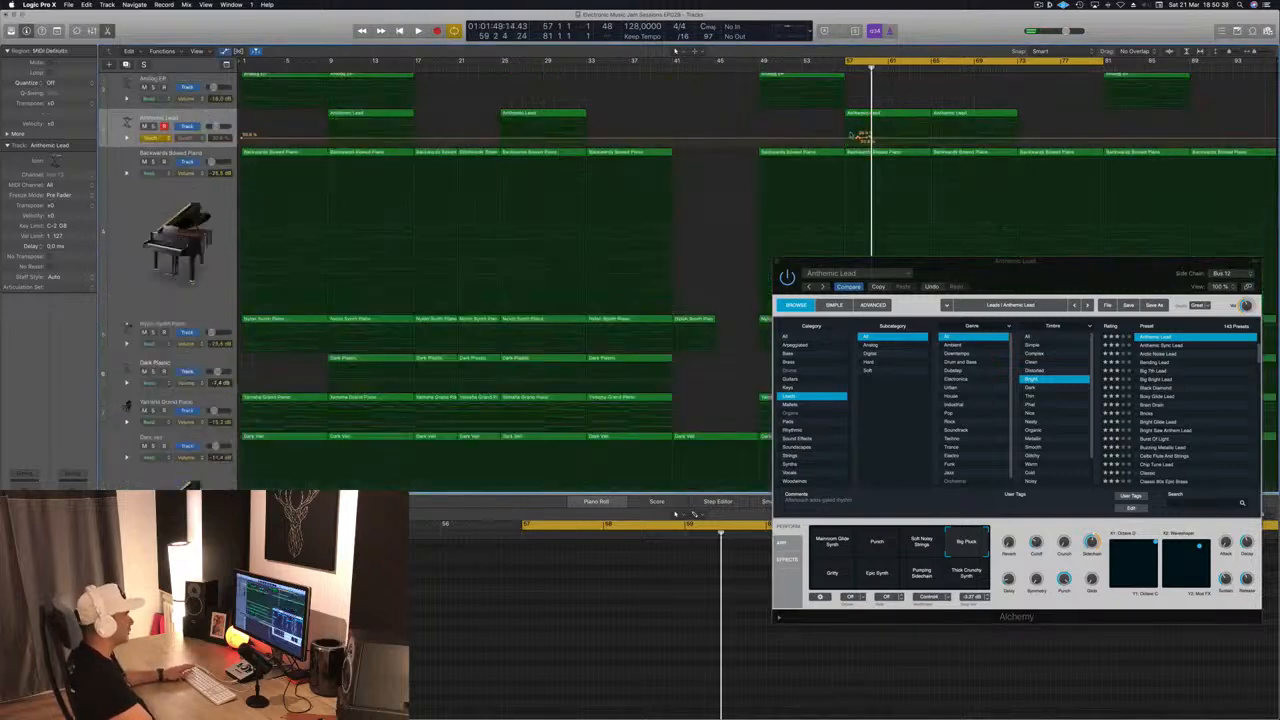
- Automate the Anthemic Lead cutoff from about 31% at bar 57 to 61%, dipping to 37% at bar 61 and reaching 100% at bar 65
drag(866, 136, 855, 142)
key(space)
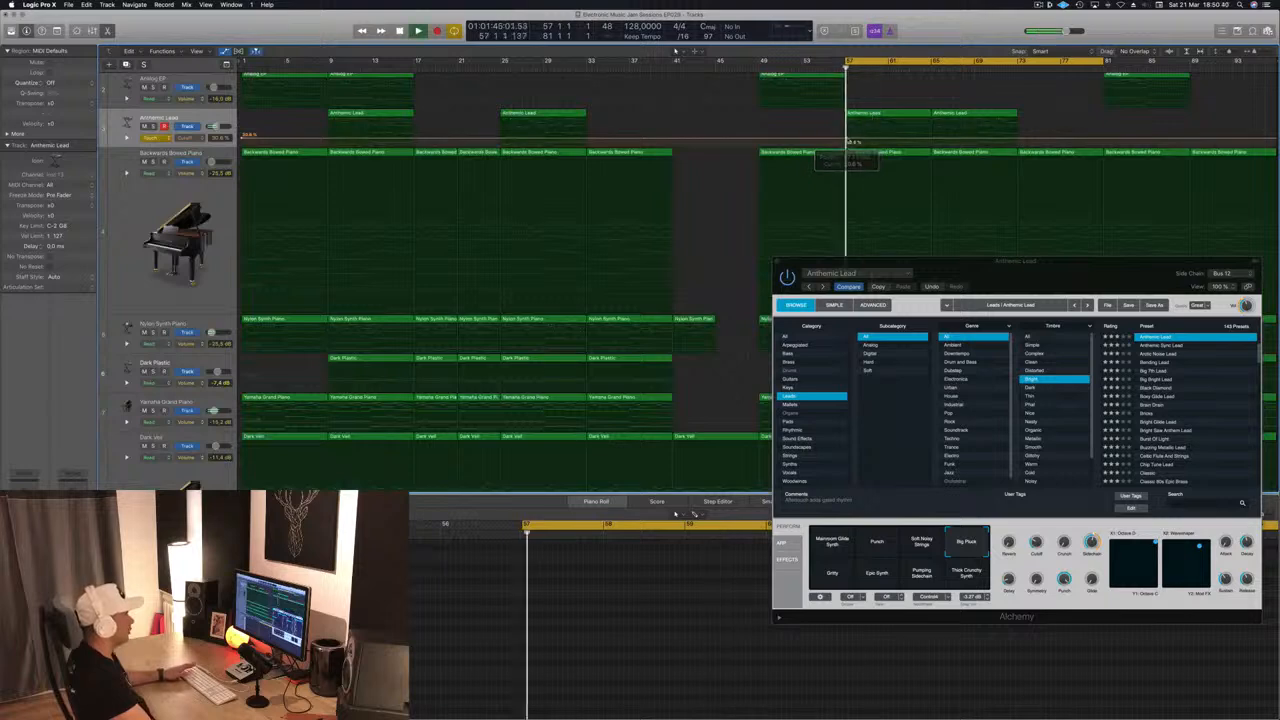
drag(887, 139, 931, 120)
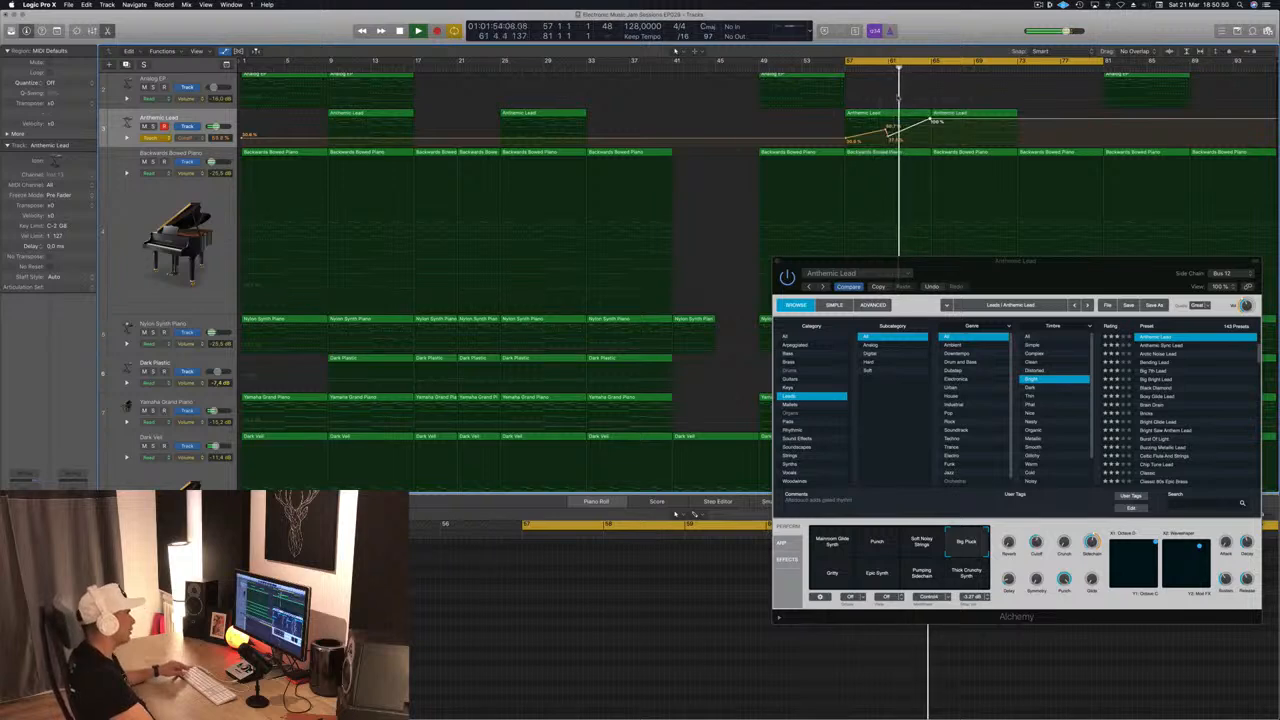
click(778, 262)
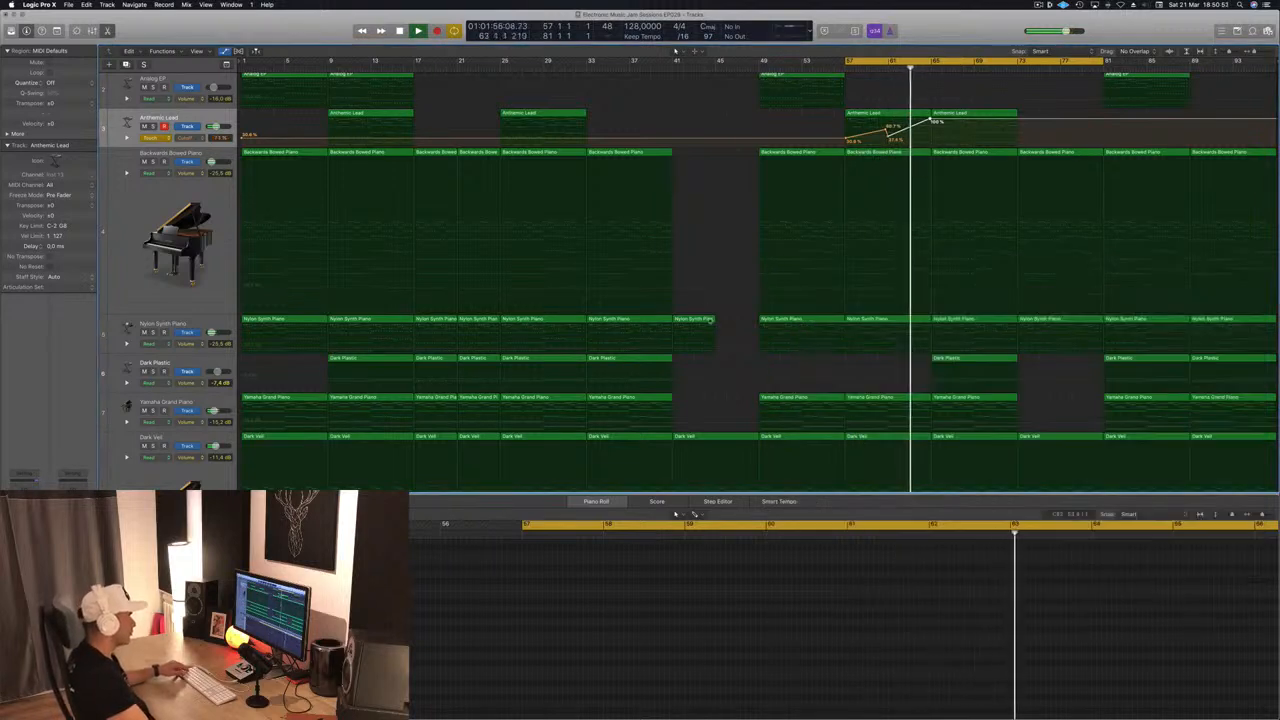
- Save the project and set the Anthemic Lead track's automation mode to Read
key(super+s)
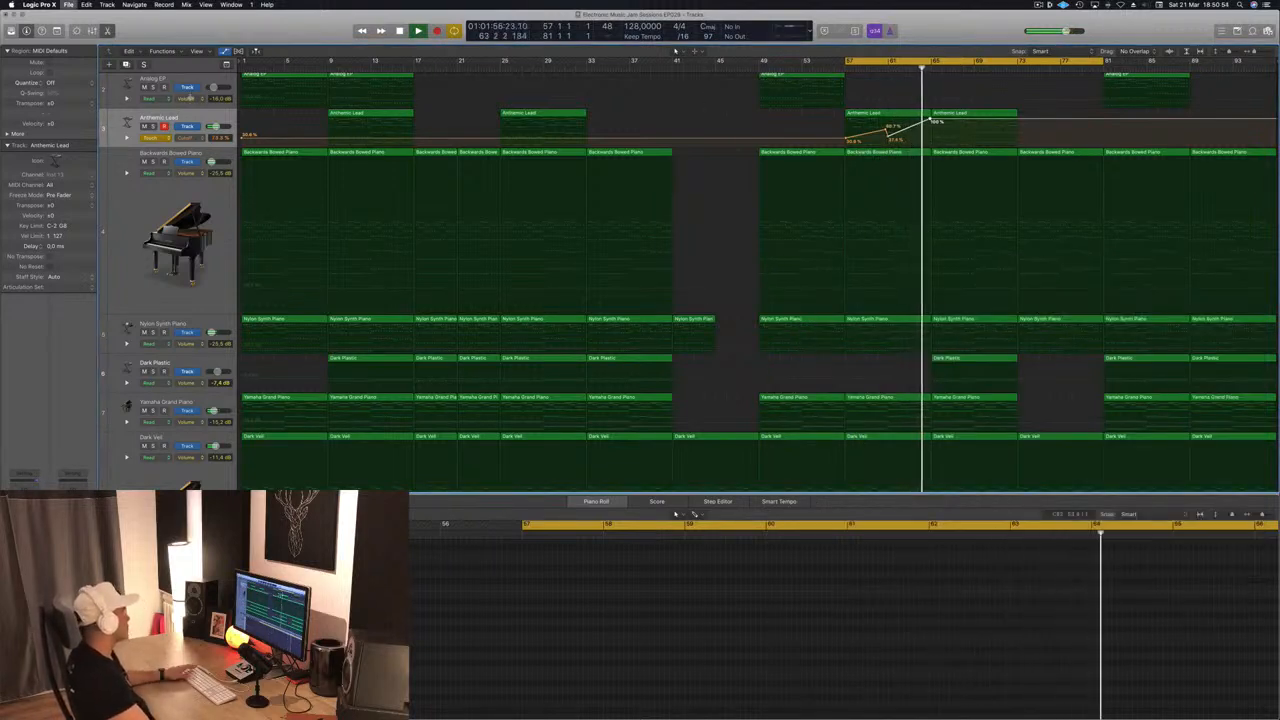
click(163, 137)
click(163, 141)
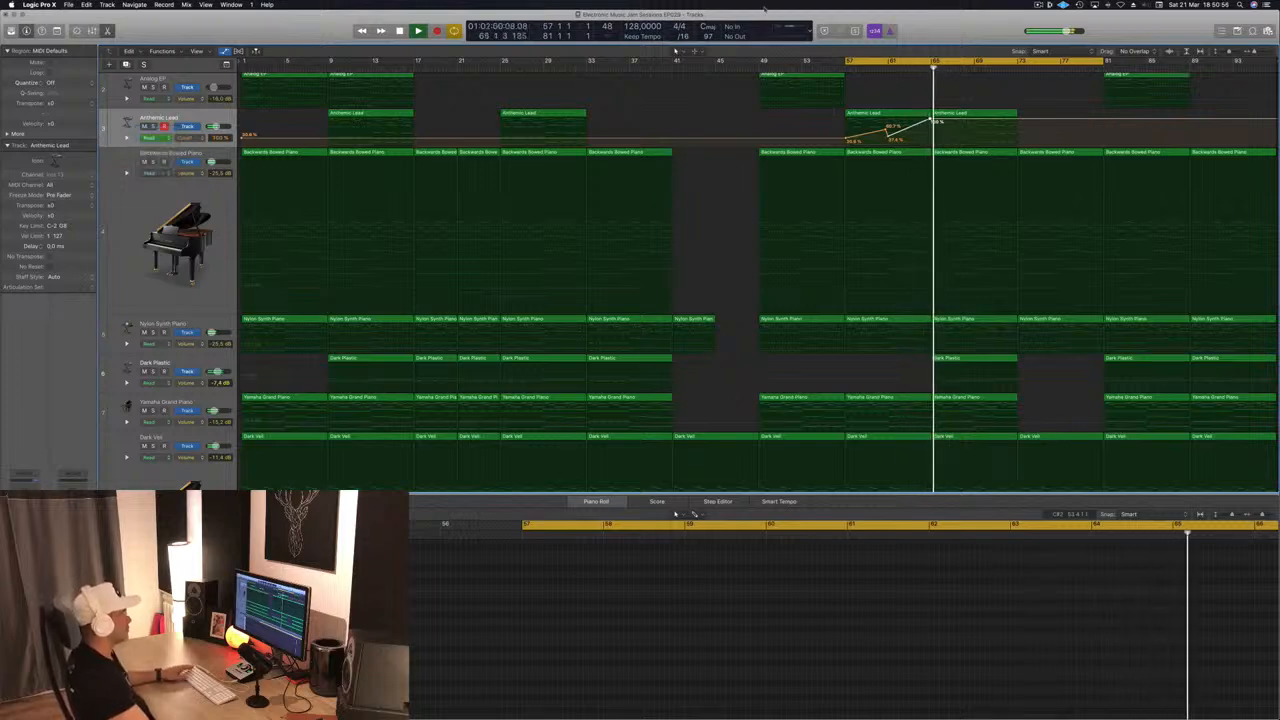
- Display the toolbar and enlarge the Anthemic Lead track with Track Zoom
scroll(723, 200, up, 4)
scroll(723, 200, down, 4)
key(super+Down)
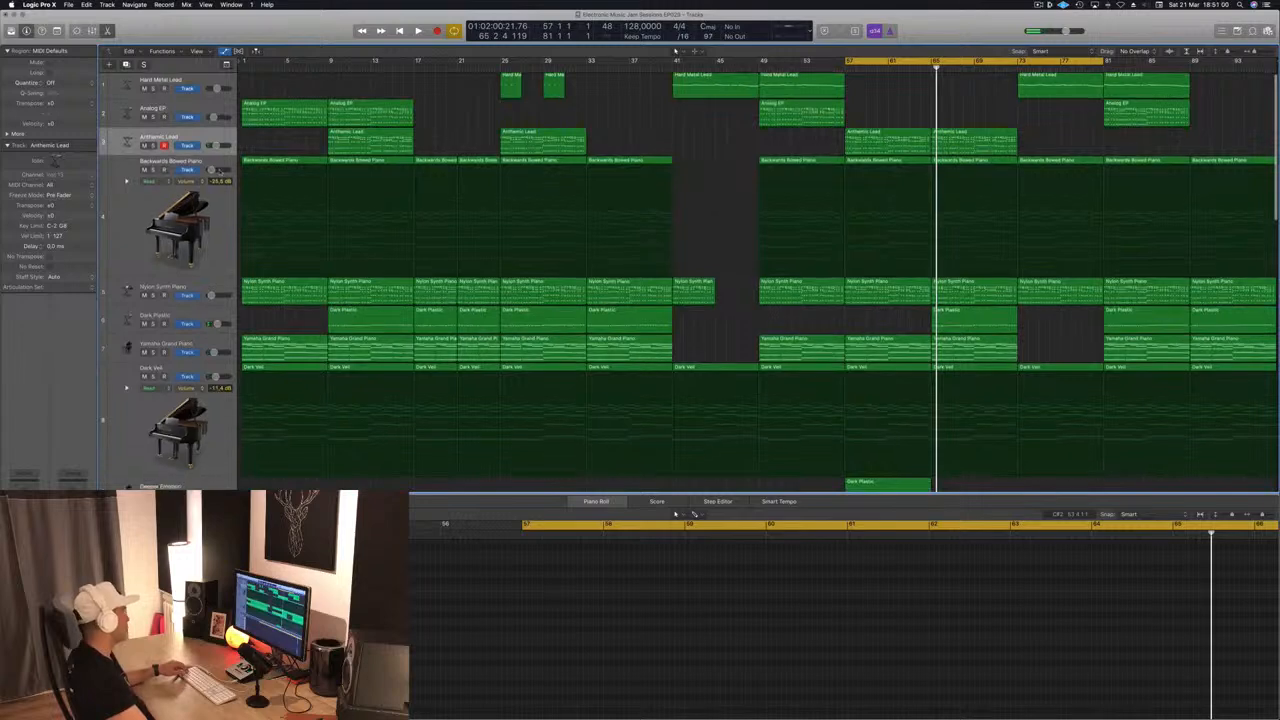
click(57, 31)
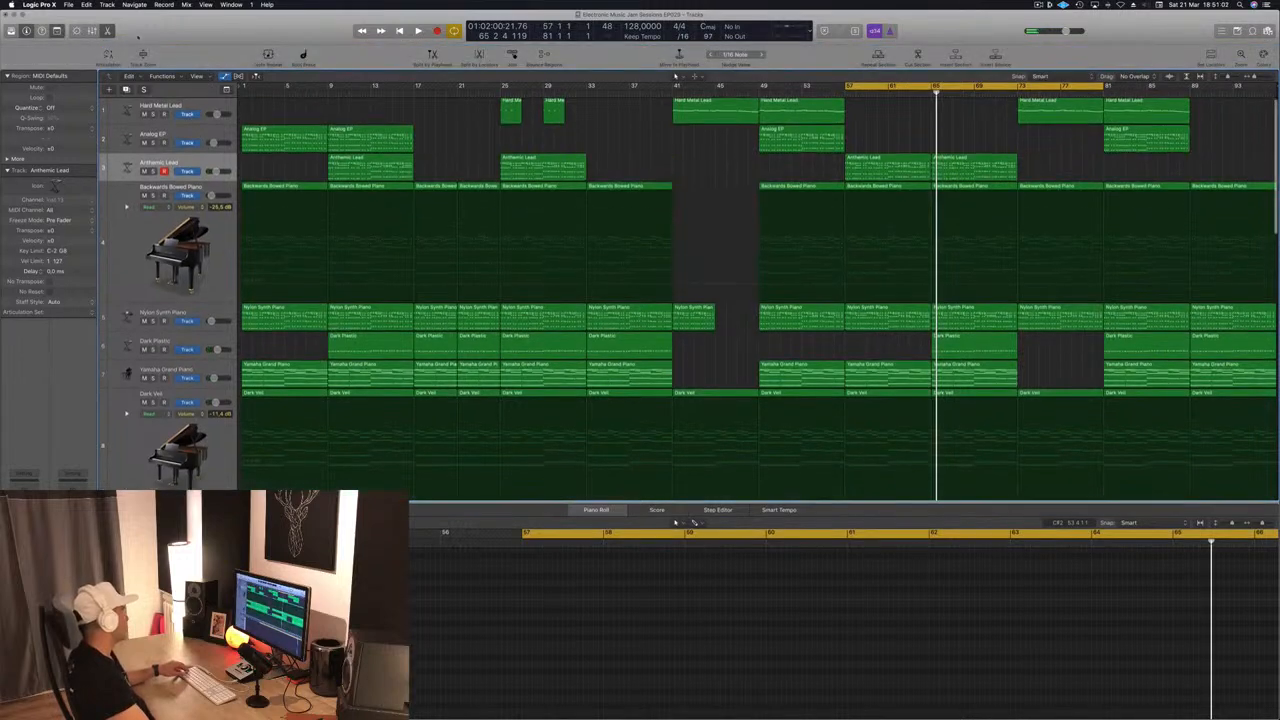
click(143, 53)
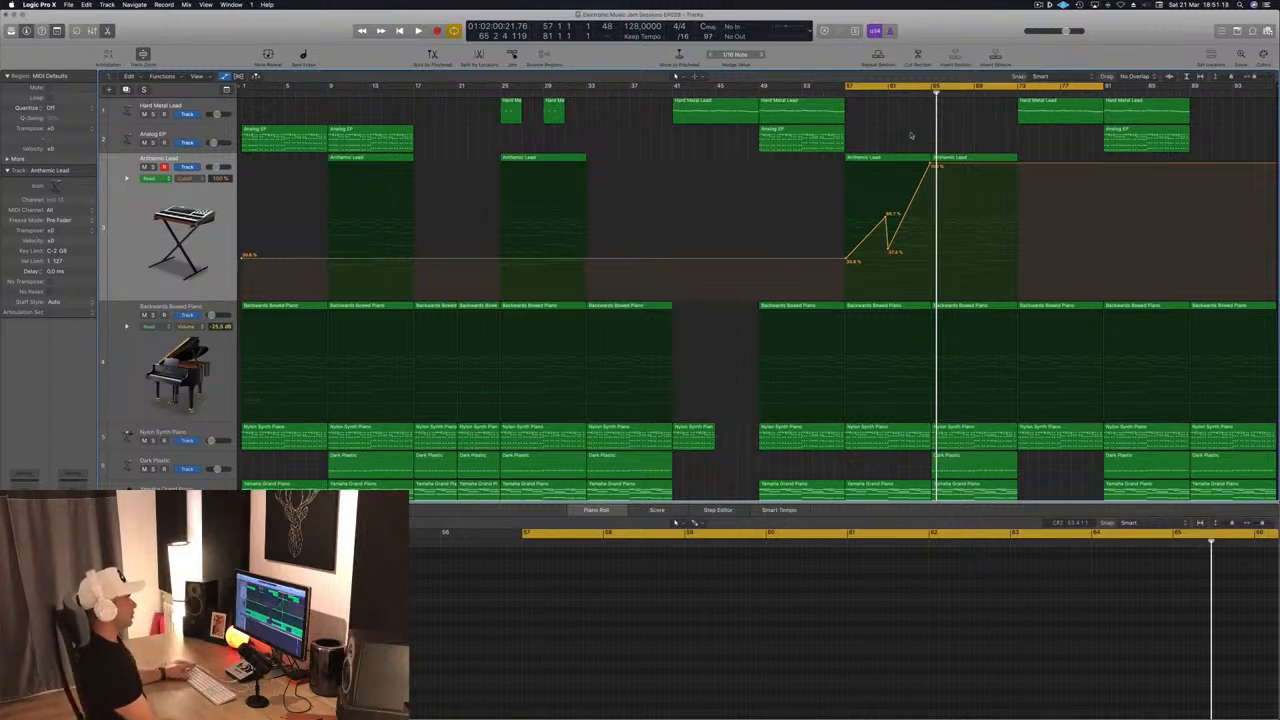
- During playback, raise the two Anthemic Lead cutoff points at bar 61 to about 66% and 53%
key(space)
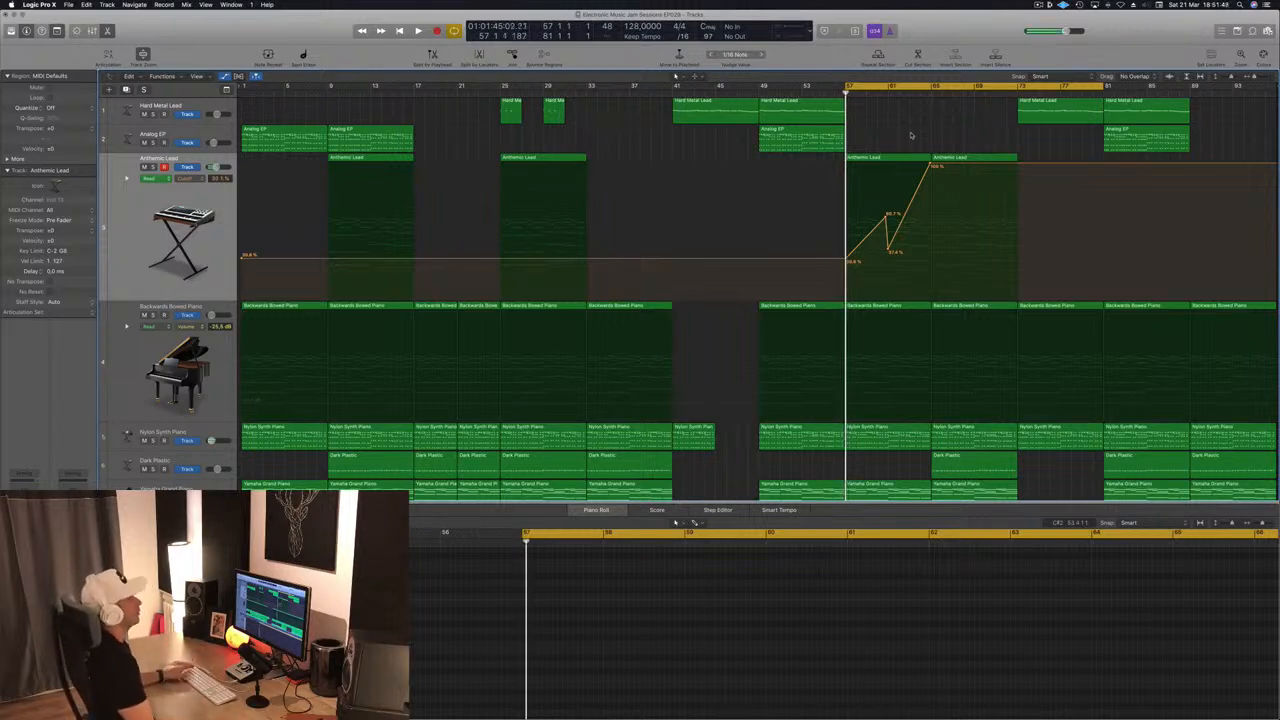
key(space)
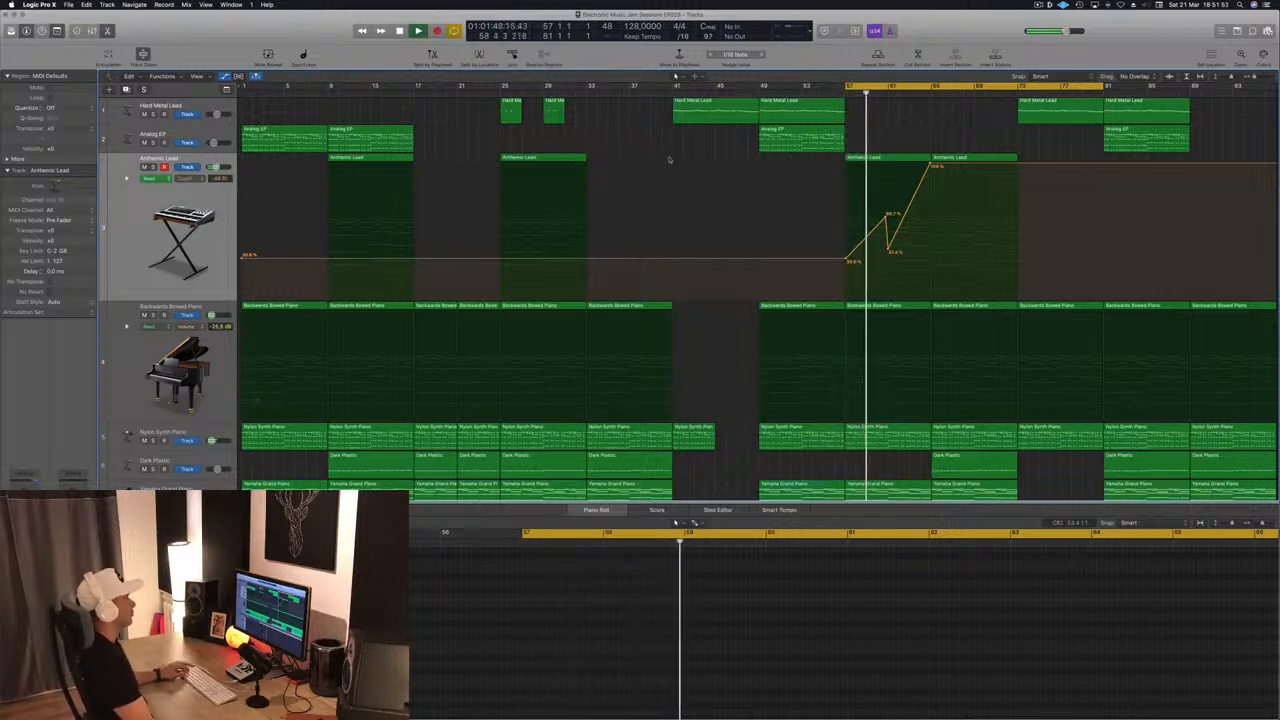
drag(886, 217, 886, 208)
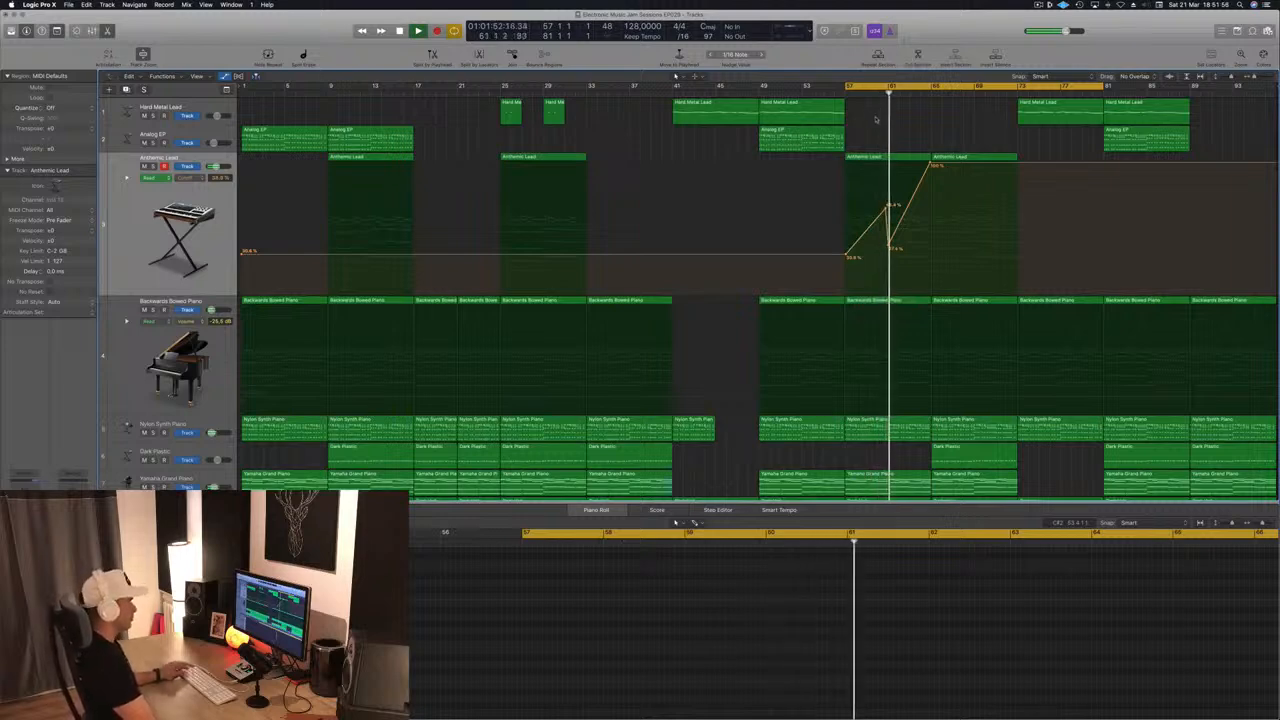
drag(888, 245, 888, 224)
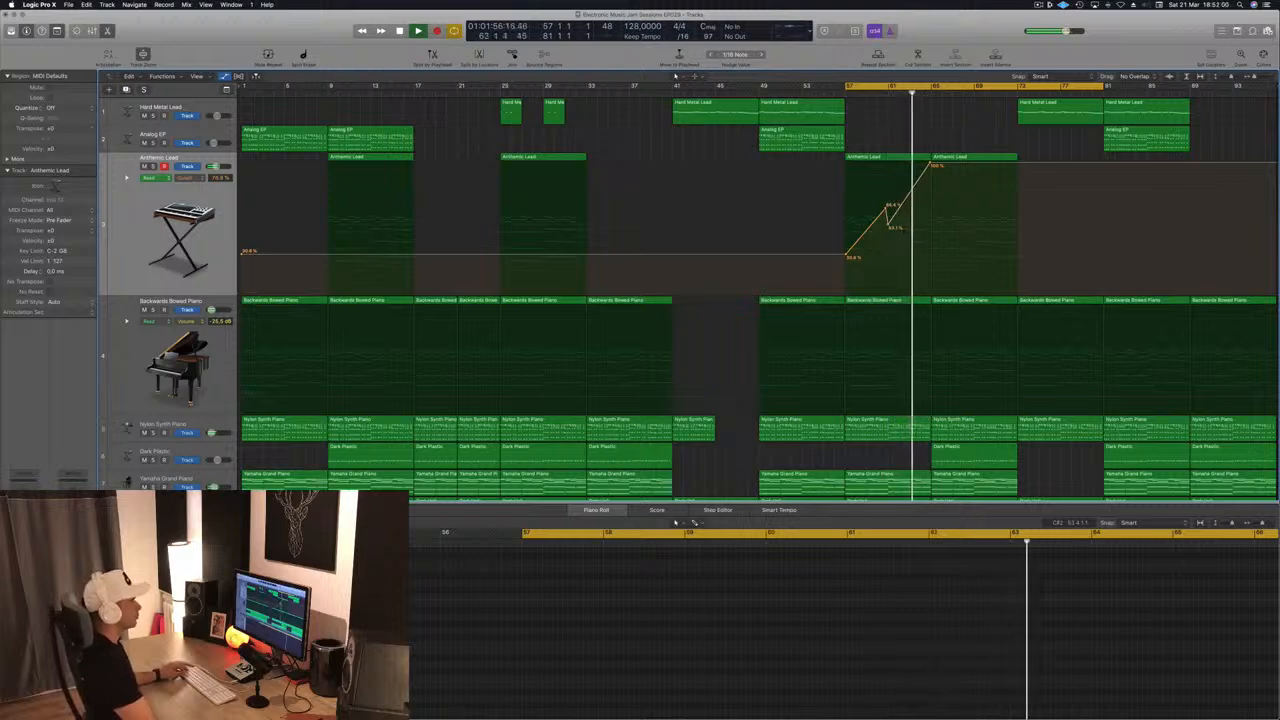
- Add a sharp cutoff dip to nearly 0% just before bar 65, return it to 100% at the bar and replay the section
drag(931, 165, 931, 210)
drag(933, 297, 932, 297)
key(super+Right)
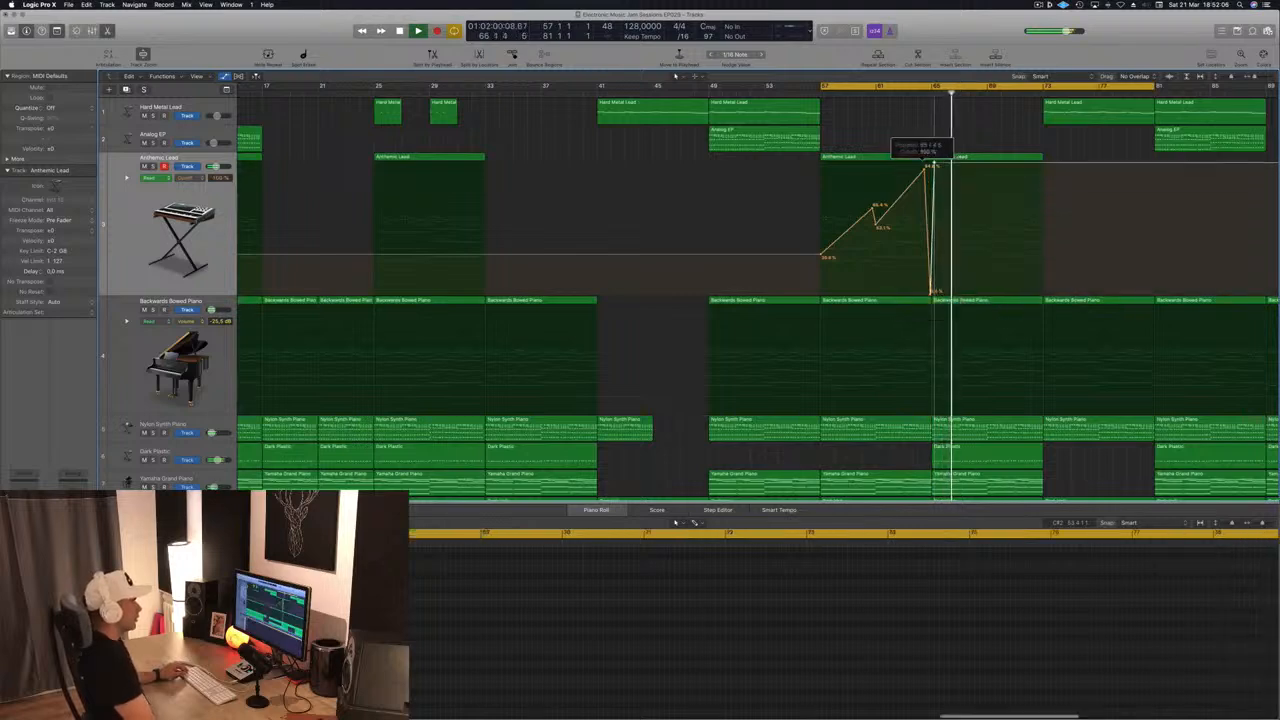
key(space)
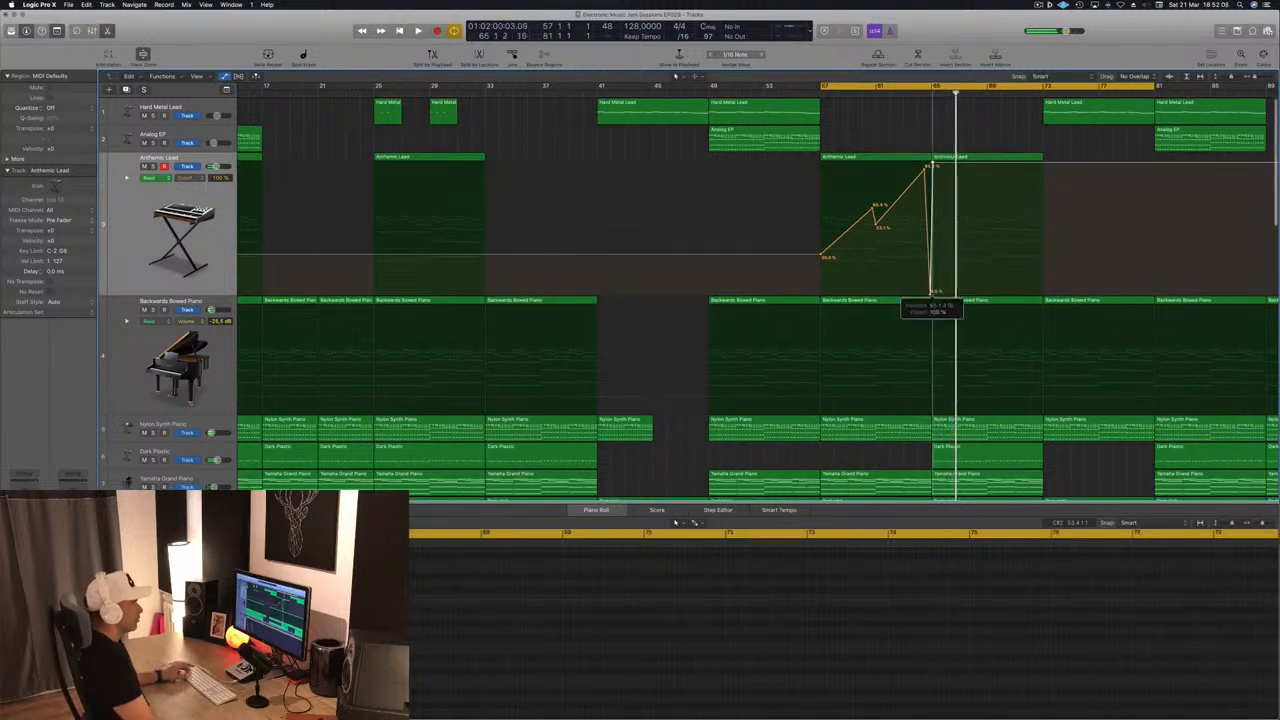
key(space)
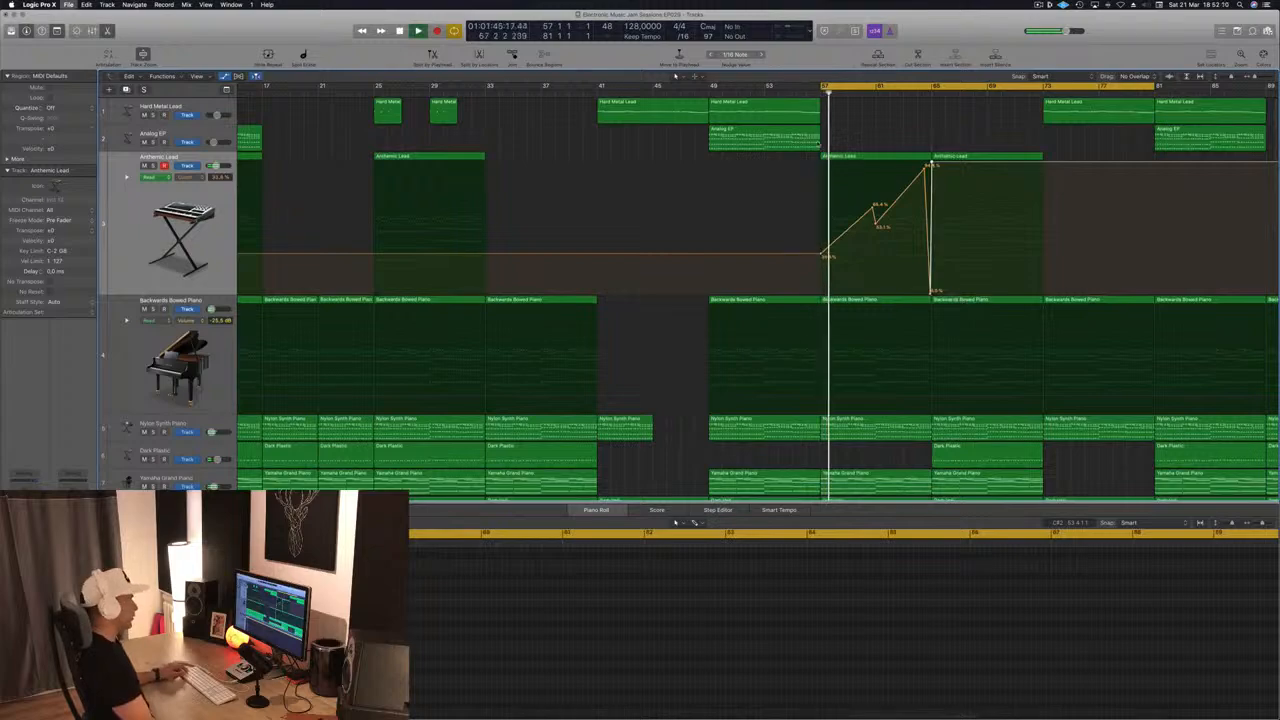
- Shrink the track heights to fit more tracks in view and open the Mixer
key(super+Left)
scroll(707, 240, down, 4)
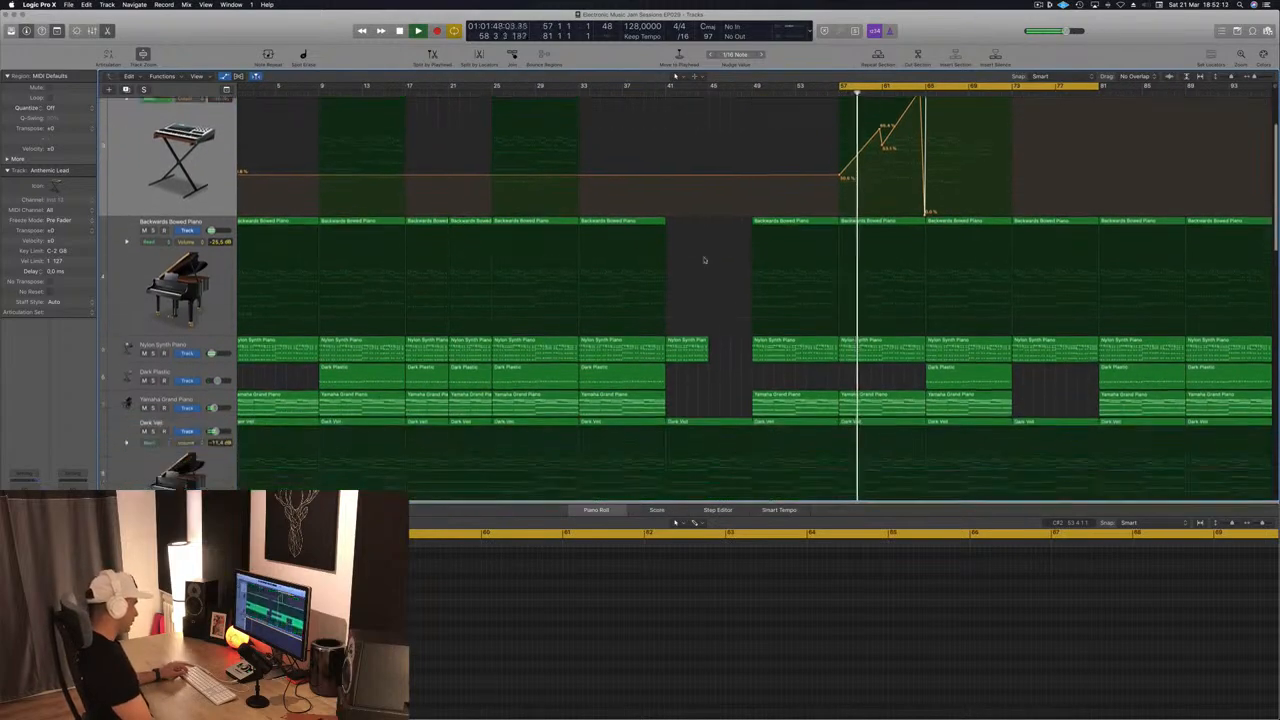
key(super+Up)
key(super+Up)
key(super+Up)
key(super+Up)
key(x)
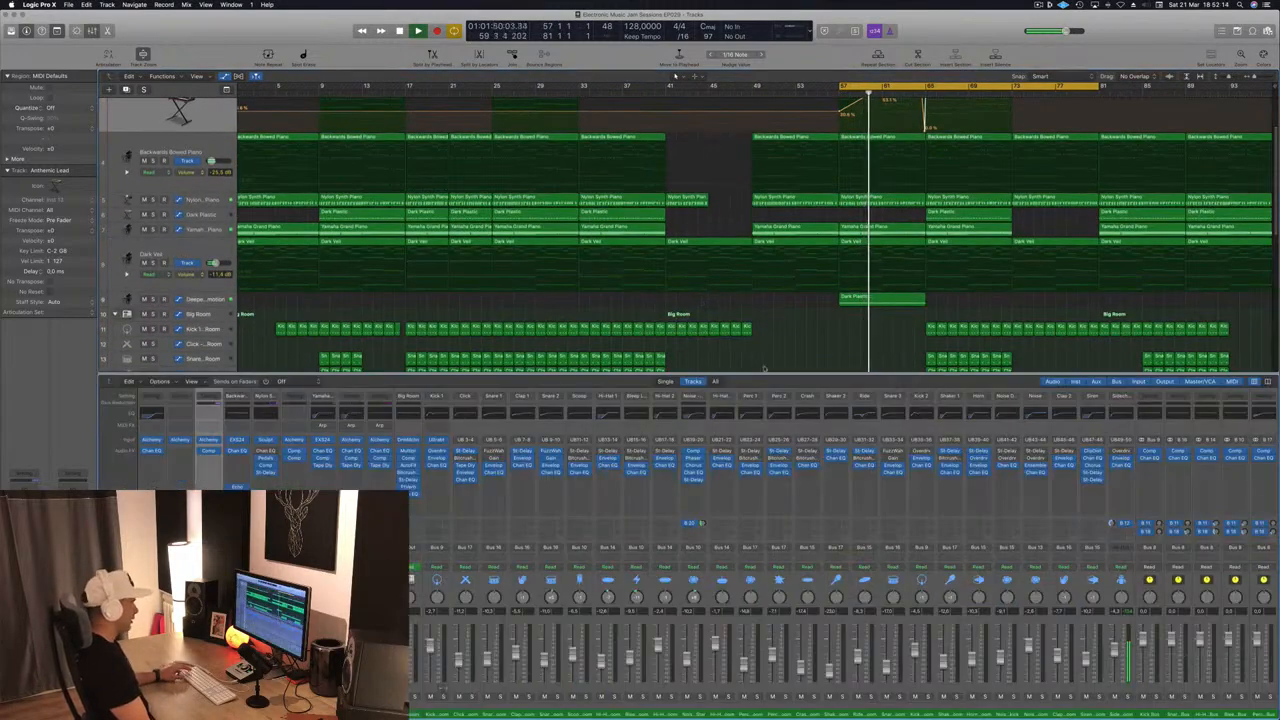
- Hide the Mixer and copy the Dark Plastic region at bar 57 on track 9 to bar 65
key(x)
key(super+Left)
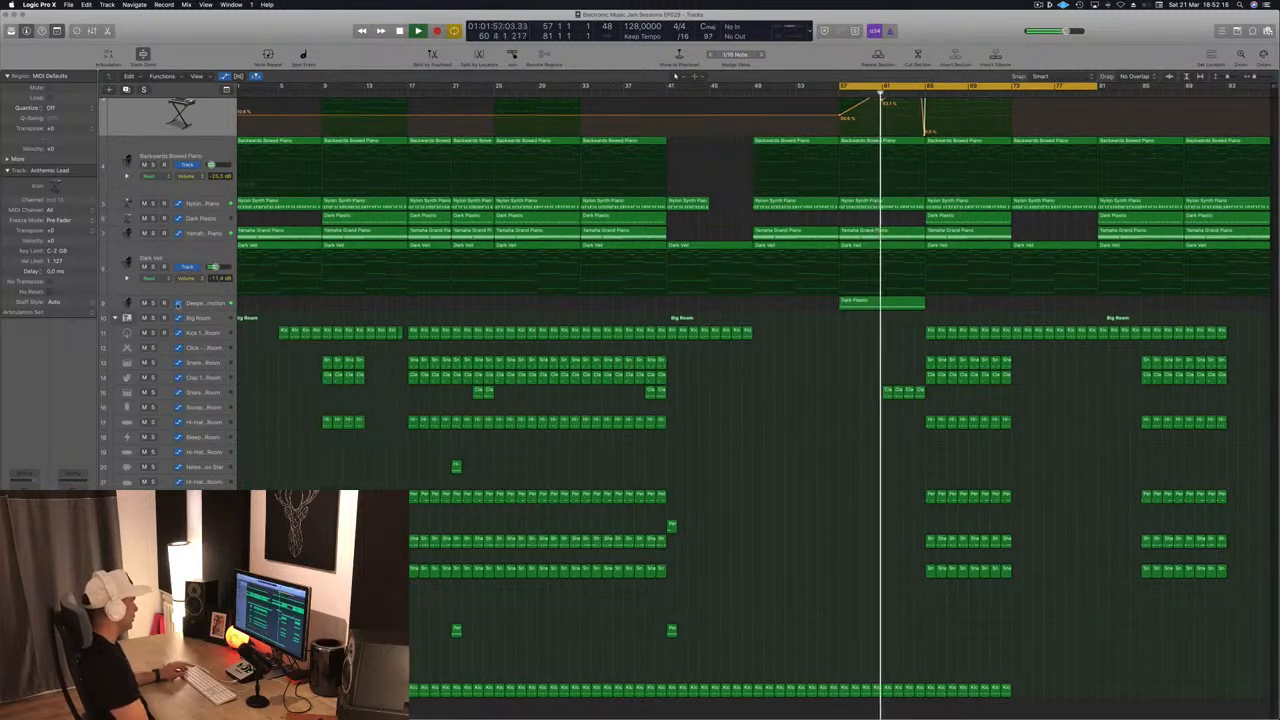
drag(887, 301, 969, 303)
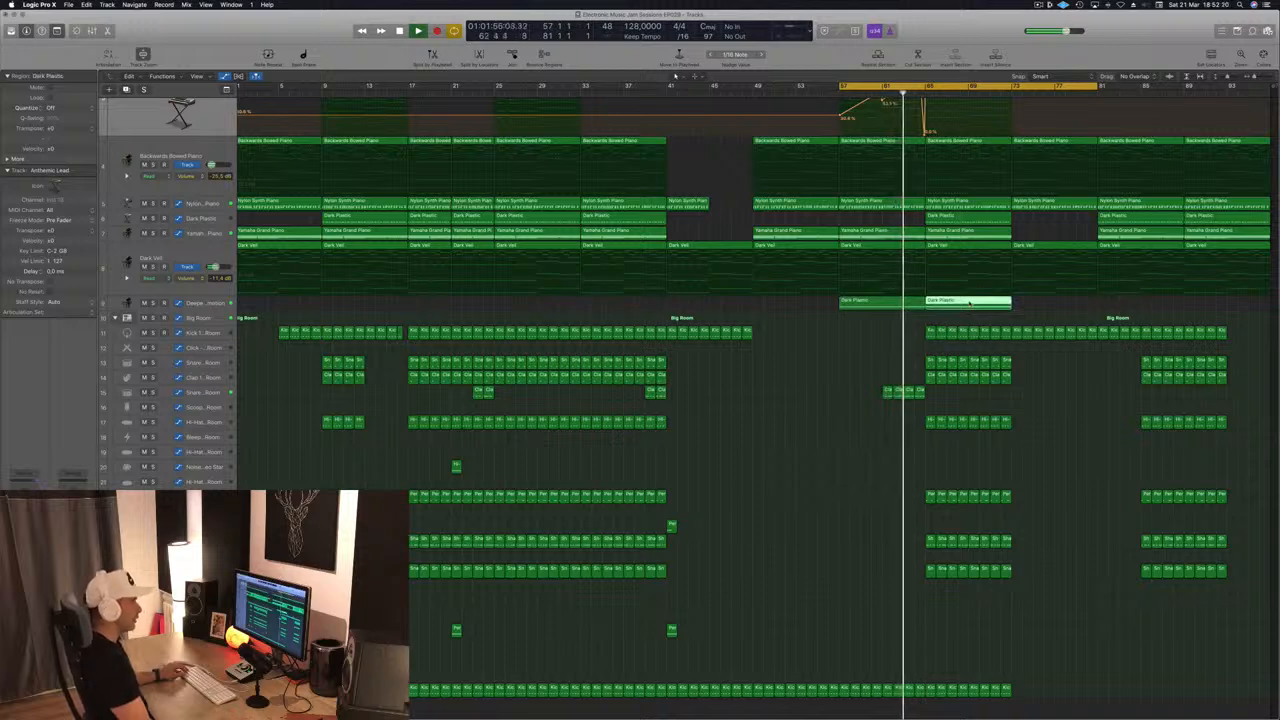
click(1035, 373)
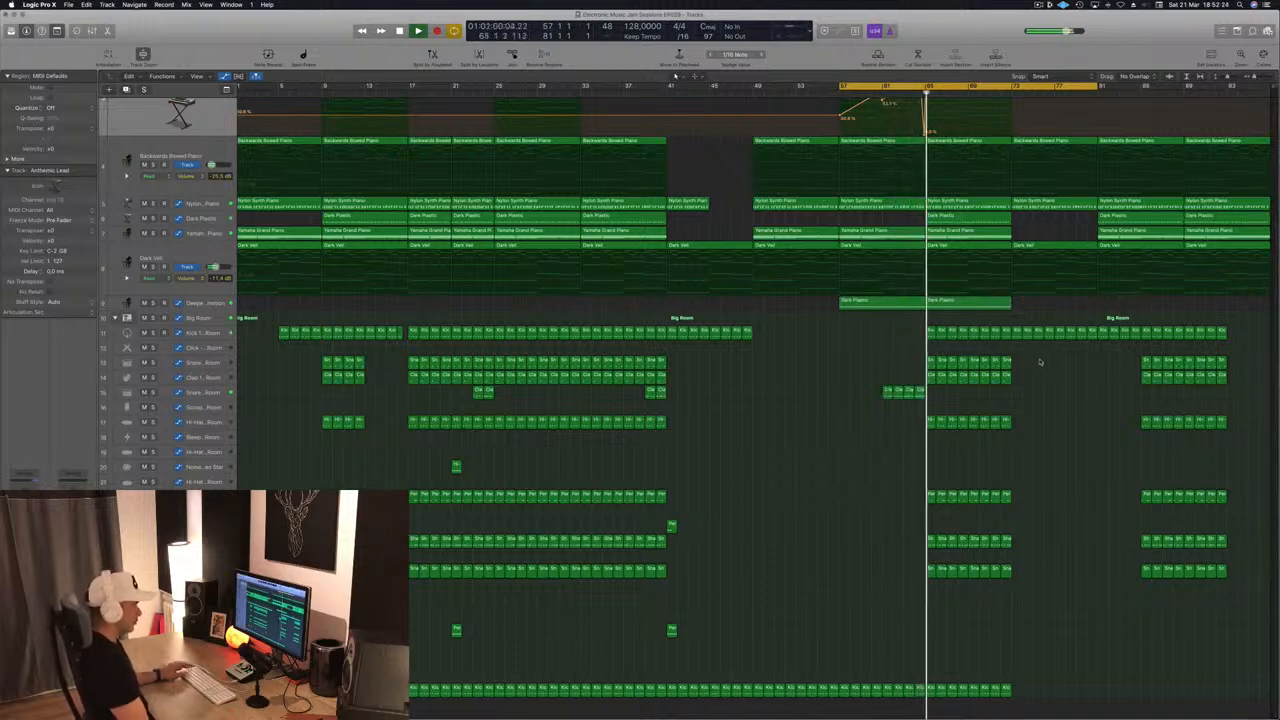
- Delete the non-kick drum regions in bars 65 to 73 and replay from just before bar 65
drag(1031, 358, 928, 660)
key(Delete)
click(913, 92)
scroll(1018, 246, up, 1)
scroll(1018, 246, up, 1)
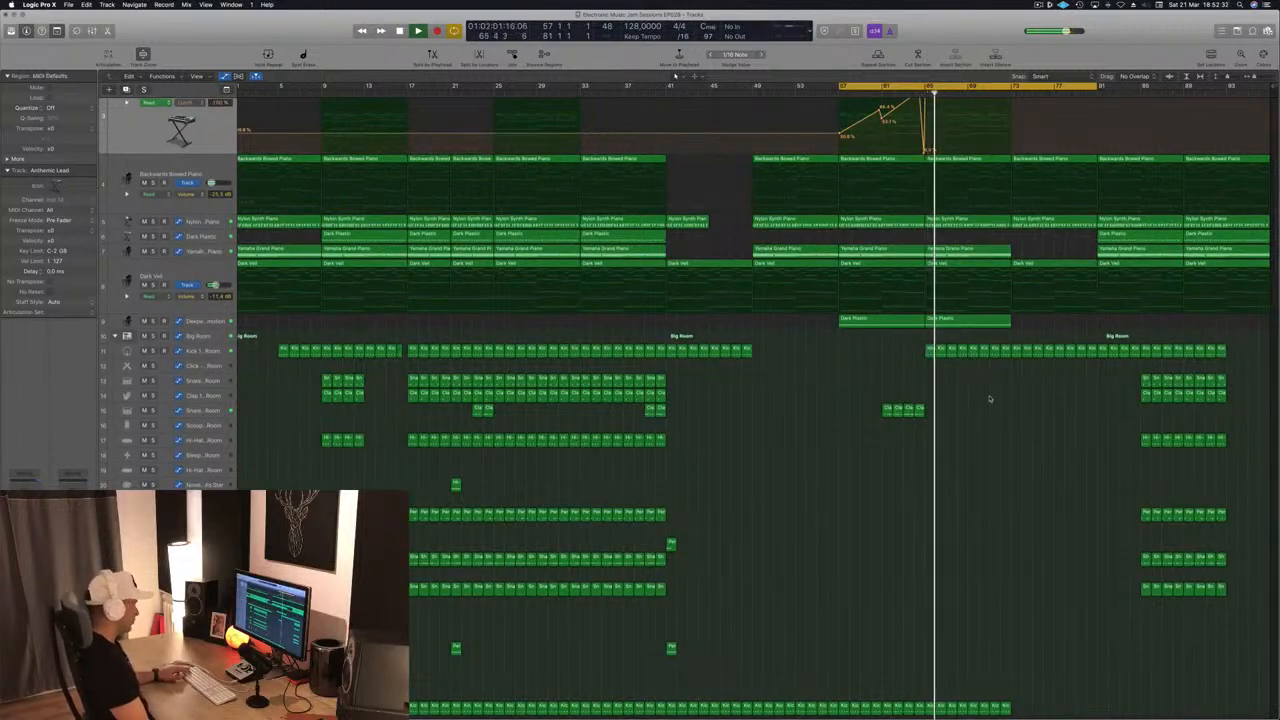
- Copy the Analog EP region from bar 49 to bar 65
scroll(1024, 402, up, 5)
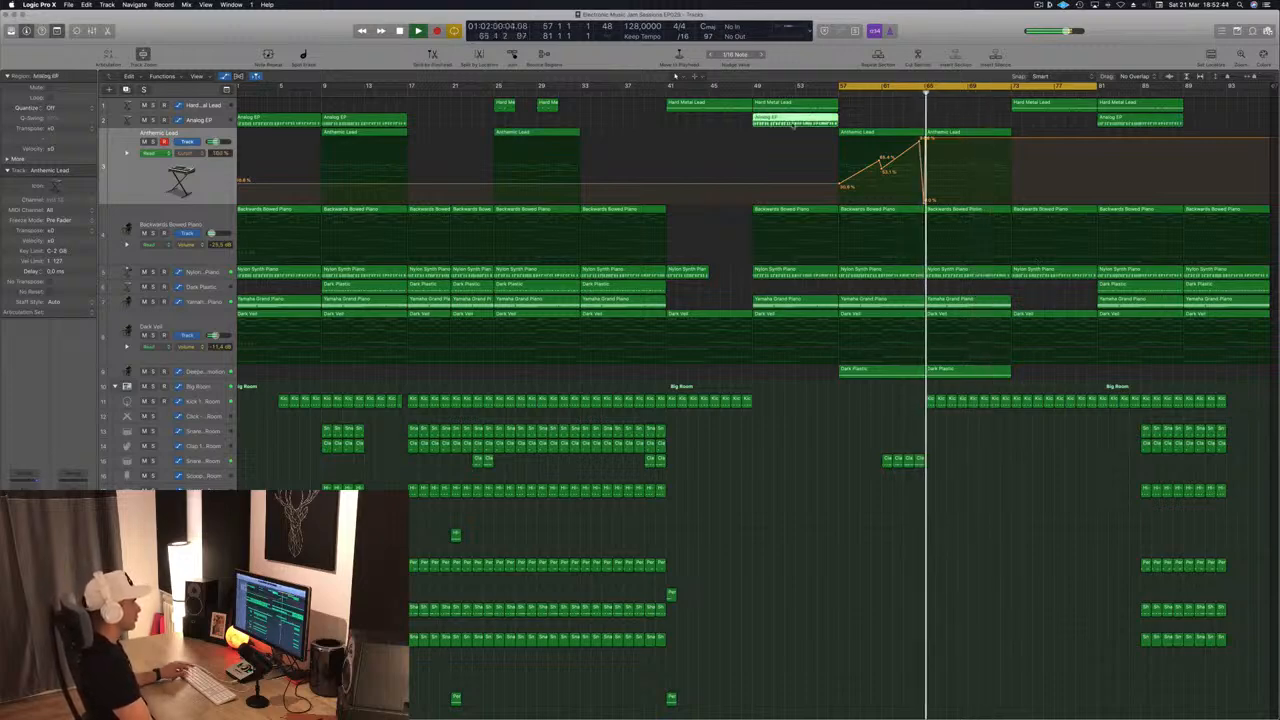
drag(970, 128, 970, 128)
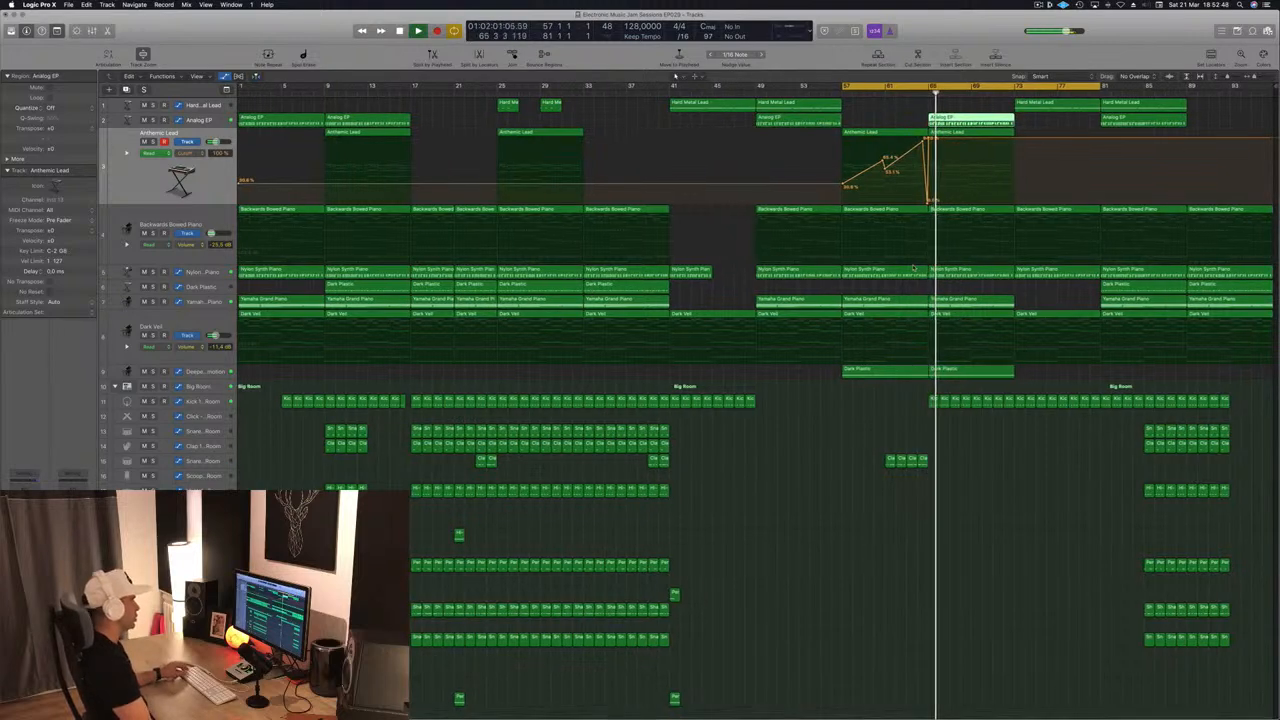
click(662, 286)
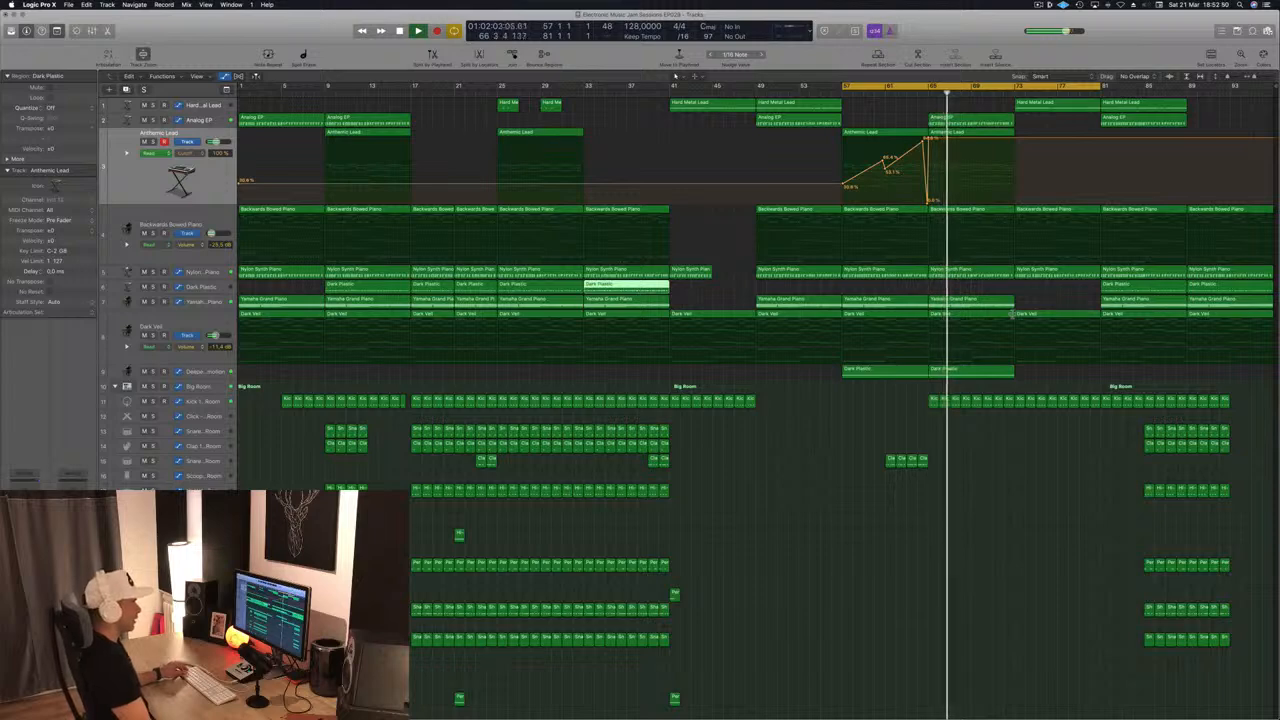
click(1062, 291)
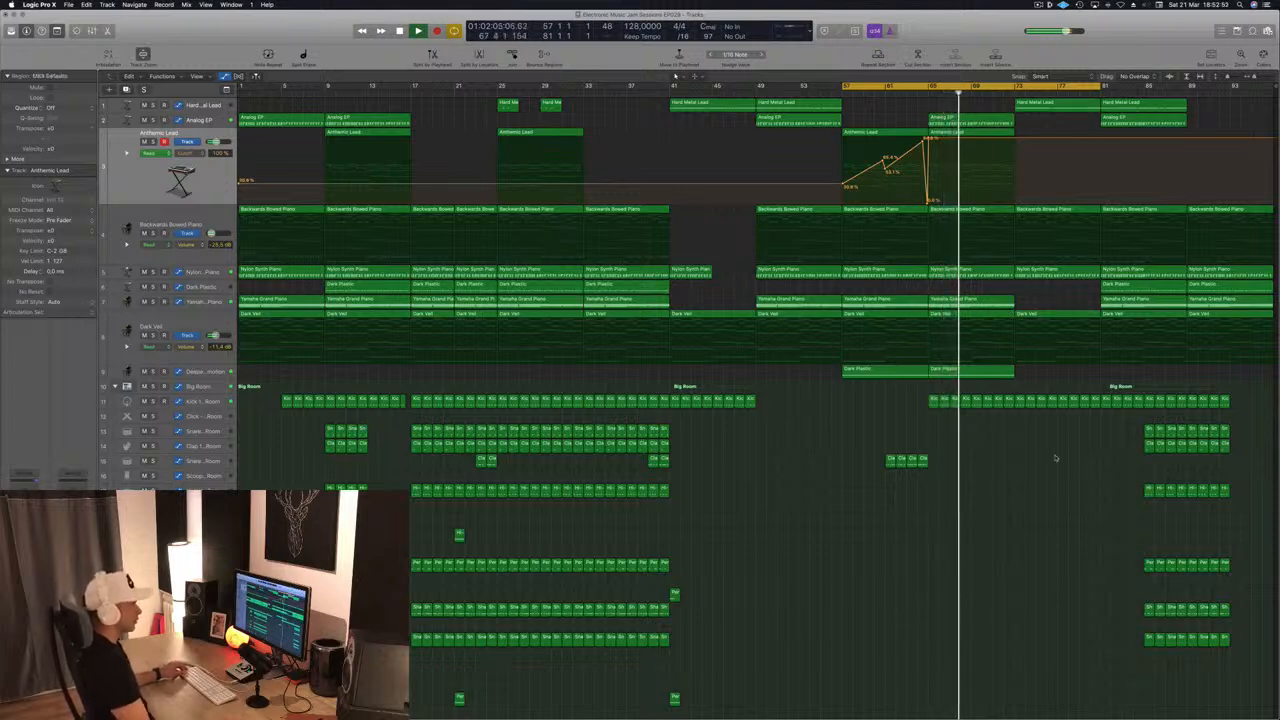
- Copy the snare, clap, hi-hat, percussion and shaker regions starting at bar 85 back to fill bars 73 to 85
drag(1100, 421, 1252, 682)
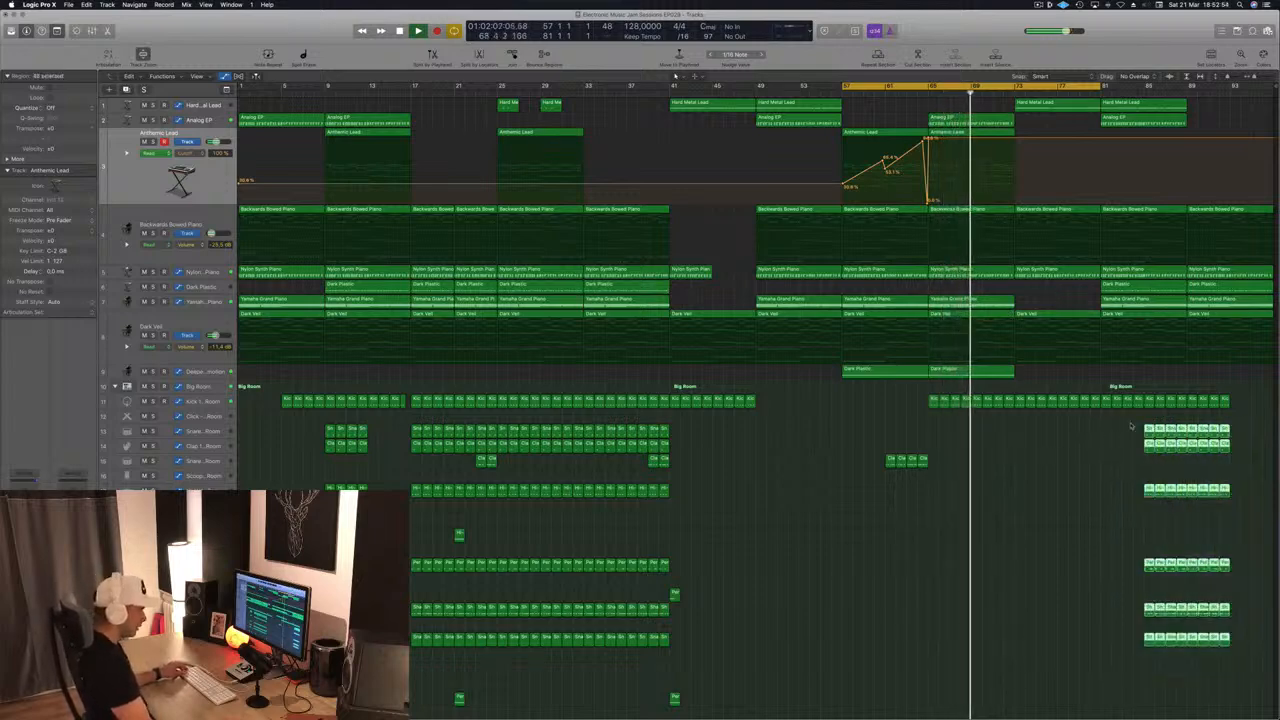
drag(1148, 430, 1108, 444)
click(948, 418)
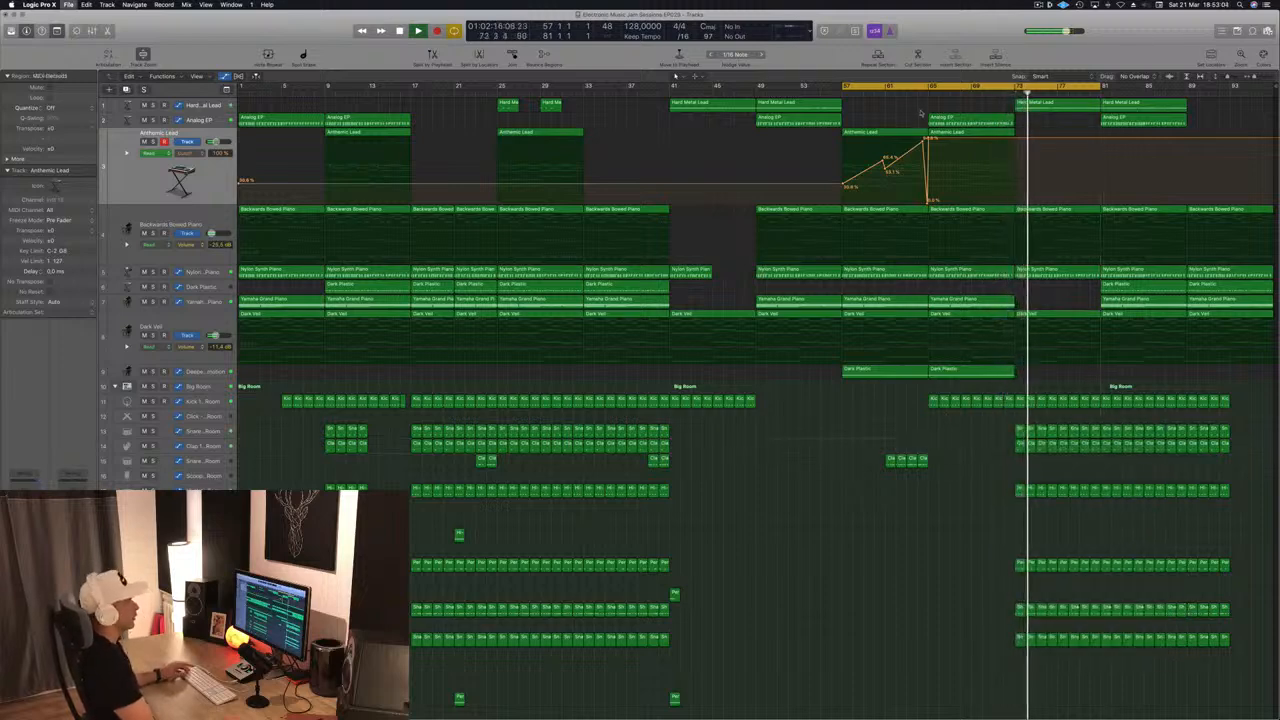
- Copy the Analog EP and Anthemic Lead regions from bar 65 to bar 73 and replay from just before it
click(917, 91)
drag(1028, 121, 1065, 122)
click(1005, 93)
- Copy Dark Plastic and Yamaha Grand Piano regions to bar 73 and save the project
click(1014, 290)
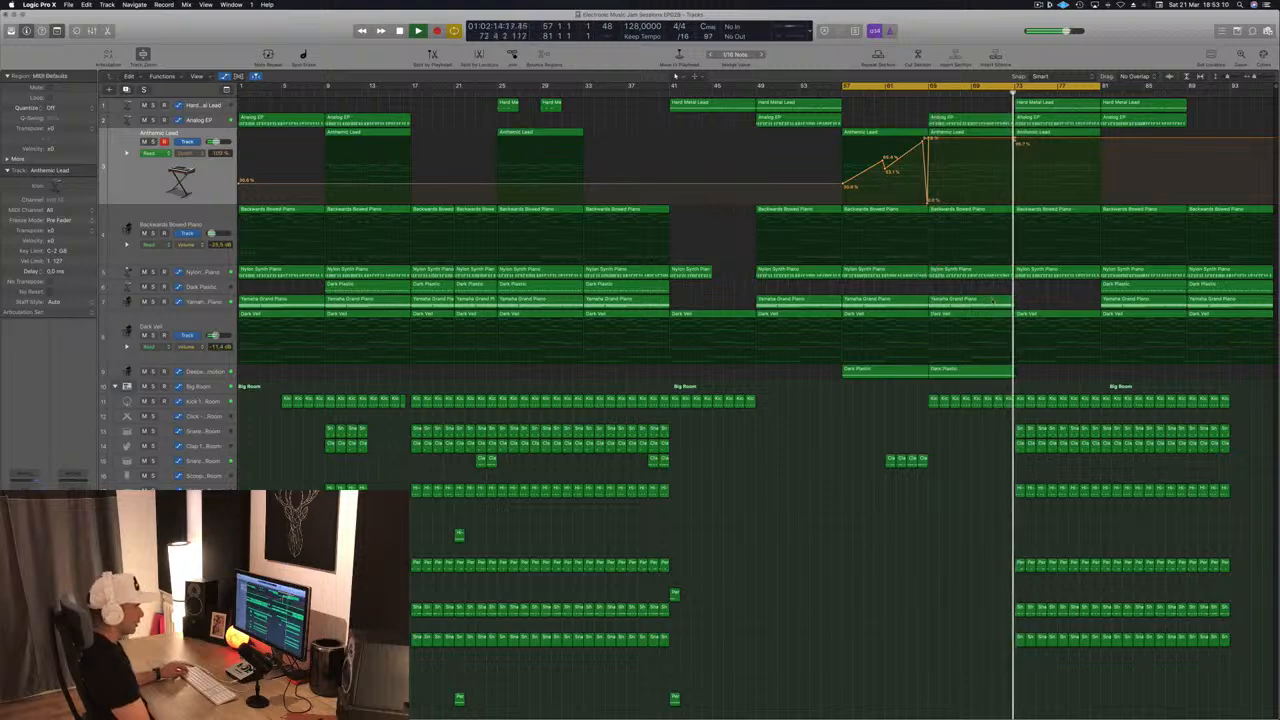
drag(1128, 288, 1051, 313)
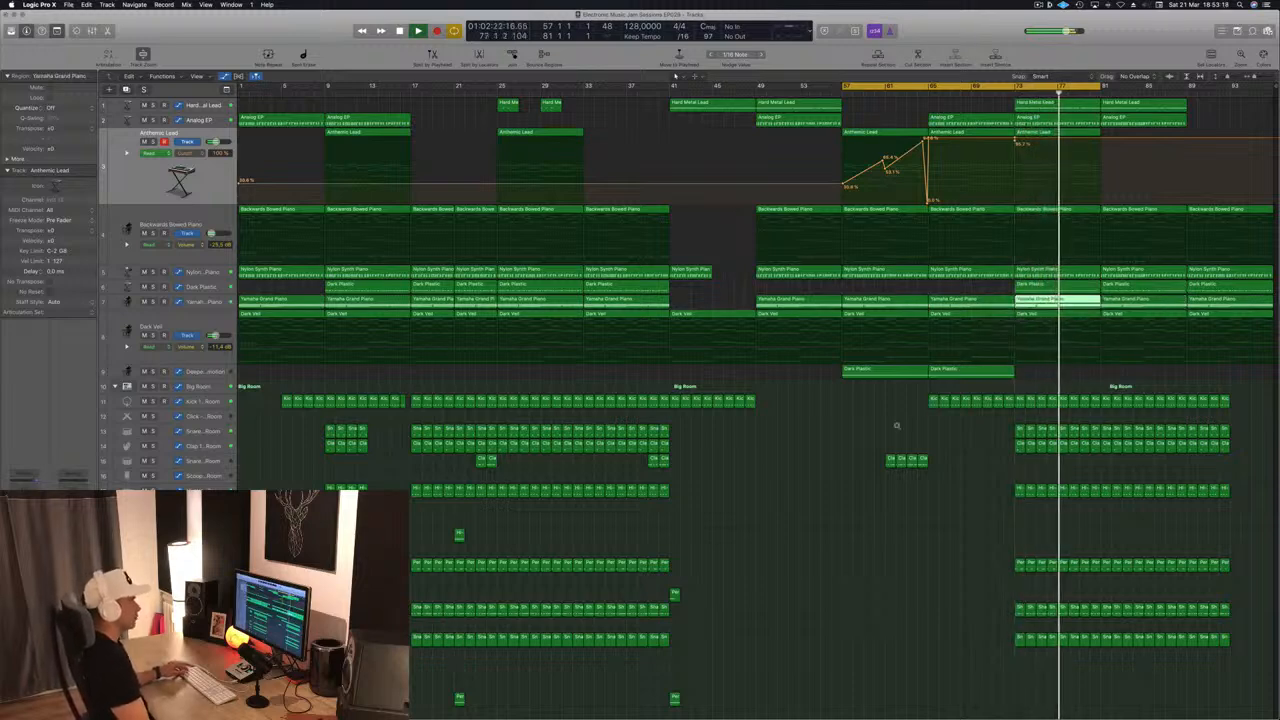
click(876, 109)
key(super+s)
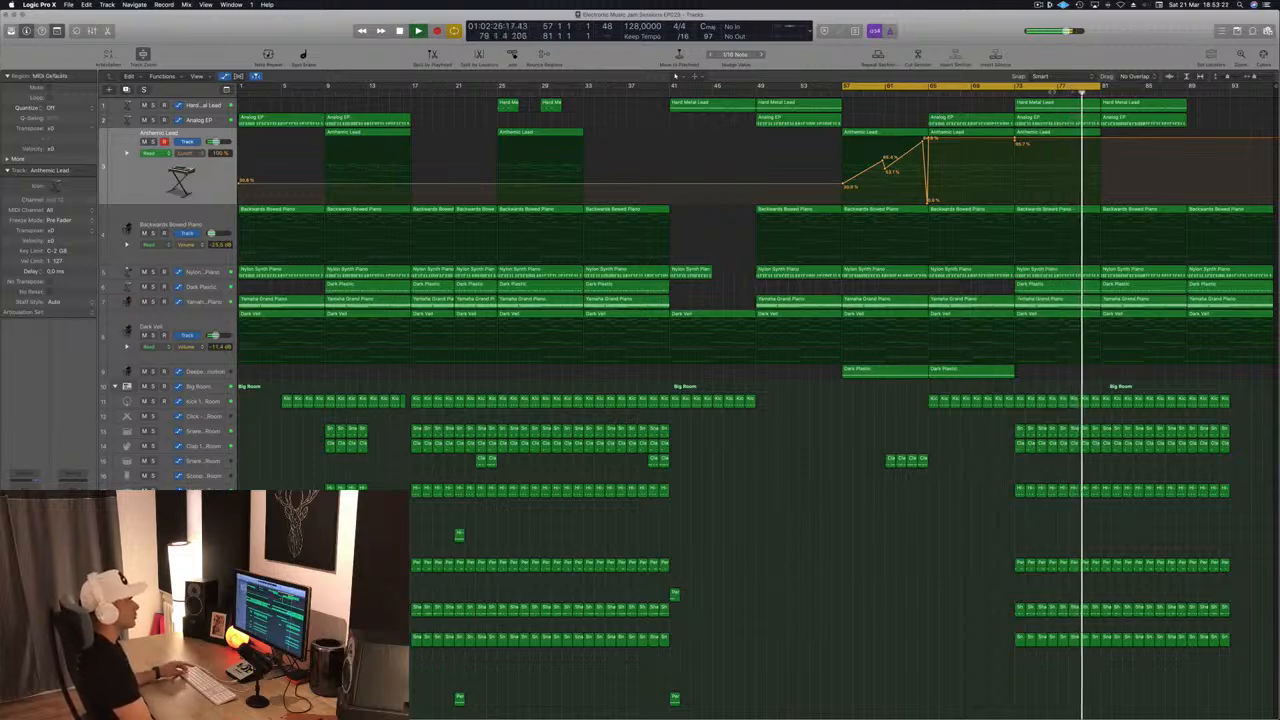
- Extend the cycle range to bar 97, listen to the closing section and reduce the track heights
drag(1099, 88, 1271, 98)
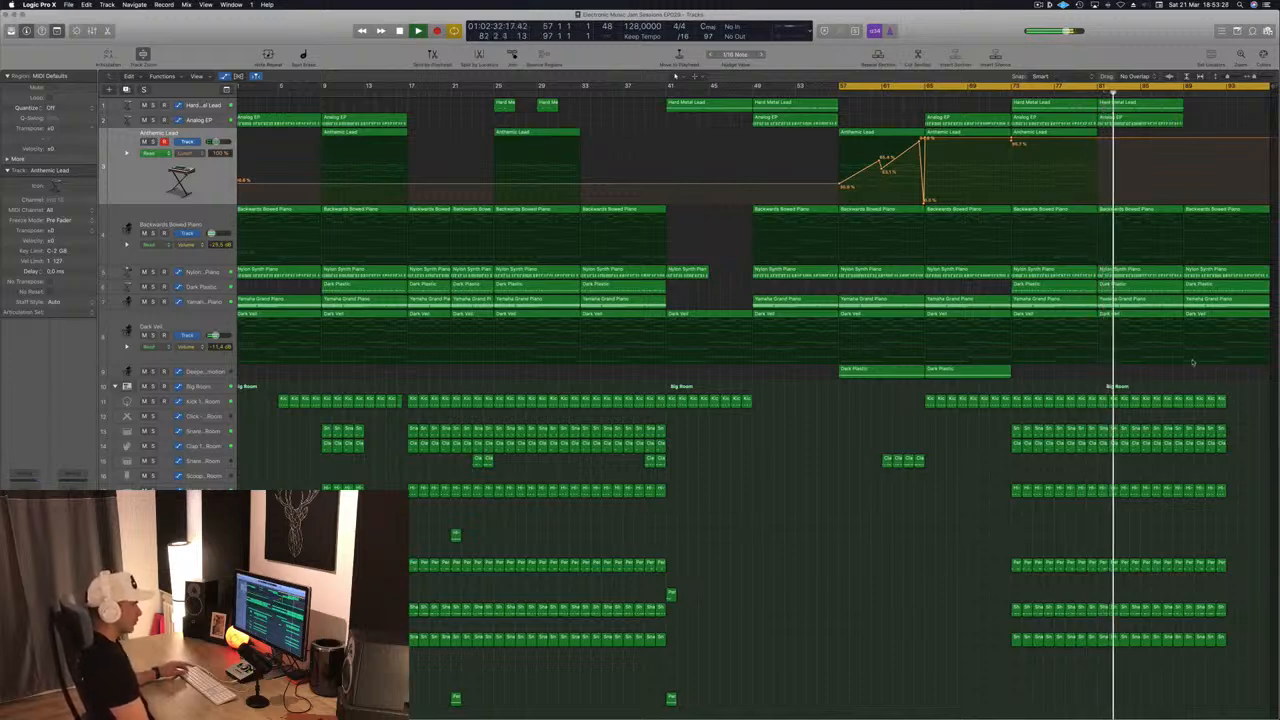
click(1203, 286)
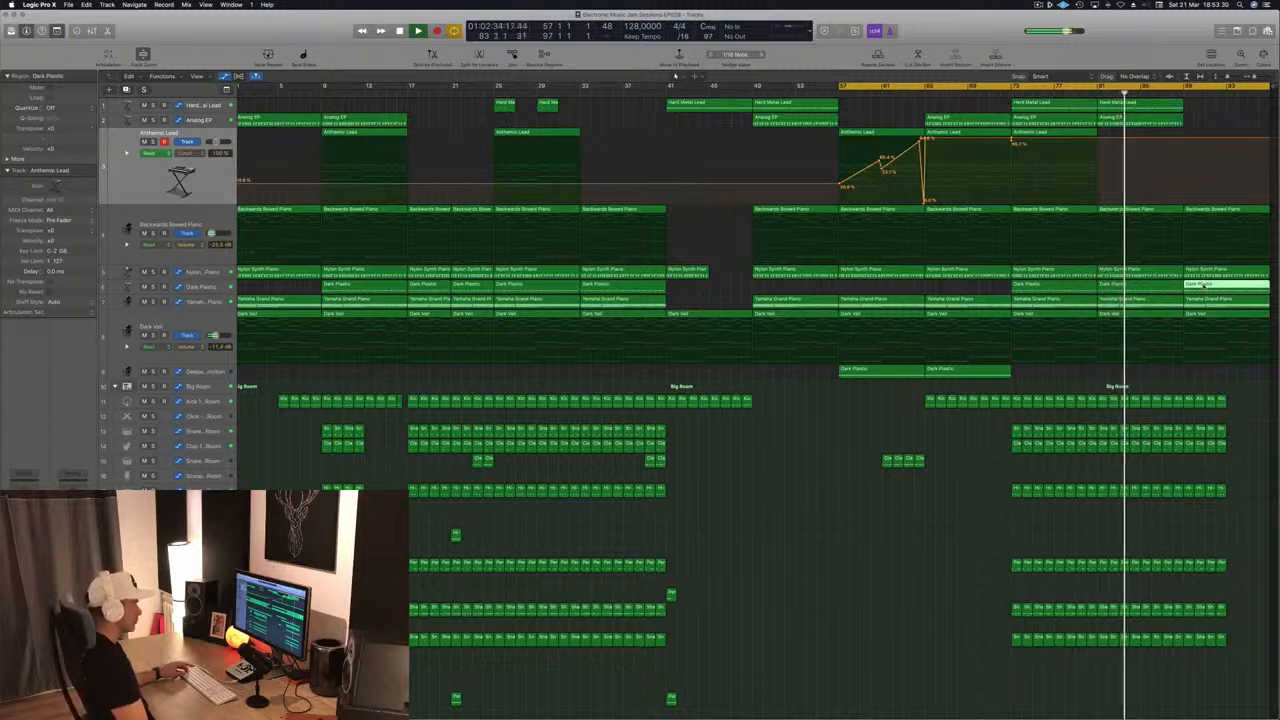
click(1219, 111)
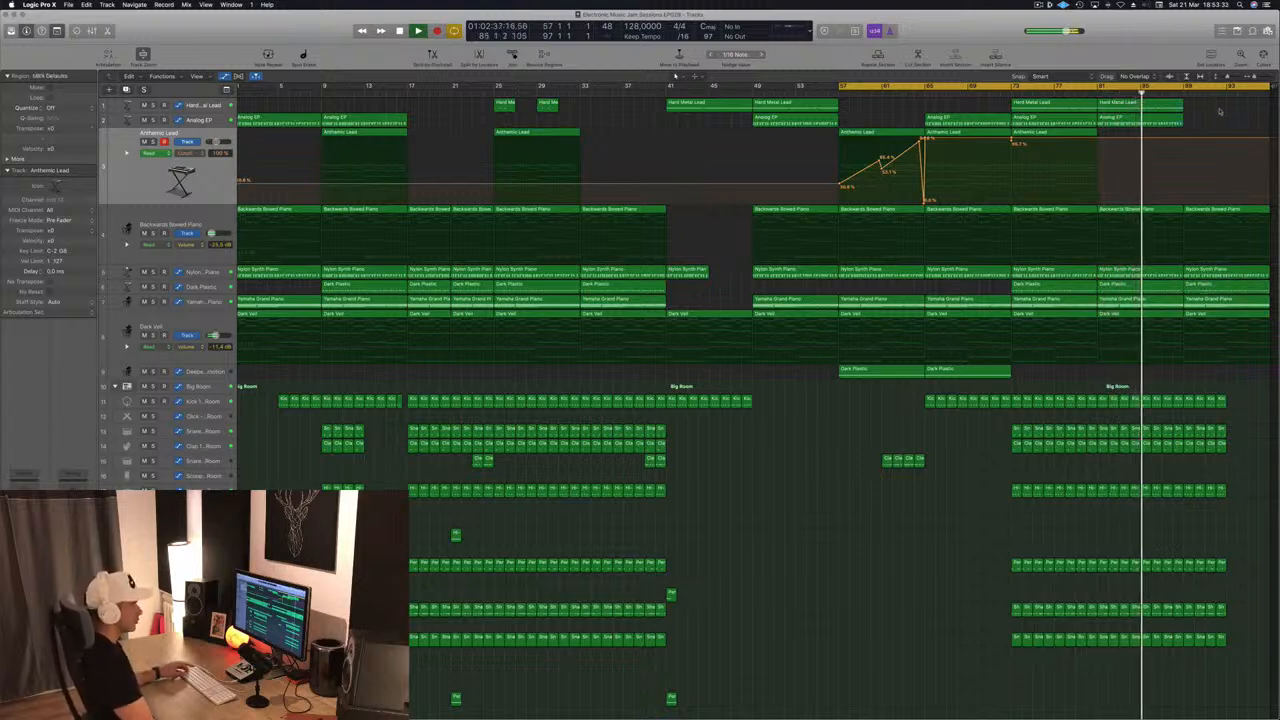
click(1167, 106)
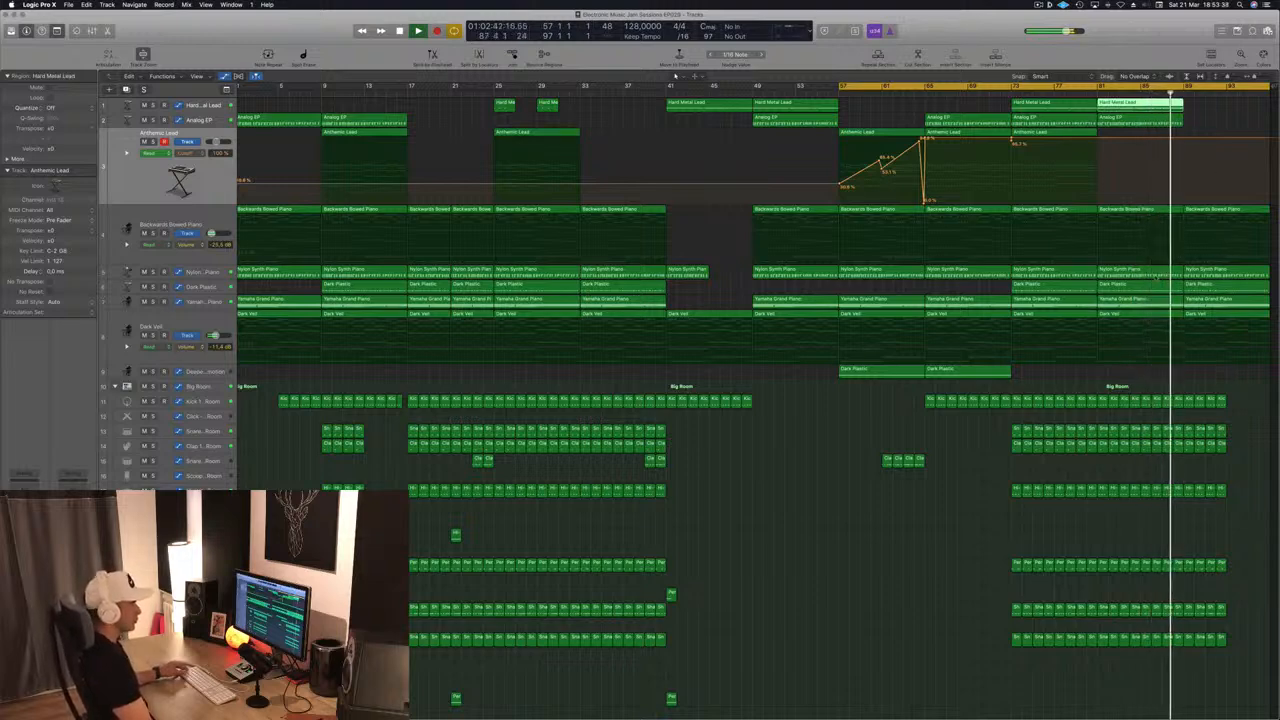
scroll(797, 671, down, 5)
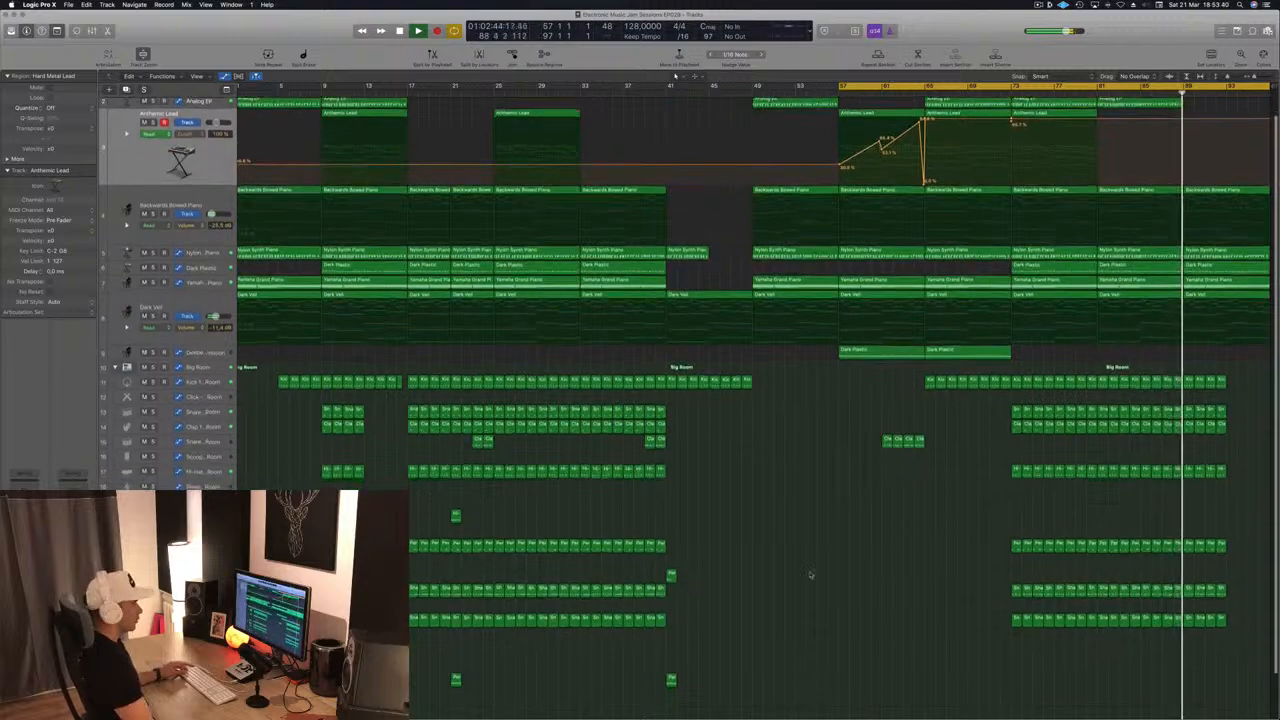
scroll(830, 515, down, 5)
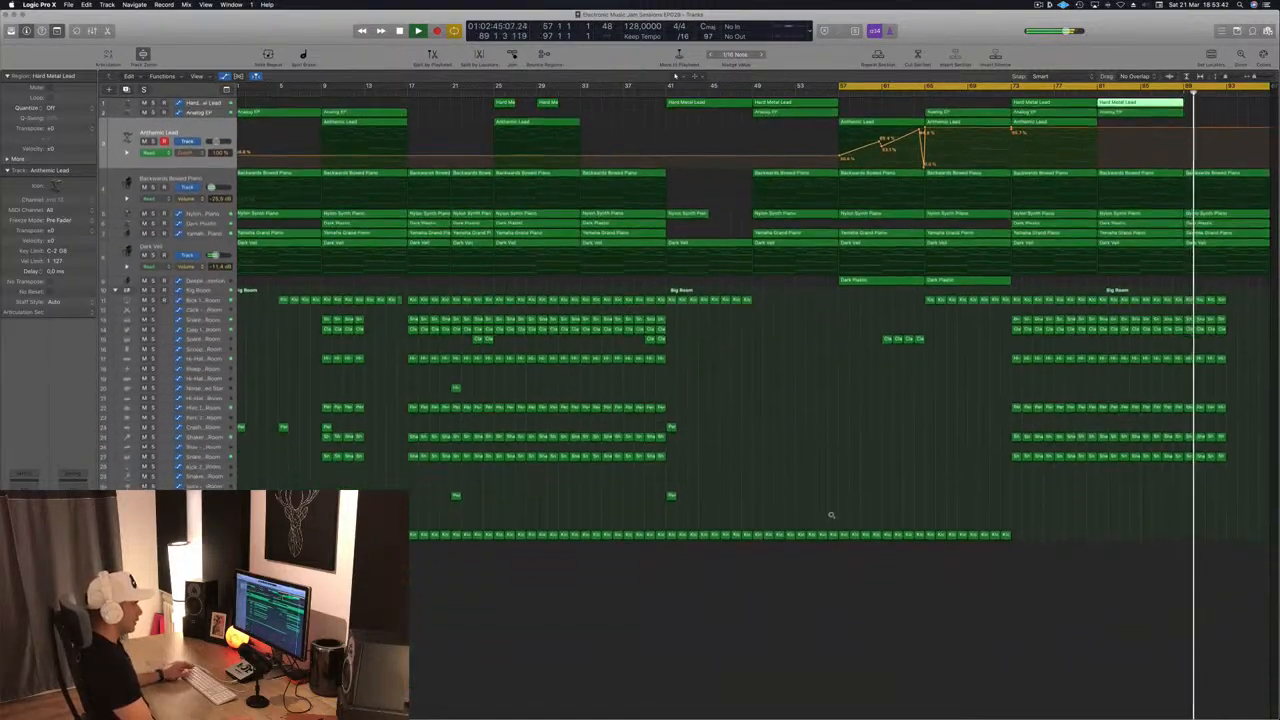
- Create an arrangement track for the Master channel strip and move it below the last drum track
key(x)
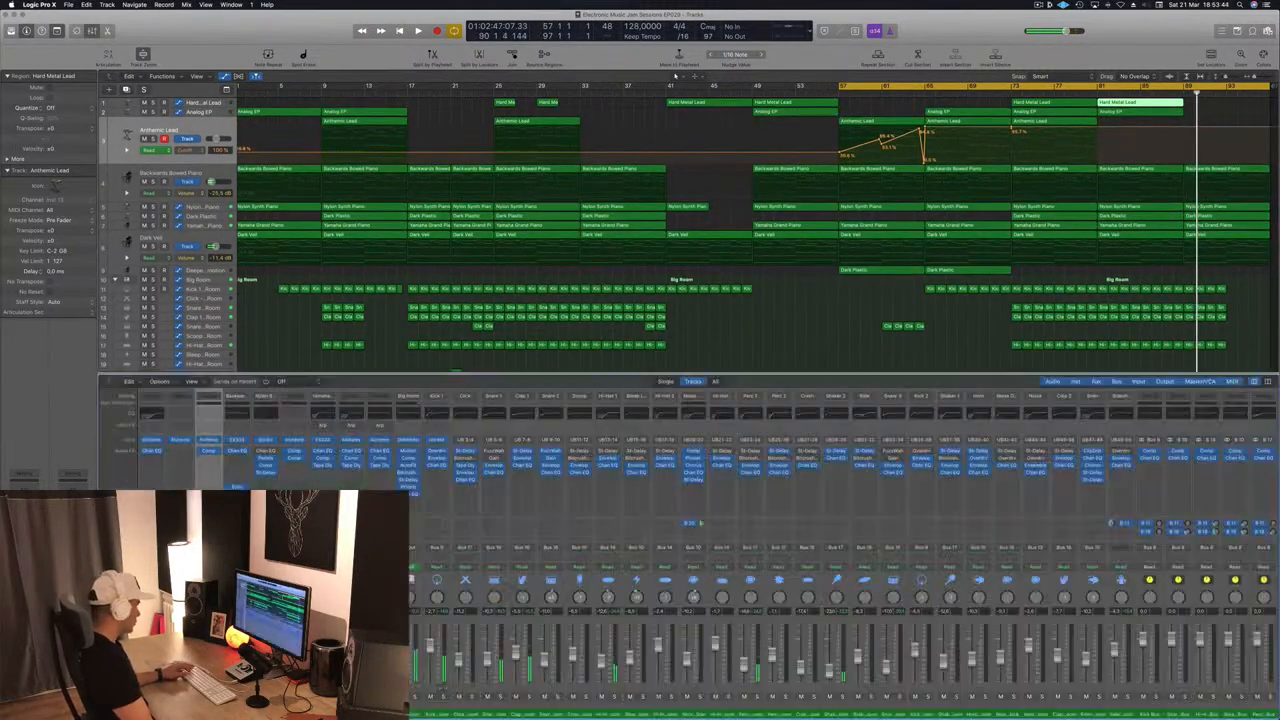
scroll(1232, 682, right, 10)
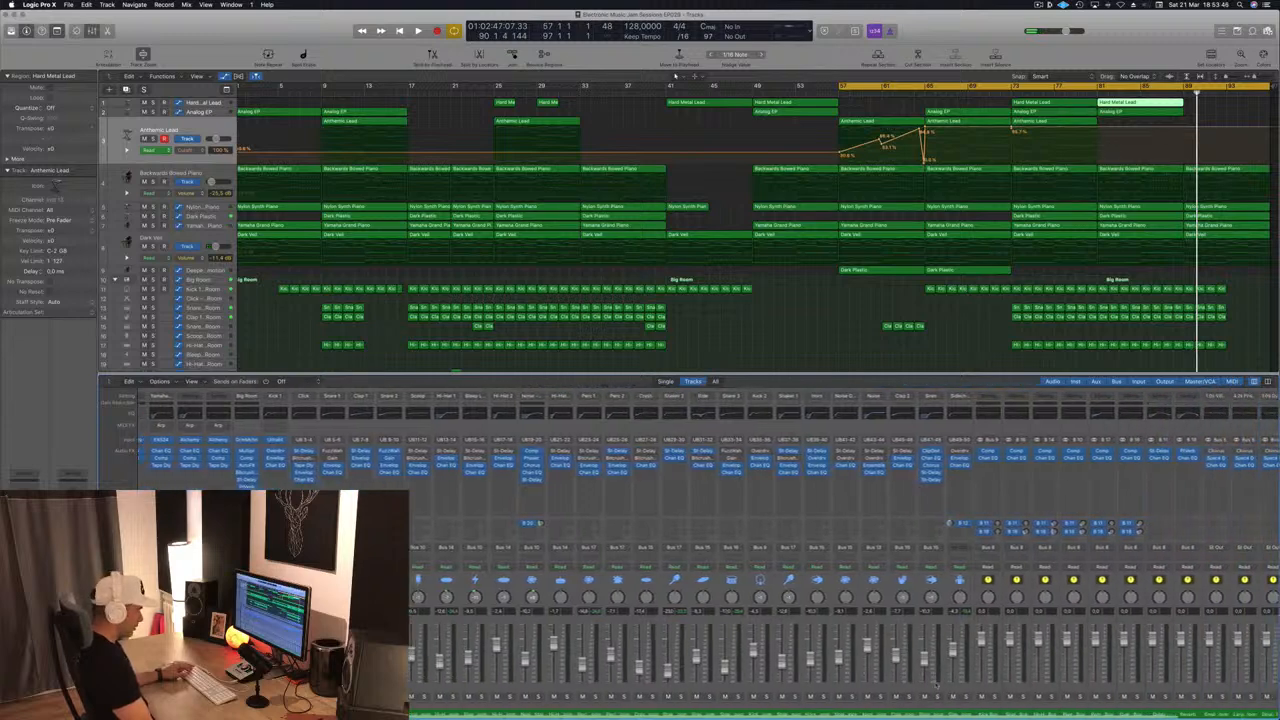
scroll(1248, 680, right, 4)
right_click(1228, 670)
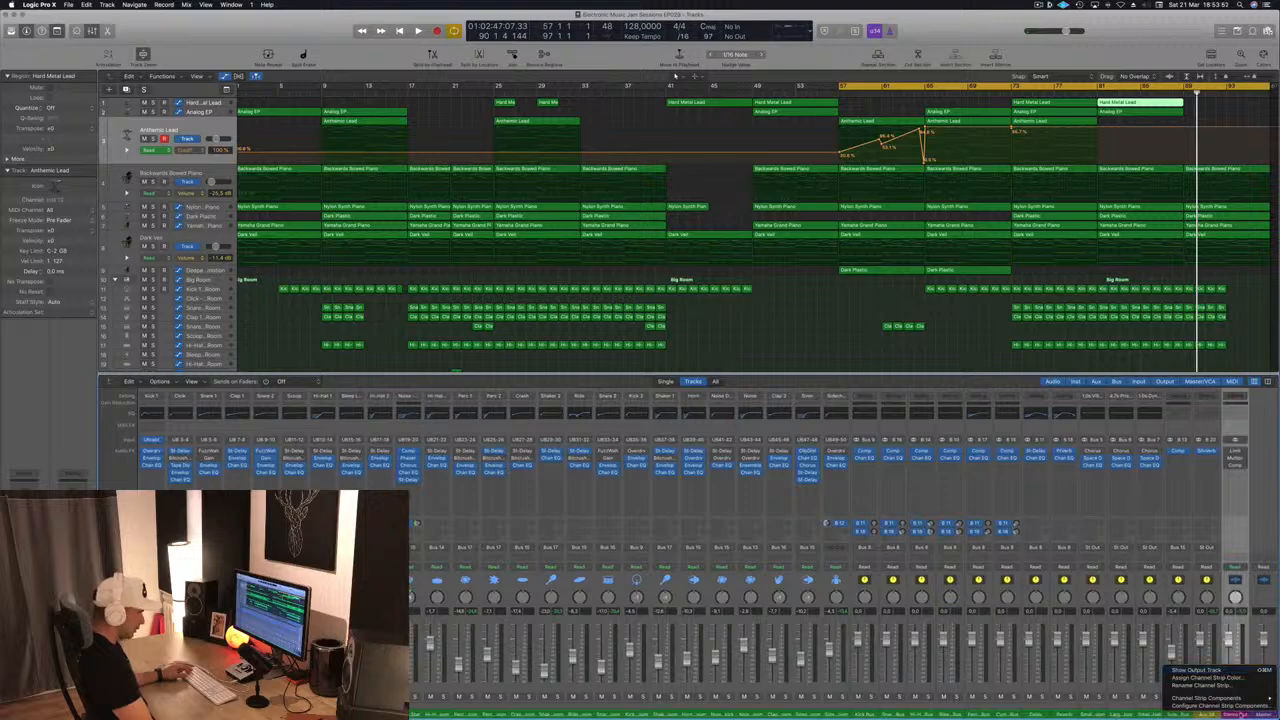
right_click(1262, 672)
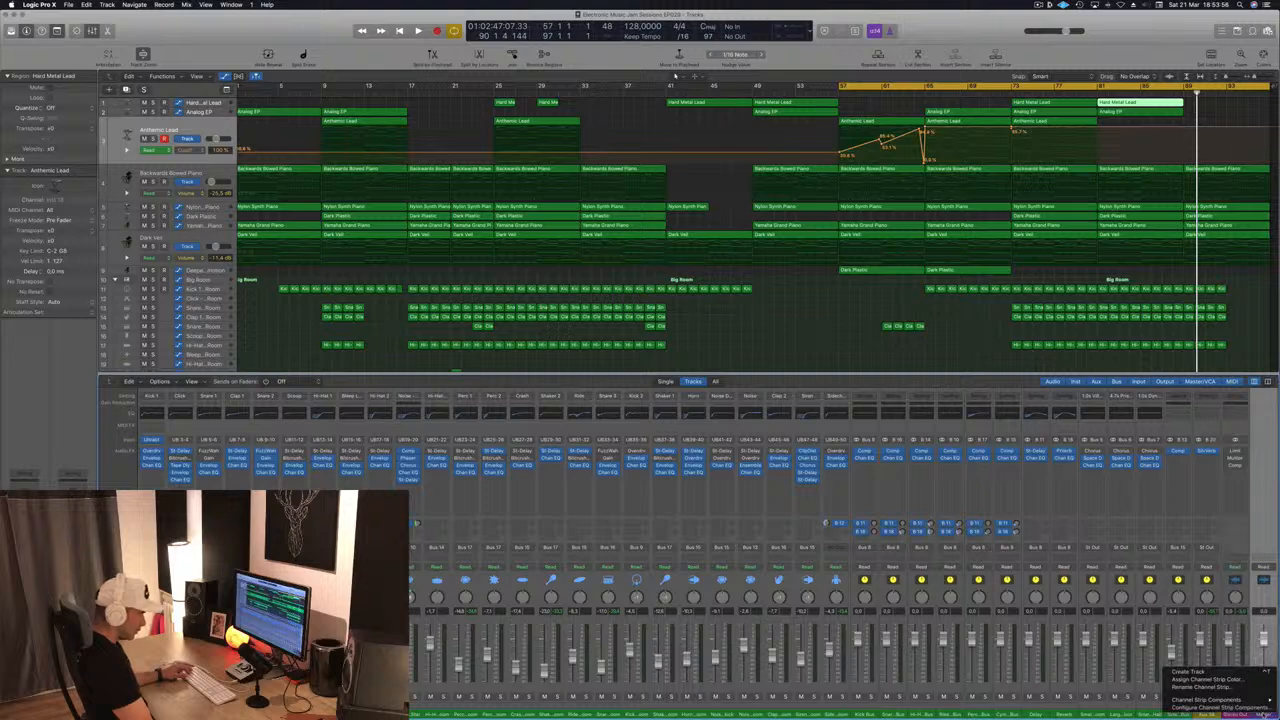
click(1190, 671)
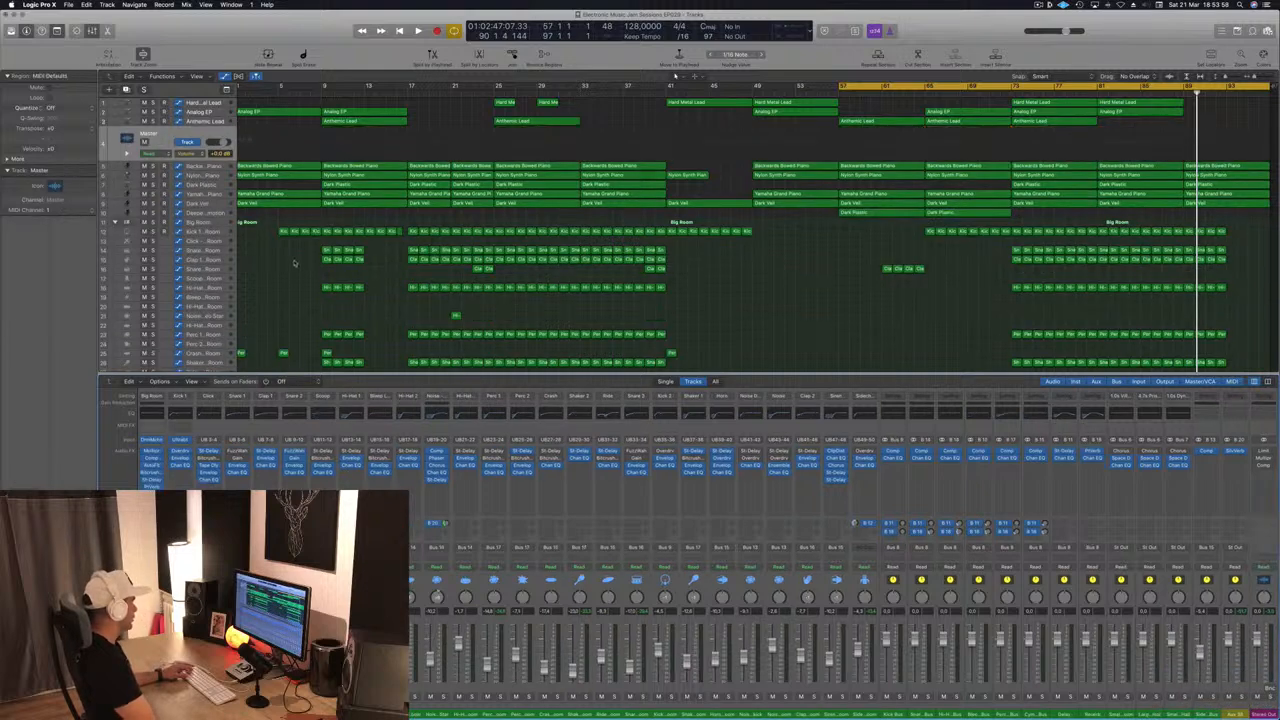
key(x)
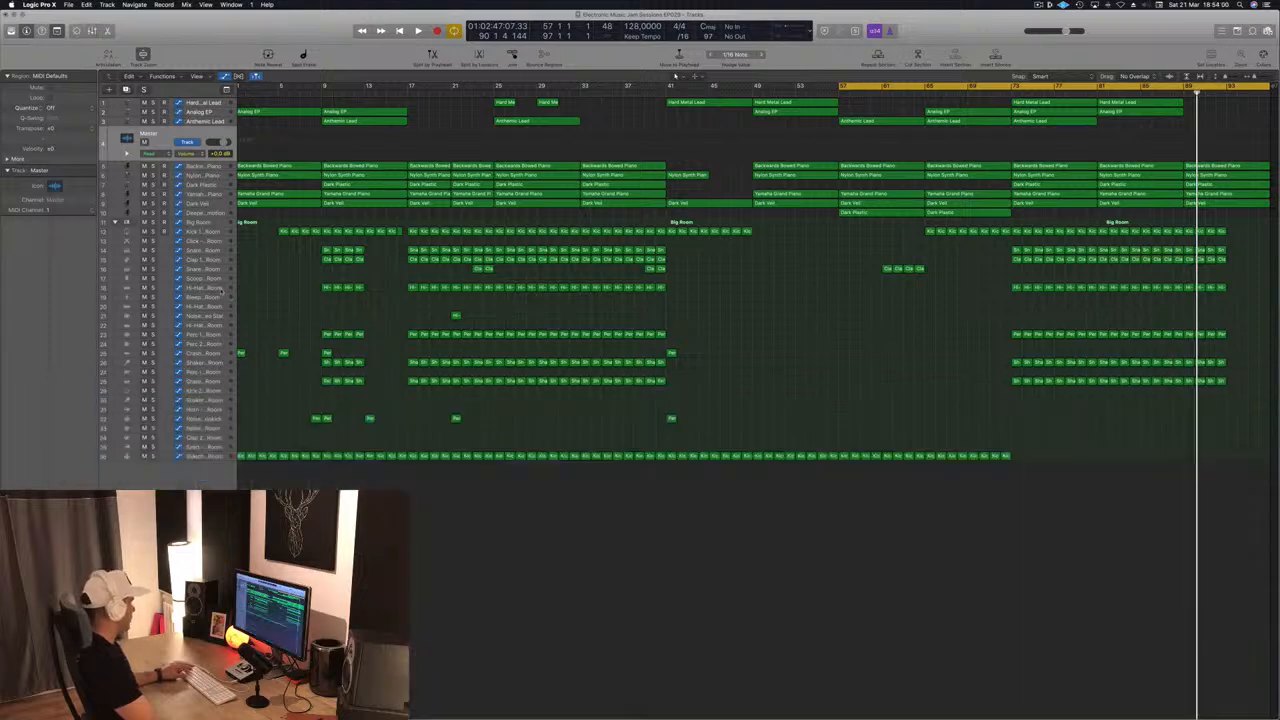
drag(176, 138, 178, 510)
- Show the Stereo Out Channel EQ and enable its low-cut band at 20 Hz with a 48 dB/Oct slope
key(space)
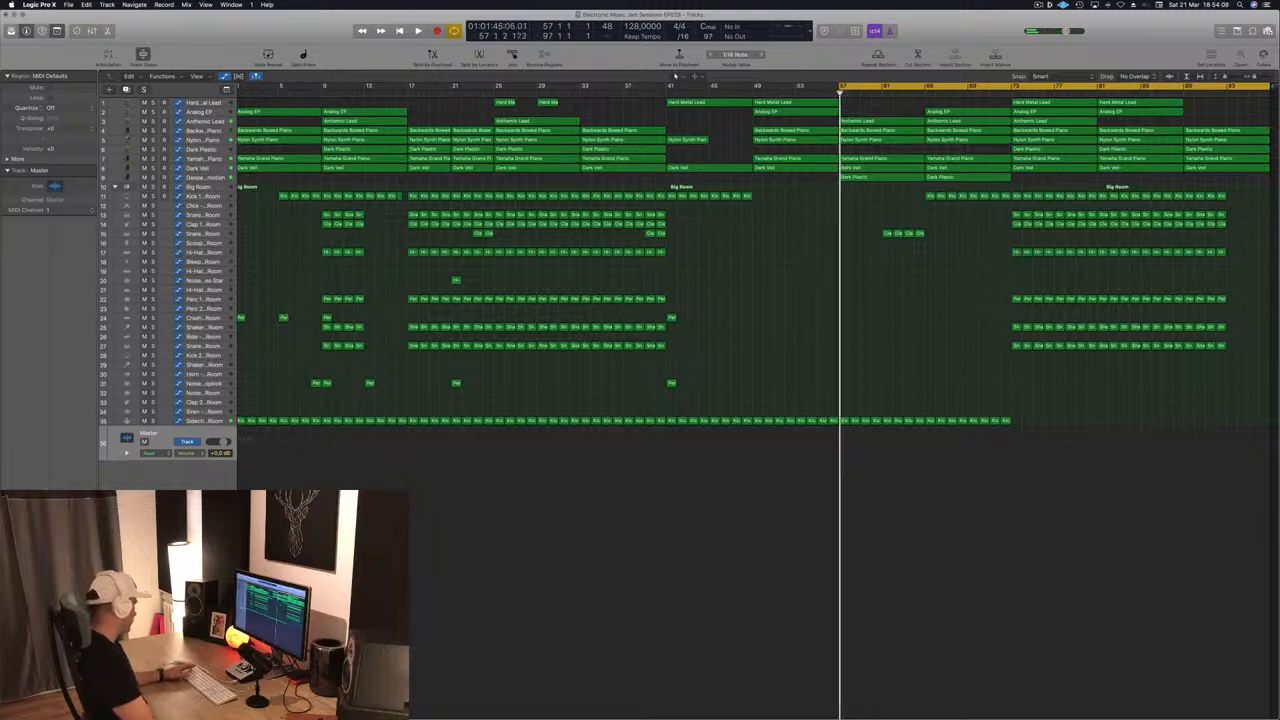
key(v)
key(space)
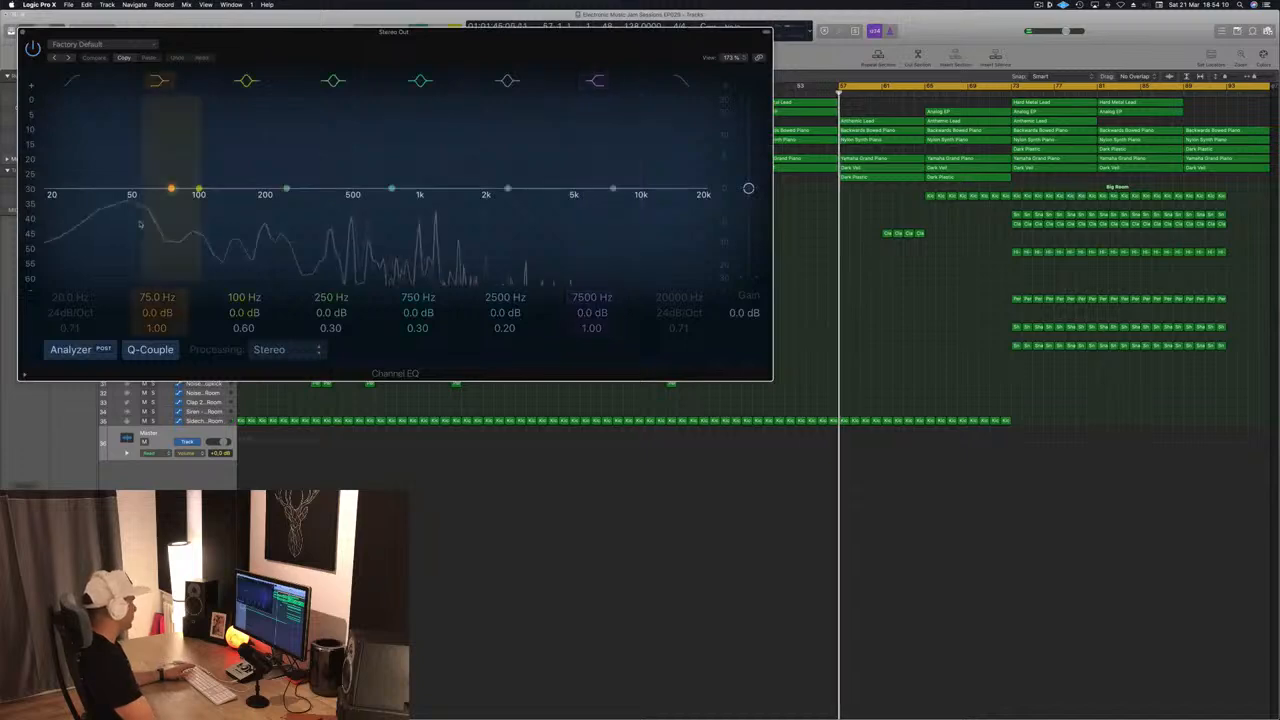
click(72, 79)
mouse_move(50, 204)
mouse_down()
mouse_move(676, 197)
mouse_move(48, 214)
mouse_up()
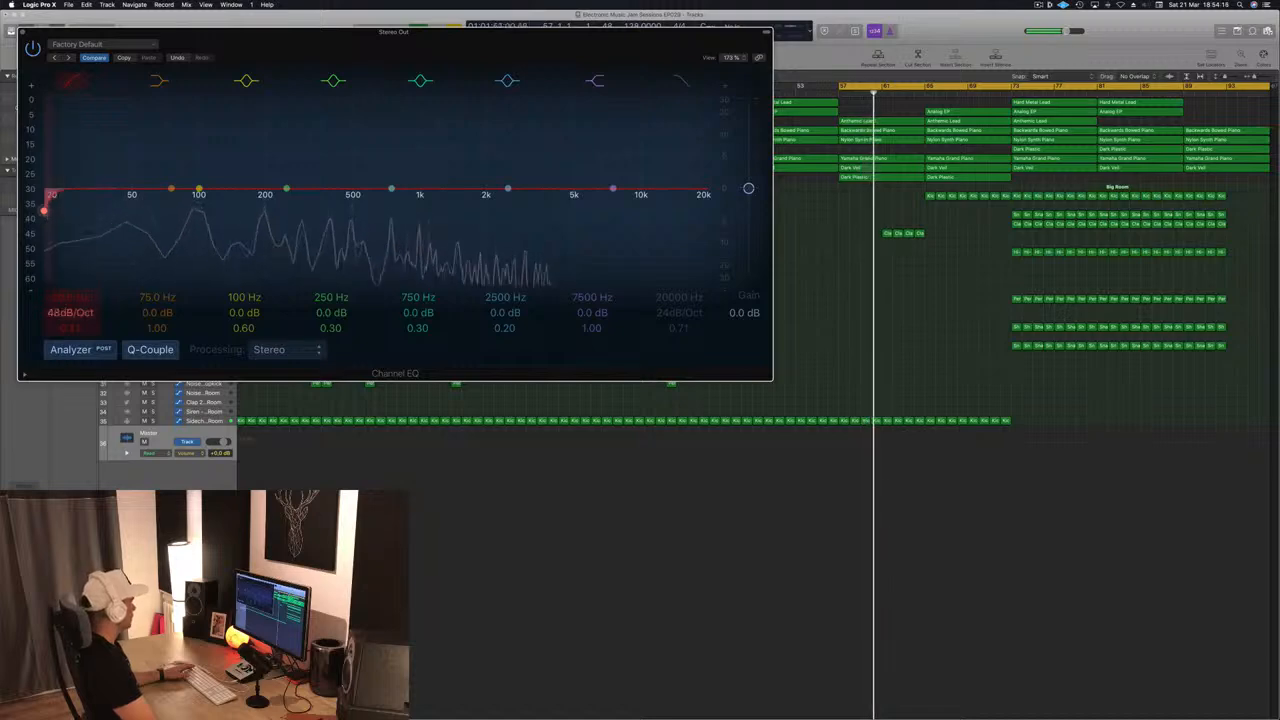
drag(331, 44, 605, 79)
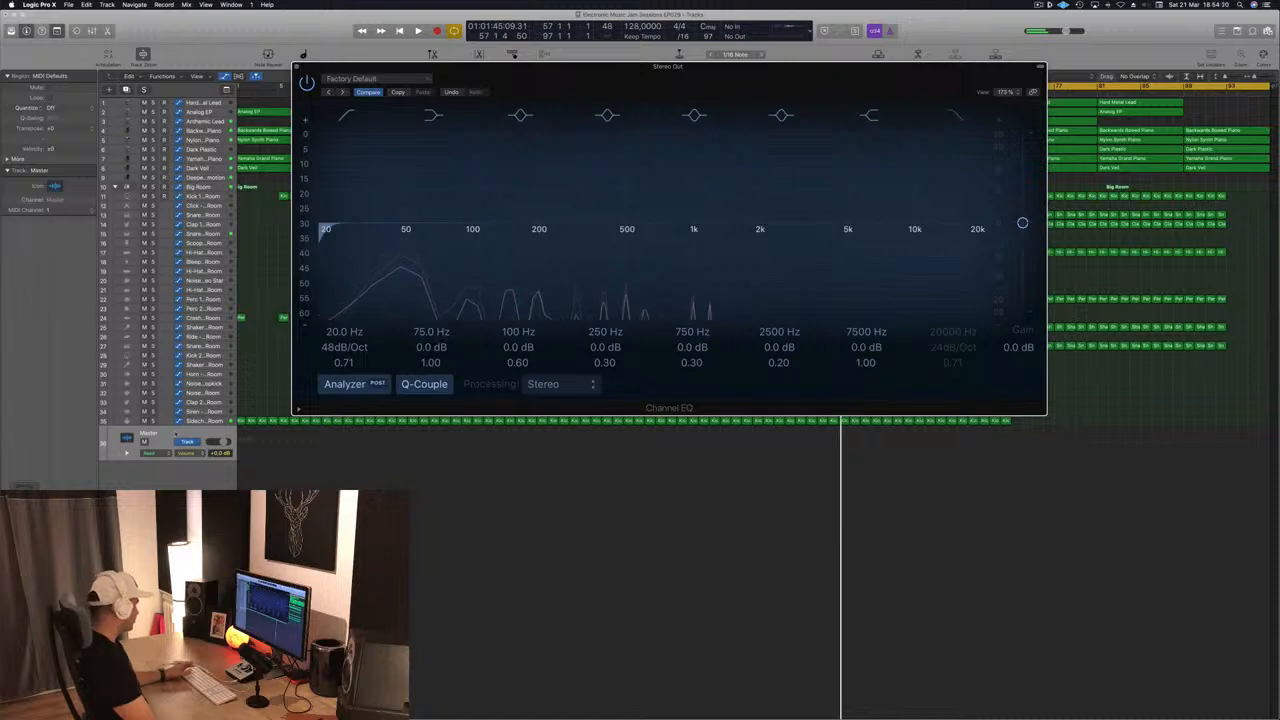
- Add a Stereo Out track below the Master track and close the Channel EQ window
click(169, 434)
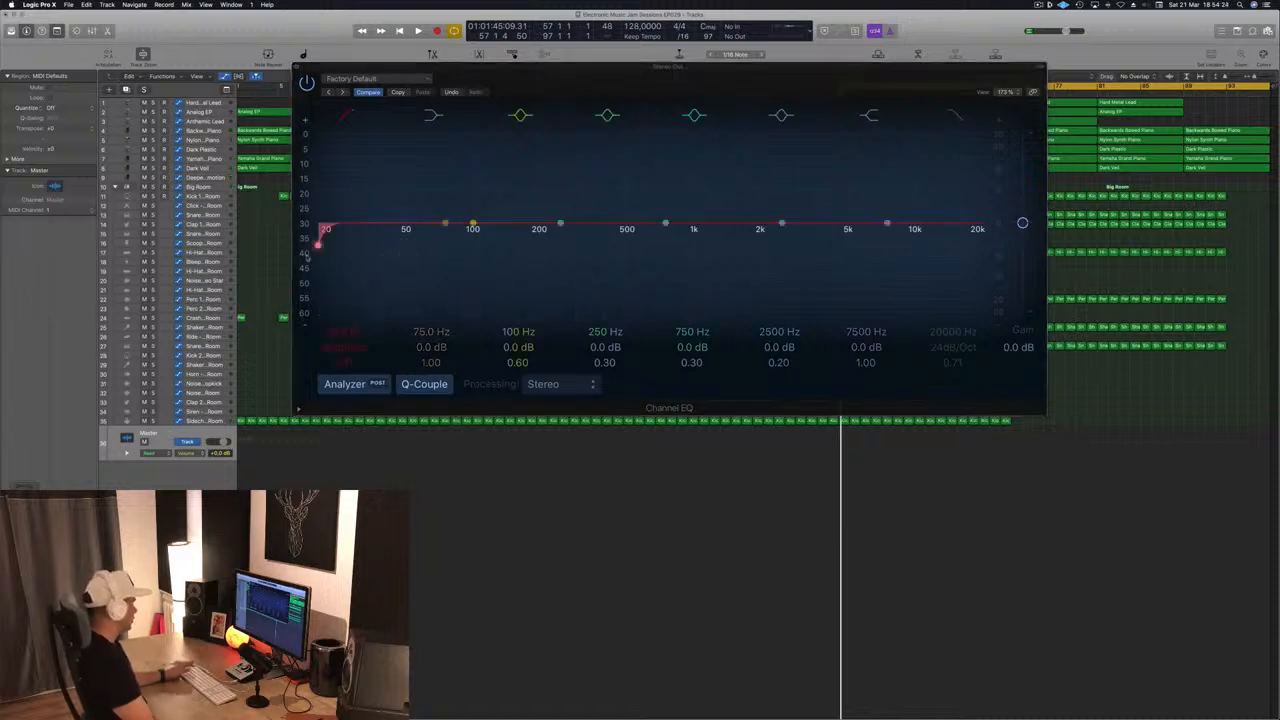
click(340, 333)
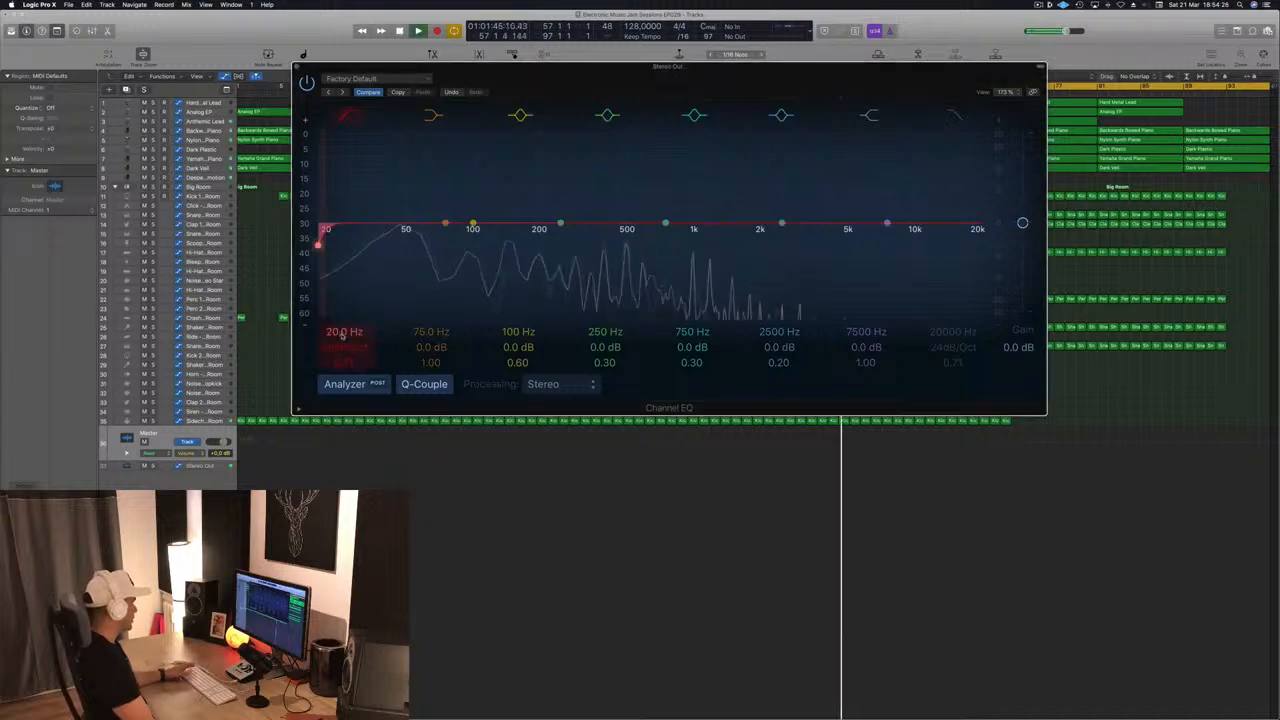
key(space)
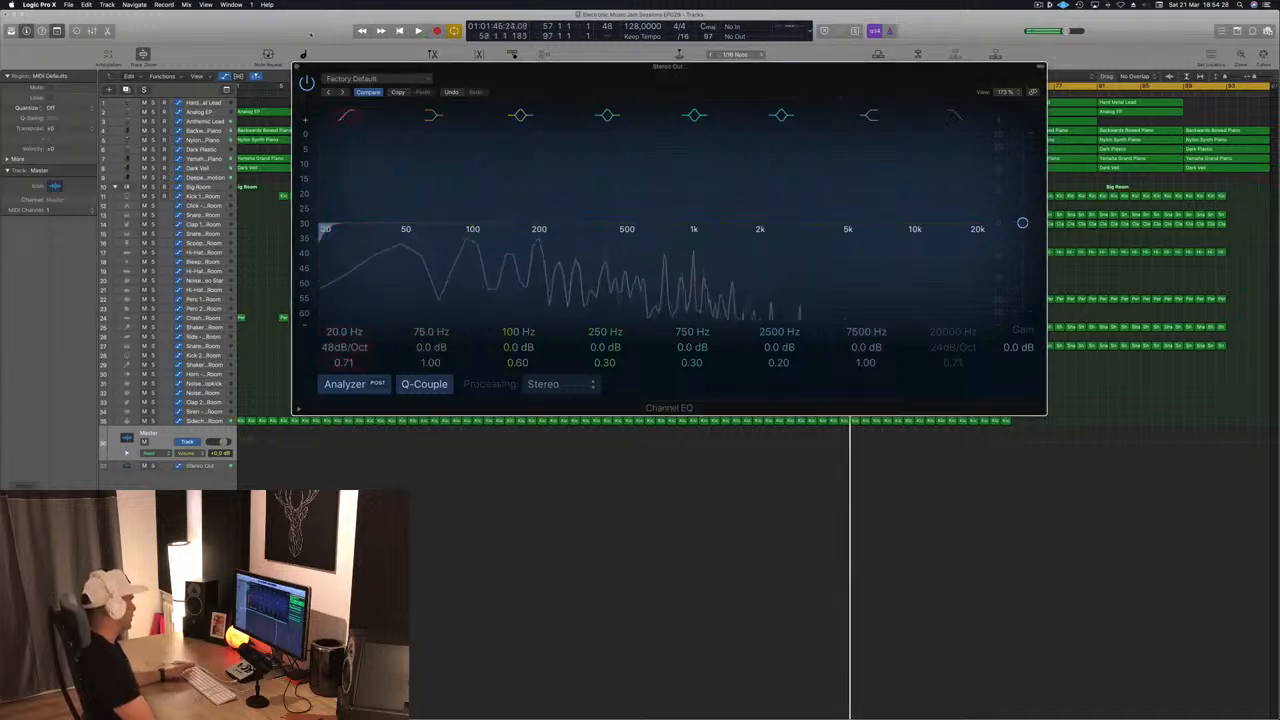
key(super+w)
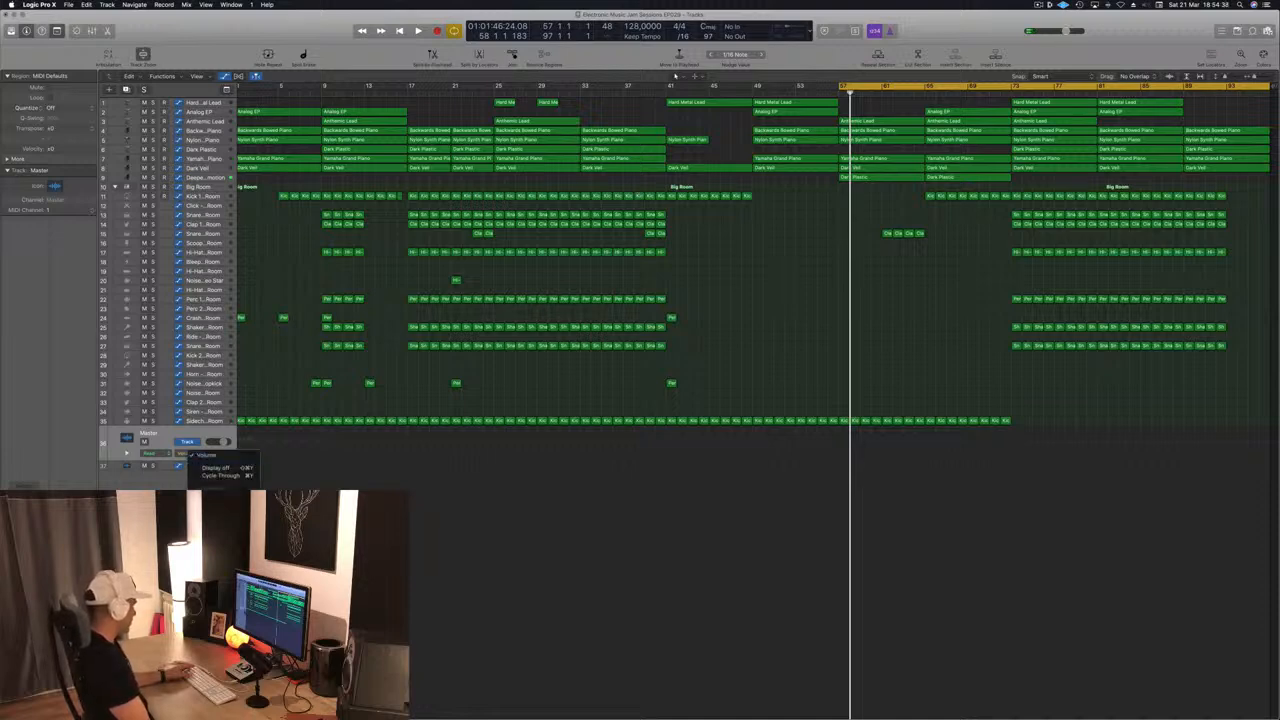
- On the Stereo Out track, draw a low-cut frequency automation ramp rising from bar 57 to bar 65
click(366, 488)
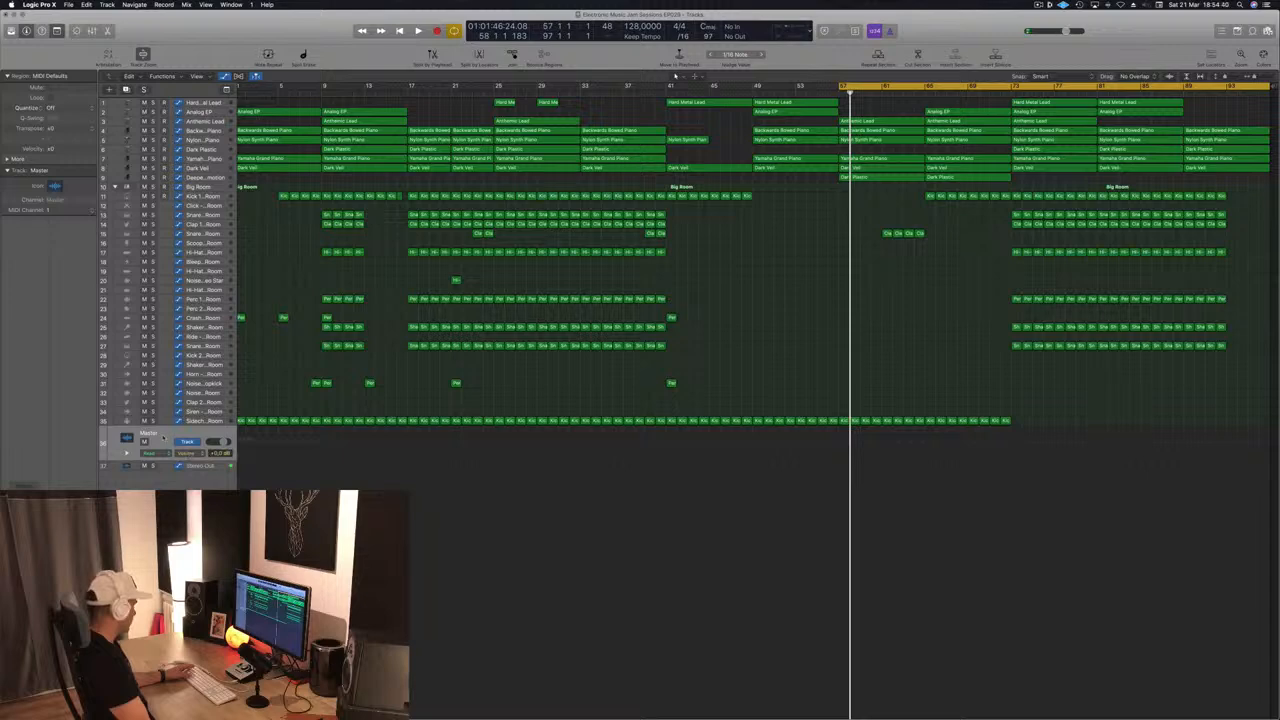
key(space)
click(212, 468)
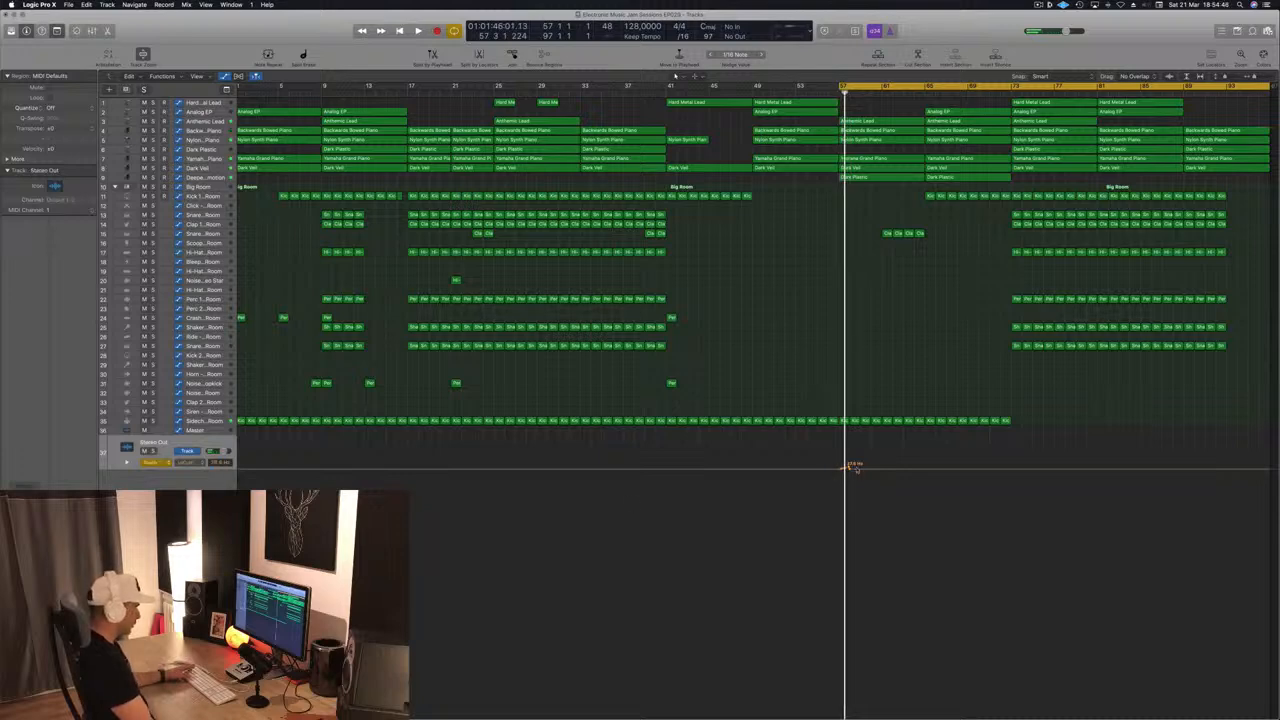
key(space)
key(space)
drag(915, 468, 925, 457)
key(space)
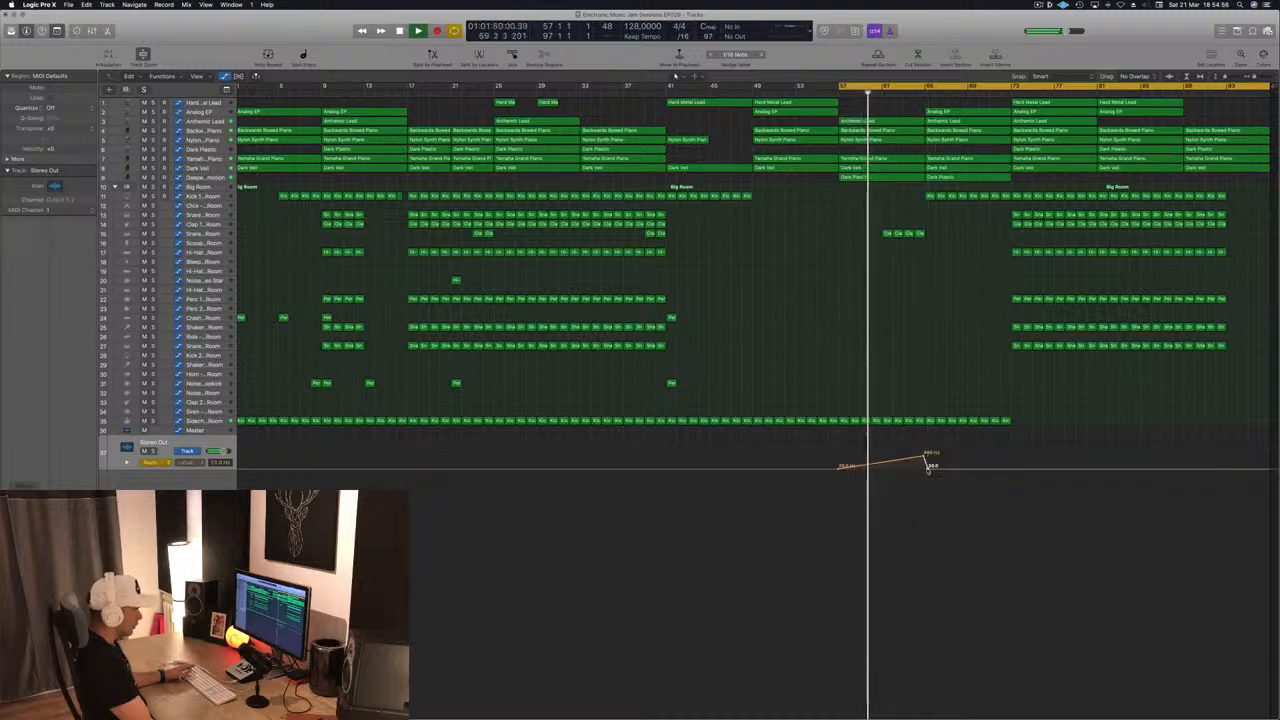
- Drop the Stereo Out low-cut automation back to 20 Hz at bar 65 and steepen the end of its ramp
click(924, 466)
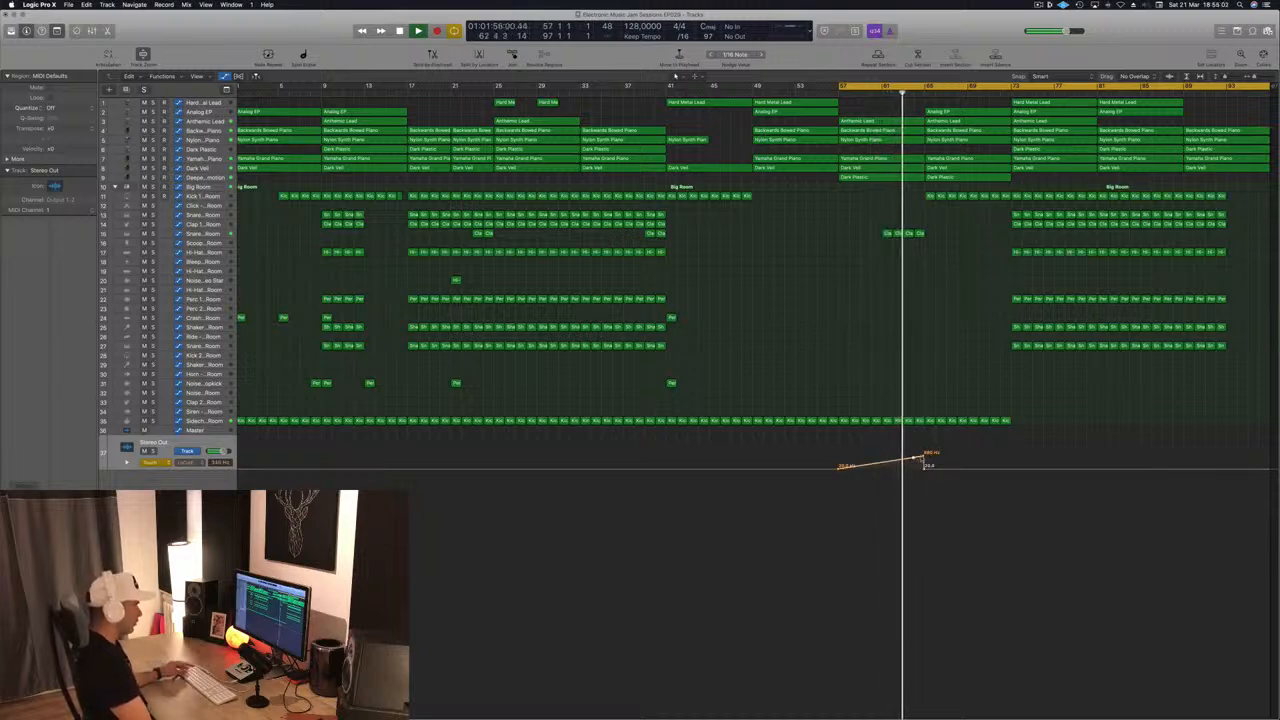
drag(926, 457, 923, 450)
scroll(899, 480, left, 1)
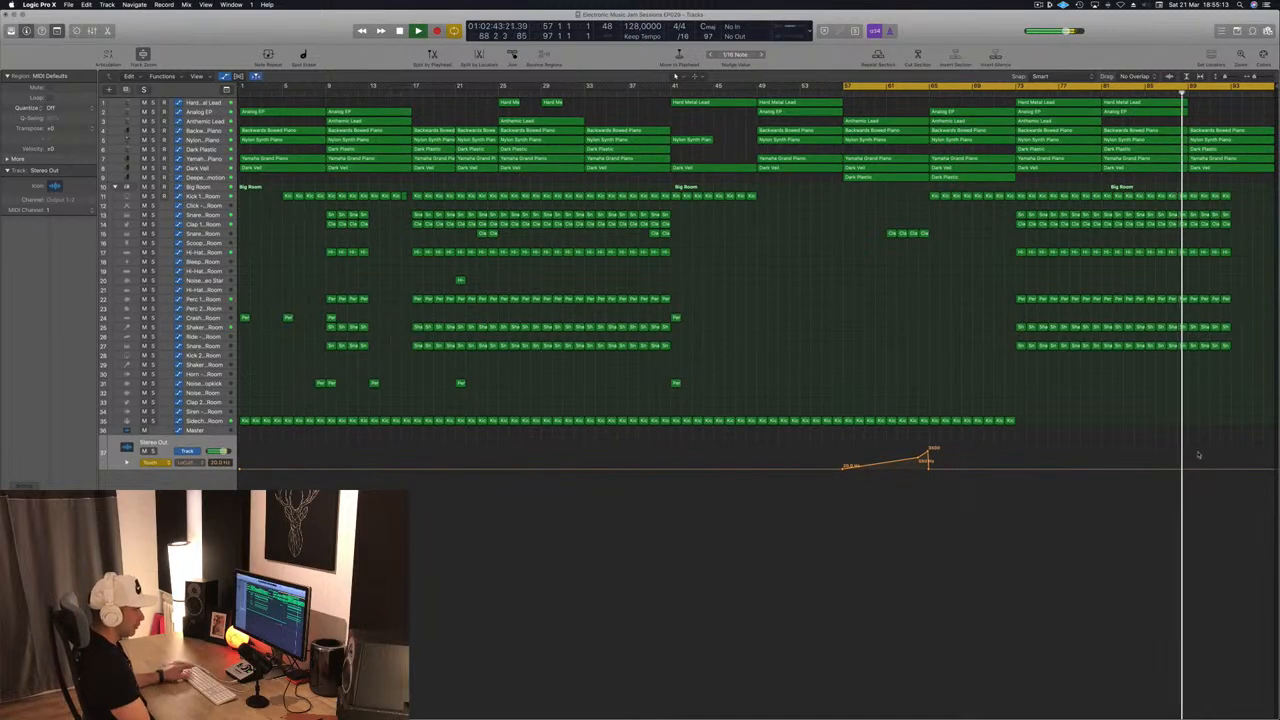
- Draw a second Stereo Out low-cut automation ramp rising from bar 89 to the end at bar 97
click(1189, 469)
scroll(1250, 466, right, 1)
drag(1252, 467, 1269, 494)
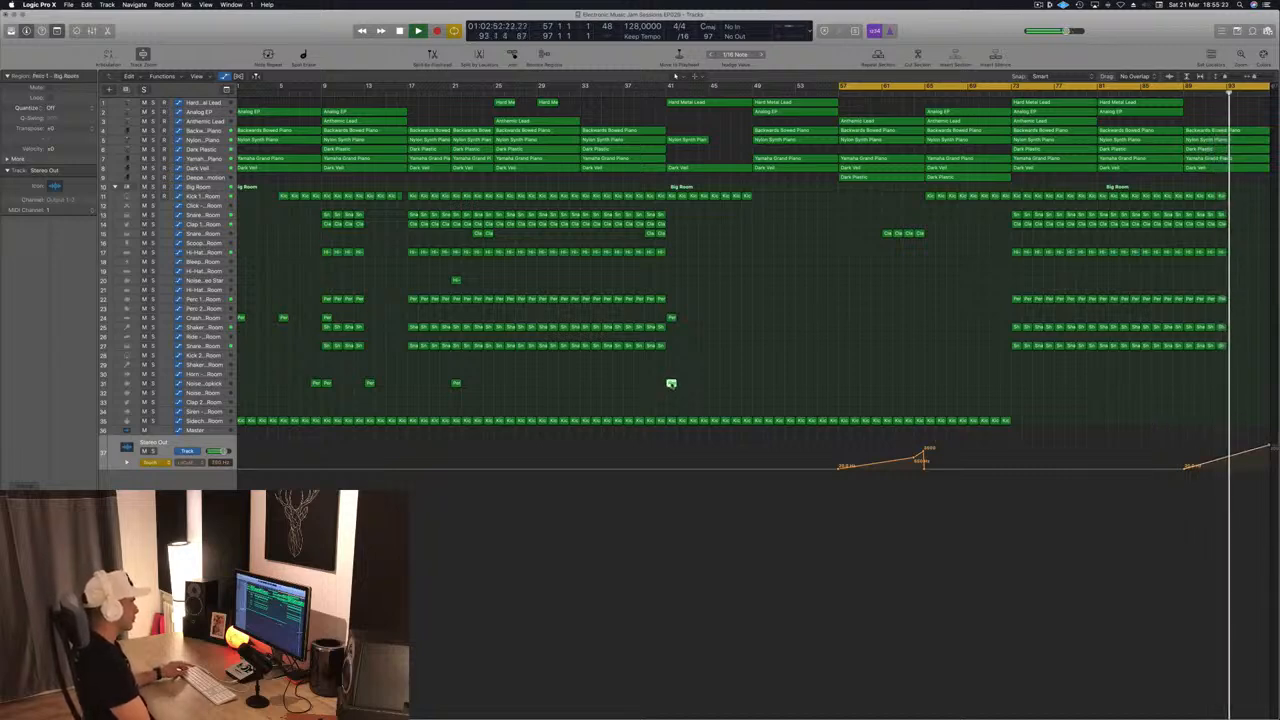
- Copy the noise upkick region from bar 41 to bar 93 on its track and play from about bar 92
alt+drag(671, 384, 1229, 383)
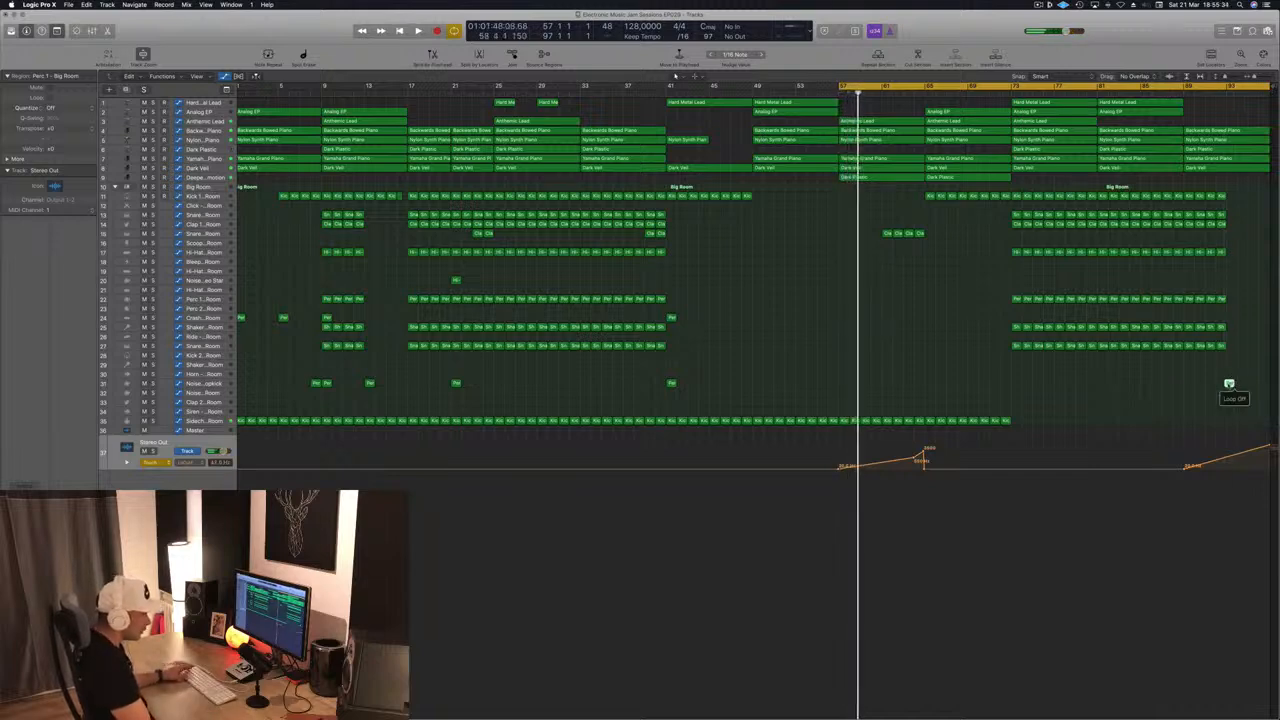
drag(1231, 384, 1232, 384)
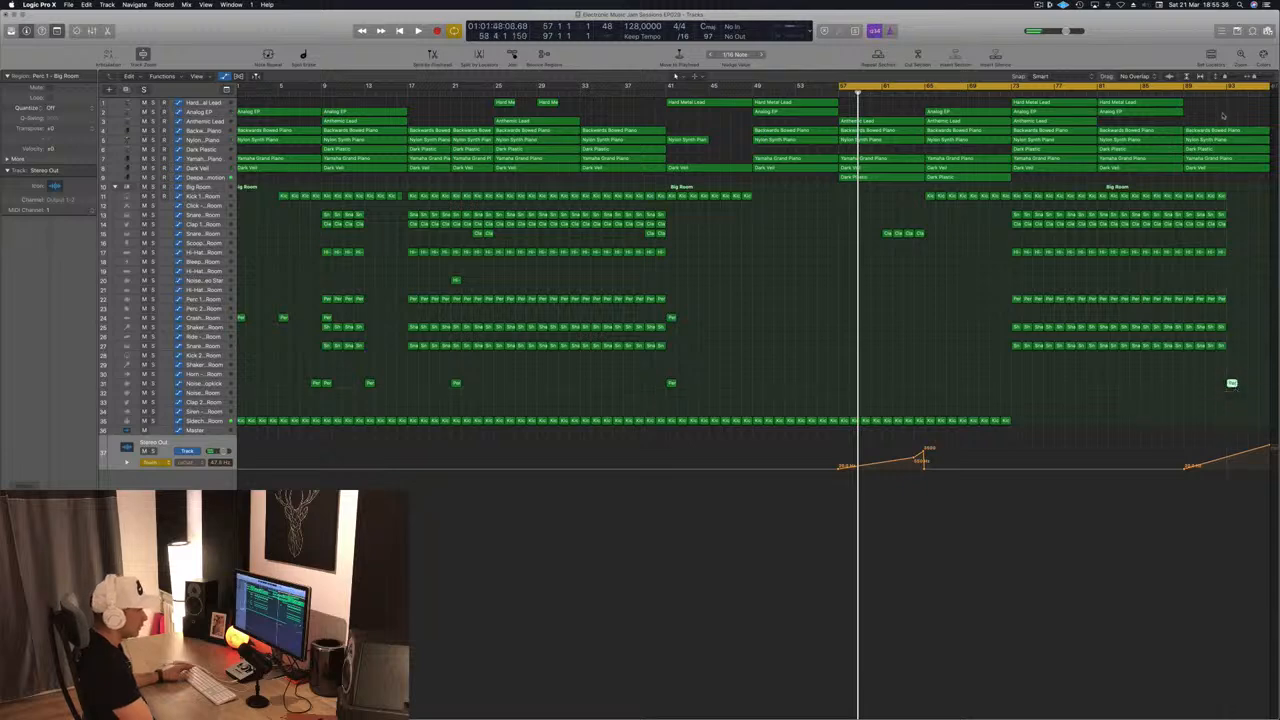
click(1214, 92)
key(space)
click(1216, 92)
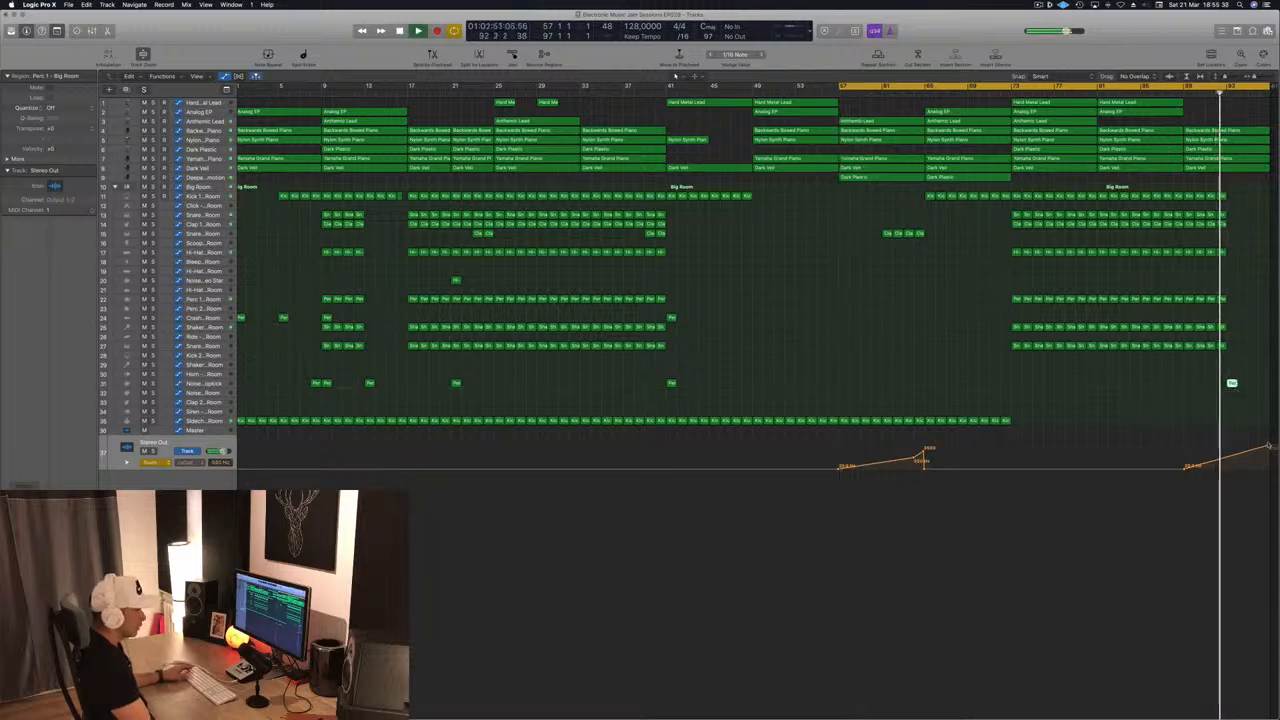
- Lower the end of the second low-cut ramp at bar 97 and make the automation jump to 20000 Hz there
drag(1269, 447, 1269, 453)
key(super+Right)
key(super+Left)
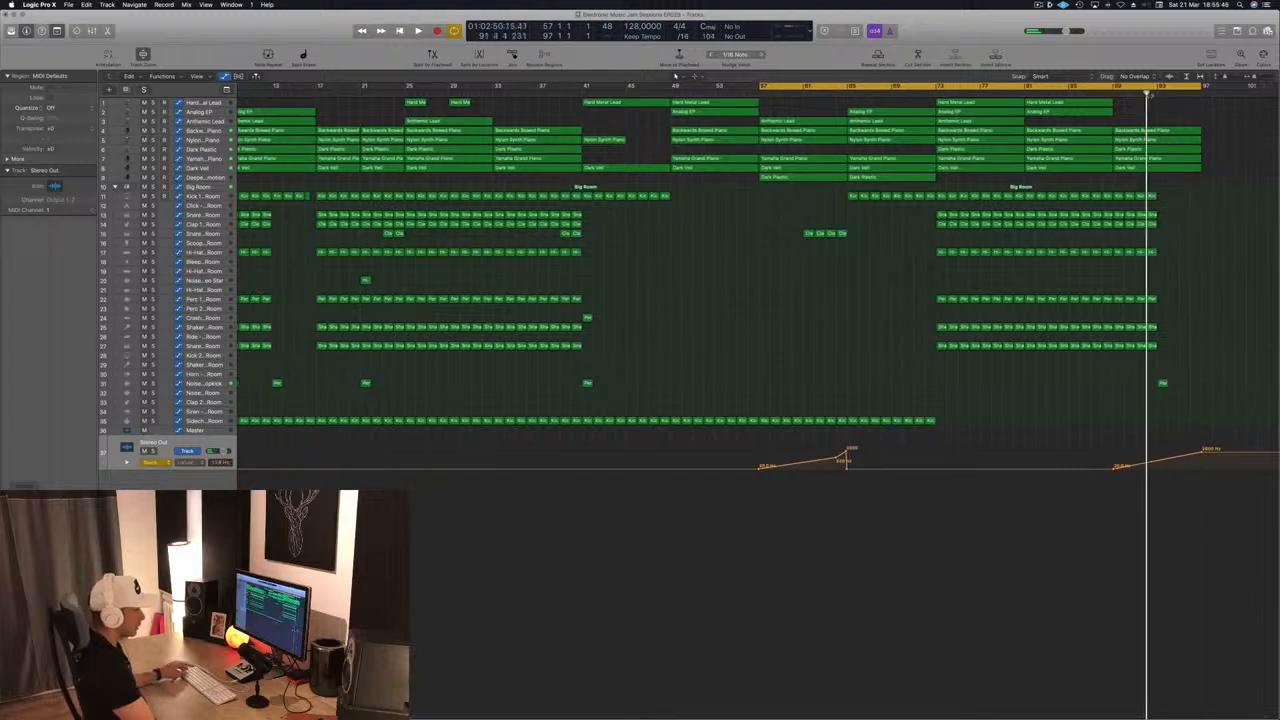
key(super+Left)
click(1200, 451)
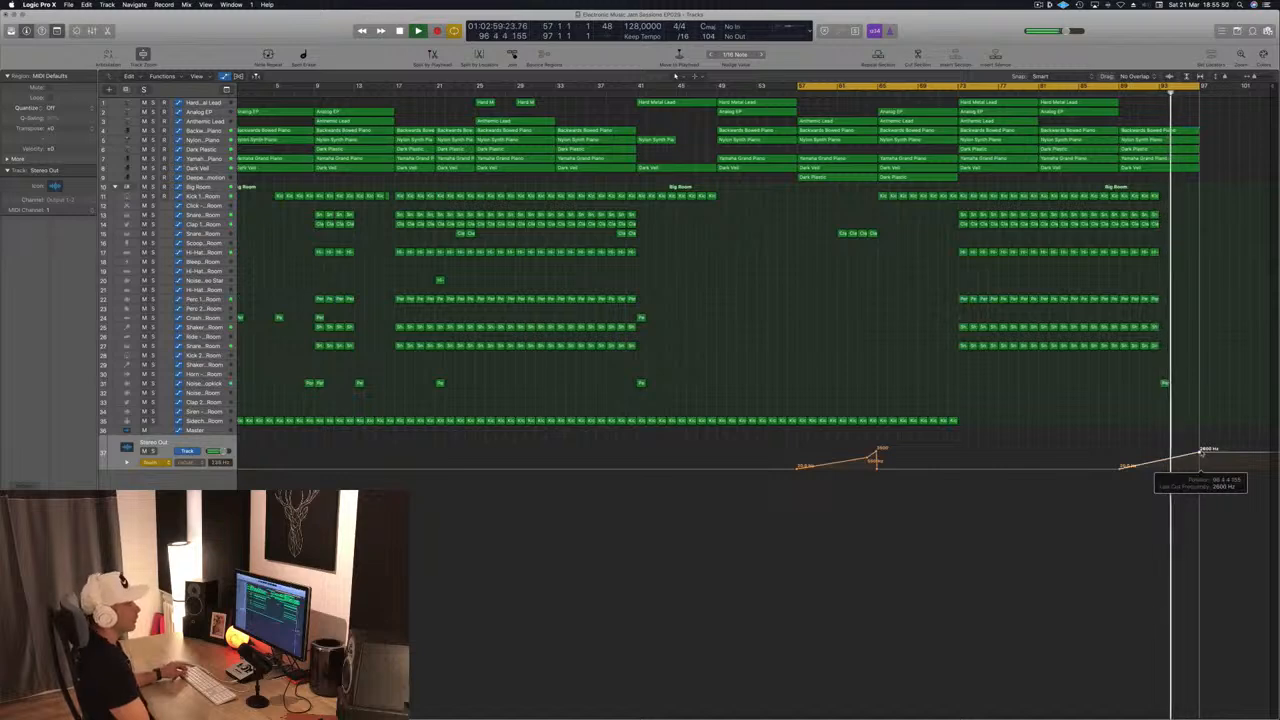
click(1206, 446)
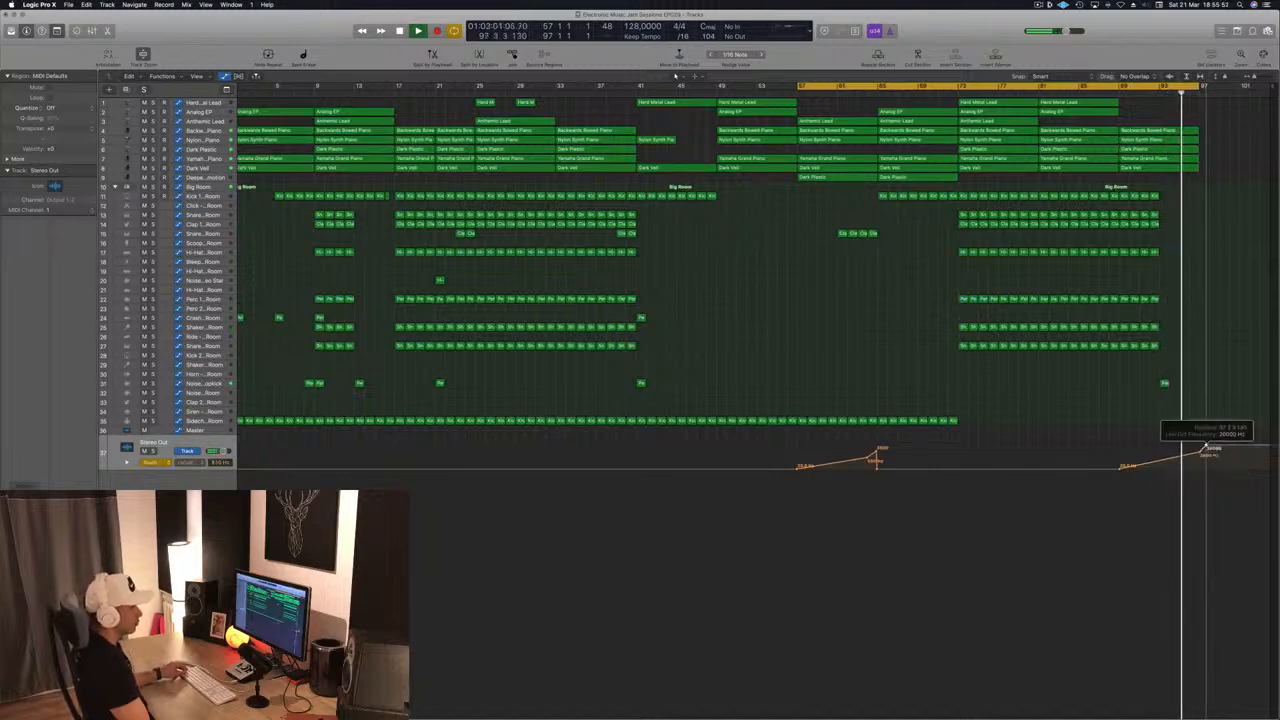
drag(1199, 454, 1199, 457)
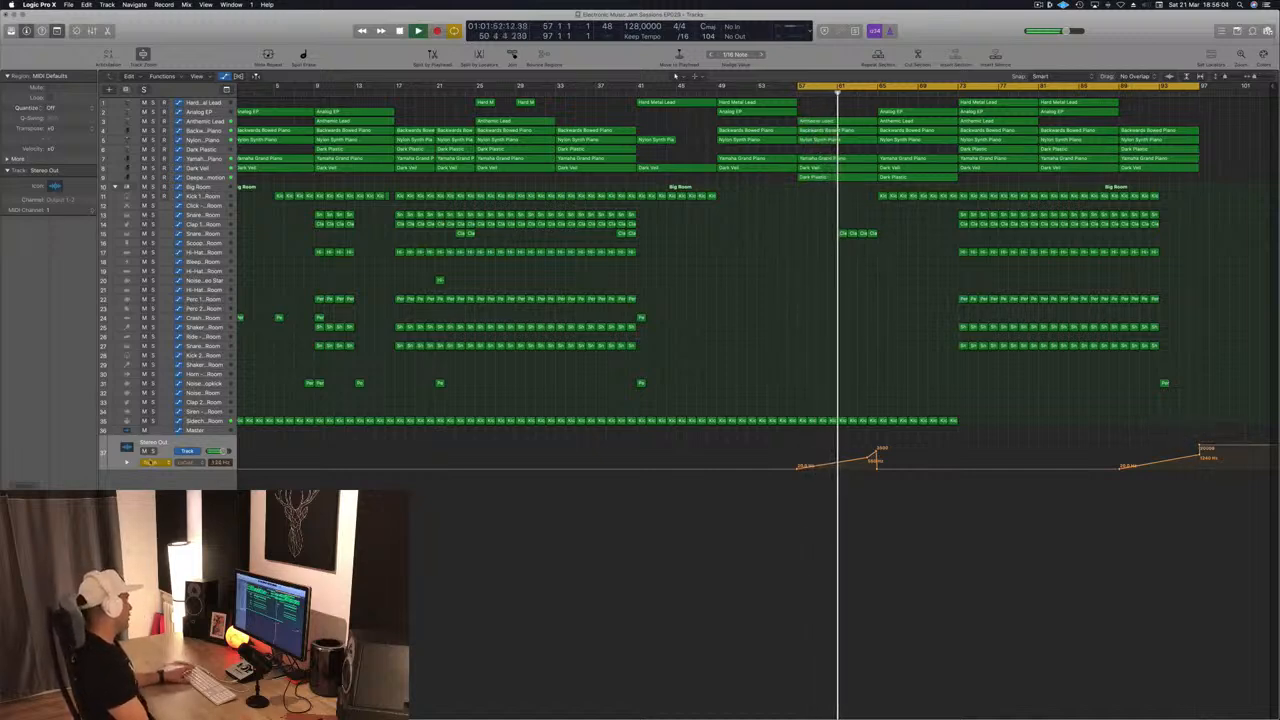
- Switch the Stereo Out track's automation mode to Read and slightly increase the track heights while listening
click(150, 462)
click(150, 455)
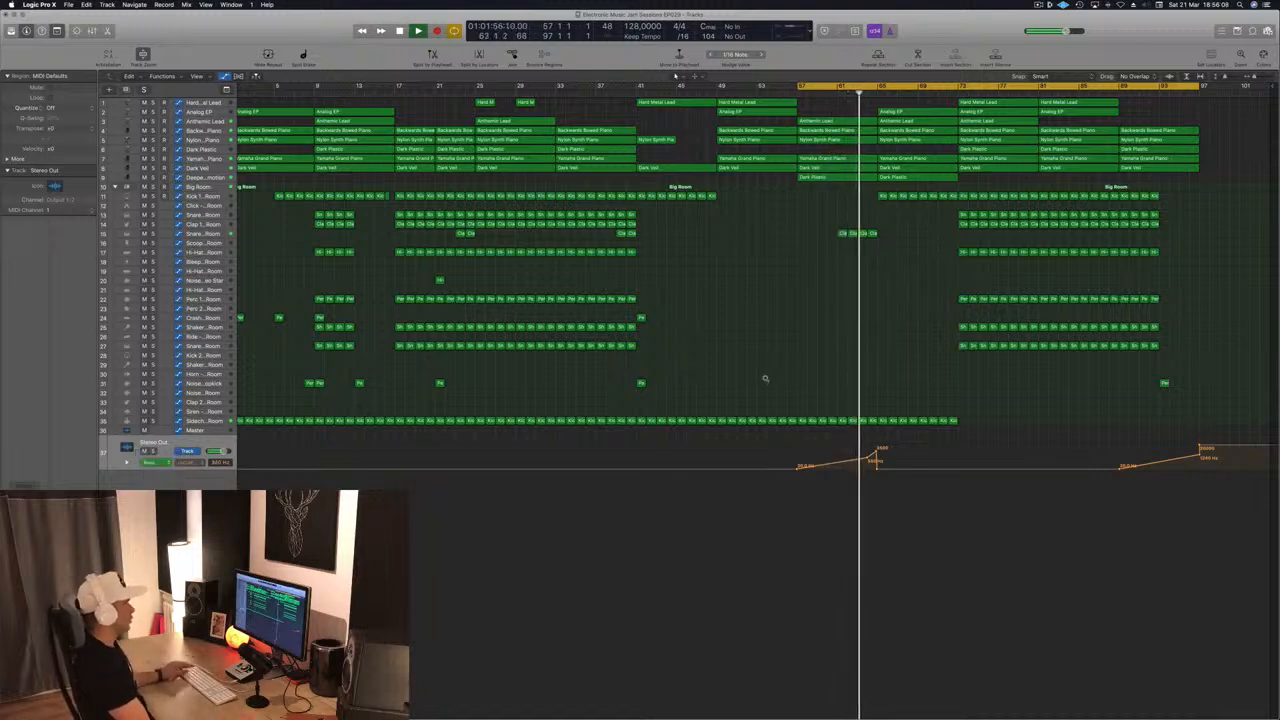
scroll(765, 378, up, 4)
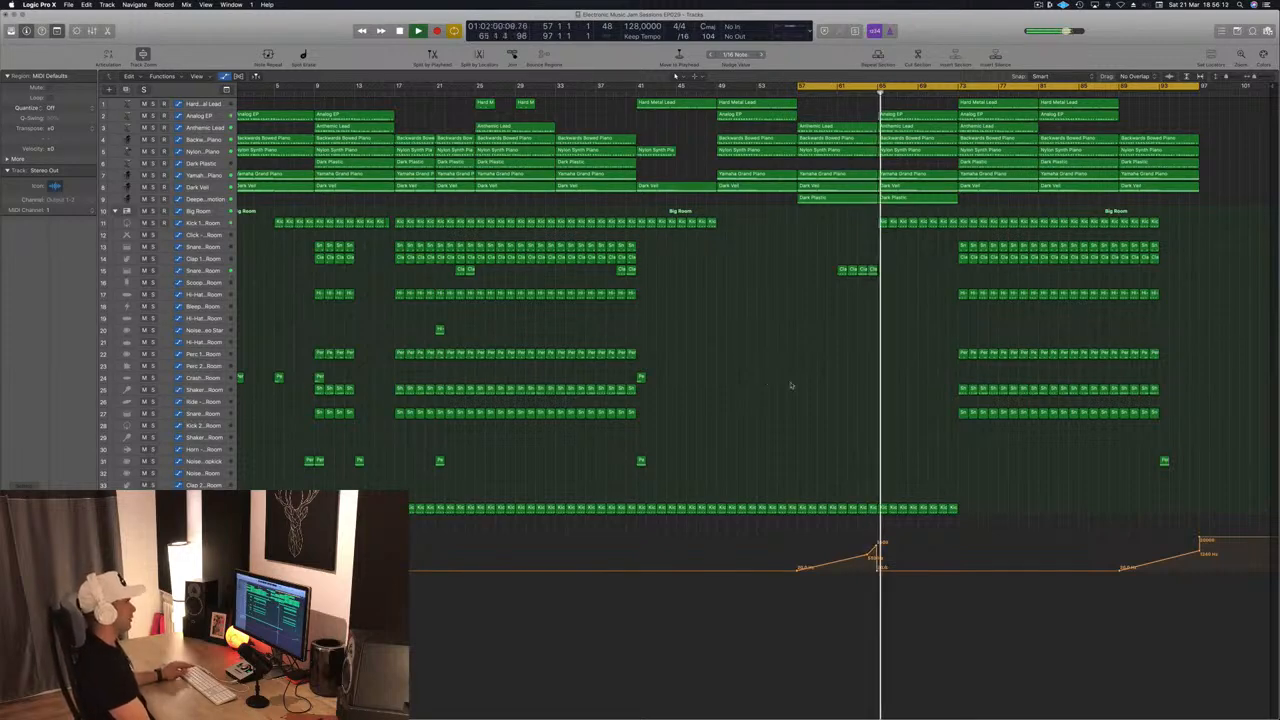
scroll(795, 420, down, 2)
scroll(811, 487, down, 1)
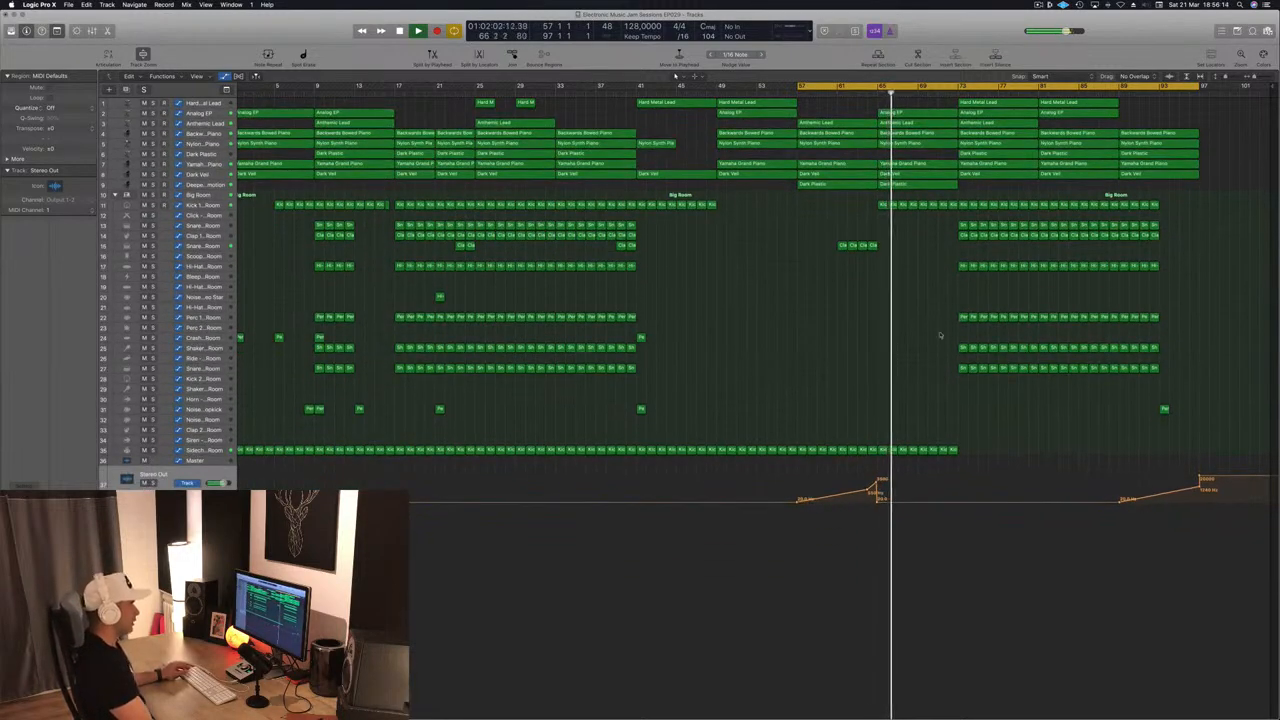
- Apply a high cut at 270 Hz with a 48 dB/Oct slope in the Deeper Emotion track's Channel EQ and close its window
click(216, 187)
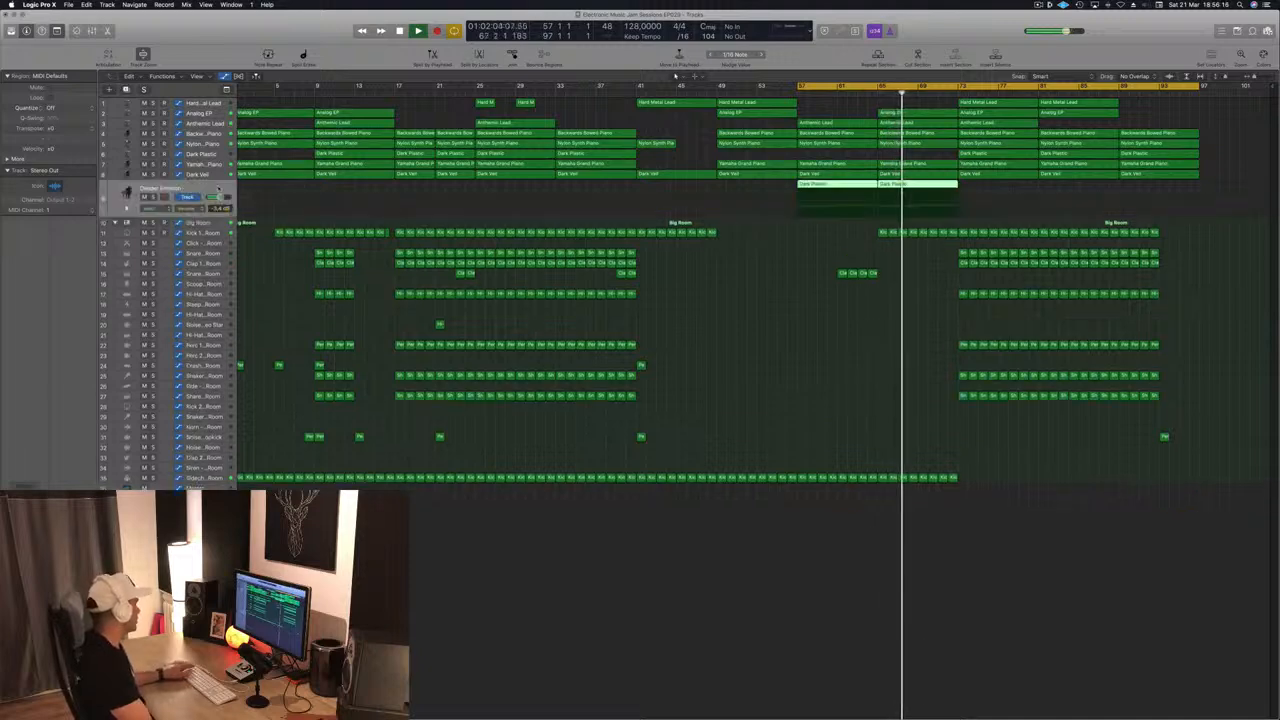
click(26, 473)
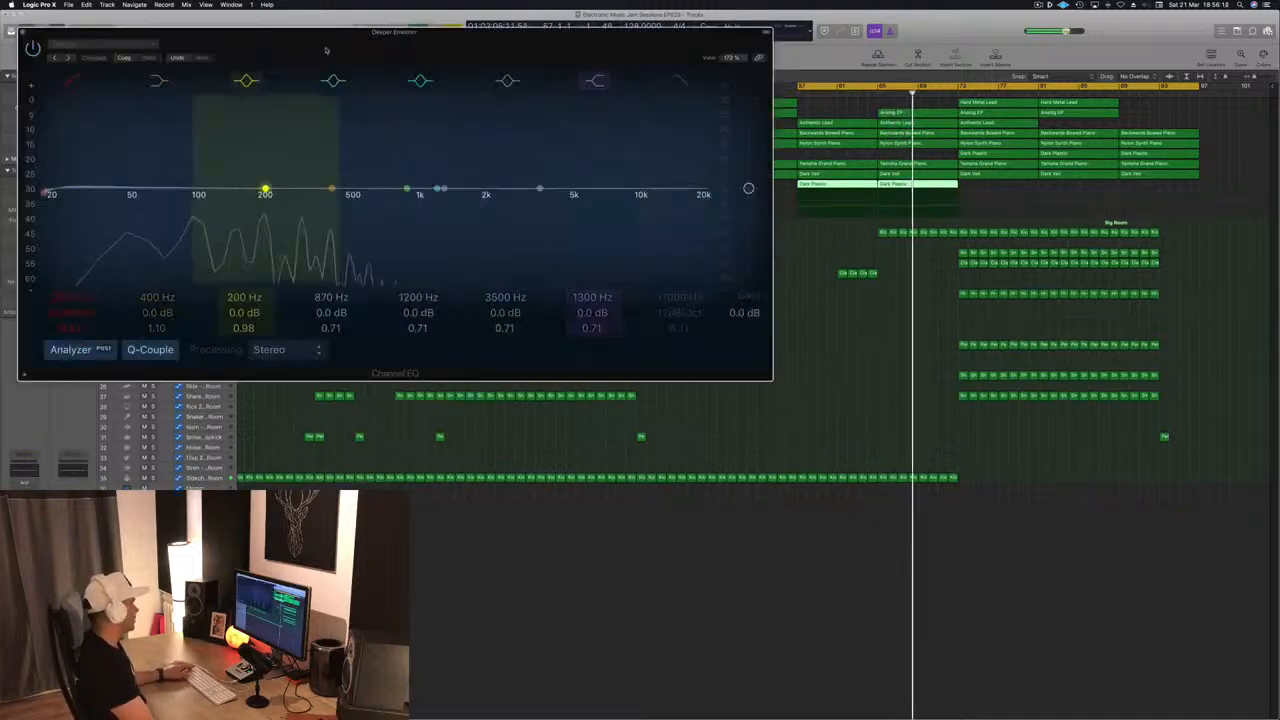
drag(693, 203, 294, 190)
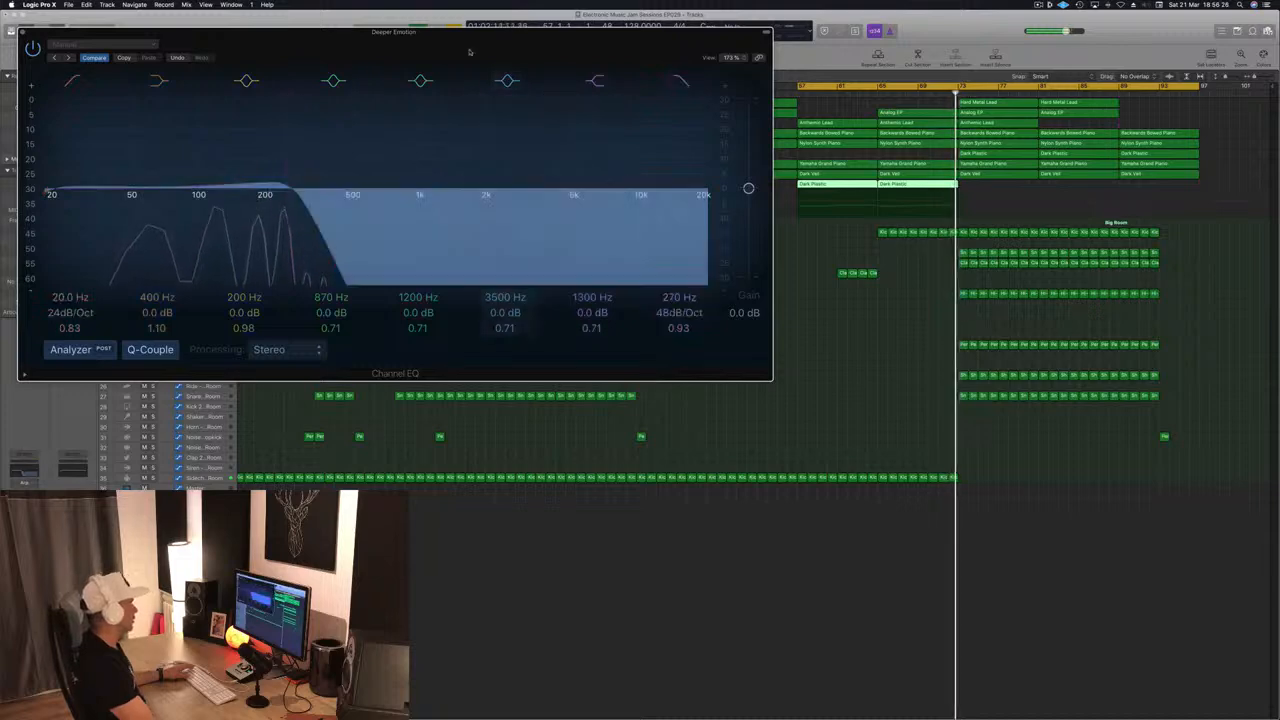
drag(439, 40, 789, 100)
click(374, 93)
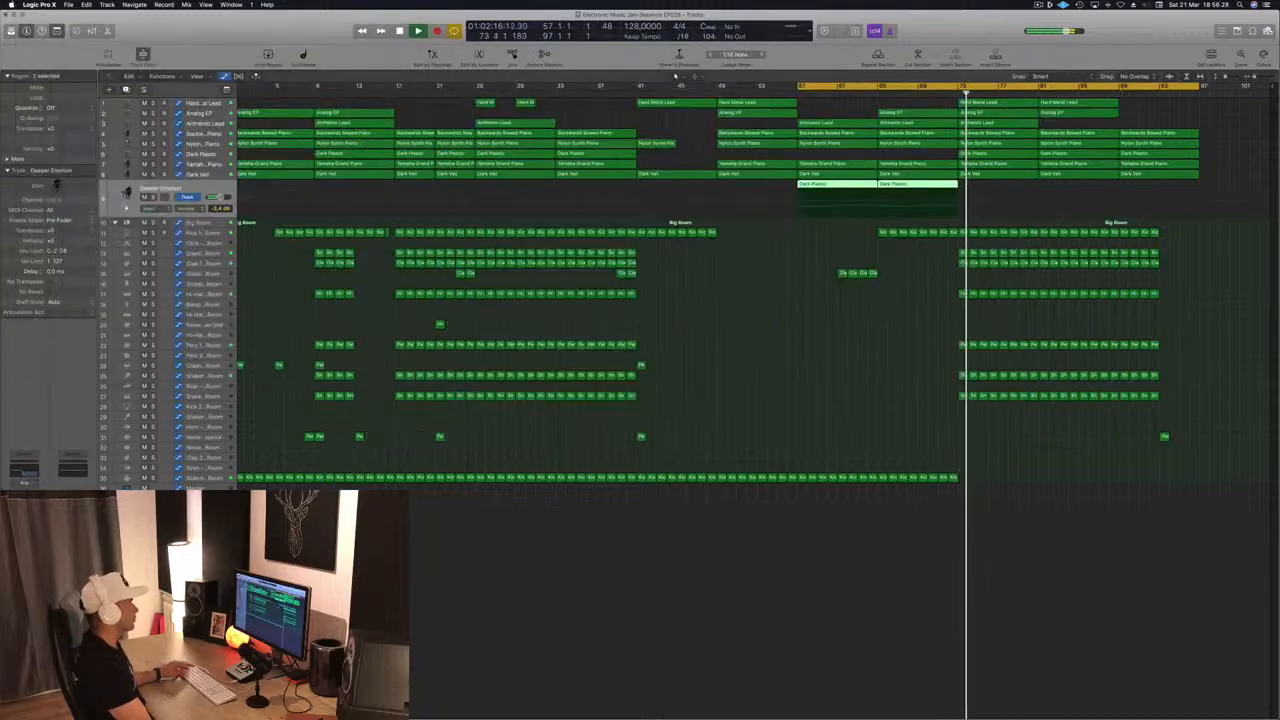